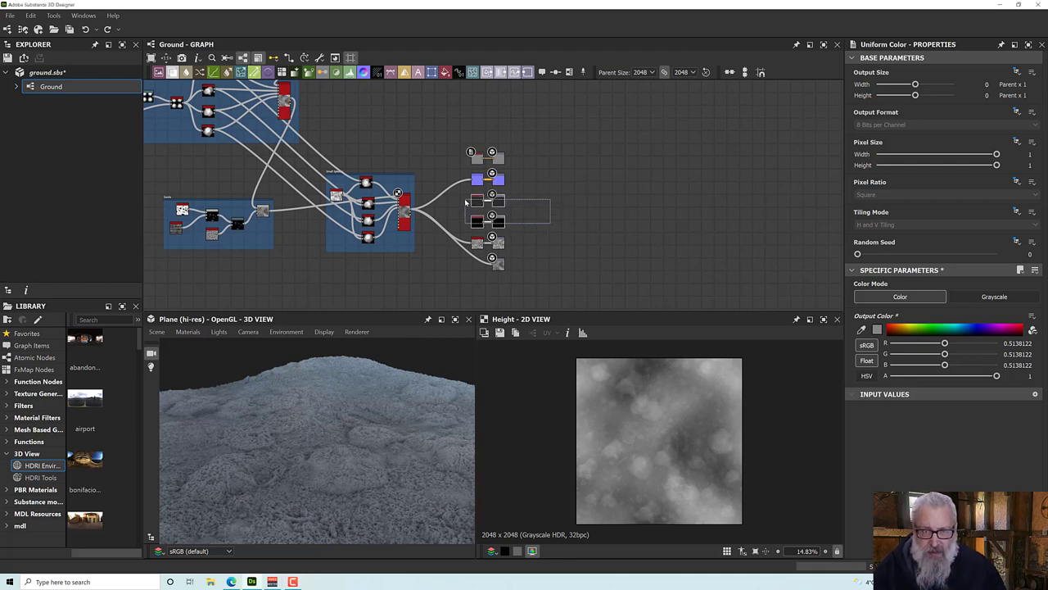
Step: Move the base color, roughness and metallic node pairs away from the outputs column and lower the normal pair to just above ambient occlusion
{"action": "left_click_drag", "start_coordinate": [489, 196], "coordinate": [785, 203]}
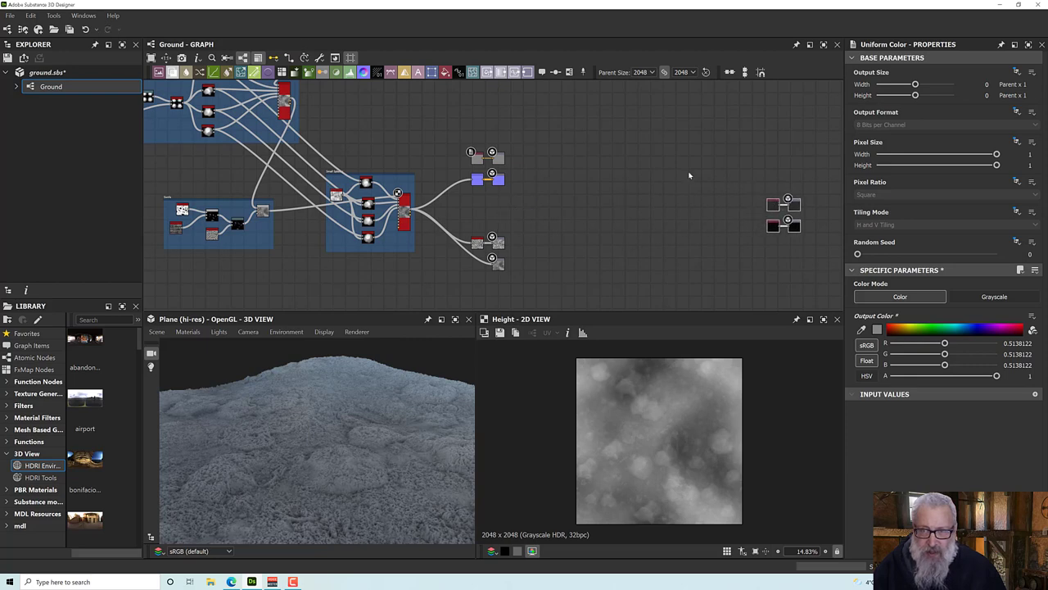
{"action": "left_click_drag", "start_coordinate": [462, 122], "coordinate": [782, 175]}
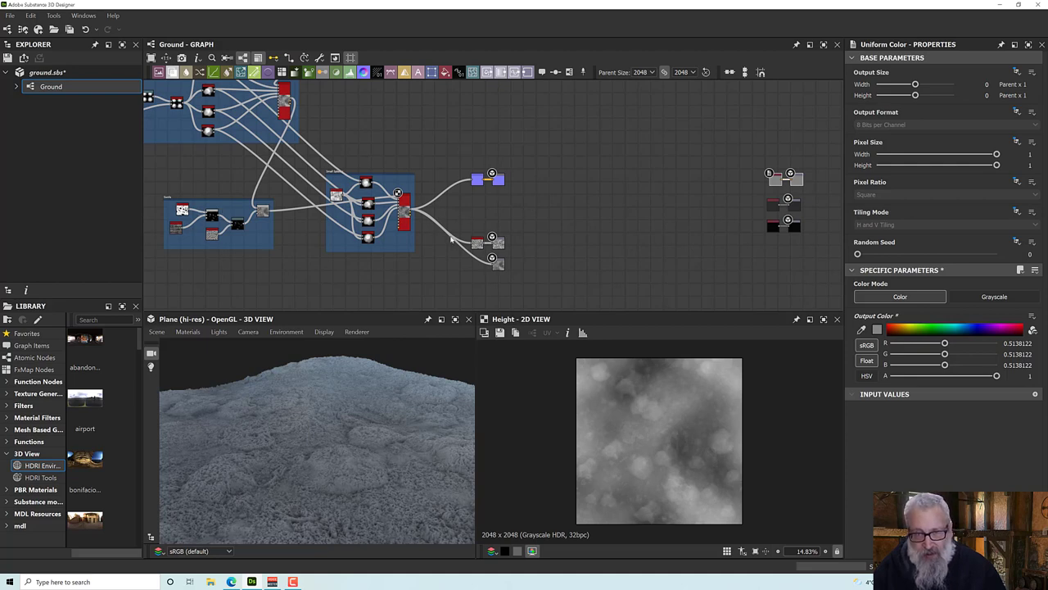
{"action": "left_click", "coordinate": [503, 180]}
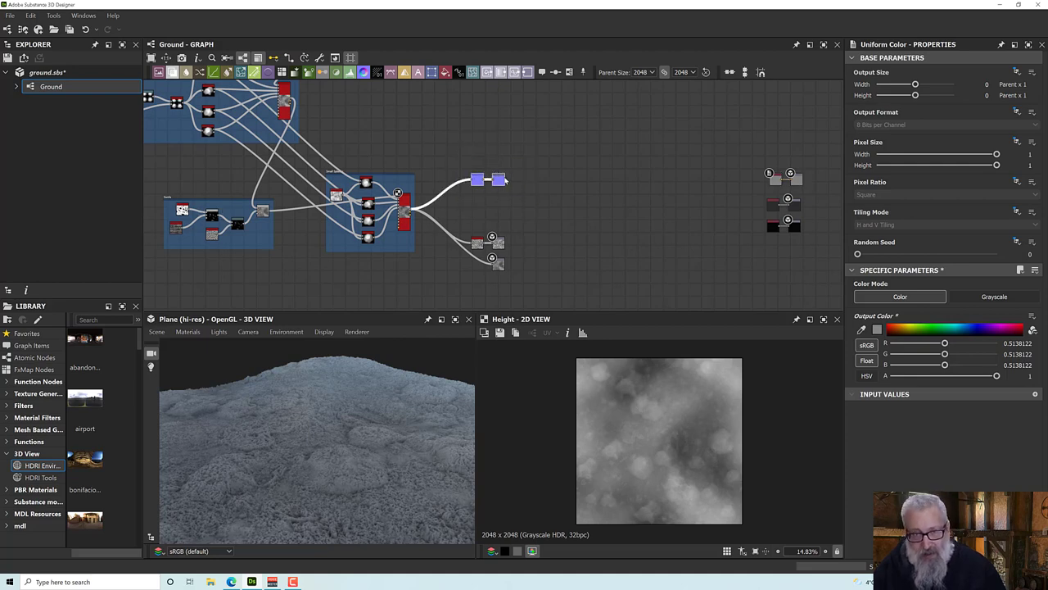
{"action": "left_click_drag", "start_coordinate": [504, 177], "coordinate": [502, 222]}
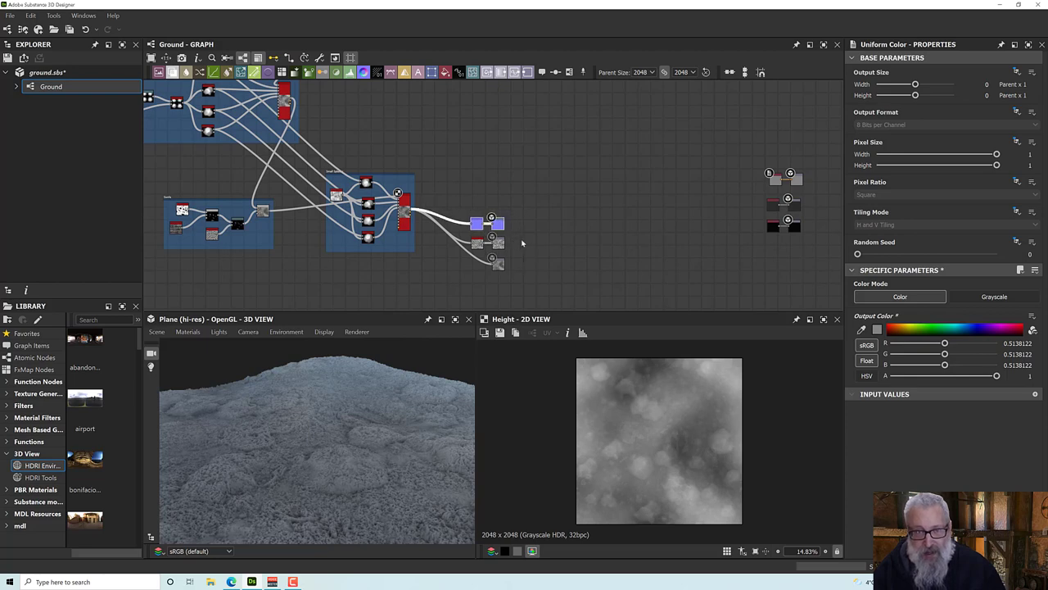
Step: Shift the three separated uniform color and output pairs further away to widen the empty space after the normal pair
{"action": "scroll", "coordinate": [518, 230], "scroll_direction": "up", "scroll_amount": 2}
{"action": "scroll", "coordinate": [517, 230], "scroll_direction": "down", "scroll_amount": 5}
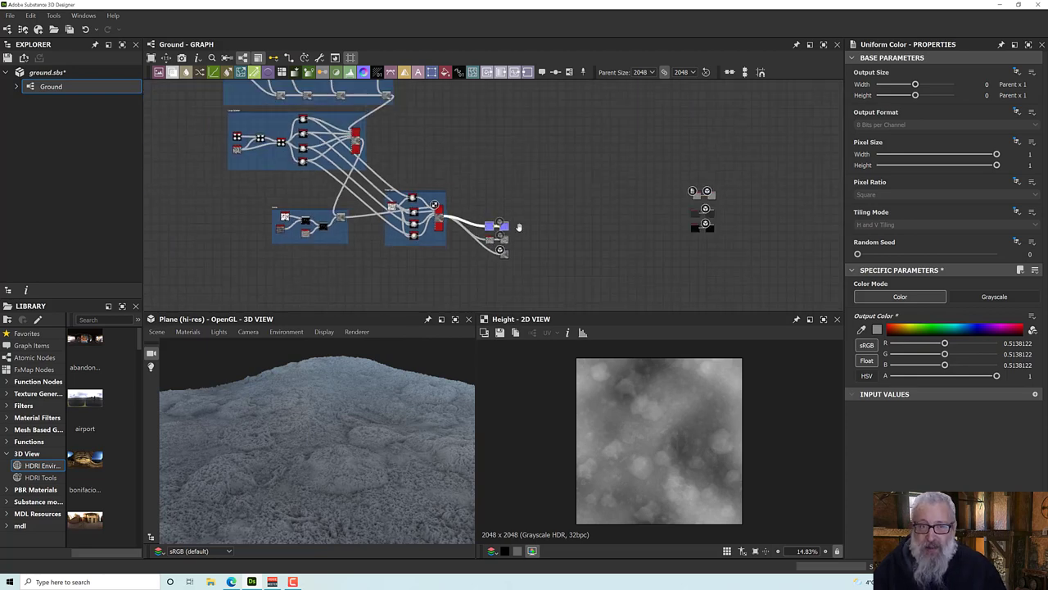
{"action": "middle_click_drag", "start_coordinate": [537, 171], "coordinate": [521, 171]}
{"action": "left_click_drag", "start_coordinate": [566, 172], "coordinate": [667, 264]}
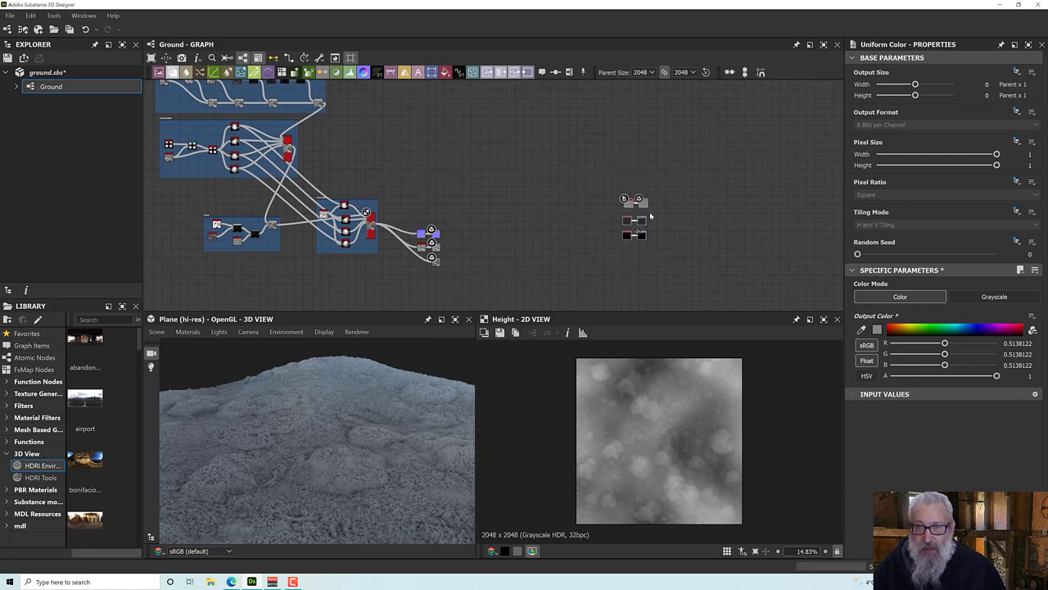
{"action": "left_click_drag", "start_coordinate": [645, 208], "coordinate": [727, 199]}
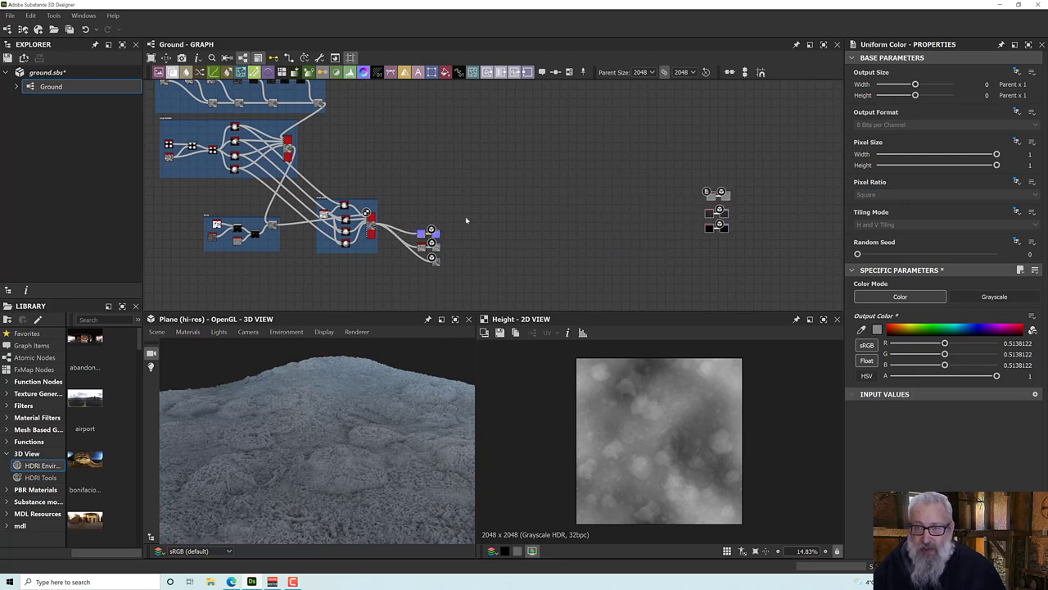
{"action": "scroll", "coordinate": [477, 240], "scroll_direction": "up", "scroll_amount": 2}
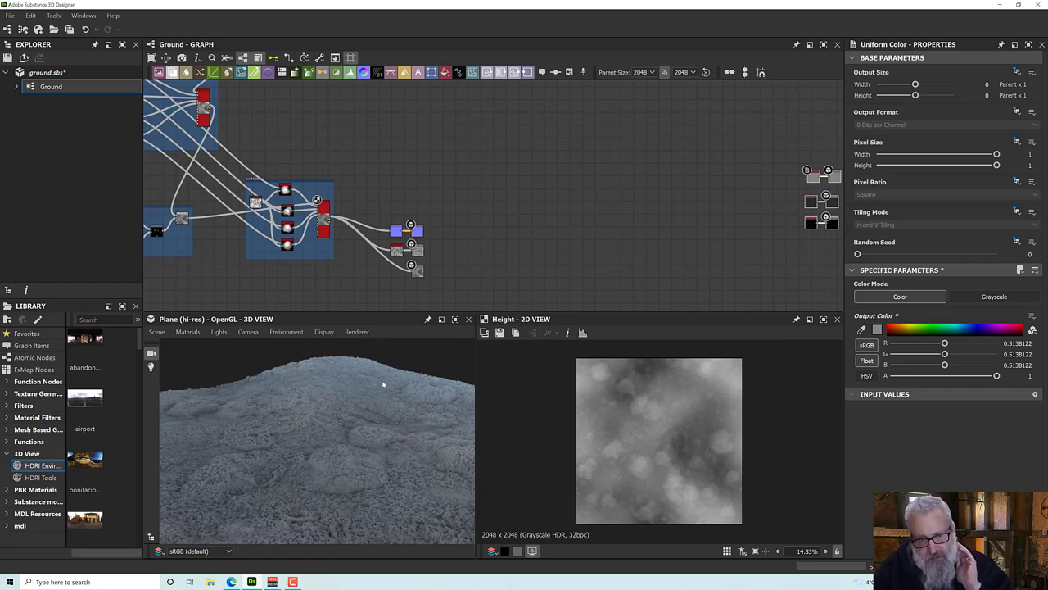
Step: Preview the roughness Uniform Color node in the 2D view and set its grayscale output to about 0.68, checking the plane's shine
{"action": "left_click_drag", "start_coordinate": [383, 385], "coordinate": [356, 394]}
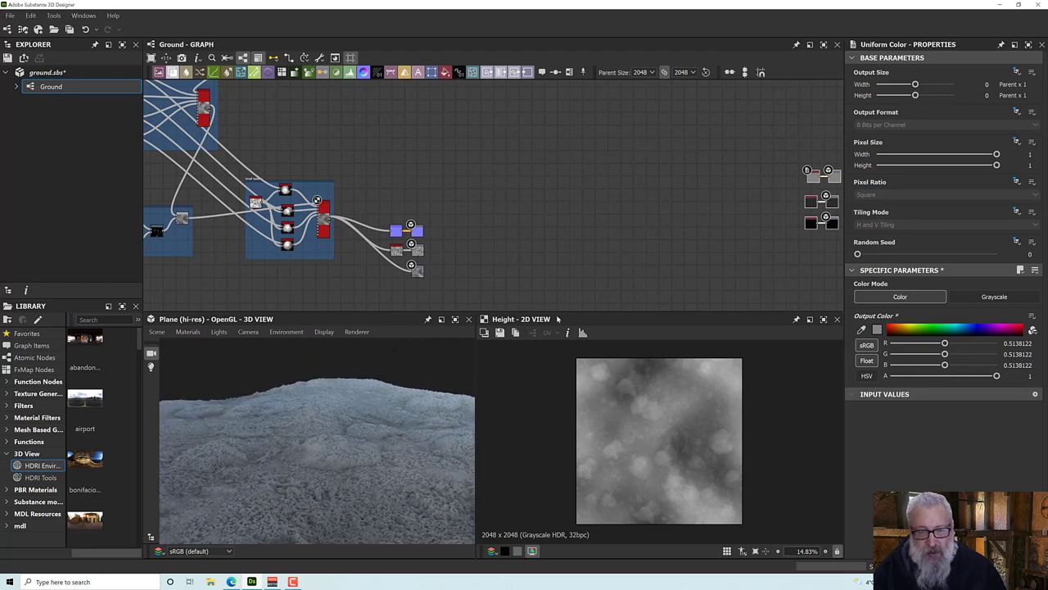
{"action": "left_click", "coordinate": [808, 204]}
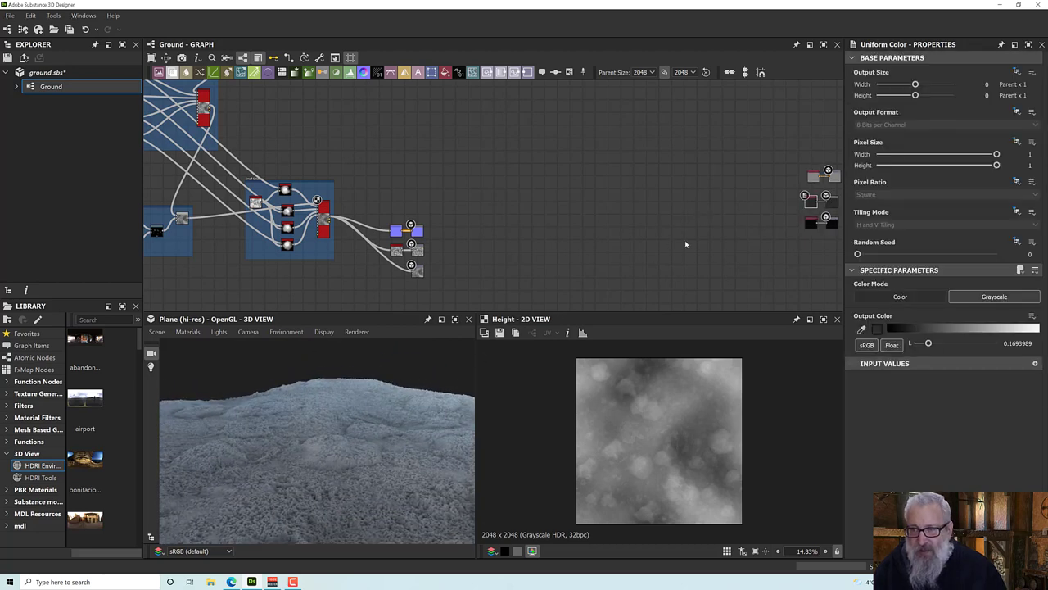
{"action": "mouse_move", "coordinate": [366, 441]}
{"action": "left_mouse_down"}
{"action": "mouse_move", "coordinate": [339, 445]}
{"action": "mouse_move", "coordinate": [316, 421]}
{"action": "mouse_move", "coordinate": [346, 409]}
{"action": "mouse_move", "coordinate": [338, 438]}
{"action": "mouse_move", "coordinate": [262, 423]}
{"action": "mouse_move", "coordinate": [268, 416]}
{"action": "mouse_move", "coordinate": [244, 427]}
{"action": "mouse_move", "coordinate": [316, 445]}
{"action": "mouse_move", "coordinate": [411, 420]}
{"action": "mouse_move", "coordinate": [380, 420]}
{"action": "mouse_move", "coordinate": [378, 437]}
{"action": "left_mouse_up"}
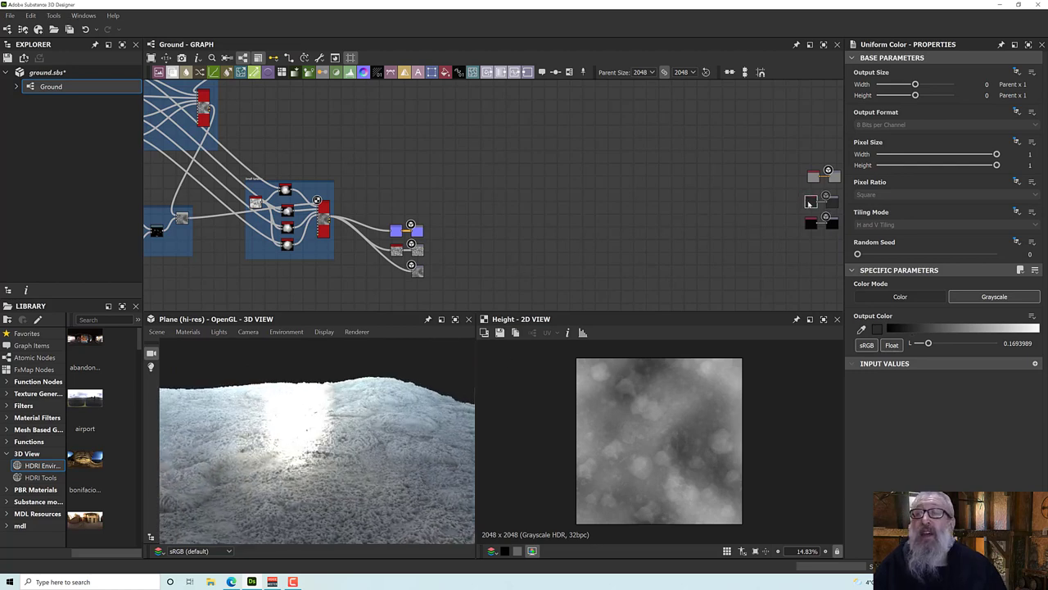
{"action": "double_click", "coordinate": [811, 203]}
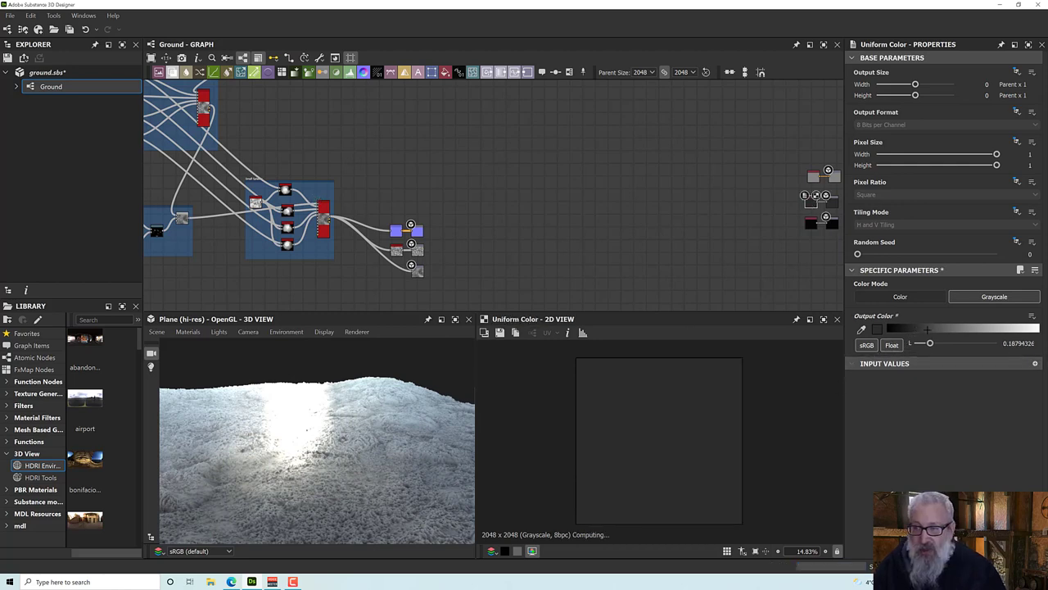
{"action": "left_click", "coordinate": [978, 329]}
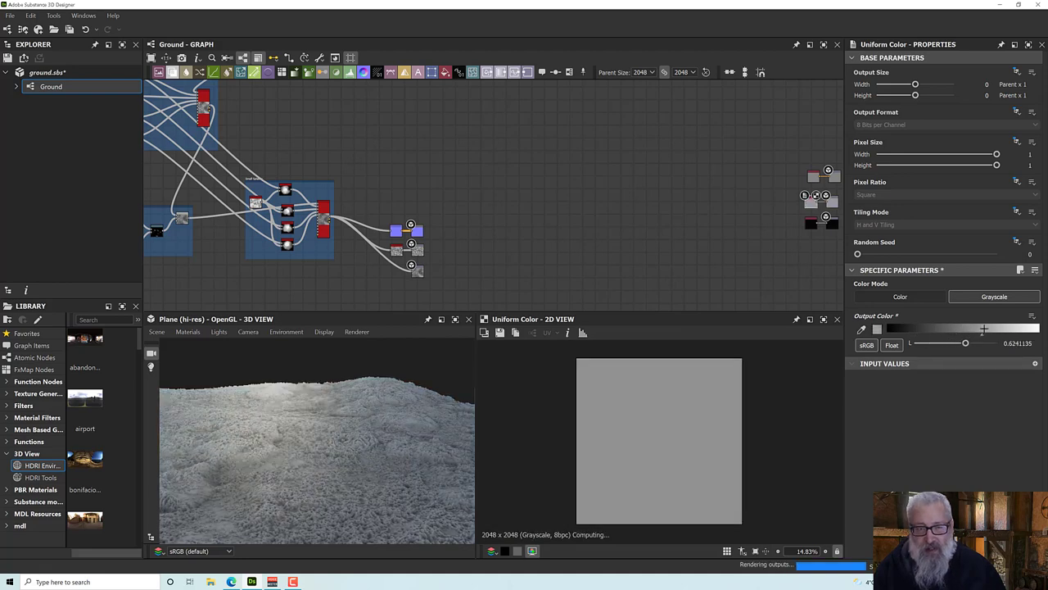
{"action": "left_click_drag", "start_coordinate": [982, 329], "coordinate": [991, 329]}
{"action": "left_click_drag", "start_coordinate": [442, 378], "coordinate": [418, 400]}
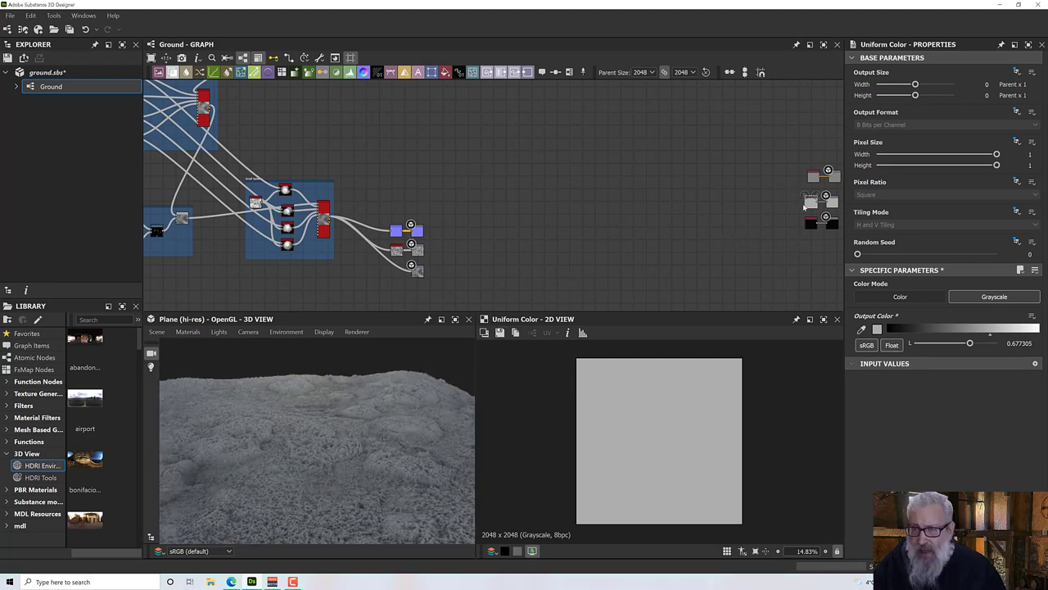
{"action": "left_click_drag", "start_coordinate": [340, 473], "coordinate": [310, 481]}
{"action": "left_click_drag", "start_coordinate": [418, 403], "coordinate": [406, 395]}
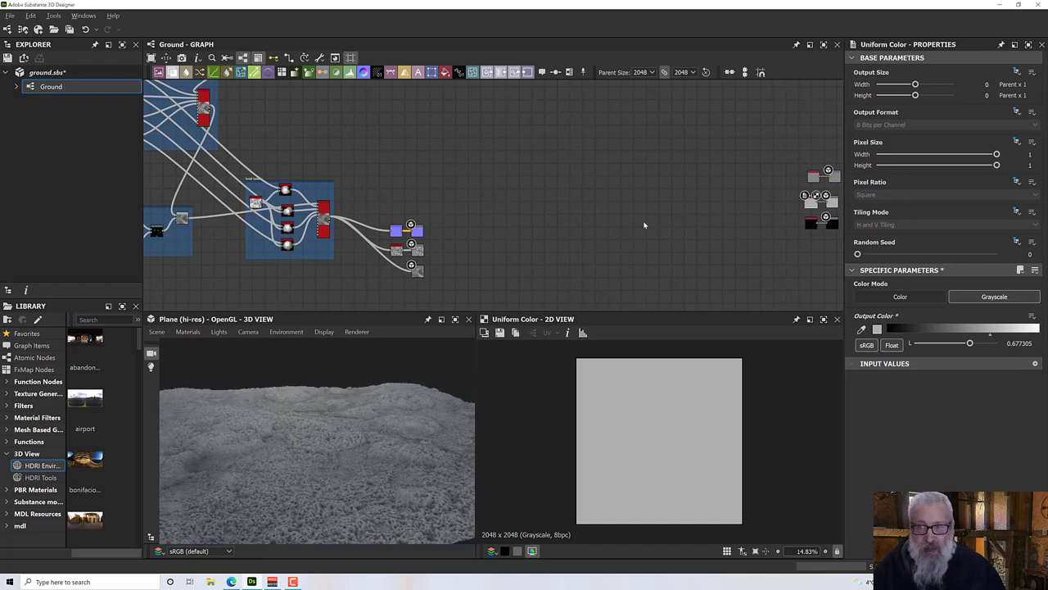
Step: Realign the base color pair above the roughness pair and set its Uniform Color node to black (#000000)
{"action": "middle_click_drag", "start_coordinate": [770, 170], "coordinate": [740, 167]}
{"action": "left_click_drag", "start_coordinate": [740, 160], "coordinate": [810, 184]}
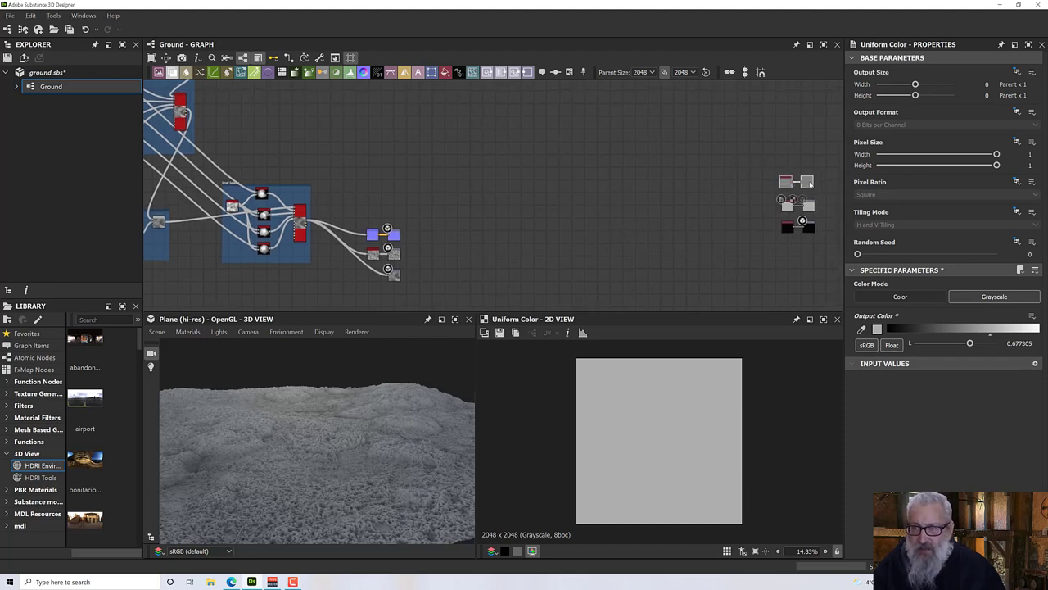
{"action": "left_click", "coordinate": [783, 181]}
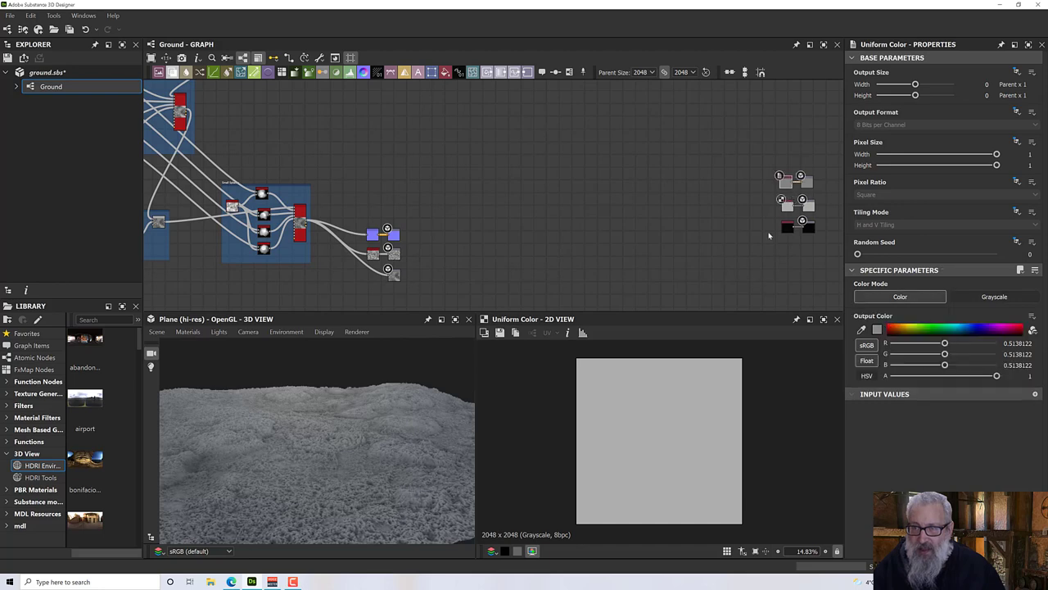
{"action": "left_click", "coordinate": [878, 330]}
{"action": "left_click_drag", "start_coordinate": [566, 526], "coordinate": [511, 586]}
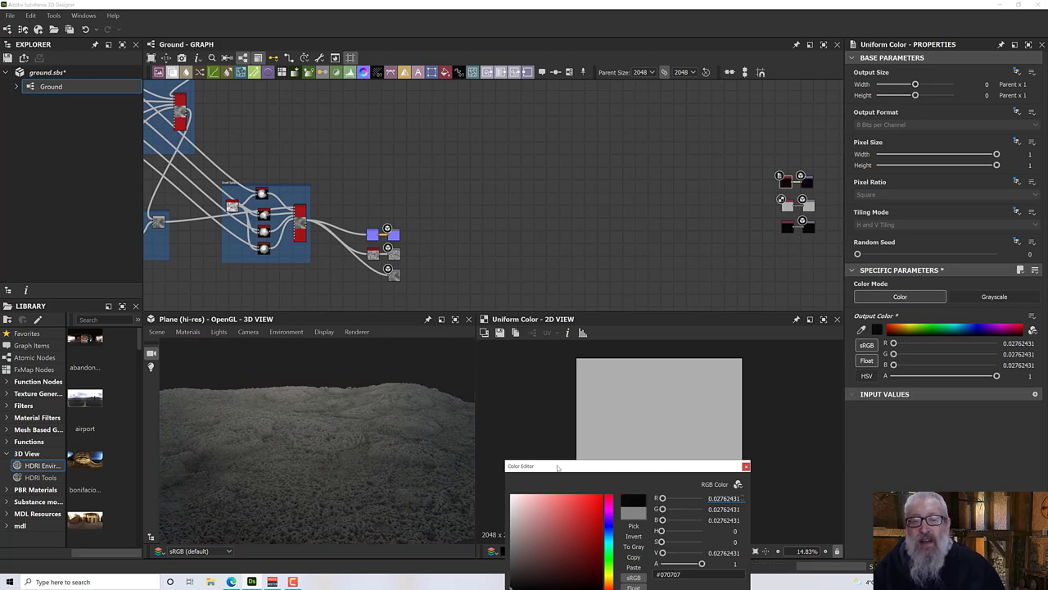
{"action": "left_click_drag", "start_coordinate": [558, 467], "coordinate": [562, 433]}
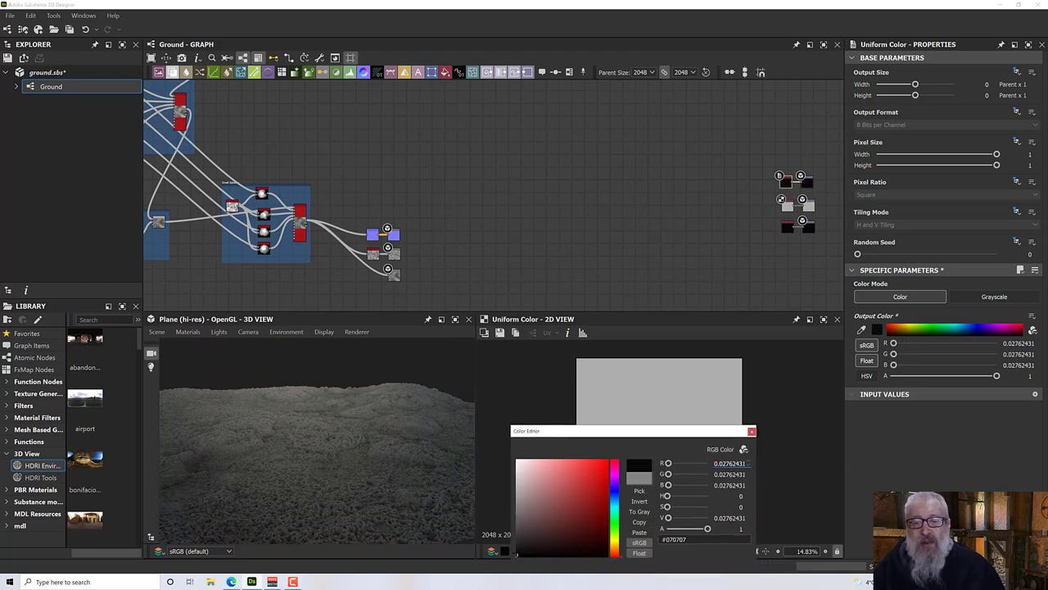
{"action": "type", "text": "0"}
{"action": "key", "text": "Return"}
{"action": "left_click", "coordinate": [378, 496]}
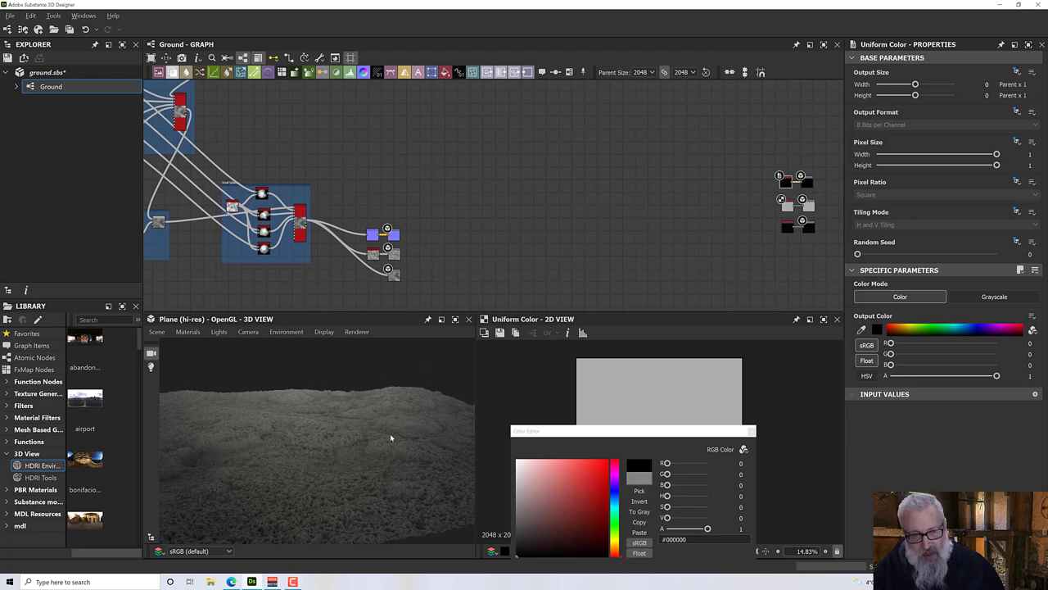
{"action": "left_click_drag", "start_coordinate": [389, 438], "coordinate": [355, 421]}
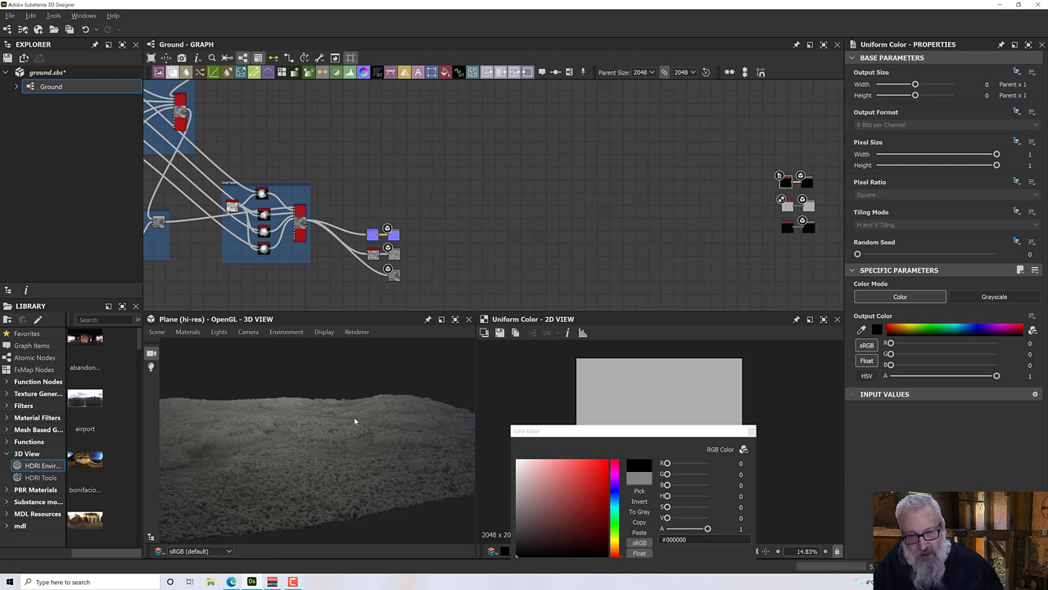
{"action": "left_click", "coordinate": [751, 431]}
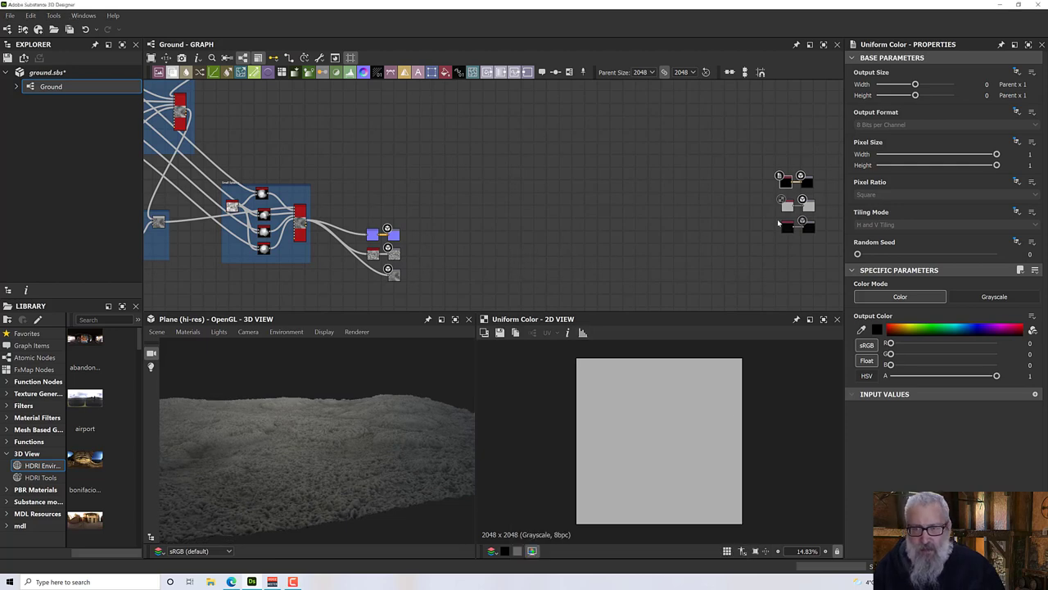
Step: Test the roughness Uniform Color node at its black and white extremes and set its grayscale output to about 0.77
{"action": "left_click", "coordinate": [995, 296]}
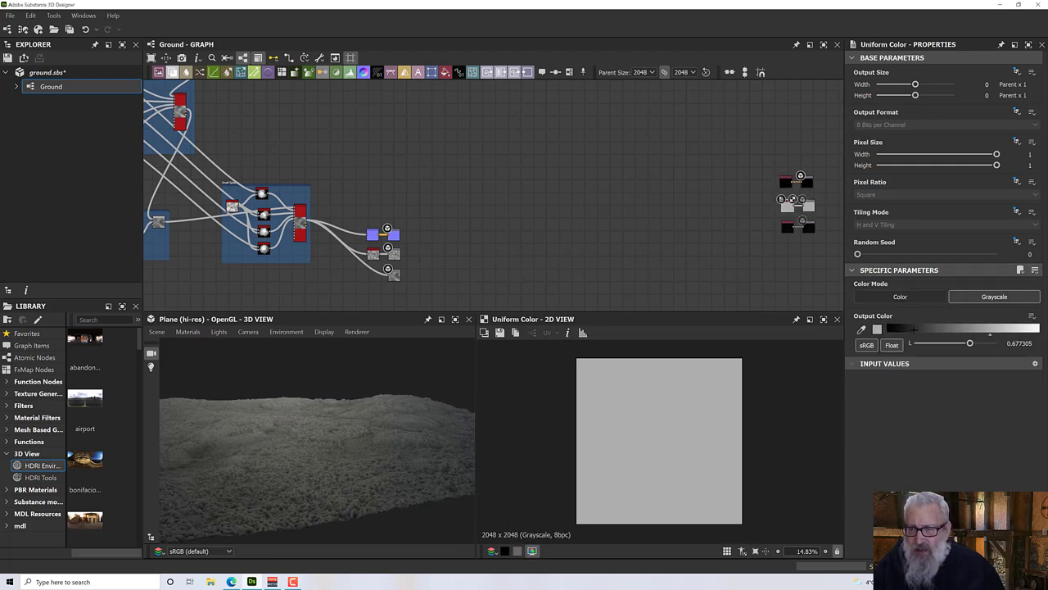
{"action": "left_click_drag", "start_coordinate": [970, 343], "coordinate": [914, 343]}
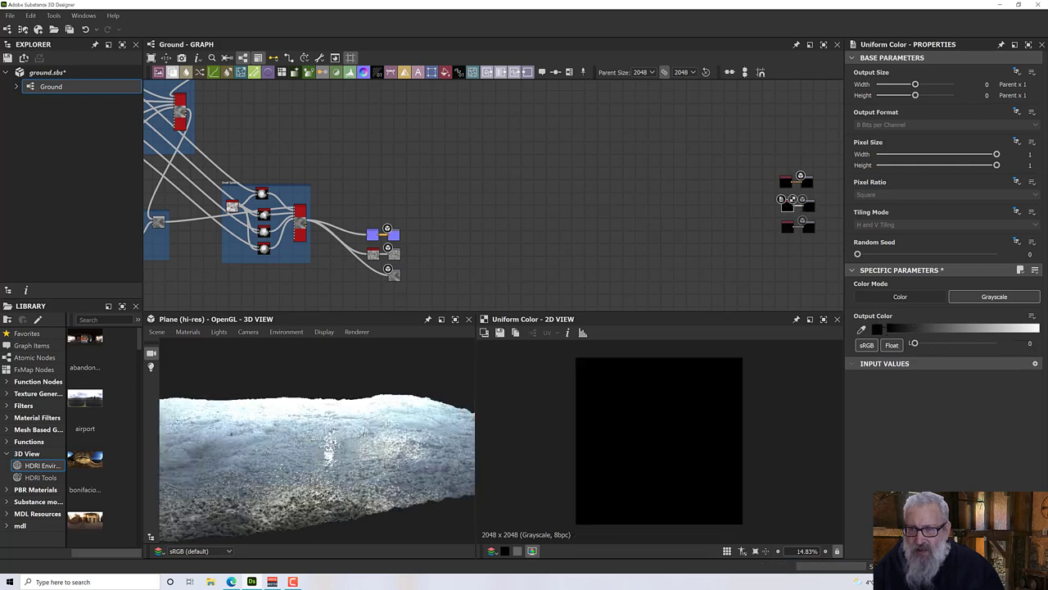
{"action": "left_click_drag", "start_coordinate": [914, 343], "coordinate": [997, 343]}
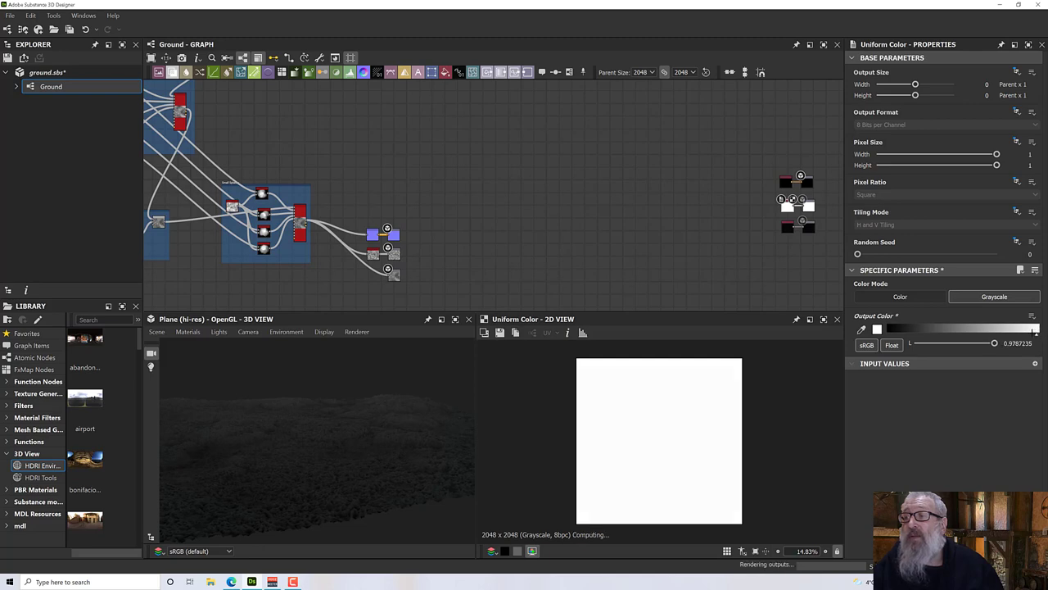
{"action": "left_click_drag", "start_coordinate": [1043, 333], "coordinate": [1005, 332]}
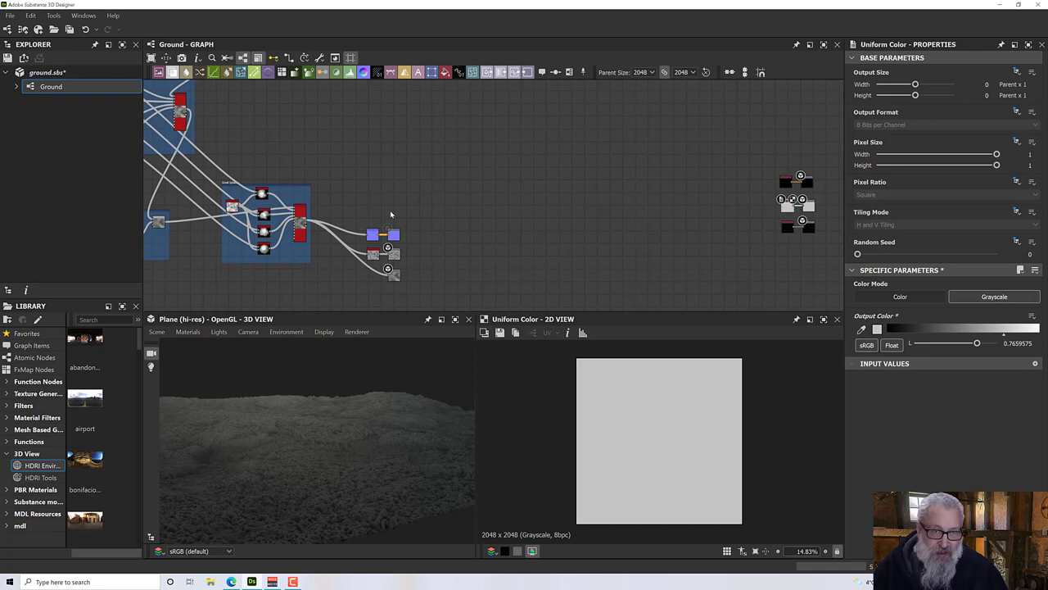
Step: Examine the Ambient Occlusion (HBAO) node, its parameters and its connections in the graph
{"action": "scroll", "coordinate": [391, 214], "scroll_direction": "up", "scroll_amount": 1}
{"action": "scroll", "coordinate": [360, 204], "scroll_direction": "down", "scroll_amount": 1}
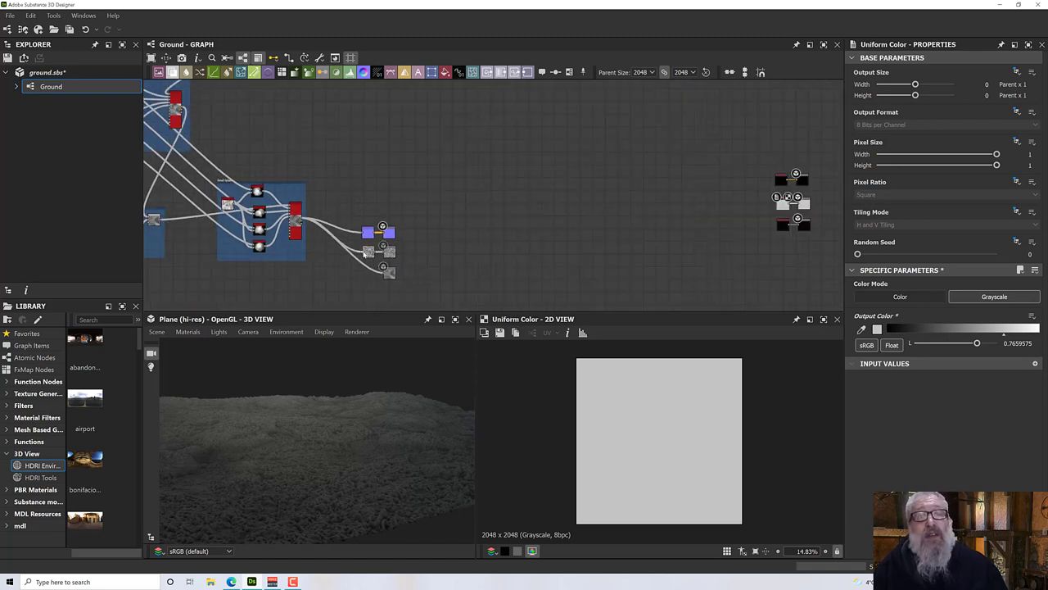
{"action": "left_click", "coordinate": [369, 251]}
{"action": "scroll", "coordinate": [366, 253], "scroll_direction": "up", "scroll_amount": 1}
{"action": "scroll", "coordinate": [368, 253], "scroll_direction": "up", "scroll_amount": 6}
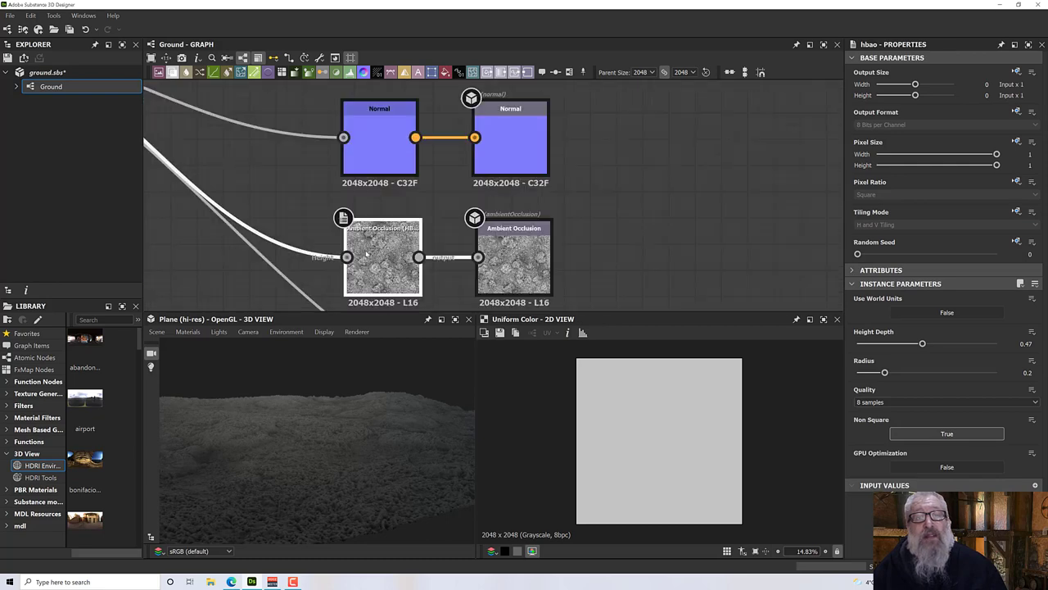
{"action": "scroll", "coordinate": [386, 242], "scroll_direction": "down", "scroll_amount": 3}
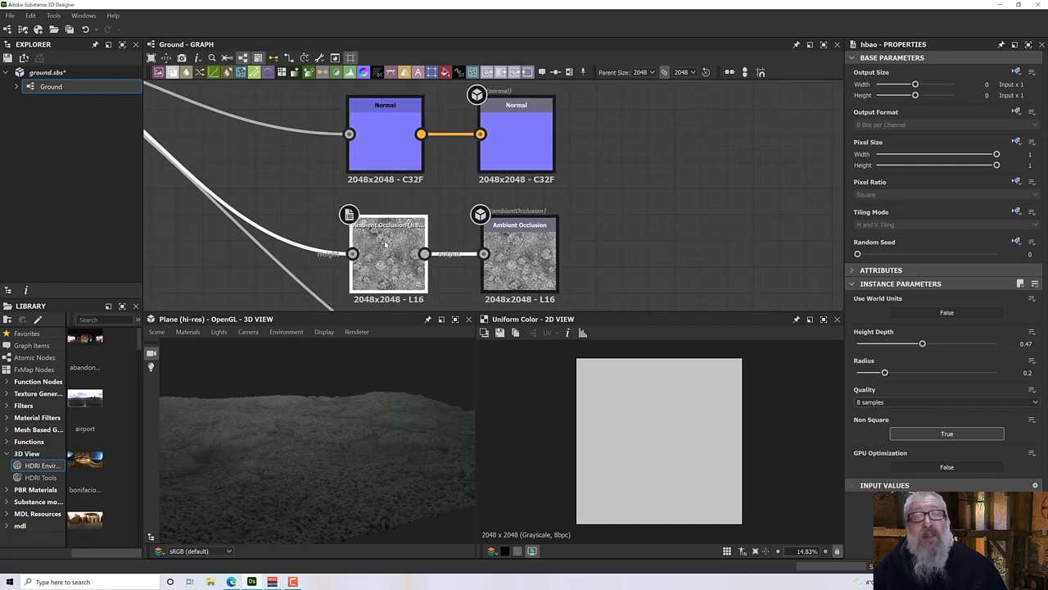
{"action": "scroll", "coordinate": [387, 246], "scroll_direction": "down", "scroll_amount": 3}
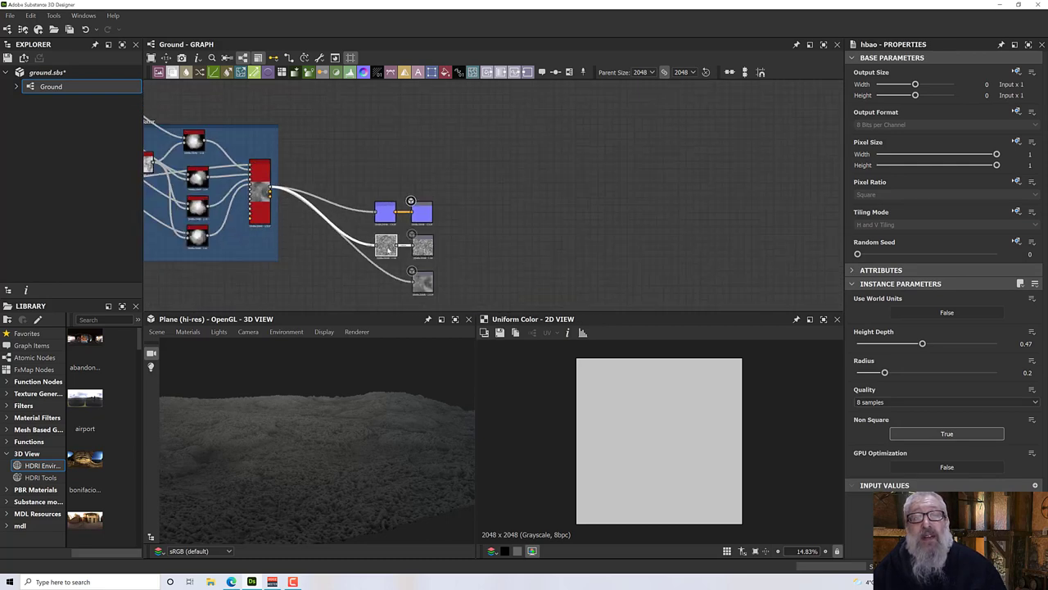
{"action": "scroll", "coordinate": [534, 253], "scroll_direction": "down", "scroll_amount": 2}
{"action": "middle_click_drag", "start_coordinate": [543, 242], "coordinate": [451, 237]}
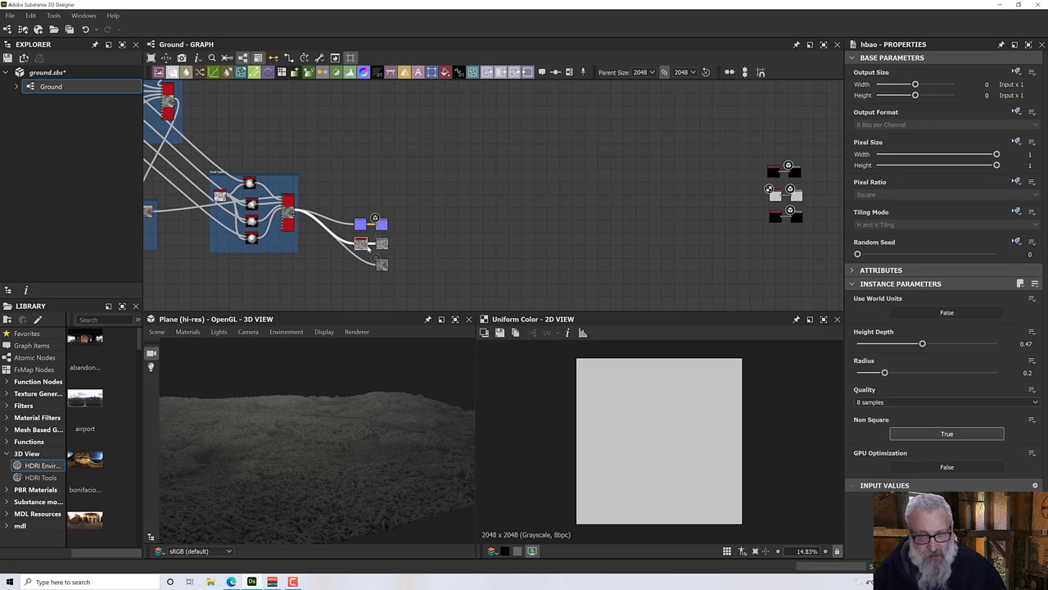
Step: Add an Invert Grayscale node fed by the ambient occlusion output, placed in the free space beyond the normal pair
{"action": "left_click_drag", "start_coordinate": [367, 244], "coordinate": [461, 216]}
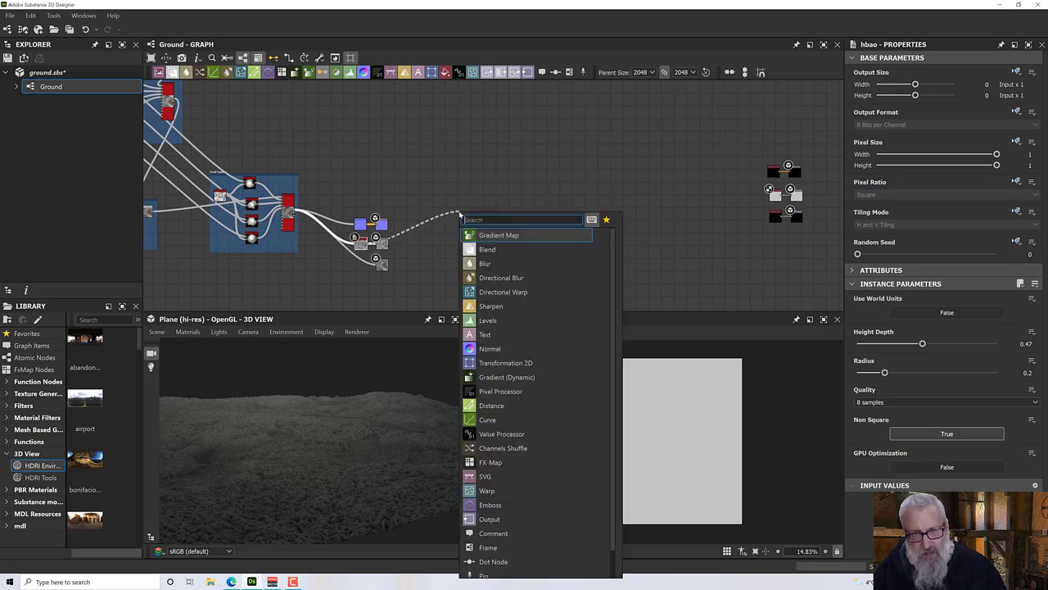
{"action": "type", "text": "INV"}
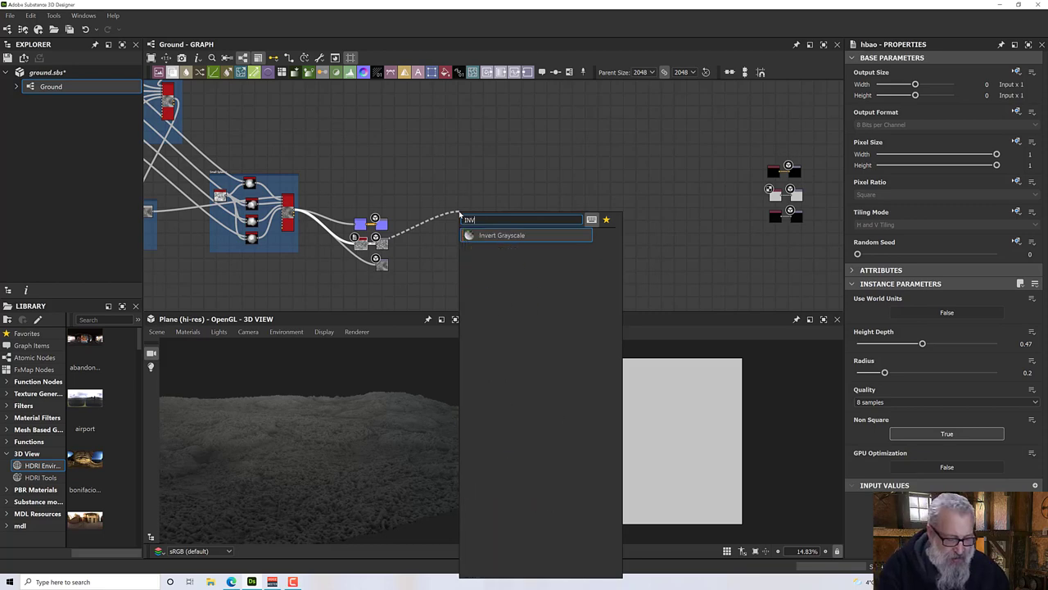
{"action": "type", "text": "ER"}
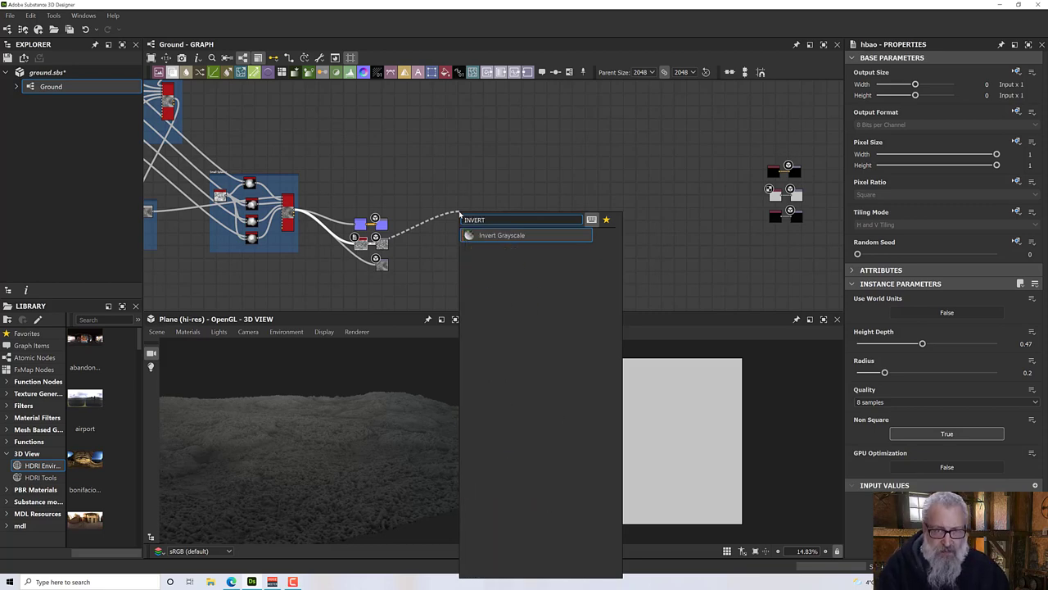
{"action": "type", "text": "T"}
{"action": "left_click", "coordinate": [498, 234]}
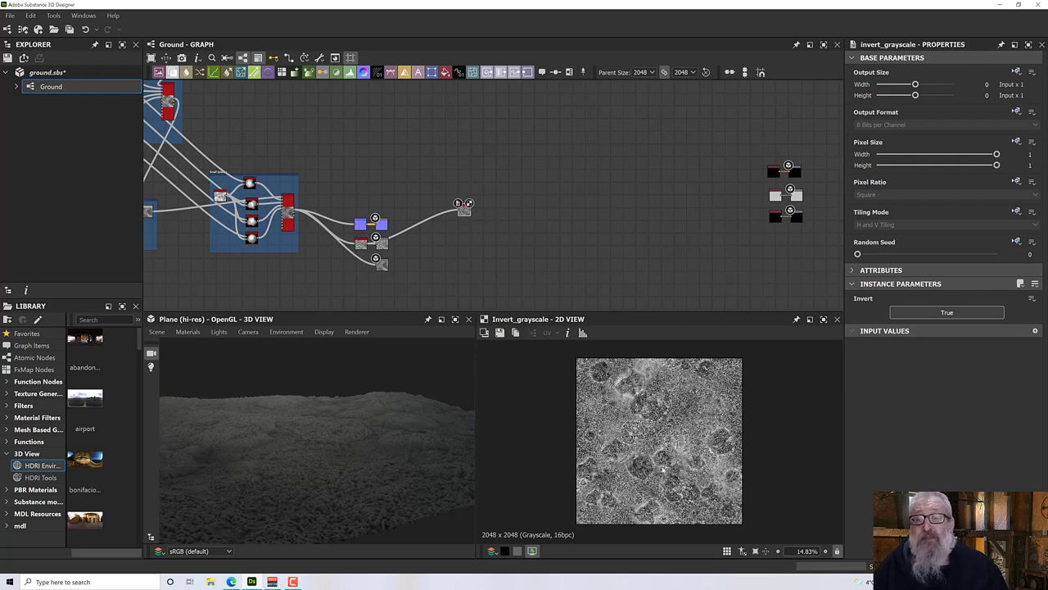
Step: Compare the HBAO node's map with the Invert Grayscale result in the 2D view
{"action": "scroll", "coordinate": [662, 469], "scroll_direction": "up", "scroll_amount": 3}
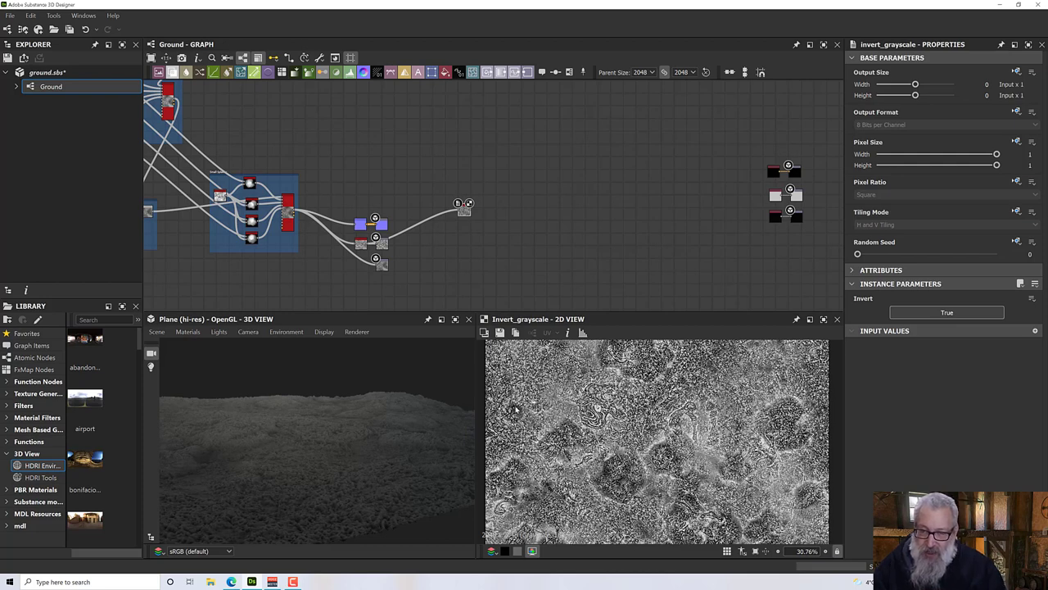
{"action": "double_click", "coordinate": [366, 239]}
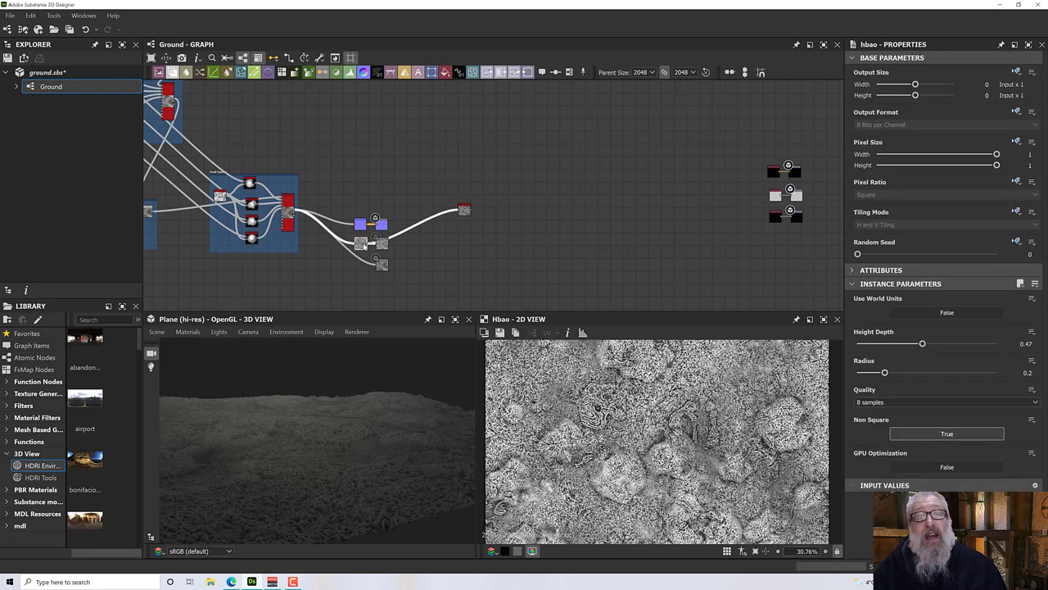
{"action": "double_click", "coordinate": [464, 209]}
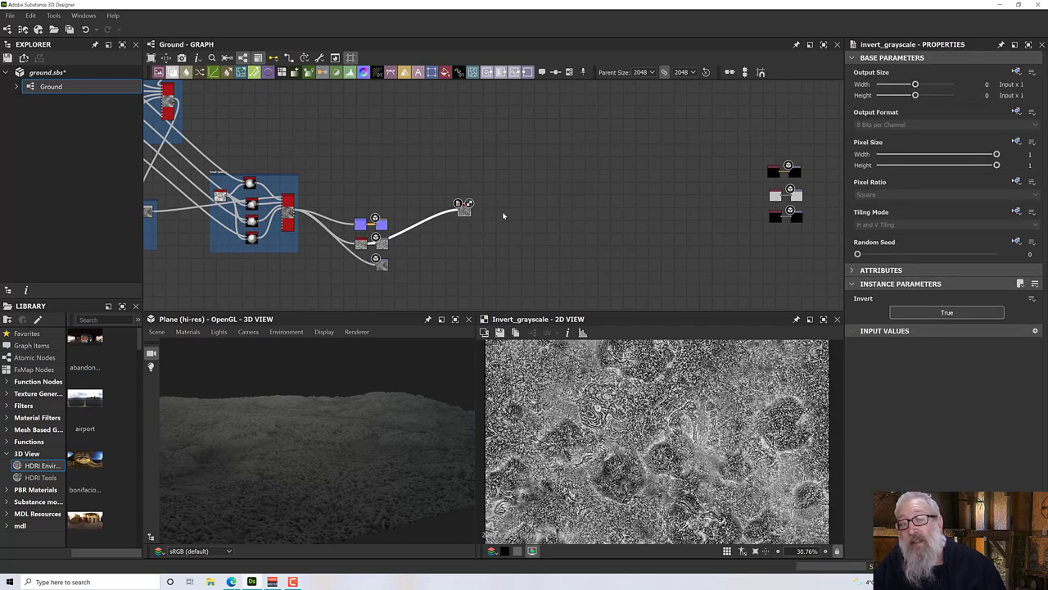
Step: Connect the Invert Grayscale output to the roughness output node and inspect the lit ground surface in the 3D view
{"action": "left_click_drag", "start_coordinate": [473, 211], "coordinate": [793, 198]}
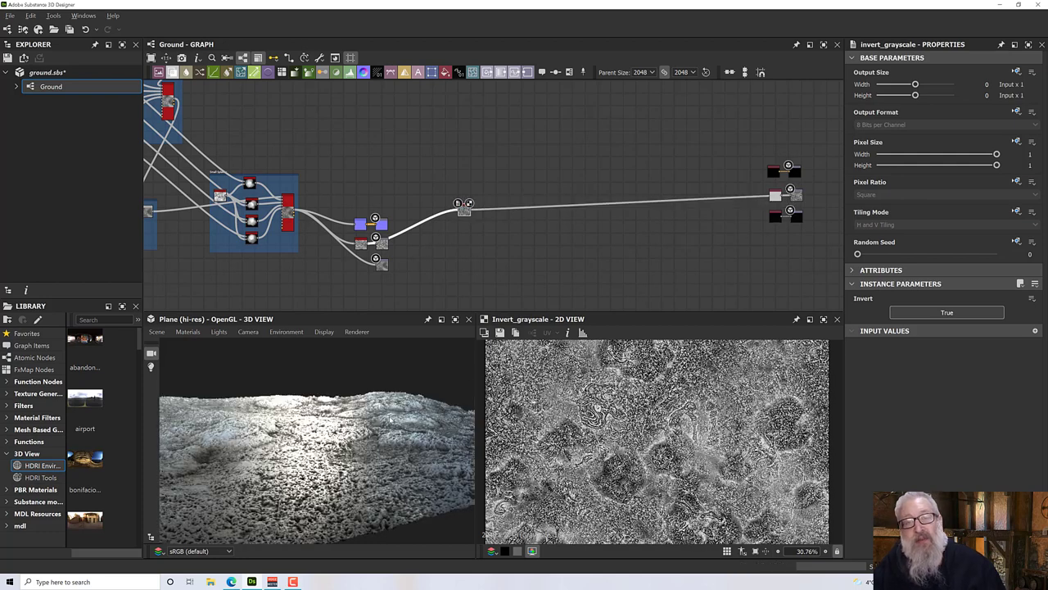
{"action": "mouse_move", "coordinate": [398, 418]}
{"action": "left_mouse_down"}
{"action": "mouse_move", "coordinate": [401, 393]}
{"action": "mouse_move", "coordinate": [389, 427]}
{"action": "left_mouse_up"}
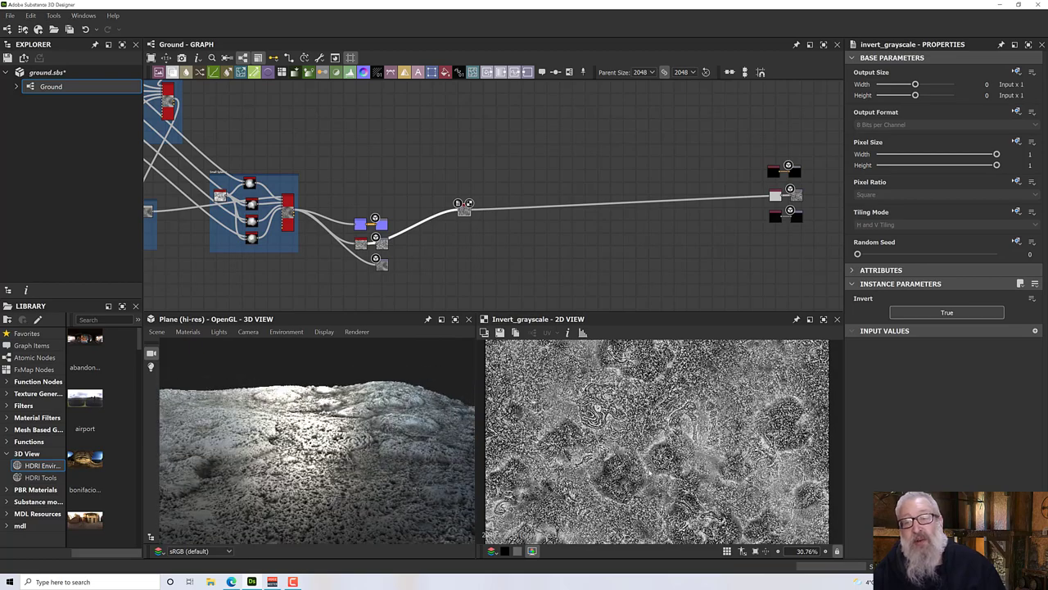
{"action": "left_click_drag", "start_coordinate": [330, 460], "coordinate": [324, 469]}
{"action": "scroll", "coordinate": [656, 429], "scroll_direction": "down", "scroll_amount": 3}
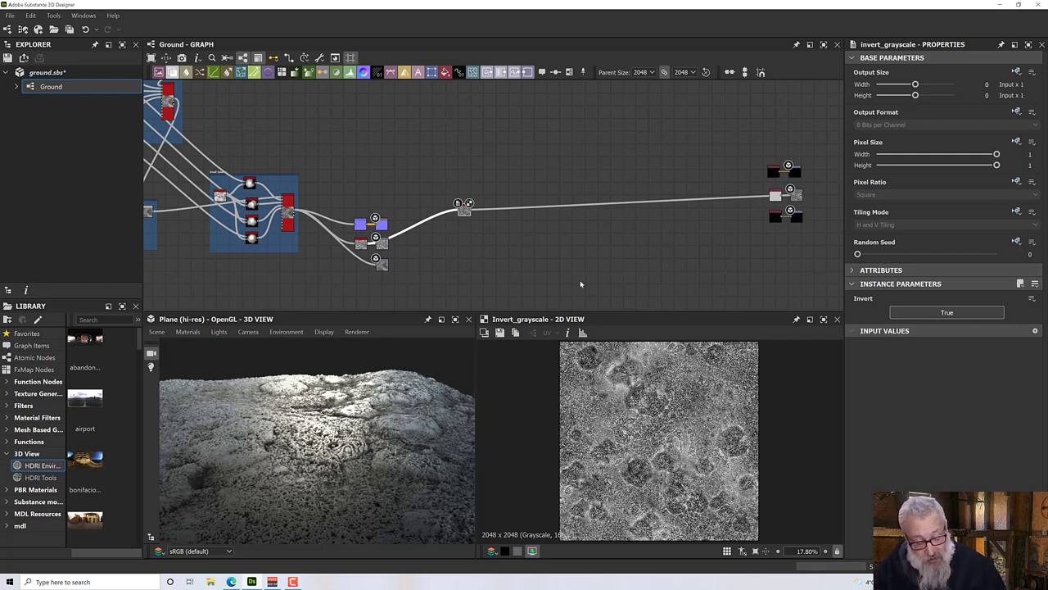
Step: Insert a Levels node on the link between Invert Grayscale and the roughness output, placed close beside the Invert Grayscale node
{"action": "scroll", "coordinate": [464, 206], "scroll_direction": "up", "scroll_amount": 2}
{"action": "left_click_drag", "start_coordinate": [453, 211], "coordinate": [453, 205]}
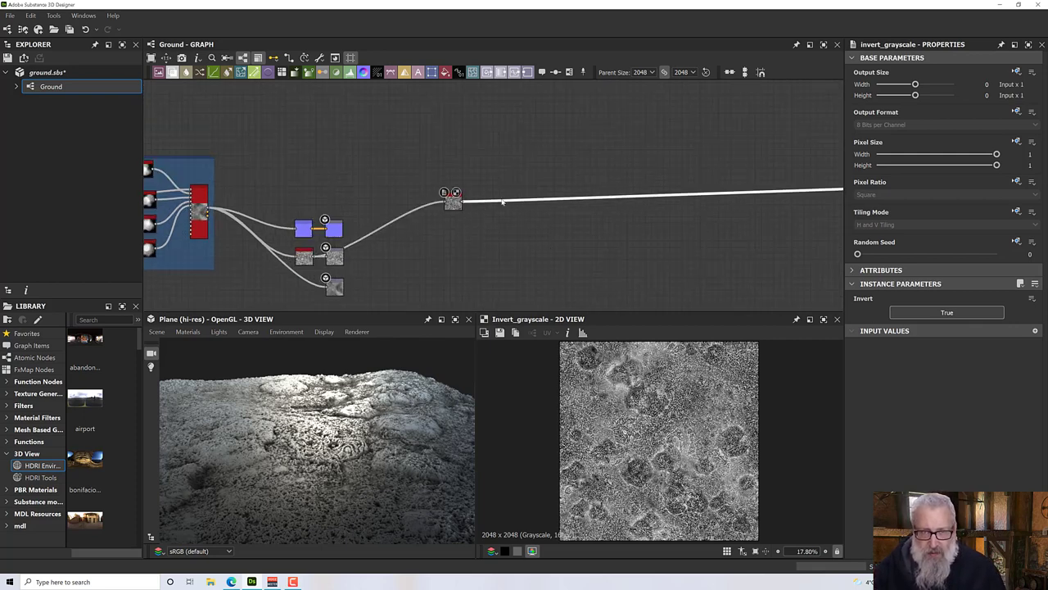
{"action": "key", "text": "space"}
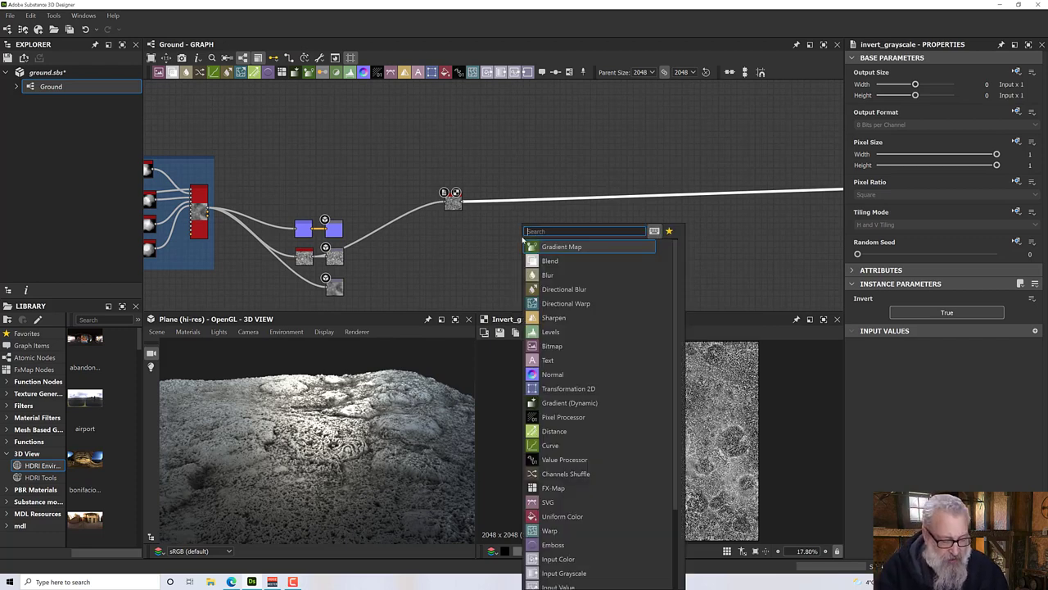
{"action": "type", "text": "level"}
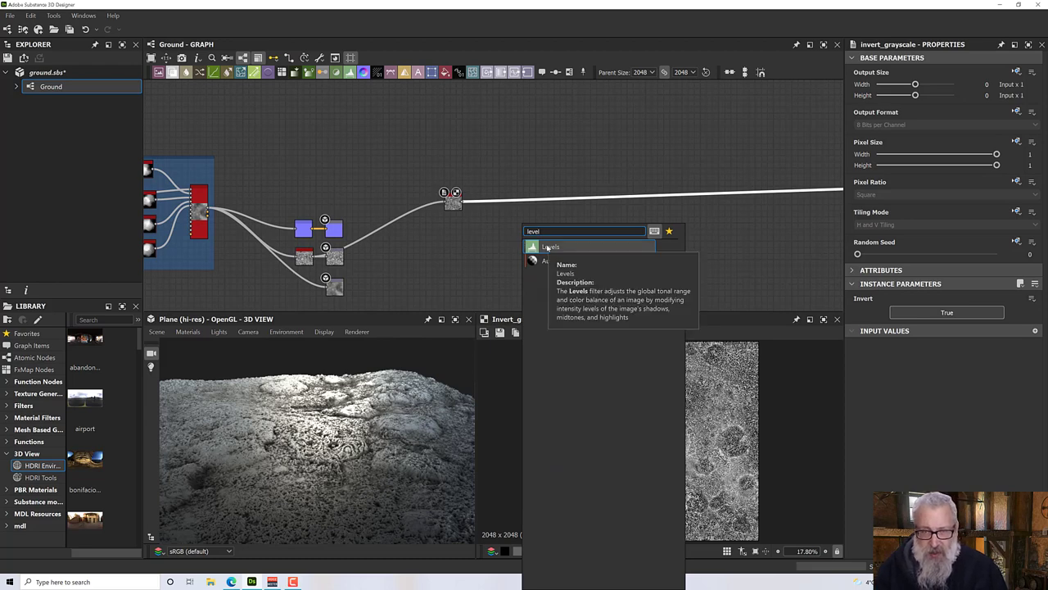
{"action": "left_click", "coordinate": [547, 247]}
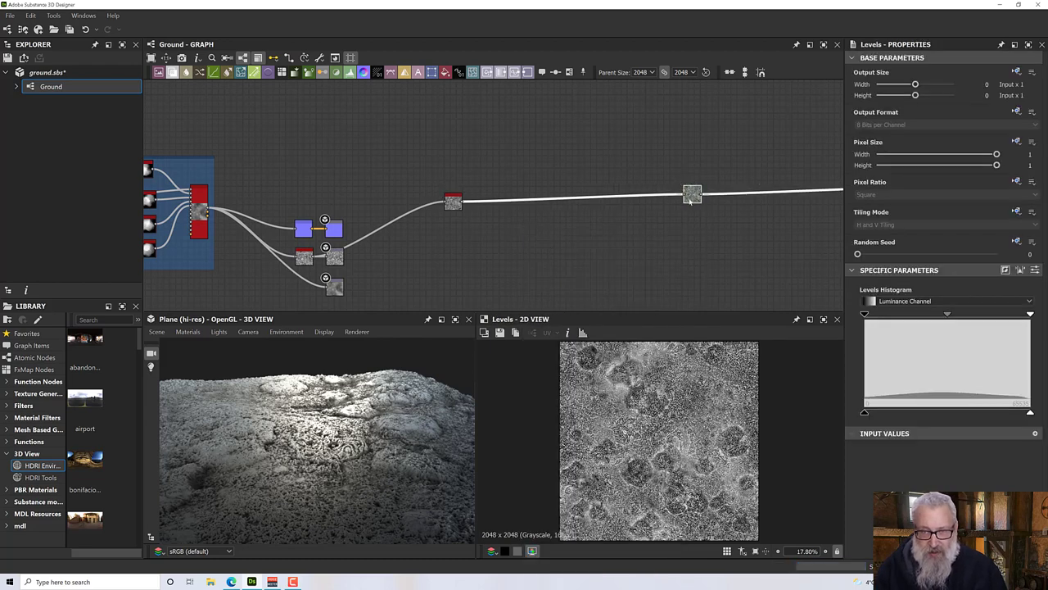
{"action": "left_click_drag", "start_coordinate": [605, 213], "coordinate": [533, 201]}
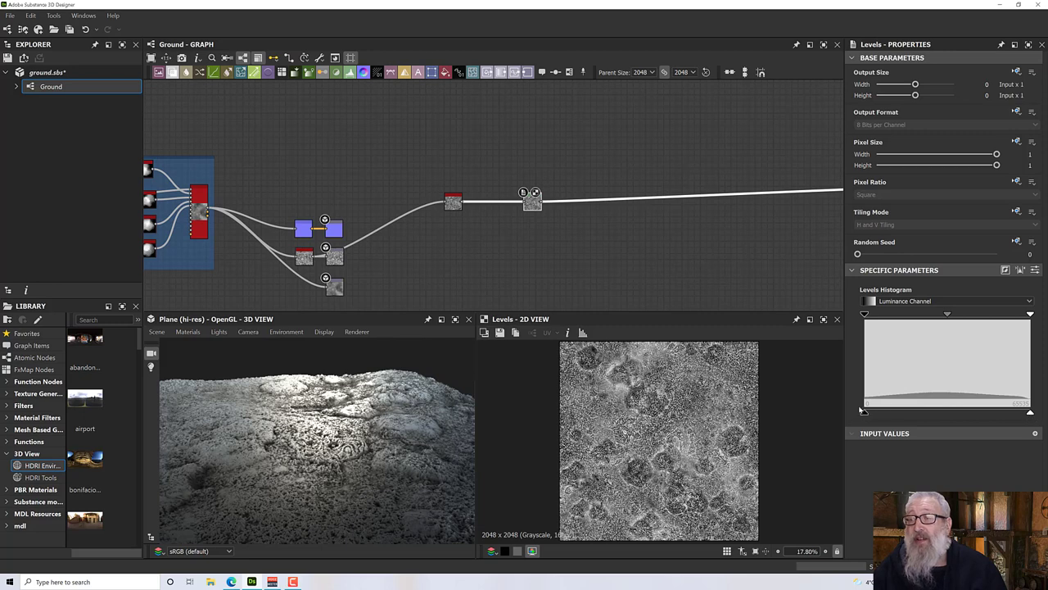
Step: Raise the Levels output black point to just past mid-gray and set its output white point slightly below full white, checking the 3D surface
{"action": "left_click_drag", "start_coordinate": [866, 413], "coordinate": [922, 415]}
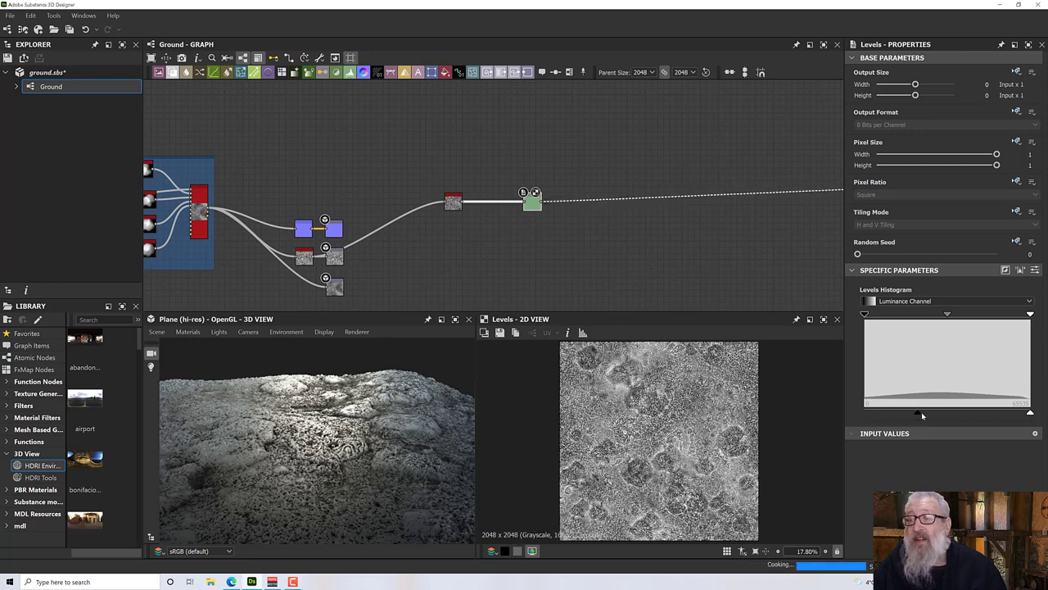
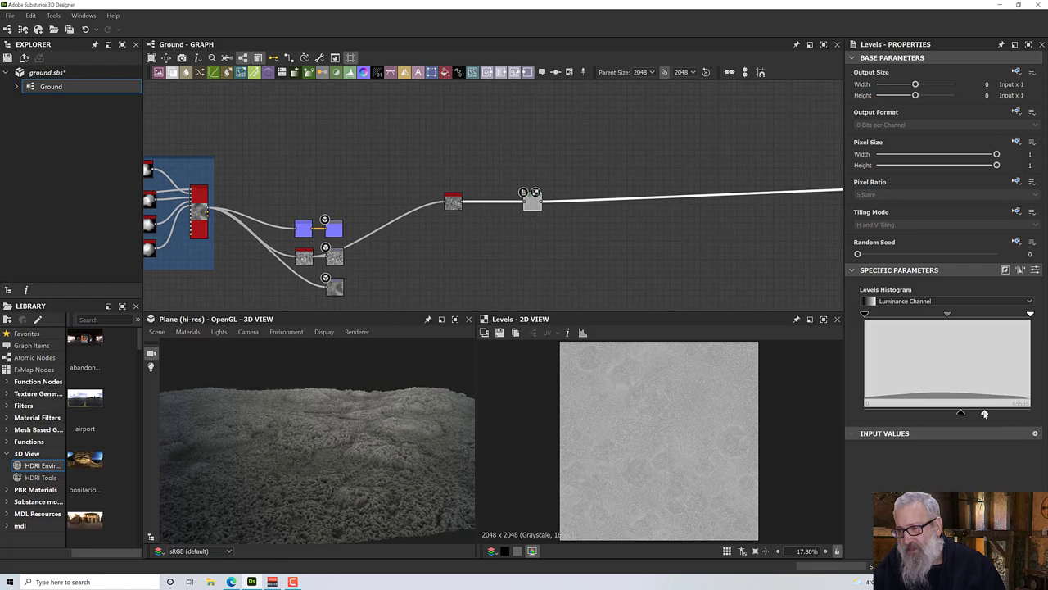
{"action": "left_click_drag", "start_coordinate": [985, 414], "coordinate": [1003, 414]}
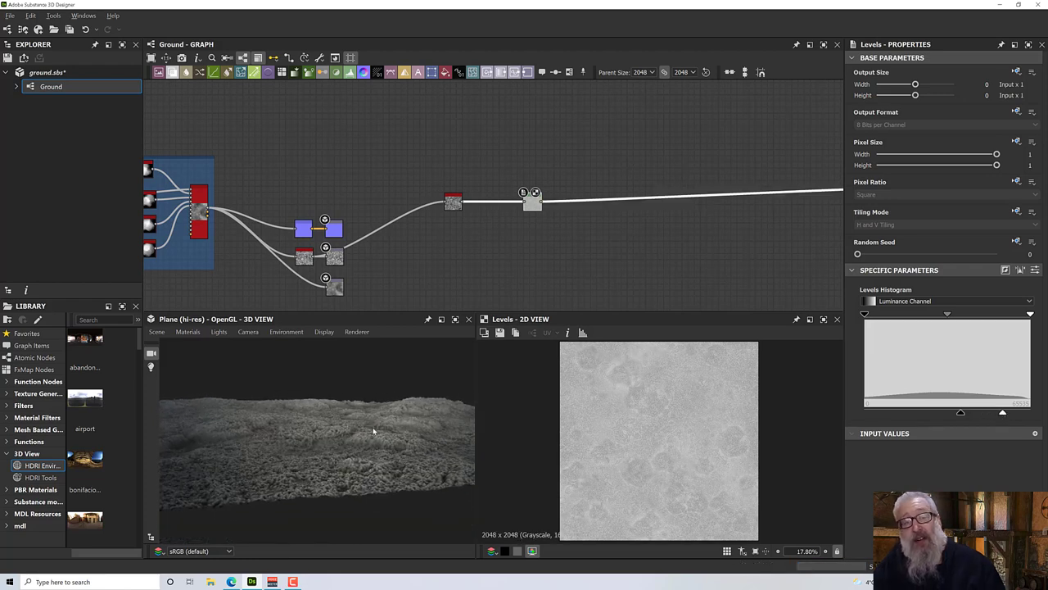
{"action": "left_click_drag", "start_coordinate": [384, 435], "coordinate": [411, 468]}
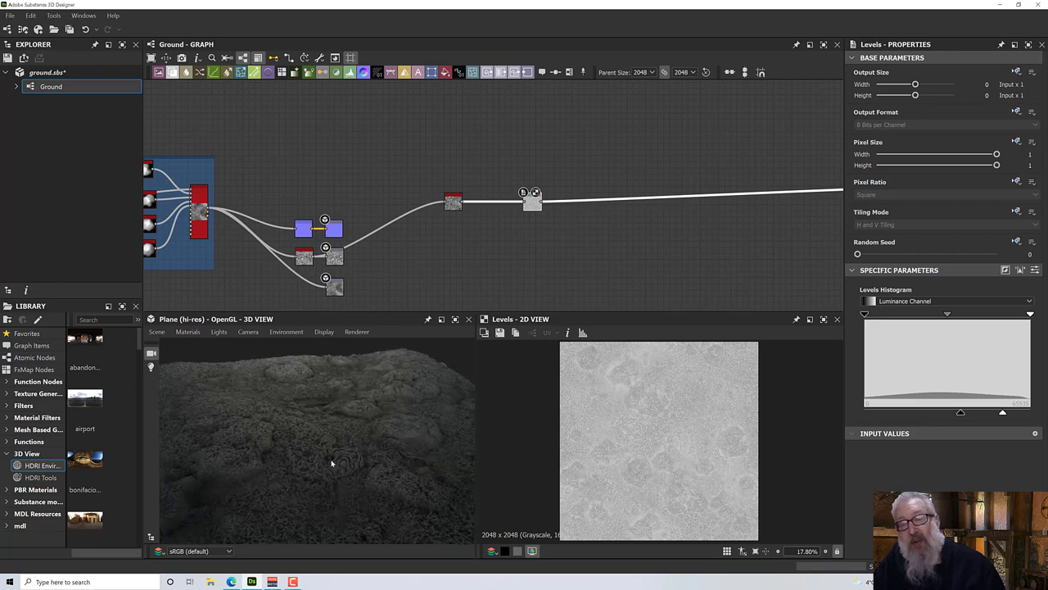
{"action": "mouse_move", "coordinate": [335, 485]}
{"action": "left_mouse_down"}
{"action": "mouse_move", "coordinate": [342, 456]}
{"action": "mouse_move", "coordinate": [368, 478]}
{"action": "mouse_move", "coordinate": [376, 460]}
{"action": "mouse_move", "coordinate": [355, 480]}
{"action": "left_mouse_up"}
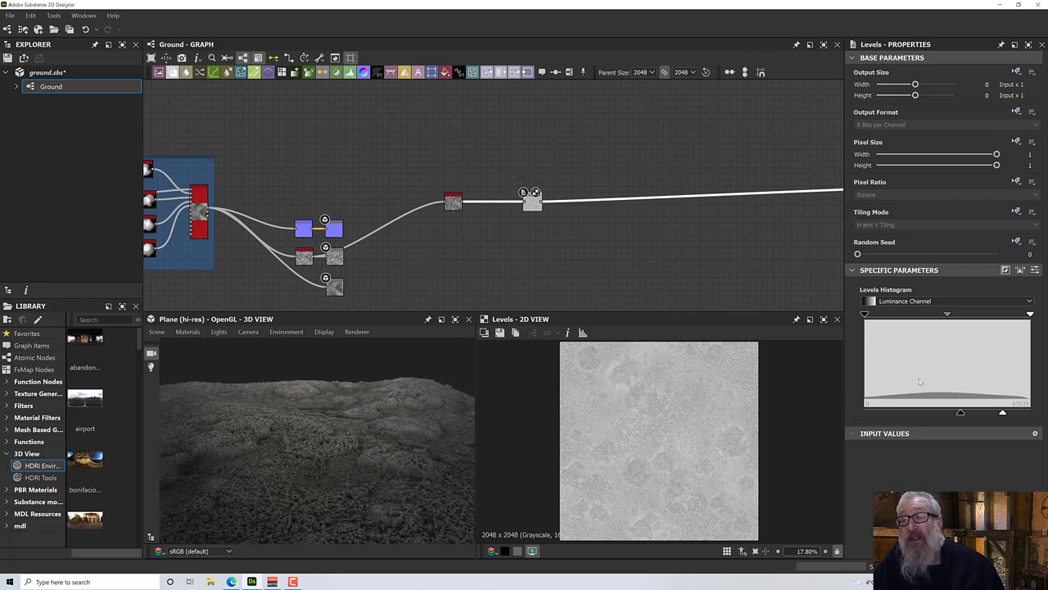
{"action": "left_click_drag", "start_coordinate": [1003, 414], "coordinate": [1031, 415]}
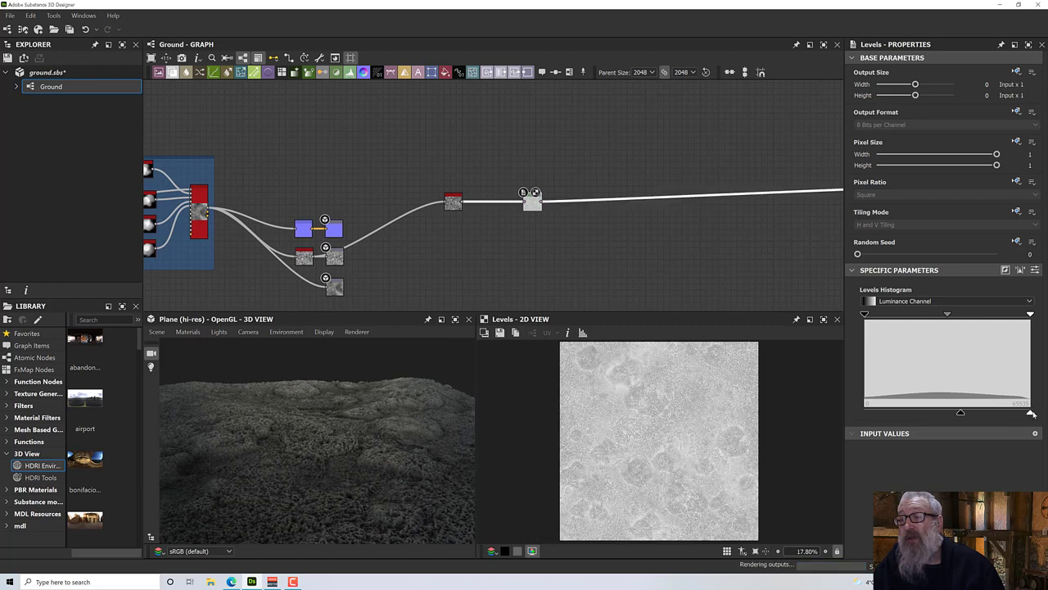
{"action": "left_click_drag", "start_coordinate": [342, 428], "coordinate": [460, 418]}
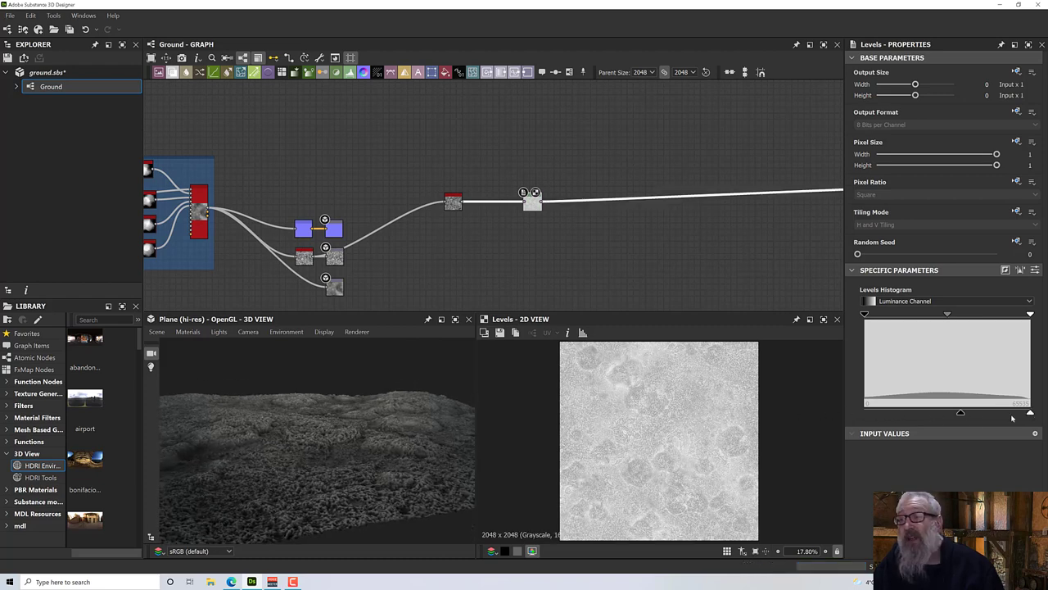
{"action": "left_click_drag", "start_coordinate": [1030, 414], "coordinate": [1018, 413]}
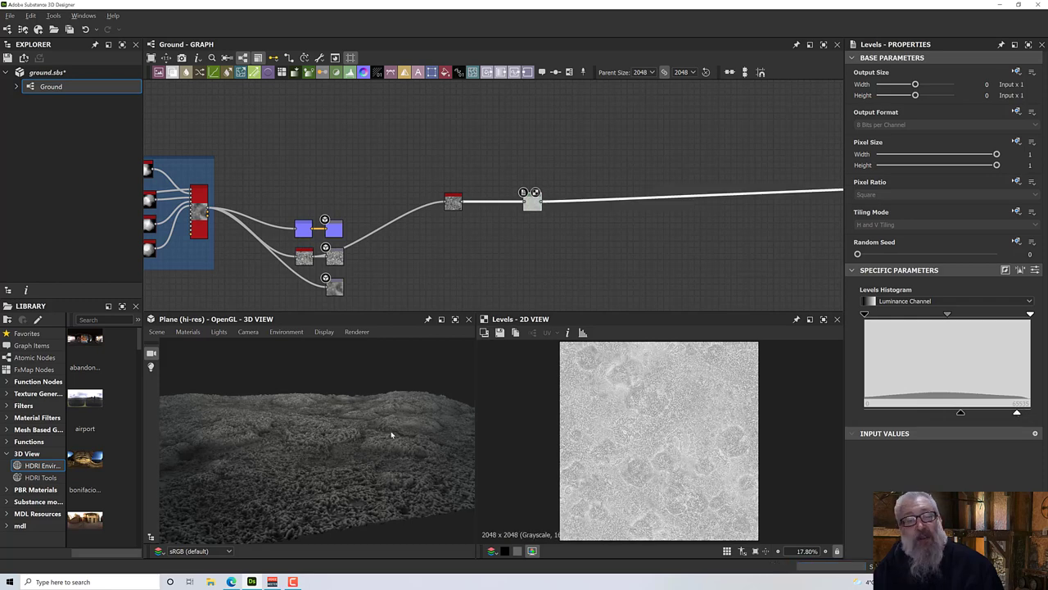
{"action": "mouse_move", "coordinate": [392, 435]}
{"action": "left_mouse_down"}
{"action": "mouse_move", "coordinate": [393, 445]}
{"action": "mouse_move", "coordinate": [382, 435]}
{"action": "mouse_move", "coordinate": [403, 441]}
{"action": "mouse_move", "coordinate": [394, 430]}
{"action": "left_mouse_up"}
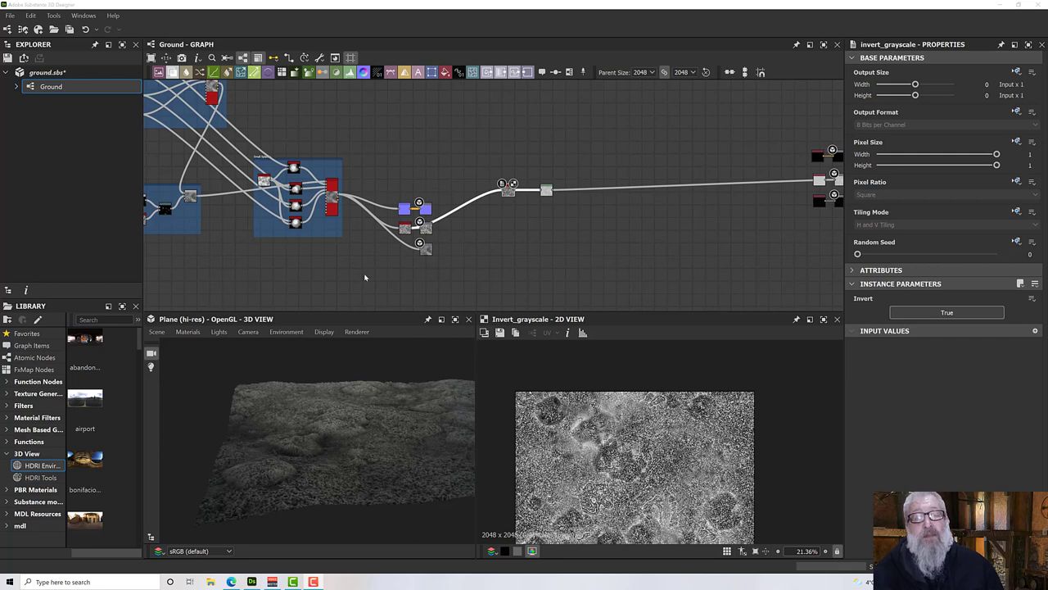
Step: Add a Shape Splatter to Mask node in the free space above the Invert Grayscale node
{"action": "middle_click_drag", "start_coordinate": [365, 277], "coordinate": [436, 304]}
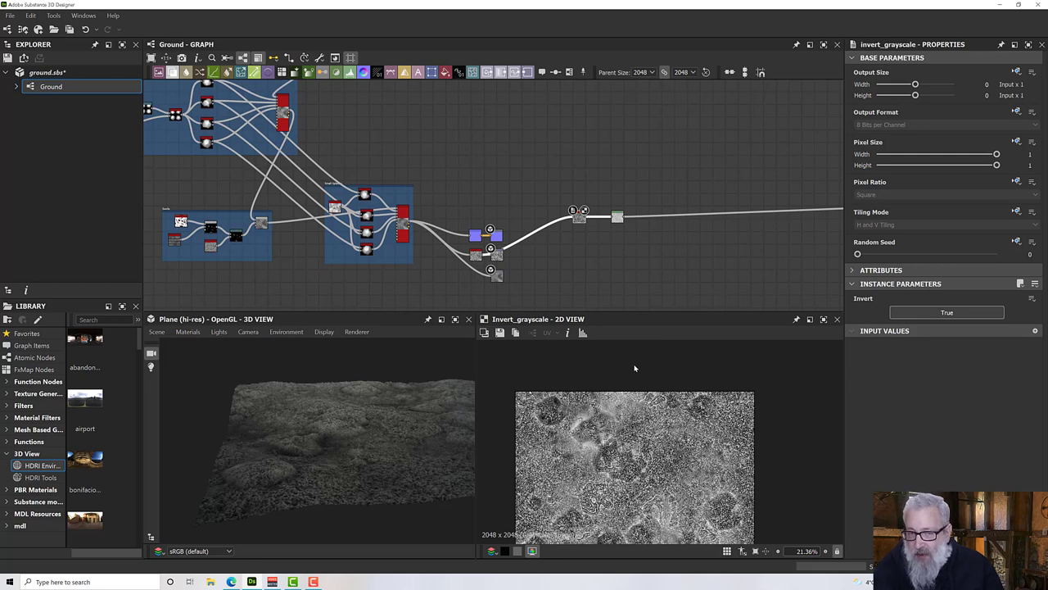
{"action": "scroll", "coordinate": [596, 256], "scroll_direction": "up", "scroll_amount": 1}
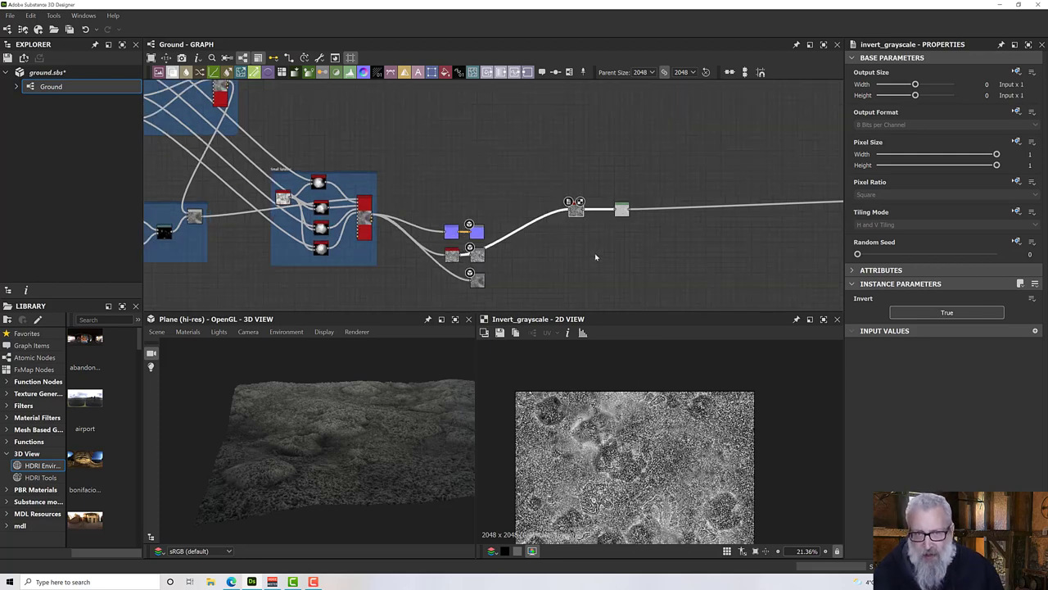
{"action": "middle_click_drag", "start_coordinate": [567, 234], "coordinate": [549, 268]}
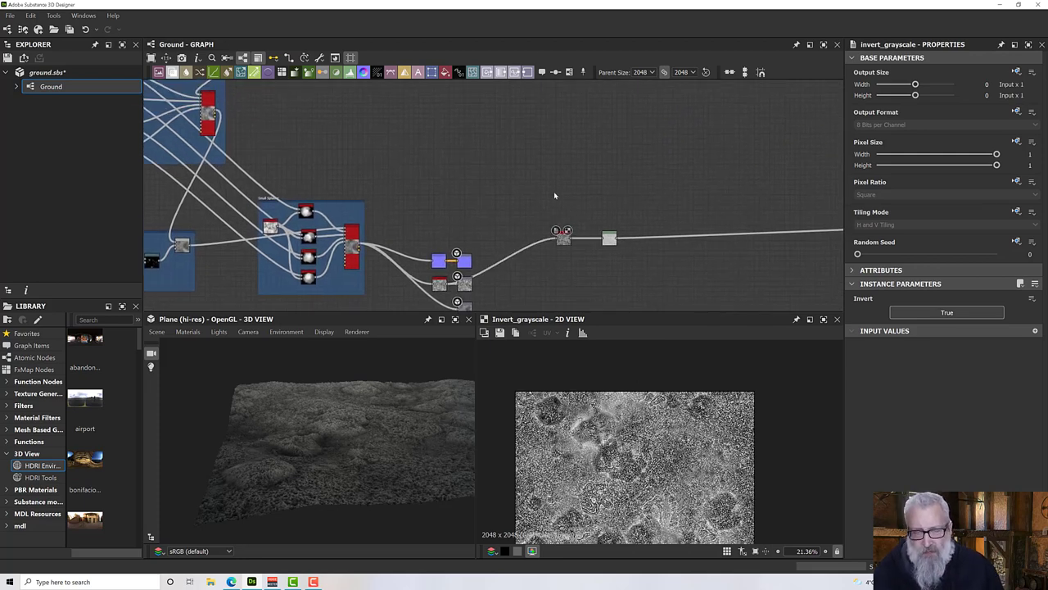
{"action": "key", "text": "space"}
{"action": "type", "text": "shape"}
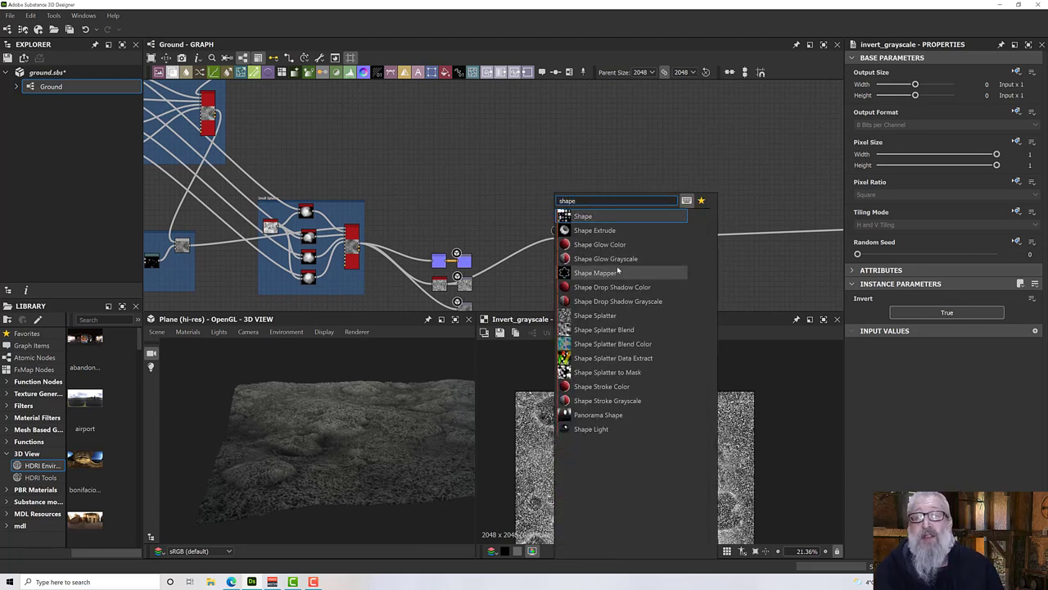
{"action": "left_click", "coordinate": [619, 372]}
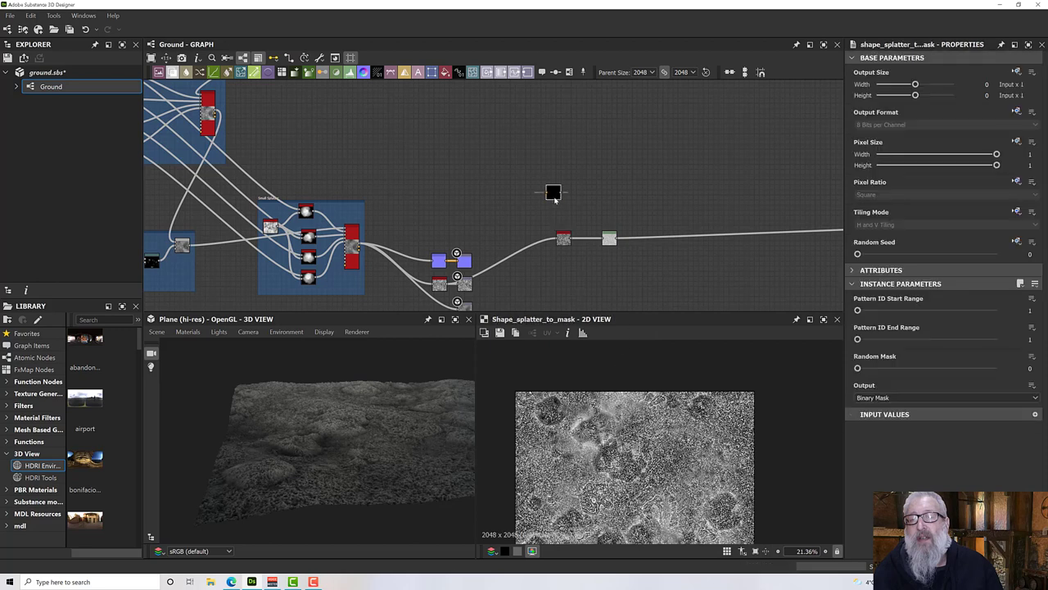
{"action": "scroll", "coordinate": [560, 205], "scroll_direction": "up", "scroll_amount": 5}
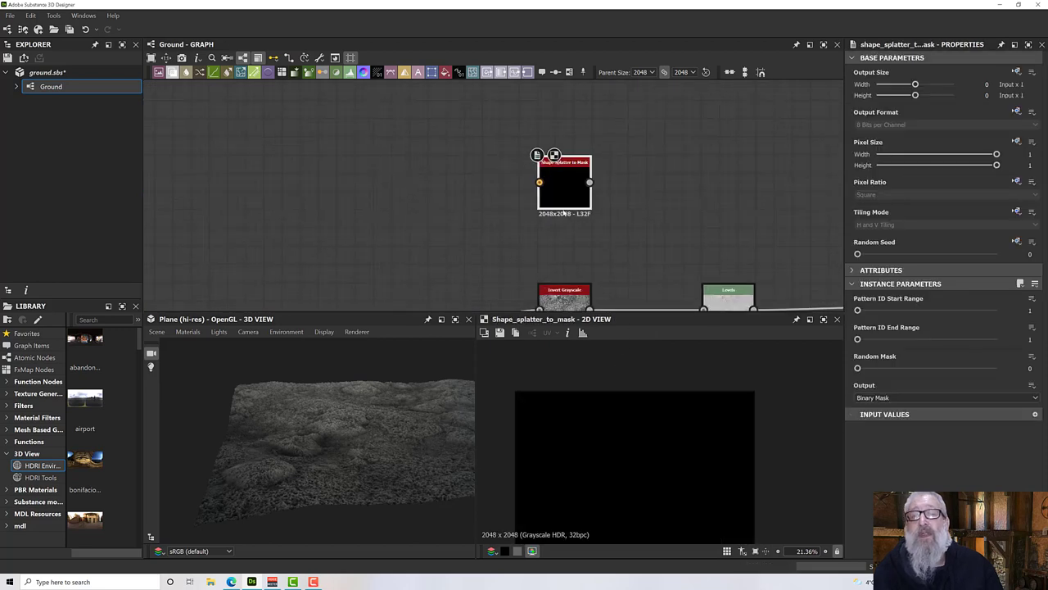
{"action": "scroll", "coordinate": [565, 209], "scroll_direction": "down", "scroll_amount": 6}
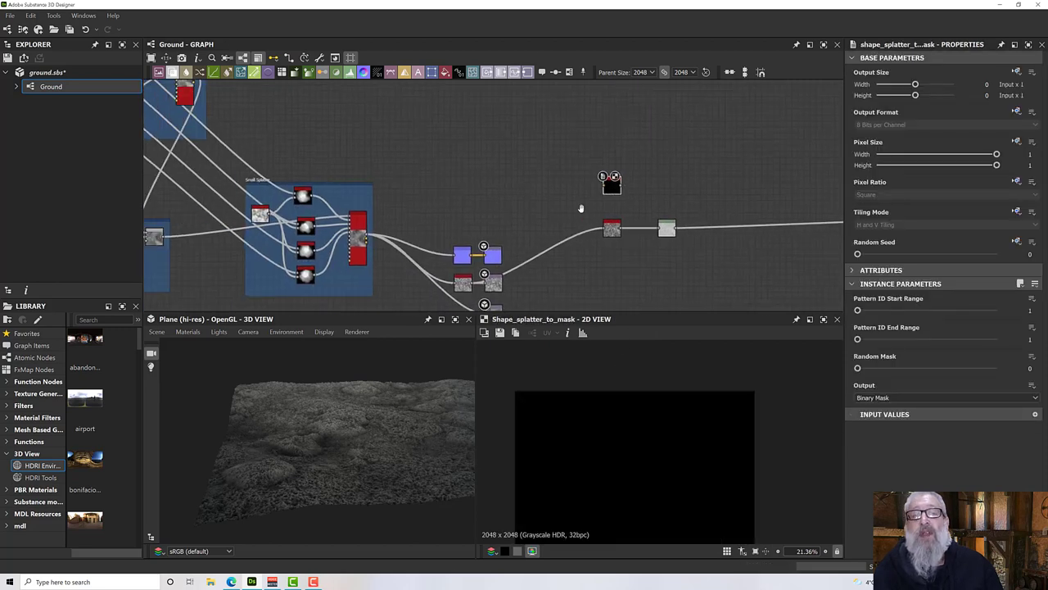
Step: Connect the splatter node in the frame above Small Splatter to the Shape Splatter to Mask input
{"action": "middle_click_drag", "start_coordinate": [580, 209], "coordinate": [633, 216]}
{"action": "middle_click_drag", "start_coordinate": [347, 164], "coordinate": [360, 202]}
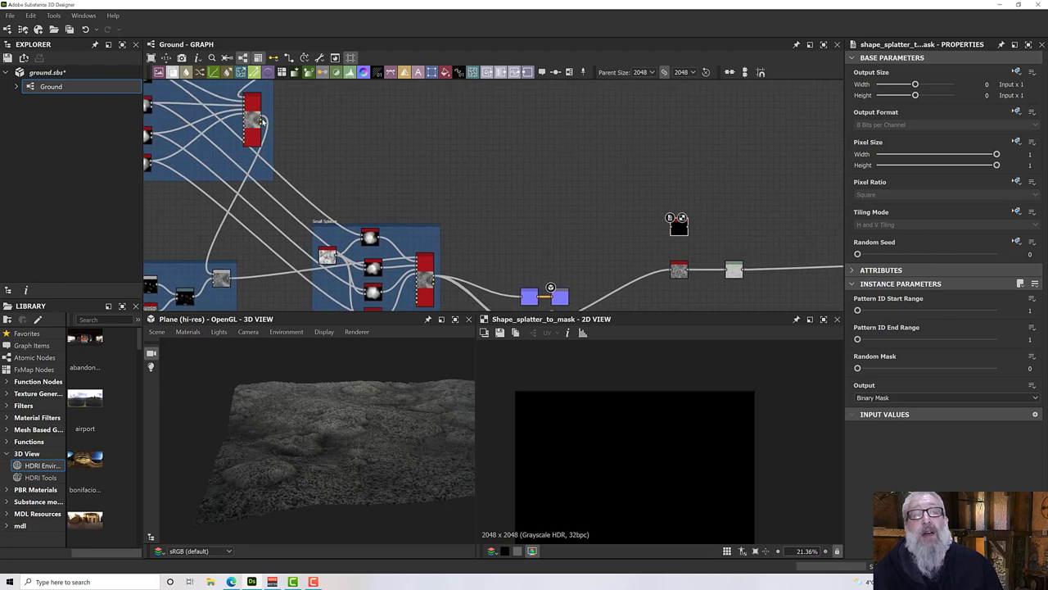
{"action": "left_click_drag", "start_coordinate": [262, 121], "coordinate": [673, 227]}
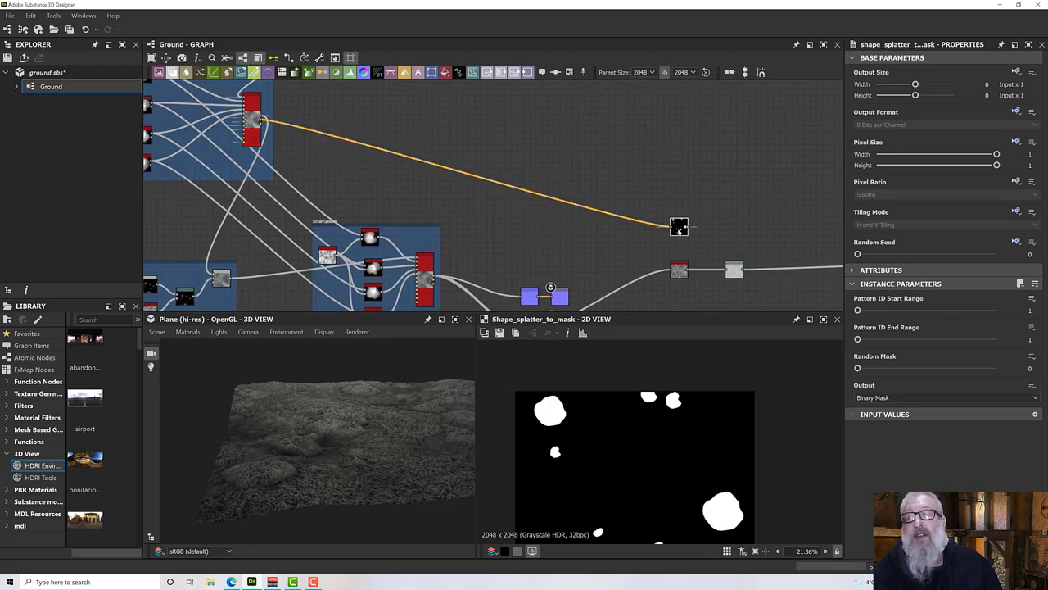
{"action": "scroll", "coordinate": [679, 230], "scroll_direction": "up", "scroll_amount": 5}
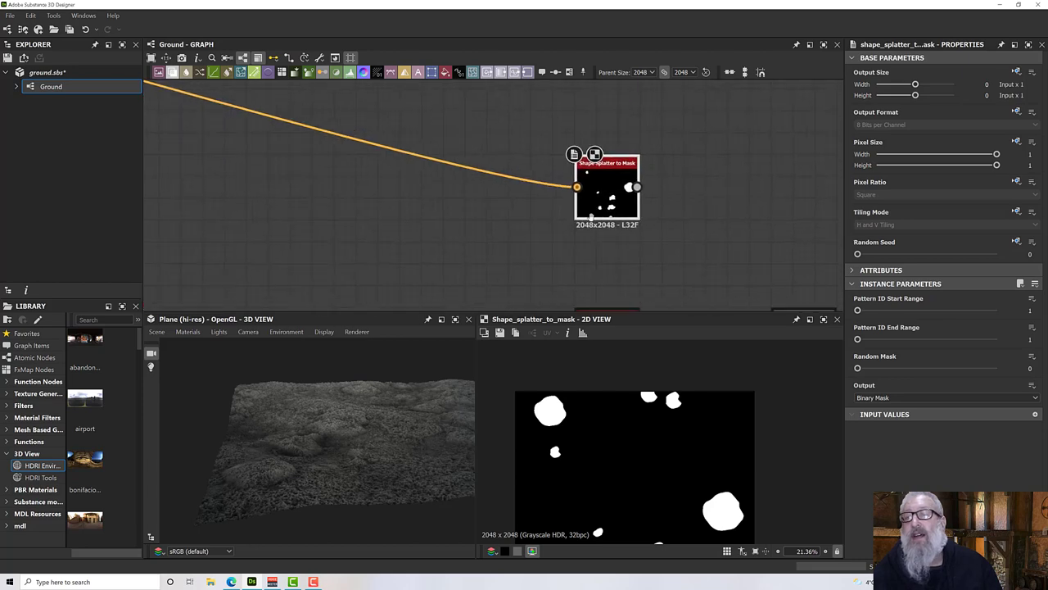
{"action": "scroll", "coordinate": [700, 253], "scroll_direction": "down", "scroll_amount": 1}
{"action": "middle_click_drag", "start_coordinate": [605, 242], "coordinate": [552, 197]}
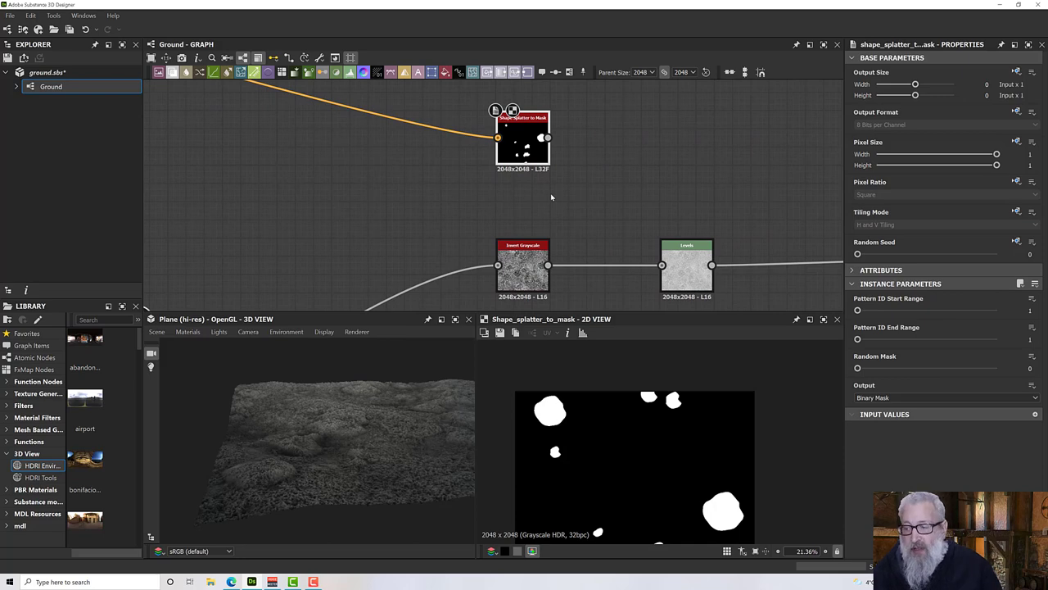
Step: Set the mask node's Pattern ID Start Range to 4 and view the whole mask in the 2D view
{"action": "scroll", "coordinate": [550, 196], "scroll_direction": "up", "scroll_amount": 1}
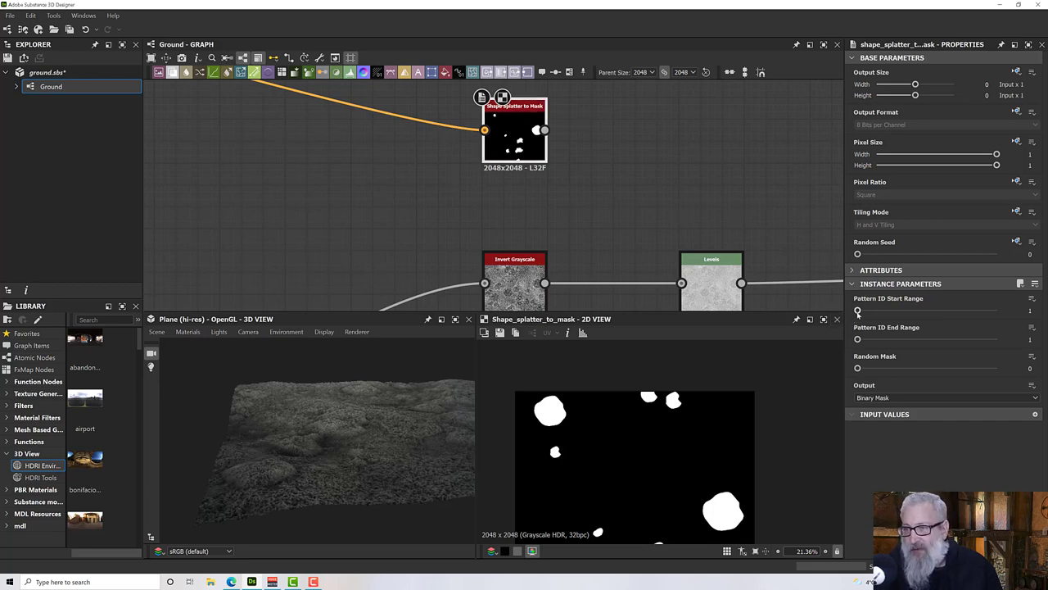
{"action": "left_click_drag", "start_coordinate": [857, 310], "coordinate": [916, 311]}
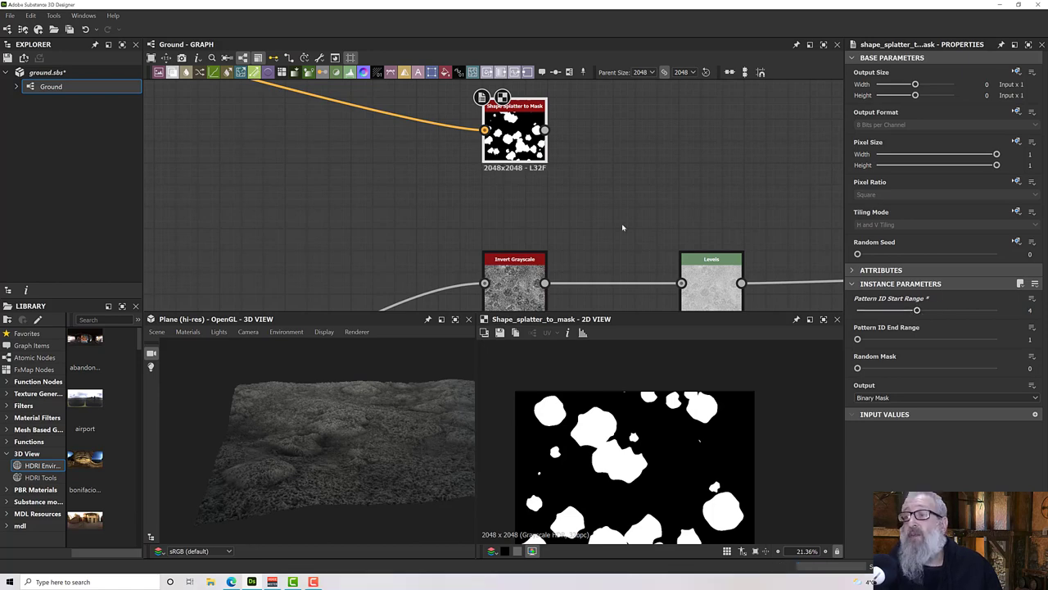
{"action": "scroll", "coordinate": [619, 233], "scroll_direction": "down", "scroll_amount": 2}
{"action": "middle_click_drag", "start_coordinate": [619, 233], "coordinate": [688, 234]}
{"action": "scroll", "coordinate": [670, 447], "scroll_direction": "down", "scroll_amount": 1}
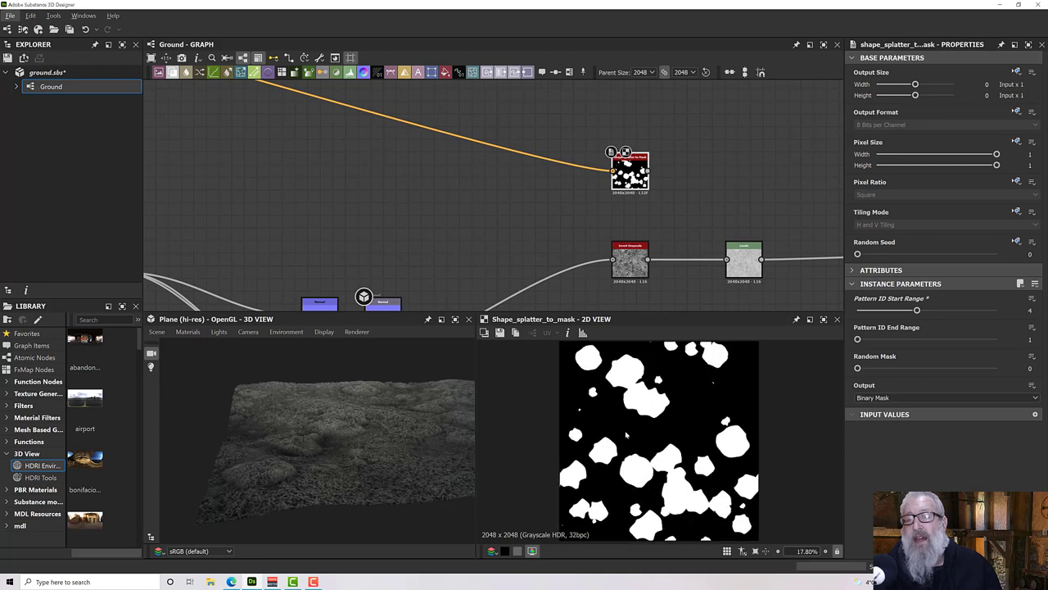
{"action": "scroll", "coordinate": [650, 432], "scroll_direction": "down", "scroll_amount": 1}
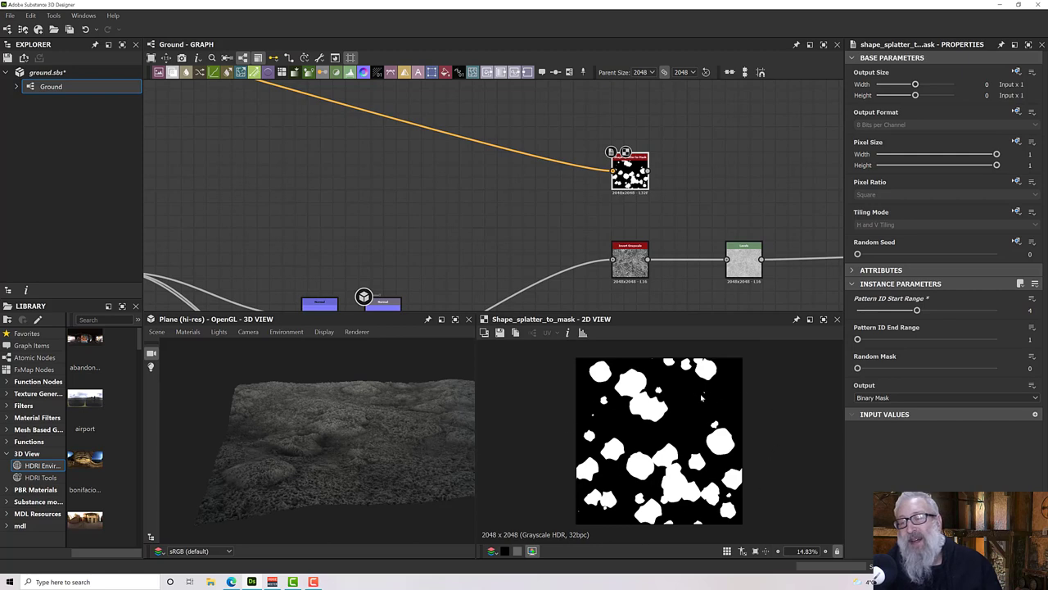
Step: Try different Pattern ID ranges on the mask, varying the Start Range between 2 and 4 and the End Range up to 3
{"action": "left_click_drag", "start_coordinate": [916, 310], "coordinate": [882, 312]}
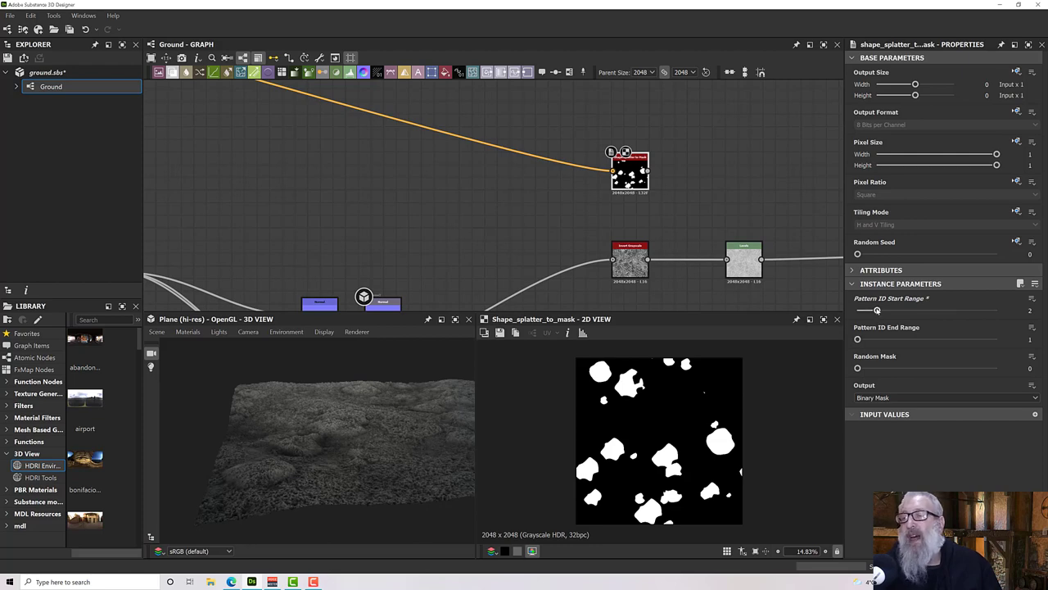
{"action": "left_click_drag", "start_coordinate": [876, 310], "coordinate": [897, 311]}
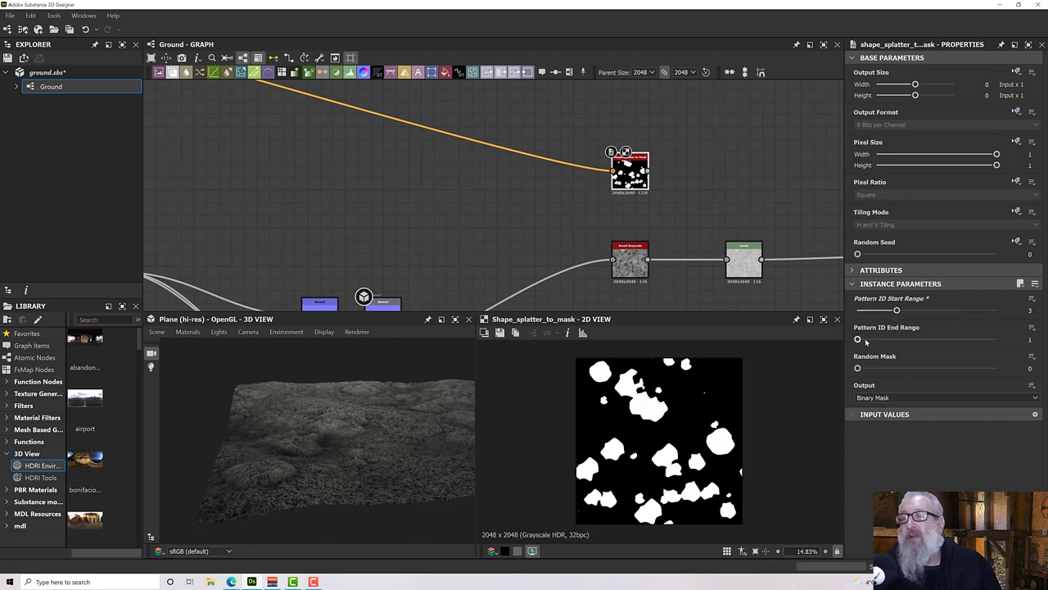
{"action": "mouse_move", "coordinate": [866, 343]}
{"action": "left_mouse_down"}
{"action": "mouse_move", "coordinate": [897, 340]}
{"action": "mouse_move", "coordinate": [877, 340]}
{"action": "left_mouse_up"}
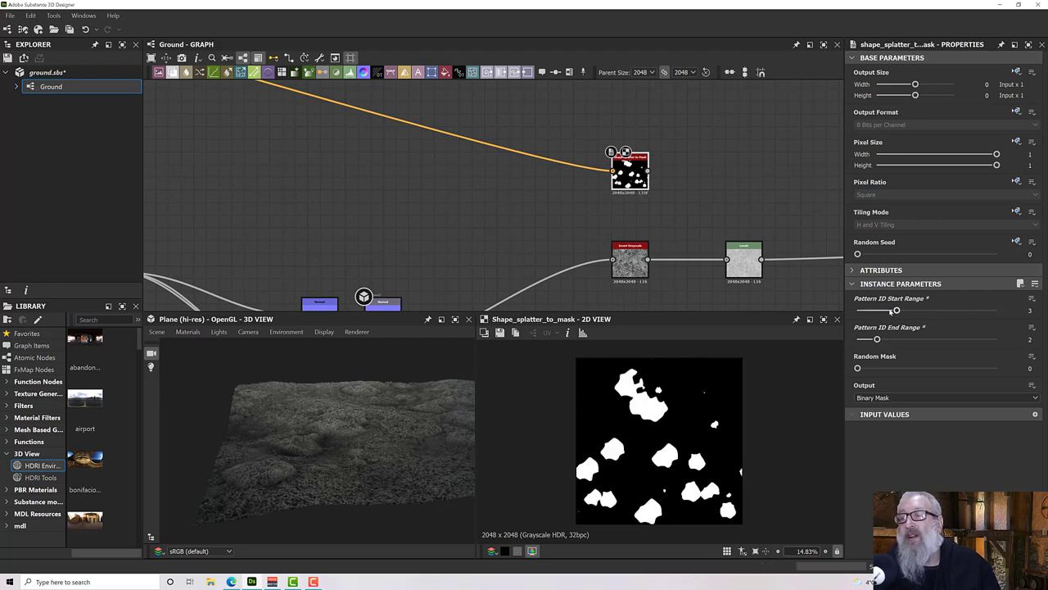
{"action": "left_click_drag", "start_coordinate": [891, 311], "coordinate": [897, 338]}
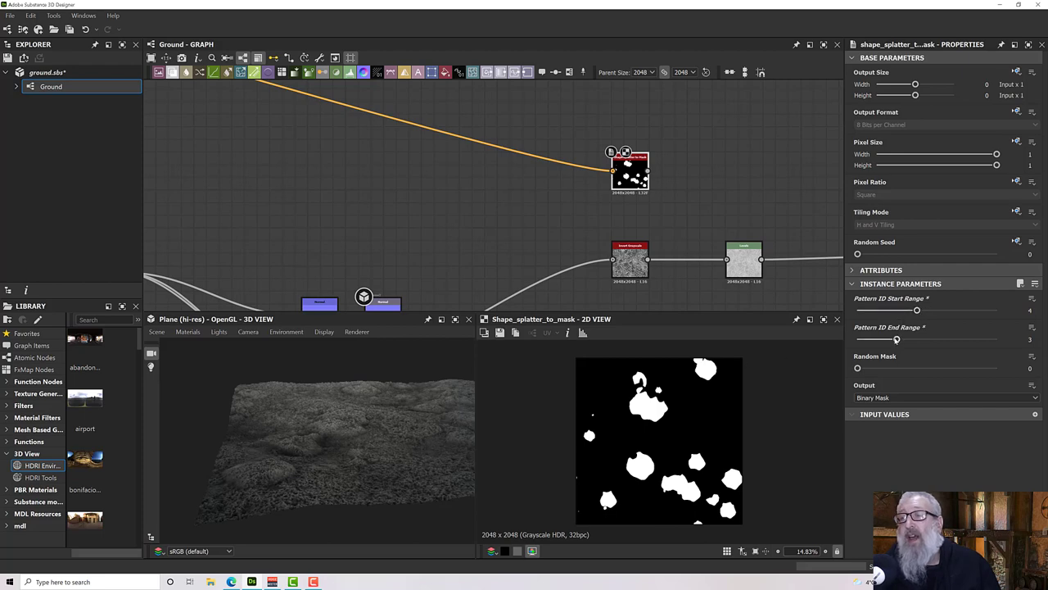
Step: Set the mask's Pattern ID End Range to 1, its Start Range to 3 and its Random Mask to 0.5
{"action": "left_click_drag", "start_coordinate": [899, 338], "coordinate": [858, 338]}
{"action": "mouse_move", "coordinate": [917, 311]}
{"action": "left_mouse_down"}
{"action": "mouse_move", "coordinate": [877, 311]}
{"action": "mouse_move", "coordinate": [899, 311]}
{"action": "left_mouse_up"}
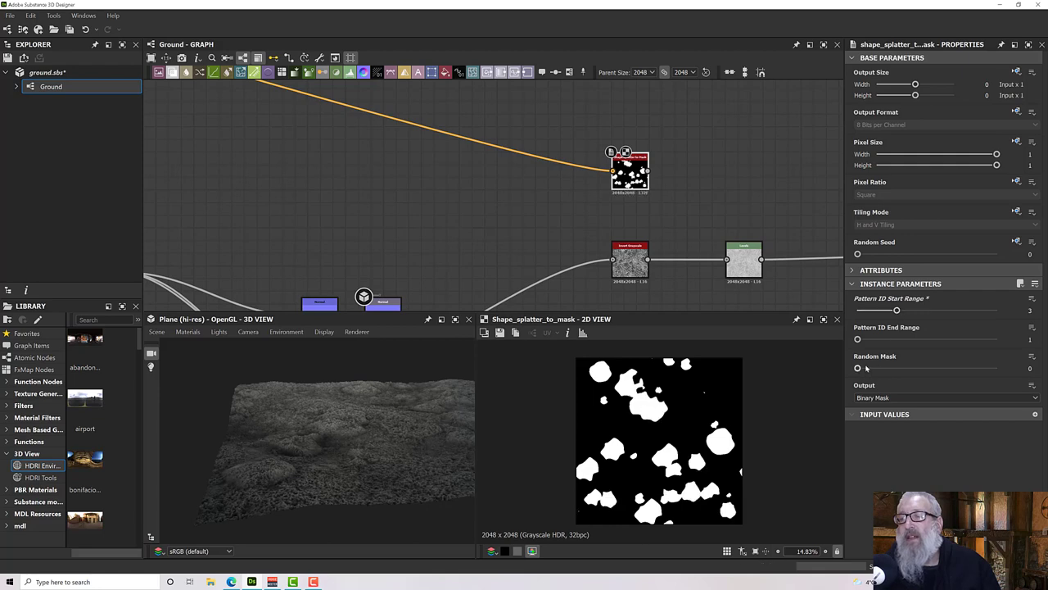
{"action": "left_click_drag", "start_coordinate": [859, 368], "coordinate": [928, 368]}
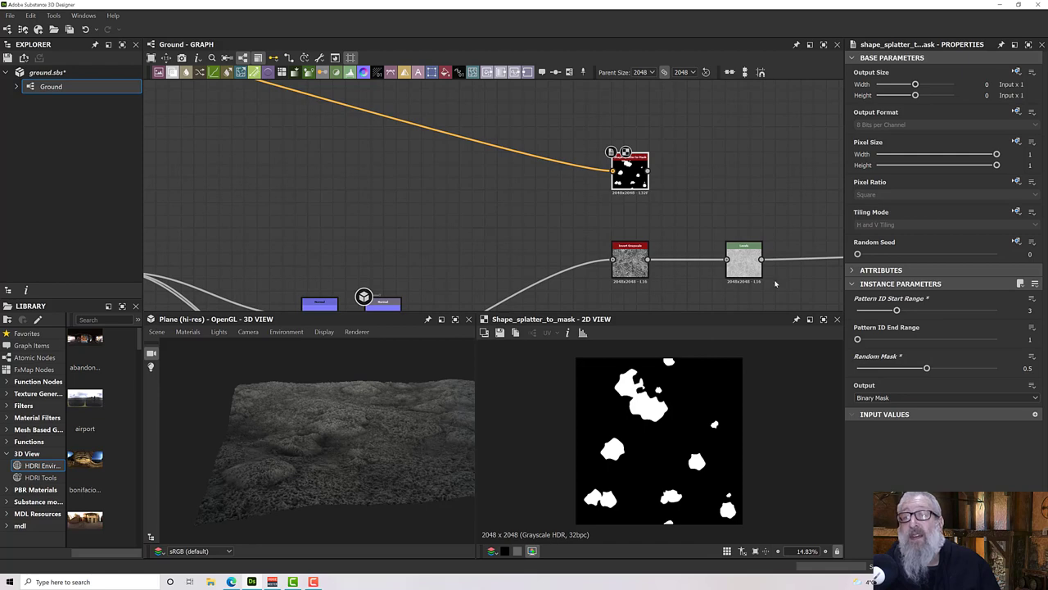
Step: Add a Blend node in the free space beyond the Shape Splatter to Mask and Levels nodes
{"action": "middle_click_drag", "start_coordinate": [745, 272], "coordinate": [621, 280]}
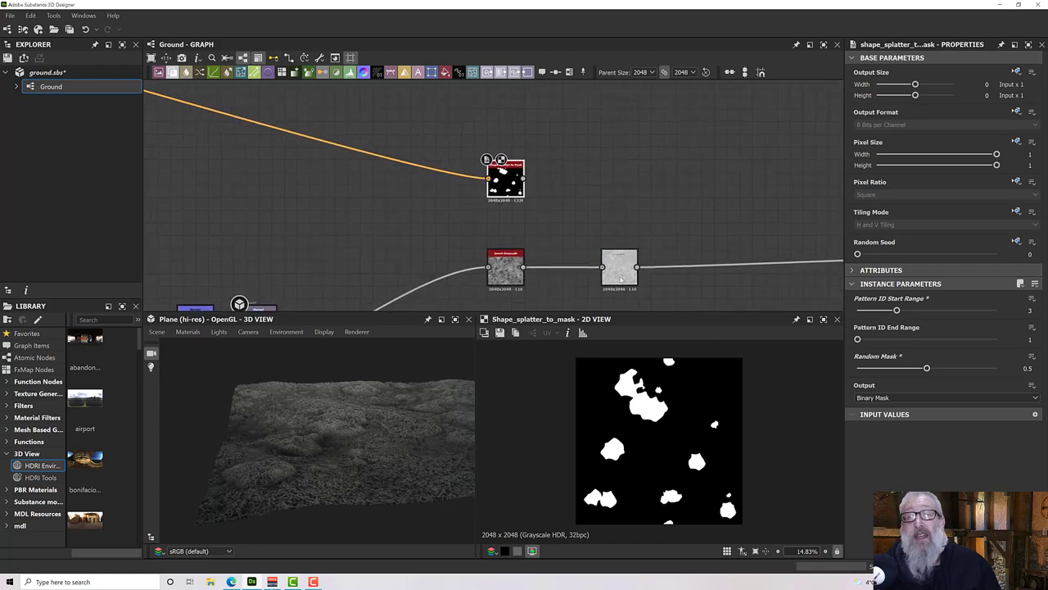
{"action": "double_click", "coordinate": [620, 281]}
{"action": "scroll", "coordinate": [619, 270], "scroll_direction": "up", "scroll_amount": 2}
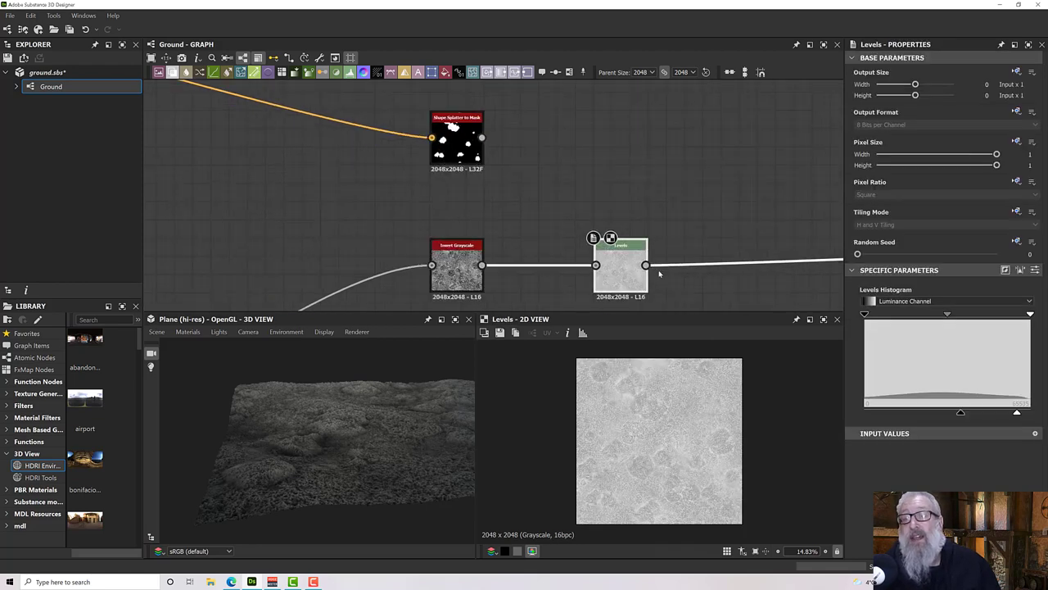
{"action": "middle_click_drag", "start_coordinate": [666, 222], "coordinate": [577, 203]}
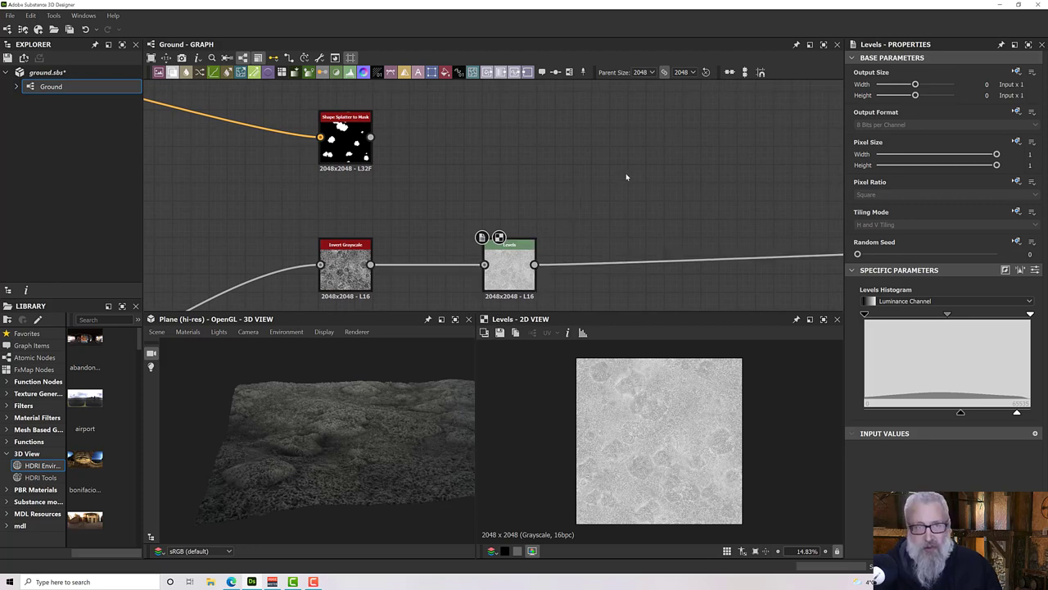
{"action": "key", "text": "space"}
{"action": "type", "text": "blen"}
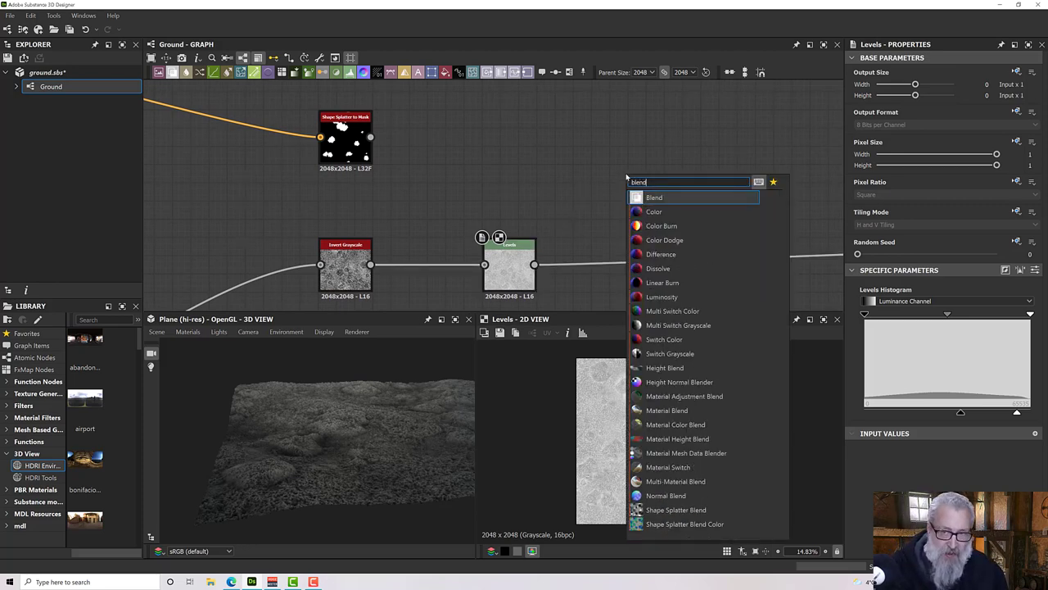
{"action": "type", "text": "d"}
{"action": "left_click", "coordinate": [654, 197]}
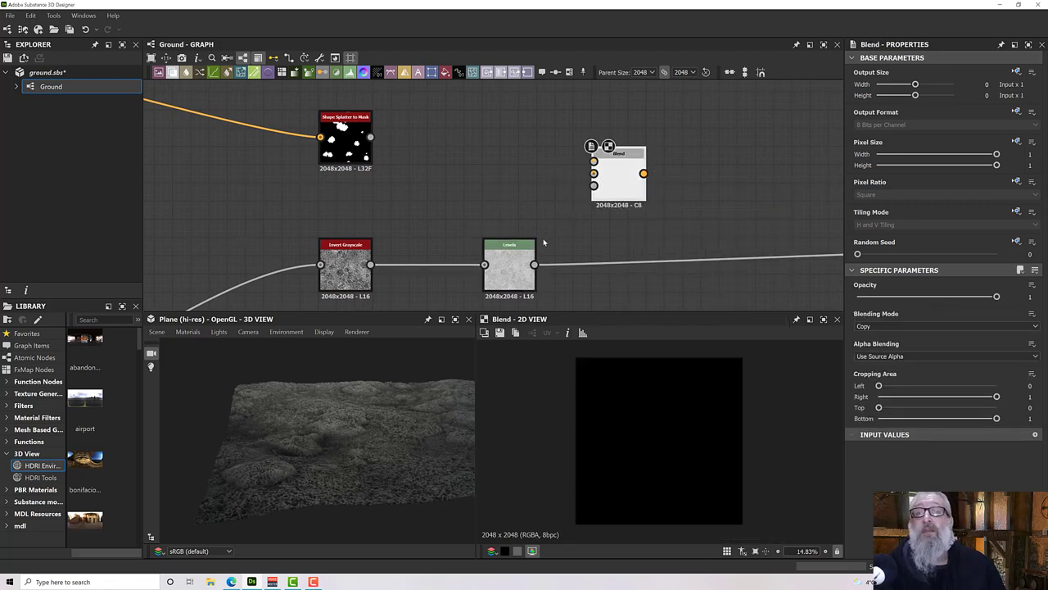
Step: Connect the splatter mask to the Blend's foreground and opacity inputs, and the Levels node to its background
{"action": "left_click_drag", "start_coordinate": [371, 137], "coordinate": [593, 161]}
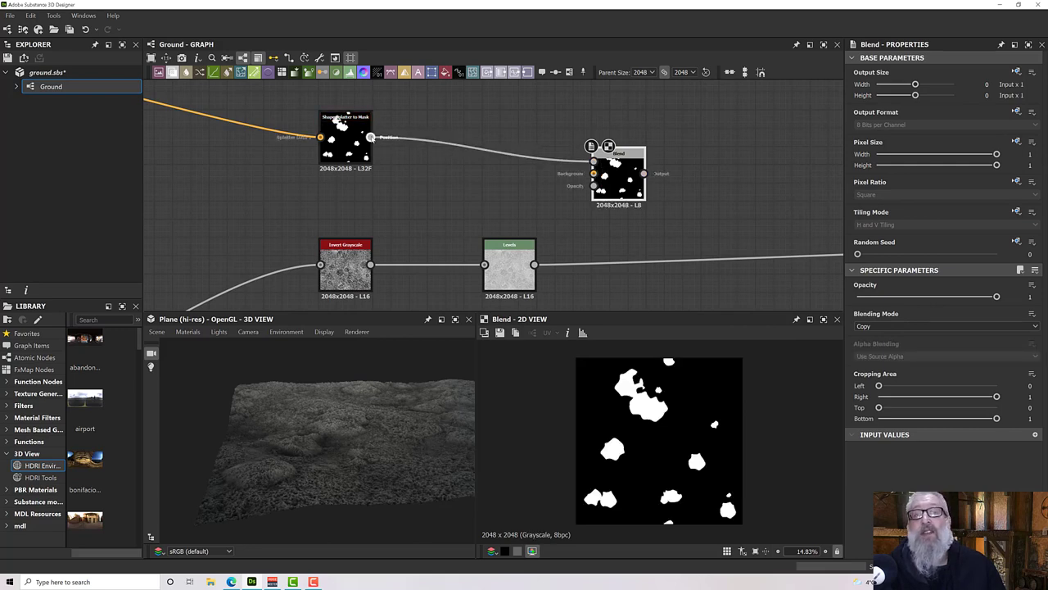
{"action": "left_click_drag", "start_coordinate": [371, 137], "coordinate": [593, 186]}
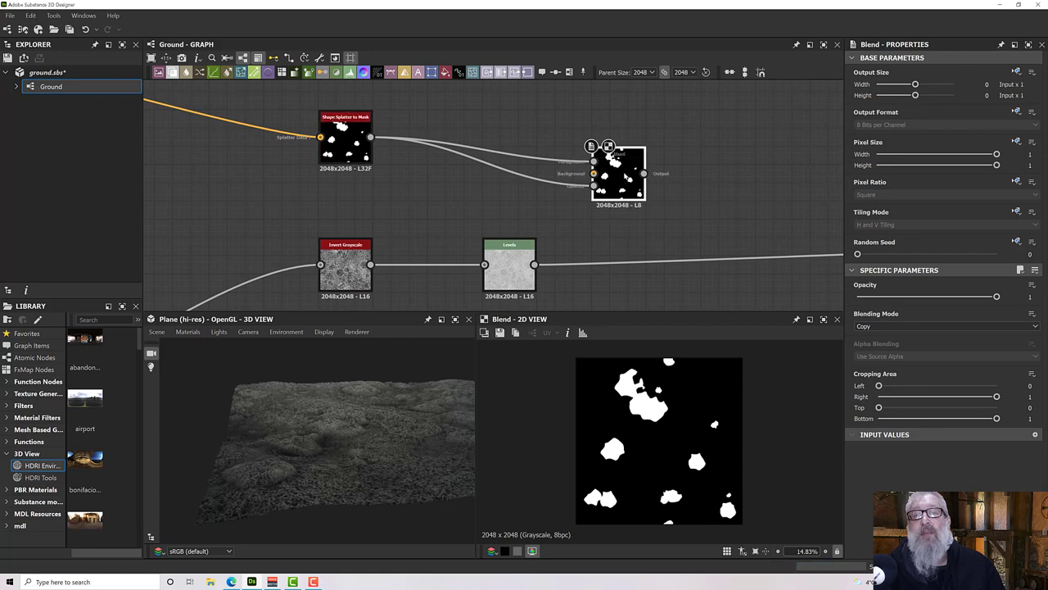
{"action": "left_click_drag", "start_coordinate": [534, 263], "coordinate": [593, 174]}
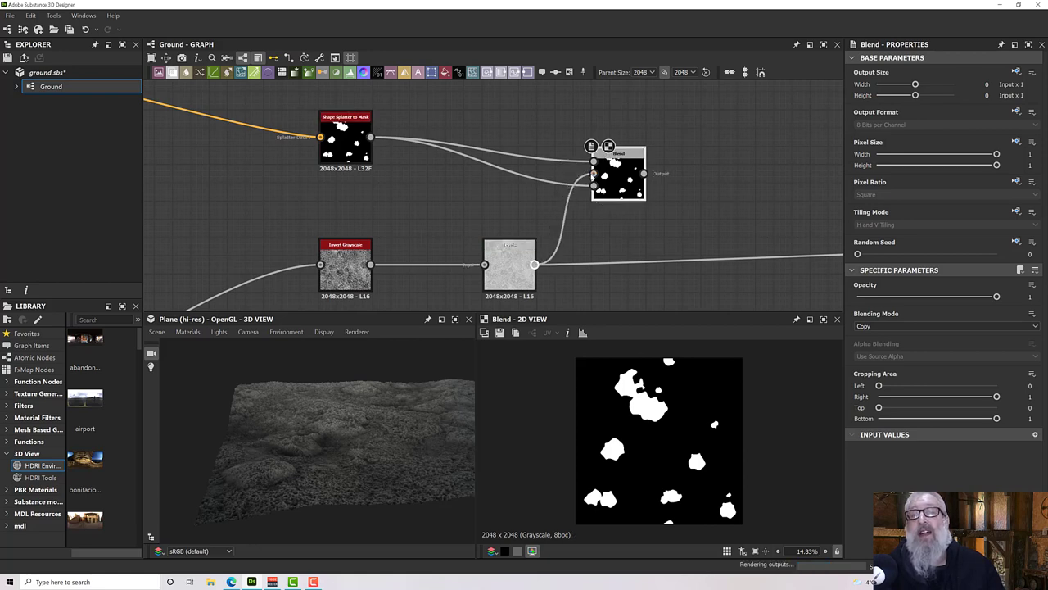
Step: Set the Blend node's blending mode to Subtract
{"action": "scroll", "coordinate": [609, 242], "scroll_direction": "up", "scroll_amount": 2}
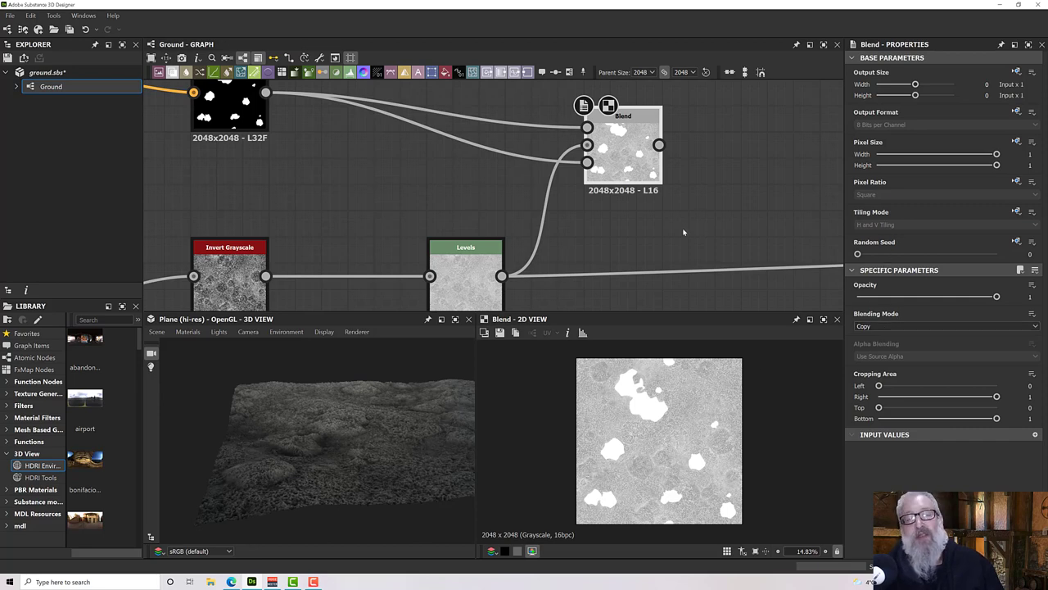
{"action": "middle_click_drag", "start_coordinate": [667, 222], "coordinate": [672, 233]}
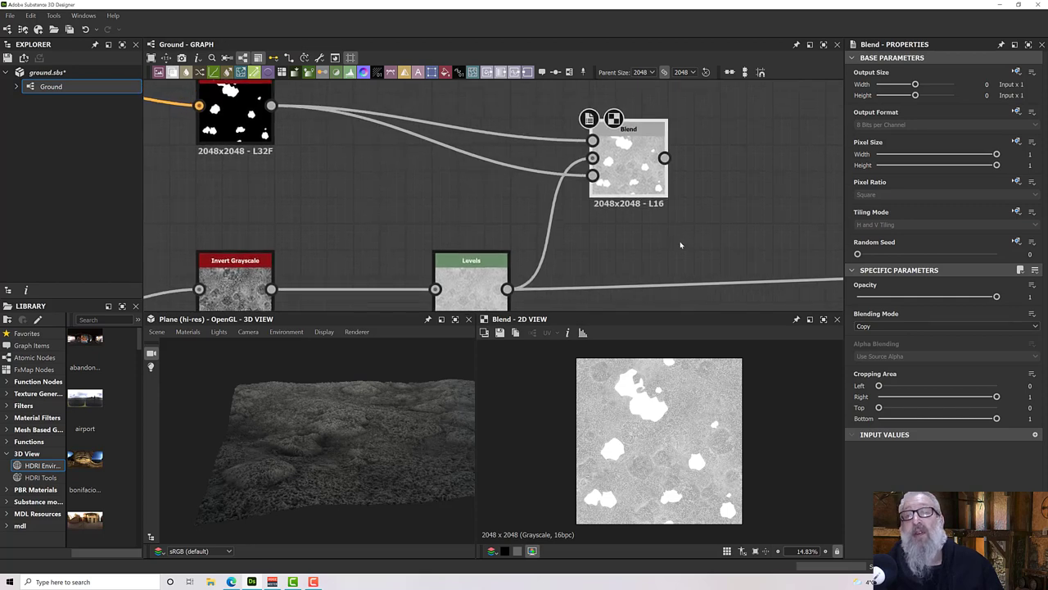
{"action": "left_click", "coordinate": [881, 328]}
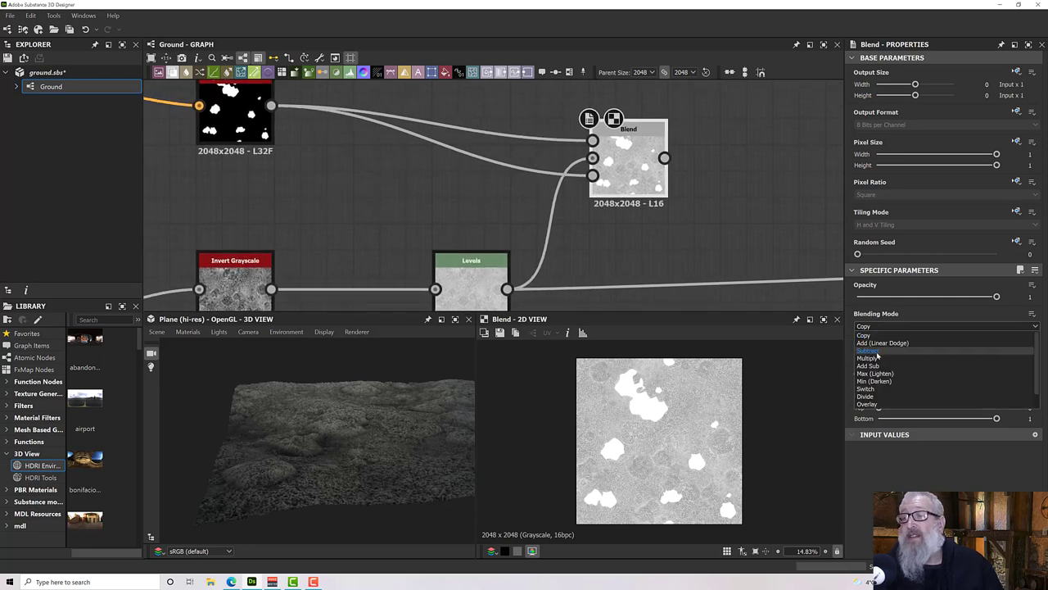
{"action": "left_click", "coordinate": [870, 351]}
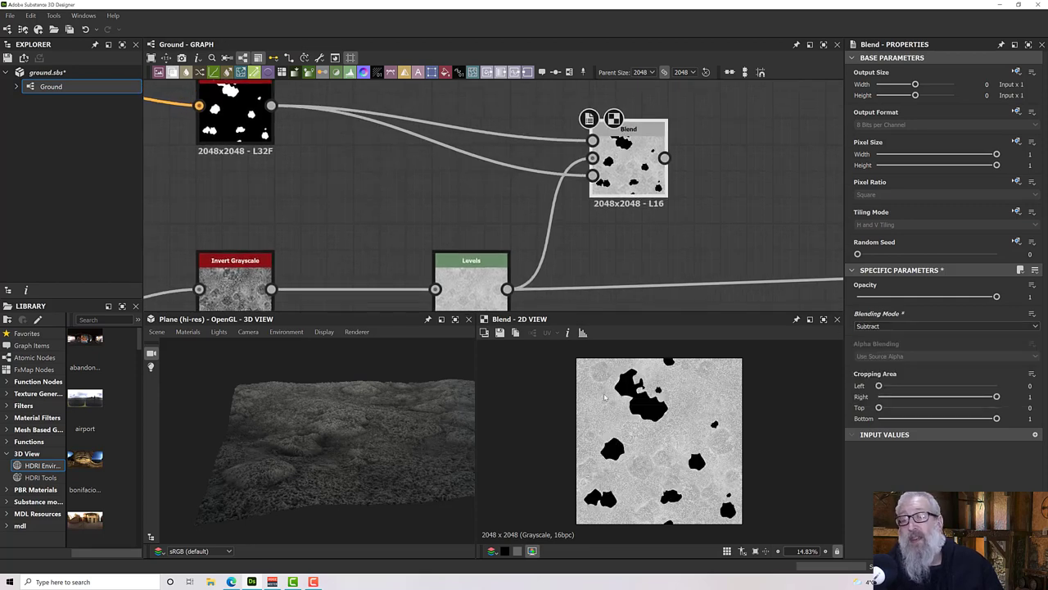
Step: Connect the Blend to the roughness output in place of the Levels node and inspect the masked patches on the 3D surface
{"action": "scroll", "coordinate": [639, 419], "scroll_direction": "down", "scroll_amount": 2}
{"action": "scroll", "coordinate": [654, 257], "scroll_direction": "down", "scroll_amount": 6}
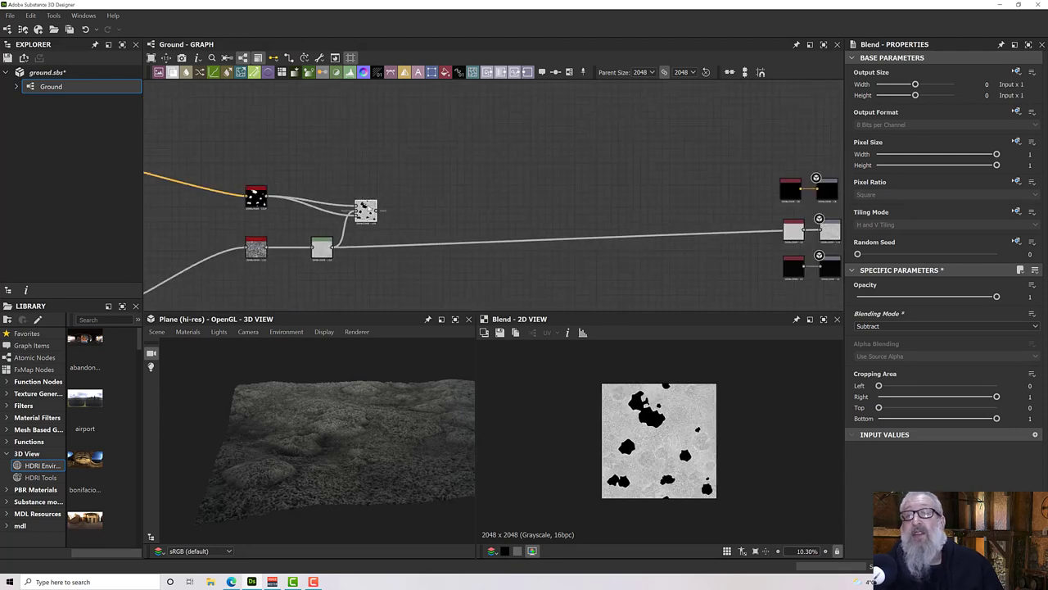
{"action": "left_click_drag", "start_coordinate": [380, 212], "coordinate": [814, 234]}
{"action": "mouse_move", "coordinate": [375, 444]}
{"action": "left_mouse_down"}
{"action": "mouse_move", "coordinate": [401, 447]}
{"action": "mouse_move", "coordinate": [355, 450]}
{"action": "left_mouse_up"}
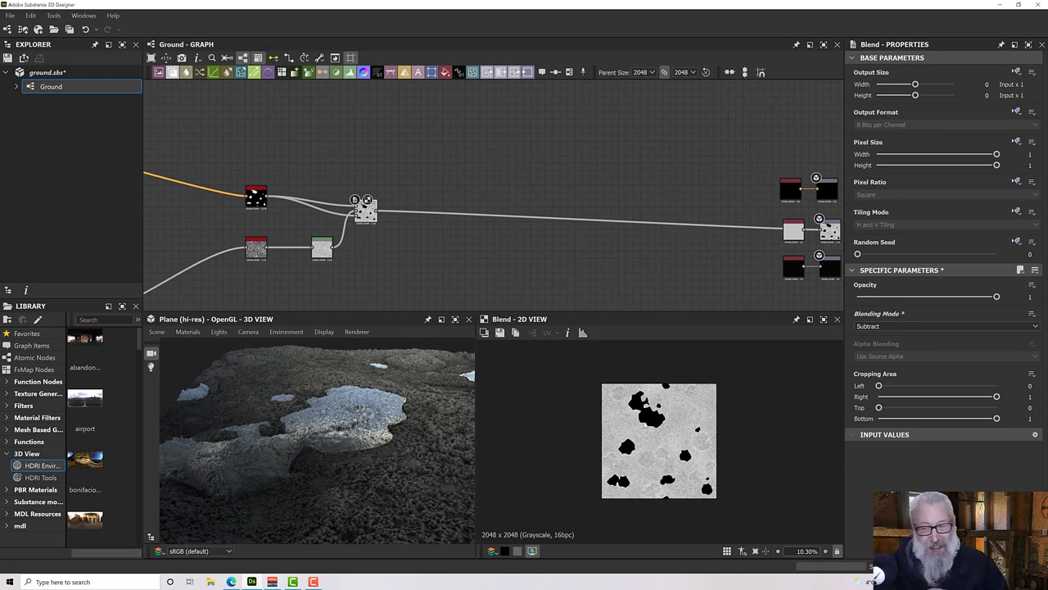
{"action": "mouse_move", "coordinate": [419, 407]}
{"action": "left_mouse_down"}
{"action": "mouse_move", "coordinate": [543, 407]}
{"action": "mouse_move", "coordinate": [535, 431]}
{"action": "mouse_move", "coordinate": [483, 417]}
{"action": "mouse_move", "coordinate": [489, 386]}
{"action": "mouse_move", "coordinate": [506, 408]}
{"action": "mouse_move", "coordinate": [538, 412]}
{"action": "mouse_move", "coordinate": [402, 397]}
{"action": "left_mouse_up"}
Step: Add a Levels node fed by the Shape Splatter to Mask output, in the space above the Blend connections
{"action": "scroll", "coordinate": [327, 242], "scroll_direction": "up", "scroll_amount": 3}
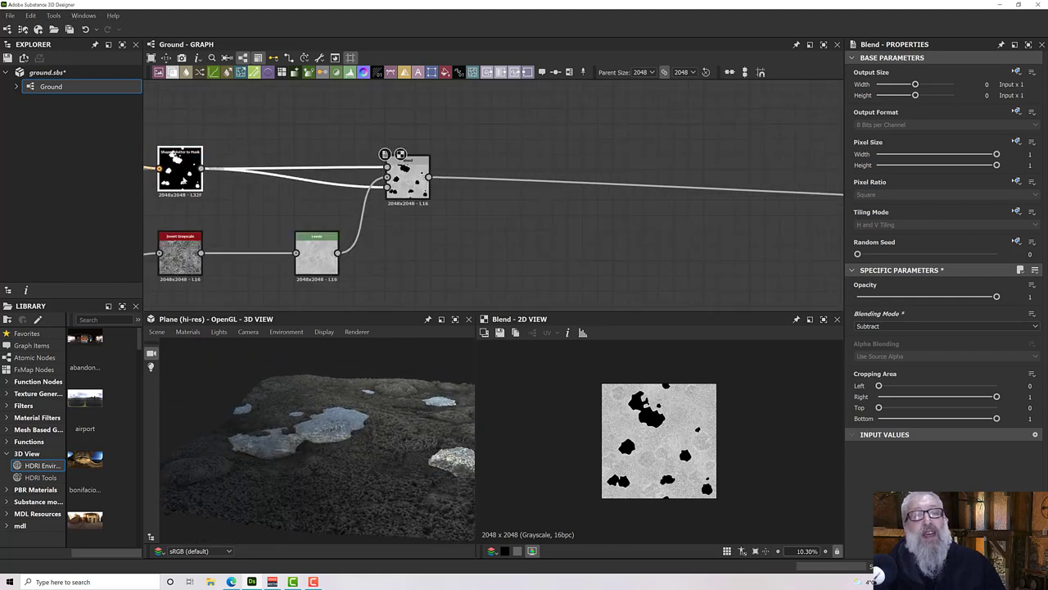
{"action": "middle_click_drag", "start_coordinate": [252, 183], "coordinate": [351, 213]}
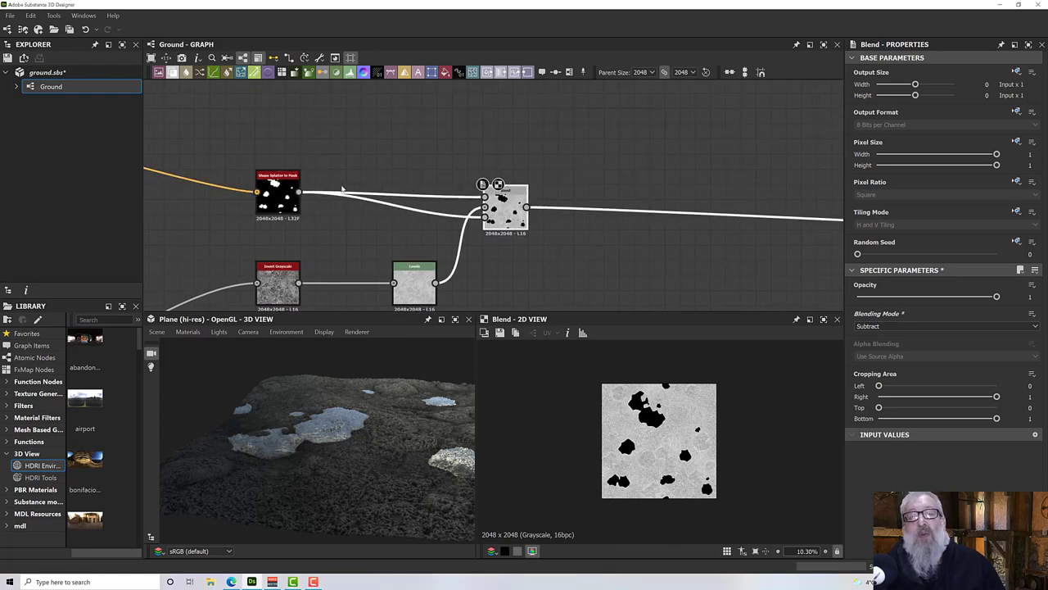
{"action": "middle_click_drag", "start_coordinate": [343, 189], "coordinate": [366, 209]}
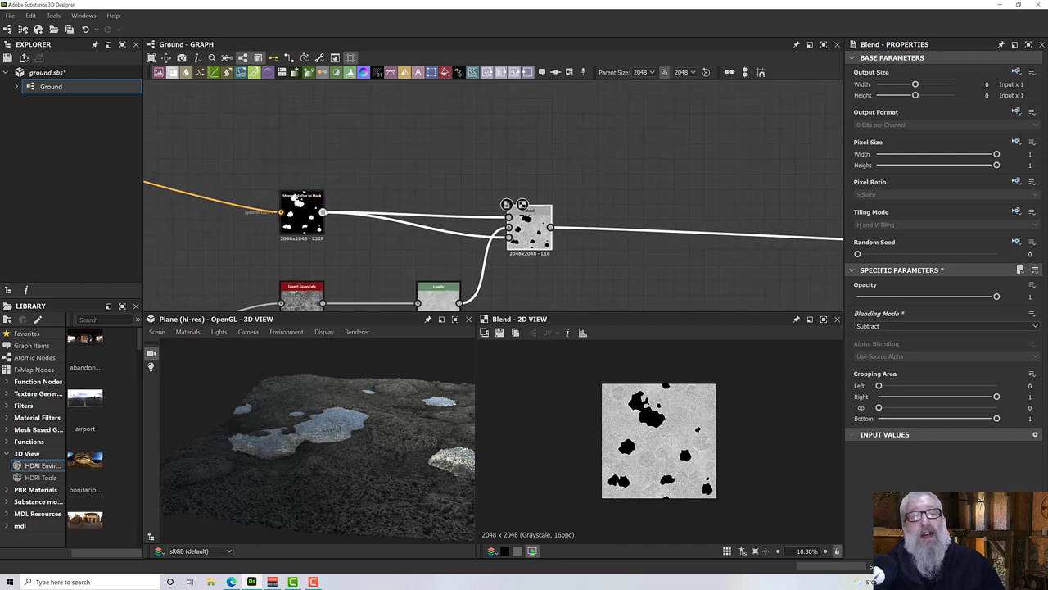
{"action": "left_click_drag", "start_coordinate": [366, 185], "coordinate": [377, 168]}
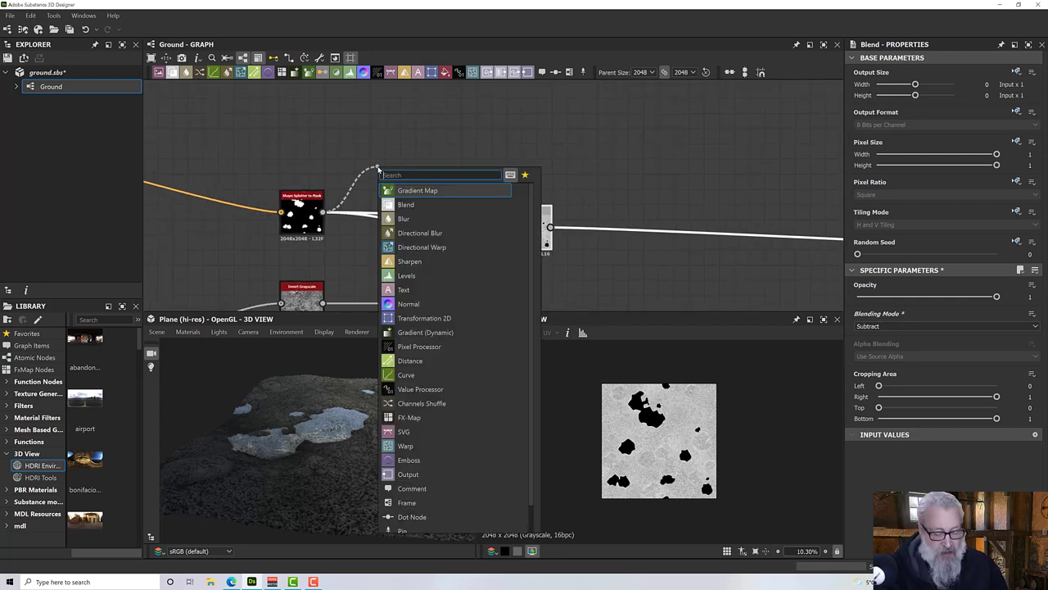
{"action": "type", "text": "level"}
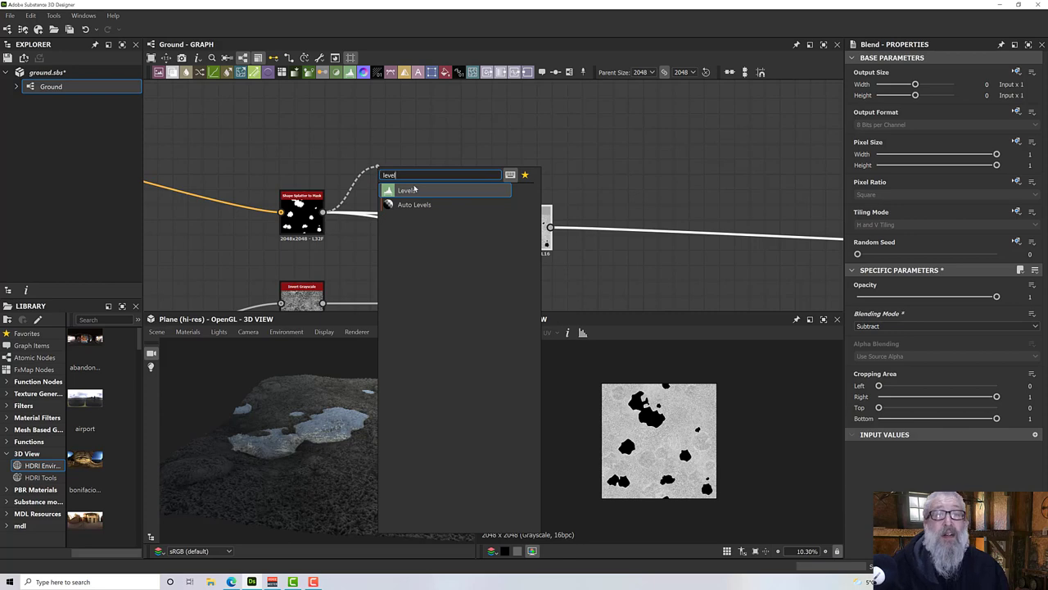
{"action": "left_click", "coordinate": [418, 196]}
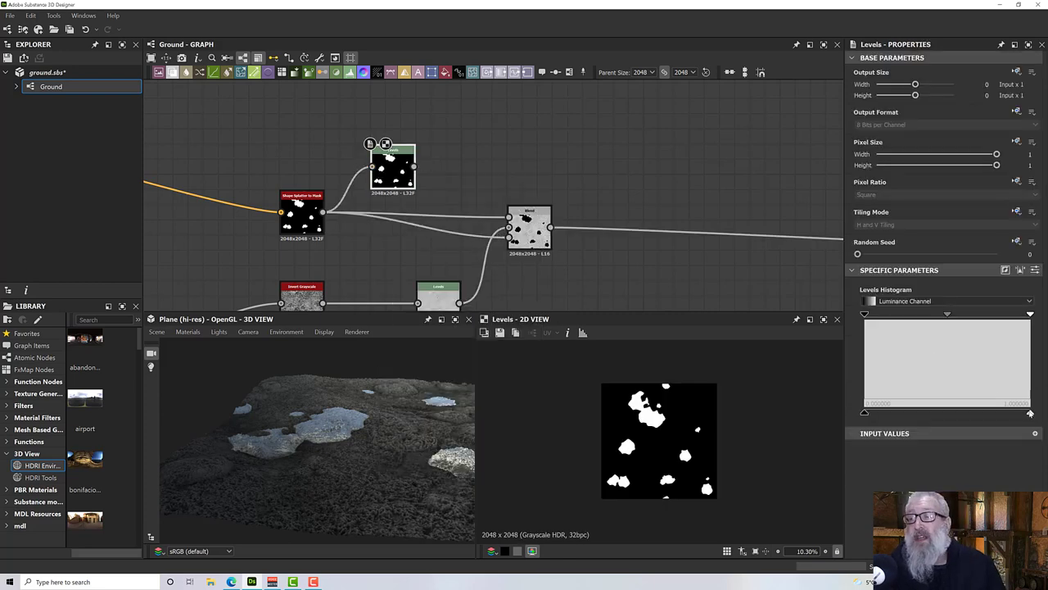
Step: Lower the new Levels output white point to about mid-gray, feed it into the Blend's foreground, and check the blended result
{"action": "left_click_drag", "start_coordinate": [1030, 414], "coordinate": [945, 414]}
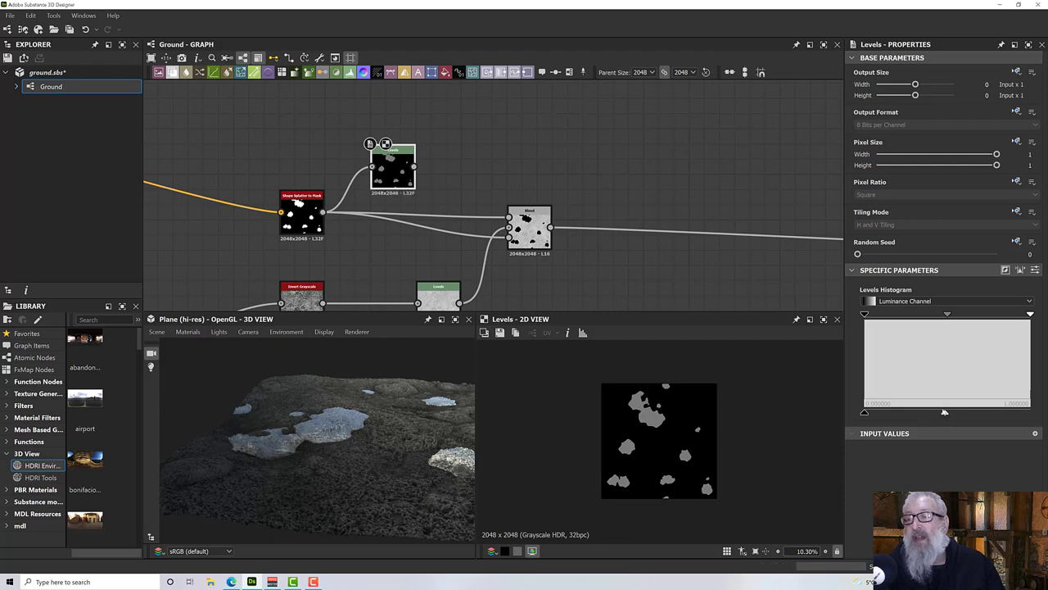
{"action": "scroll", "coordinate": [451, 186], "scroll_direction": "up", "scroll_amount": 1}
{"action": "left_click_drag", "start_coordinate": [406, 164], "coordinate": [521, 223]}
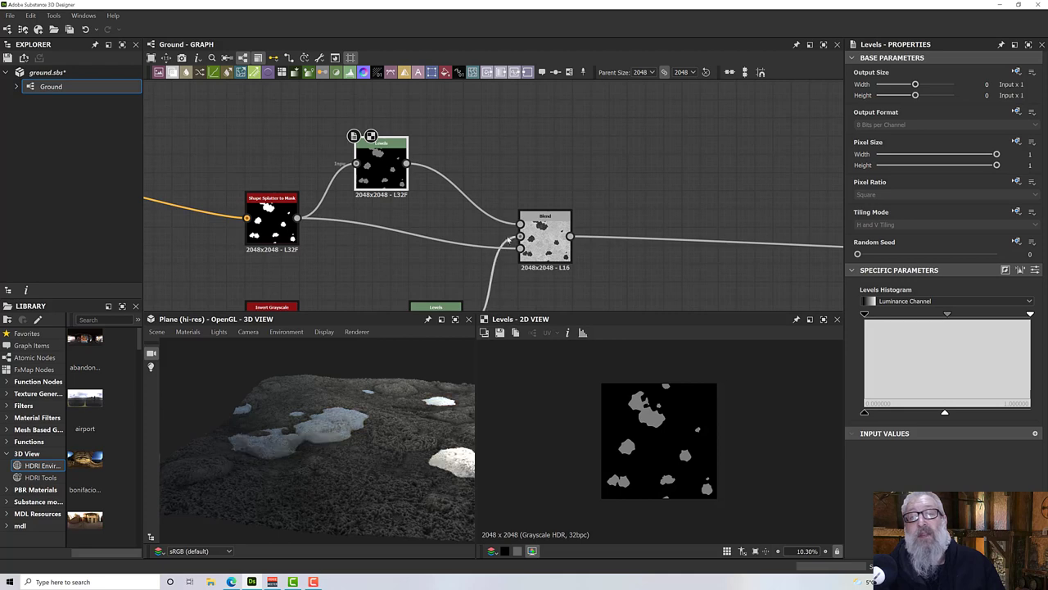
{"action": "scroll", "coordinate": [547, 232], "scroll_direction": "up", "scroll_amount": 3}
{"action": "left_click", "coordinate": [547, 232]}
{"action": "scroll", "coordinate": [551, 230], "scroll_direction": "up", "scroll_amount": 2}
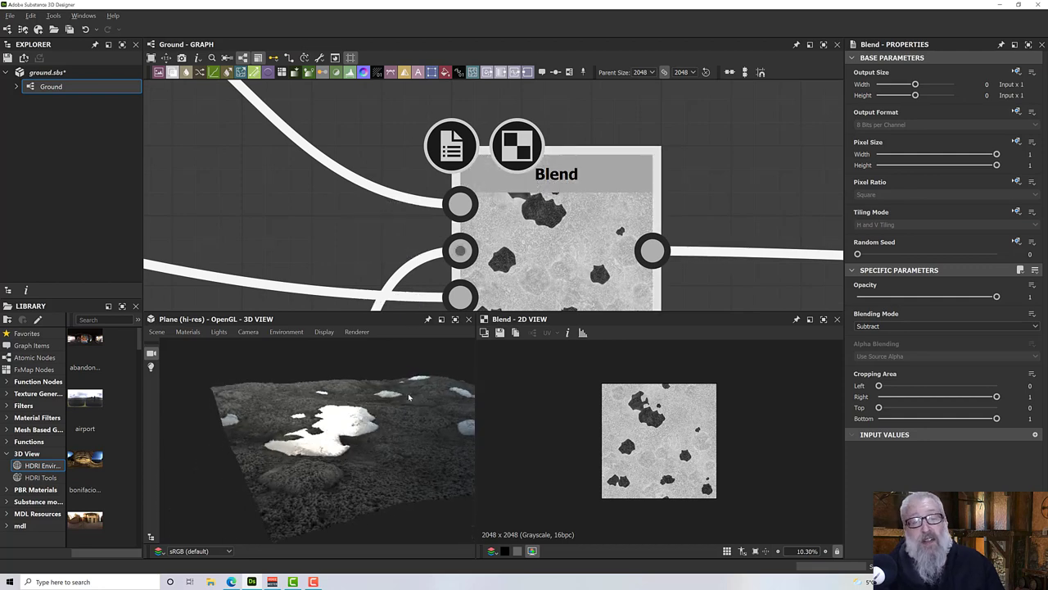
{"action": "scroll", "coordinate": [560, 258], "scroll_direction": "down", "scroll_amount": 2}
{"action": "scroll", "coordinate": [560, 260], "scroll_direction": "down", "scroll_amount": 3}
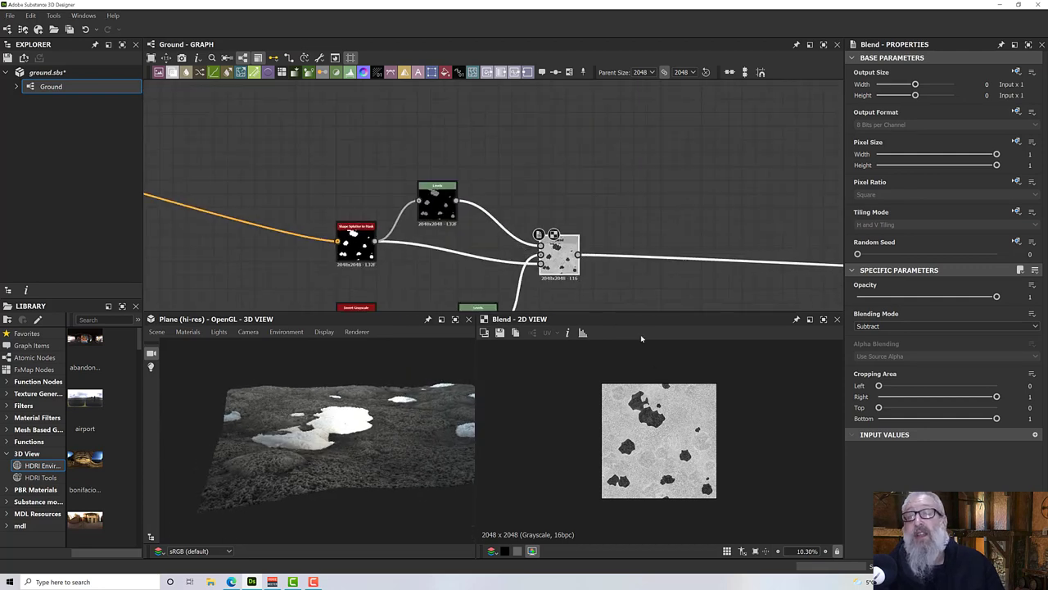
Step: Lower the mask Levels output white point further to just above black, checking the patches on the 3D surface
{"action": "left_click", "coordinate": [440, 203]}
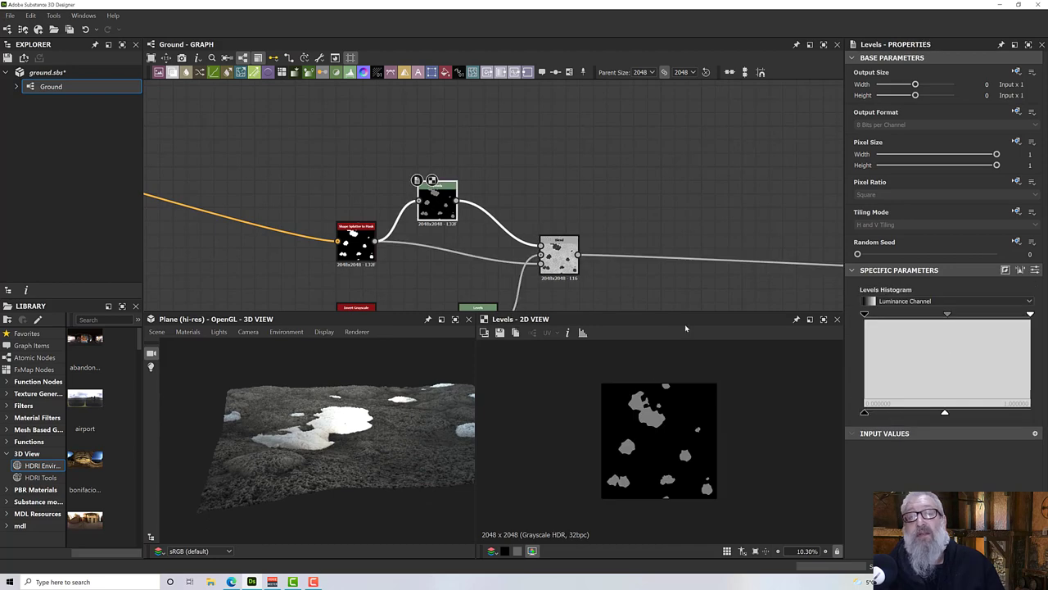
{"action": "left_click_drag", "start_coordinate": [944, 415], "coordinate": [883, 415]}
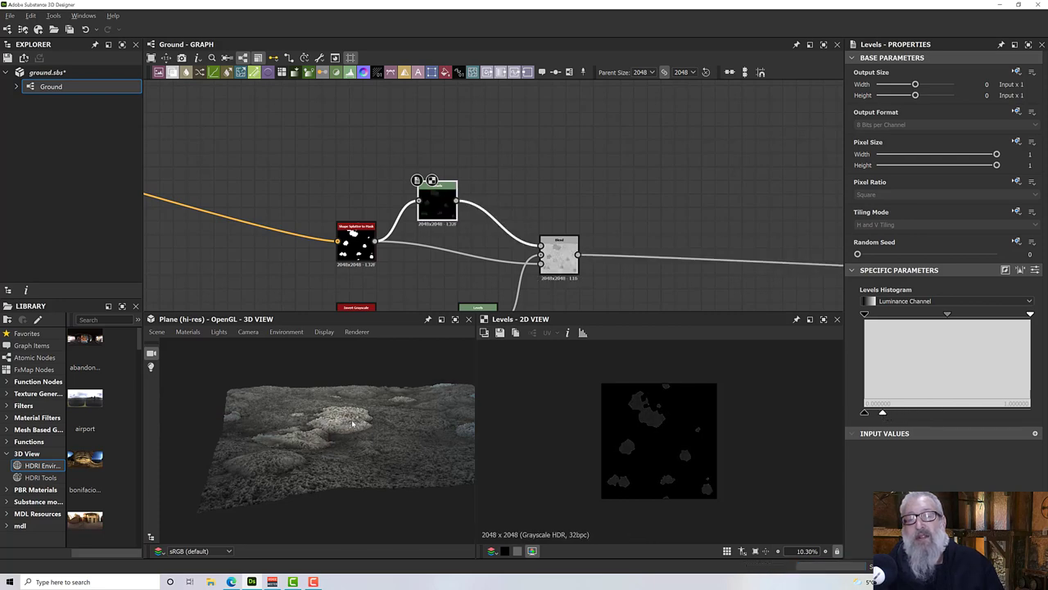
{"action": "left_click_drag", "start_coordinate": [353, 424], "coordinate": [389, 426], "text": "alt"}
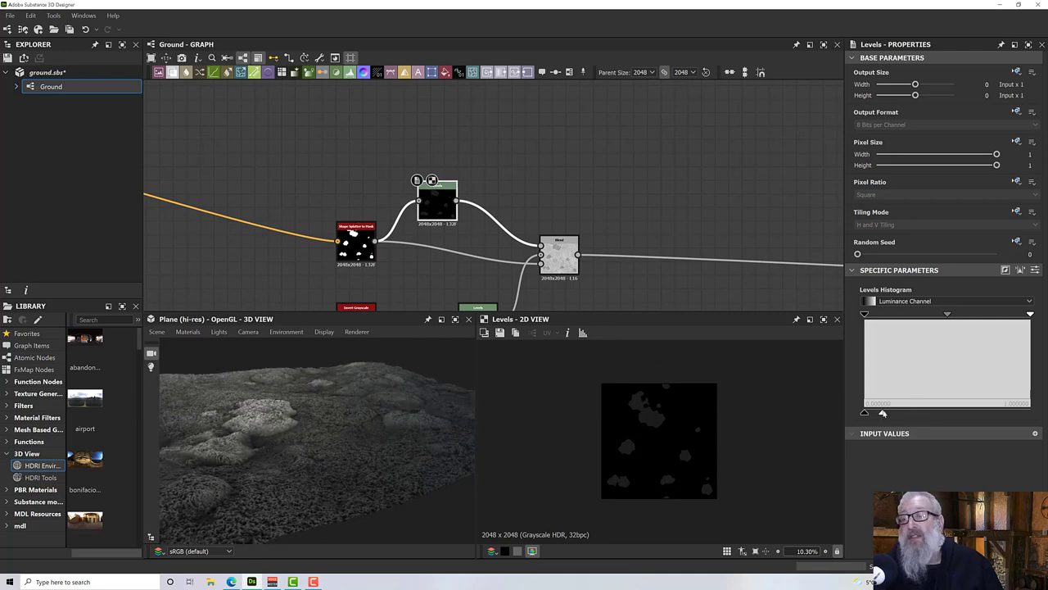
{"action": "left_click_drag", "start_coordinate": [883, 412], "coordinate": [878, 414]}
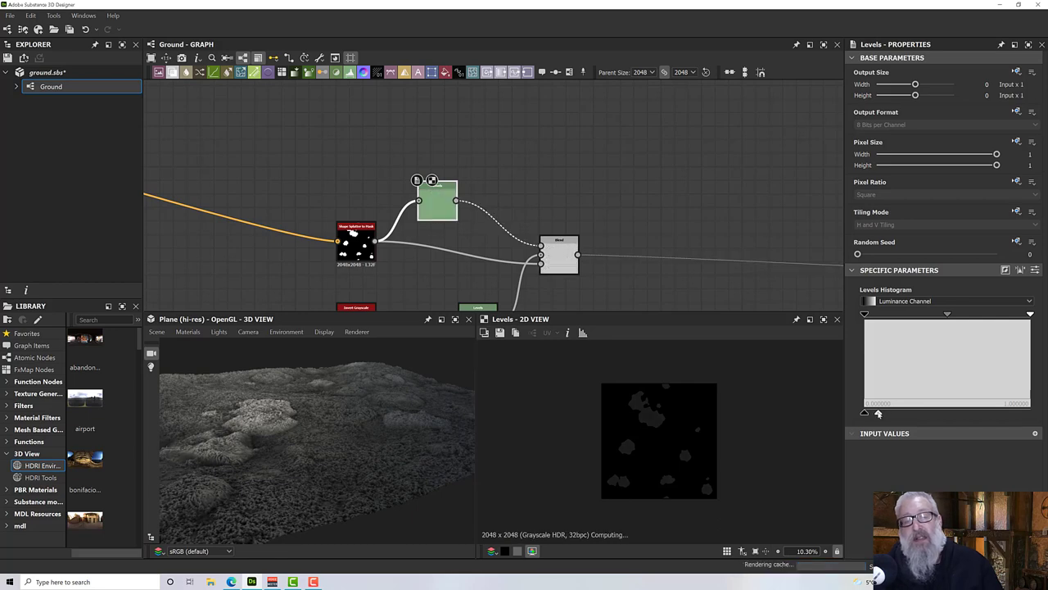
{"action": "left_click_drag", "start_coordinate": [360, 451], "coordinate": [342, 418]}
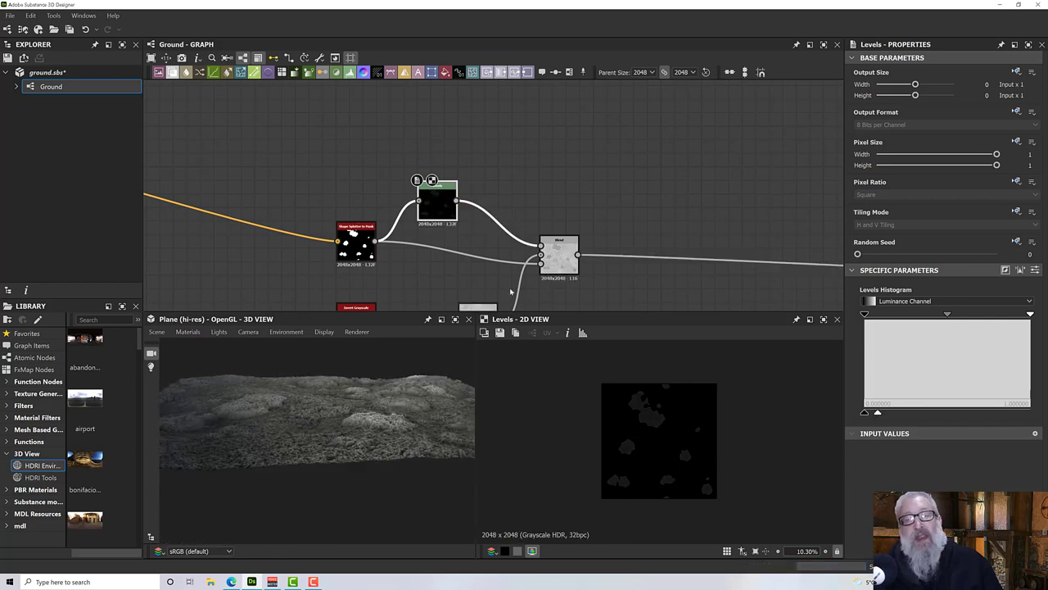
Step: Add a Grunge Map 011 node in the empty graph space beyond the roughness Blend
{"action": "scroll", "coordinate": [516, 260], "scroll_direction": "down", "scroll_amount": 2}
{"action": "scroll", "coordinate": [588, 269], "scroll_direction": "down", "scroll_amount": 2}
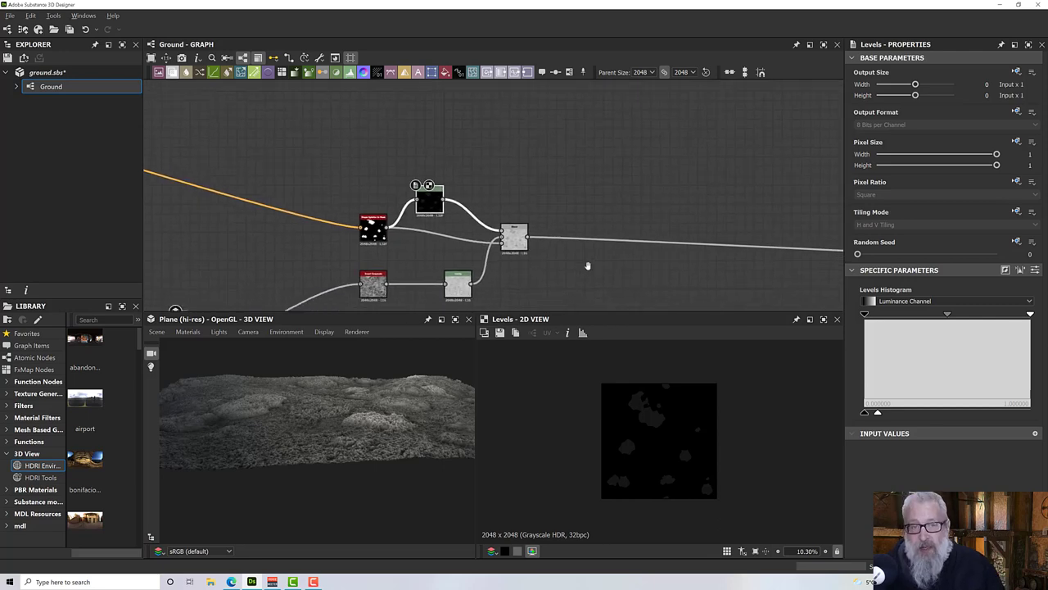
{"action": "middle_click_drag", "start_coordinate": [588, 269], "coordinate": [538, 264]}
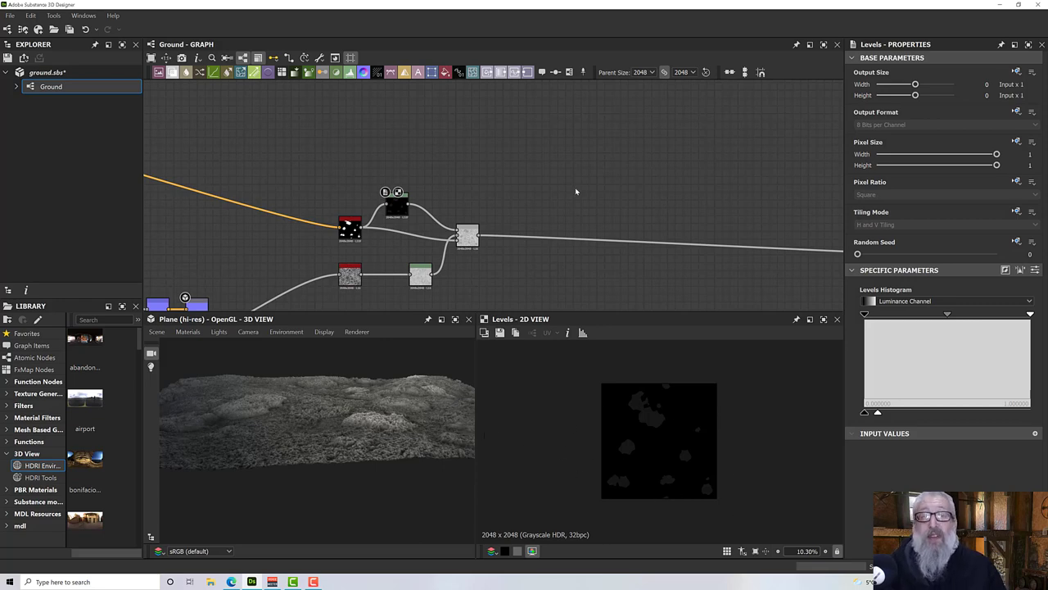
{"action": "key", "text": "space"}
{"action": "type", "text": "b"}
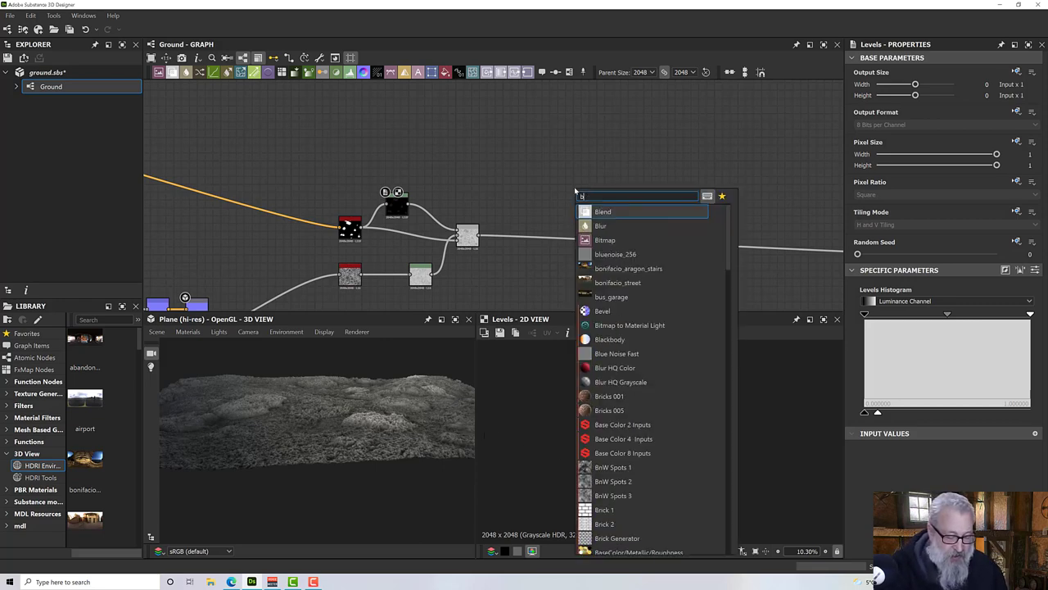
{"action": "key", "text": "BackSpace"}
{"action": "type", "text": "grun"}
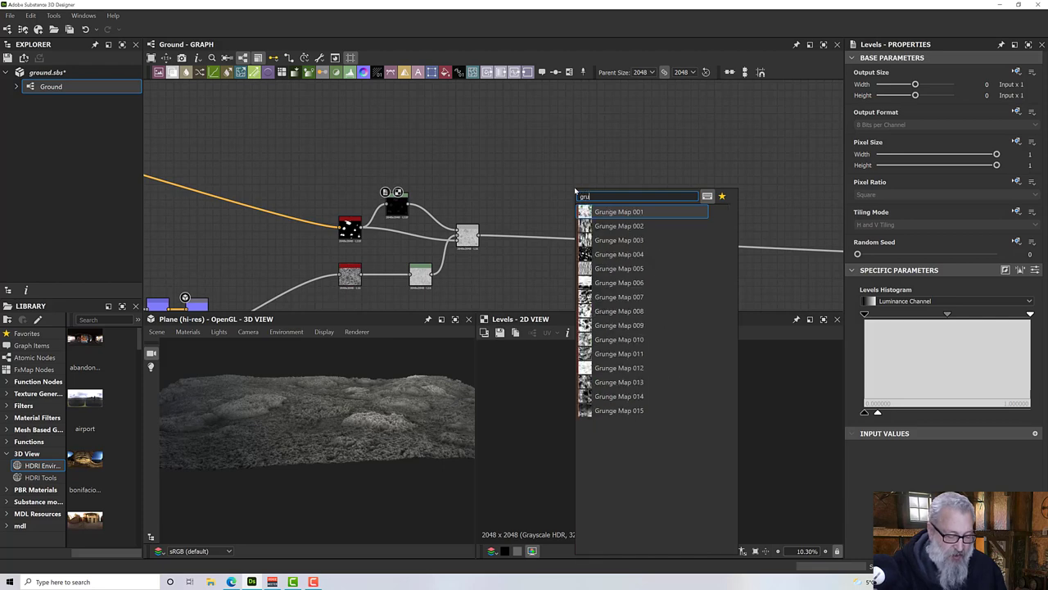
{"action": "type", "text": "ge"}
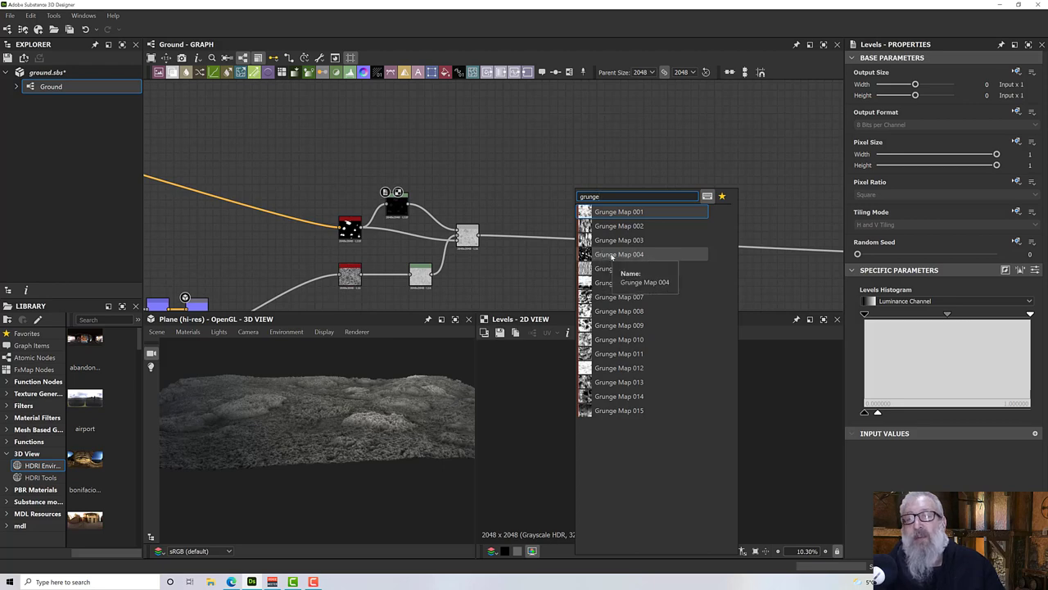
{"action": "left_click", "coordinate": [619, 353]}
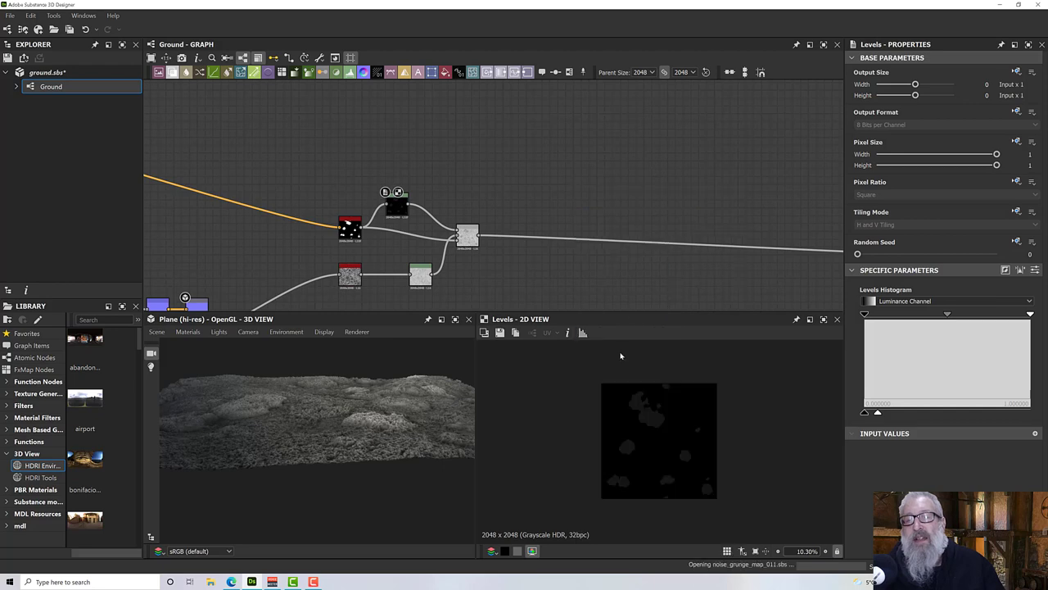
Step: Move the Grunge Map 011 node to just above the roughness Blend and examine its cracked pattern up close
{"action": "scroll", "coordinate": [579, 195], "scroll_direction": "up", "scroll_amount": 3}
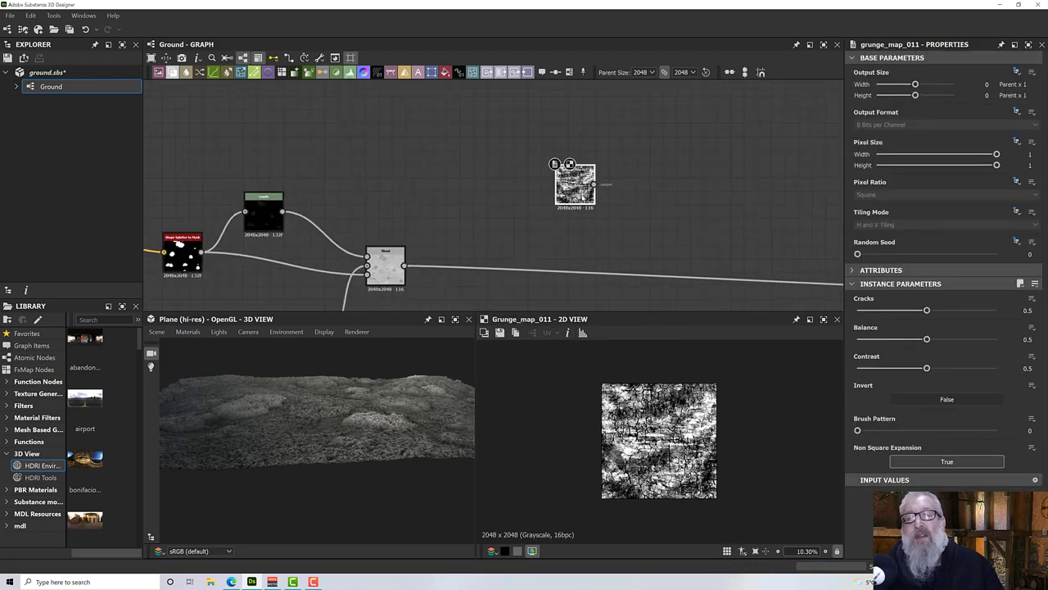
{"action": "left_click_drag", "start_coordinate": [579, 194], "coordinate": [478, 197]}
{"action": "scroll", "coordinate": [486, 195], "scroll_direction": "up", "scroll_amount": 3}
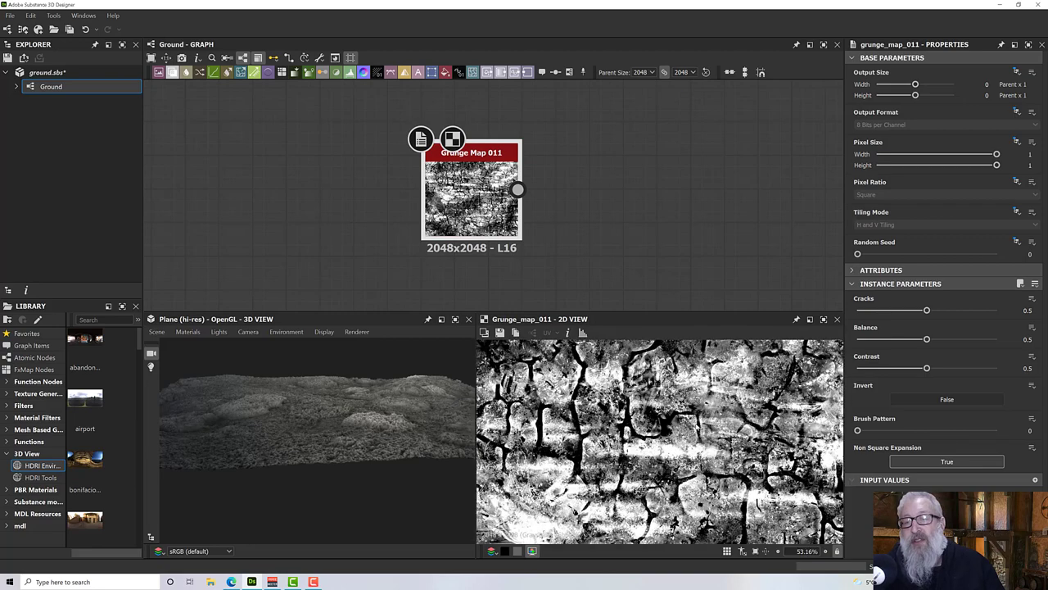
{"action": "scroll", "coordinate": [697, 427], "scroll_direction": "down", "scroll_amount": 4}
{"action": "scroll", "coordinate": [464, 206], "scroll_direction": "down", "scroll_amount": 3}
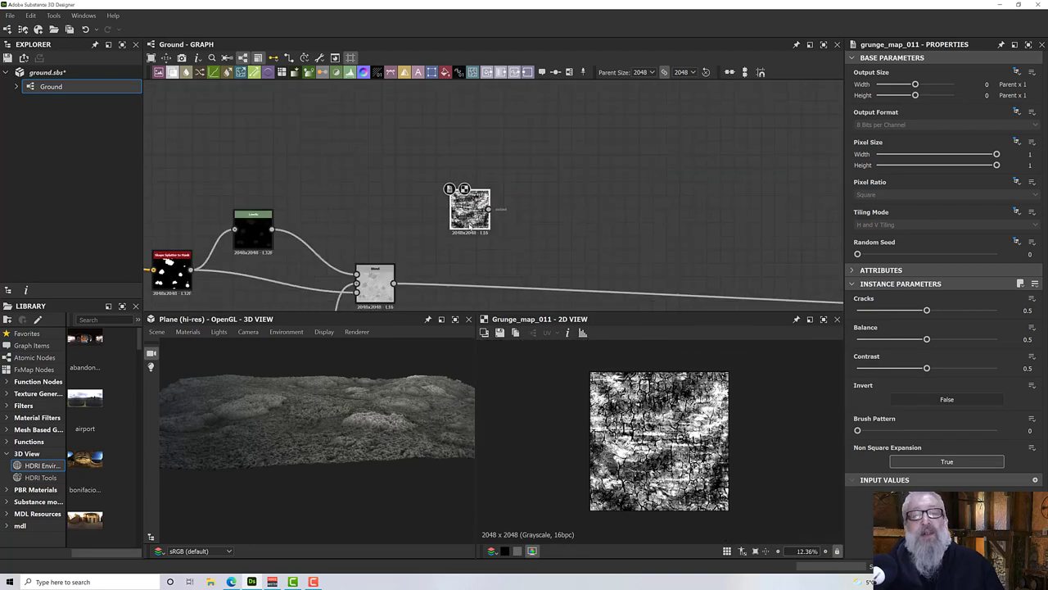
{"action": "left_click_drag", "start_coordinate": [478, 221], "coordinate": [383, 227]}
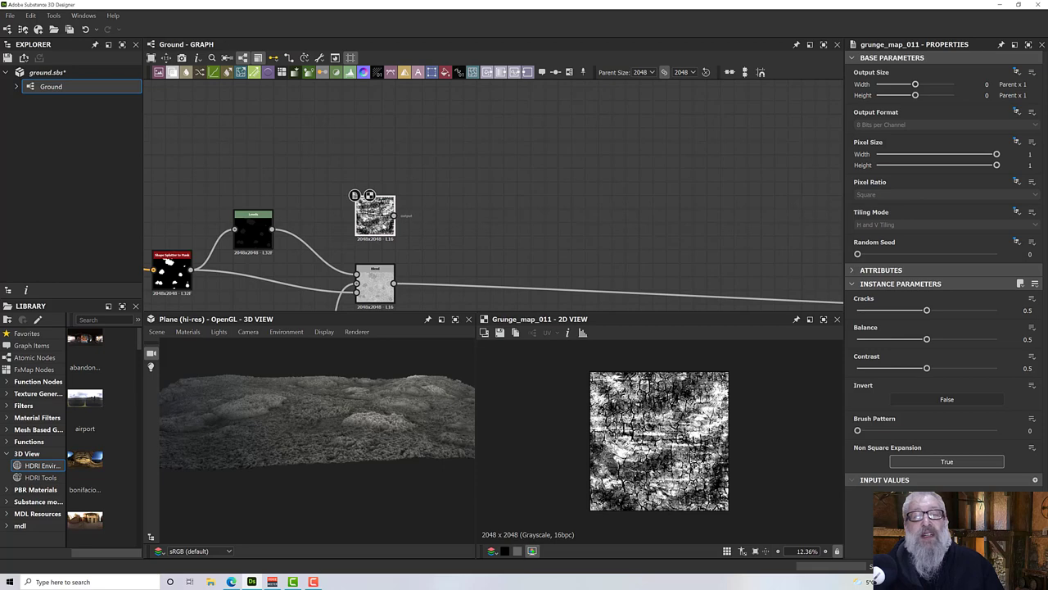
Step: Add a second Blend node with the first Blend as its background and Grunge Map 011 as its foreground
{"action": "key", "text": "space"}
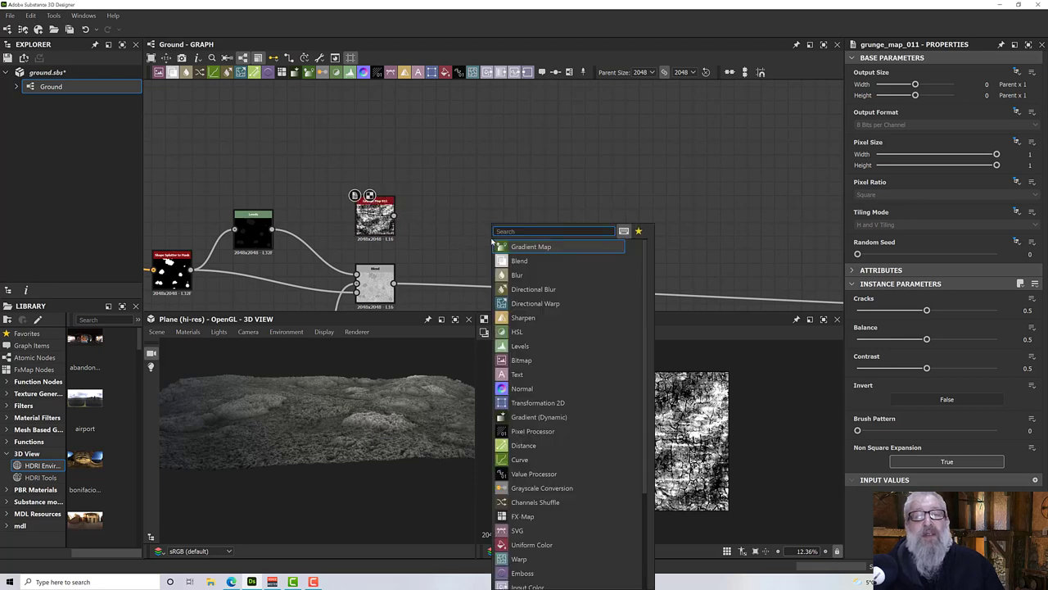
{"action": "type", "text": "blend"}
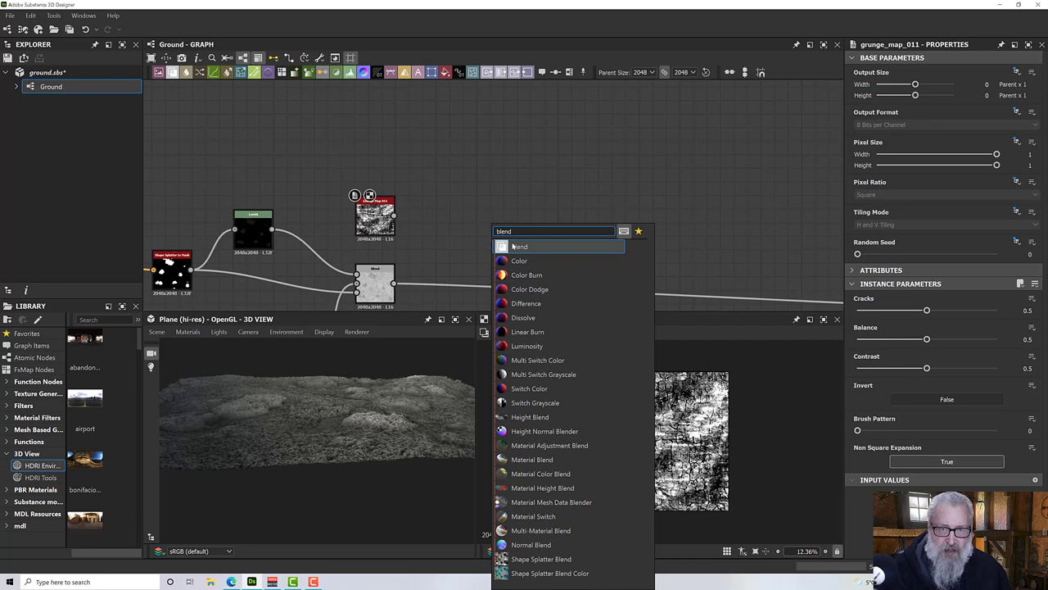
{"action": "left_click", "coordinate": [518, 246]}
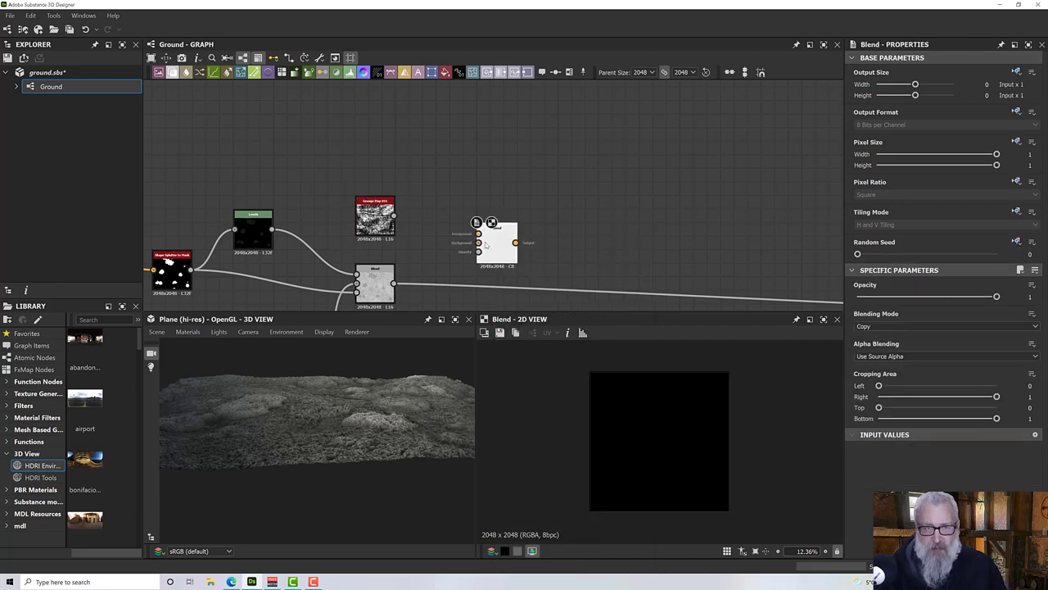
{"action": "left_click_drag", "start_coordinate": [394, 284], "coordinate": [479, 236]}
{"action": "left_click_drag", "start_coordinate": [394, 217], "coordinate": [478, 234]}
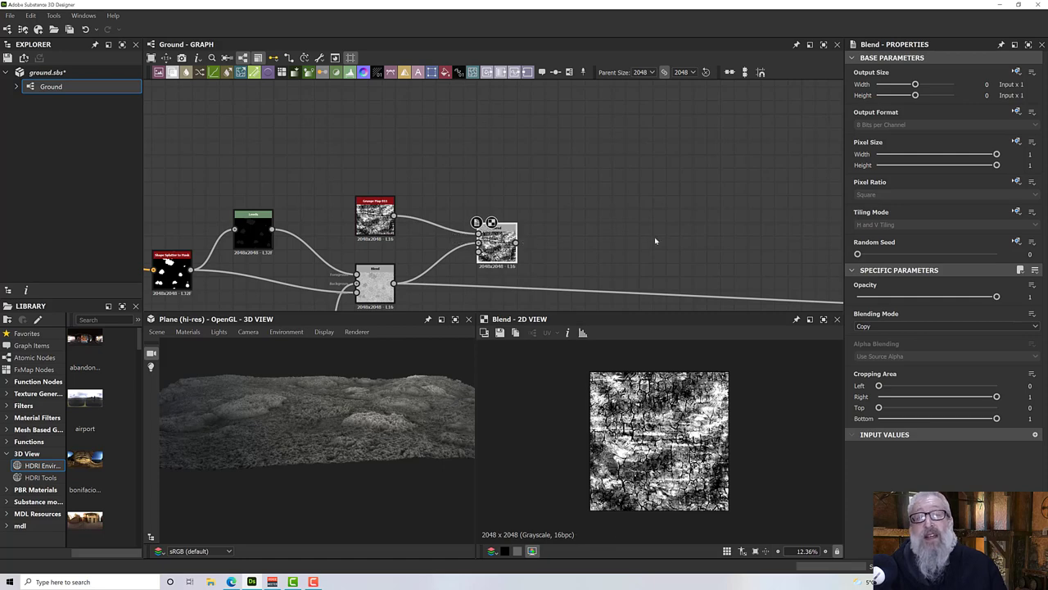
Step: Lower the new Blend's opacity to 0.27 and compare the faded grunge cracks with the 3D surface
{"action": "scroll", "coordinate": [480, 271], "scroll_direction": "up", "scroll_amount": 3}
{"action": "scroll", "coordinate": [480, 271], "scroll_direction": "up", "scroll_amount": 1}
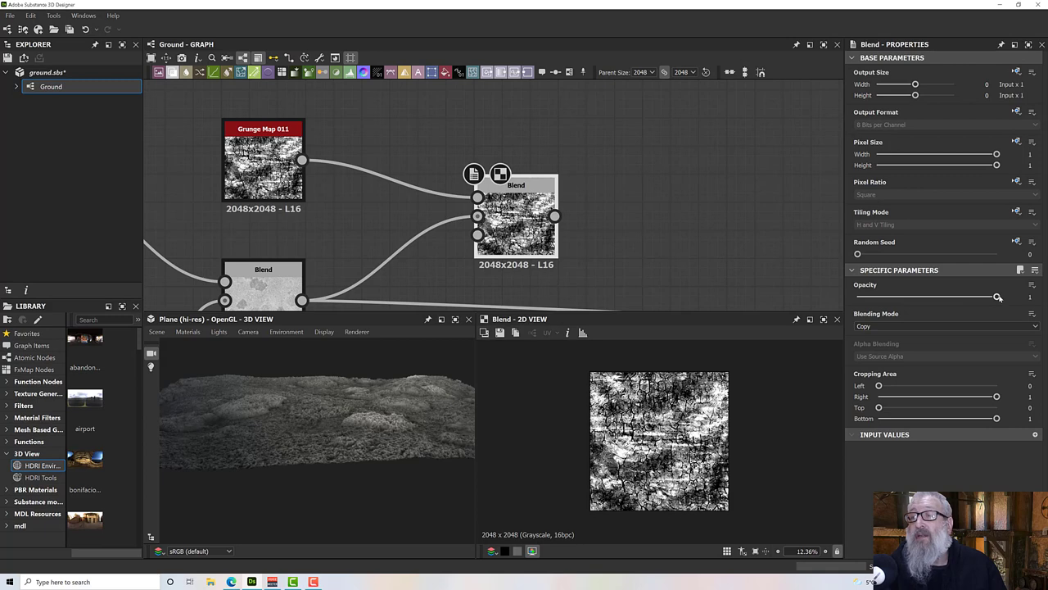
{"action": "left_click_drag", "start_coordinate": [998, 298], "coordinate": [895, 300]}
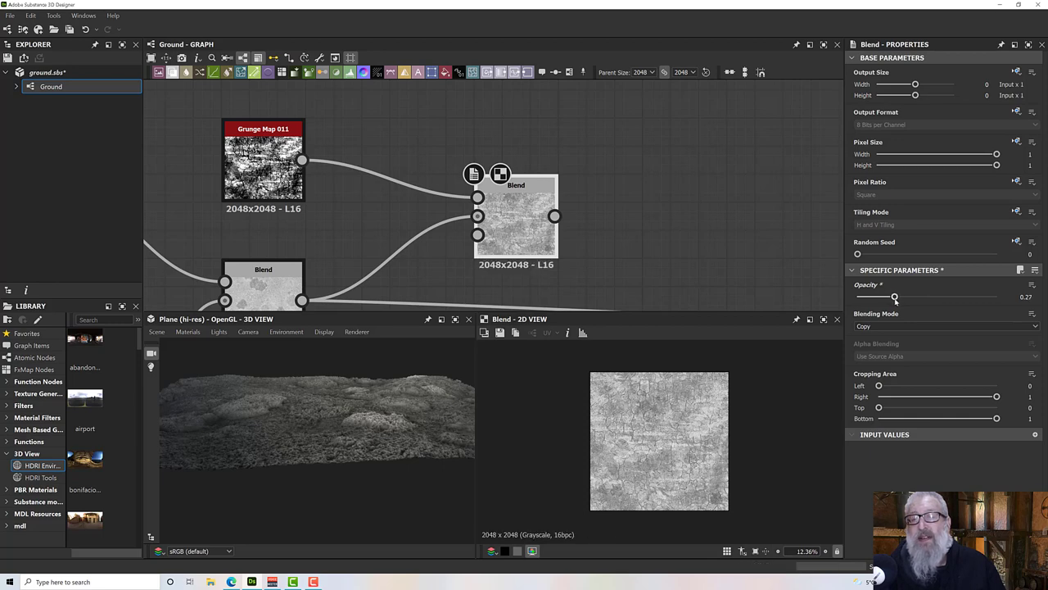
{"action": "scroll", "coordinate": [701, 391], "scroll_direction": "up", "scroll_amount": 5}
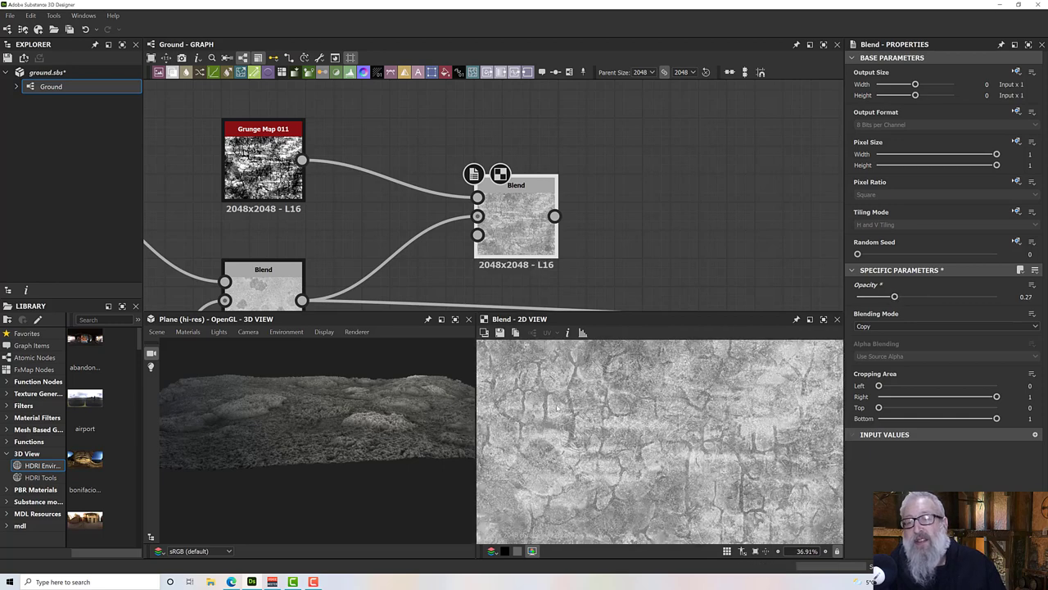
{"action": "scroll", "coordinate": [298, 239], "scroll_direction": "up", "scroll_amount": 3}
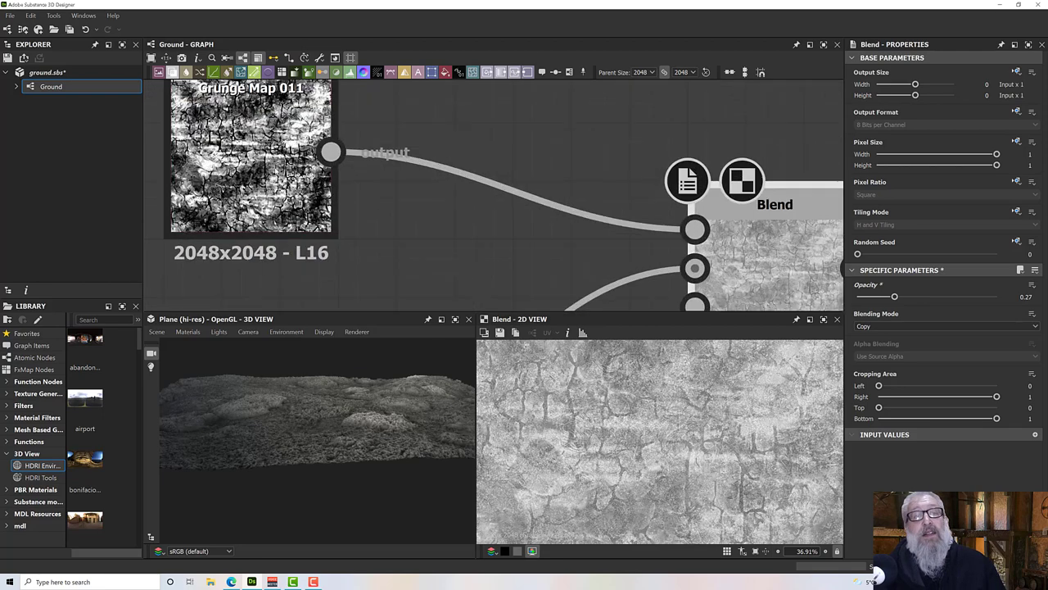
{"action": "scroll", "coordinate": [389, 269], "scroll_direction": "down", "scroll_amount": 4}
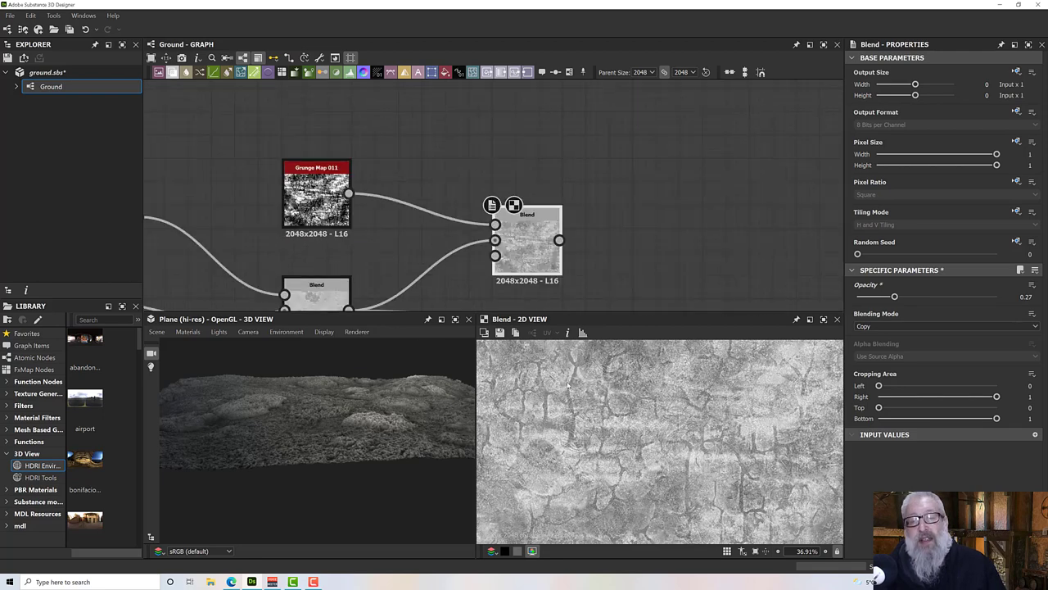
{"action": "scroll", "coordinate": [342, 416], "scroll_direction": "up", "scroll_amount": 6}
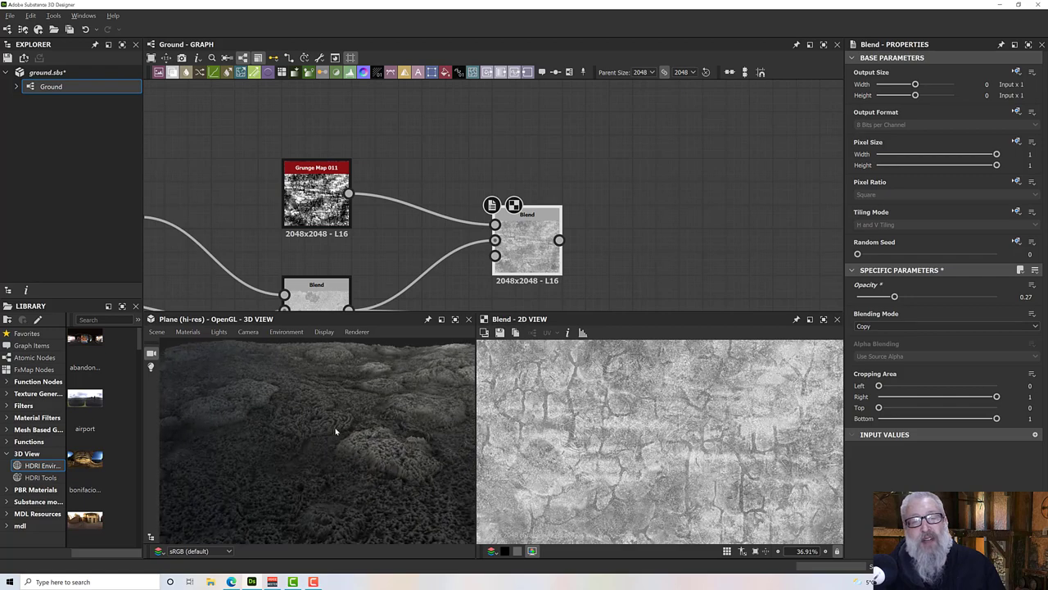
{"action": "mouse_move", "coordinate": [330, 443]}
{"action": "left_mouse_down"}
{"action": "mouse_move", "coordinate": [368, 440]}
{"action": "mouse_move", "coordinate": [363, 414]}
{"action": "mouse_move", "coordinate": [337, 420]}
{"action": "left_mouse_up"}
Step: Insert an Invert Grayscale node between Grunge Map 011 and the new Blend, and inspect the inverted pattern
{"action": "left_click_drag", "start_coordinate": [318, 200], "coordinate": [284, 200]}
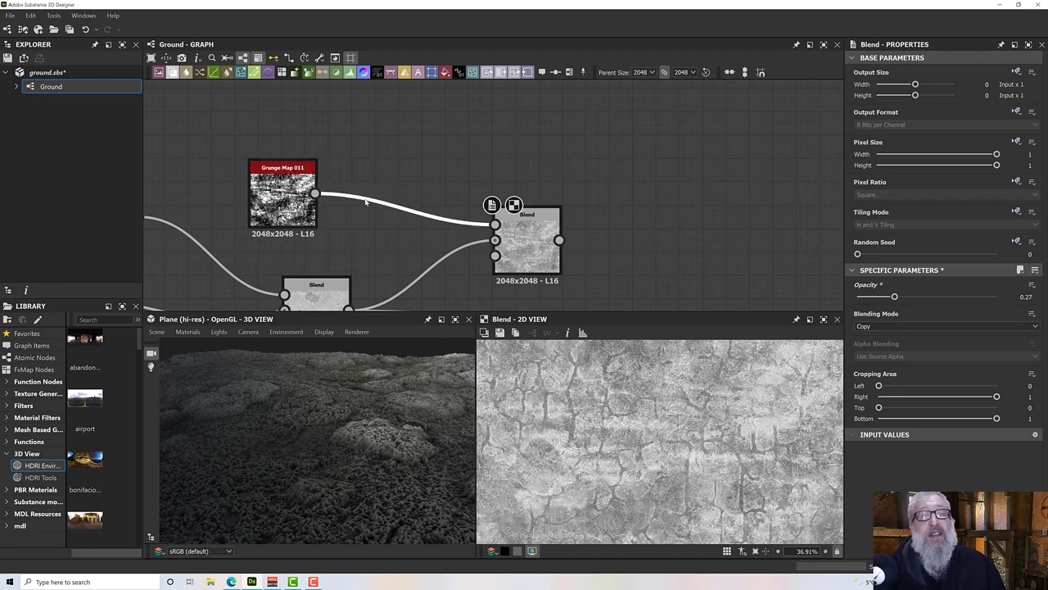
{"action": "key", "text": "space"}
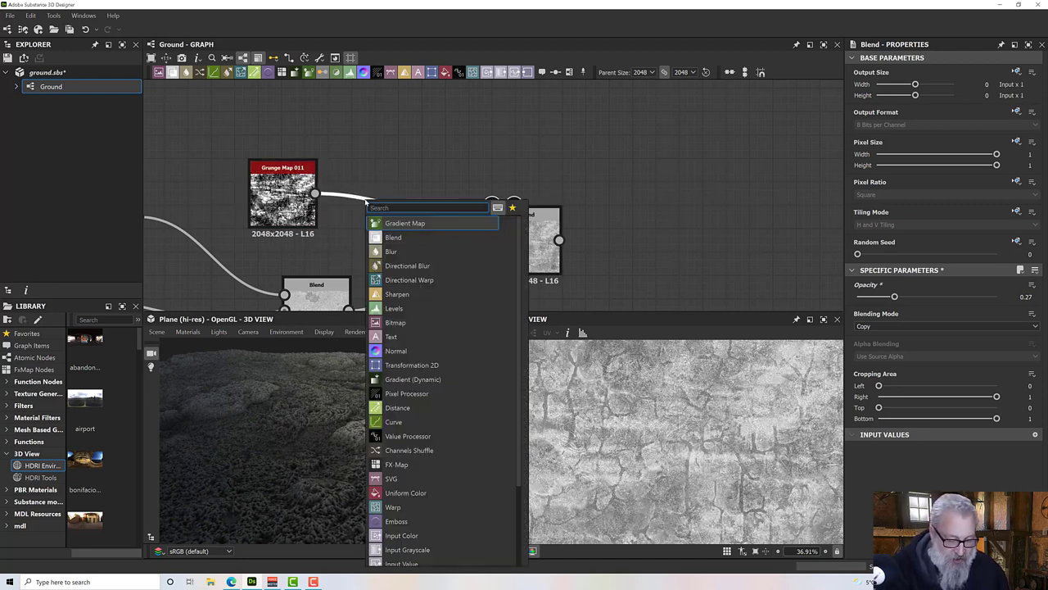
{"action": "type", "text": "invert"}
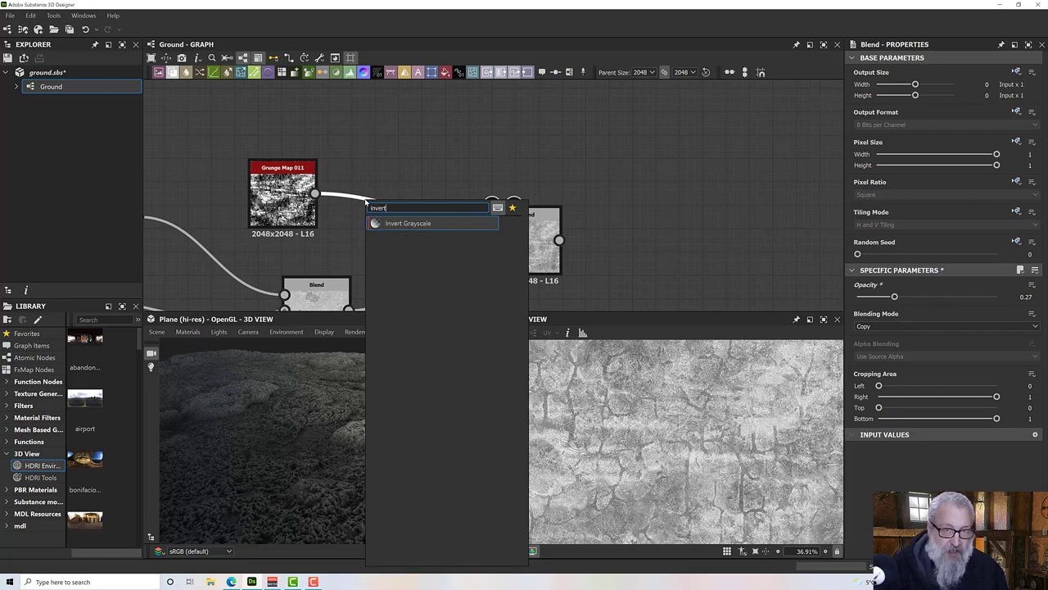
{"action": "left_click", "coordinate": [410, 223]}
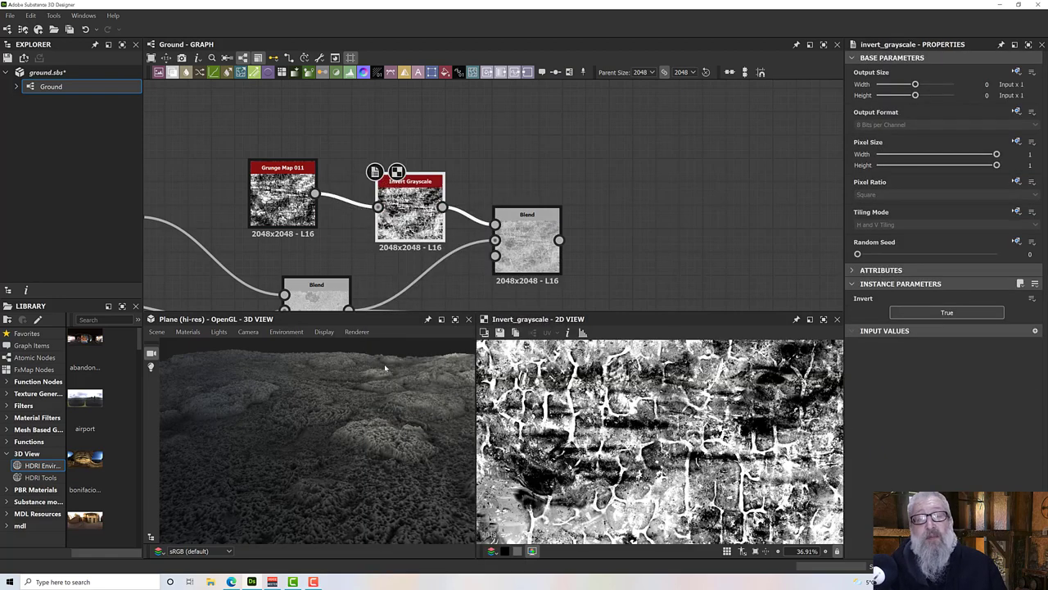
{"action": "left_click_drag", "start_coordinate": [384, 363], "coordinate": [398, 381]}
{"action": "left_click_drag", "start_coordinate": [386, 391], "coordinate": [394, 387], "text": "alt"}
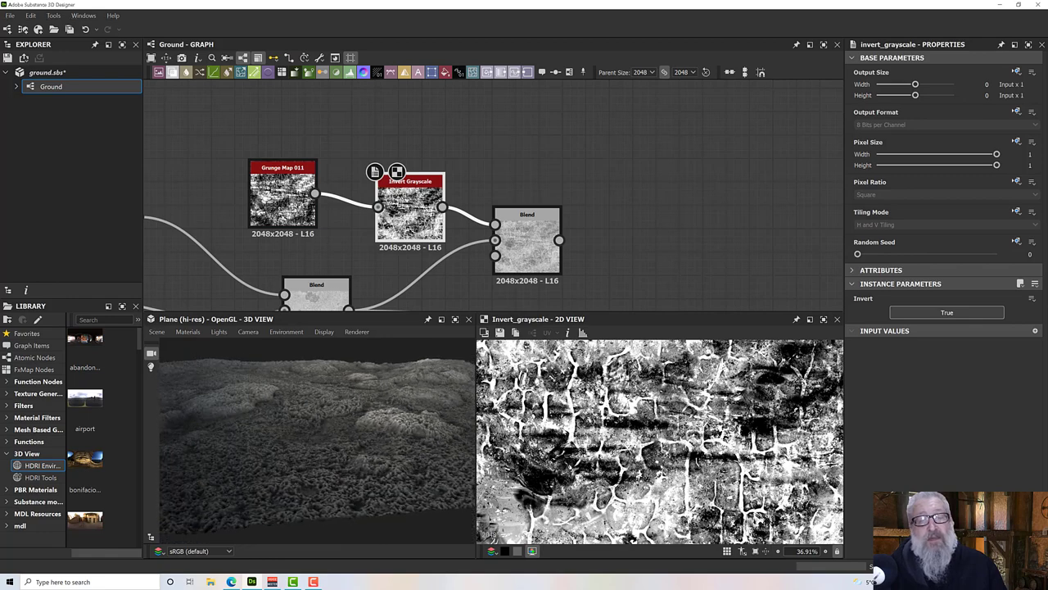
{"action": "scroll", "coordinate": [615, 395], "scroll_direction": "down", "scroll_amount": 5}
{"action": "scroll", "coordinate": [615, 395], "scroll_direction": "up", "scroll_amount": 3}
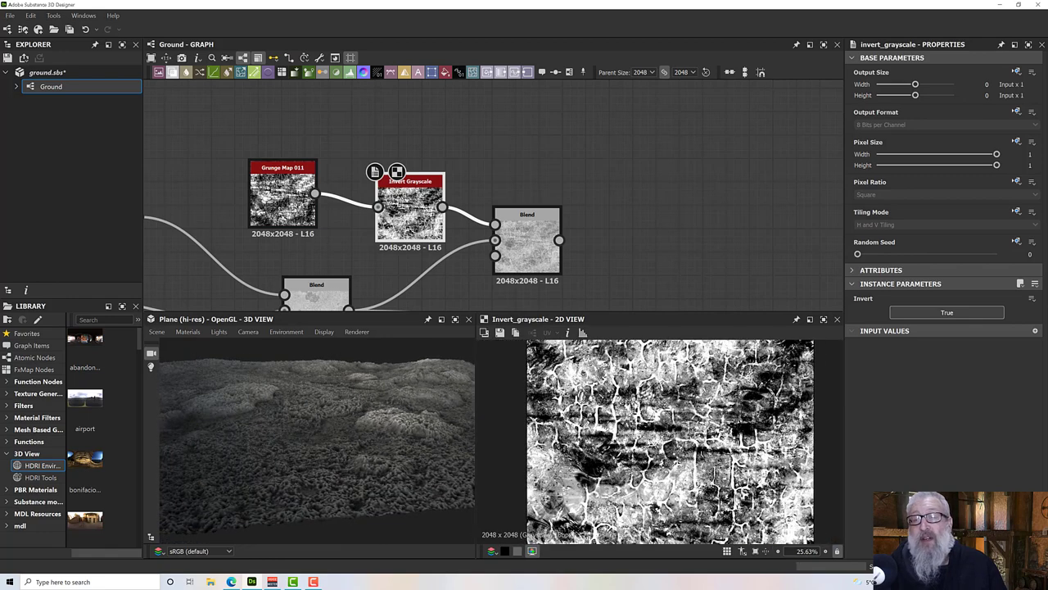
Step: Raise the grunge Blend's opacity to 1 and connect it to the roughness output in place of the first Blend
{"action": "double_click", "coordinate": [555, 263]}
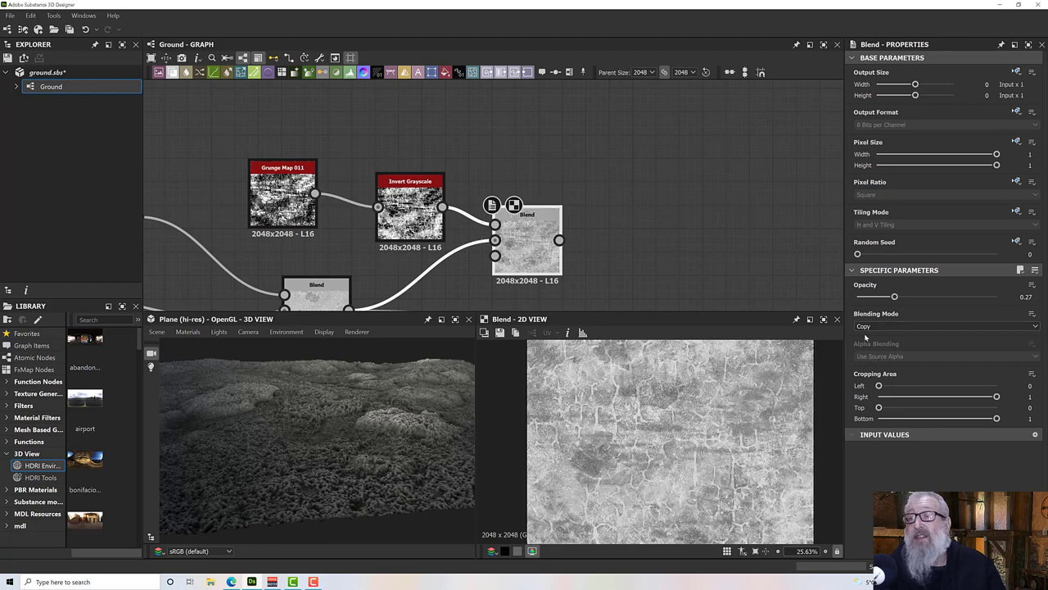
{"action": "left_click_drag", "start_coordinate": [894, 297], "coordinate": [1022, 301]}
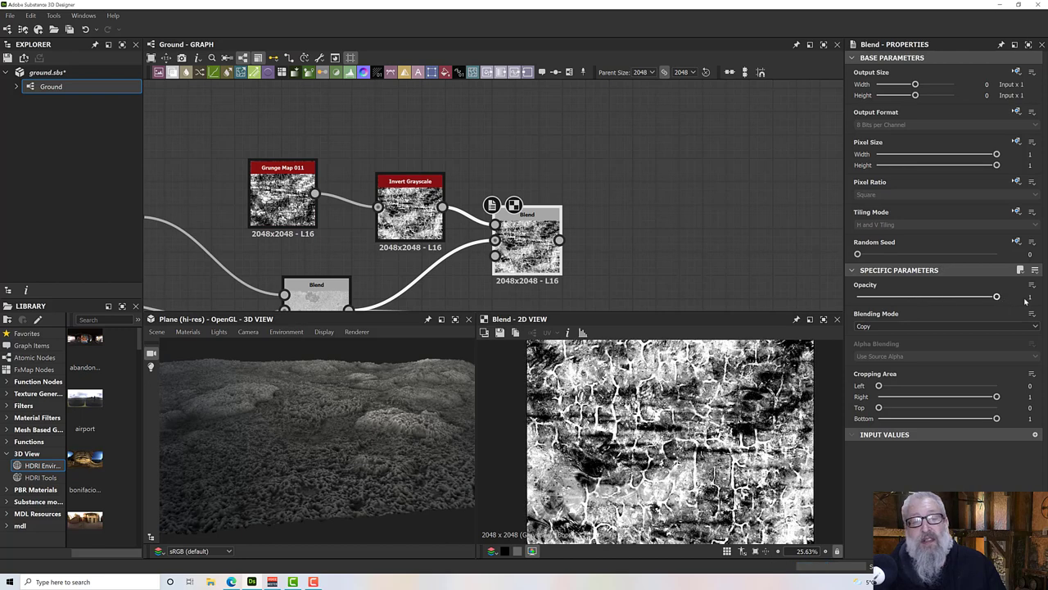
{"action": "scroll", "coordinate": [557, 287], "scroll_direction": "down", "scroll_amount": 5}
{"action": "middle_click_drag", "start_coordinate": [609, 284], "coordinate": [480, 218]}
{"action": "scroll", "coordinate": [543, 225], "scroll_direction": "down", "scroll_amount": 2}
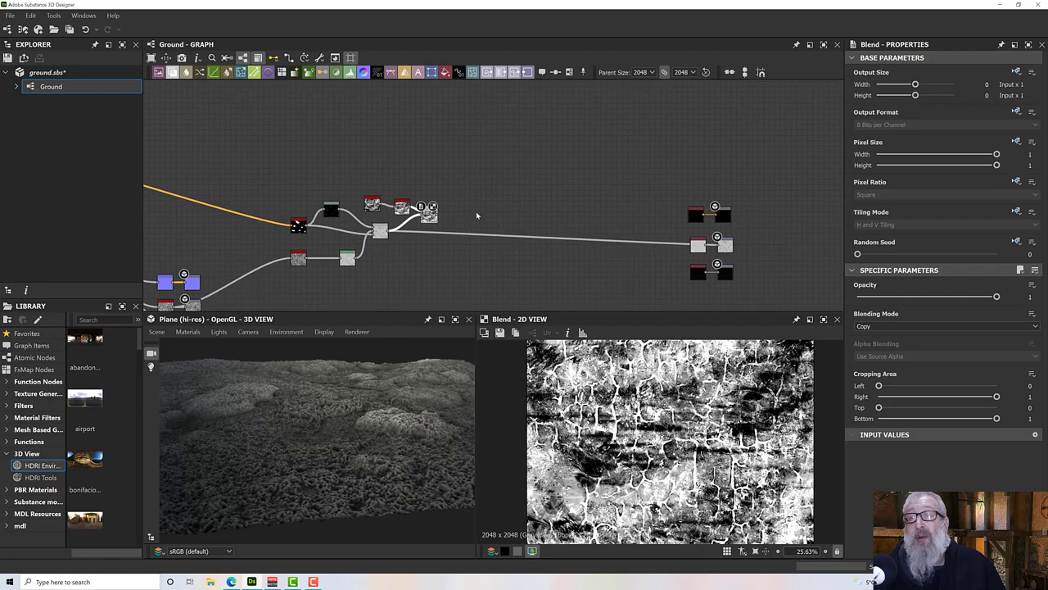
{"action": "left_click_drag", "start_coordinate": [438, 215], "coordinate": [719, 248]}
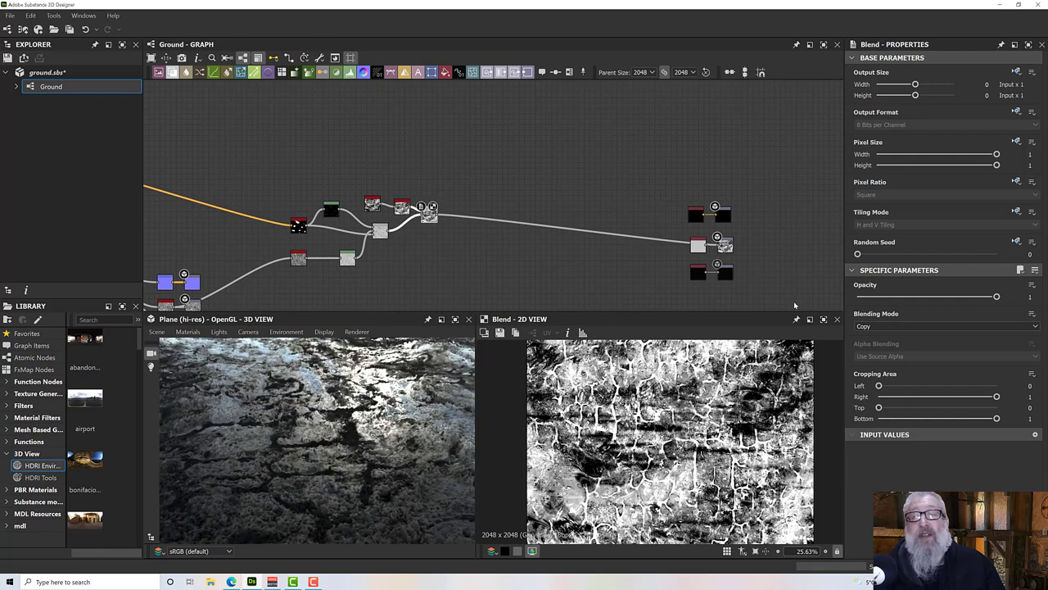
Step: Lower the grunge Blend's opacity to 0.17 and inspect the roughness variation across the 3D surface
{"action": "left_click_drag", "start_coordinate": [997, 296], "coordinate": [882, 301]}
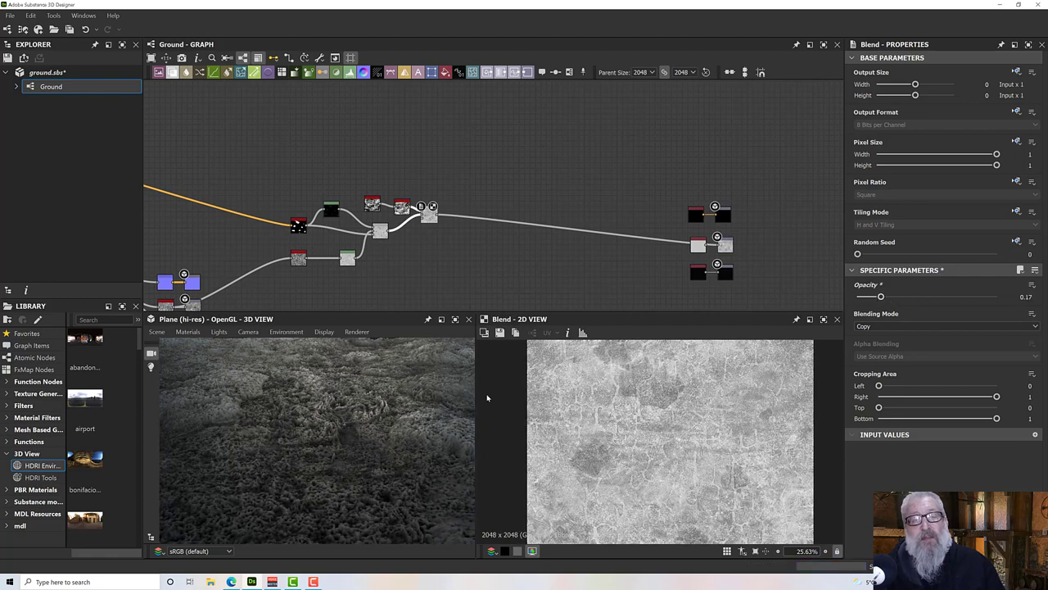
{"action": "mouse_move", "coordinate": [459, 413]}
{"action": "left_mouse_down"}
{"action": "mouse_move", "coordinate": [433, 421]}
{"action": "mouse_move", "coordinate": [428, 397]}
{"action": "mouse_move", "coordinate": [401, 436]}
{"action": "mouse_move", "coordinate": [388, 424]}
{"action": "mouse_move", "coordinate": [347, 452]}
{"action": "mouse_move", "coordinate": [443, 407]}
{"action": "left_mouse_up"}
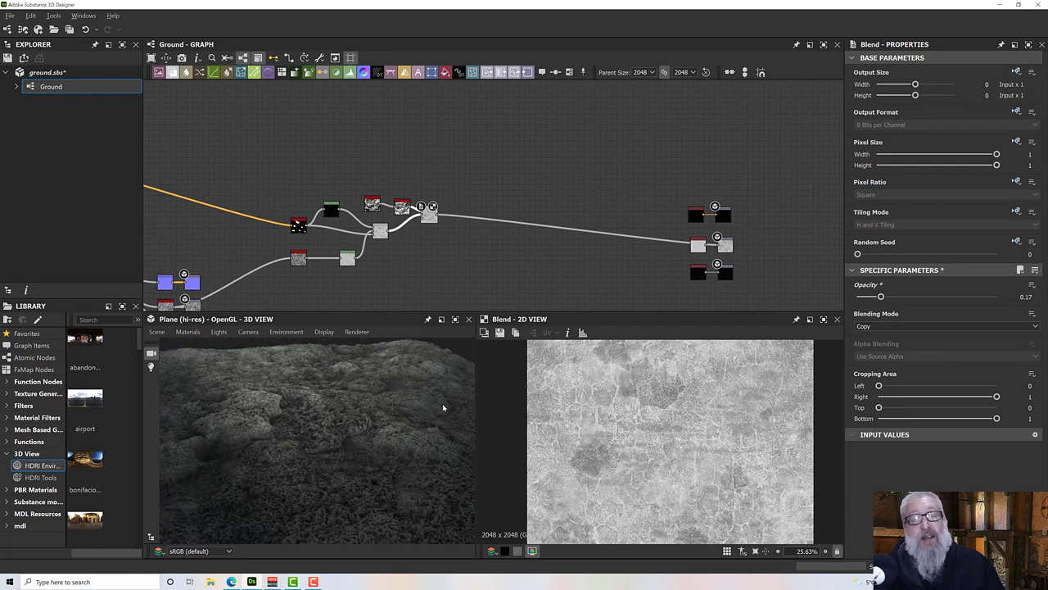
{"action": "left_click_drag", "start_coordinate": [369, 418], "coordinate": [397, 333]}
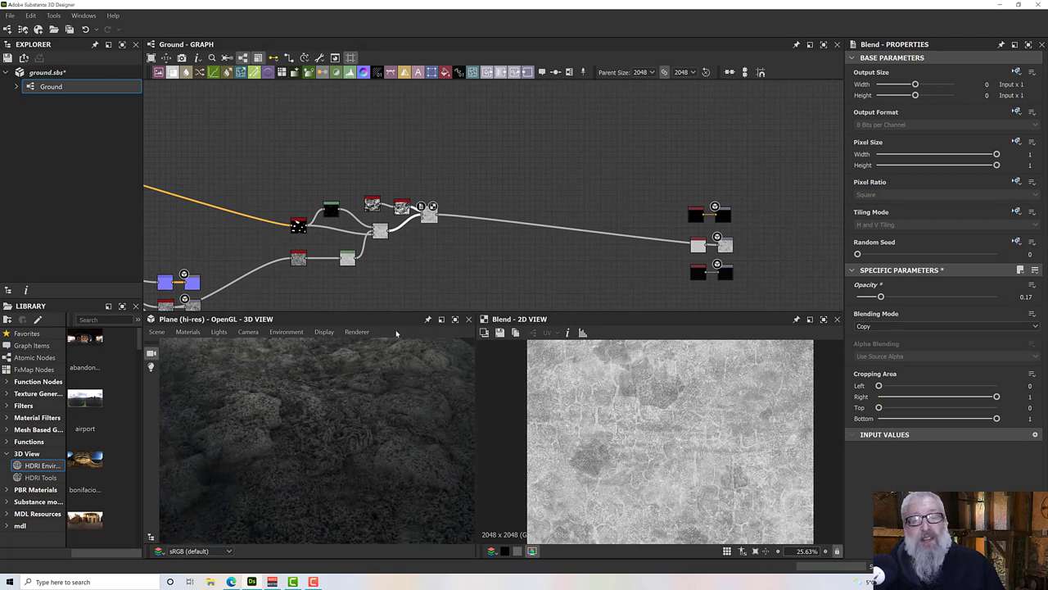
{"action": "left_click_drag", "start_coordinate": [315, 441], "coordinate": [315, 416]}
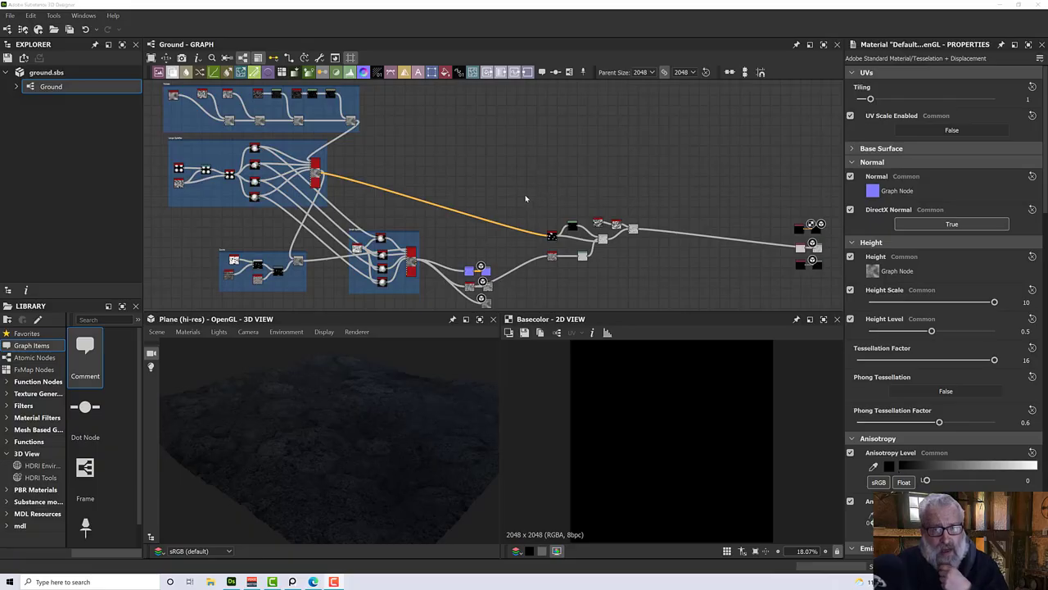
{"action": "middle_click_drag", "start_coordinate": [801, 225], "coordinate": [719, 208]}
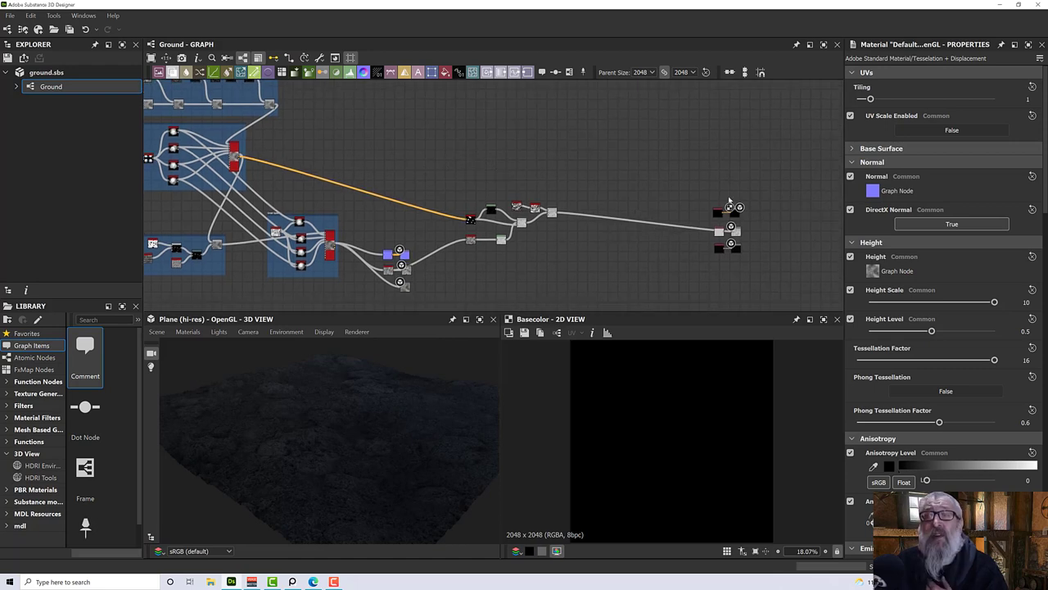
Step: Set the base color's Uniform Color node to white and inspect the relief of the 3D surface up close
{"action": "double_click", "coordinate": [724, 210]}
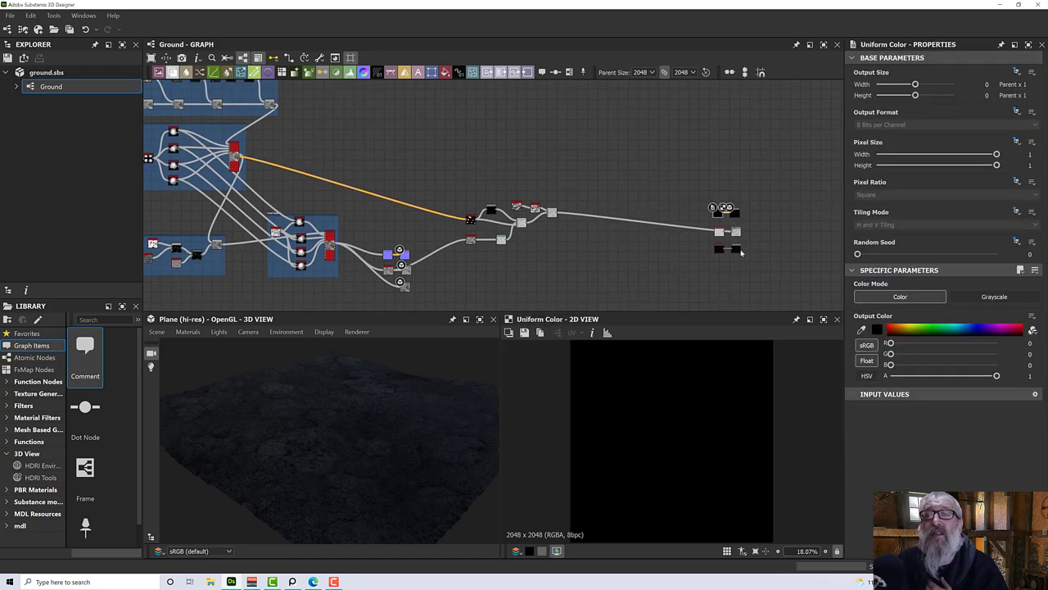
{"action": "left_click", "coordinate": [877, 329]}
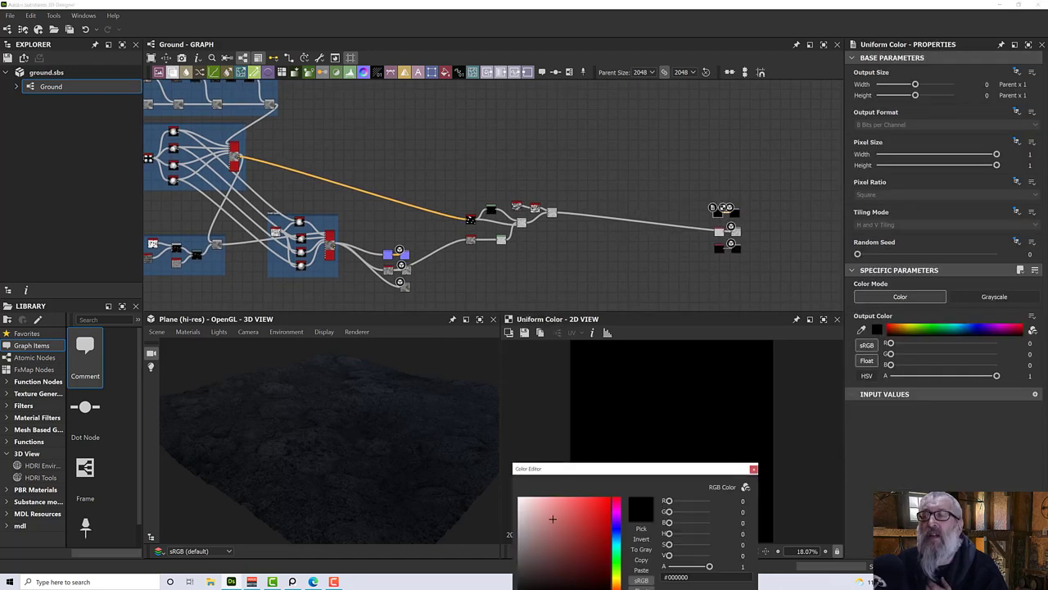
{"action": "left_click_drag", "start_coordinate": [553, 518], "coordinate": [516, 493]}
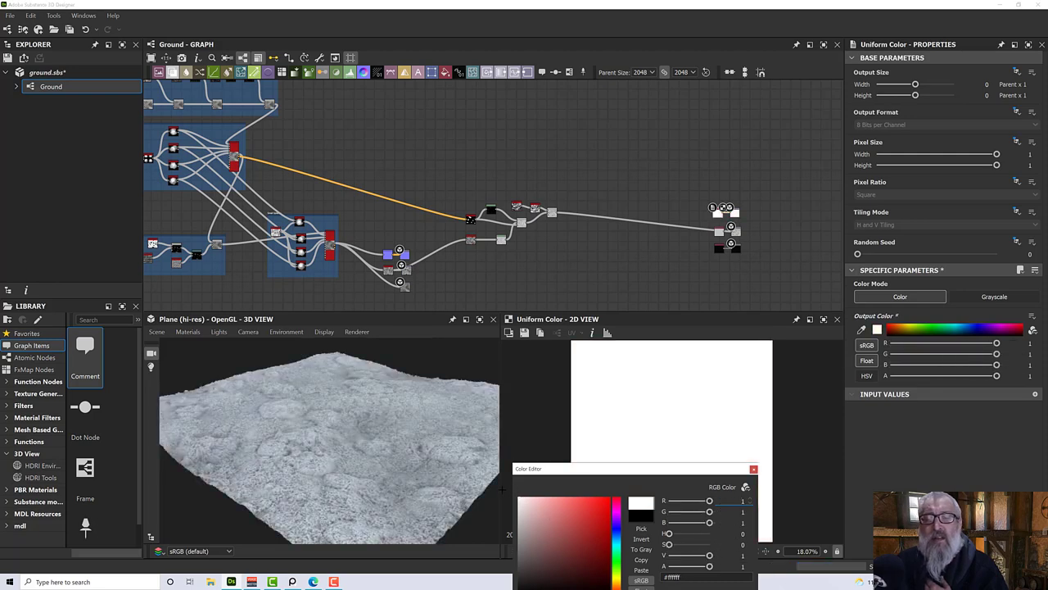
{"action": "left_click", "coordinate": [753, 470]}
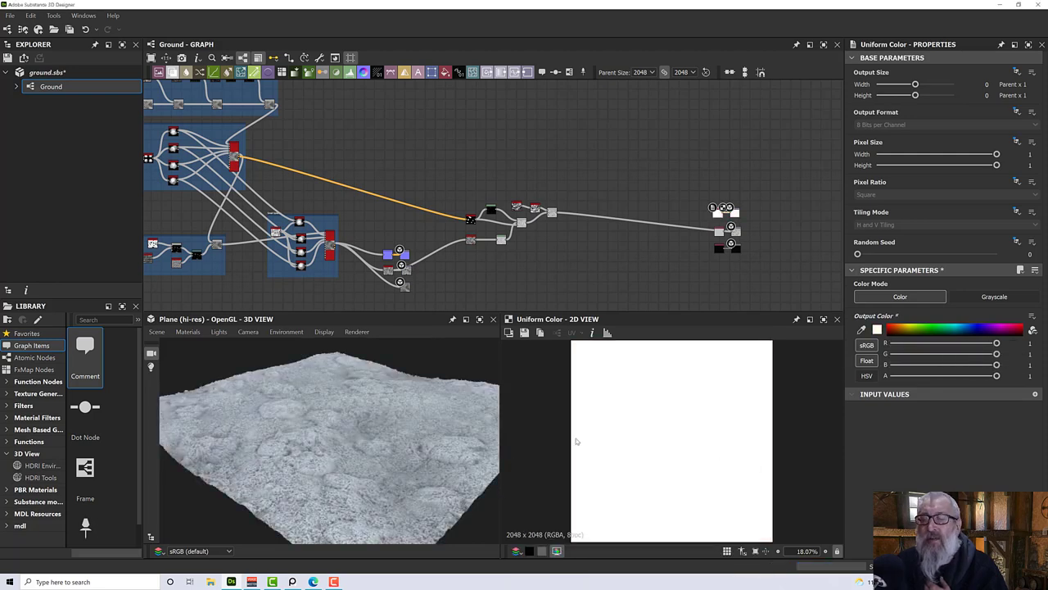
{"action": "scroll", "coordinate": [338, 437], "scroll_direction": "up", "scroll_amount": 5}
{"action": "scroll", "coordinate": [339, 439], "scroll_direction": "up", "scroll_amount": 2}
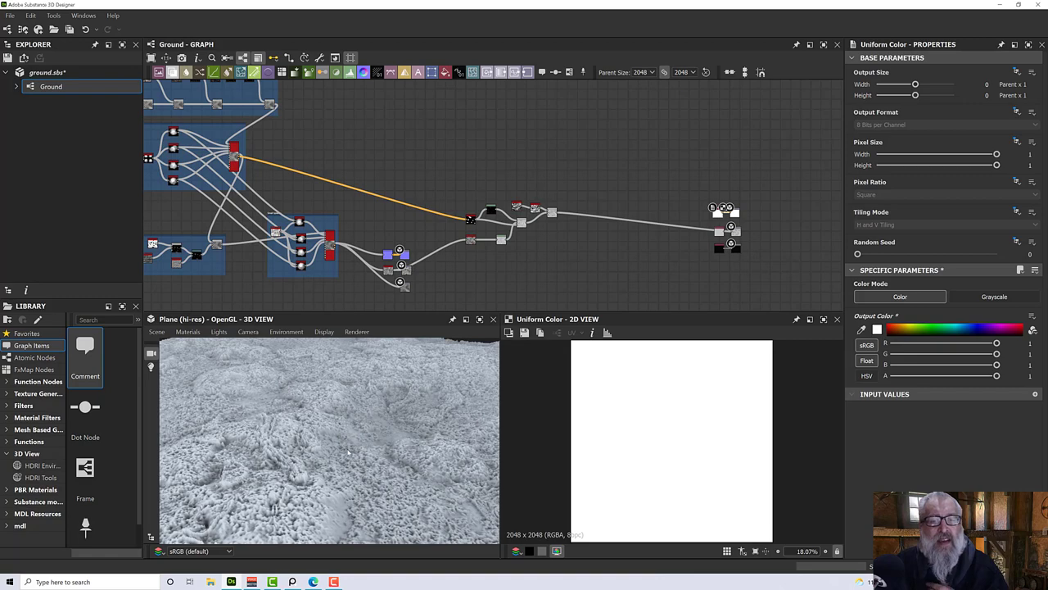
{"action": "mouse_move", "coordinate": [347, 453]}
{"action": "left_mouse_down"}
{"action": "mouse_move", "coordinate": [381, 439]}
{"action": "mouse_move", "coordinate": [364, 450]}
{"action": "mouse_move", "coordinate": [352, 434]}
{"action": "left_mouse_up"}
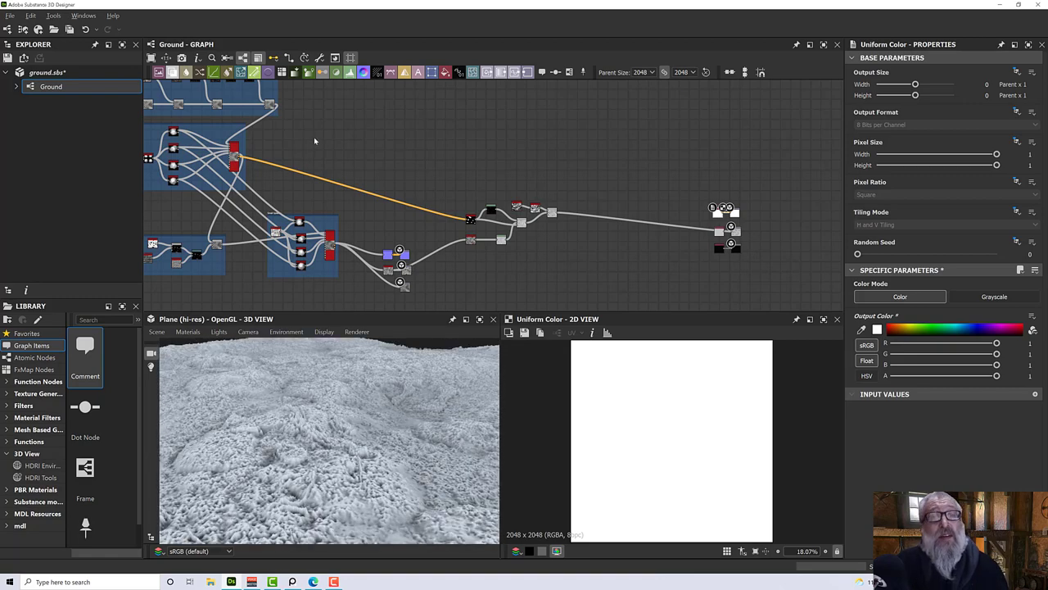
Step: Set the opacity of the second Blend in the noise frame, which uses Multiply, to 0.05
{"action": "middle_click_drag", "start_coordinate": [363, 194], "coordinate": [483, 244]}
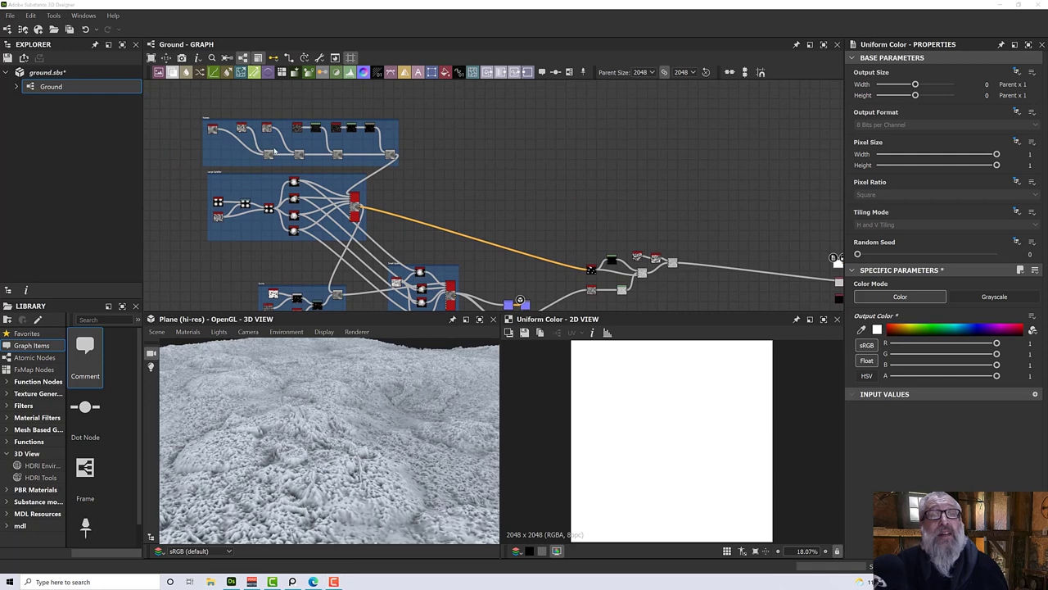
{"action": "scroll", "coordinate": [276, 154], "scroll_direction": "up", "scroll_amount": 10}
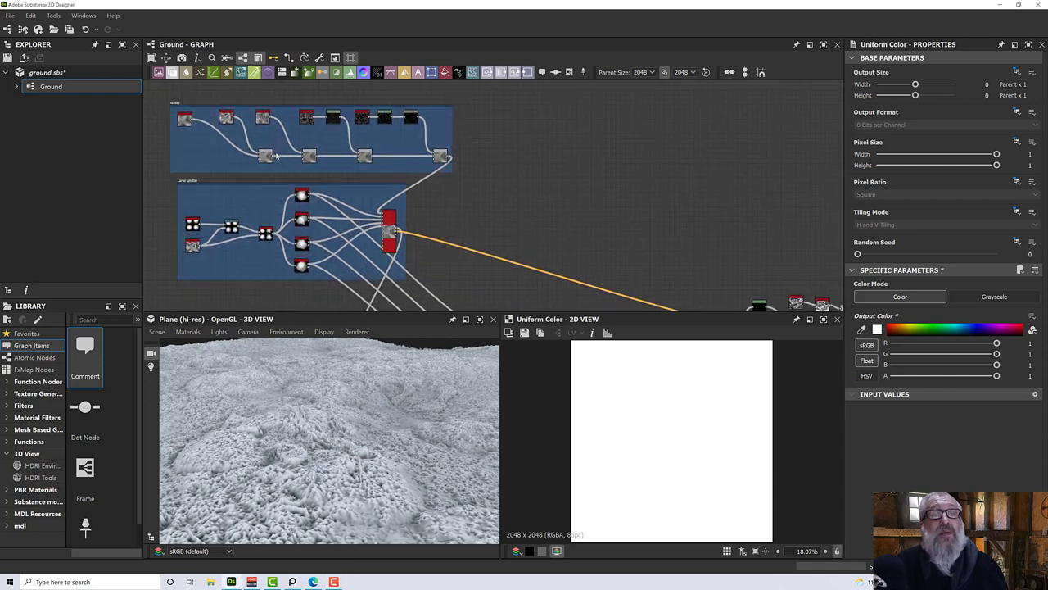
{"action": "scroll", "coordinate": [277, 154], "scroll_direction": "up", "scroll_amount": 2}
{"action": "left_click", "coordinate": [233, 164]}
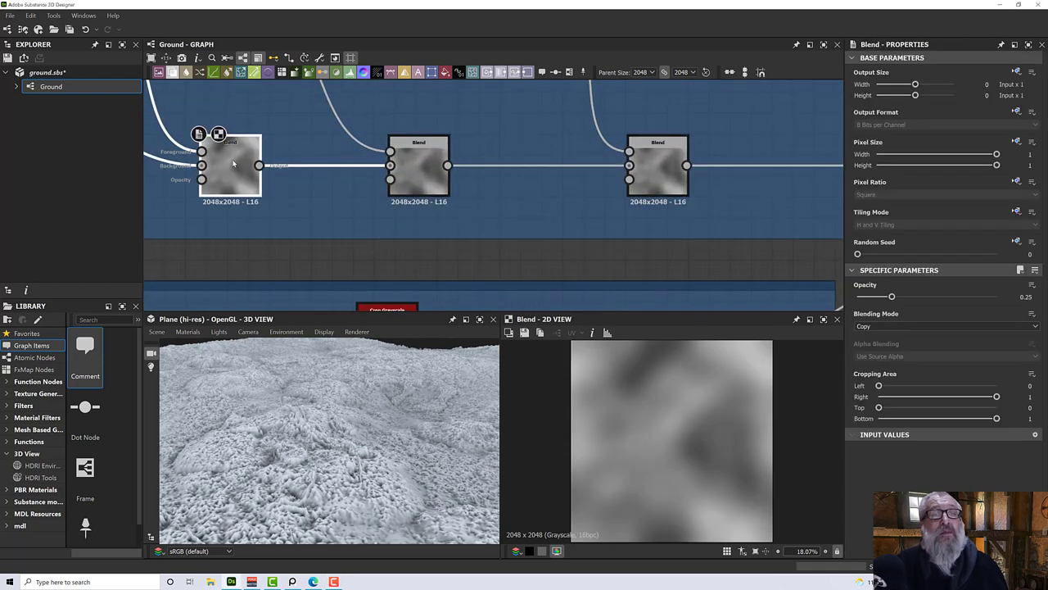
{"action": "left_click", "coordinate": [425, 170]}
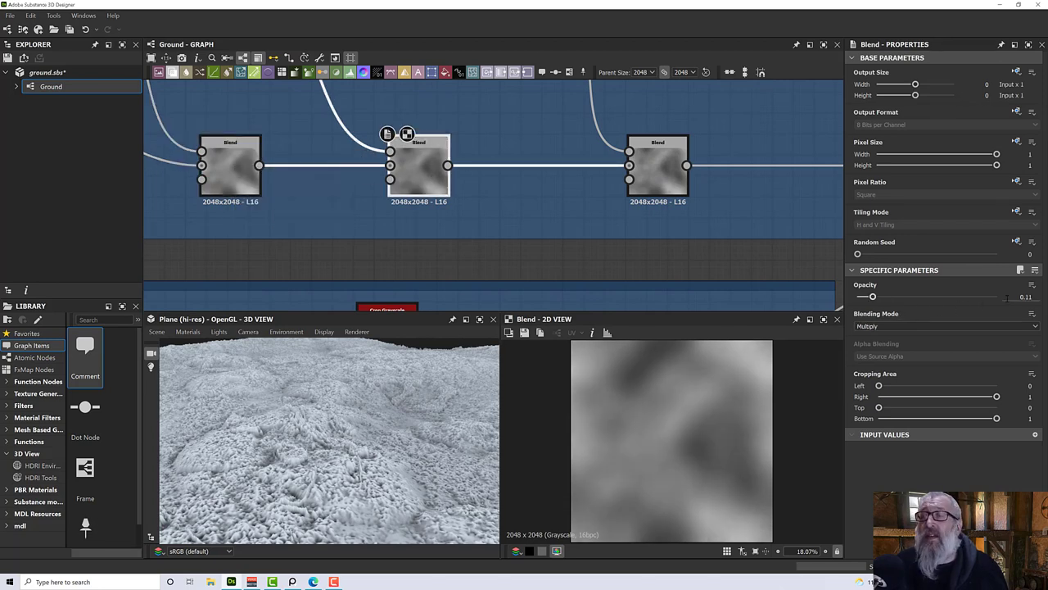
{"action": "left_click", "coordinate": [1022, 297]}
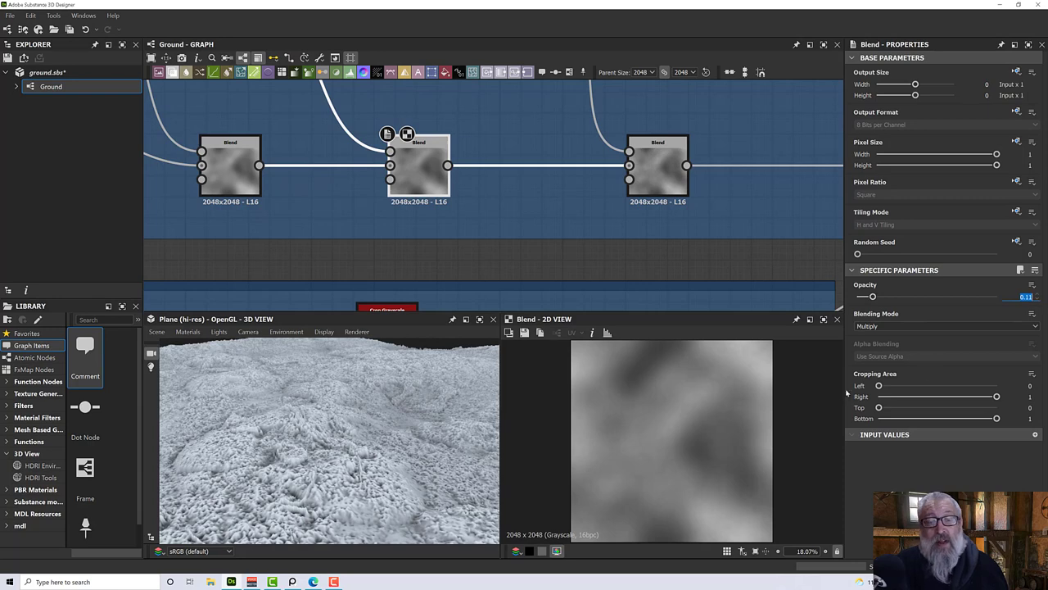
{"action": "scroll", "coordinate": [710, 412], "scroll_direction": "down", "scroll_amount": 2}
{"action": "scroll", "coordinate": [710, 414], "scroll_direction": "up", "scroll_amount": 6}
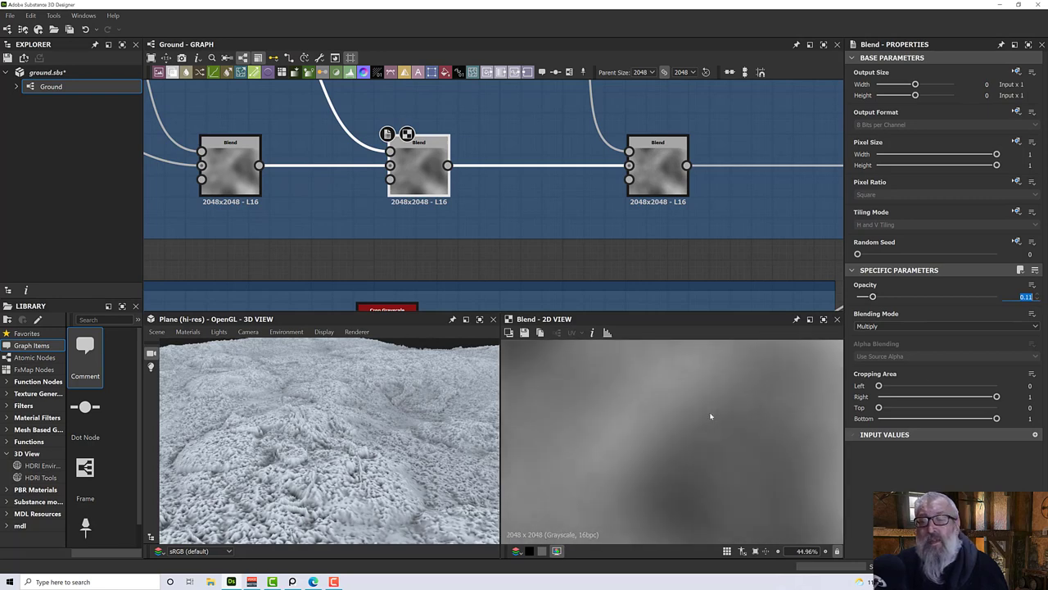
{"action": "scroll", "coordinate": [620, 424], "scroll_direction": "down", "scroll_amount": 5}
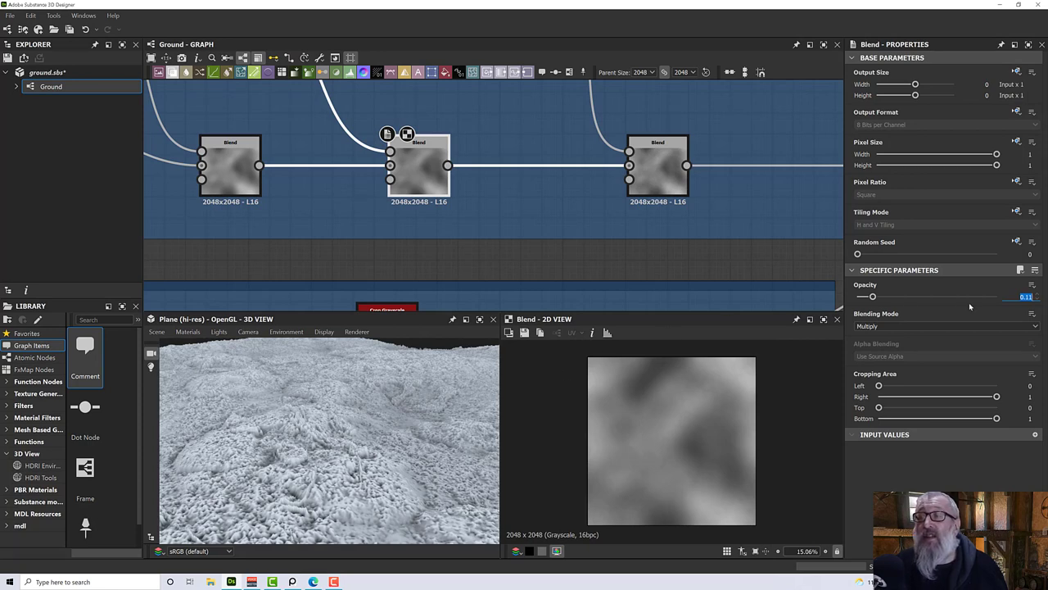
{"action": "type", "text": "0.05"}
{"action": "key", "text": "Return"}
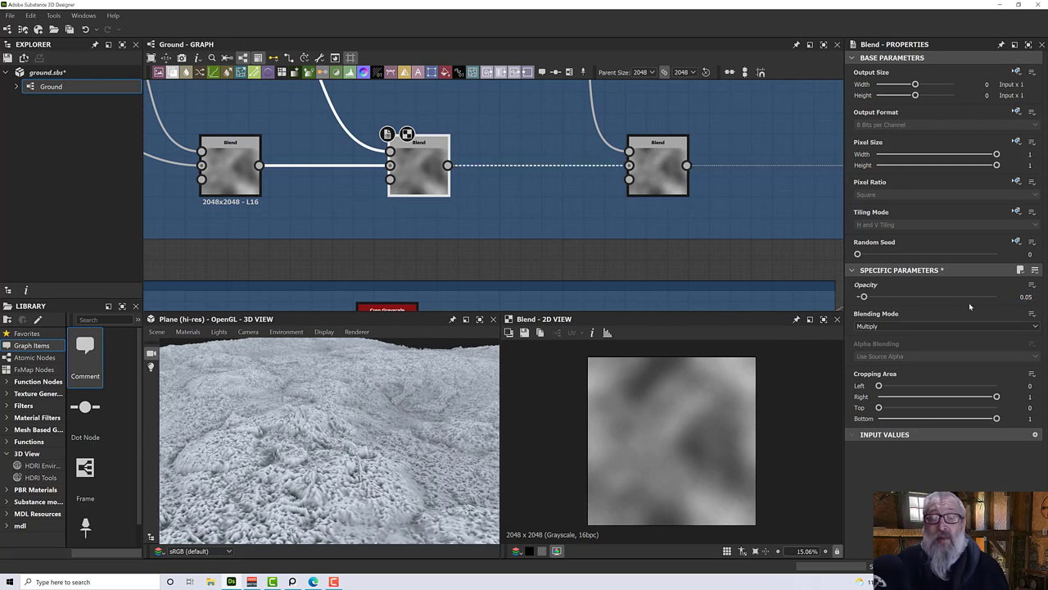
Step: Try opacity 0.04 on the third noise Blend, which uses Add (Linear Dodge), settle on 0.08 and inspect the ground relief
{"action": "left_click", "coordinate": [665, 171]}
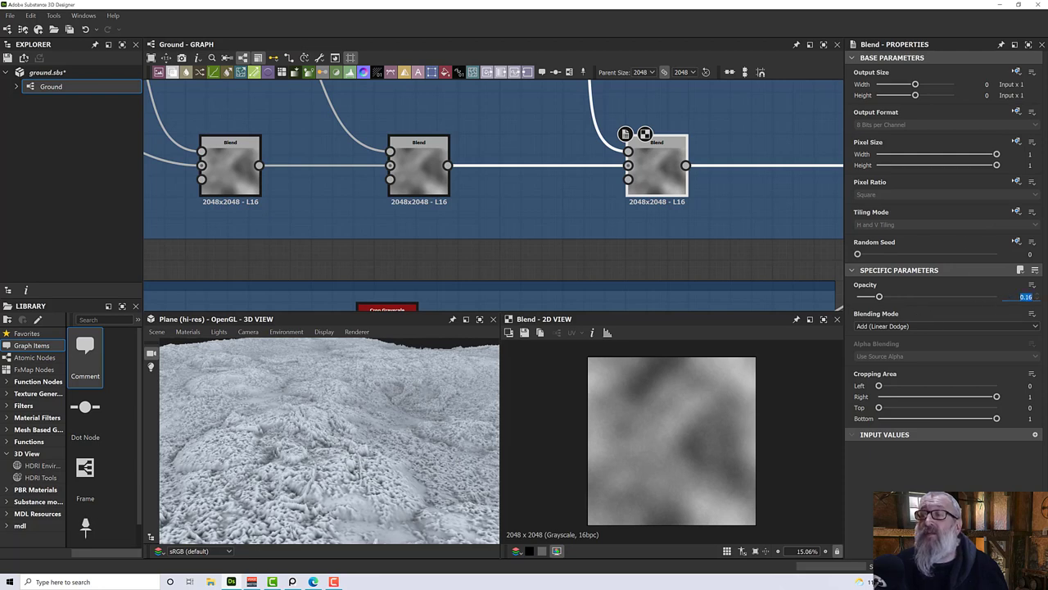
{"action": "type", "text": "0.04"}
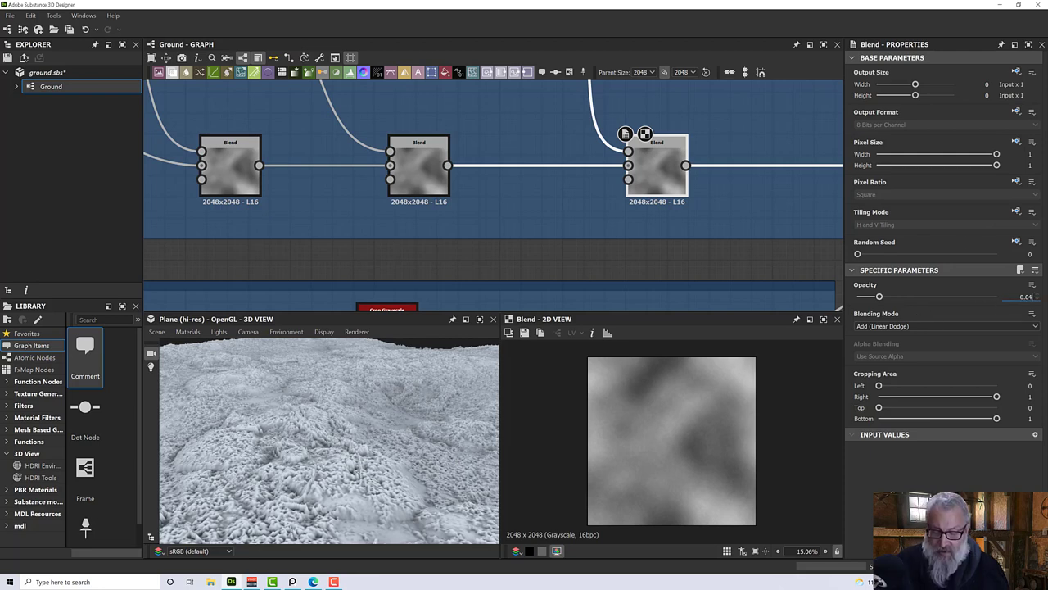
{"action": "key", "text": "Return"}
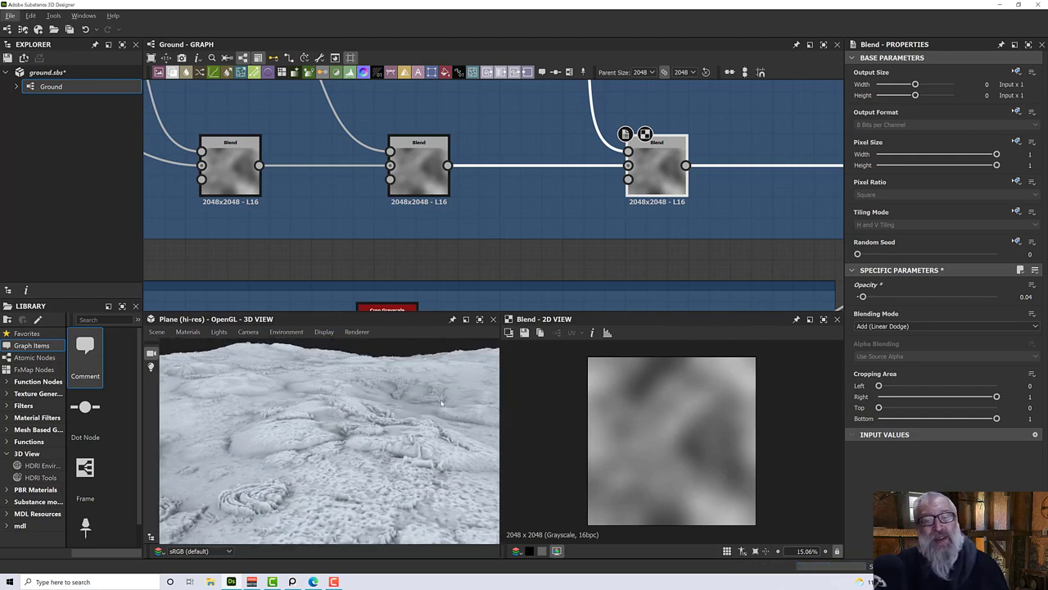
{"action": "left_click_drag", "start_coordinate": [262, 465], "coordinate": [283, 471]}
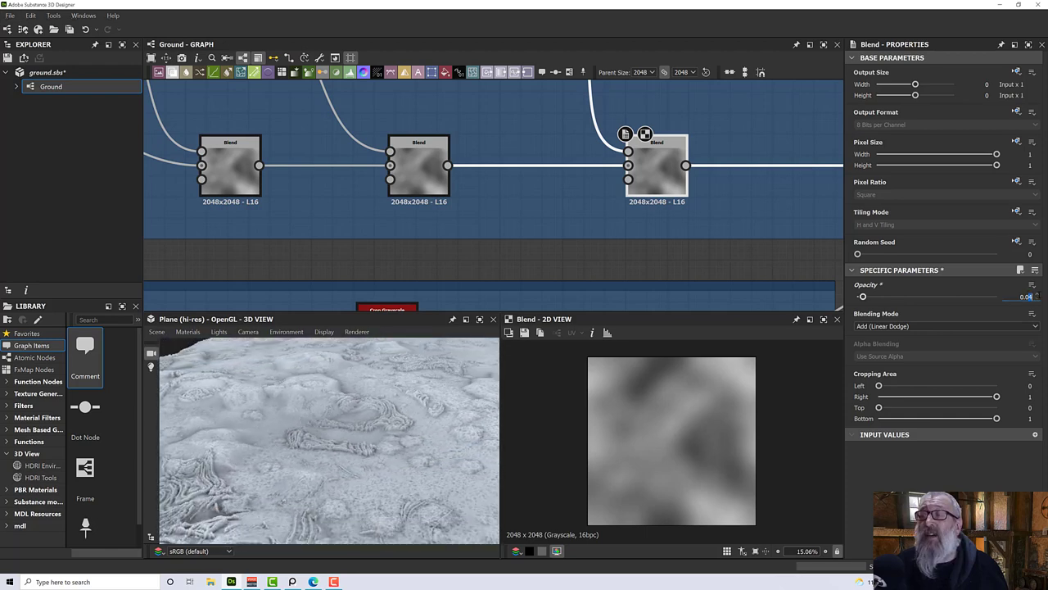
{"action": "key", "text": "Return"}
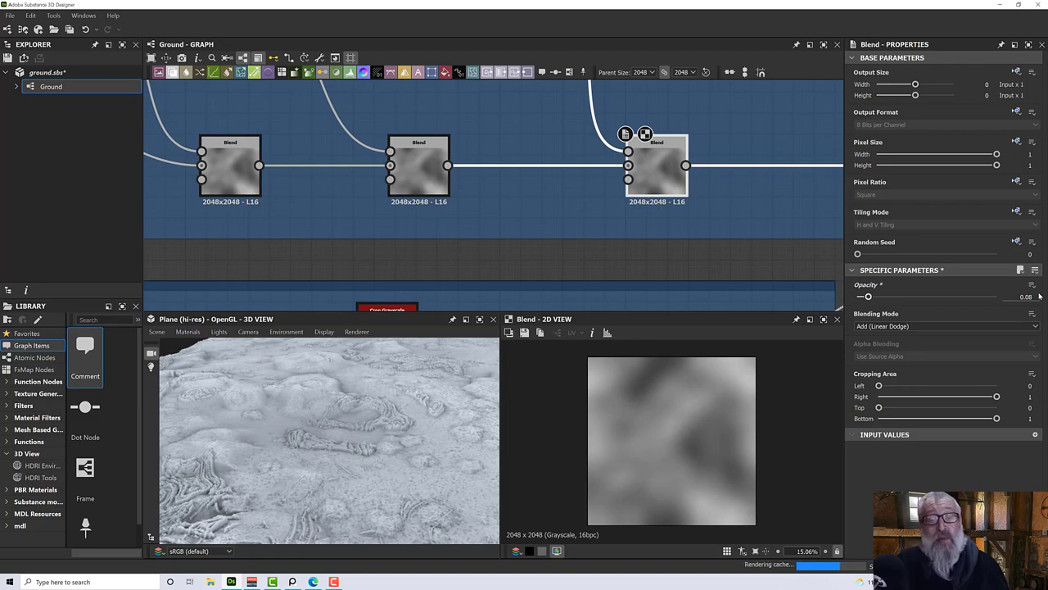
{"action": "left_click_drag", "start_coordinate": [396, 450], "coordinate": [337, 424]}
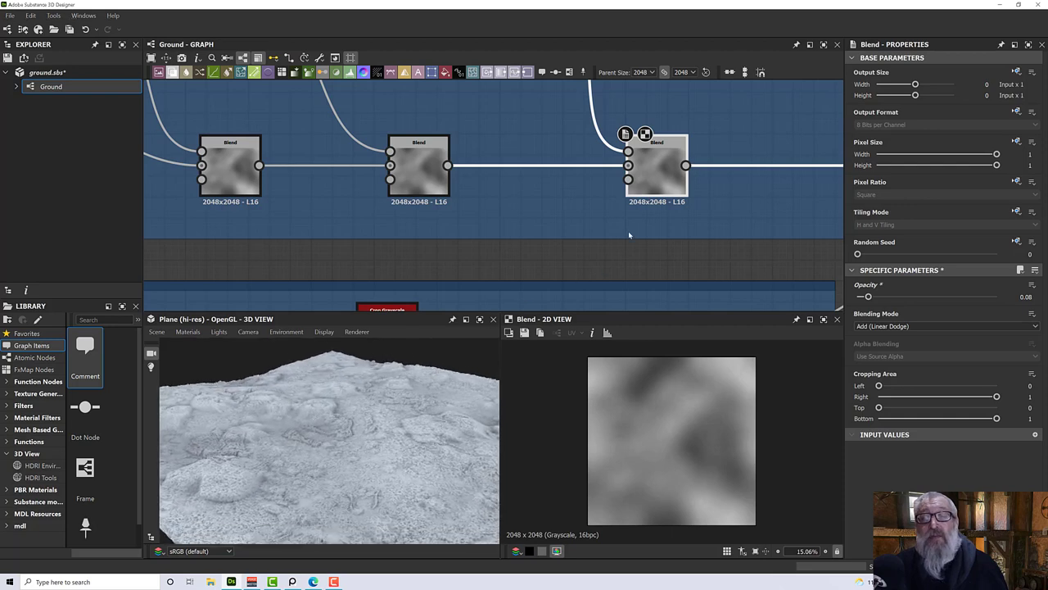
Step: Preview the grunge Blend that feeds the roughness output and examine its combined pattern
{"action": "scroll", "coordinate": [628, 242], "scroll_direction": "down", "scroll_amount": 5}
{"action": "scroll", "coordinate": [310, 167], "scroll_direction": "up", "scroll_amount": 3}
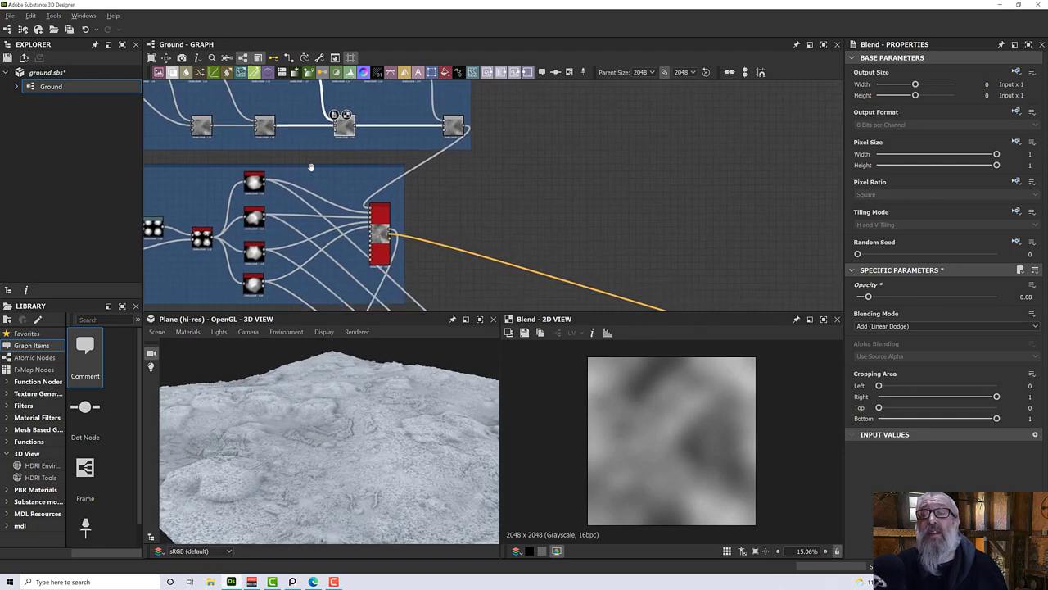
{"action": "scroll", "coordinate": [421, 199], "scroll_direction": "down", "scroll_amount": 6}
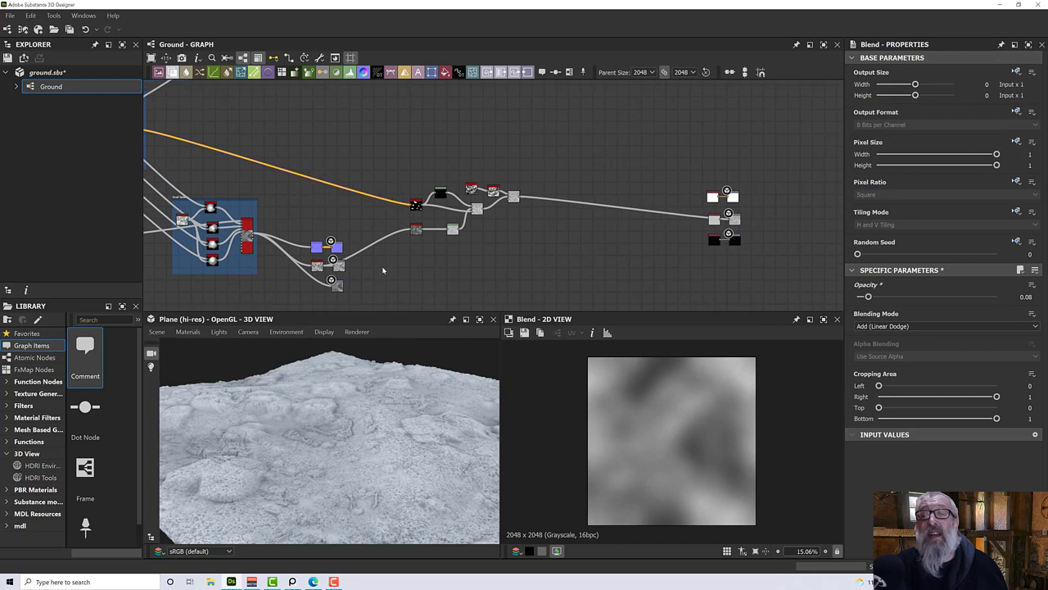
{"action": "double_click", "coordinate": [513, 197]}
{"action": "scroll", "coordinate": [513, 199], "scroll_direction": "up", "scroll_amount": 4}
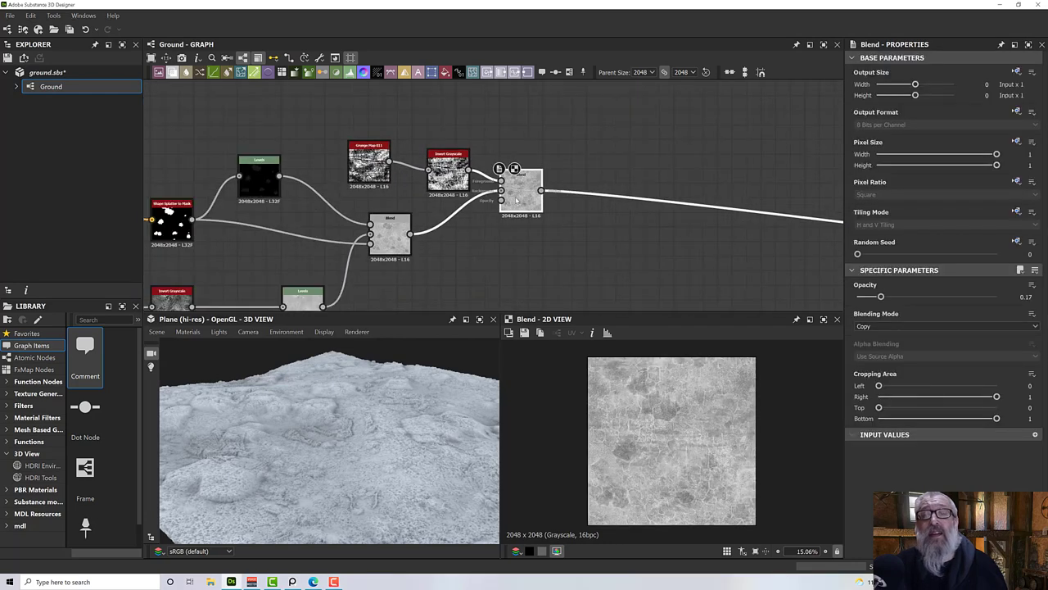
{"action": "middle_click_drag", "start_coordinate": [567, 231], "coordinate": [482, 275]}
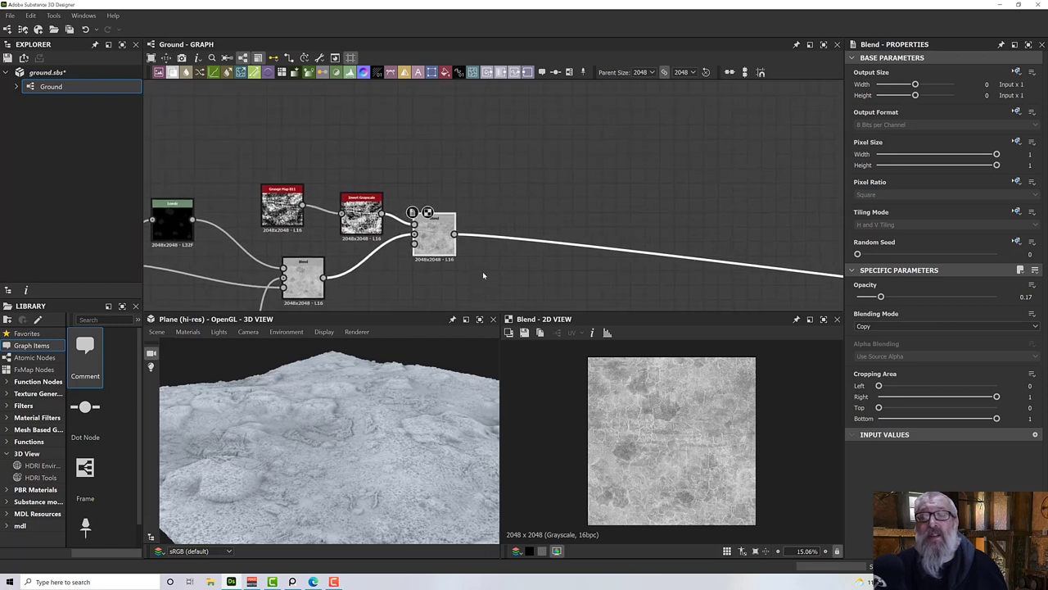
{"action": "scroll", "coordinate": [485, 275], "scroll_direction": "down", "scroll_amount": 3}
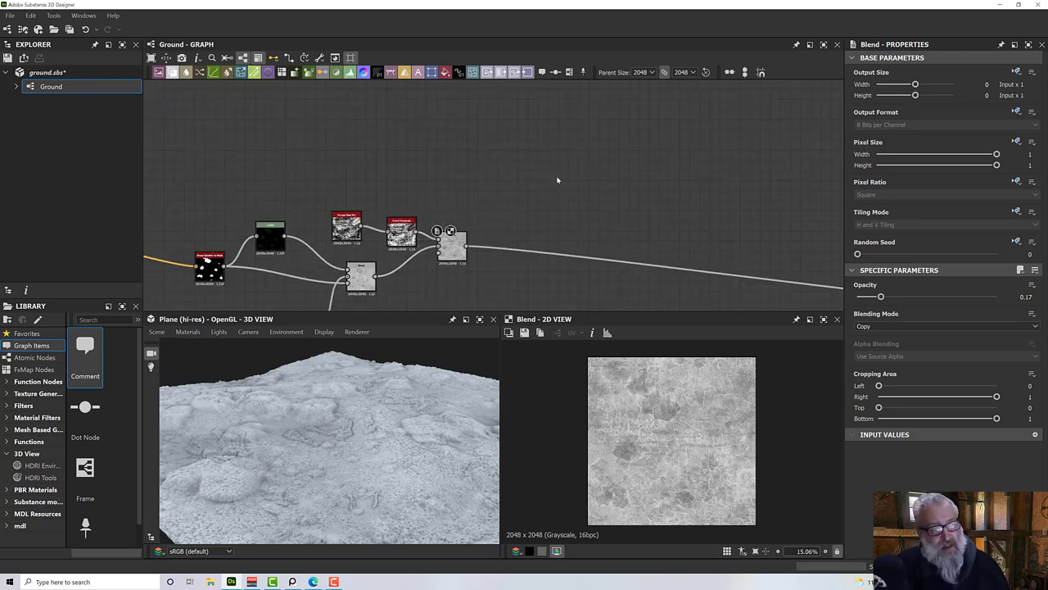
Step: Add a Gradient Map node near the grunge Blend and feed it from that Blend's output
{"action": "key", "text": "space"}
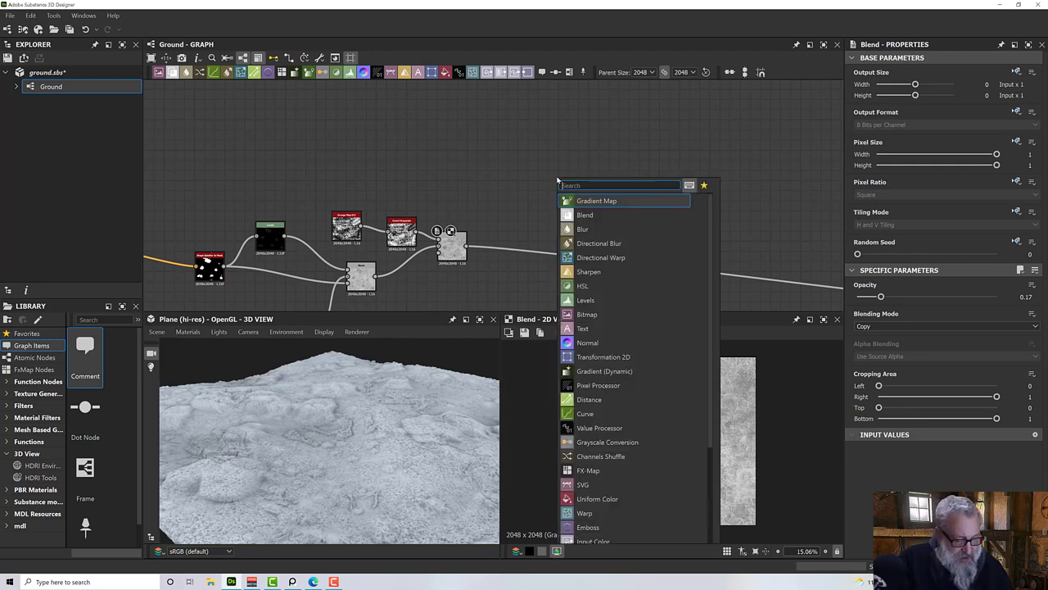
{"action": "type", "text": "gran"}
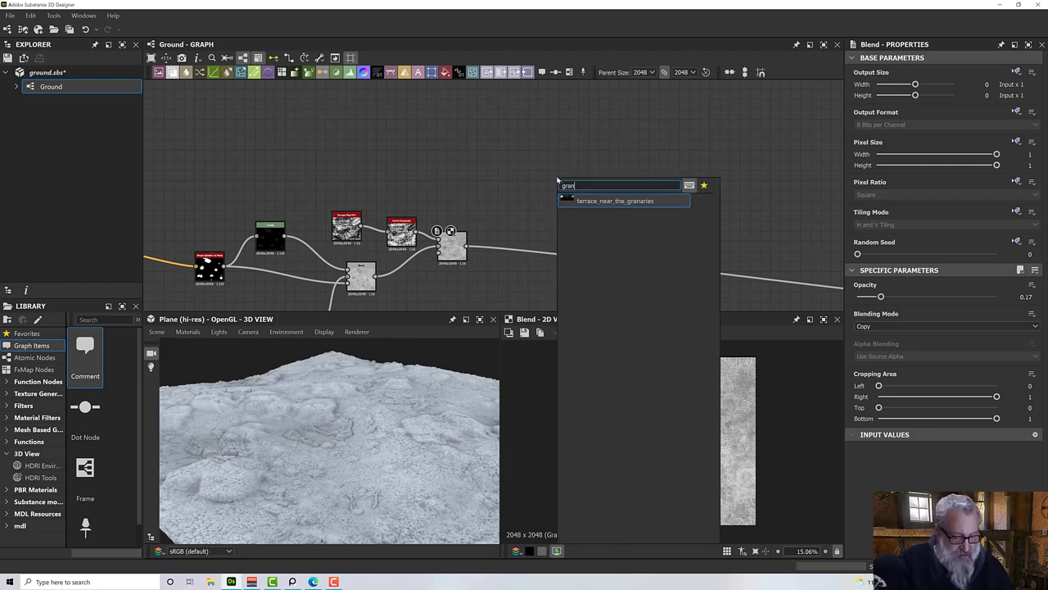
{"action": "key", "text": "BackSpace"}
{"action": "type", "text": "d"}
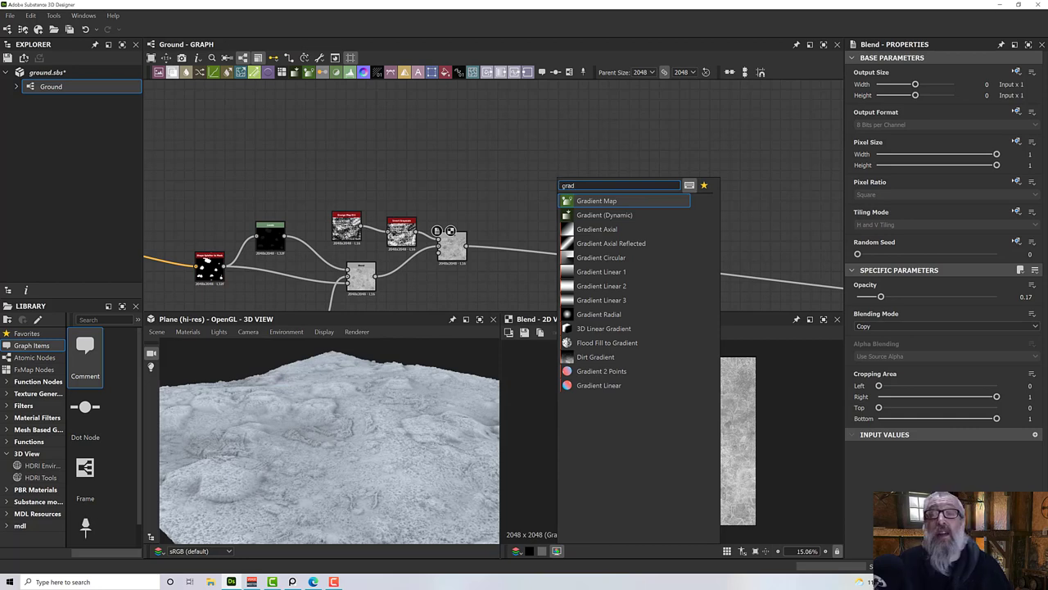
{"action": "left_click", "coordinate": [589, 204]}
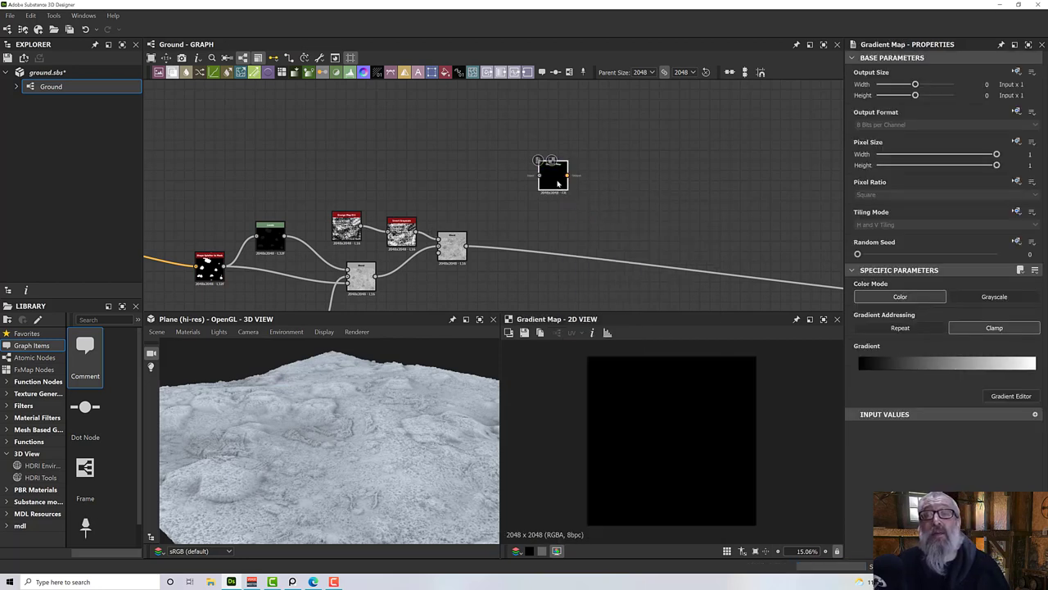
{"action": "left_click_drag", "start_coordinate": [557, 183], "coordinate": [552, 204]}
{"action": "left_click_drag", "start_coordinate": [466, 244], "coordinate": [534, 196]}
Step: Connect the Gradient Map to the base color output in place of the white Uniform Color and inspect the 3D surface
{"action": "scroll", "coordinate": [541, 263], "scroll_direction": "down", "scroll_amount": 3}
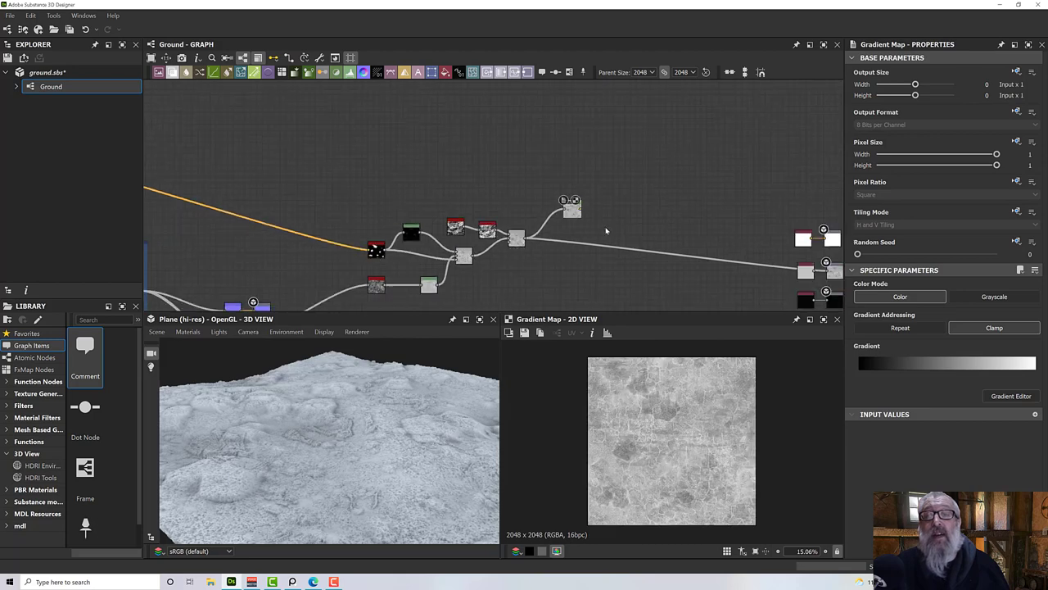
{"action": "middle_click_drag", "start_coordinate": [610, 228], "coordinate": [536, 185]}
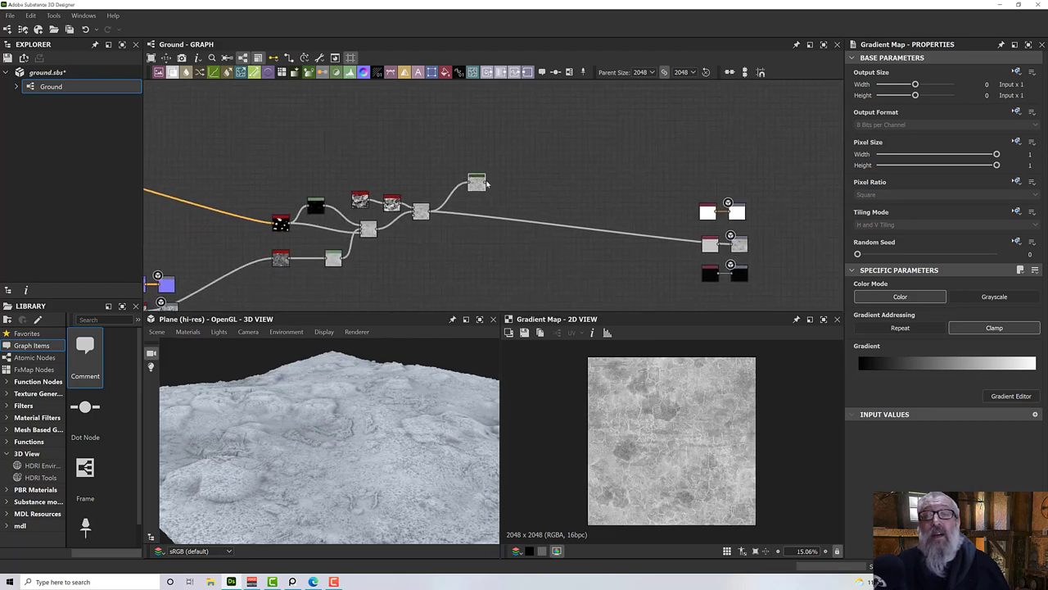
{"action": "left_click_drag", "start_coordinate": [486, 183], "coordinate": [741, 214]}
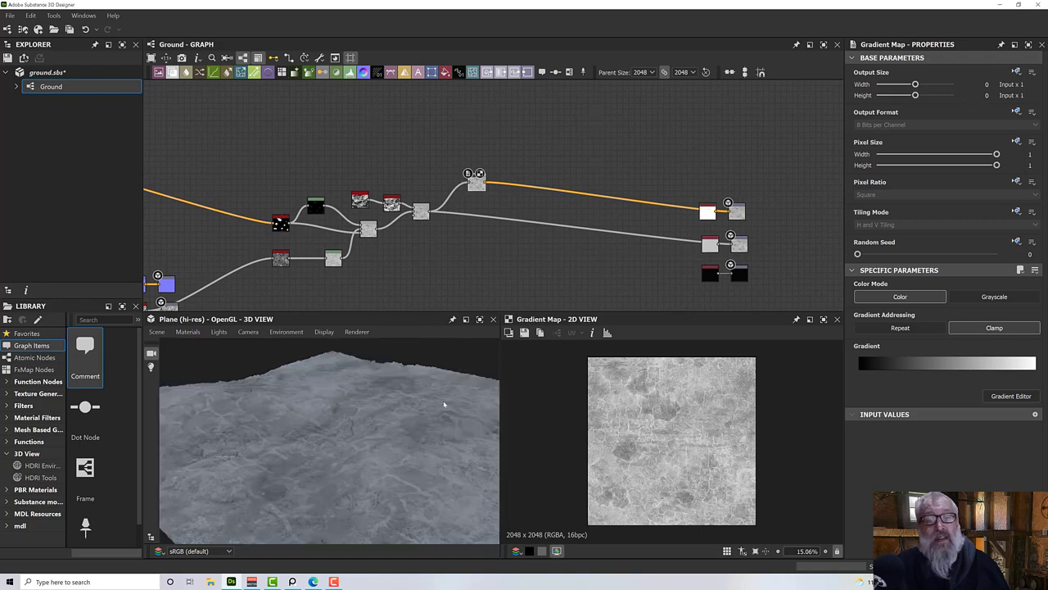
{"action": "scroll", "coordinate": [405, 438], "scroll_direction": "up", "scroll_amount": 6}
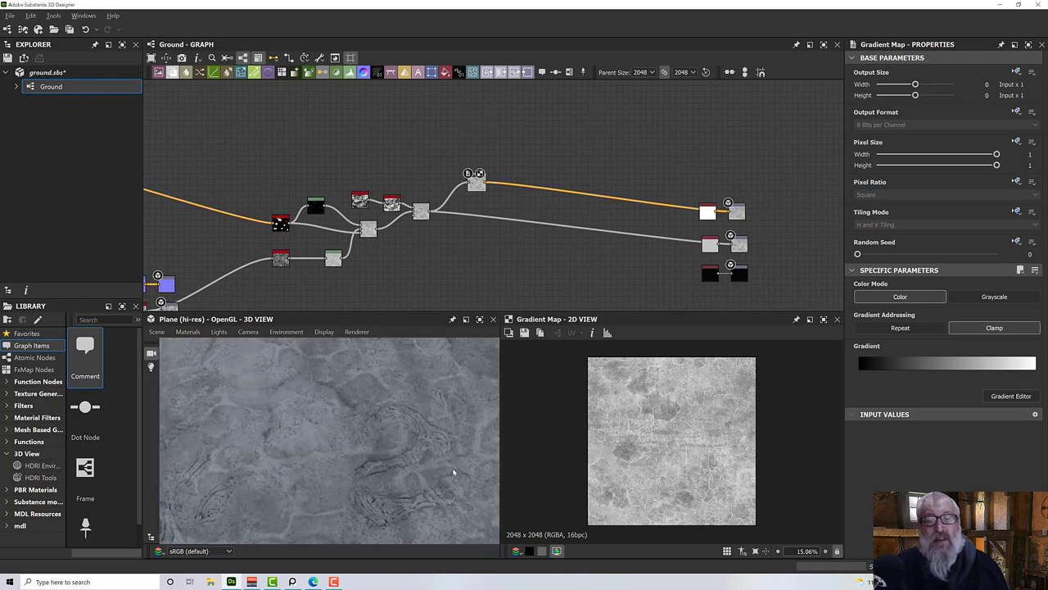
{"action": "left_click_drag", "start_coordinate": [395, 513], "coordinate": [379, 508]}
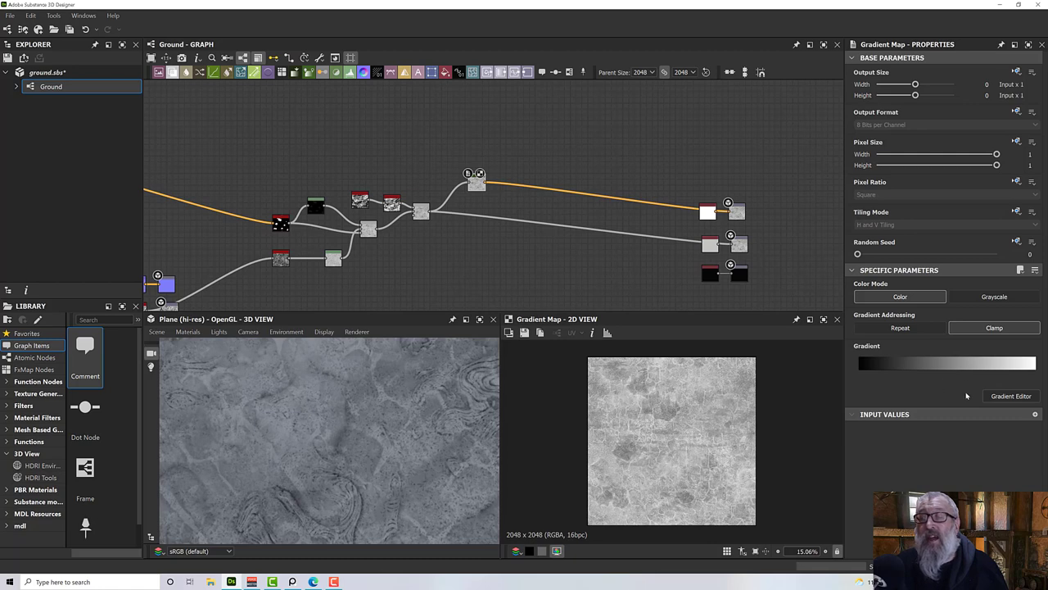
Step: Open the Gradient Map's Gradient Editor, try an extra key at position 0.333 and remove it
{"action": "left_click", "coordinate": [1008, 397]}
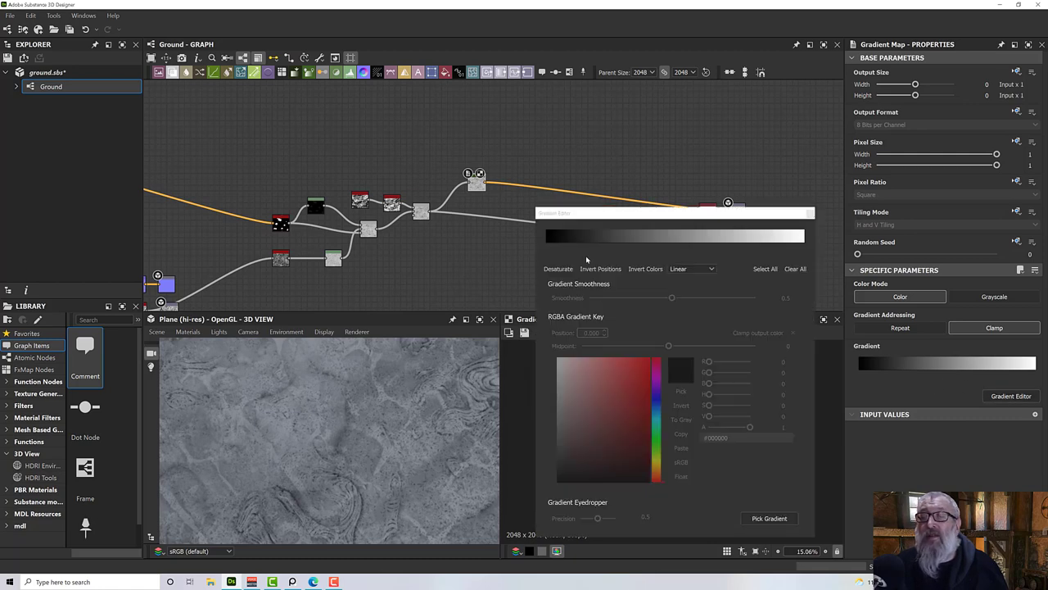
{"action": "left_click", "coordinate": [631, 243]}
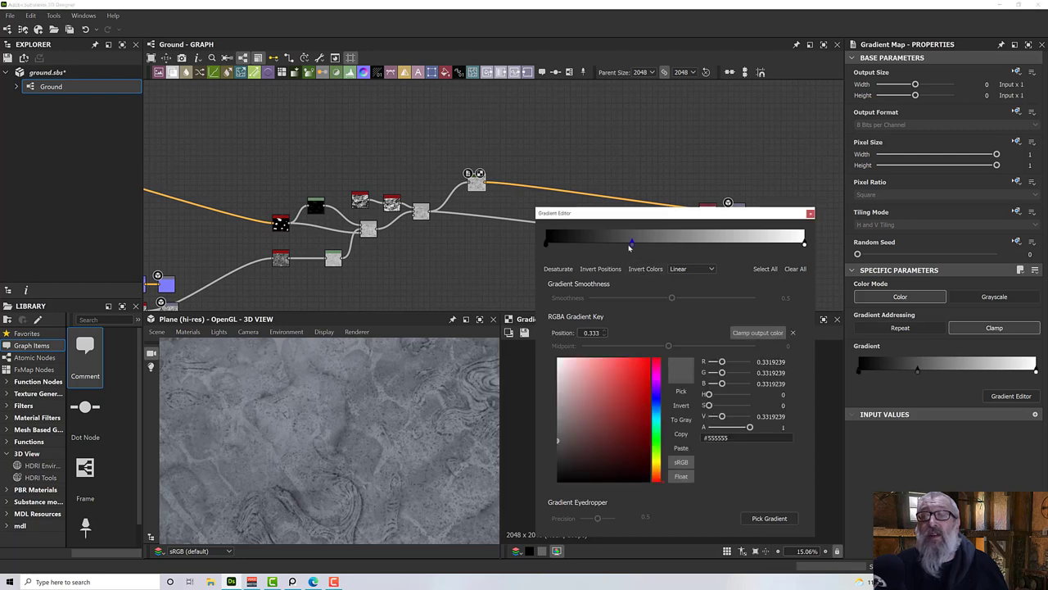
{"action": "key", "text": "Delete"}
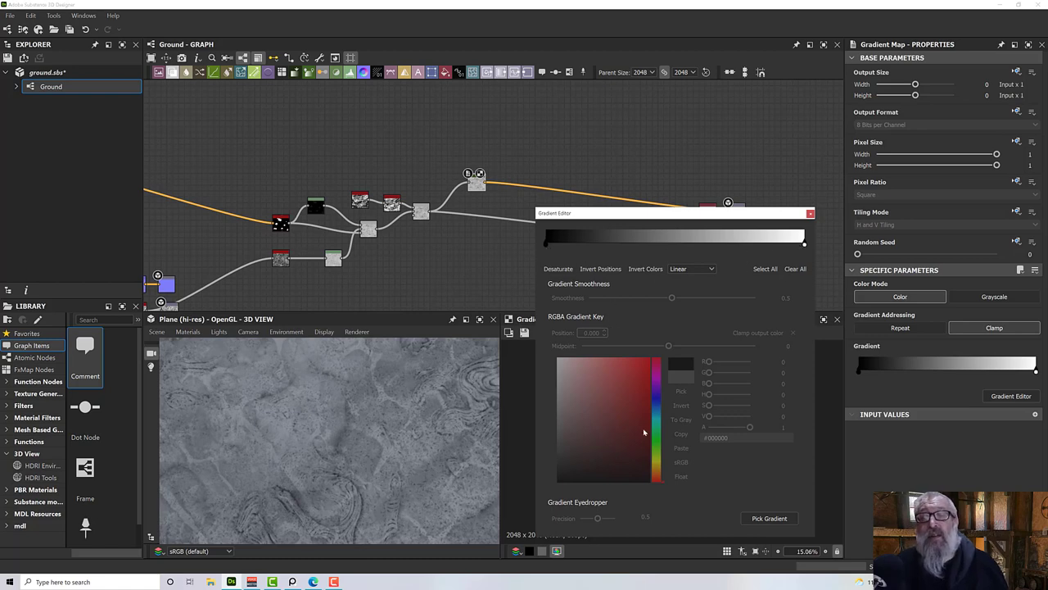
Step: Try recoloring the gradient's black start key to dark red #800000
{"action": "left_click", "coordinate": [545, 244]}
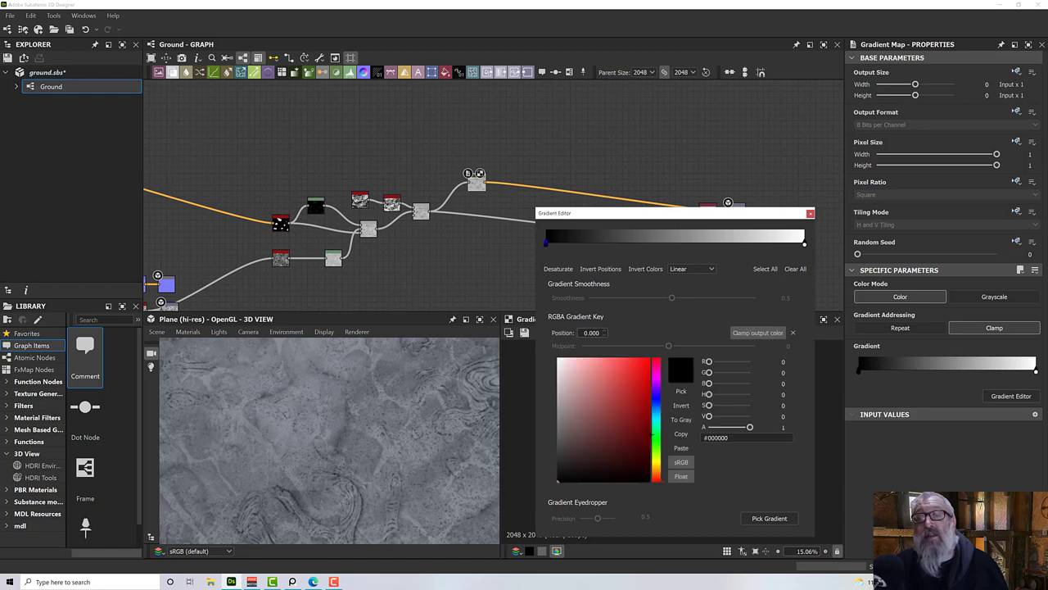
{"action": "left_click", "coordinate": [649, 416]}
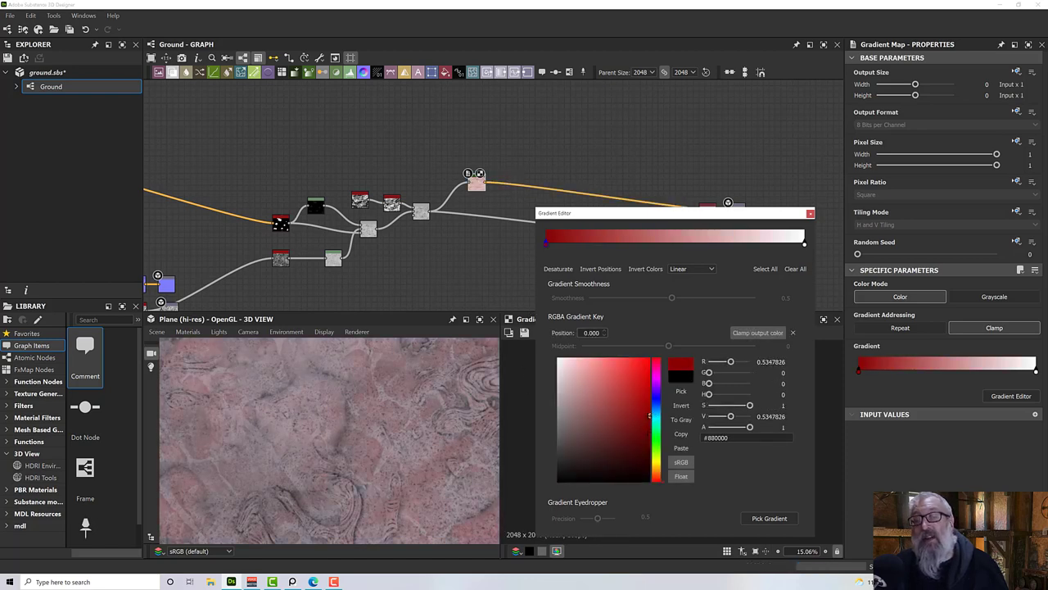
{"action": "left_click_drag", "start_coordinate": [650, 416], "coordinate": [653, 419]}
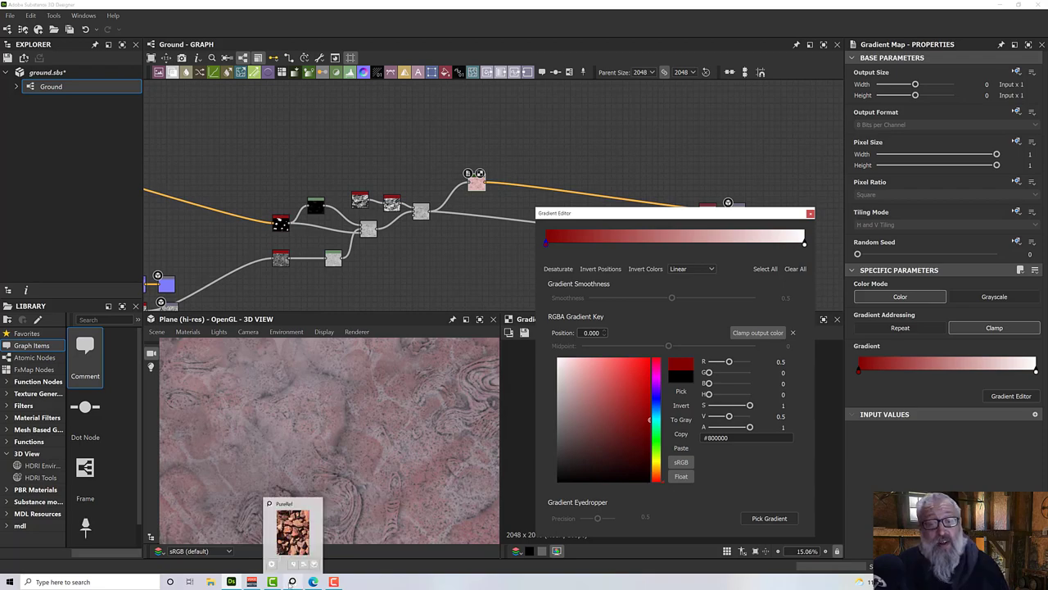
Step: Switch to PureRef and frame the large flat red rock in the reference photo for color sampling
{"action": "left_click", "coordinate": [292, 582]}
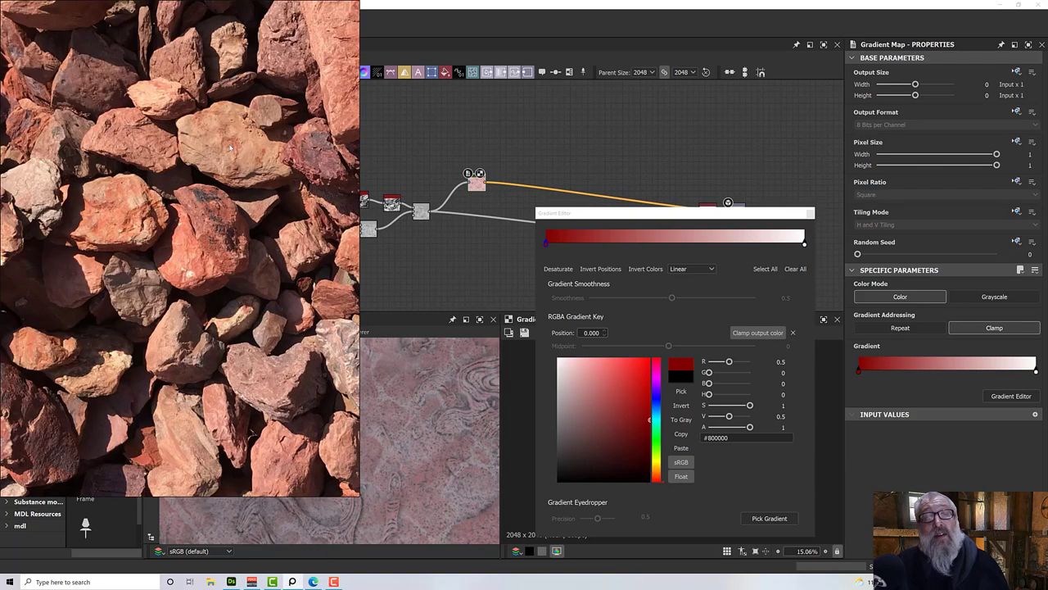
{"action": "left_click_drag", "start_coordinate": [230, 148], "coordinate": [235, 244]}
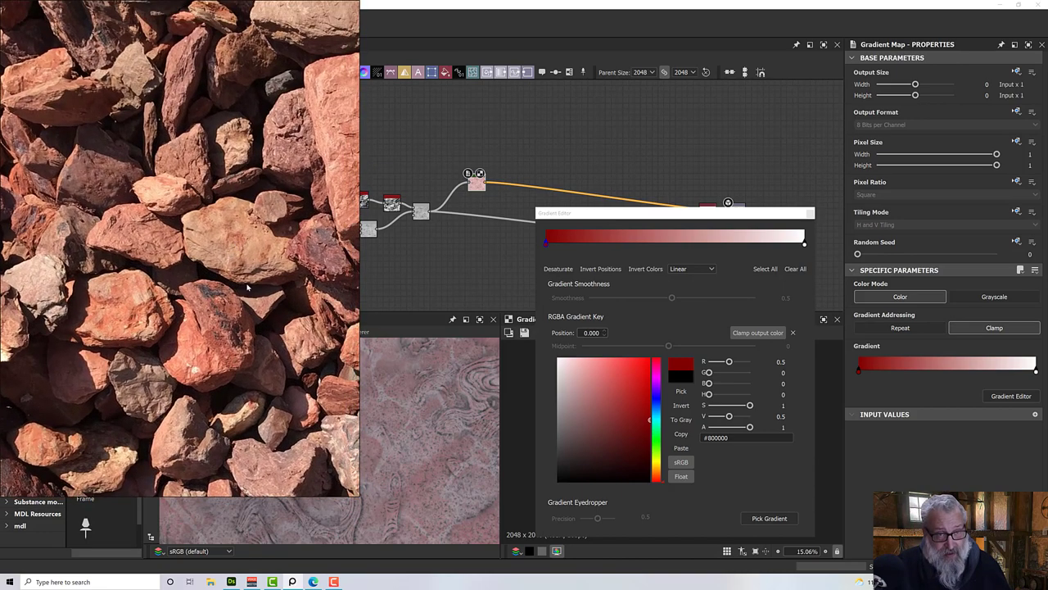
{"action": "left_click_drag", "start_coordinate": [247, 287], "coordinate": [220, 418]}
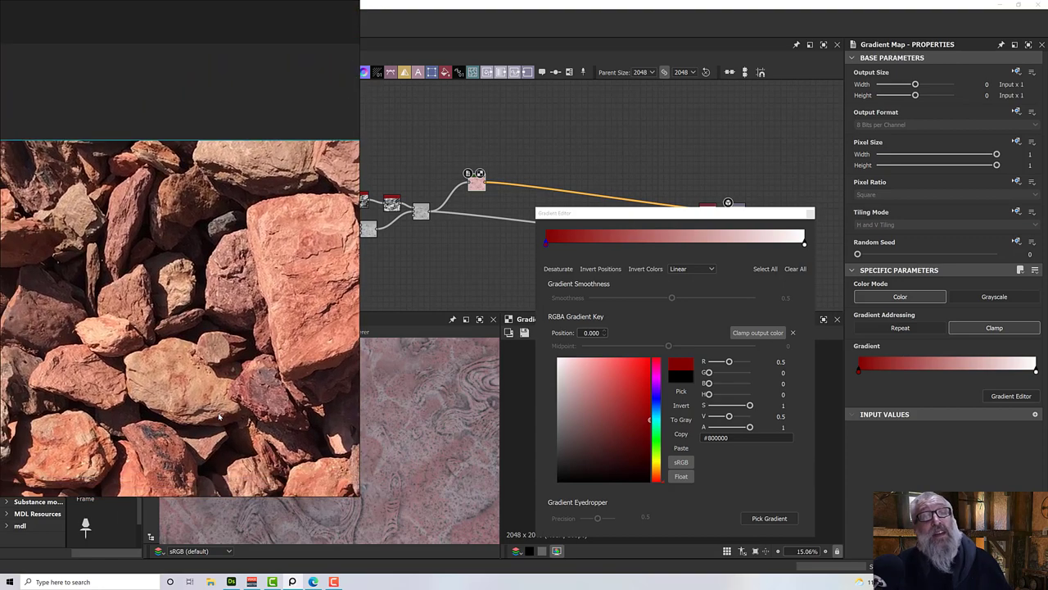
{"action": "scroll", "coordinate": [215, 412], "scroll_direction": "up", "scroll_amount": 3}
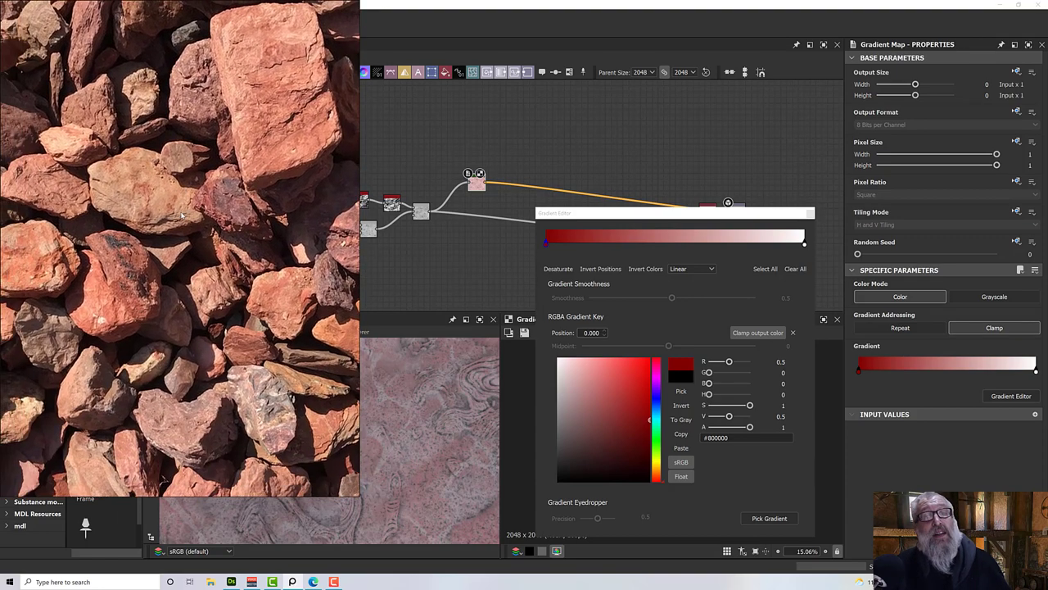
Step: Pick a gradient down the large flat red rock and inspect the colored ground from several angles in 3D
{"action": "left_click", "coordinate": [766, 519]}
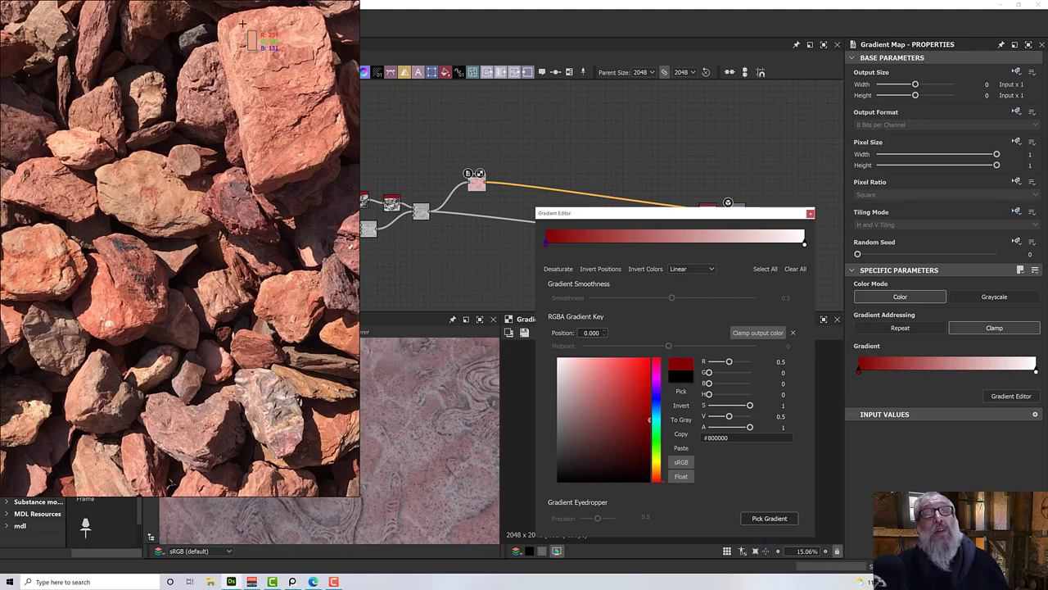
{"action": "left_click_drag", "start_coordinate": [243, 23], "coordinate": [276, 149]}
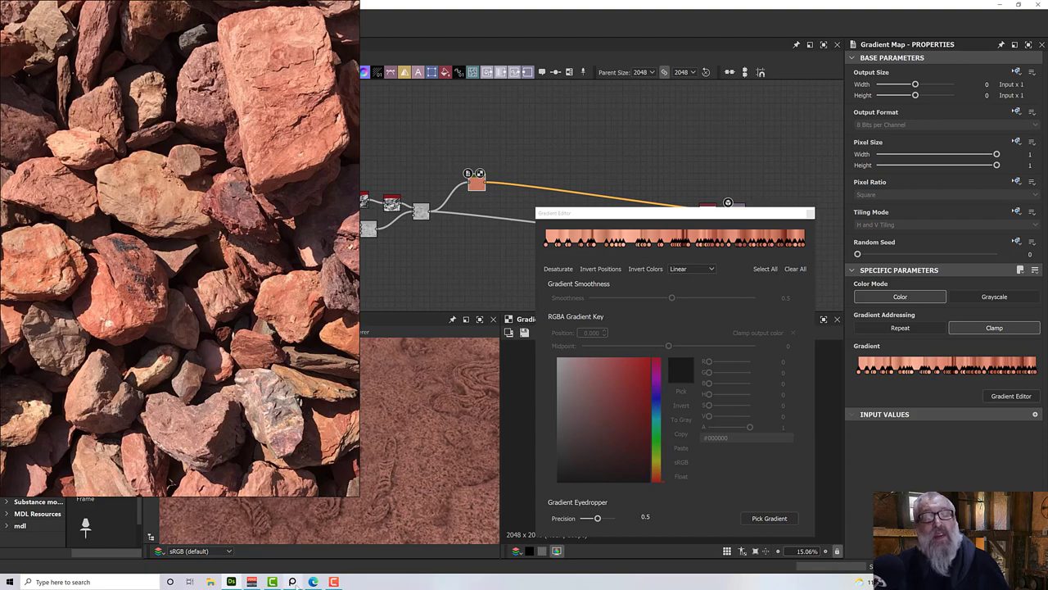
{"action": "left_click", "coordinate": [231, 581]}
{"action": "left_click_drag", "start_coordinate": [348, 512], "coordinate": [369, 468]}
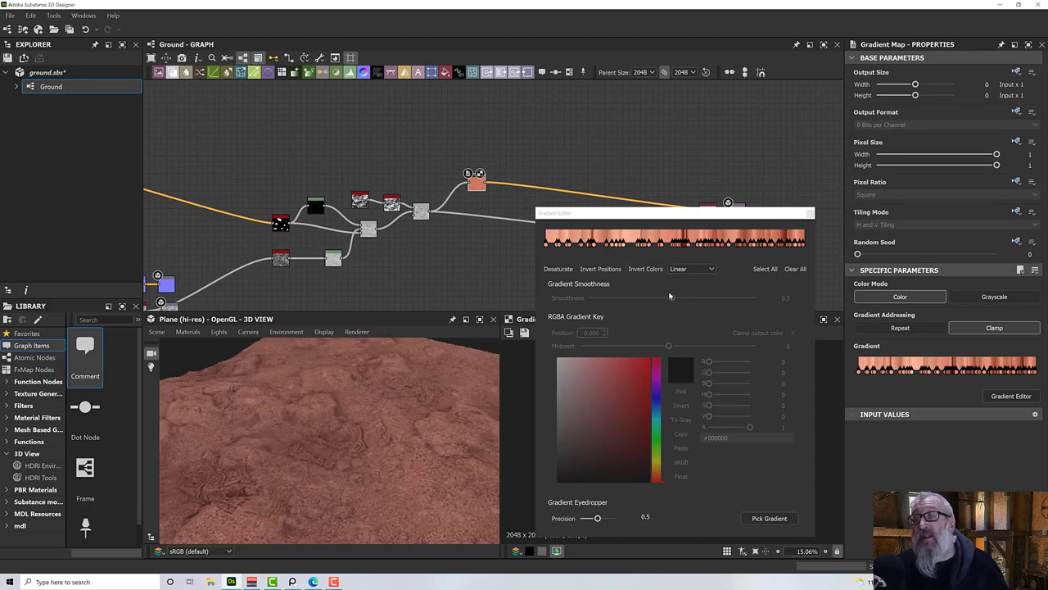
{"action": "left_click_drag", "start_coordinate": [335, 433], "coordinate": [394, 481]}
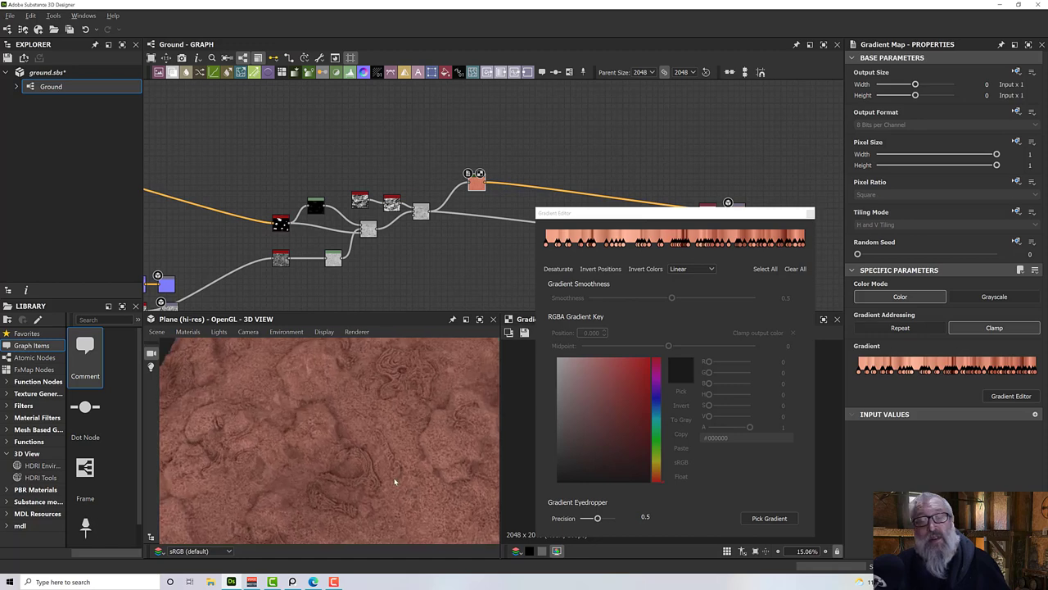
{"action": "left_click_drag", "start_coordinate": [453, 414], "coordinate": [414, 348]}
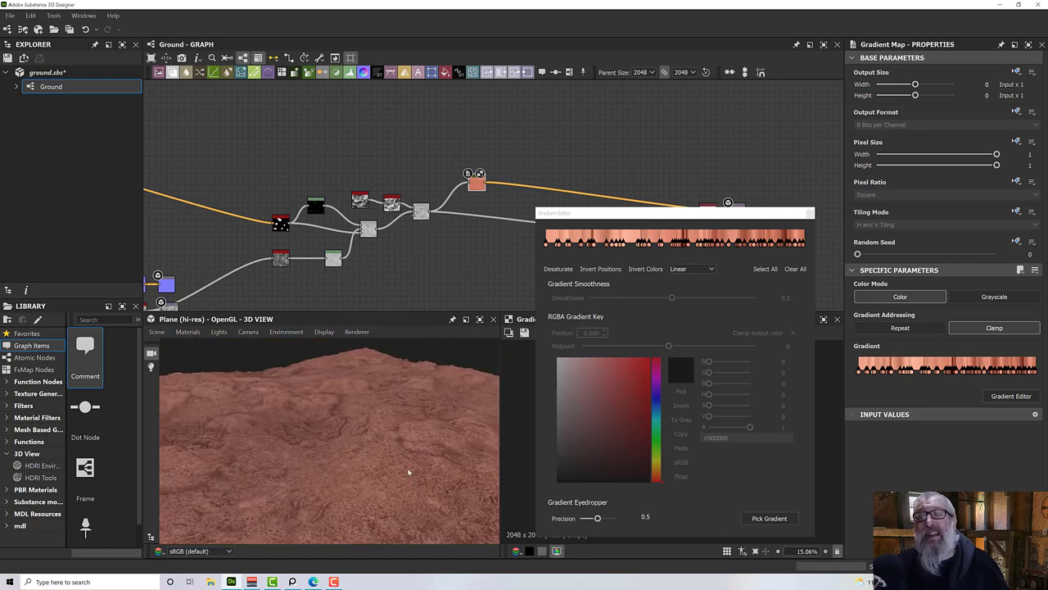
Step: Set the Gradient Eyedropper precision to 0.11, resample the large flat red rock, and inspect the ground in 3D
{"action": "left_click", "coordinate": [292, 581]}
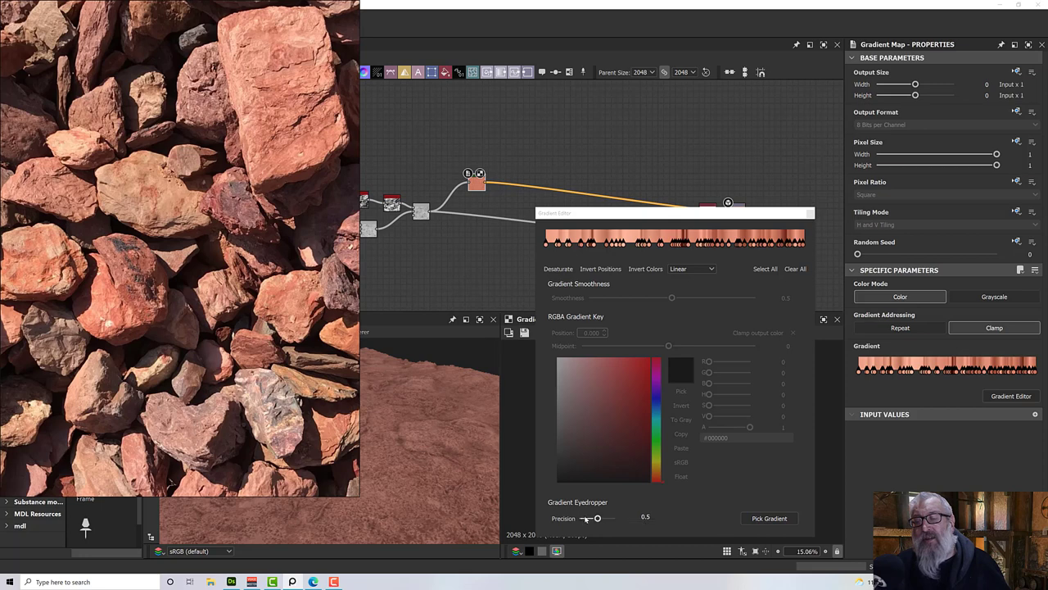
{"action": "left_click_drag", "start_coordinate": [597, 518], "coordinate": [584, 518]}
{"action": "left_click", "coordinate": [753, 521]}
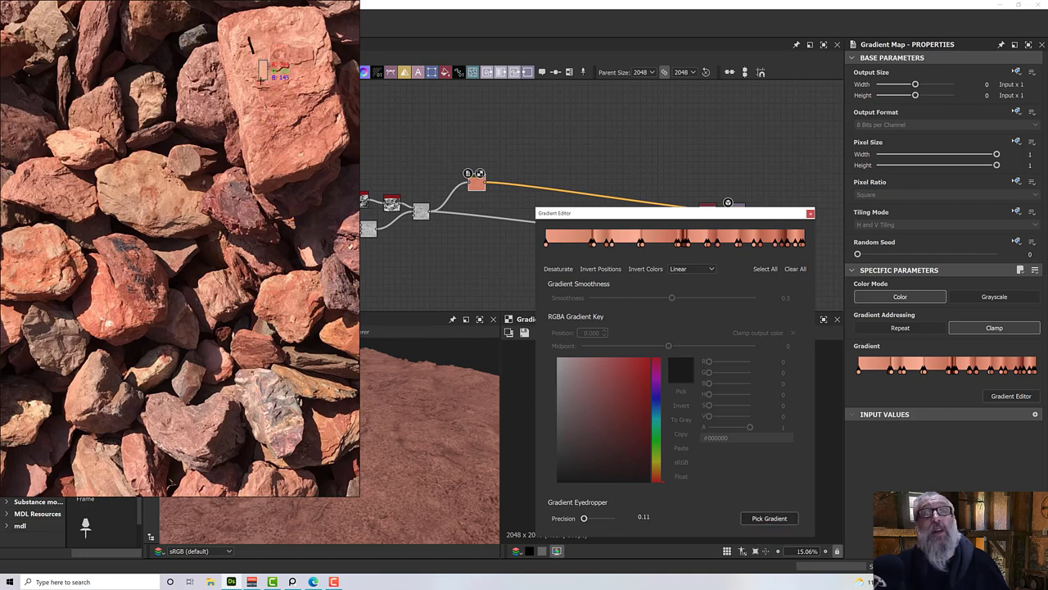
{"action": "left_click_drag", "start_coordinate": [262, 72], "coordinate": [305, 170]}
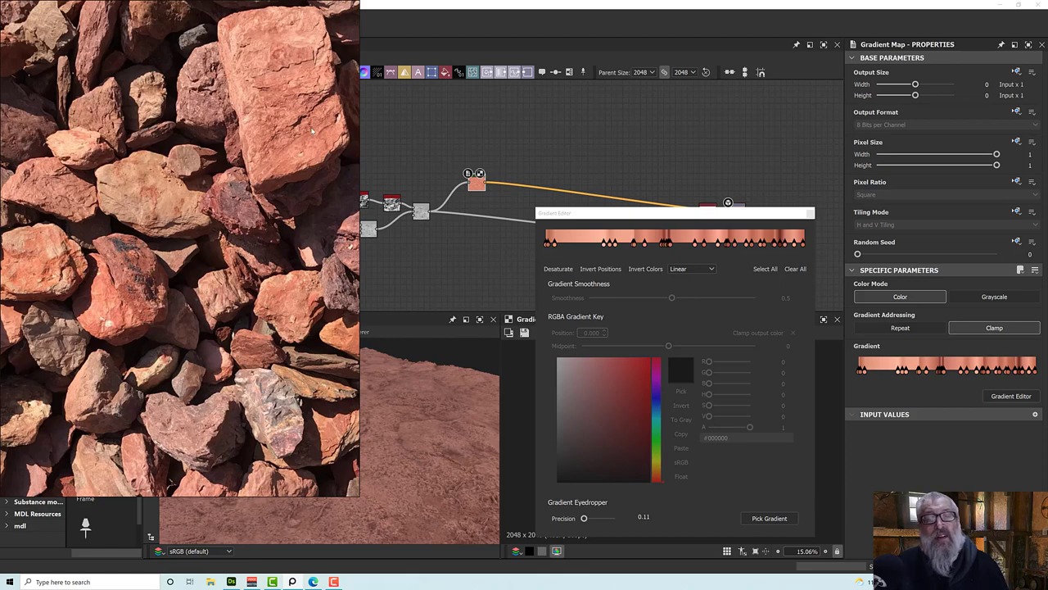
{"action": "left_click", "coordinate": [332, 581]}
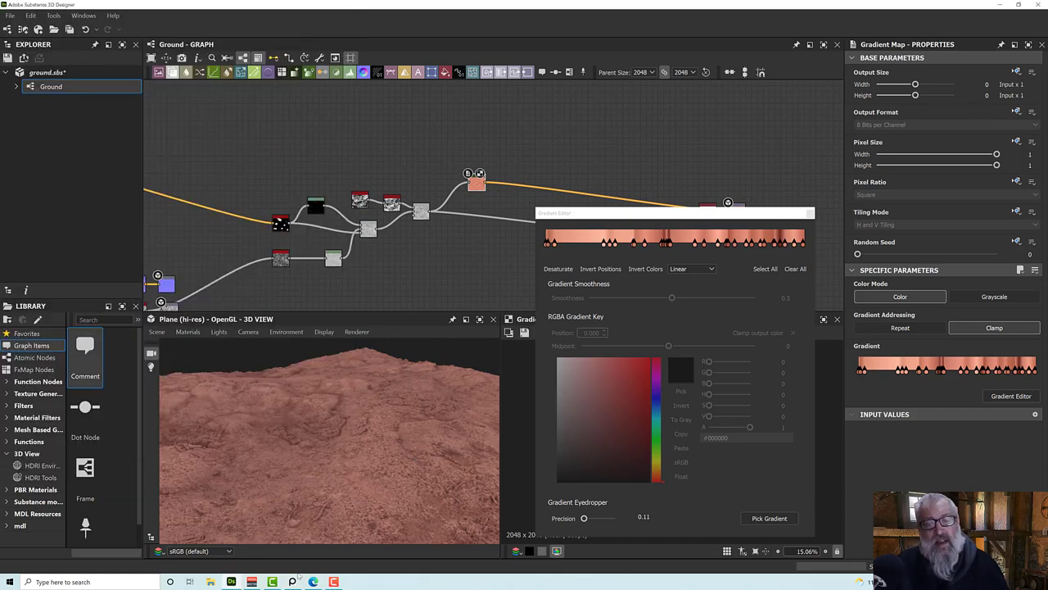
{"action": "left_click_drag", "start_coordinate": [298, 492], "coordinate": [332, 512]}
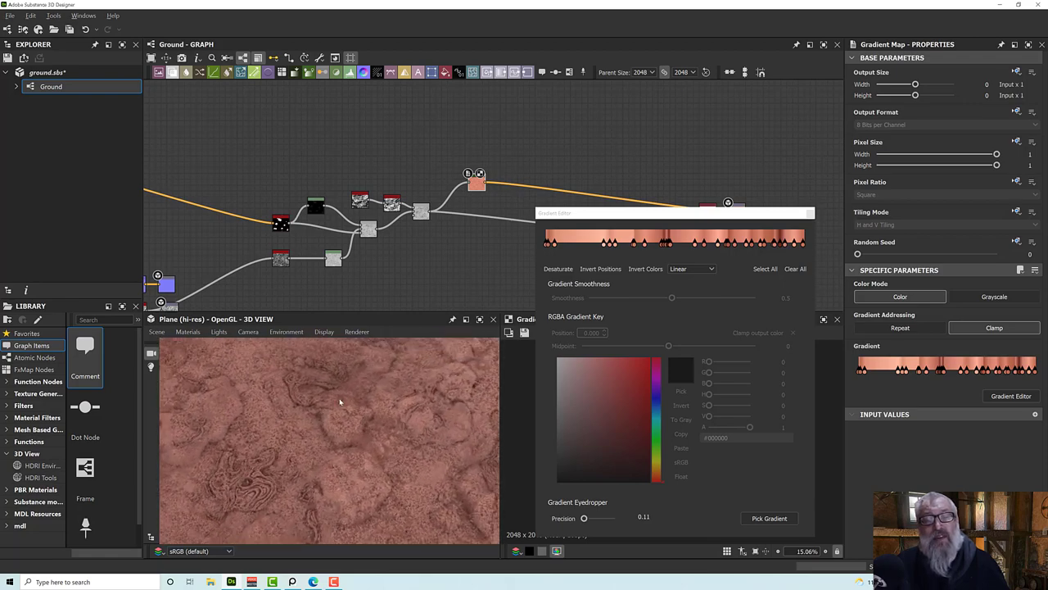
{"action": "key", "text": "alt"}
{"action": "left_click_drag", "start_coordinate": [363, 425], "coordinate": [408, 370]}
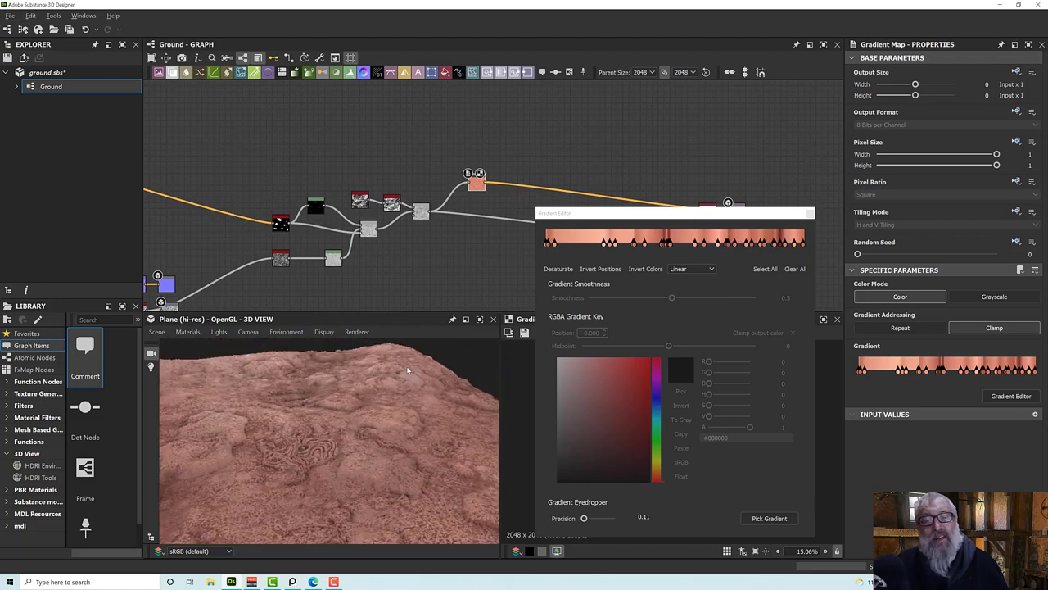
Step: Try picking the gradient from the purplish-grey rock in the lower part of the reference and check the surface
{"action": "left_click", "coordinate": [292, 582]}
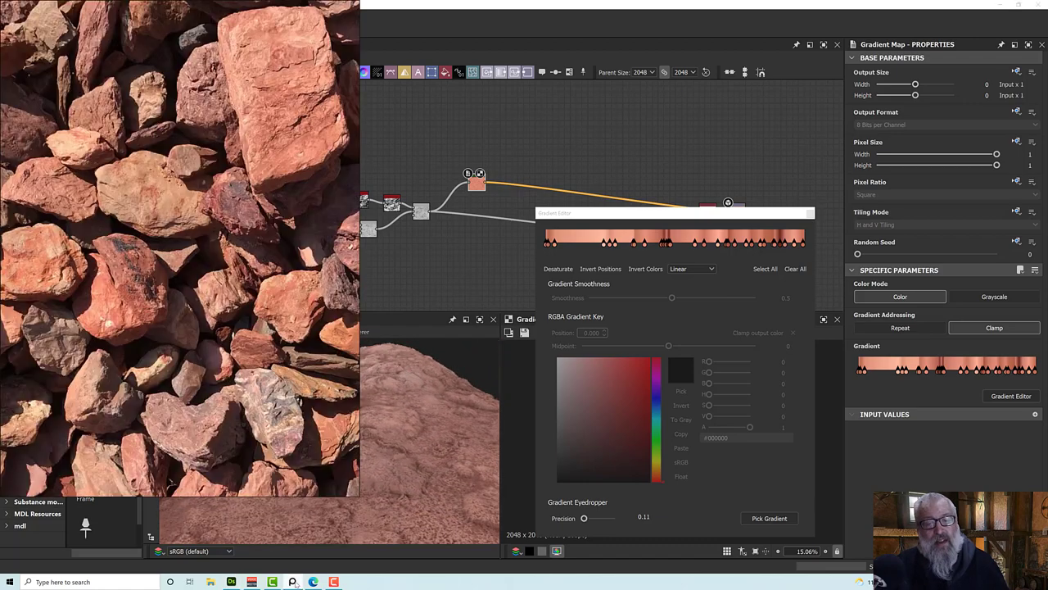
{"action": "left_click", "coordinate": [770, 518]}
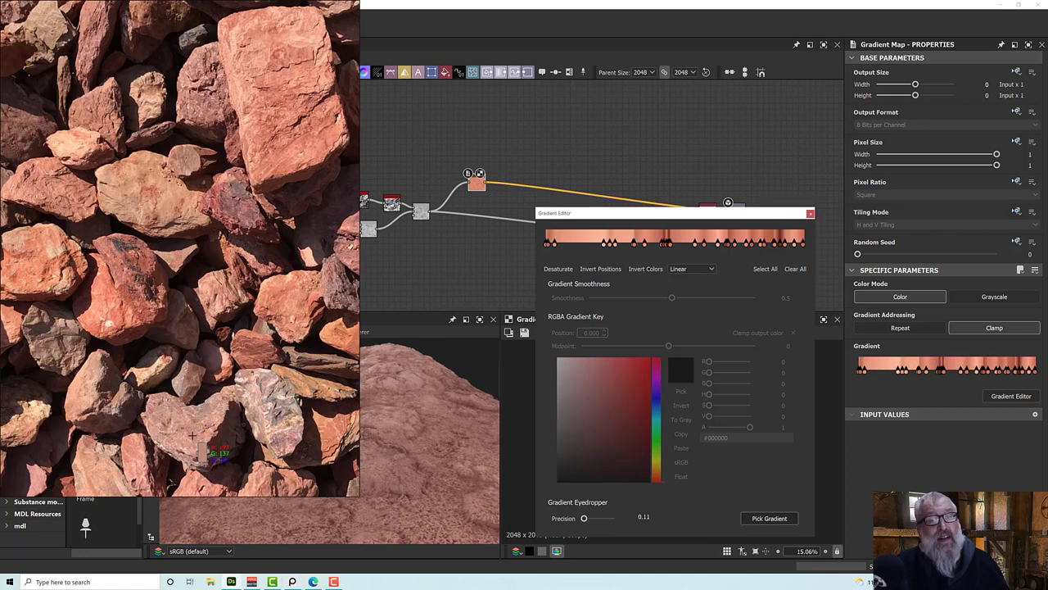
{"action": "left_click_drag", "start_coordinate": [175, 415], "coordinate": [207, 435]}
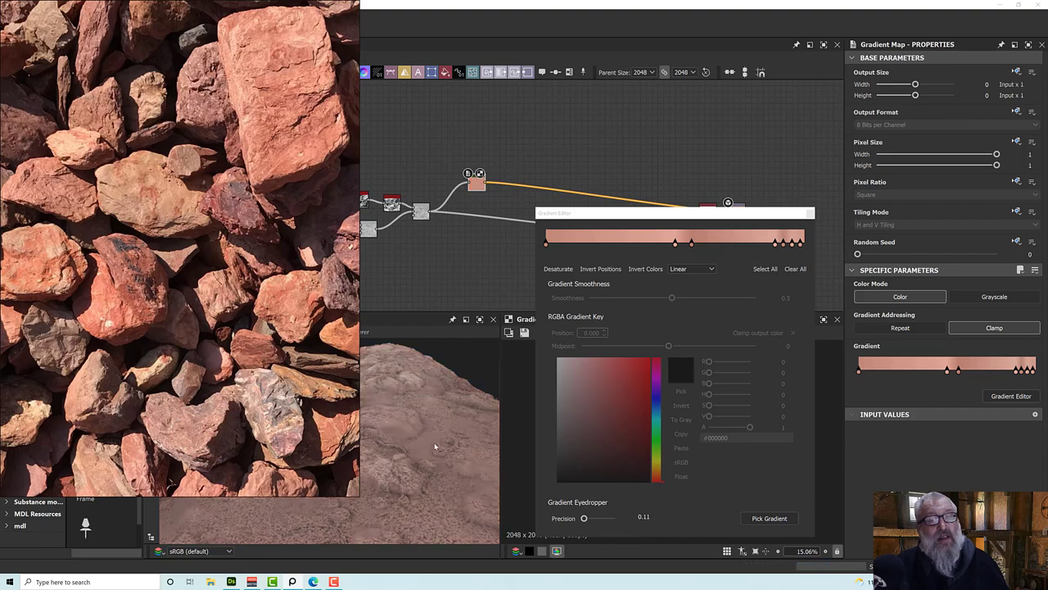
{"action": "left_click_drag", "start_coordinate": [404, 391], "coordinate": [472, 416]}
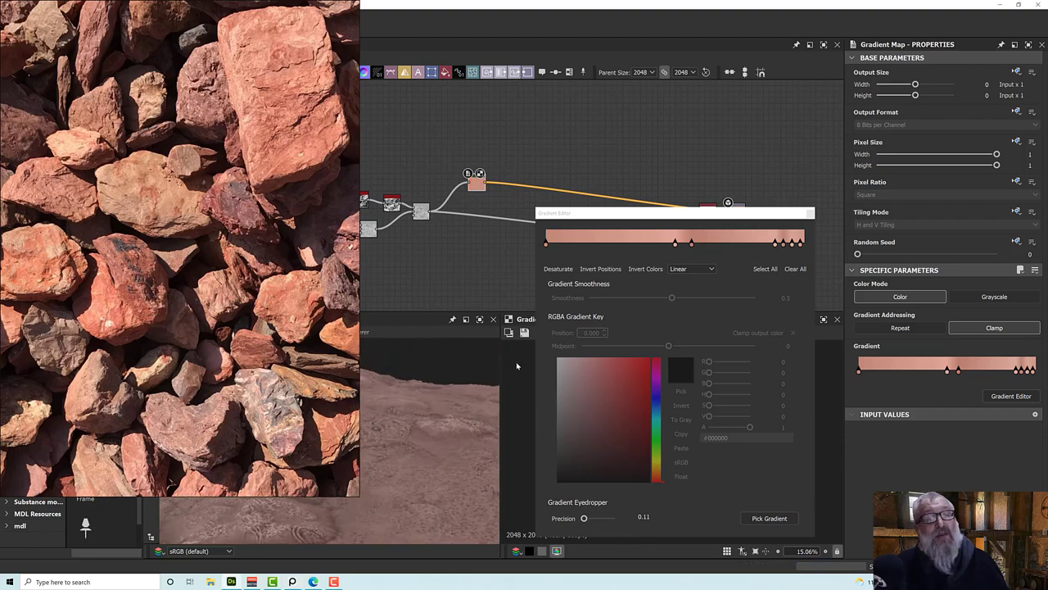
Step: Pick the gradient across the tan rock in the reference photo and inspect the whole ground surface in 3D
{"action": "left_click", "coordinate": [770, 518]}
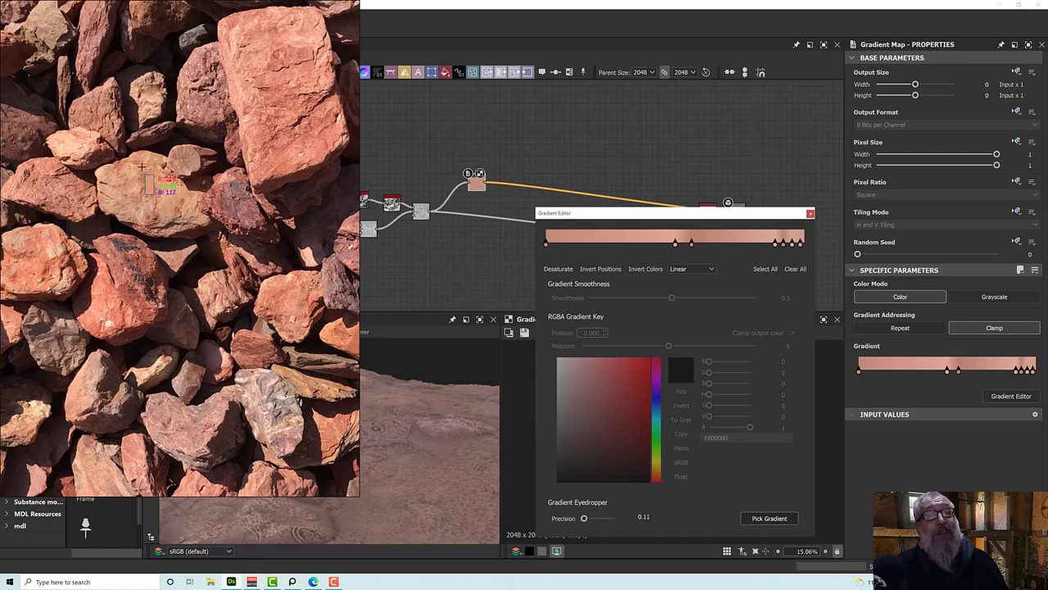
{"action": "left_click_drag", "start_coordinate": [144, 165], "coordinate": [146, 223]}
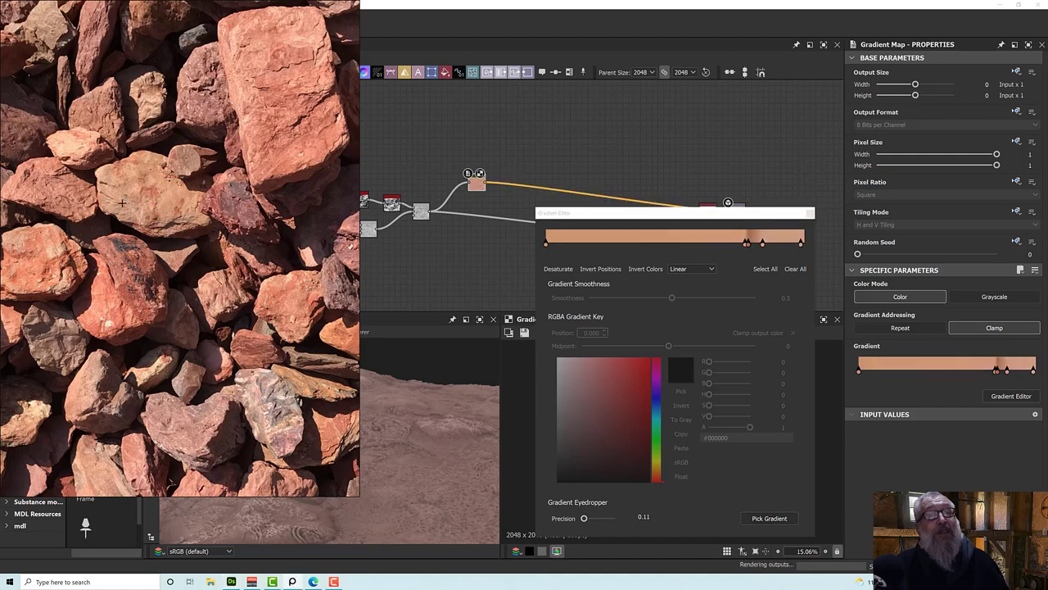
{"action": "left_click_drag", "start_coordinate": [404, 402], "coordinate": [360, 363]}
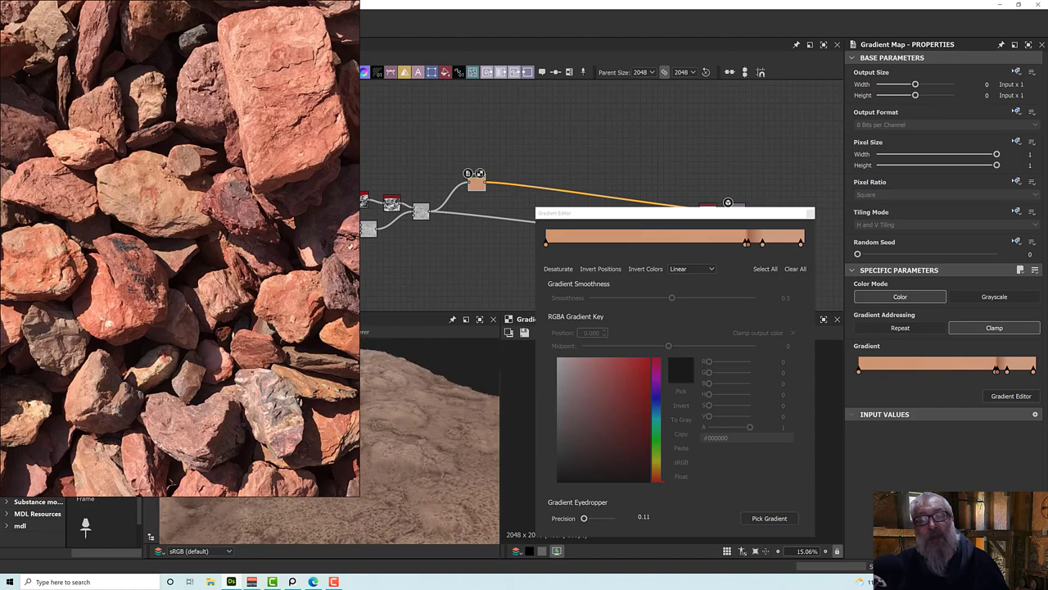
{"action": "left_click", "coordinate": [293, 582]}
{"action": "left_click_drag", "start_coordinate": [344, 459], "coordinate": [278, 500]}
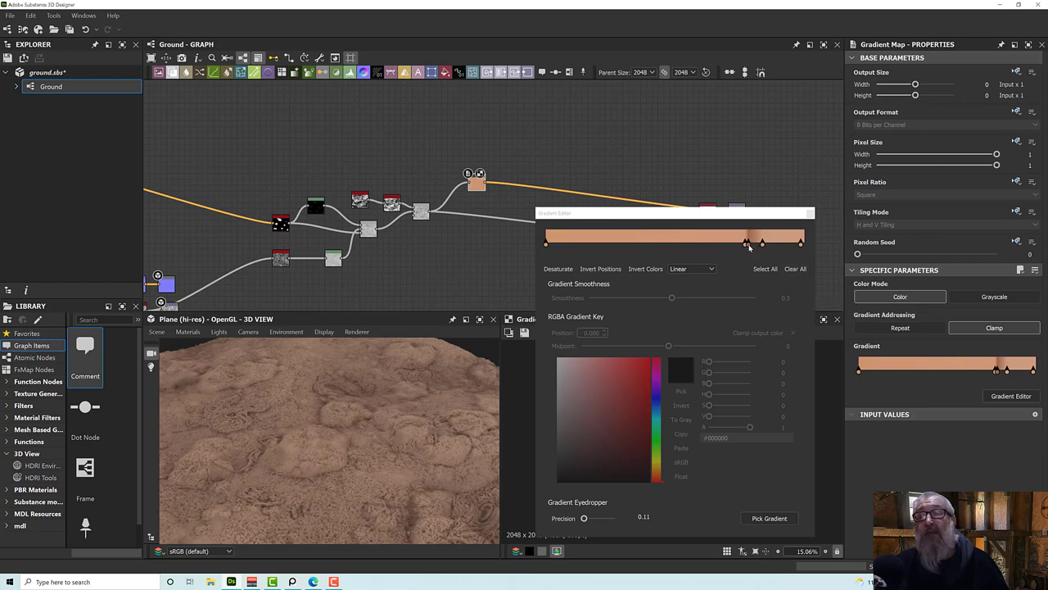
Step: Move the dark brown gradient key to position 0.000 and place the light tan start key roughly a quarter of the way along
{"action": "left_click_drag", "start_coordinate": [747, 244], "coordinate": [609, 243]}
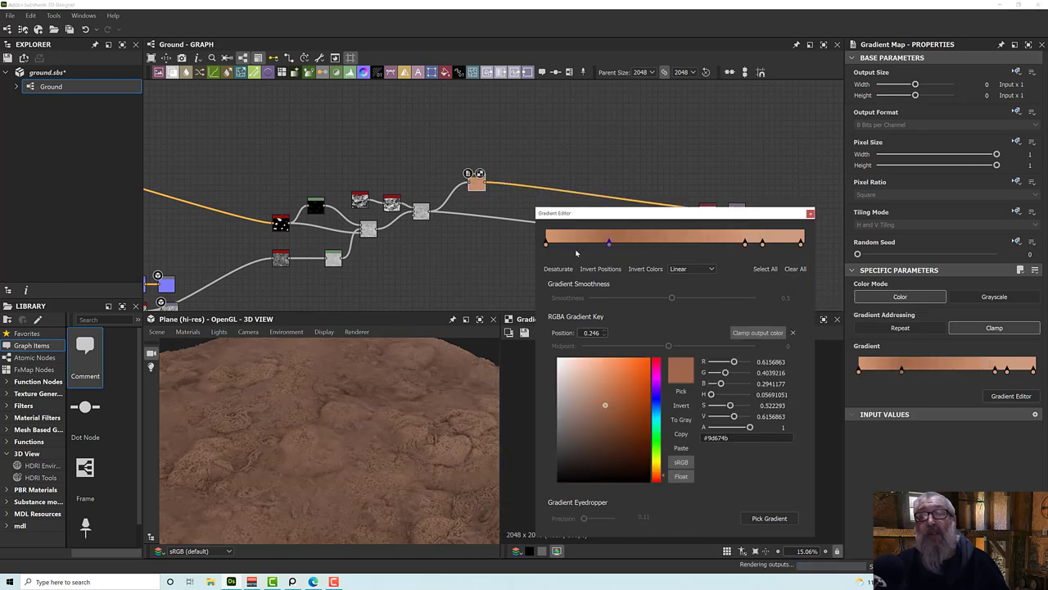
{"action": "left_click", "coordinate": [661, 239]}
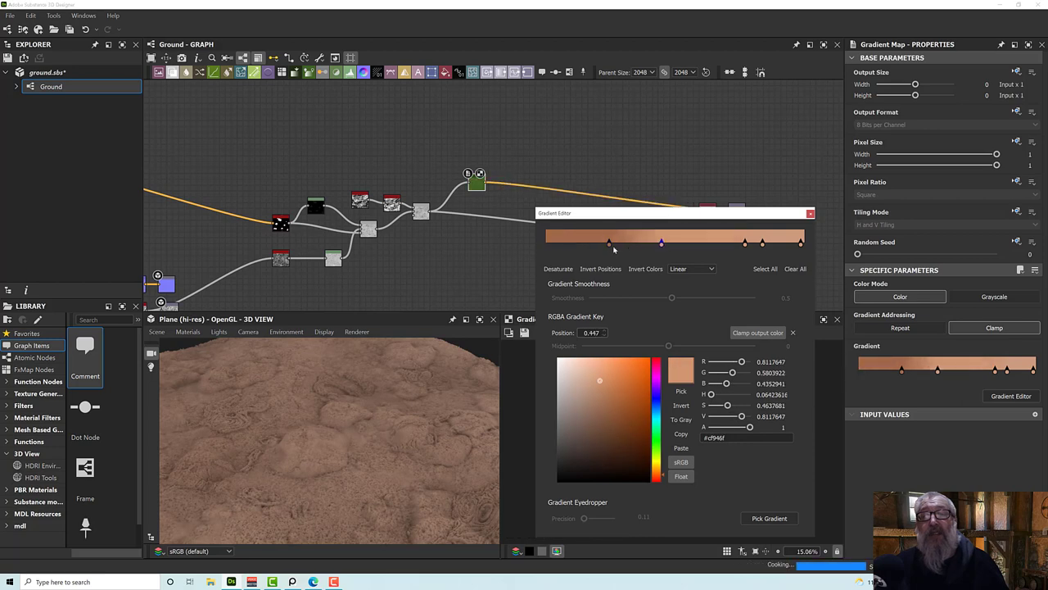
{"action": "left_click_drag", "start_coordinate": [610, 244], "coordinate": [500, 258]}
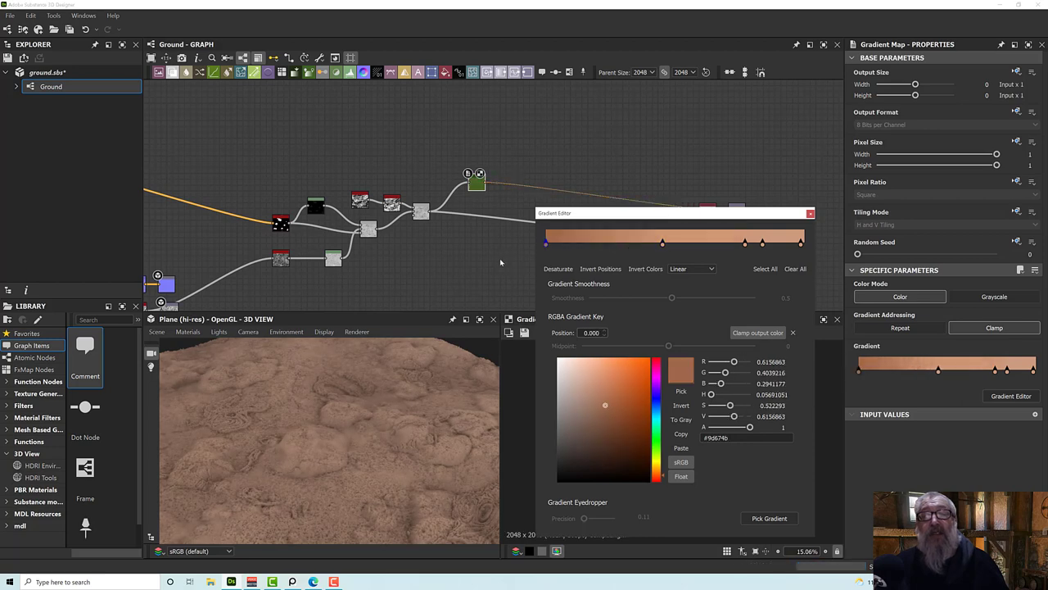
{"action": "left_click_drag", "start_coordinate": [661, 244], "coordinate": [619, 244]}
Step: Move the light tan gradient key at position 0.770 to 0.604
{"action": "left_click", "coordinate": [718, 247]}
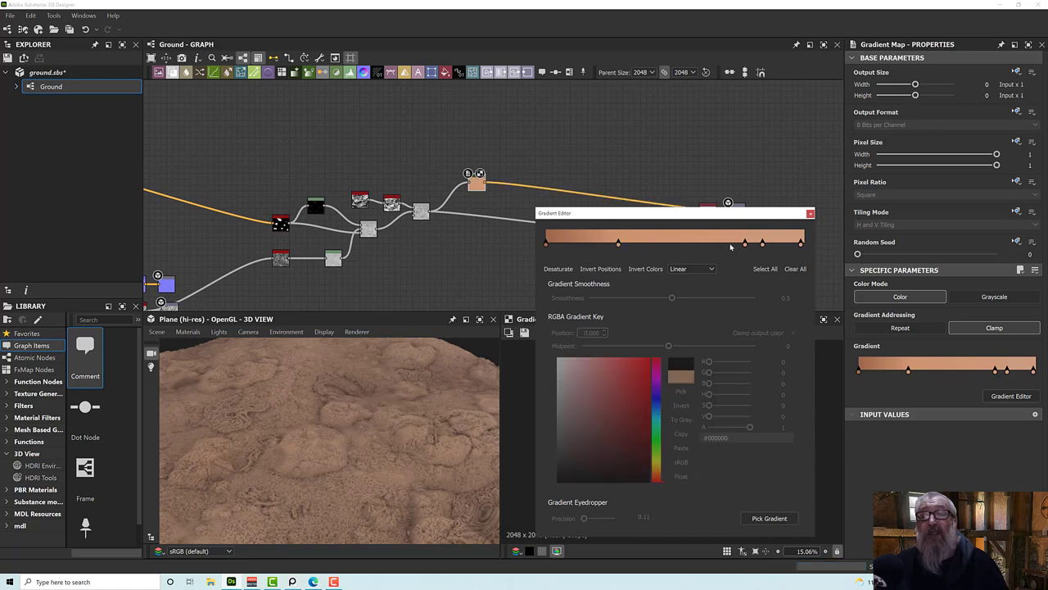
{"action": "left_click", "coordinate": [743, 245]}
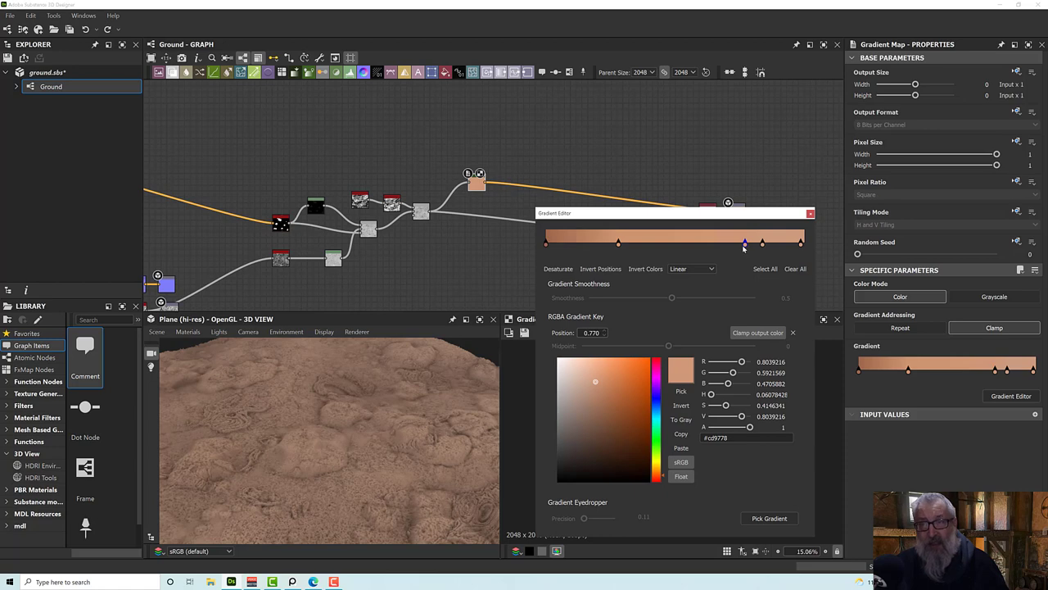
{"action": "left_click_drag", "start_coordinate": [745, 246], "coordinate": [699, 245]}
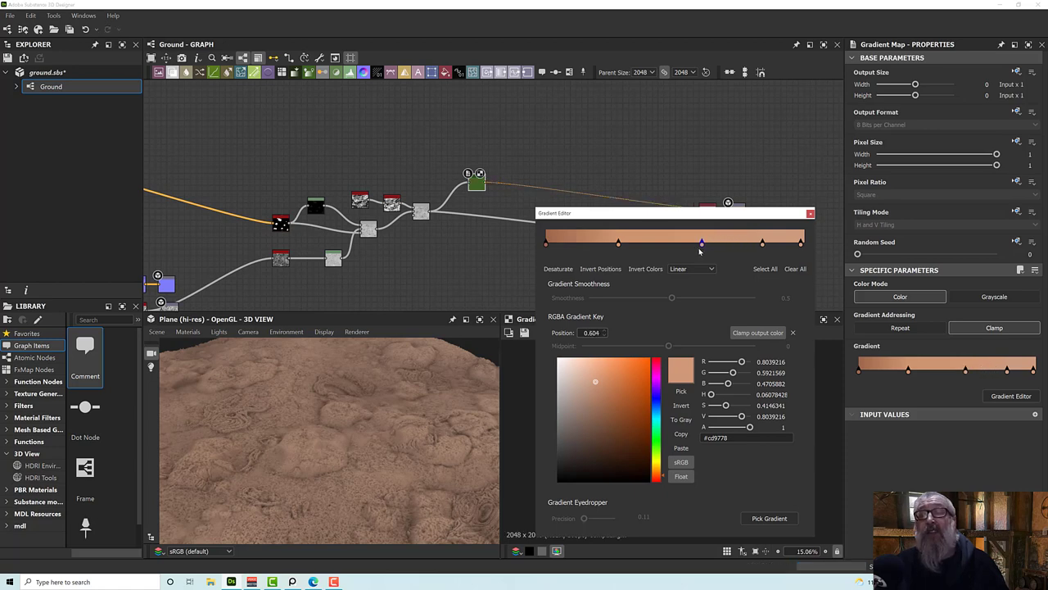
Step: Move the gradient key at position 0.838 back to roughly 0.78 and the last key to 1.000, then check the surface in 3D
{"action": "left_click", "coordinate": [762, 243]}
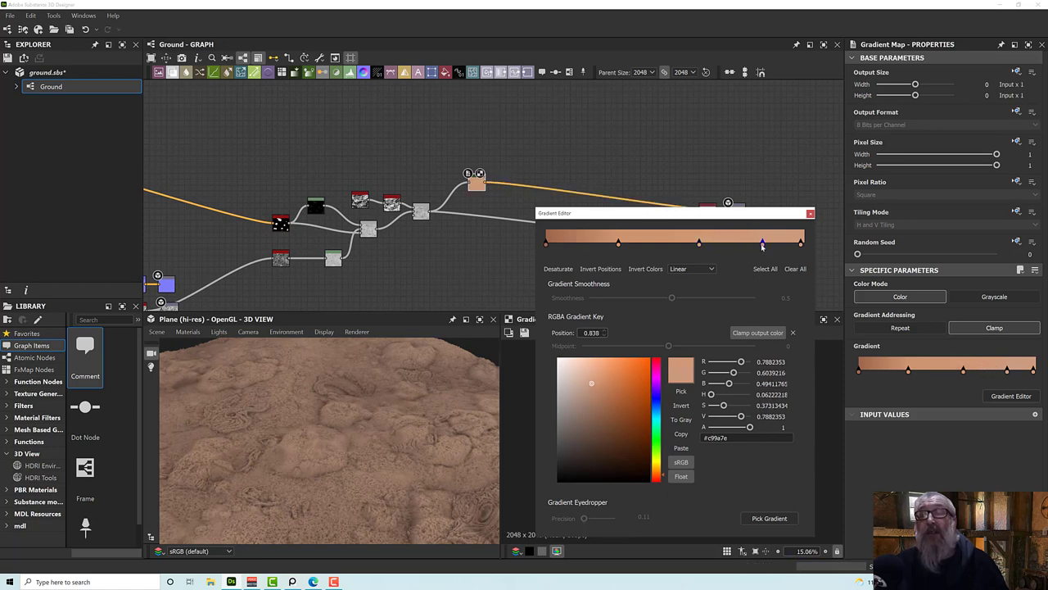
{"action": "mouse_move", "coordinate": [802, 245]}
{"action": "left_mouse_down"}
{"action": "mouse_move", "coordinate": [748, 244]}
{"action": "mouse_move", "coordinate": [818, 252]}
{"action": "left_mouse_up"}
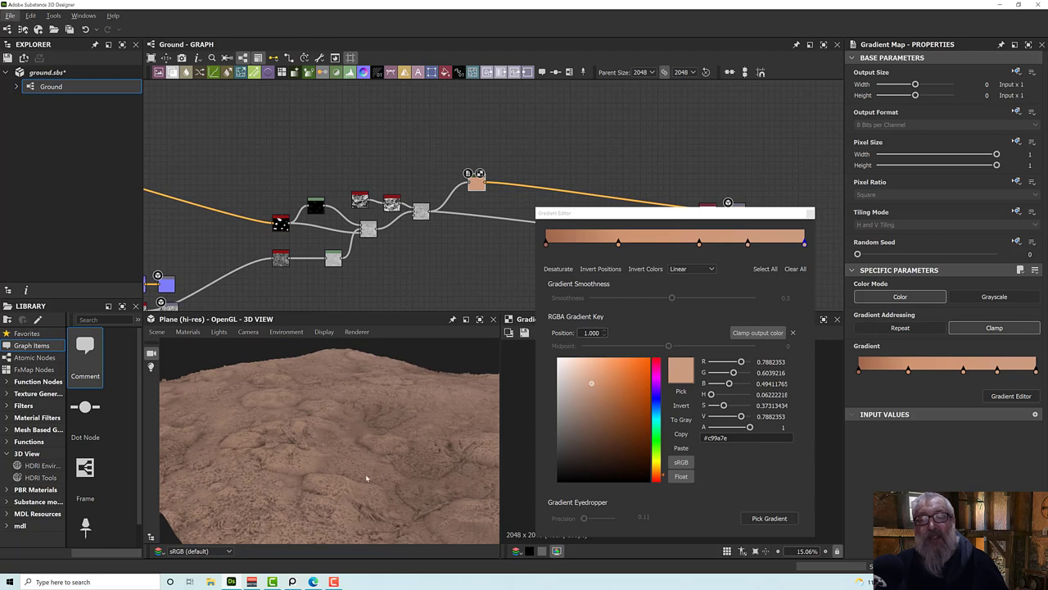
{"action": "left_click_drag", "start_coordinate": [365, 474], "coordinate": [421, 456]}
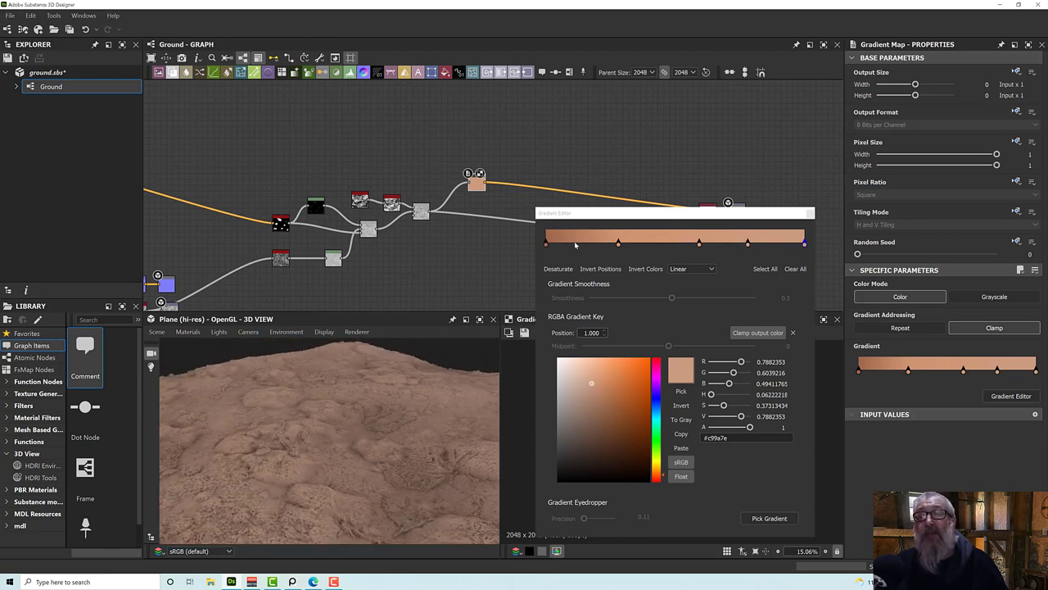
Step: Select all five gradient keys and raise their shared value so the first key becomes #c6825e, checking the surface up close
{"action": "left_click", "coordinate": [544, 241]}
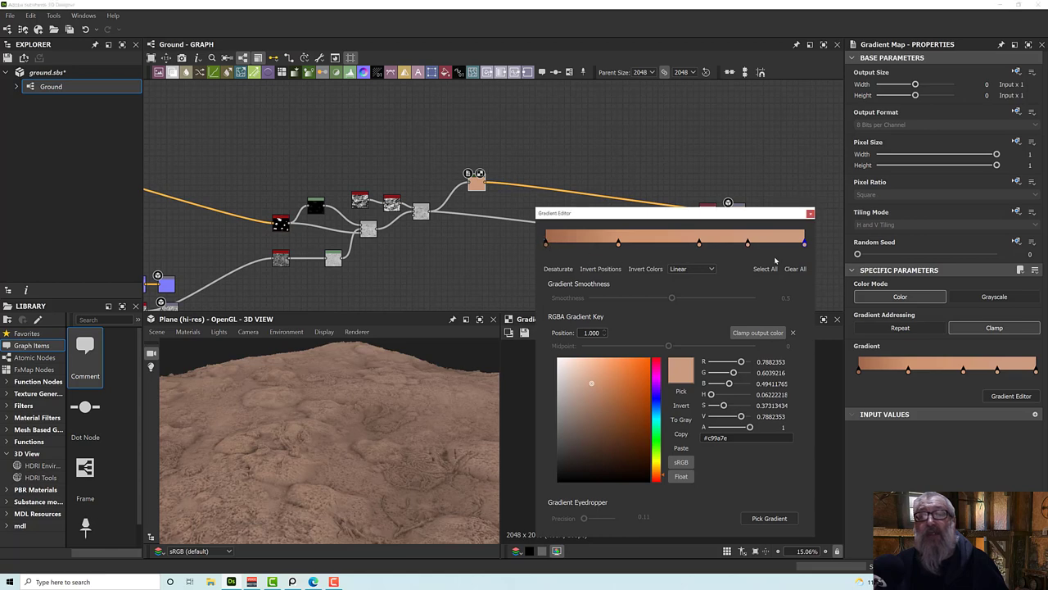
{"action": "left_click_drag", "start_coordinate": [808, 259], "coordinate": [539, 239]}
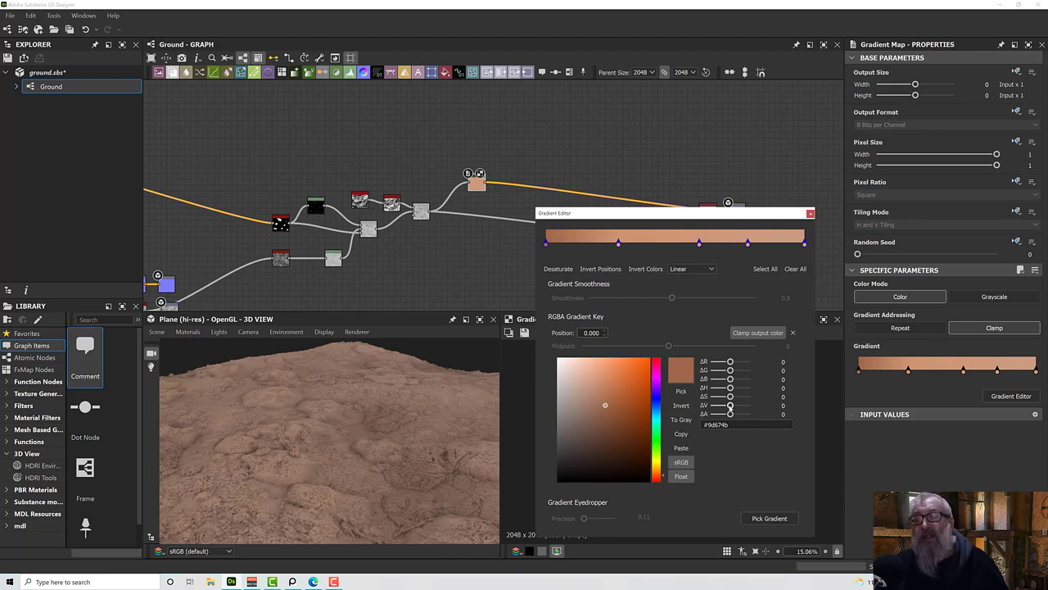
{"action": "left_click_drag", "start_coordinate": [731, 406], "coordinate": [733, 406]}
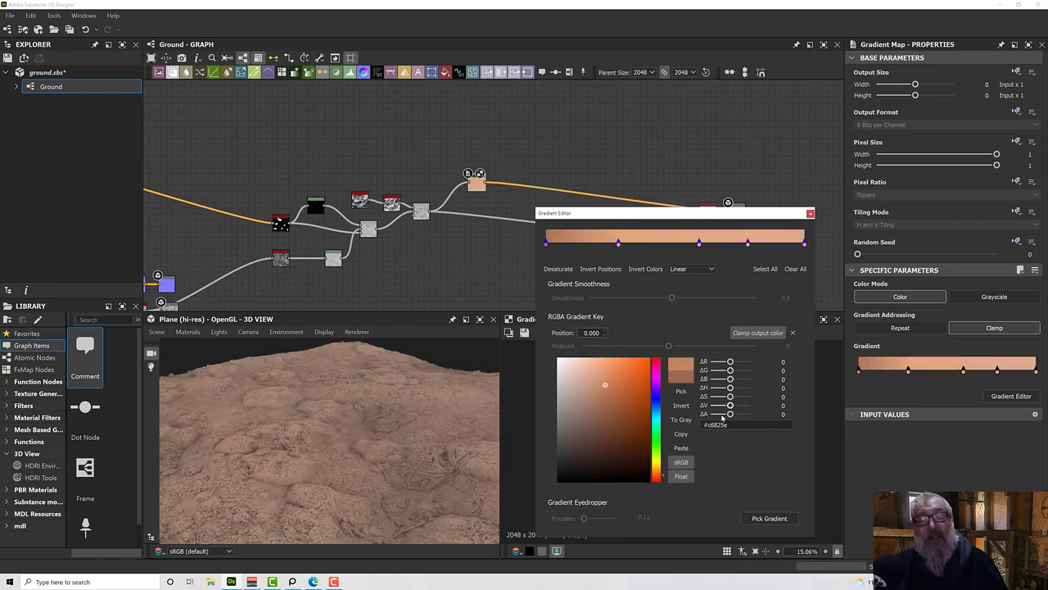
{"action": "left_click_drag", "start_coordinate": [447, 382], "coordinate": [491, 412]}
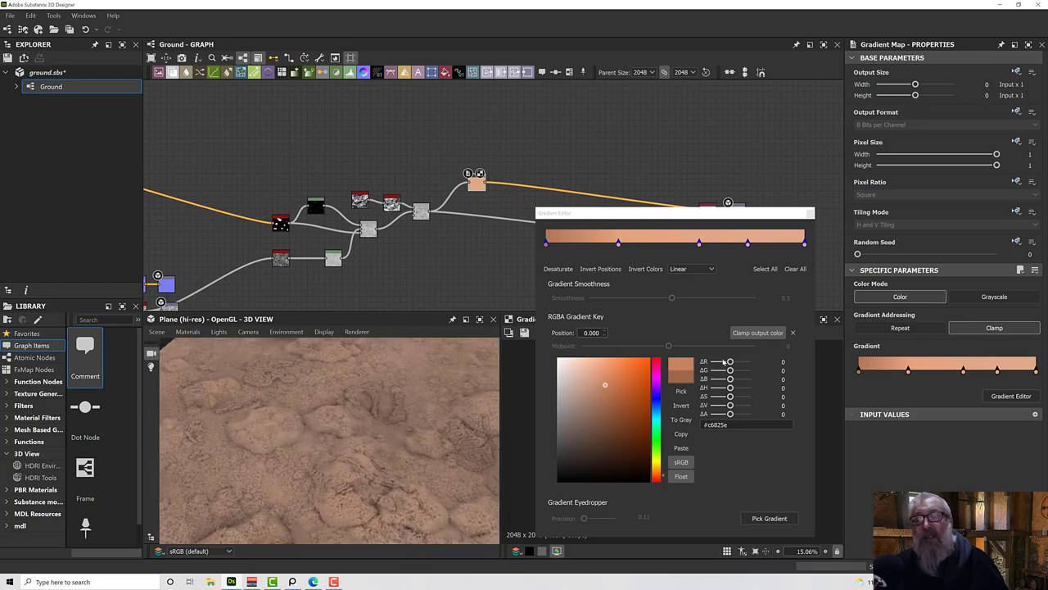
Step: Tone down the five selected keys together until the first key's color is #b17455, and inspect the ground surface in 3D
{"action": "left_click_drag", "start_coordinate": [730, 390], "coordinate": [730, 397]}
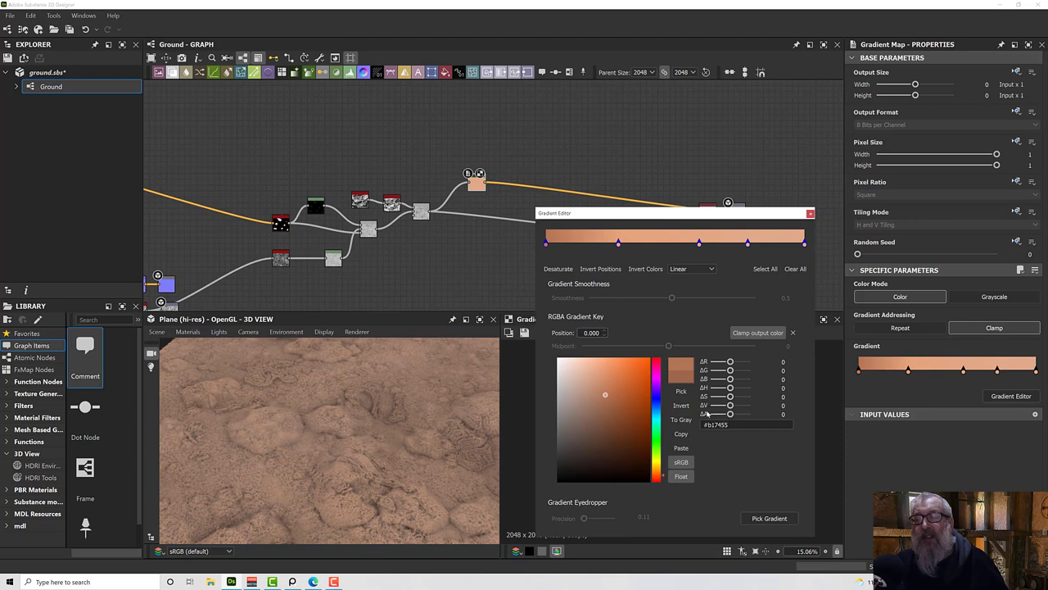
{"action": "mouse_move", "coordinate": [730, 414]}
{"action": "left_mouse_down"}
{"action": "mouse_move", "coordinate": [748, 414]}
{"action": "mouse_move", "coordinate": [730, 414]}
{"action": "left_mouse_up"}
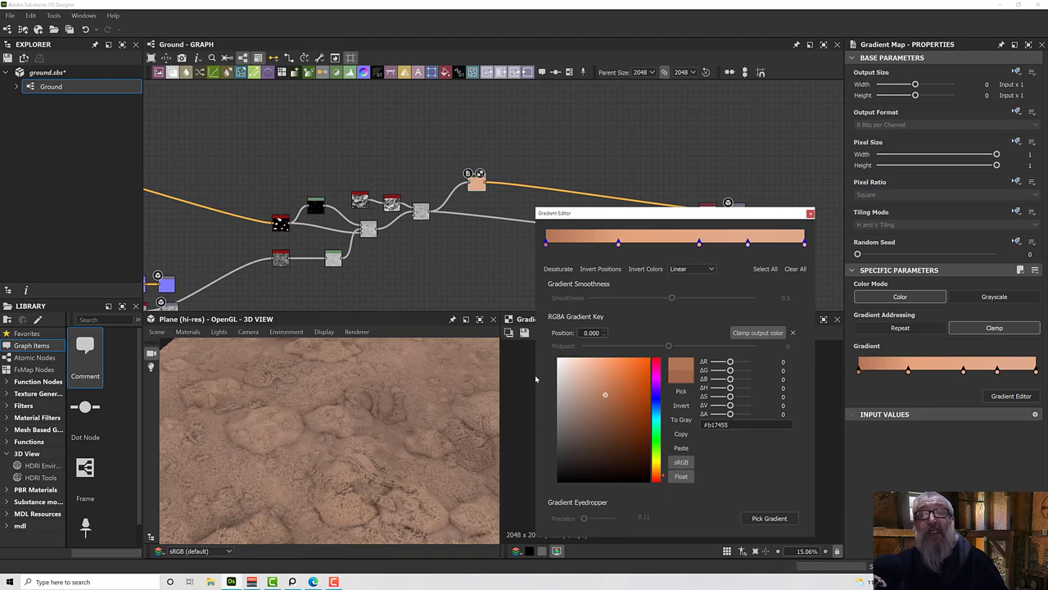
{"action": "left_click_drag", "start_coordinate": [438, 409], "coordinate": [390, 432]}
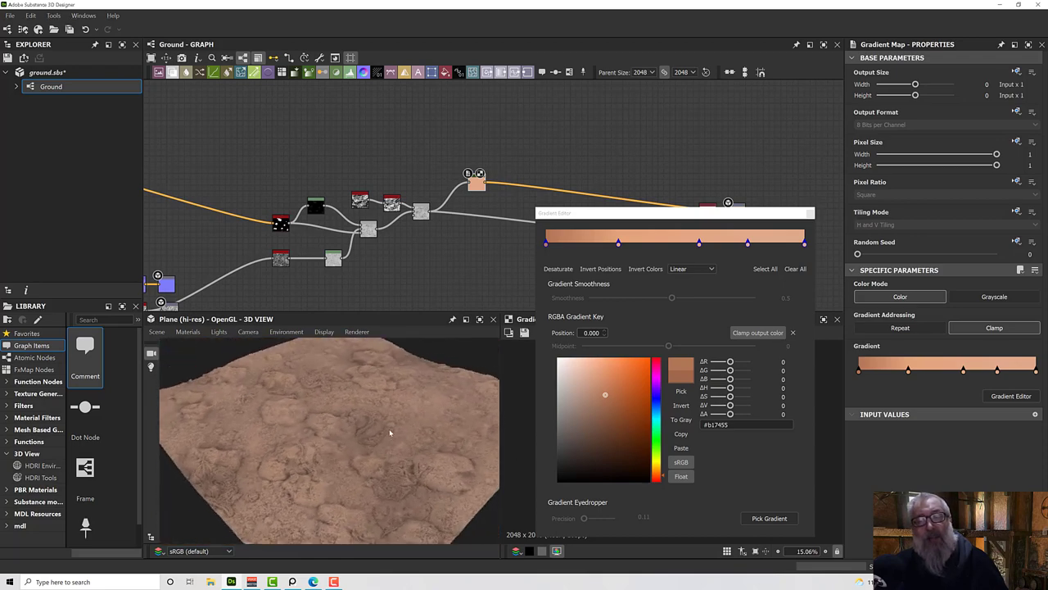
{"action": "left_click_drag", "start_coordinate": [420, 386], "coordinate": [387, 391]}
{"action": "scroll", "coordinate": [376, 436], "scroll_direction": "up", "scroll_amount": 5}
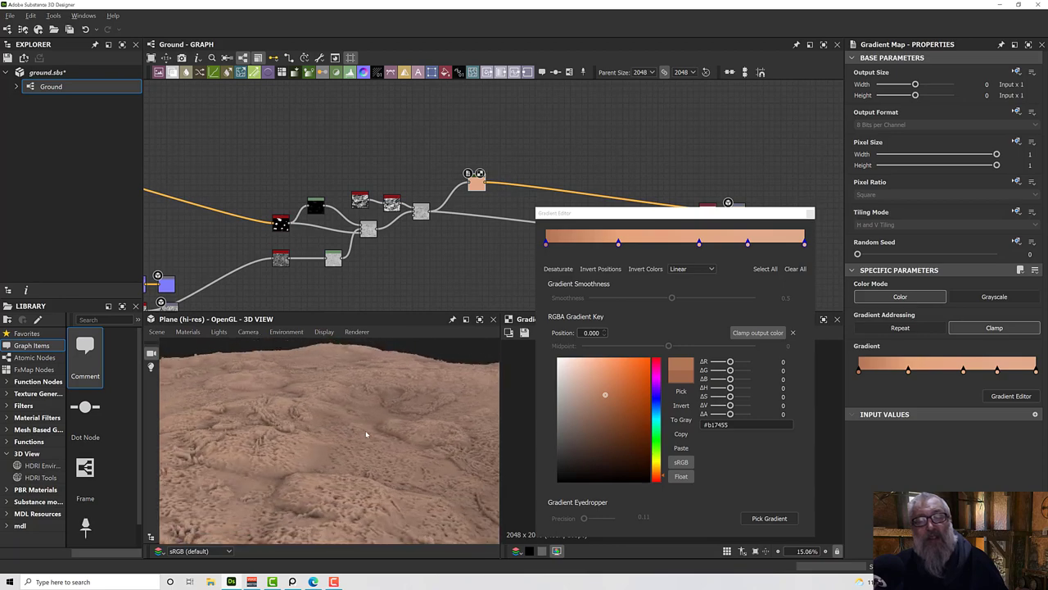
{"action": "left_click_drag", "start_coordinate": [365, 430], "coordinate": [376, 412]}
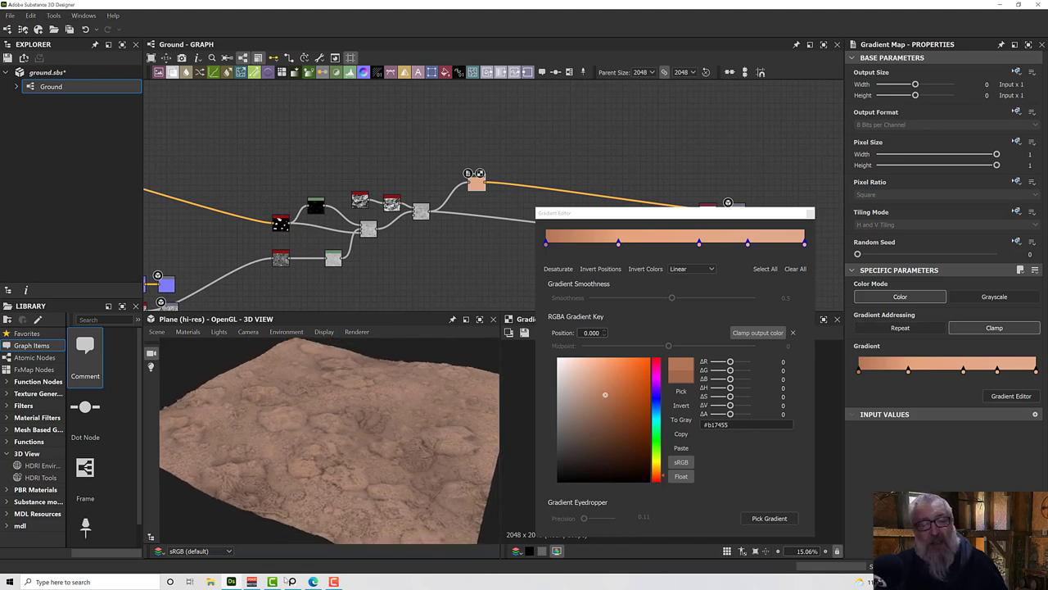
{"action": "mouse_move", "coordinate": [274, 582]}
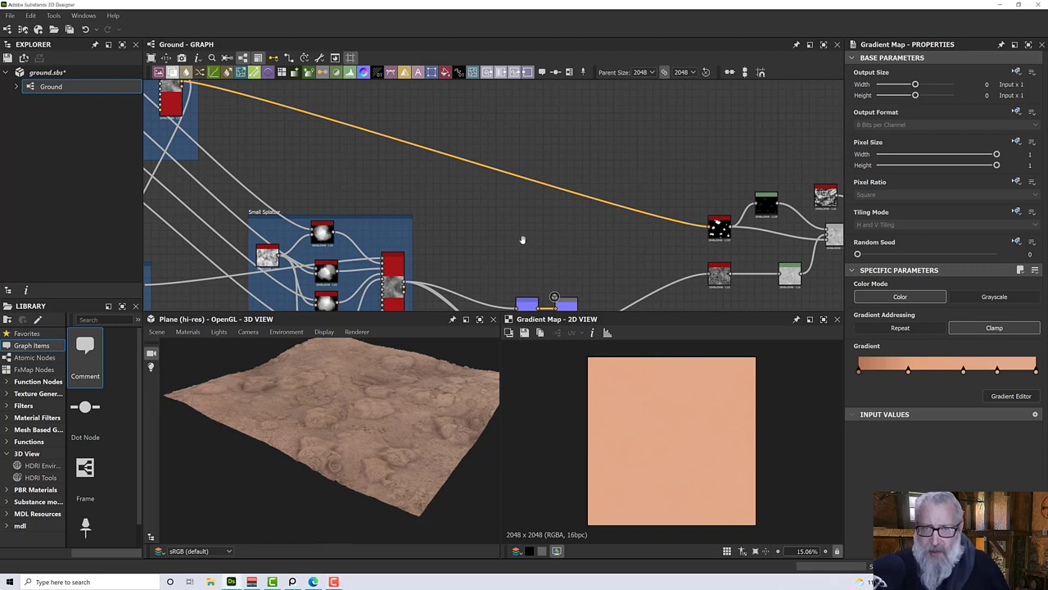
Step: Duplicate the Gradient Map node with its input connection and place the copy just above the original
{"action": "middle_click_drag", "start_coordinate": [519, 238], "coordinate": [260, 318]}
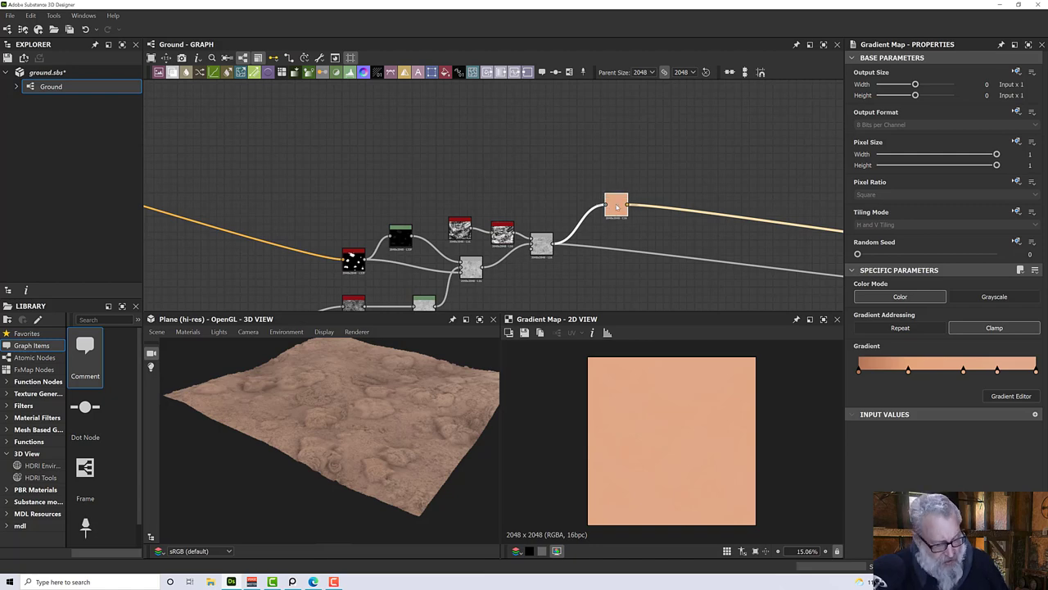
{"action": "key", "text": "ctrl+v"}
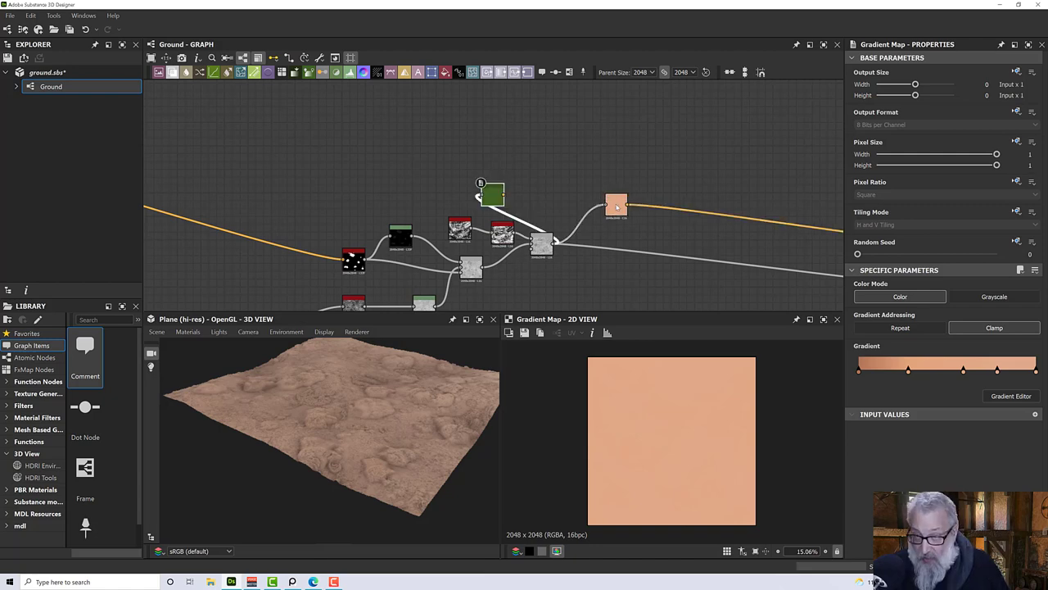
{"action": "left_click_drag", "start_coordinate": [606, 156], "coordinate": [607, 162]}
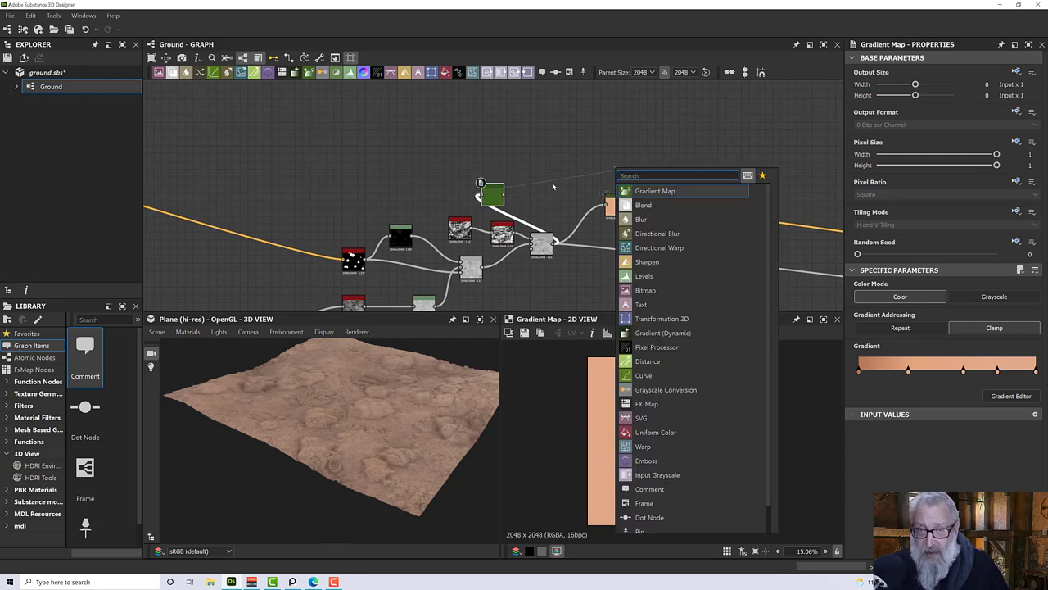
{"action": "key", "text": "Escape"}
{"action": "left_click_drag", "start_coordinate": [493, 190], "coordinate": [613, 153]}
{"action": "left_click", "coordinate": [546, 247]}
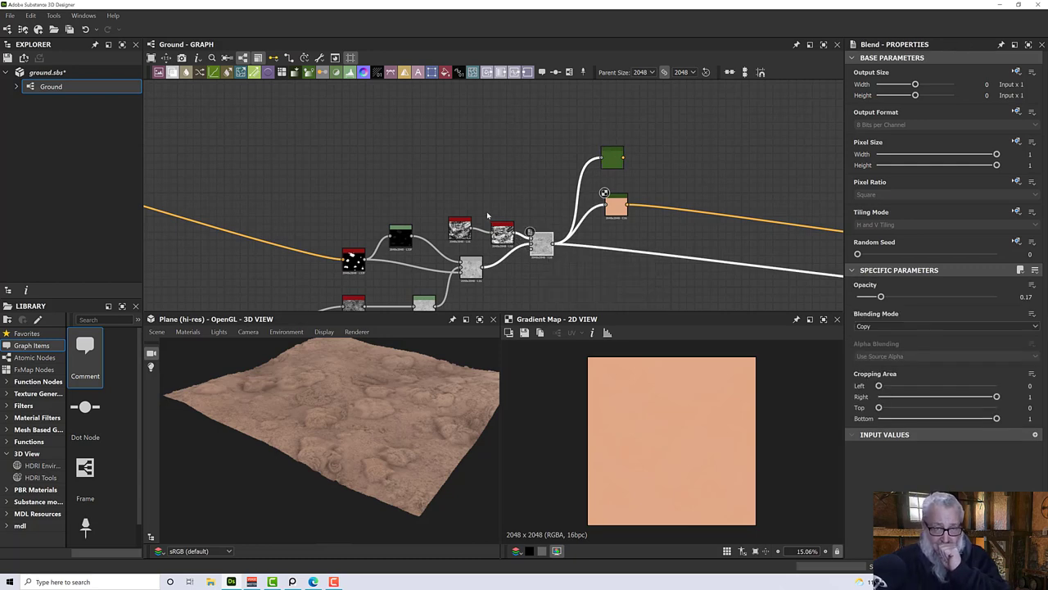
Step: Add a Shape Splatter to Mask node fed by the Small Splatter group's splatter data and place it above the two Gradient Maps
{"action": "middle_click_drag", "start_coordinate": [555, 166], "coordinate": [543, 192]}
{"action": "scroll", "coordinate": [593, 180], "scroll_direction": "down", "scroll_amount": 3}
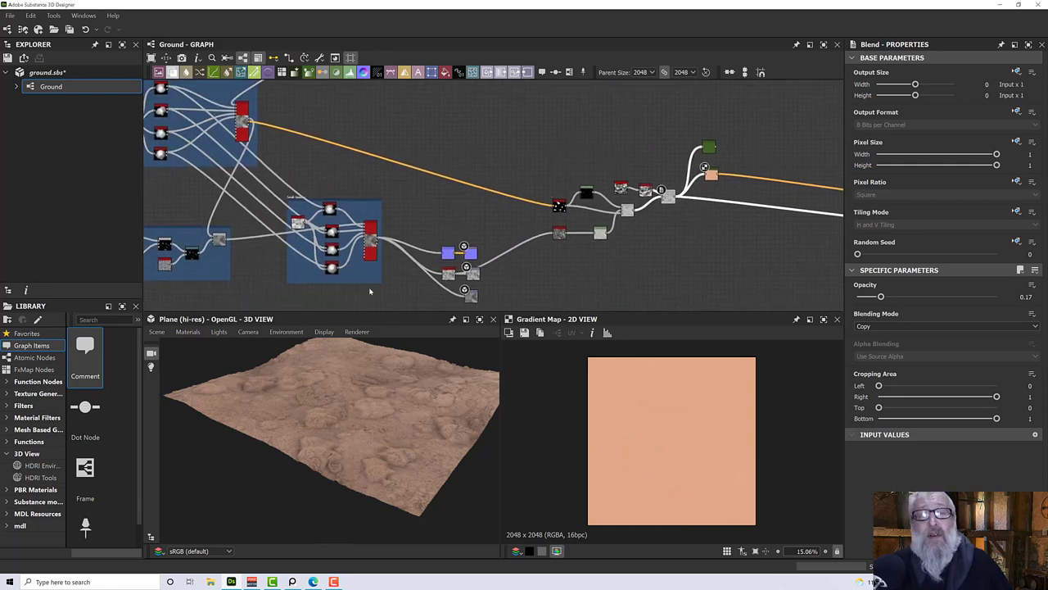
{"action": "middle_click_drag", "start_coordinate": [296, 294], "coordinate": [336, 271]}
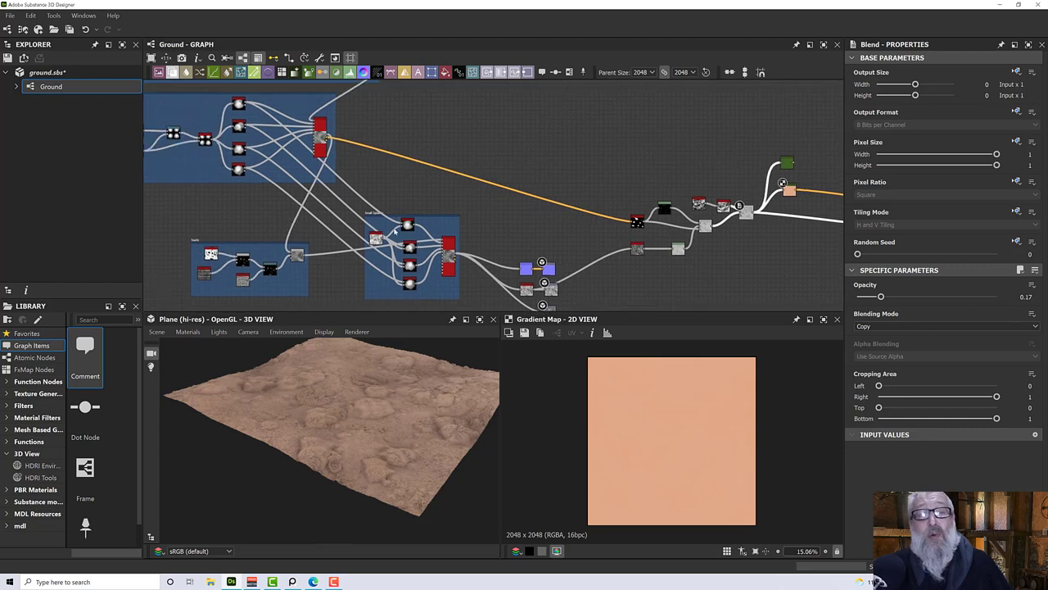
{"action": "scroll", "coordinate": [397, 241], "scroll_direction": "up", "scroll_amount": 3}
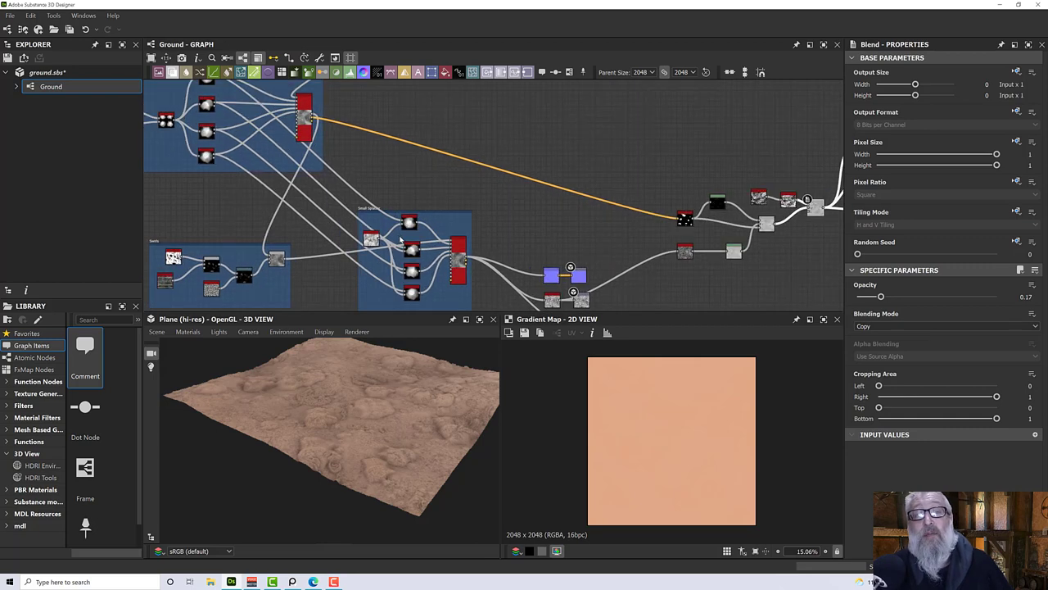
{"action": "middle_click_drag", "start_coordinate": [458, 217], "coordinate": [391, 233]}
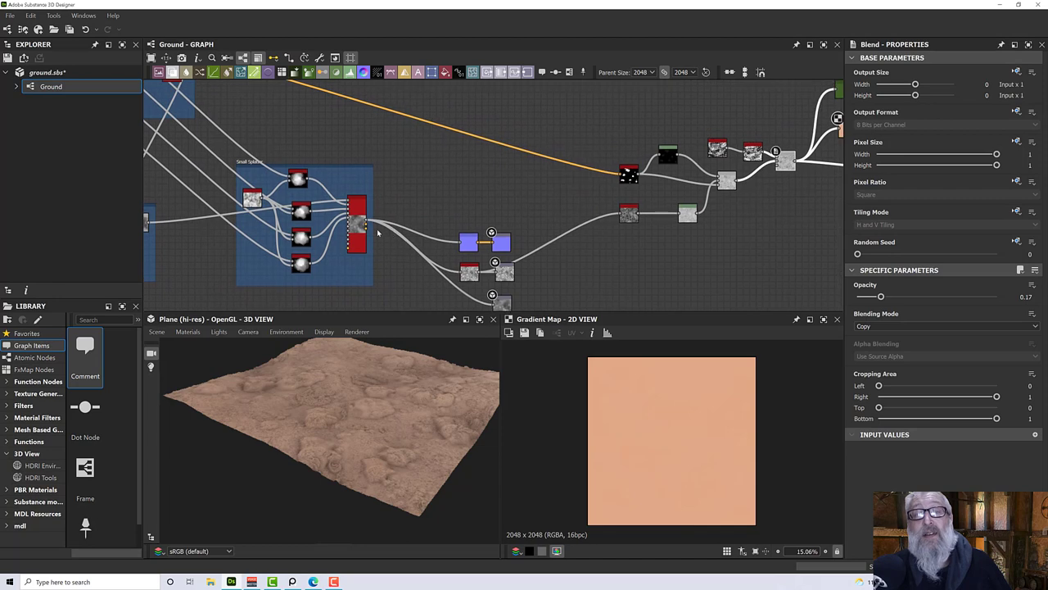
{"action": "left_click_drag", "start_coordinate": [366, 222], "coordinate": [735, 105]}
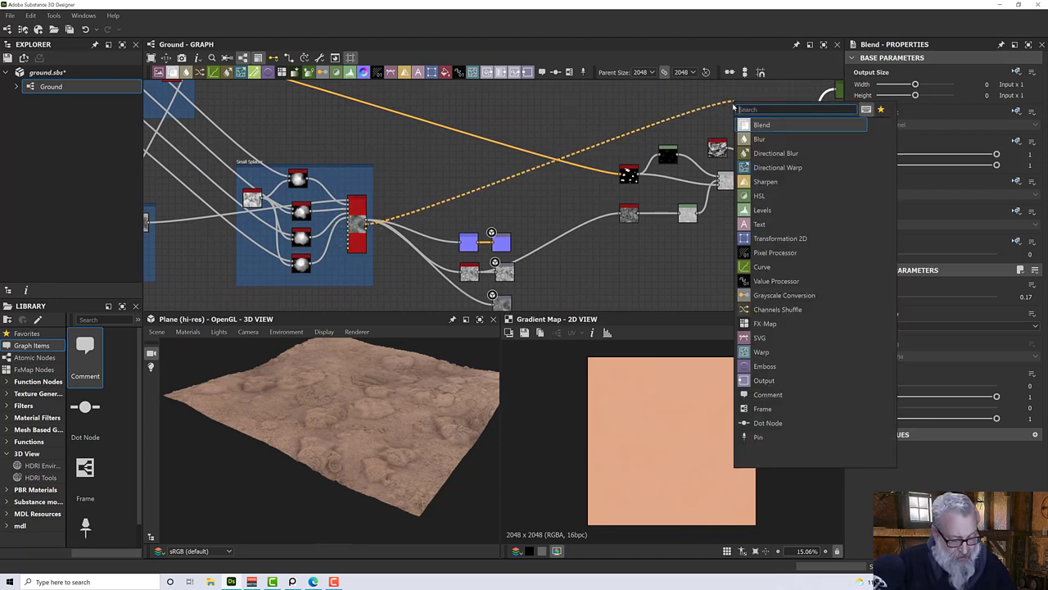
{"action": "type", "text": "splatter"}
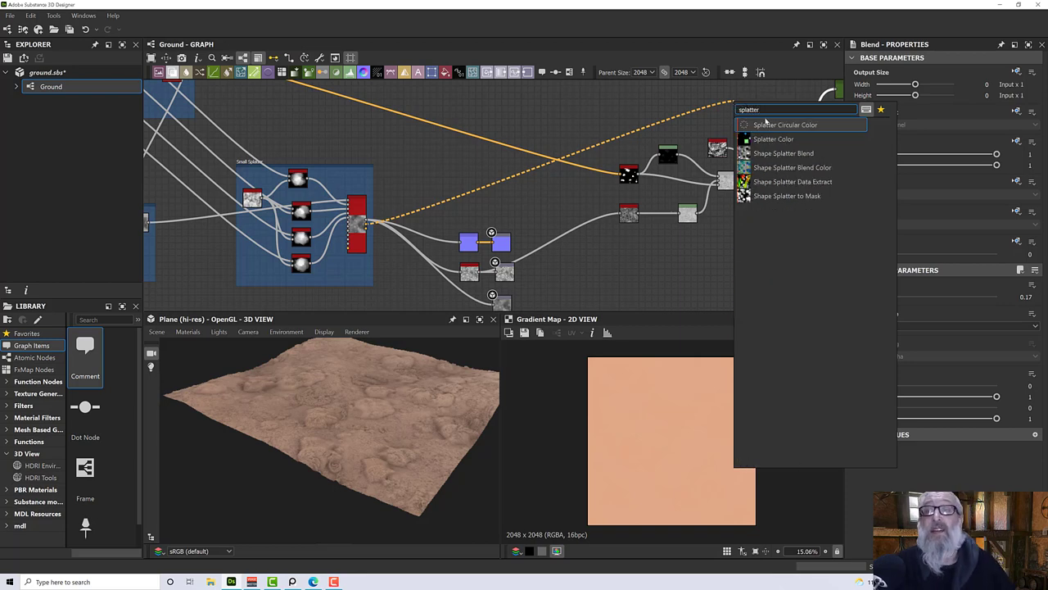
{"action": "left_click", "coordinate": [780, 196]}
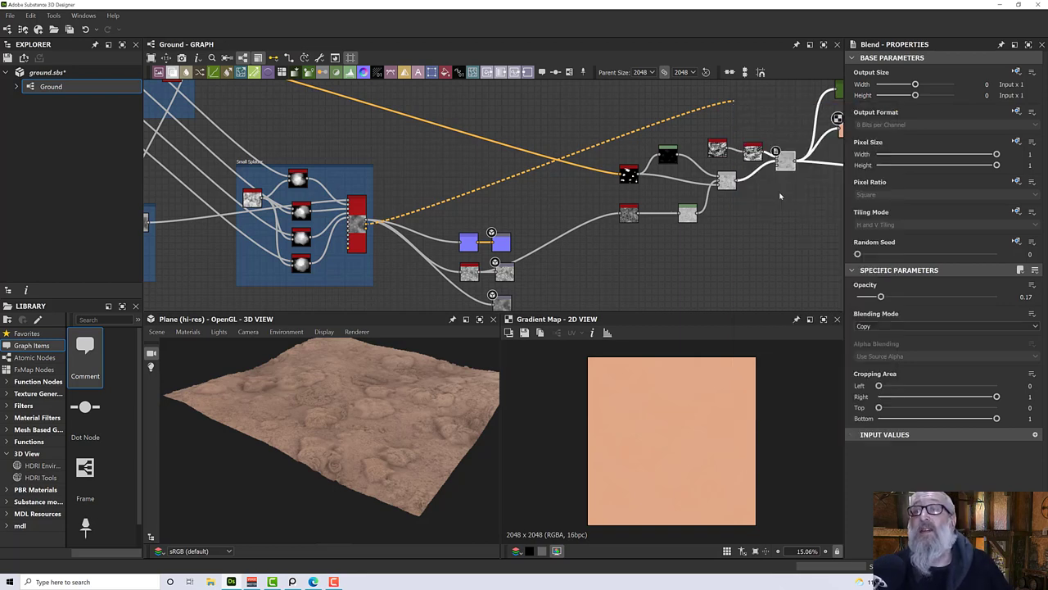
{"action": "middle_click_drag", "start_coordinate": [737, 108], "coordinate": [576, 184]}
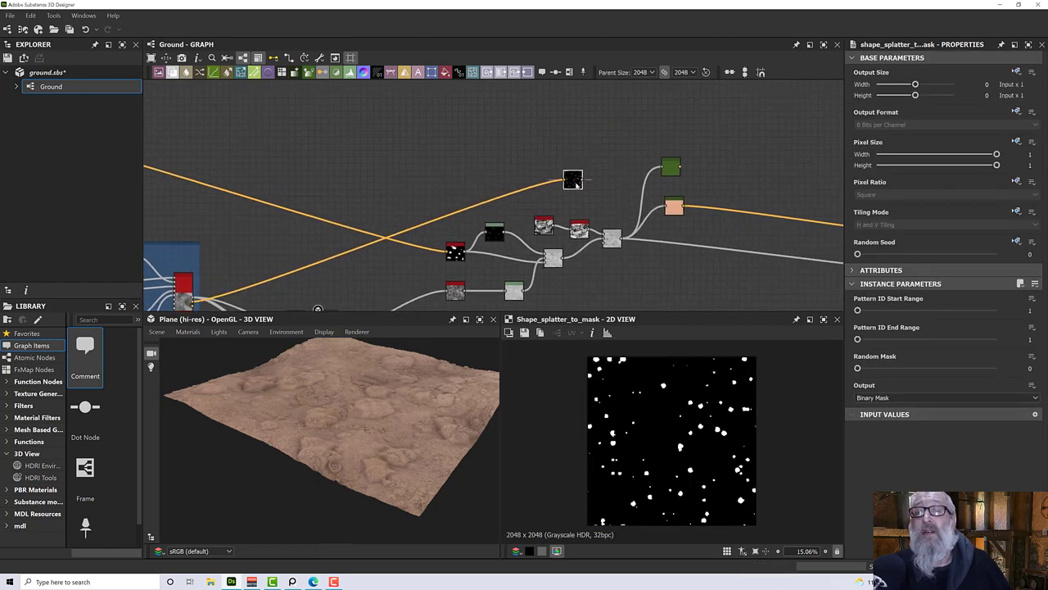
{"action": "left_click_drag", "start_coordinate": [576, 183], "coordinate": [674, 138]}
{"action": "scroll", "coordinate": [725, 178], "scroll_direction": "up", "scroll_amount": 2}
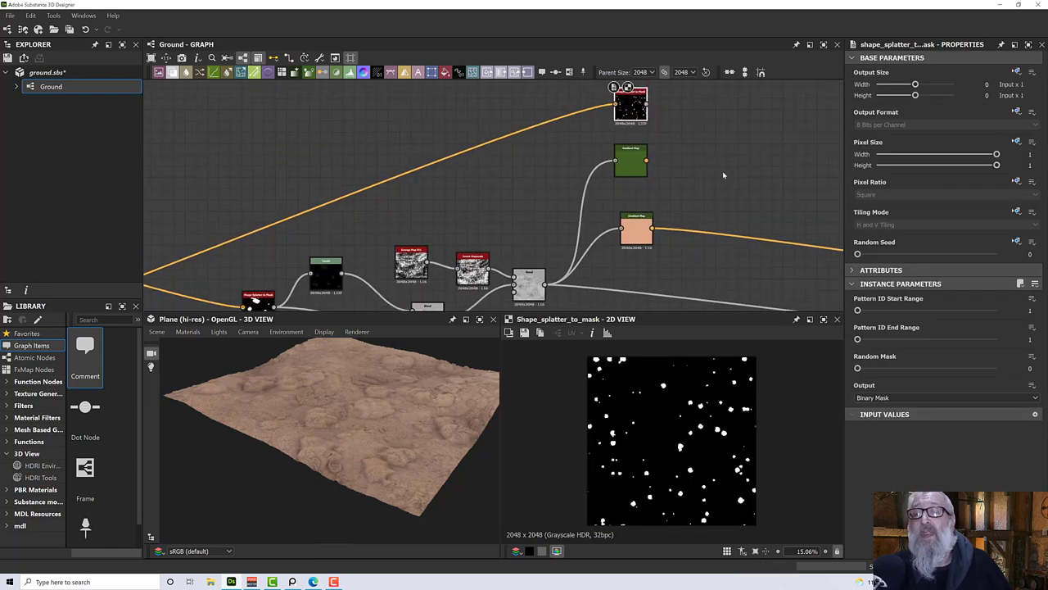
Step: Add a Blend node with the duplicated Gradient Map as foreground, the original as background and the new splatter mask as opacity input
{"action": "middle_click_drag", "start_coordinate": [723, 174], "coordinate": [581, 182]}
{"action": "key", "text": "space"}
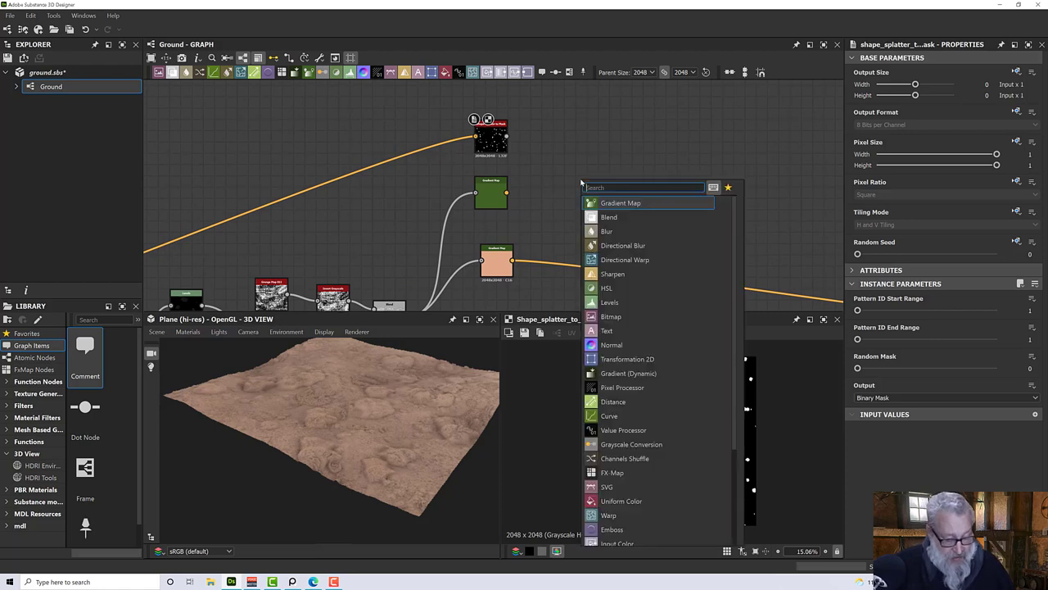
{"action": "type", "text": "blen"}
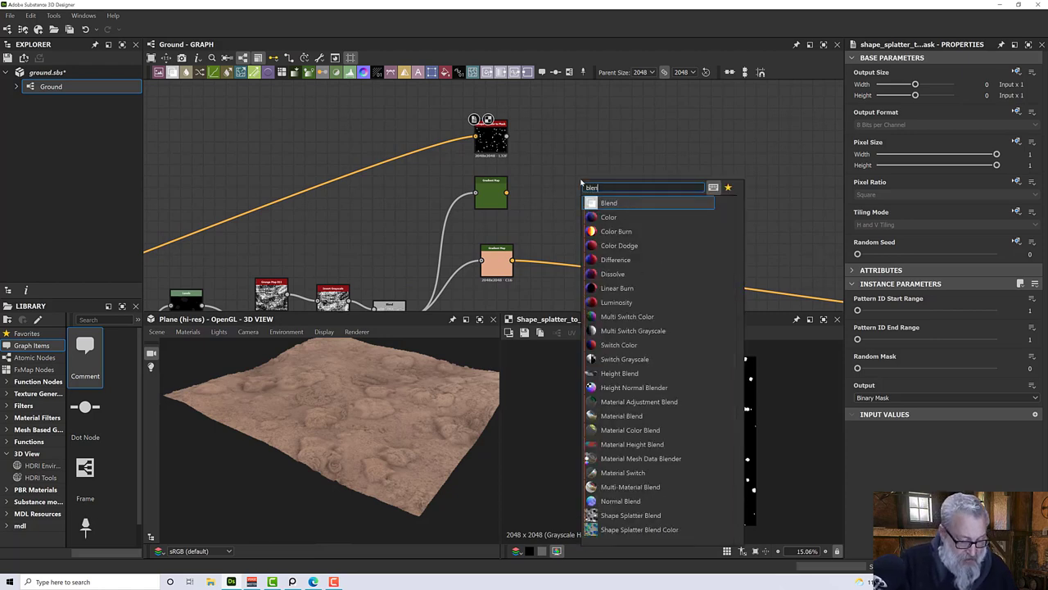
{"action": "left_click", "coordinate": [608, 202]}
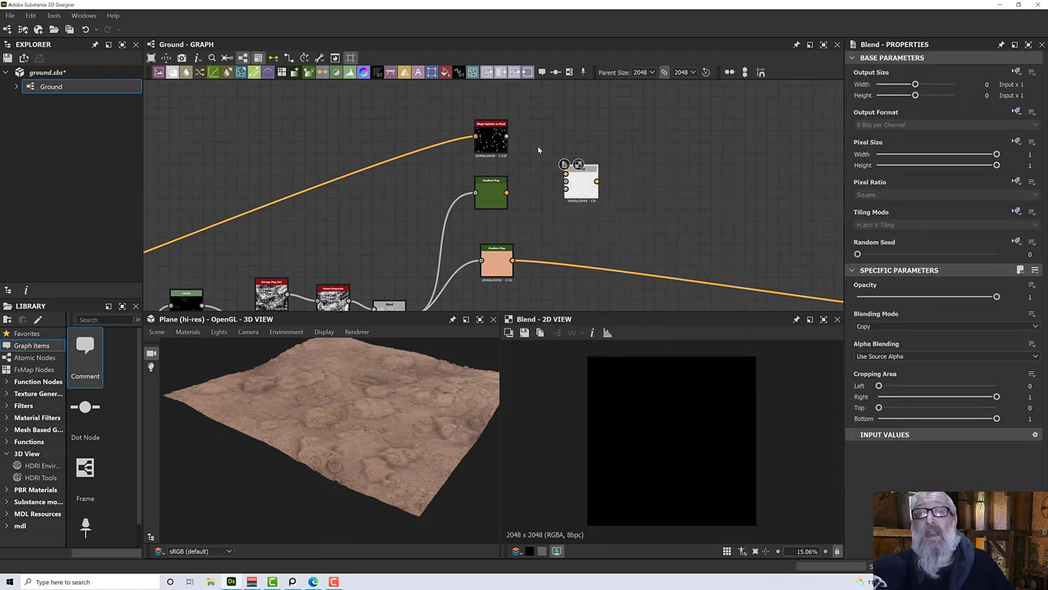
{"action": "left_click_drag", "start_coordinate": [507, 137], "coordinate": [565, 187]}
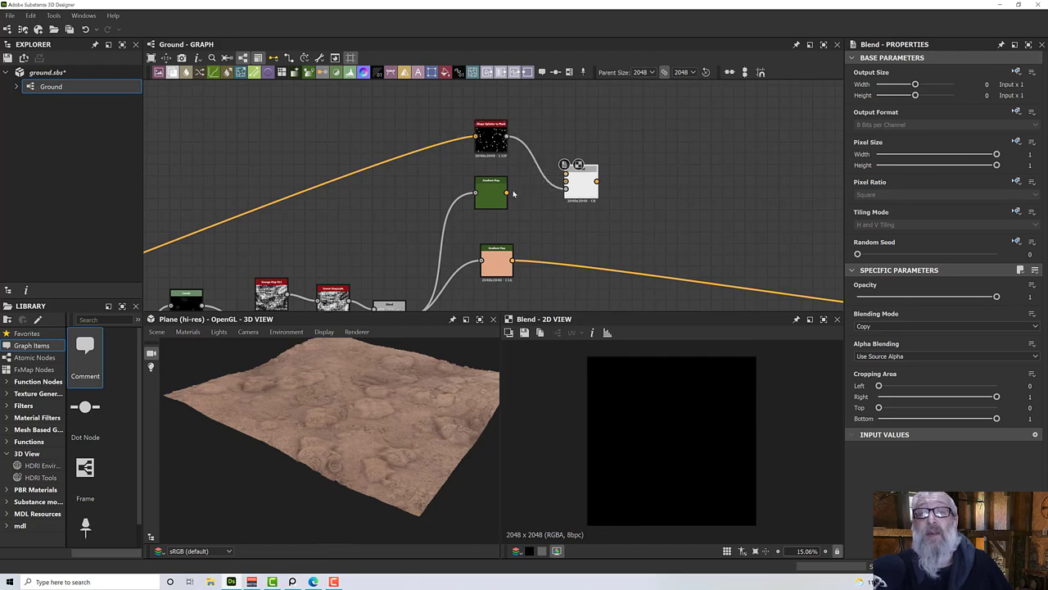
{"action": "left_click_drag", "start_coordinate": [508, 192], "coordinate": [566, 175]}
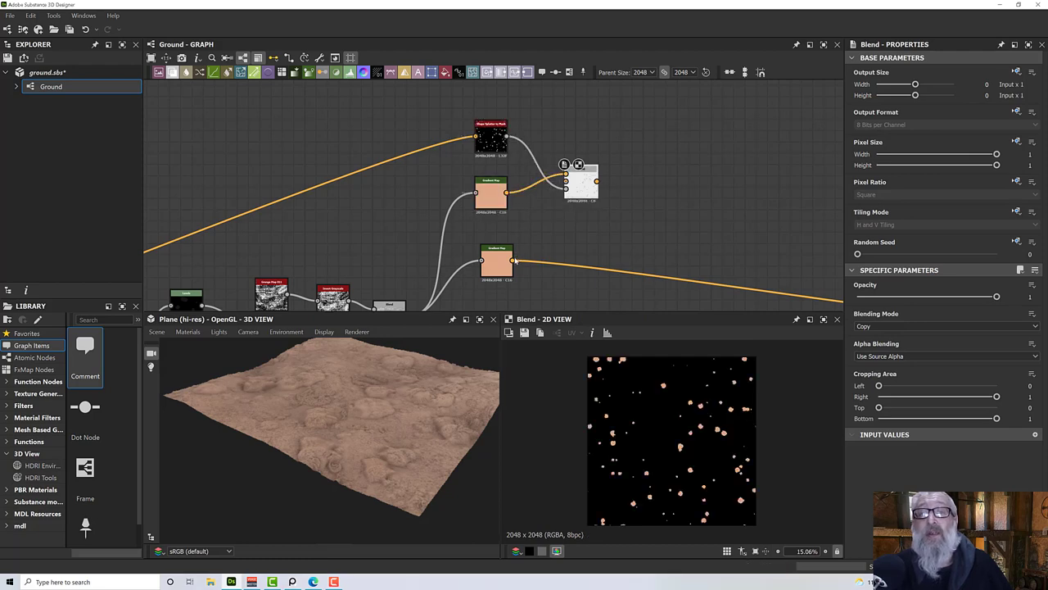
{"action": "left_click_drag", "start_coordinate": [534, 221], "coordinate": [566, 181]}
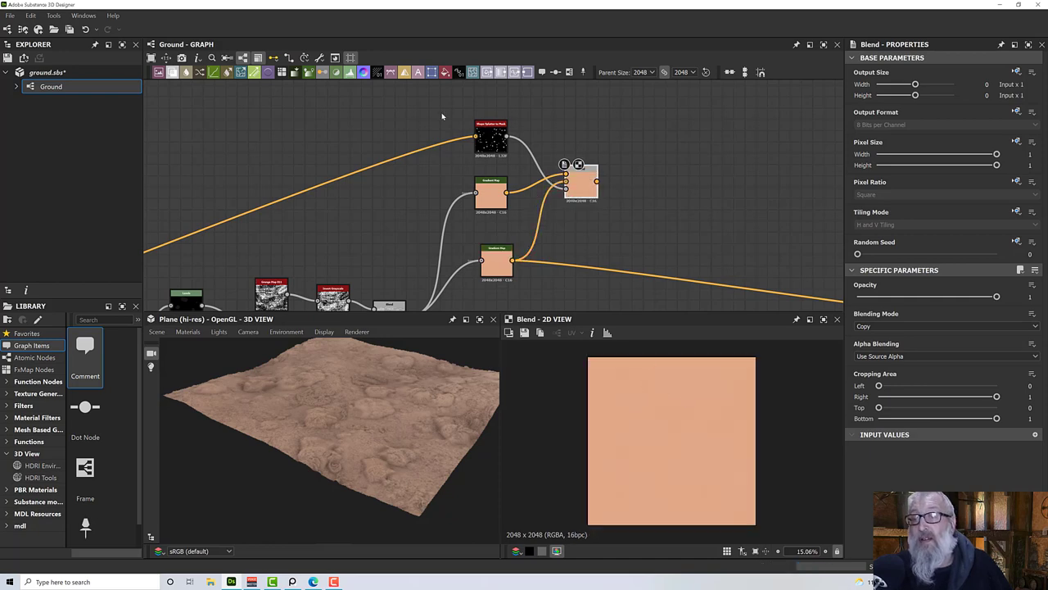
Step: Bring up the rock reference photo and pick a new gradient from its red rocks for the duplicated Gradient Map
{"action": "left_click", "coordinate": [494, 200]}
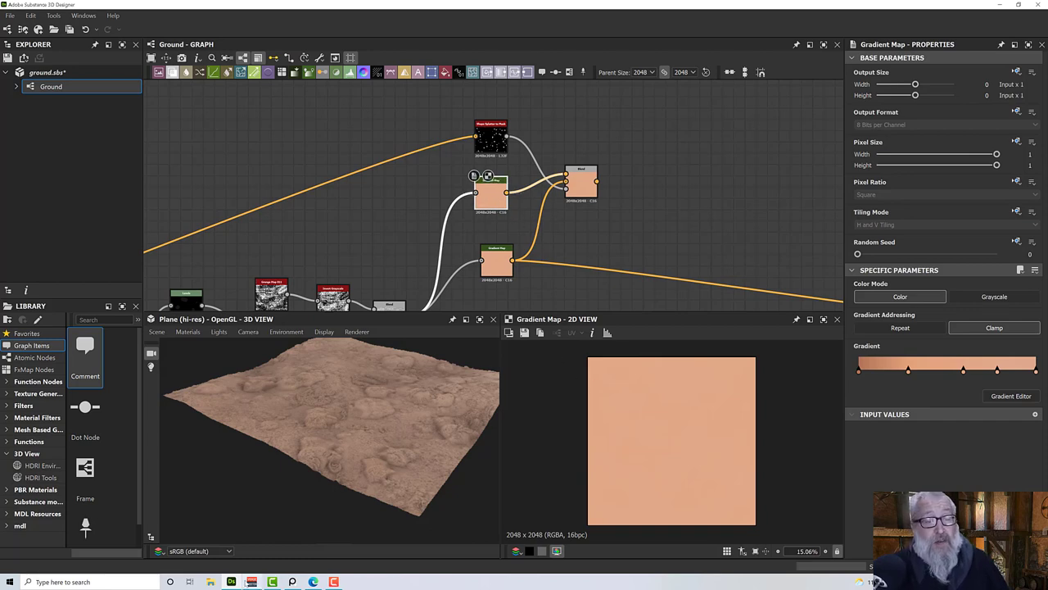
{"action": "left_click", "coordinate": [293, 582]}
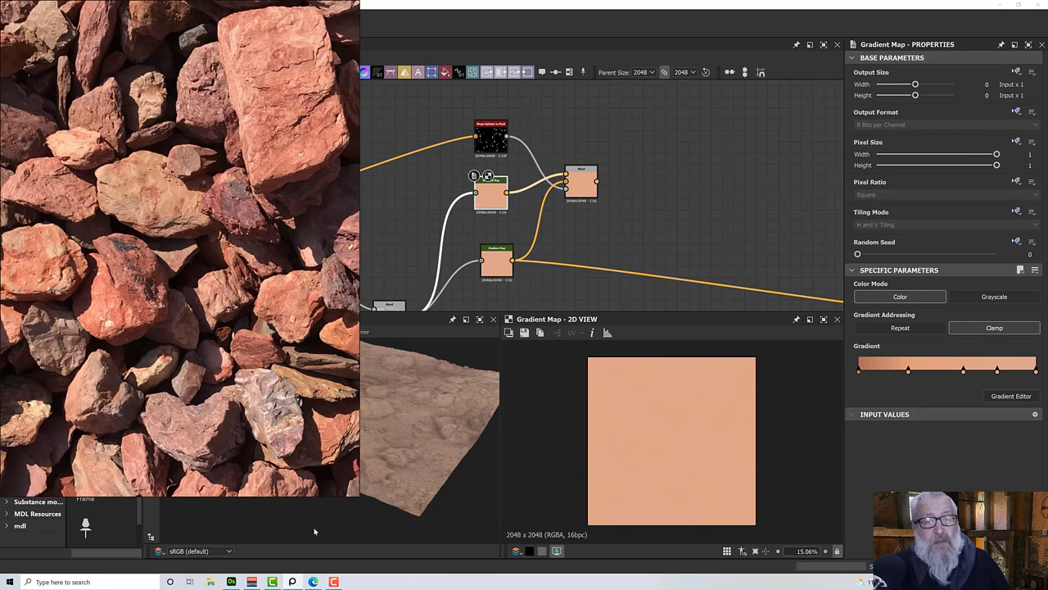
{"action": "left_click", "coordinate": [1016, 395]}
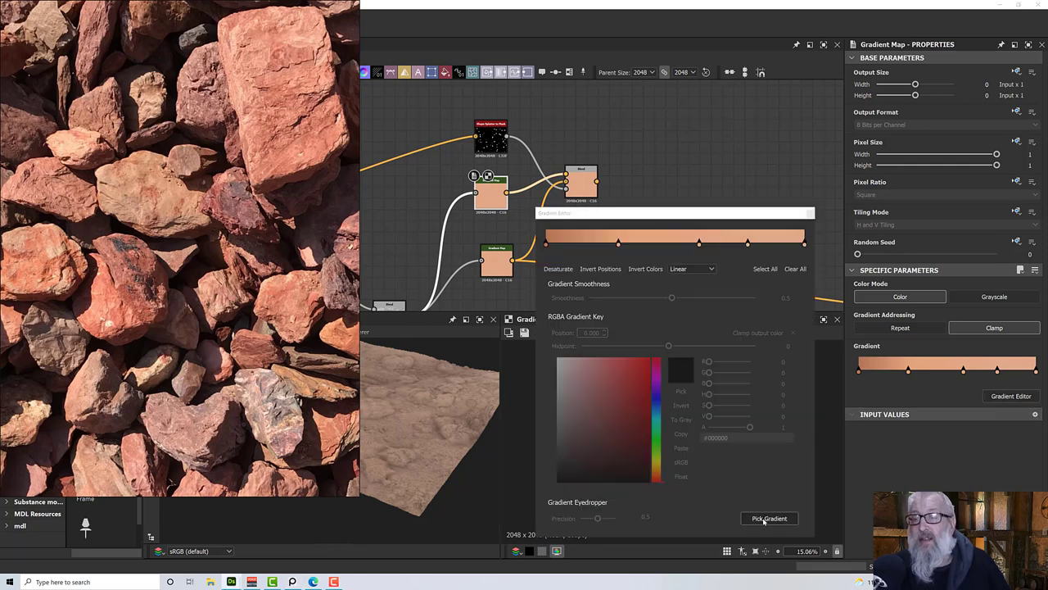
{"action": "left_click", "coordinate": [768, 519]}
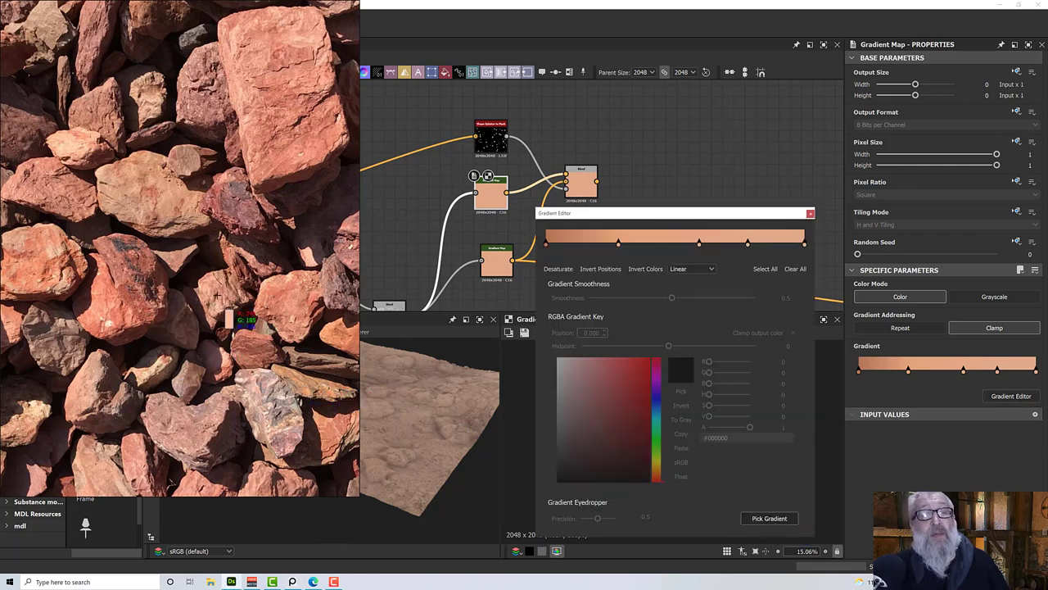
{"action": "left_click_drag", "start_coordinate": [222, 302], "coordinate": [213, 289]}
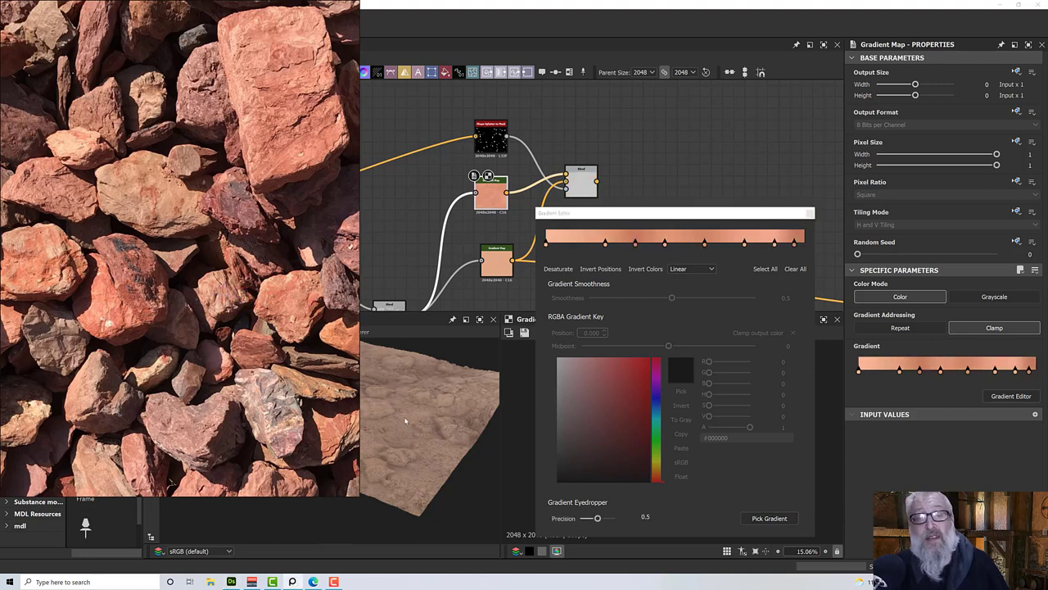
Step: Preview the Blend node in 2D, connect it to the base color output in place of the original Gradient Map, and inspect the surface
{"action": "left_click_drag", "start_coordinate": [407, 424], "coordinate": [471, 421]}
{"action": "left_click", "coordinate": [593, 172]}
{"action": "double_click", "coordinate": [593, 172]}
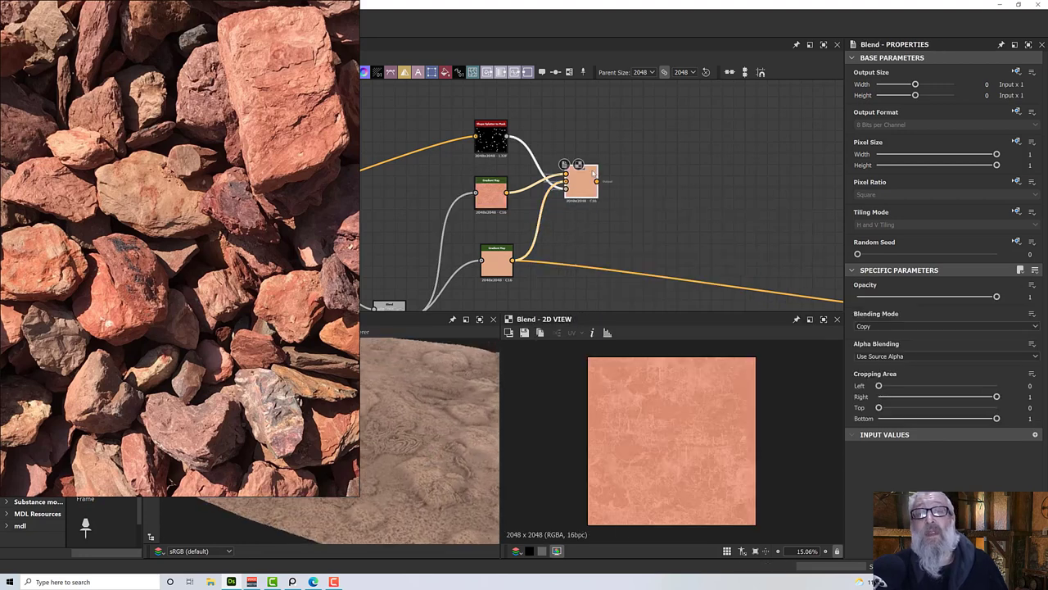
{"action": "scroll", "coordinate": [674, 434], "scroll_direction": "up", "scroll_amount": 3}
{"action": "left_click_drag", "start_coordinate": [483, 434], "coordinate": [460, 427]}
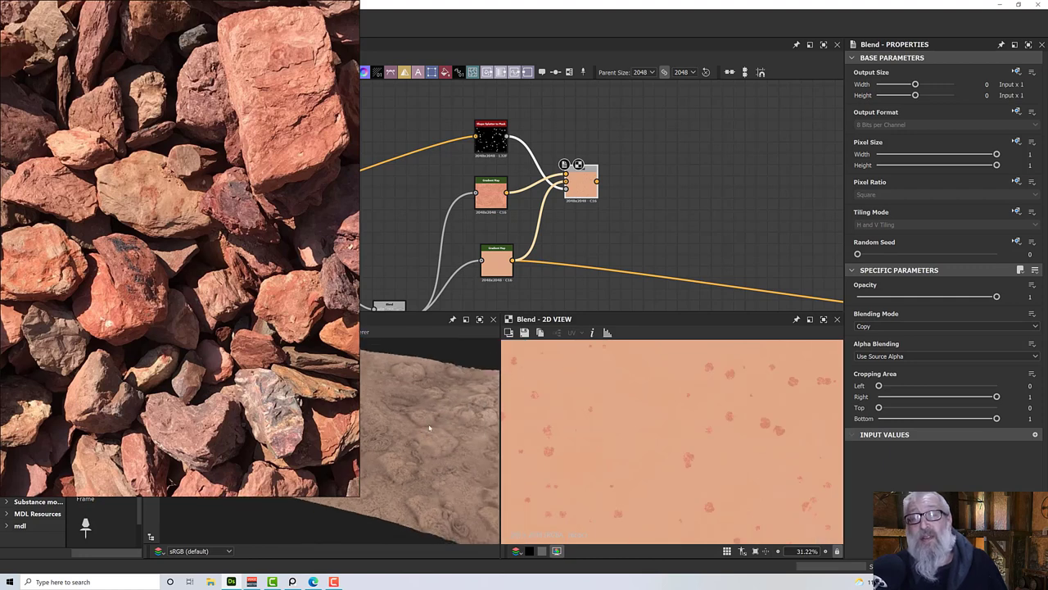
{"action": "middle_click_drag", "start_coordinate": [767, 182], "coordinate": [612, 172]}
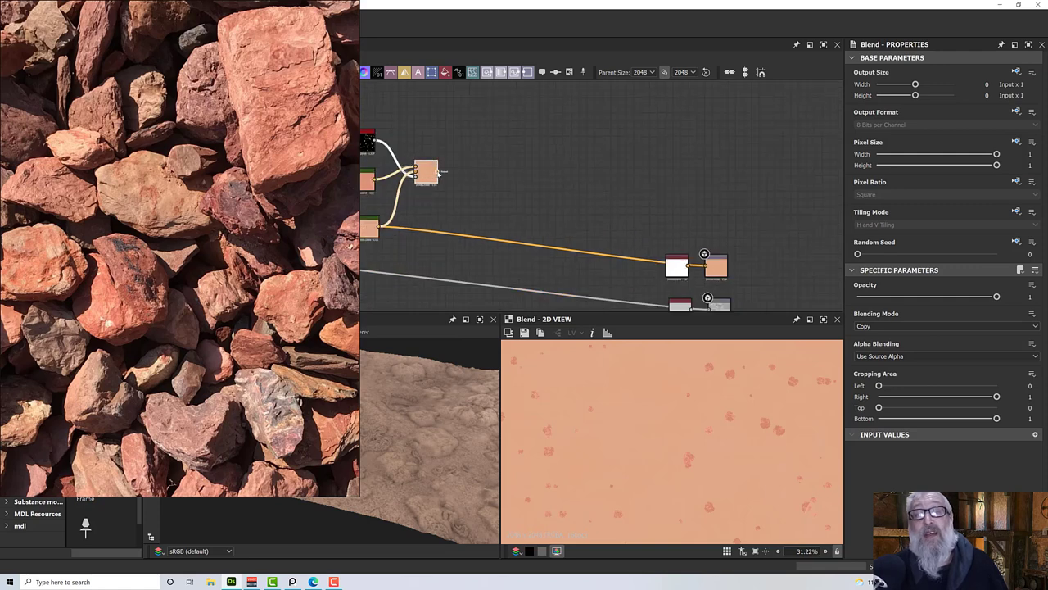
{"action": "left_click_drag", "start_coordinate": [438, 171], "coordinate": [706, 269]}
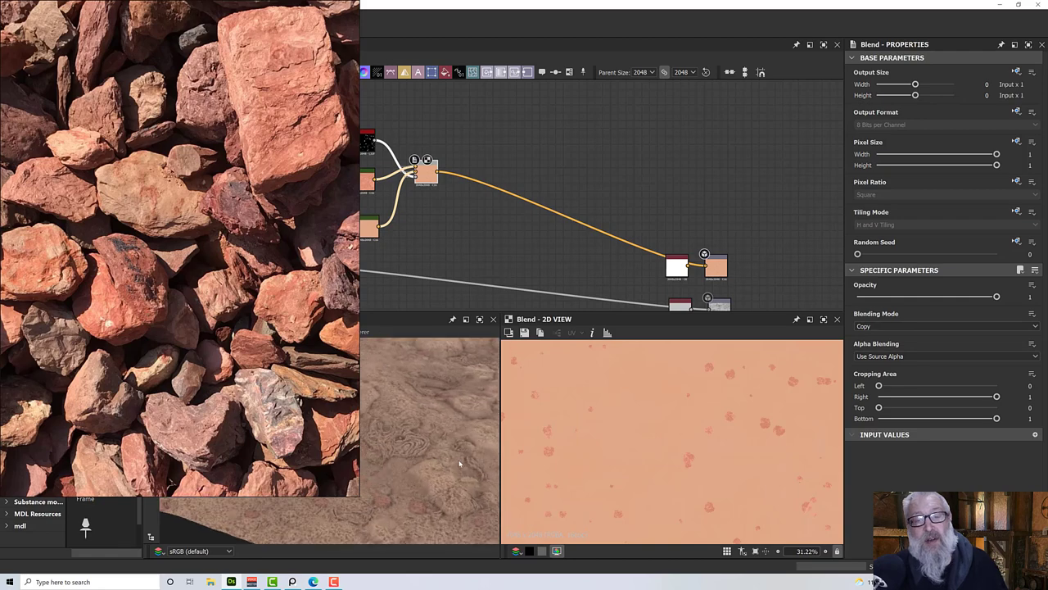
{"action": "left_click_drag", "start_coordinate": [436, 472], "coordinate": [417, 395]}
{"action": "left_click_drag", "start_coordinate": [483, 452], "coordinate": [432, 338]}
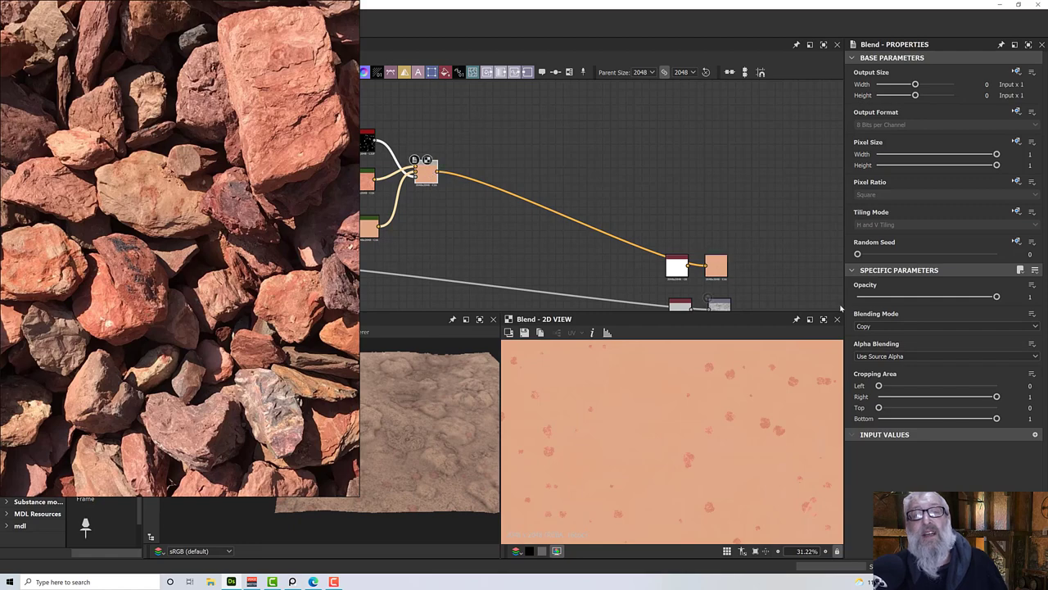
Step: Darken all keys of the duplicated Gradient Map's gradient together until the first key's color is #9a725e
{"action": "left_click", "coordinate": [367, 180]}
{"action": "left_click", "coordinate": [1000, 397]}
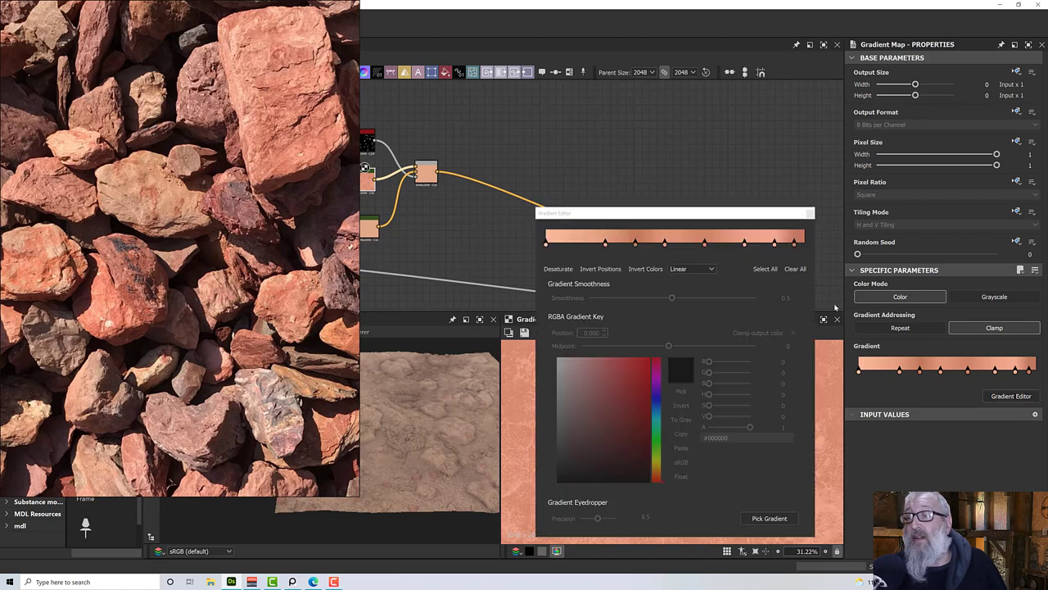
{"action": "left_click_drag", "start_coordinate": [734, 244], "coordinate": [546, 242]}
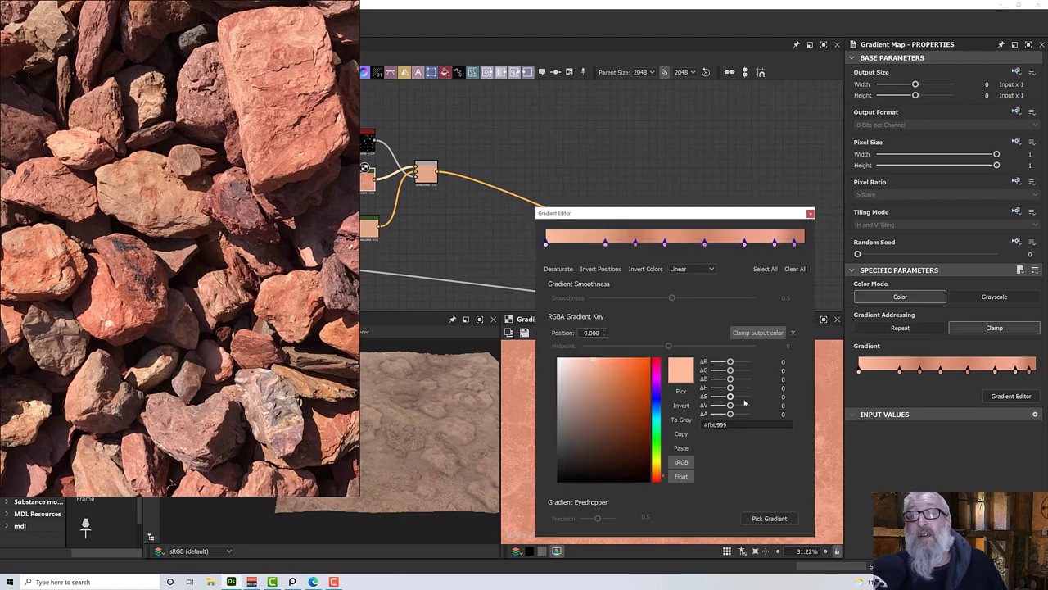
{"action": "left_click_drag", "start_coordinate": [730, 405], "coordinate": [726, 406]}
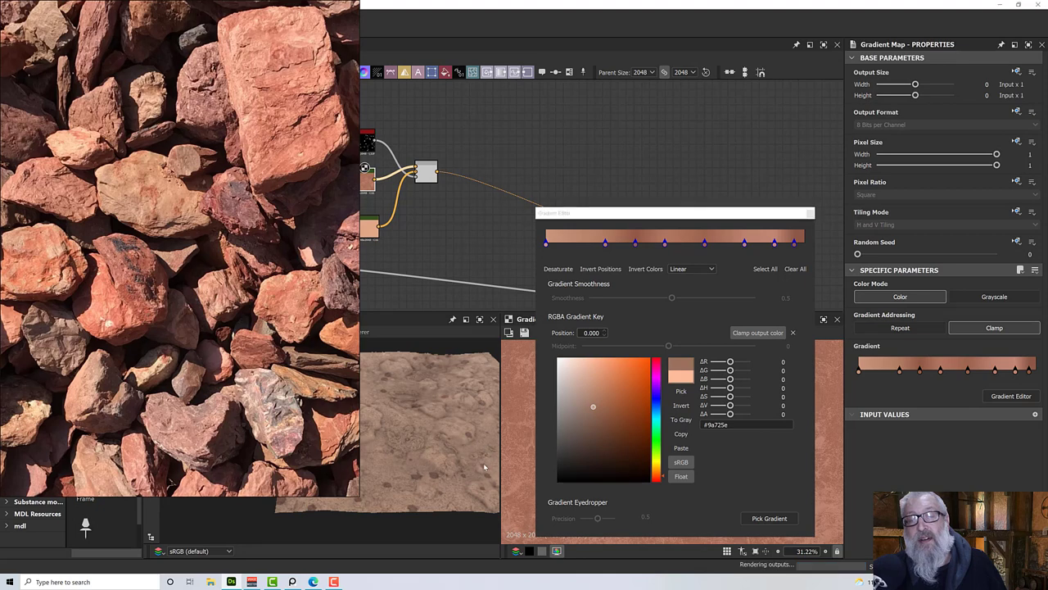
{"action": "left_click_drag", "start_coordinate": [483, 463], "coordinate": [455, 406]}
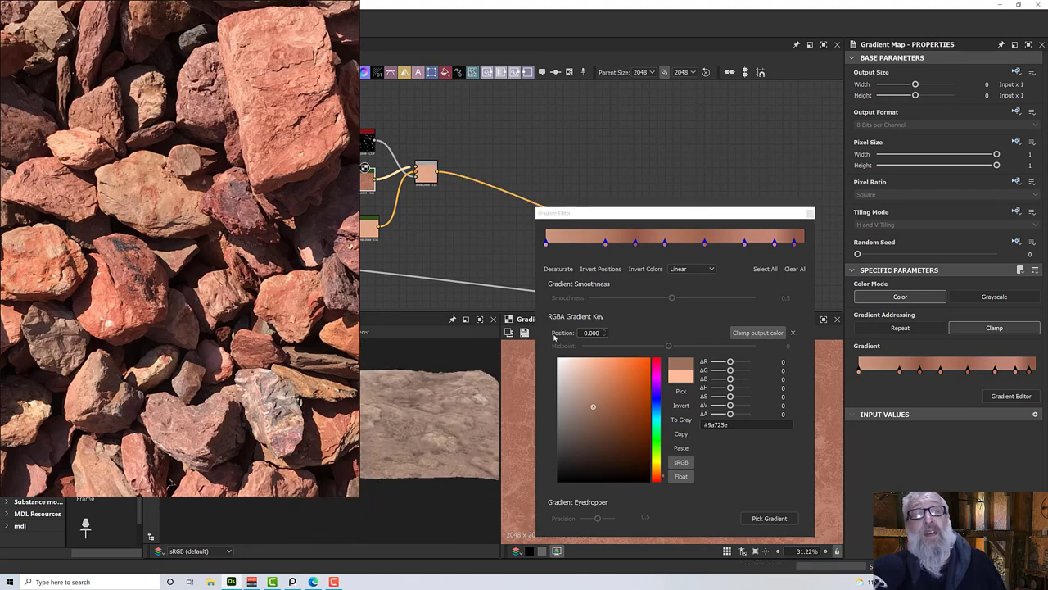
{"action": "middle_click_drag", "start_coordinate": [454, 239], "coordinate": [481, 245]}
{"action": "key", "text": "Escape"}
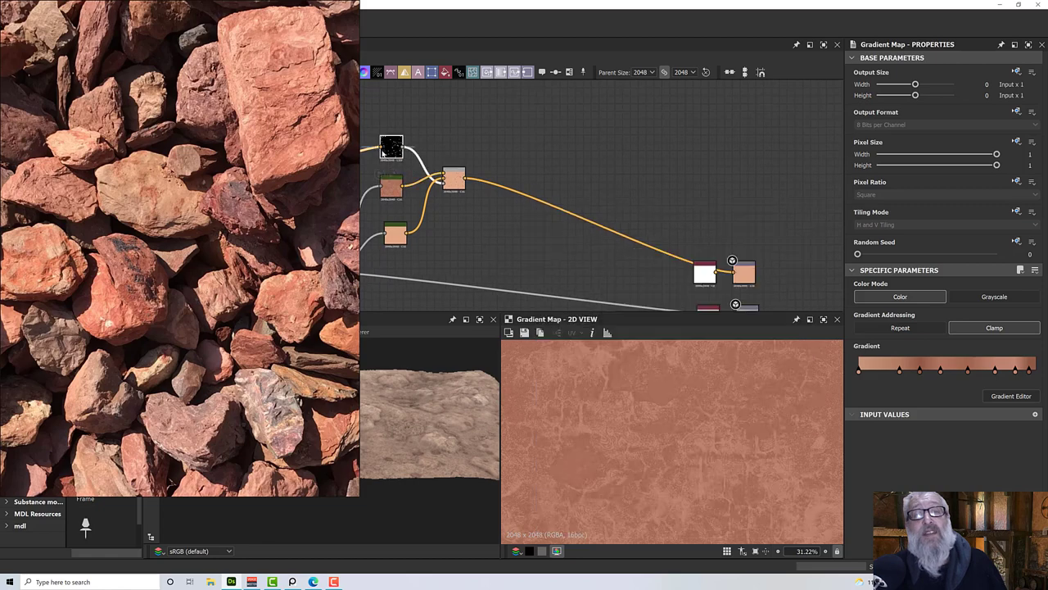
Step: Try a Pattern ID Start Range of 4 on the Shape Splatter to Mask node and inspect the rock coloring in 3D
{"action": "left_click", "coordinate": [382, 151]}
{"action": "double_click", "coordinate": [382, 151]}
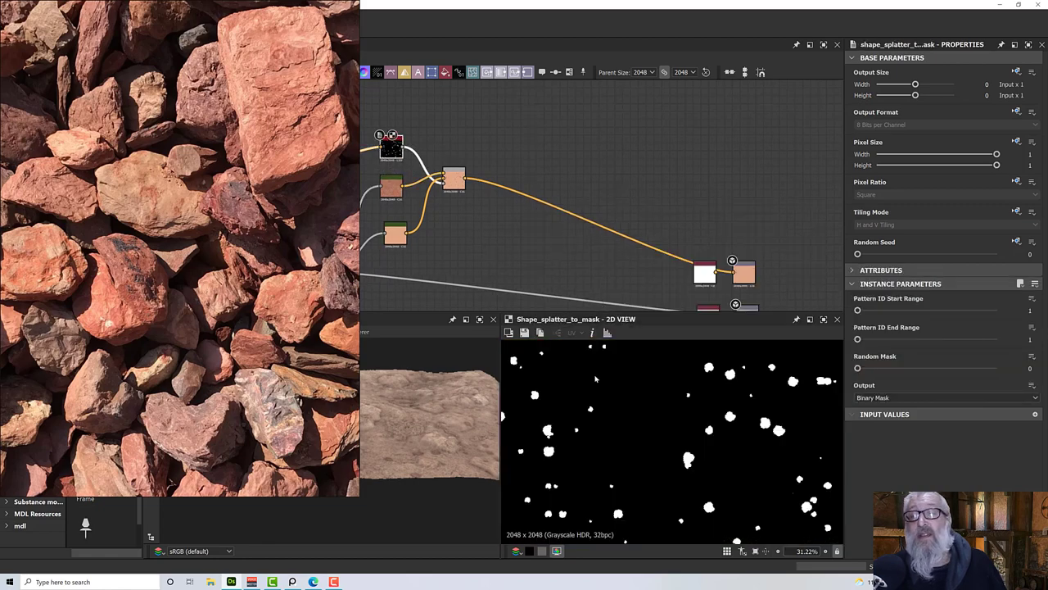
{"action": "left_click_drag", "start_coordinate": [858, 311], "coordinate": [890, 319]}
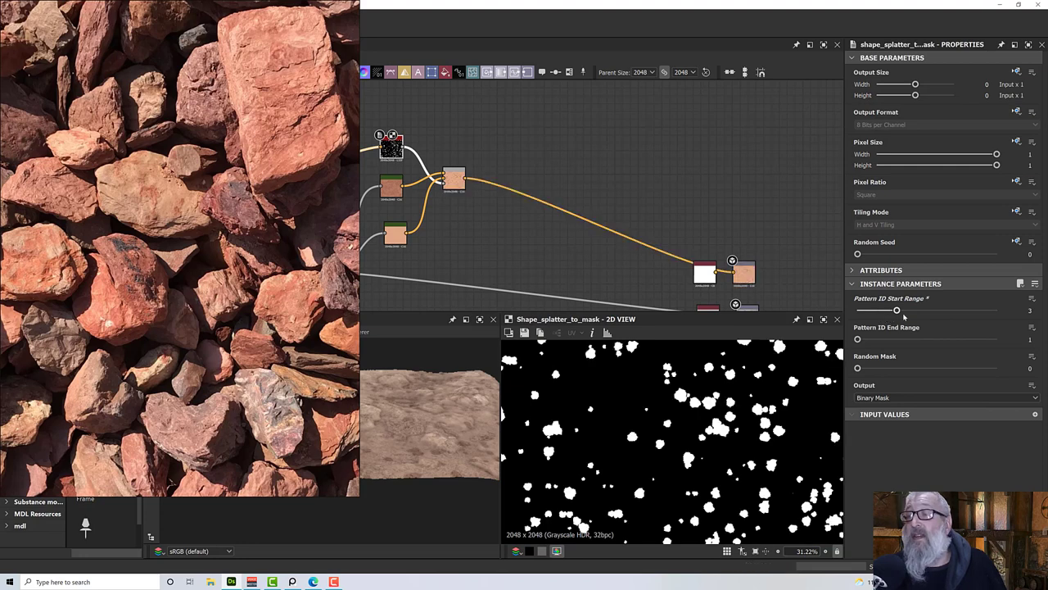
{"action": "left_click_drag", "start_coordinate": [904, 318], "coordinate": [906, 319]}
{"action": "left_click_drag", "start_coordinate": [439, 435], "coordinate": [487, 461]}
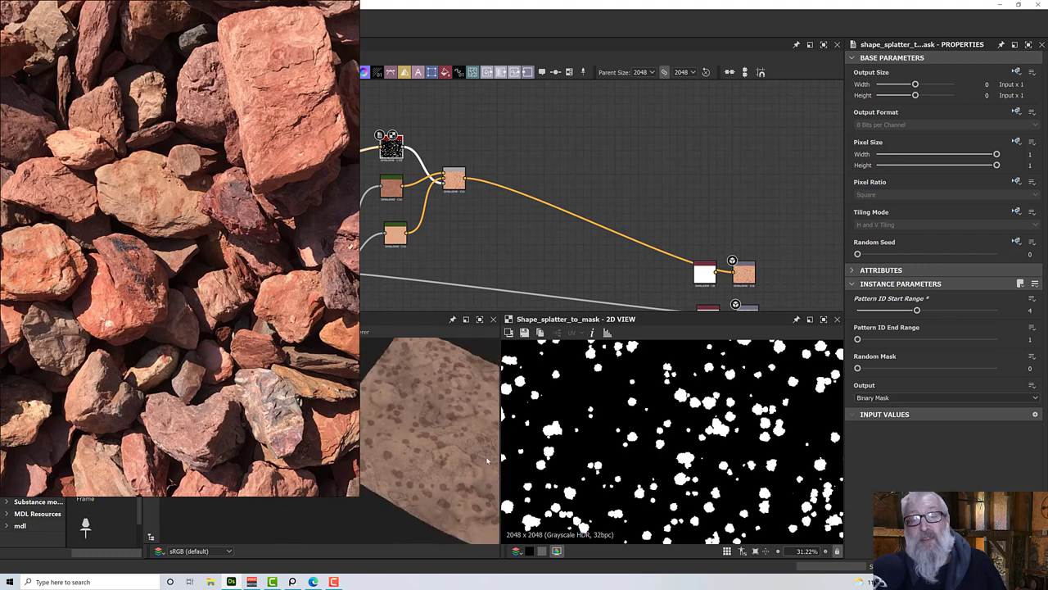
{"action": "left_click_drag", "start_coordinate": [366, 456], "coordinate": [476, 444]}
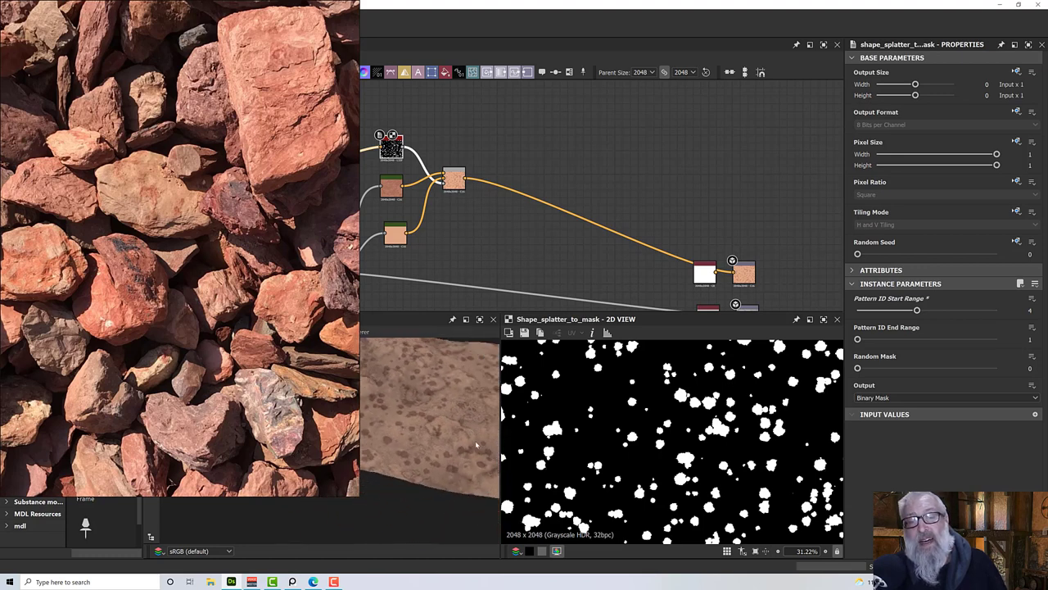
{"action": "left_click_drag", "start_coordinate": [451, 384], "coordinate": [427, 420]}
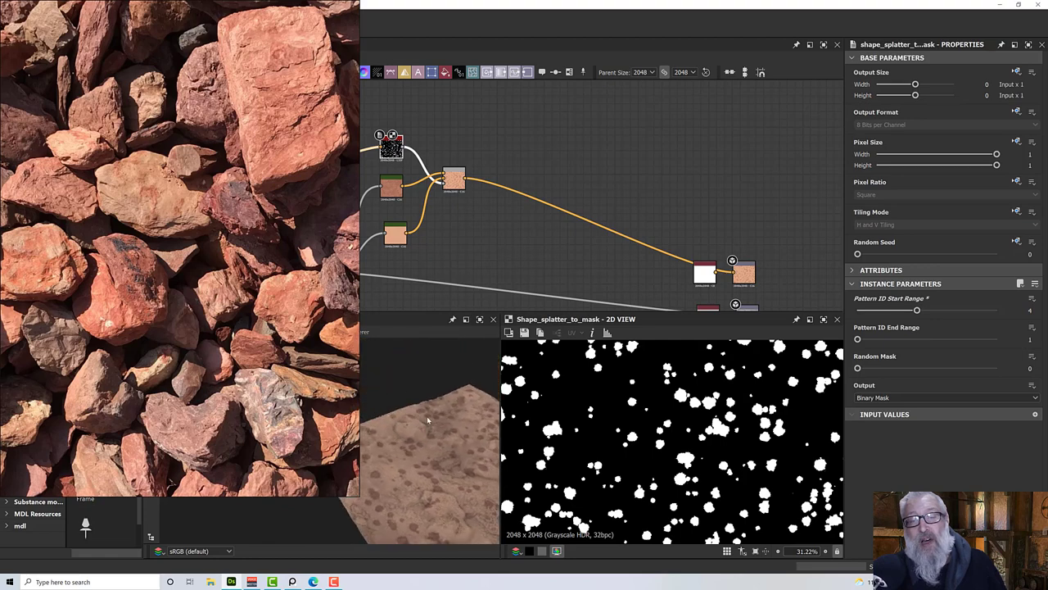
Step: Hide the rock reference photo and set the splatter mask's Pattern ID Start Range and End Range both to 2
{"action": "left_click", "coordinate": [292, 582]}
{"action": "left_click_drag", "start_coordinate": [395, 468], "coordinate": [333, 445]}
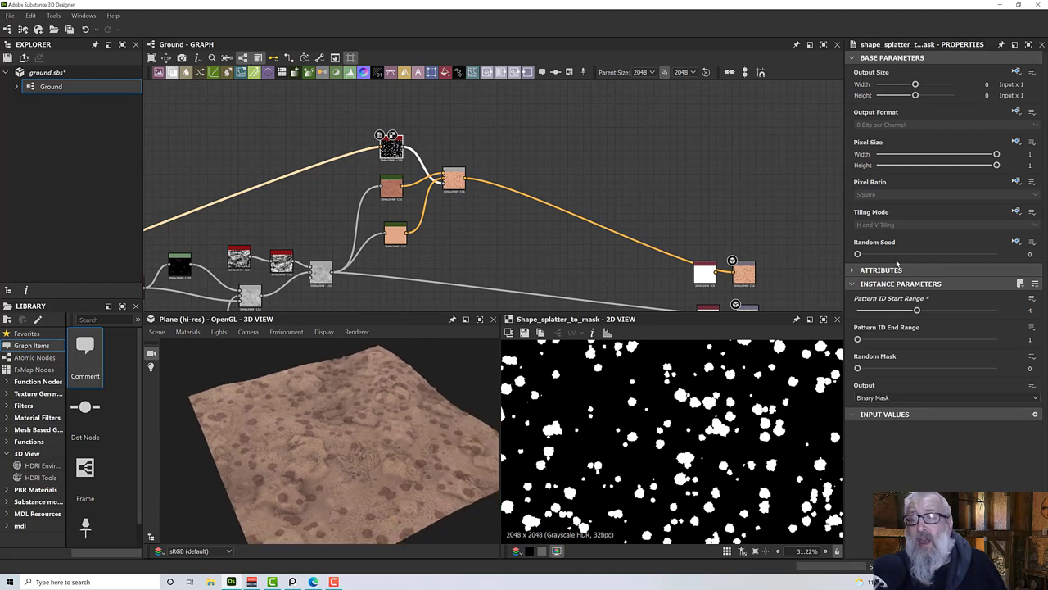
{"action": "left_click_drag", "start_coordinate": [916, 311], "coordinate": [882, 314]}
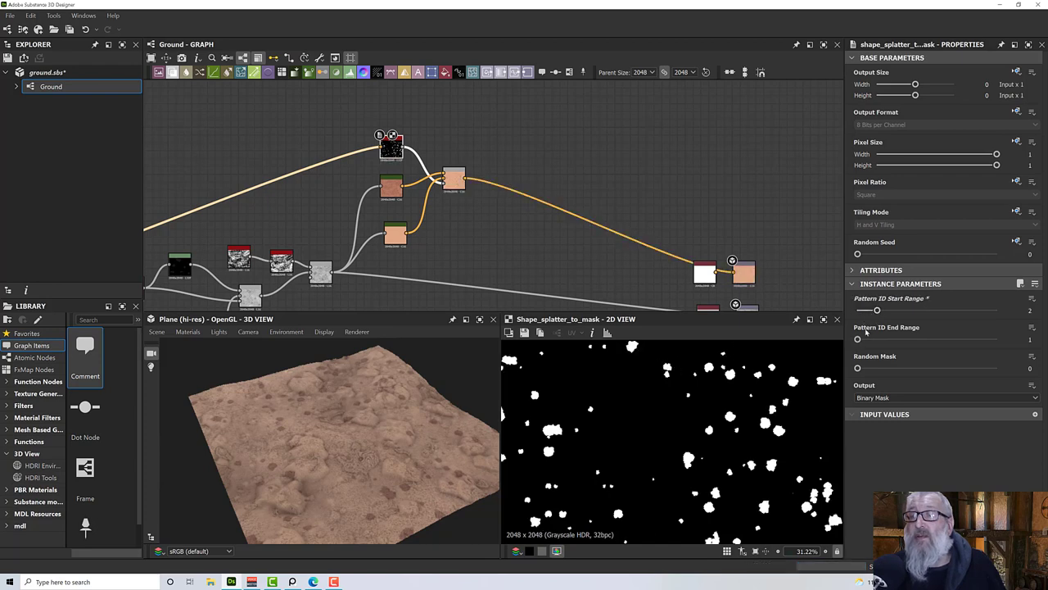
{"action": "left_click_drag", "start_coordinate": [859, 339], "coordinate": [896, 339]}
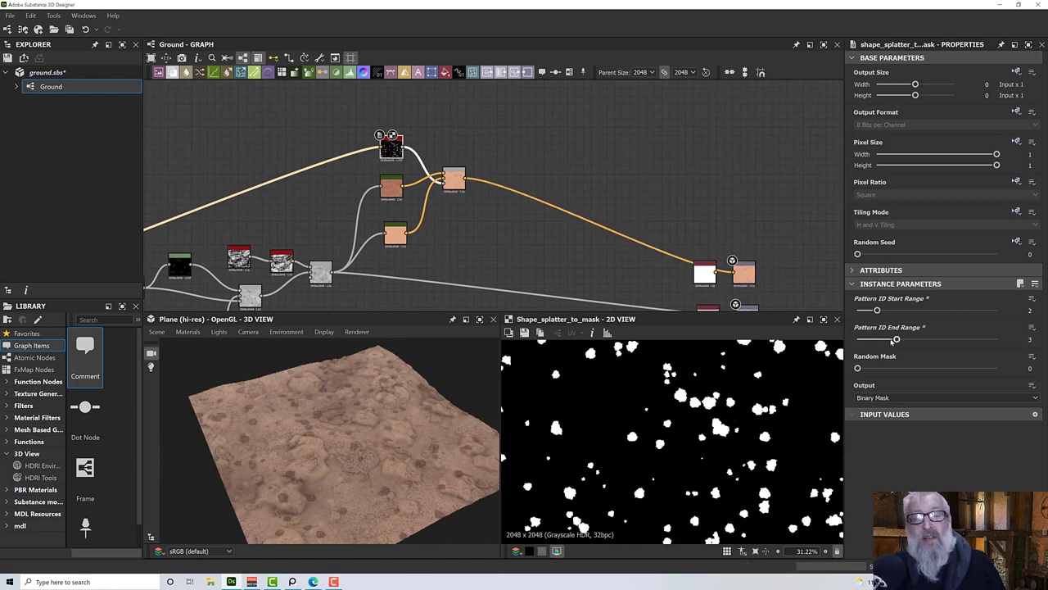
{"action": "left_click_drag", "start_coordinate": [896, 340], "coordinate": [877, 339]}
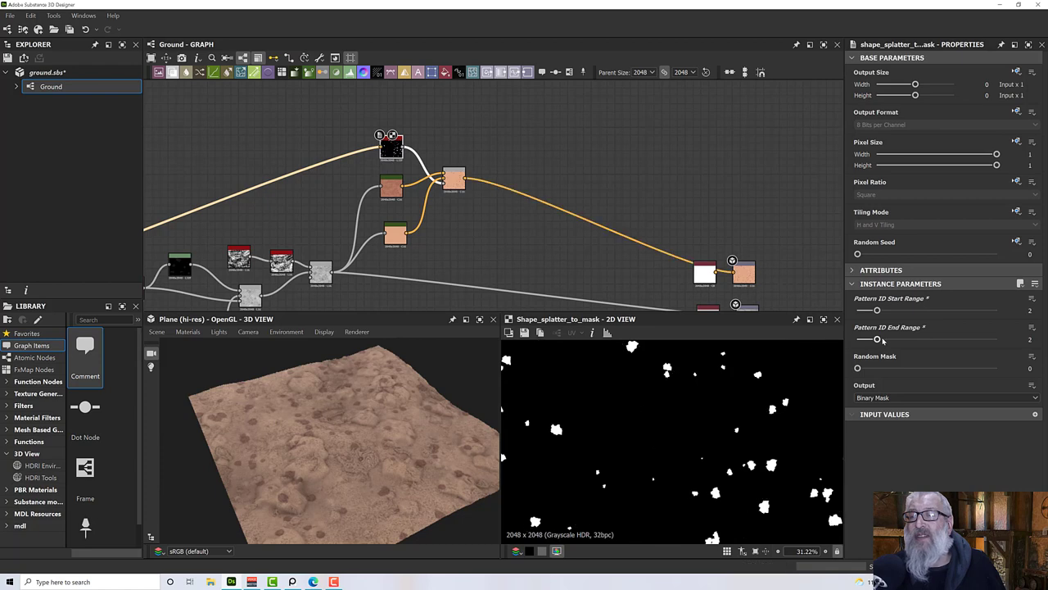
{"action": "left_click_drag", "start_coordinate": [442, 415], "coordinate": [378, 411]}
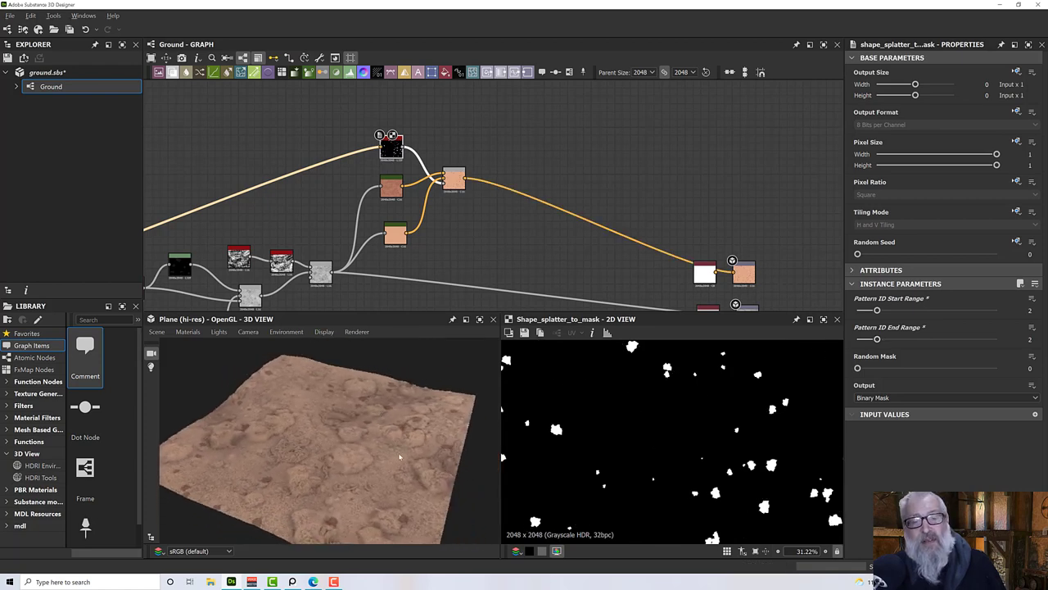
{"action": "left_click_drag", "start_coordinate": [399, 457], "coordinate": [369, 454]}
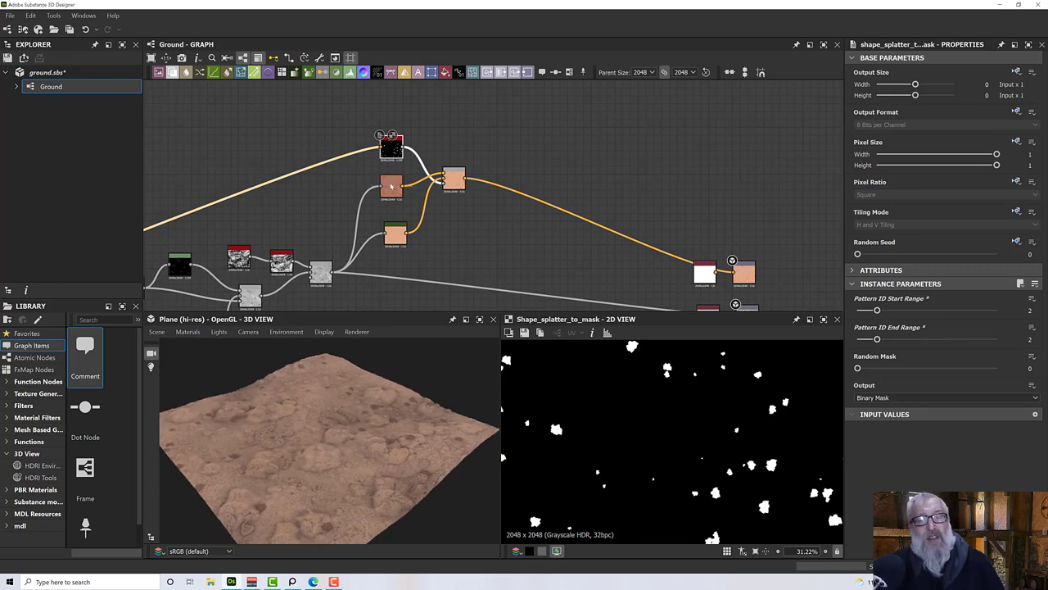
Step: Insert a Directional Warp node on the link between the splatter mask and the Blend, and arrange both nodes above the Gradient Maps
{"action": "middle_click_drag", "start_coordinate": [424, 203], "coordinate": [486, 236]}
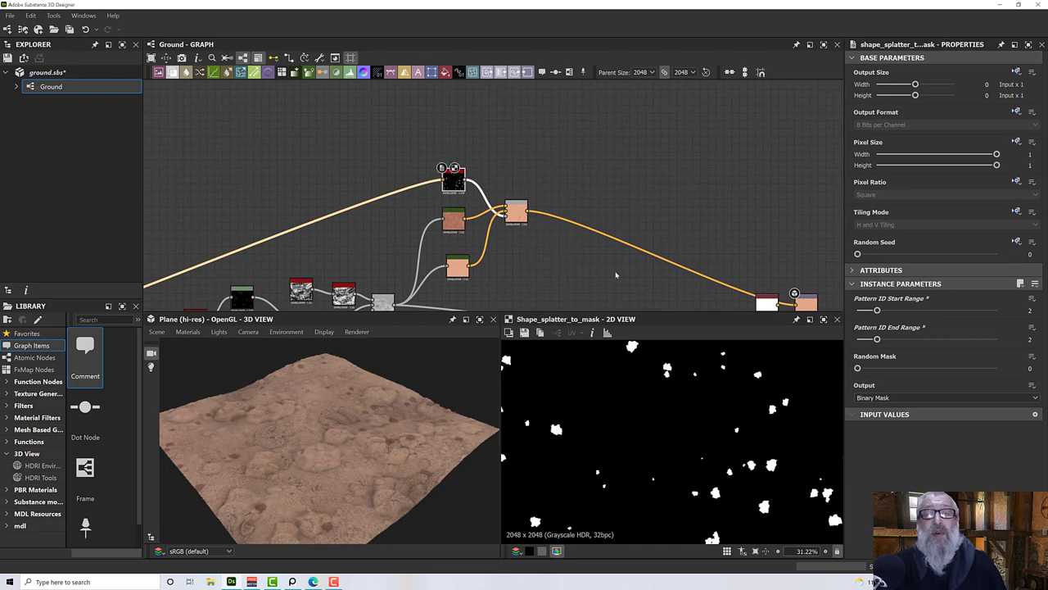
{"action": "left_click_drag", "start_coordinate": [455, 181], "coordinate": [412, 183]}
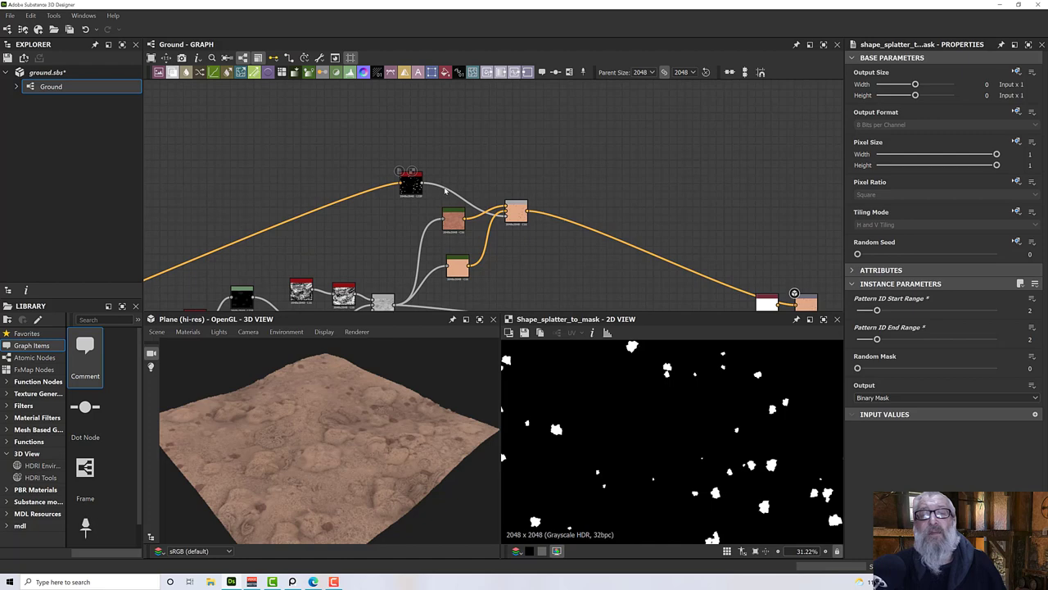
{"action": "left_click", "coordinate": [446, 191]}
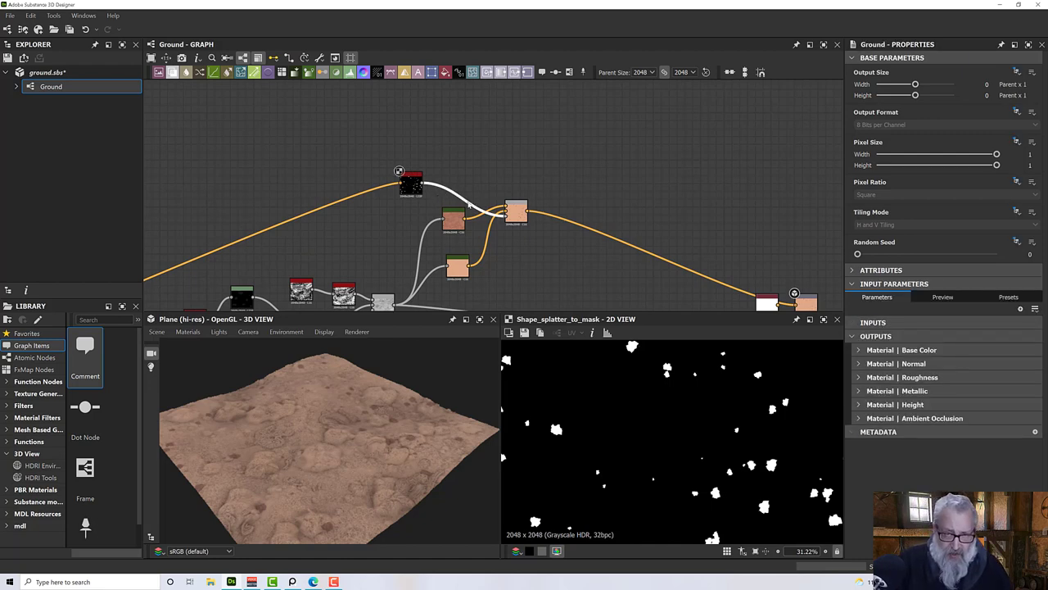
{"action": "key", "text": "space"}
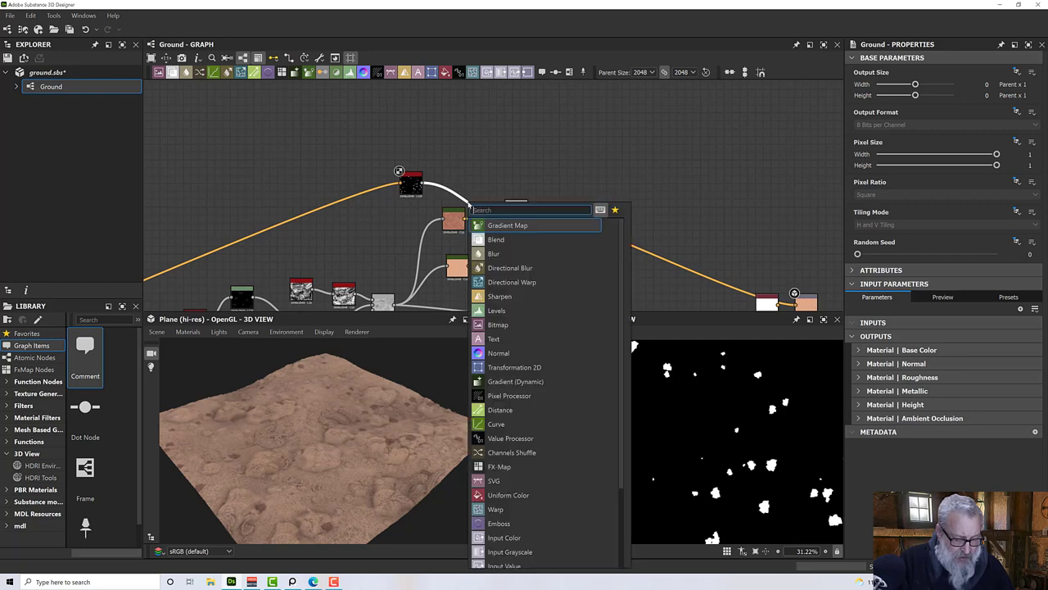
{"action": "type", "text": "warp"}
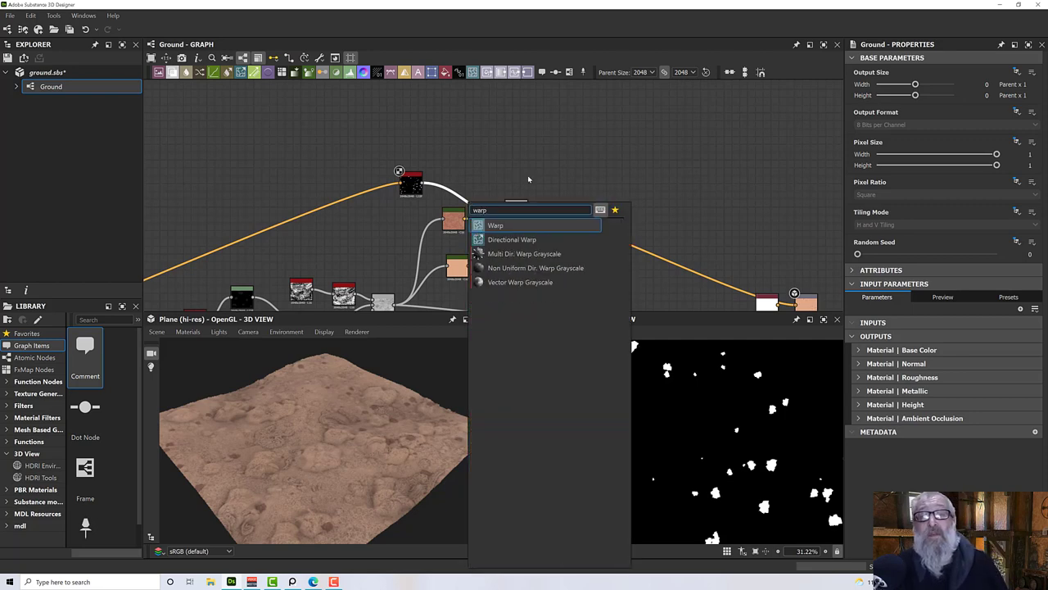
{"action": "key", "text": "Down"}
{"action": "key", "text": "Return"}
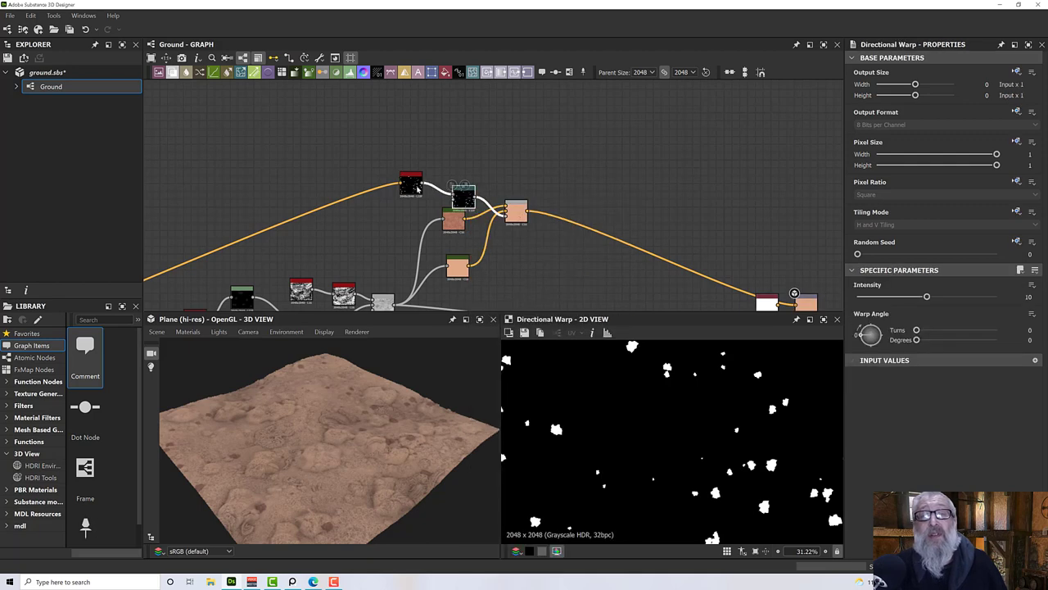
{"action": "left_click_drag", "start_coordinate": [417, 187], "coordinate": [412, 174]}
{"action": "left_click_drag", "start_coordinate": [458, 198], "coordinate": [456, 180]}
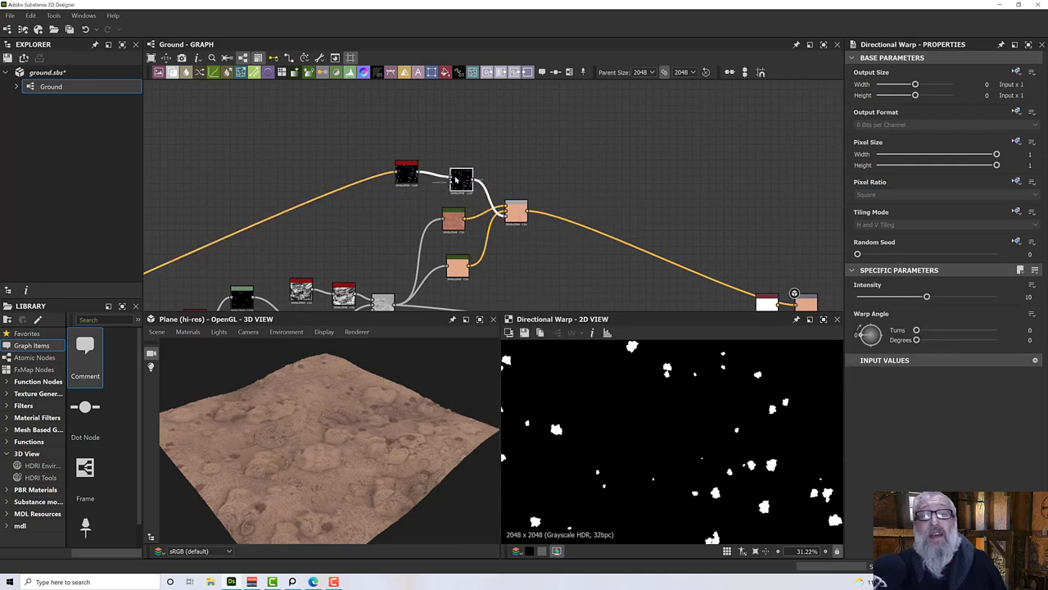
Step: Add a Perlin Noise node below the splatter mask and connect it to the Directional Warp's Intensity Input
{"action": "left_click", "coordinate": [394, 216]}
{"action": "key", "text": "space"}
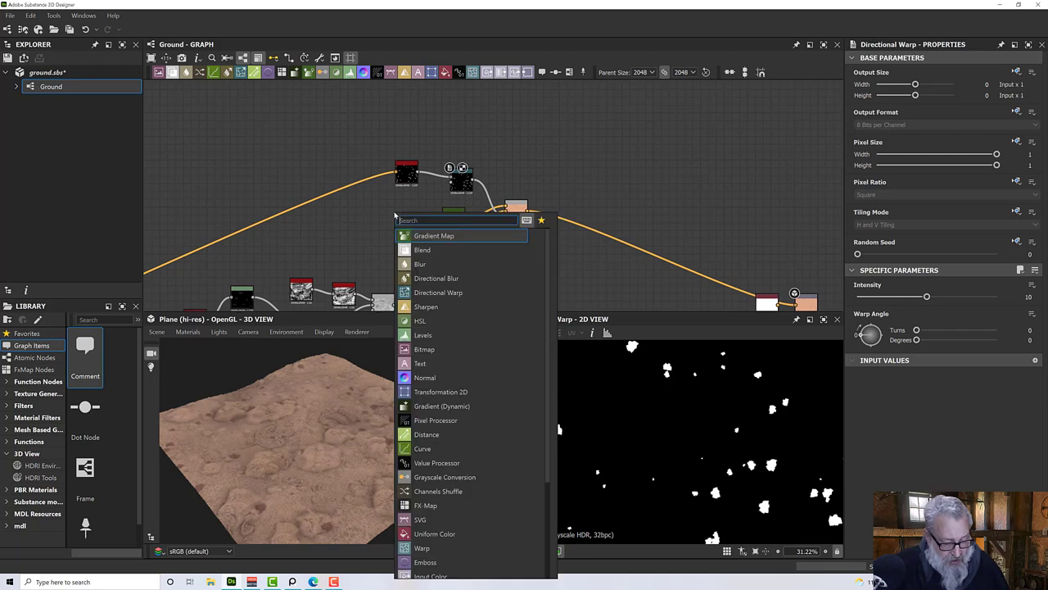
{"action": "type", "text": "perli"}
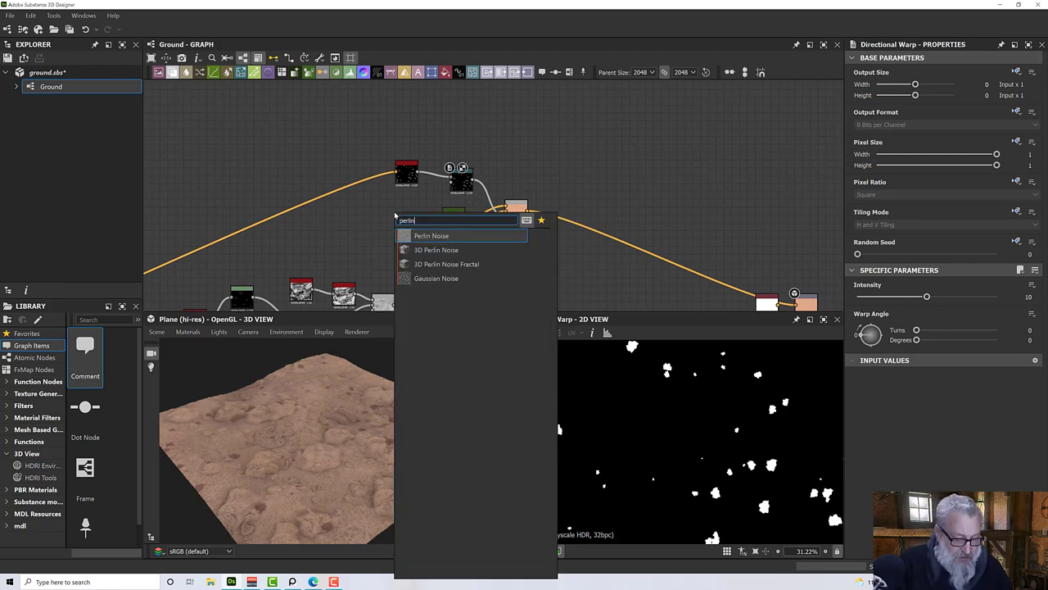
{"action": "type", "text": "n"}
{"action": "left_click", "coordinate": [432, 236]}
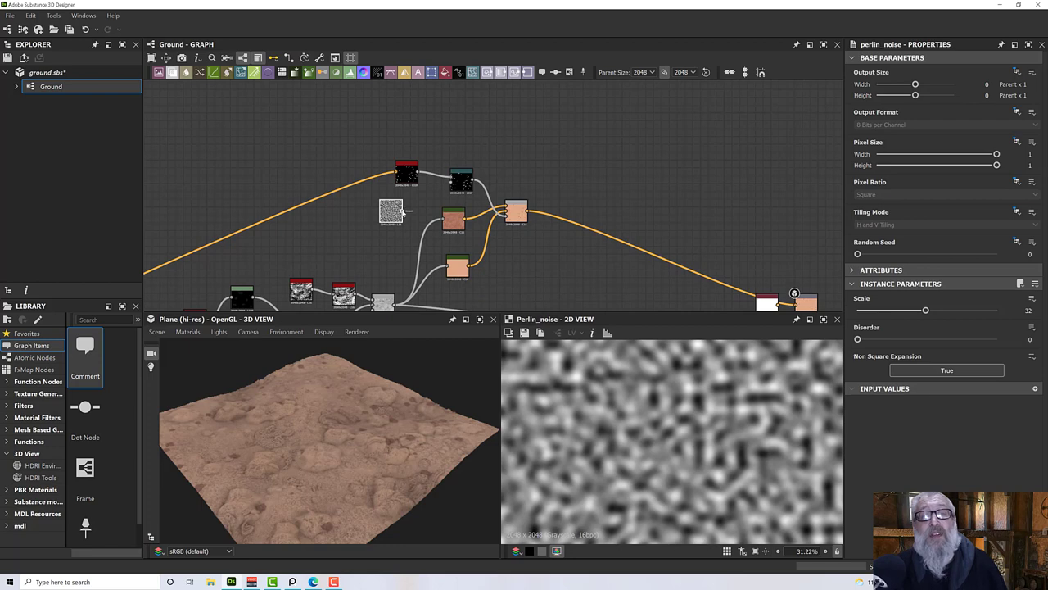
{"action": "left_click_drag", "start_coordinate": [403, 211], "coordinate": [454, 186]}
{"action": "scroll", "coordinate": [455, 185], "scroll_direction": "up", "scroll_amount": 6}
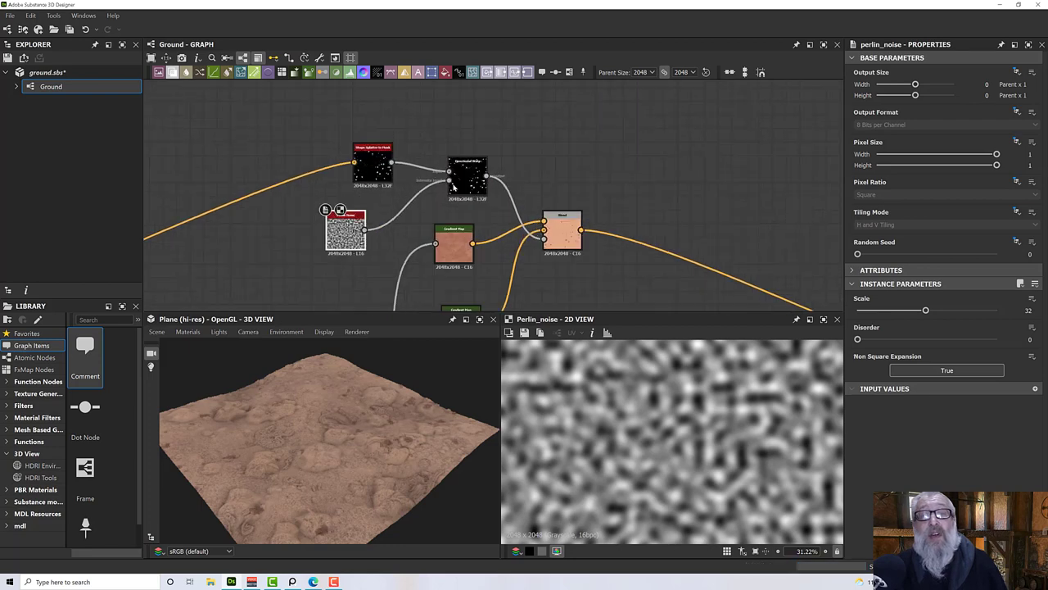
Step: Preview the Directional Warp node's result and set its Intensity to 10.16
{"action": "double_click", "coordinate": [480, 186]}
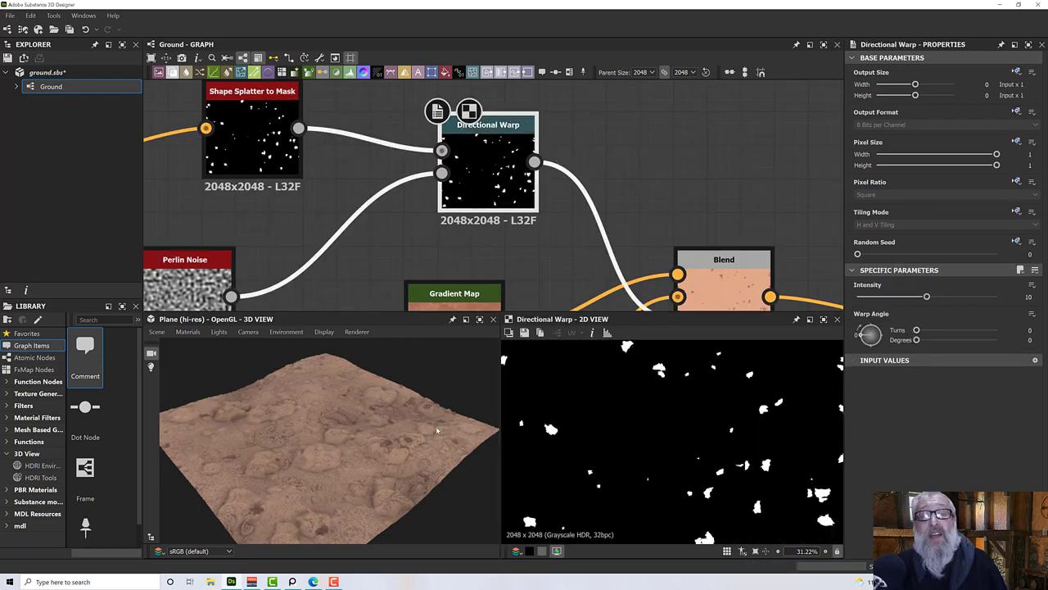
{"action": "scroll", "coordinate": [520, 200], "scroll_direction": "up", "scroll_amount": 4}
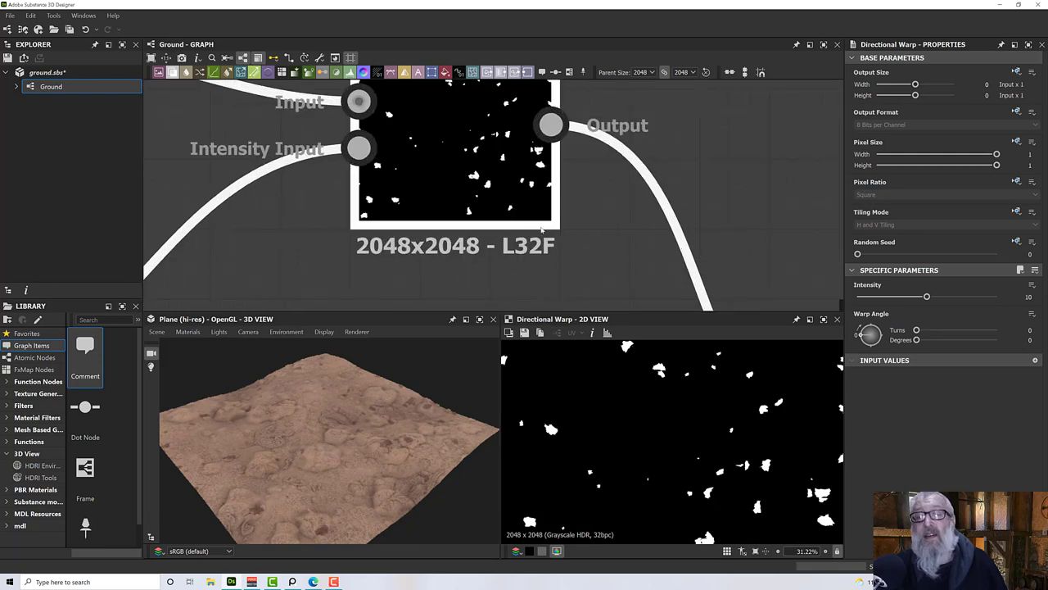
{"action": "mouse_move", "coordinate": [927, 296]}
{"action": "left_mouse_down"}
{"action": "mouse_move", "coordinate": [856, 296]}
{"action": "mouse_move", "coordinate": [979, 299]}
{"action": "mouse_move", "coordinate": [928, 296]}
{"action": "left_mouse_up"}
{"action": "scroll", "coordinate": [685, 261], "scroll_direction": "down", "scroll_amount": 3}
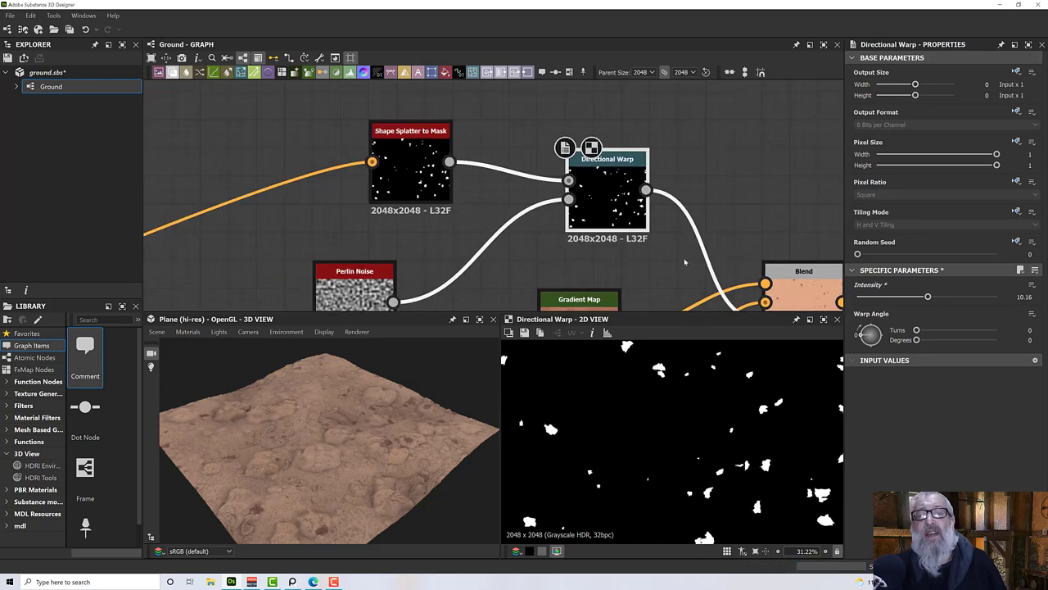
Step: Align the Perlin Noise under the splatter mask and replace the Directional Warp with a Multi Dir. Warp Grayscale node
{"action": "left_click_drag", "start_coordinate": [356, 287], "coordinate": [412, 258]}
{"action": "left_click", "coordinate": [594, 219]}
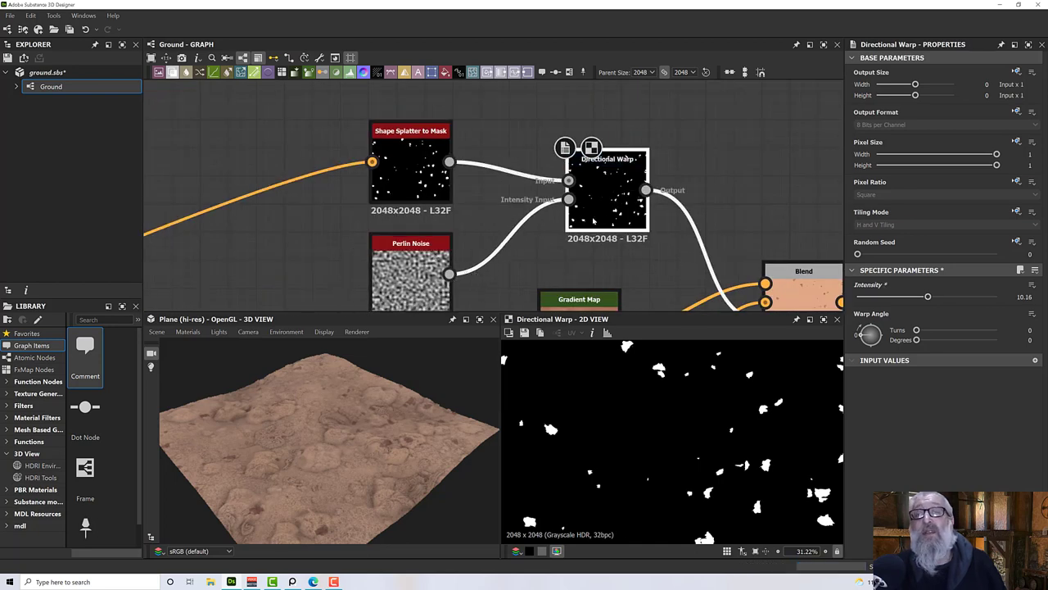
{"action": "key", "text": "Delete"}
{"action": "key", "text": "space"}
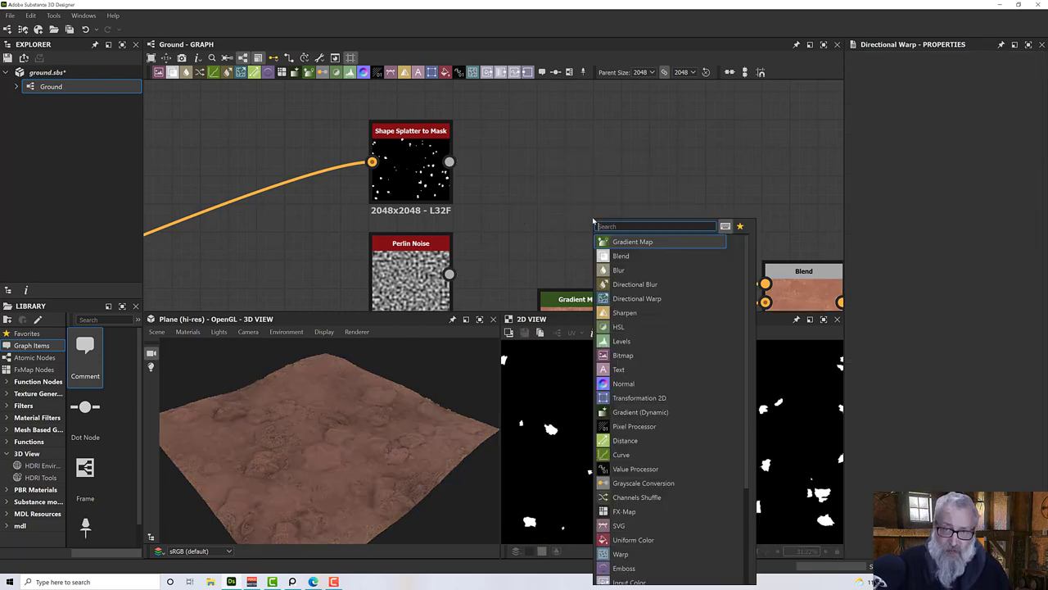
{"action": "type", "text": "mult"}
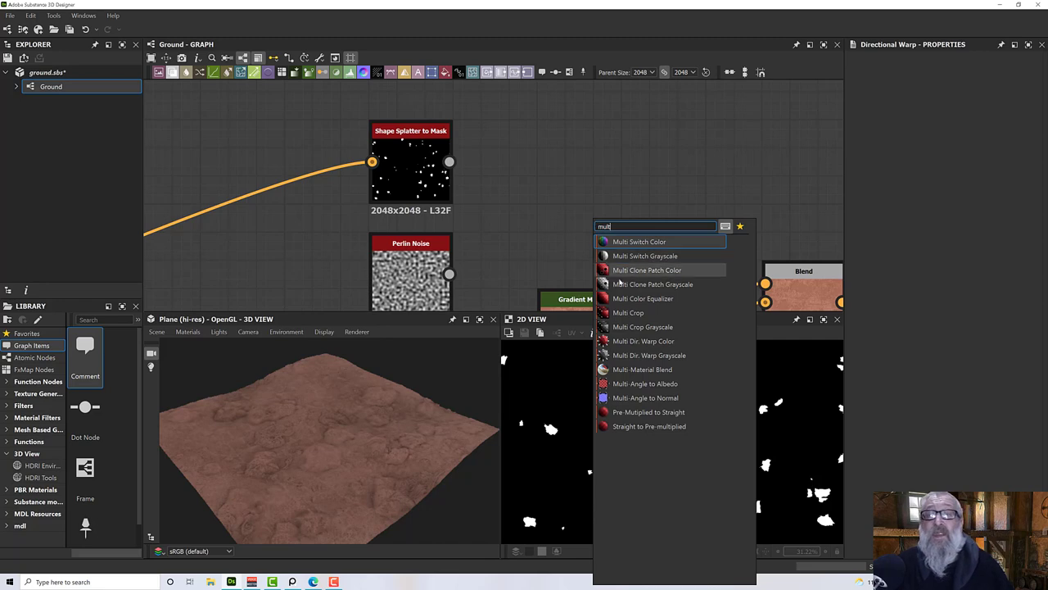
{"action": "left_click", "coordinate": [640, 355]}
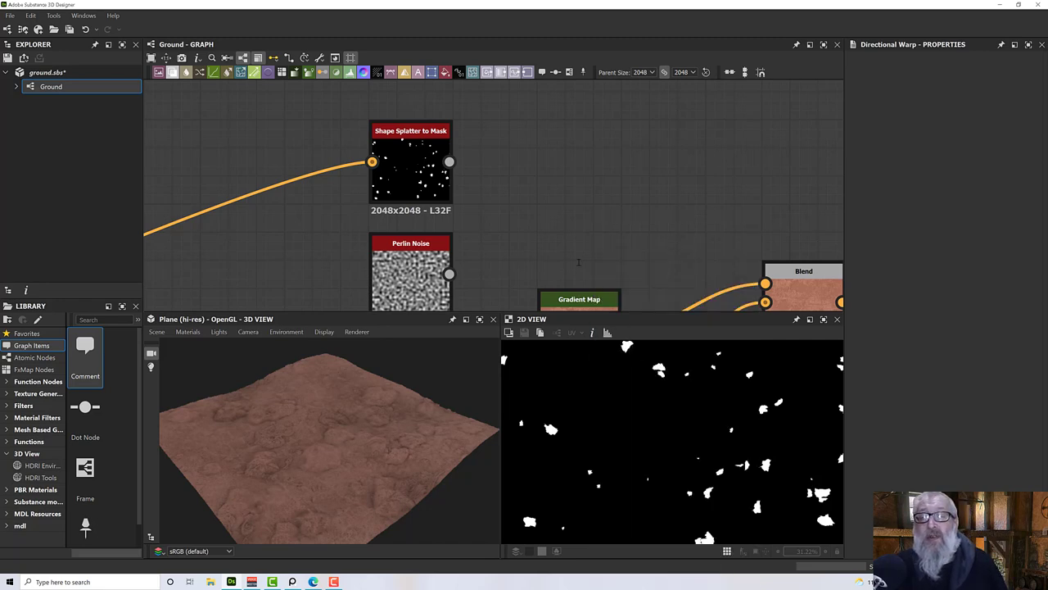
Step: Wire the splatter mask and Perlin Noise into the Multi Dir. Warp's Input and Intensity Input, and its output into the Blend's Opacity
{"action": "left_click_drag", "start_coordinate": [449, 274], "coordinate": [540, 228]}
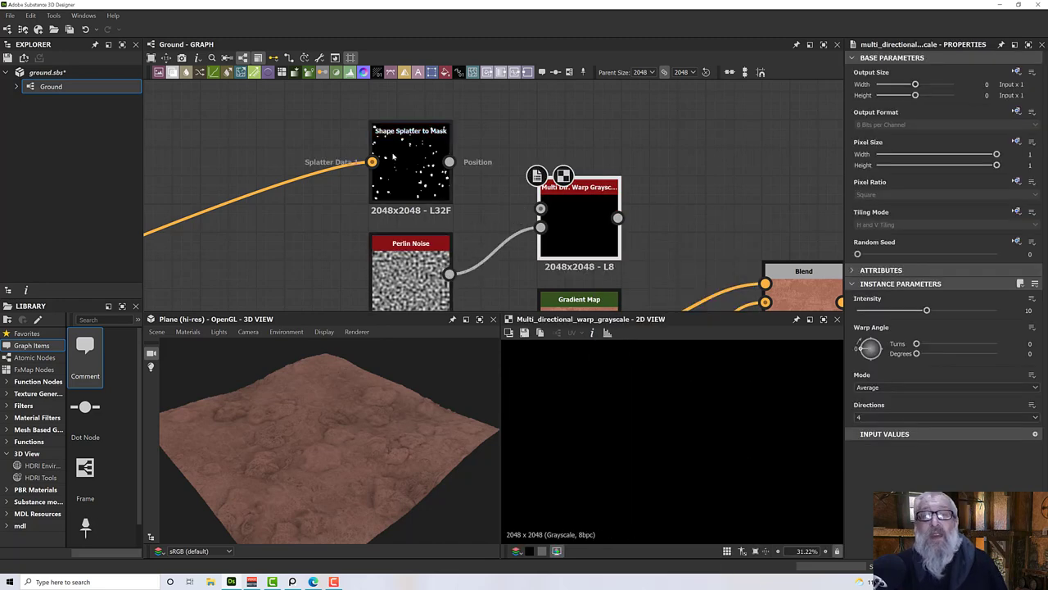
{"action": "left_click_drag", "start_coordinate": [450, 162], "coordinate": [539, 208]}
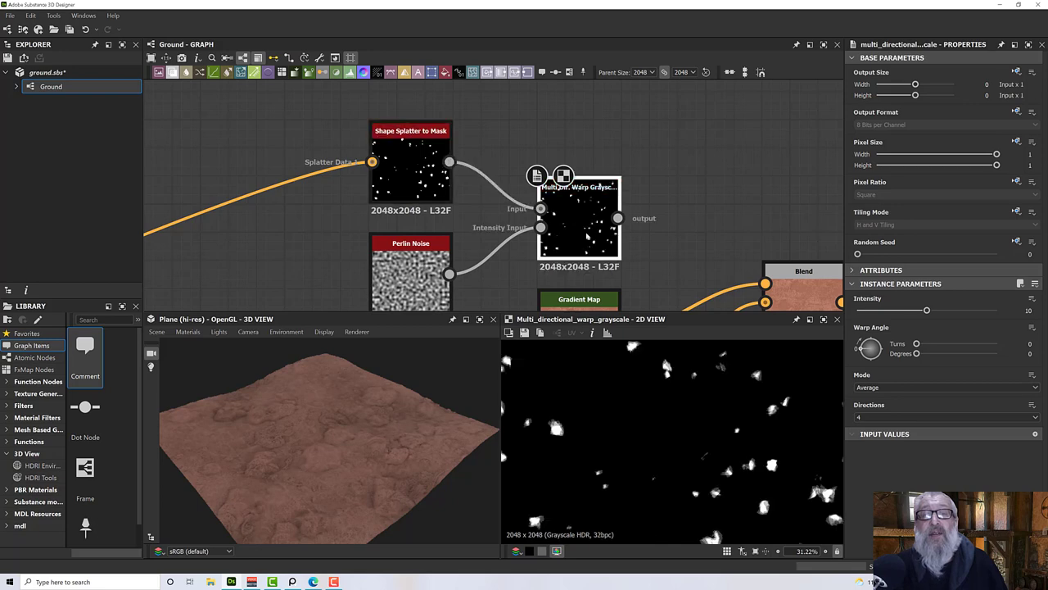
{"action": "left_click_drag", "start_coordinate": [617, 218], "coordinate": [702, 231]}
{"action": "middle_click_drag", "start_coordinate": [657, 187], "coordinate": [540, 110]}
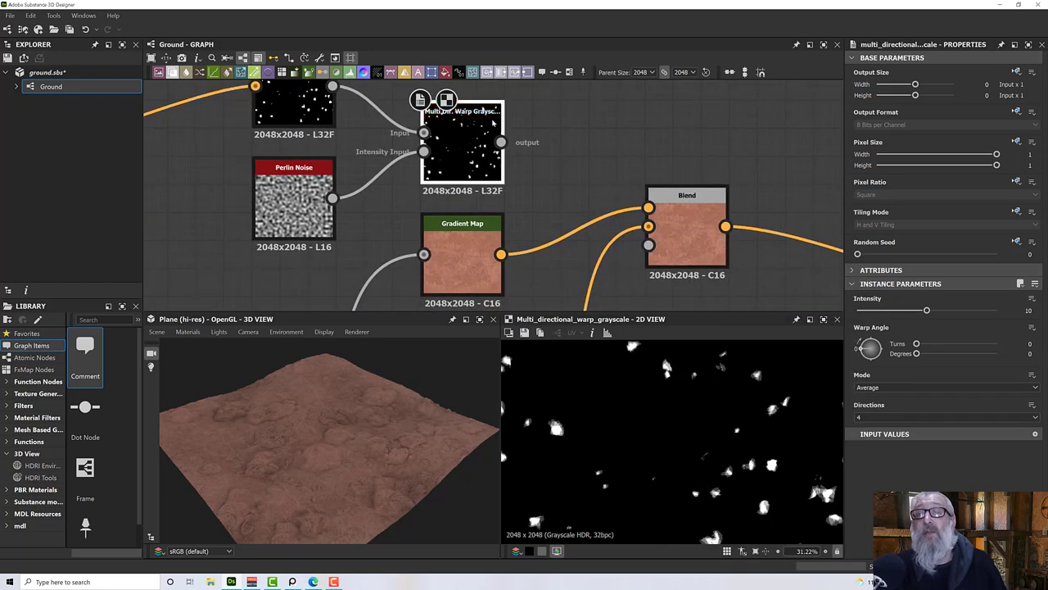
{"action": "left_click_drag", "start_coordinate": [500, 141], "coordinate": [649, 246]}
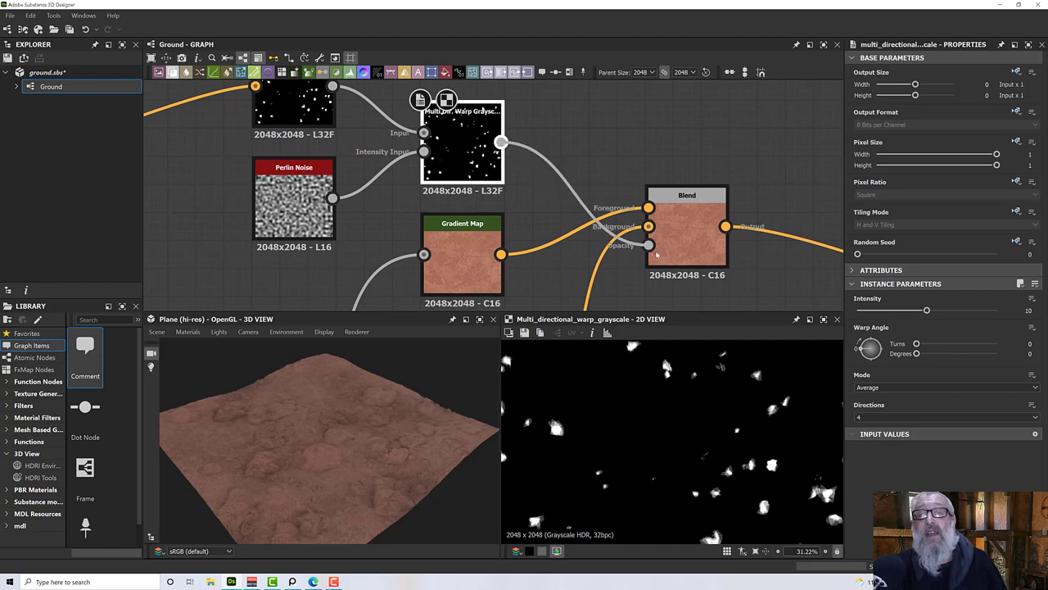
{"action": "middle_click_drag", "start_coordinate": [519, 206], "coordinate": [596, 242]}
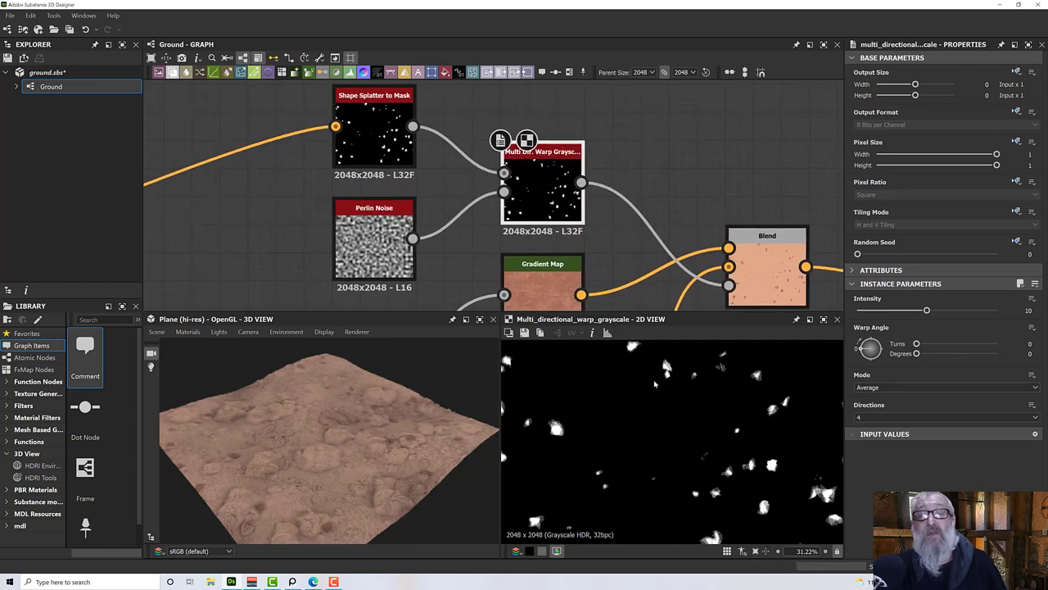
Step: Set the Multi Dir. Warp Grayscale node's Intensity to 4.92 and check the softened mask edges up close
{"action": "scroll", "coordinate": [659, 373], "scroll_direction": "up", "scroll_amount": 8}
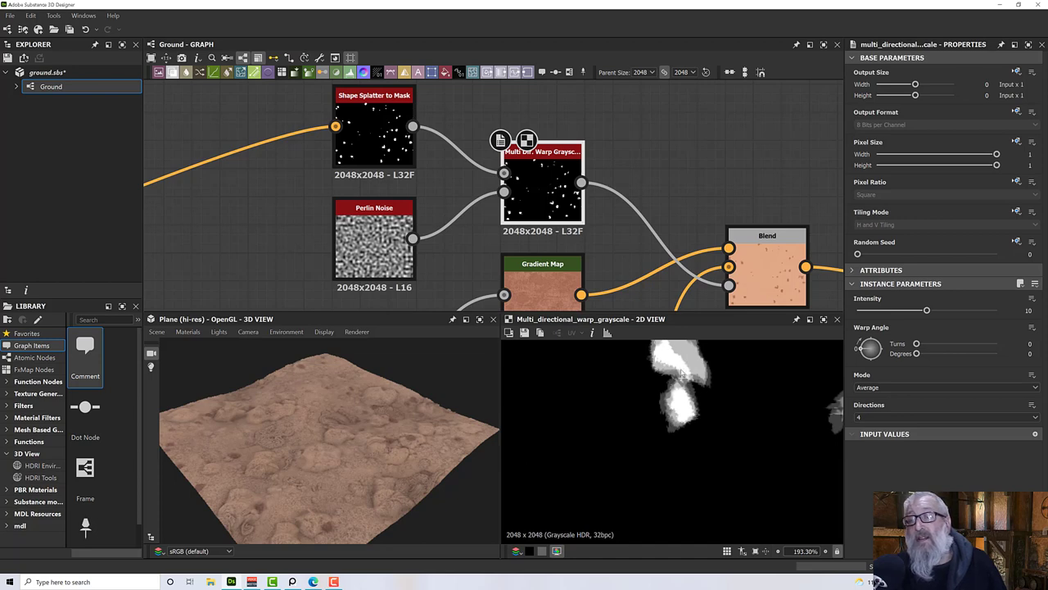
{"action": "left_click_drag", "start_coordinate": [292, 475], "coordinate": [299, 541]}
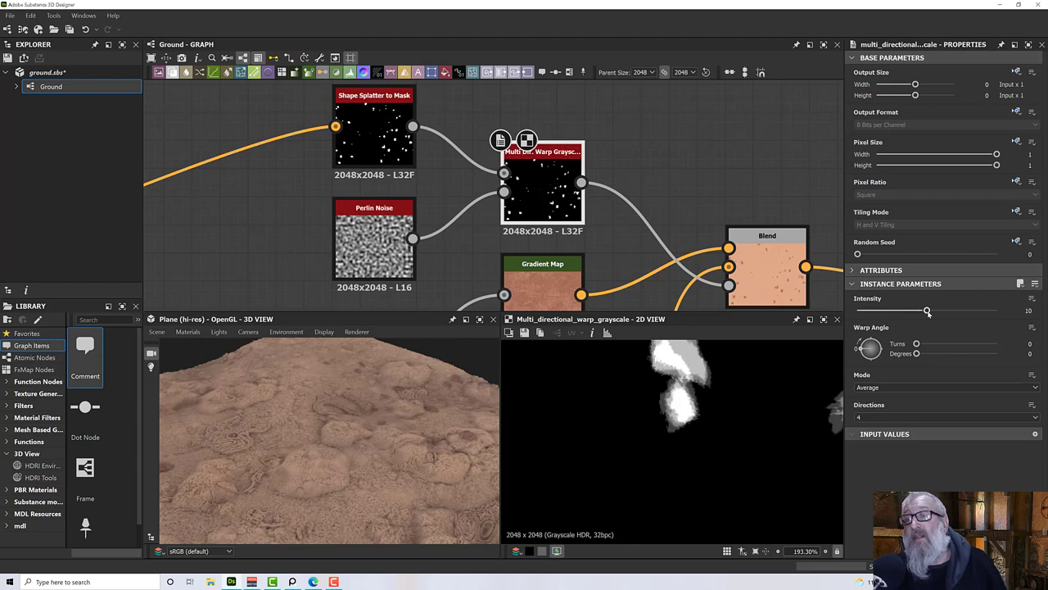
{"action": "left_click_drag", "start_coordinate": [927, 311], "coordinate": [890, 311]}
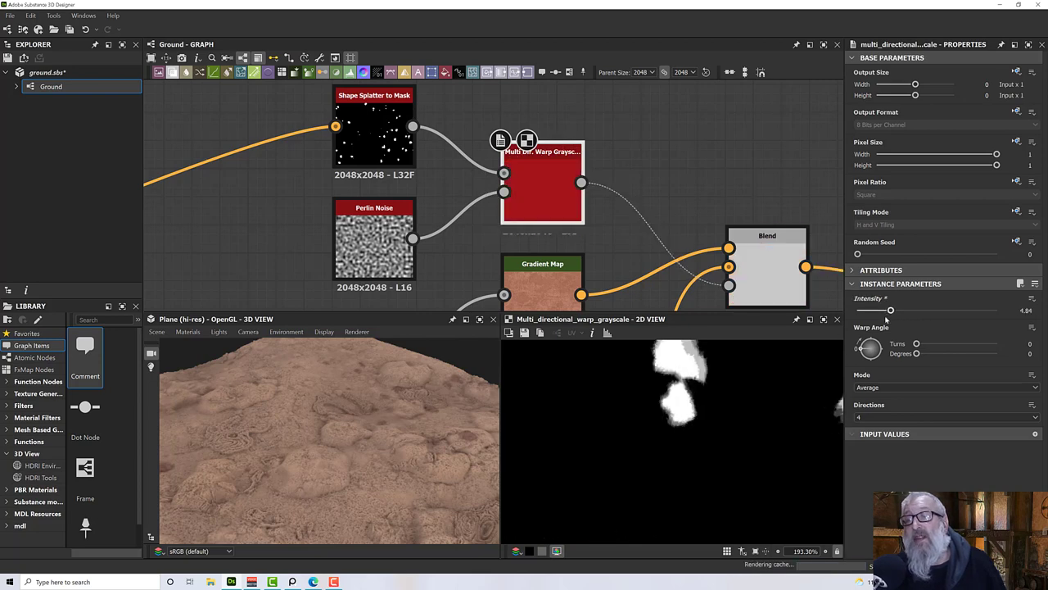
{"action": "left_click", "coordinate": [891, 315]}
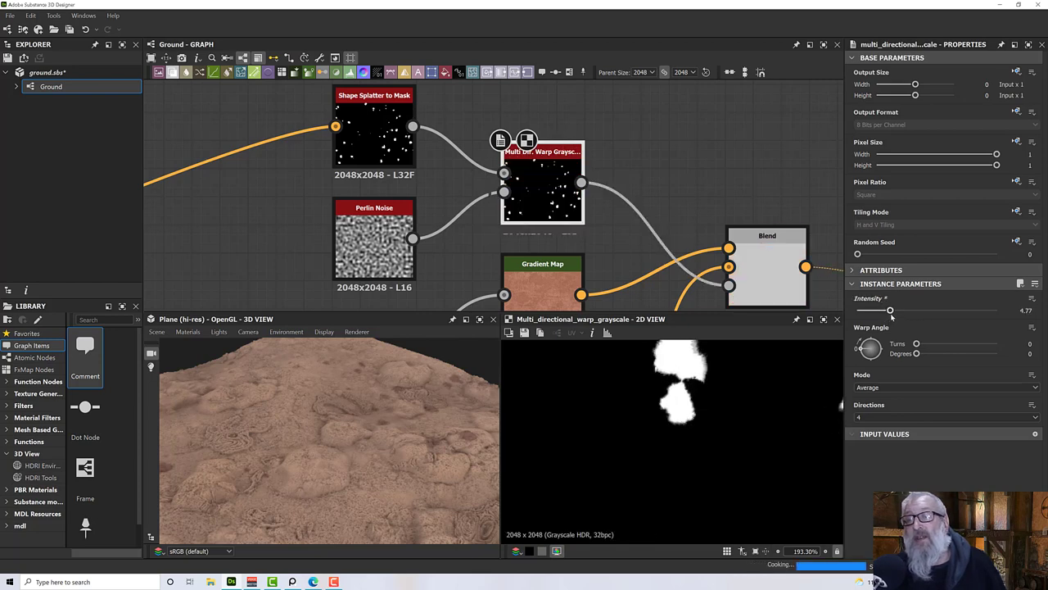
{"action": "left_click", "coordinate": [891, 311]}
{"action": "scroll", "coordinate": [769, 418], "scroll_direction": "down", "scroll_amount": 2}
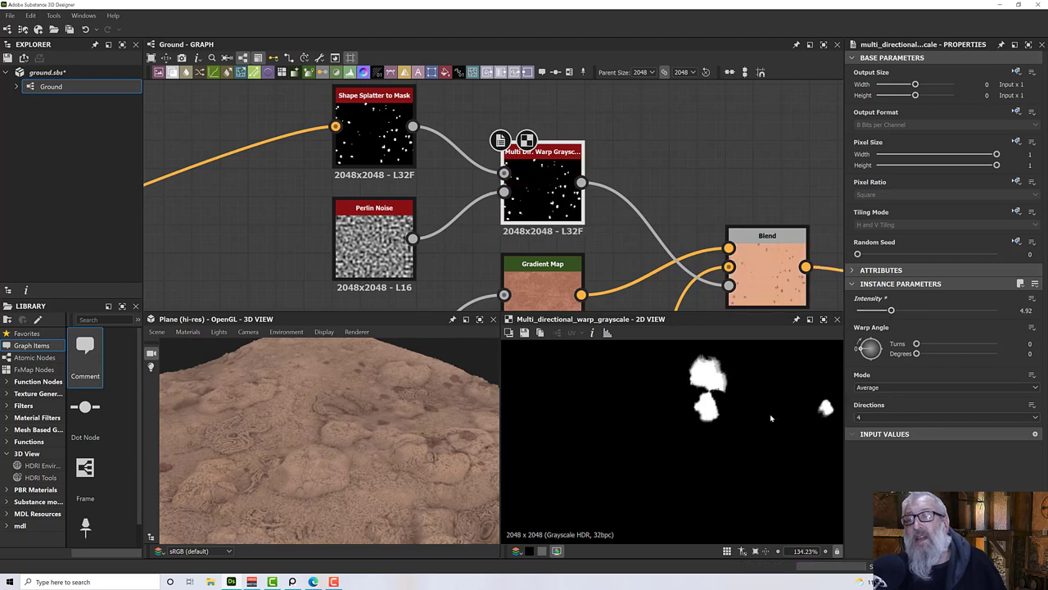
{"action": "scroll", "coordinate": [770, 417], "scroll_direction": "down", "scroll_amount": 1}
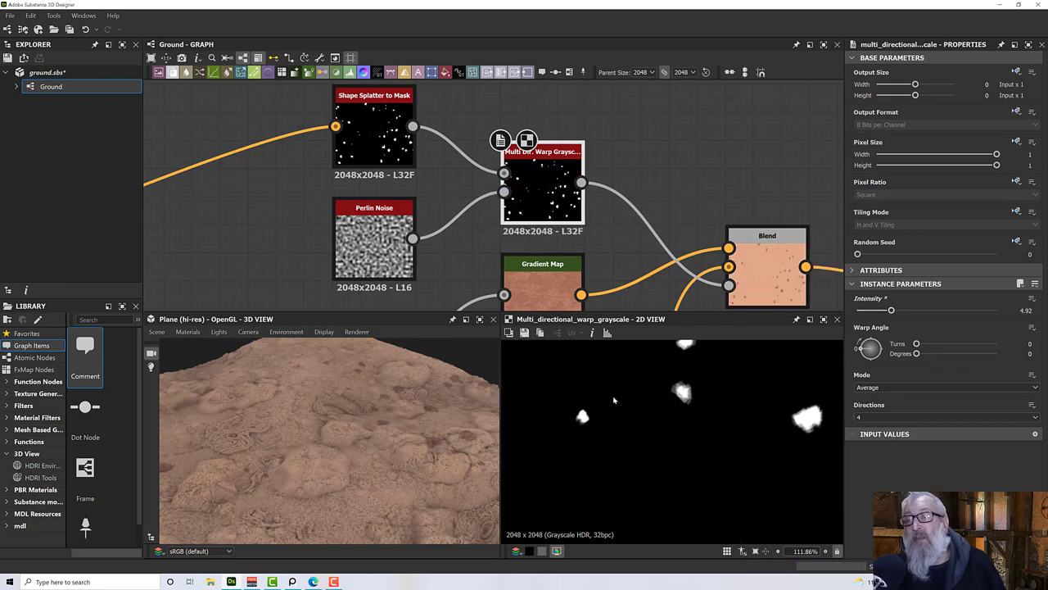
{"action": "scroll", "coordinate": [692, 397], "scroll_direction": "up", "scroll_amount": 8}
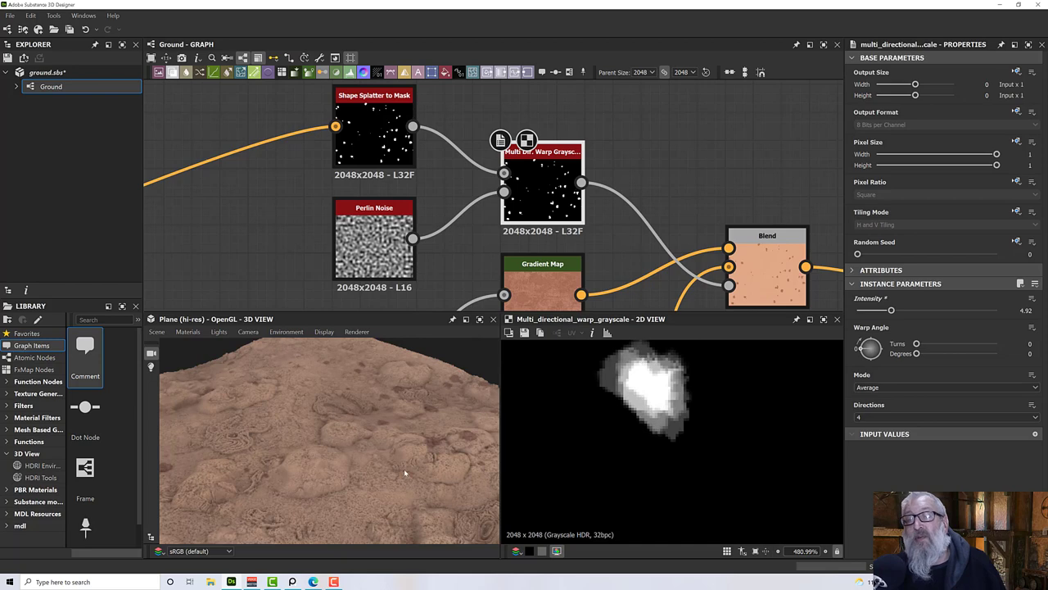
Step: Set the Opacity to 0.43 on the Blend that combines the two Gradient Maps, judging the rock coloring on the 3D plane
{"action": "scroll", "coordinate": [403, 472], "scroll_direction": "down", "scroll_amount": 5}
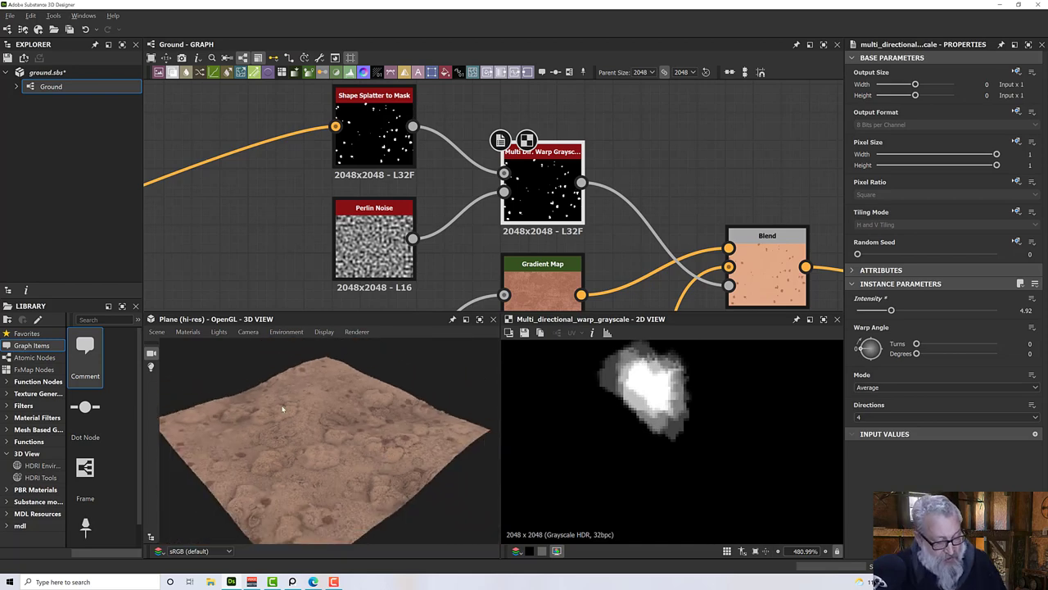
{"action": "left_click_drag", "start_coordinate": [283, 407], "coordinate": [463, 368]}
{"action": "left_click_drag", "start_coordinate": [367, 416], "coordinate": [397, 482]}
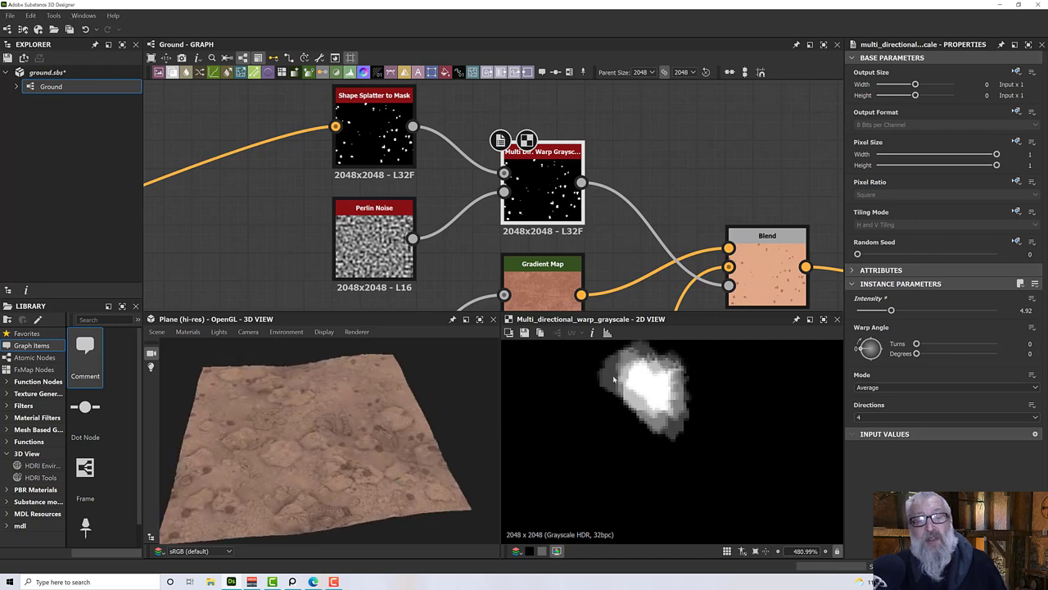
{"action": "left_click", "coordinate": [767, 275]}
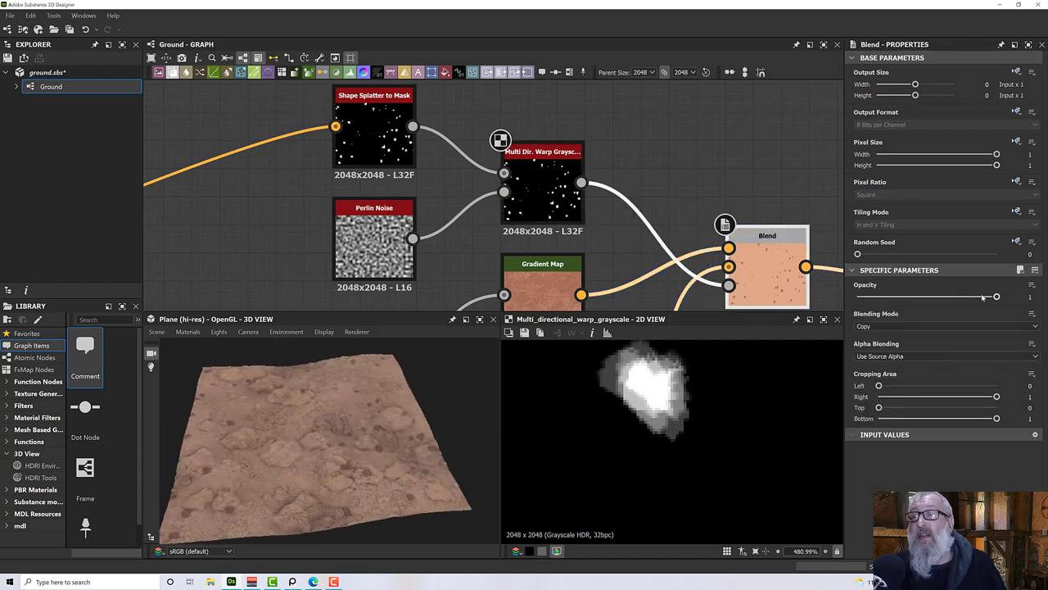
{"action": "left_click_drag", "start_coordinate": [997, 297], "coordinate": [918, 299]}
Step: Add a second Shape Splatter to Mask node above the color nodes, fed by the upper Shape Splatter's data output, and preview its mask
{"action": "scroll", "coordinate": [541, 253], "scroll_direction": "down", "scroll_amount": 5}
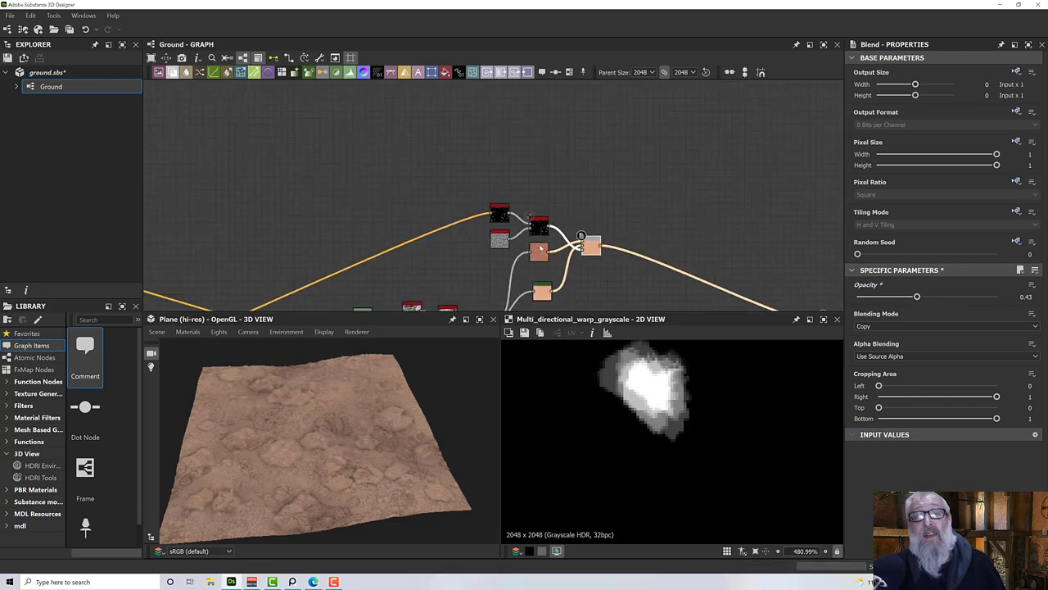
{"action": "scroll", "coordinate": [537, 233], "scroll_direction": "down", "scroll_amount": 2}
{"action": "scroll", "coordinate": [409, 270], "scroll_direction": "up", "scroll_amount": 2}
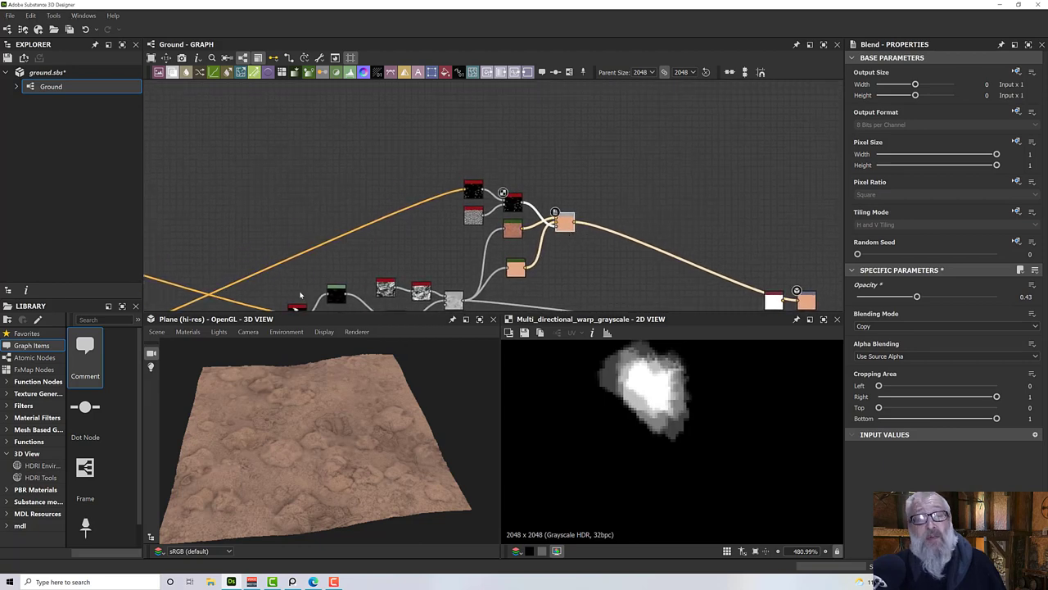
{"action": "scroll", "coordinate": [401, 270], "scroll_direction": "down", "scroll_amount": 1}
{"action": "scroll", "coordinate": [389, 287], "scroll_direction": "up", "scroll_amount": 1}
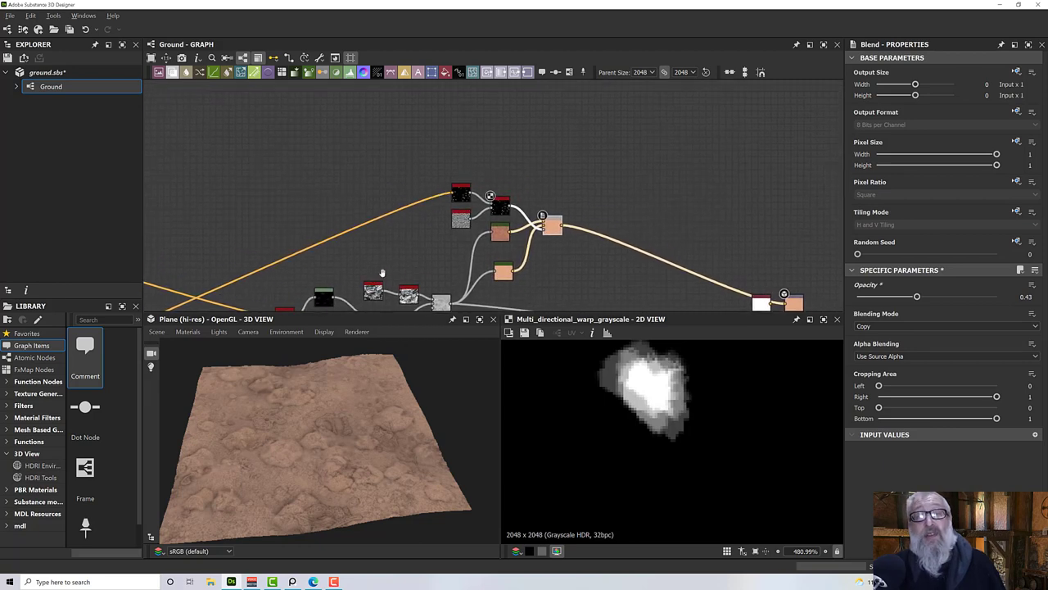
{"action": "scroll", "coordinate": [373, 273], "scroll_direction": "down", "scroll_amount": 2}
{"action": "middle_click_drag", "start_coordinate": [375, 274], "coordinate": [576, 229]}
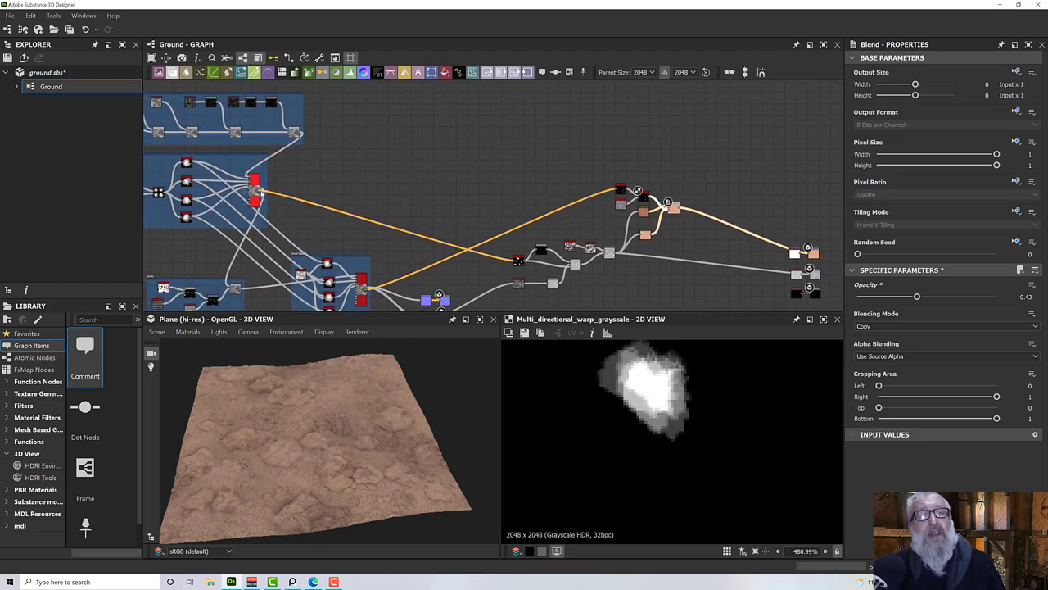
{"action": "left_click_drag", "start_coordinate": [259, 191], "coordinate": [678, 157]}
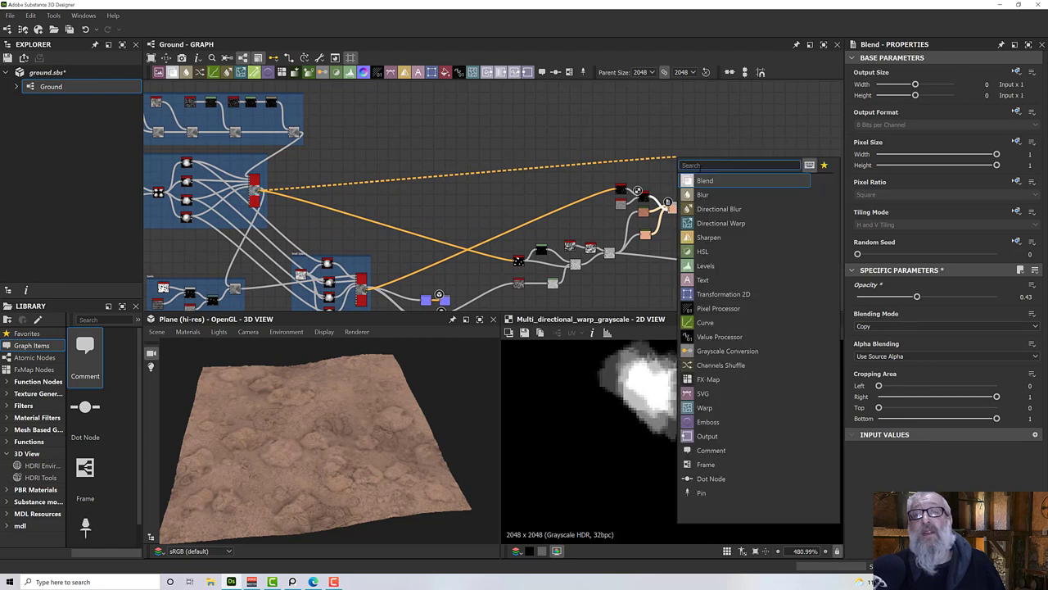
{"action": "type", "text": "mask"}
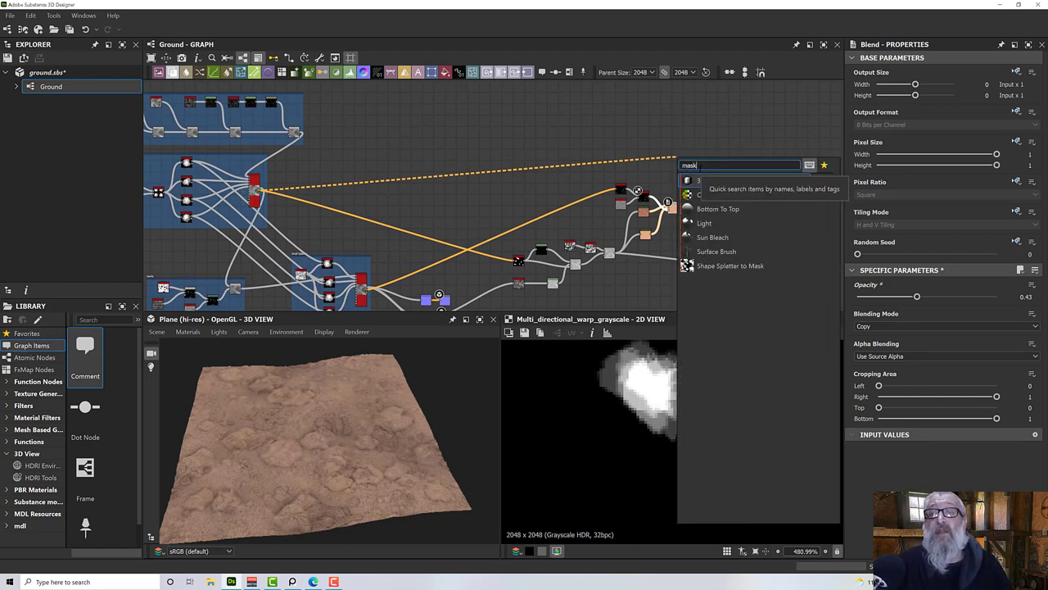
{"action": "left_click", "coordinate": [719, 270]}
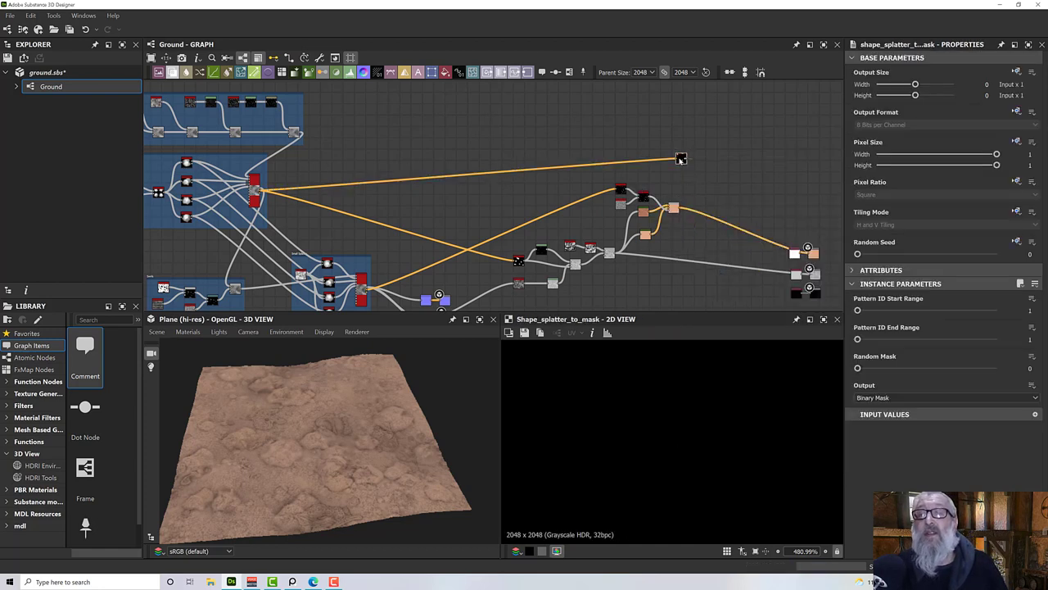
{"action": "scroll", "coordinate": [632, 542], "scroll_direction": "down", "scroll_amount": 1}
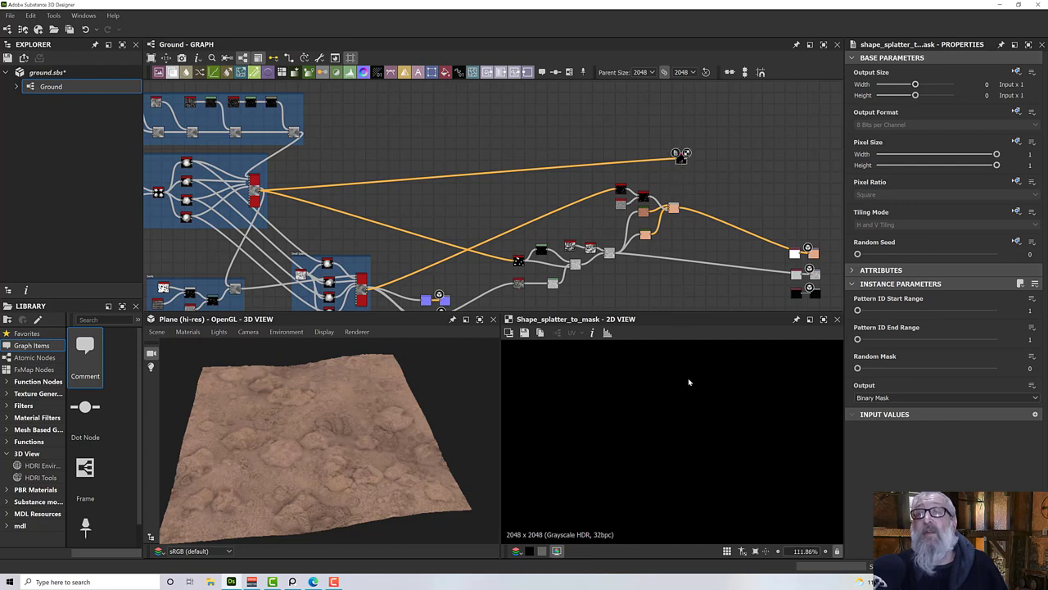
{"action": "scroll", "coordinate": [690, 401], "scroll_direction": "down", "scroll_amount": 10}
{"action": "scroll", "coordinate": [691, 401], "scroll_direction": "up", "scroll_amount": 2}
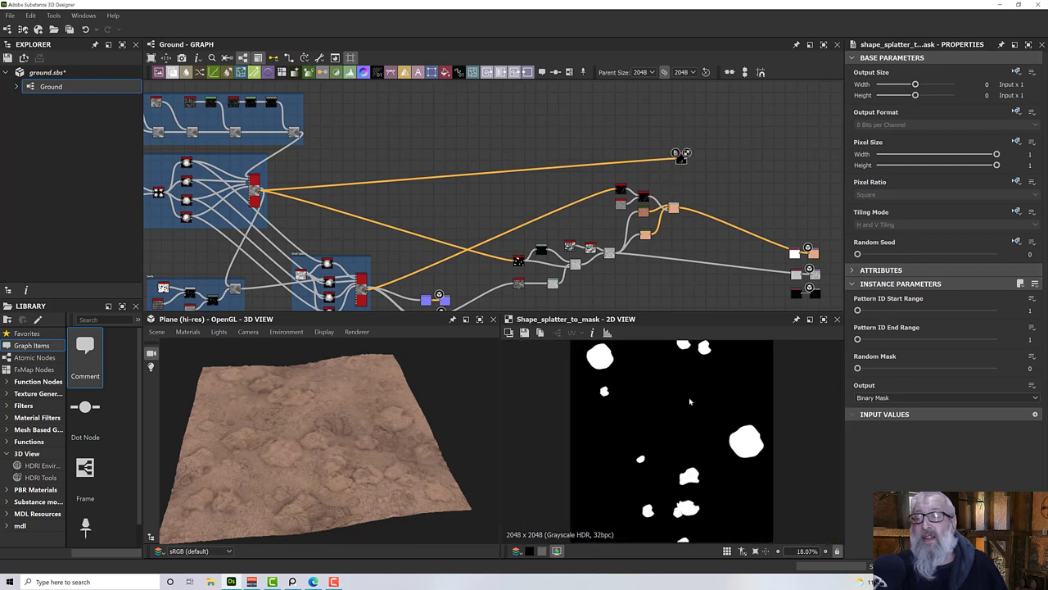
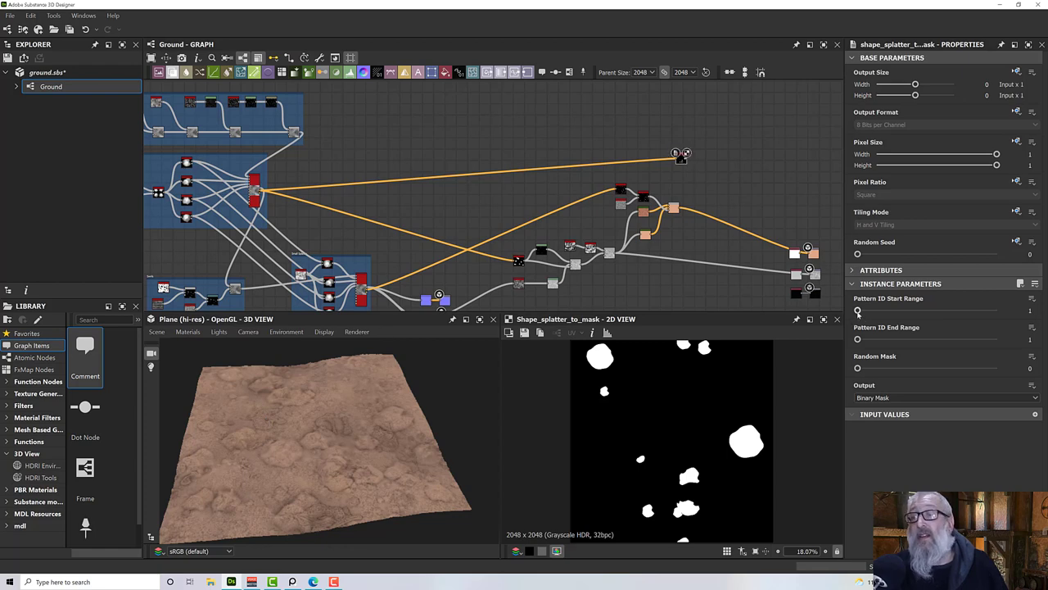
Step: Set the Pattern ID Start Range to 2 on the new Shape Splatter to Mask node
{"action": "left_click_drag", "start_coordinate": [857, 312], "coordinate": [883, 322]}
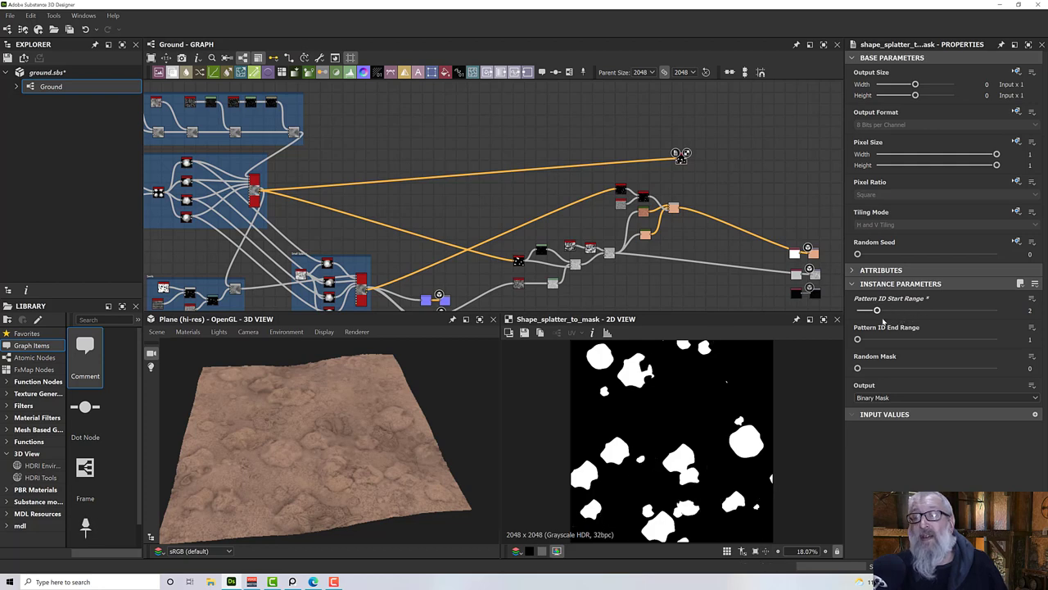
{"action": "middle_click_drag", "start_coordinate": [677, 248], "coordinate": [643, 253]}
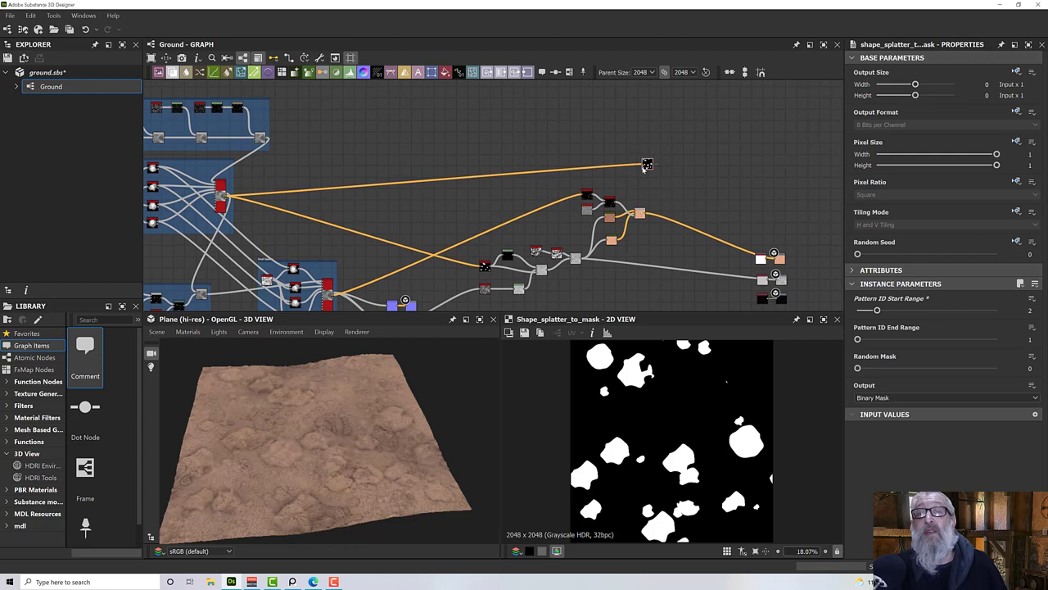
{"action": "scroll", "coordinate": [643, 185], "scroll_direction": "up", "scroll_amount": 2}
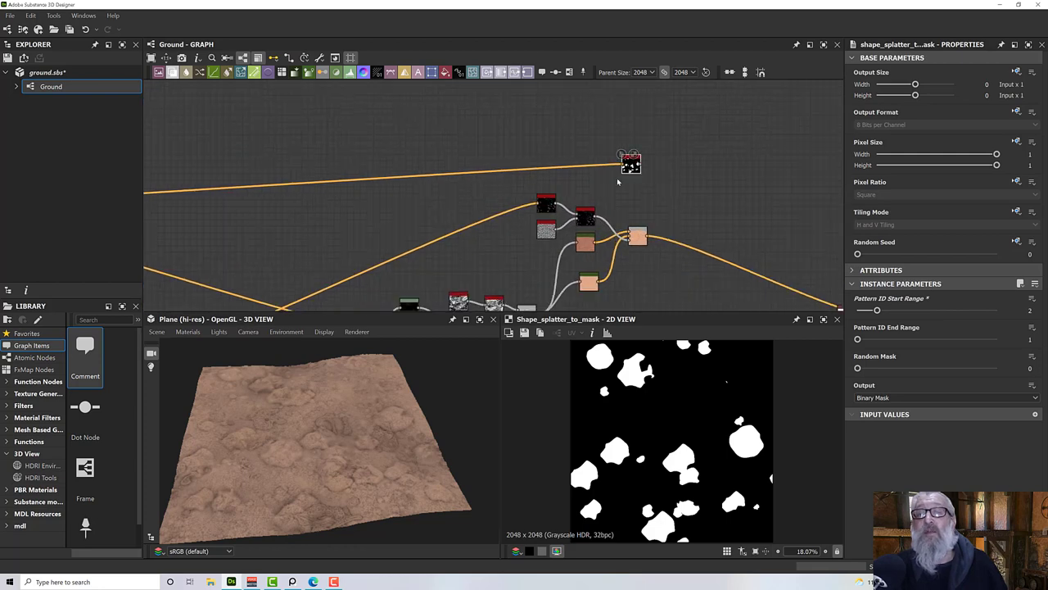
Step: Duplicate the Multi Dir. Warp Grayscale with its Perlin Noise link, feed it the new splatter mask, and preview the copy
{"action": "left_click_drag", "start_coordinate": [631, 163], "coordinate": [650, 168]}
{"action": "scroll", "coordinate": [650, 171], "scroll_direction": "up", "scroll_amount": 1}
{"action": "middle_click_drag", "start_coordinate": [651, 172], "coordinate": [515, 186]}
{"action": "left_click", "coordinate": [436, 202]}
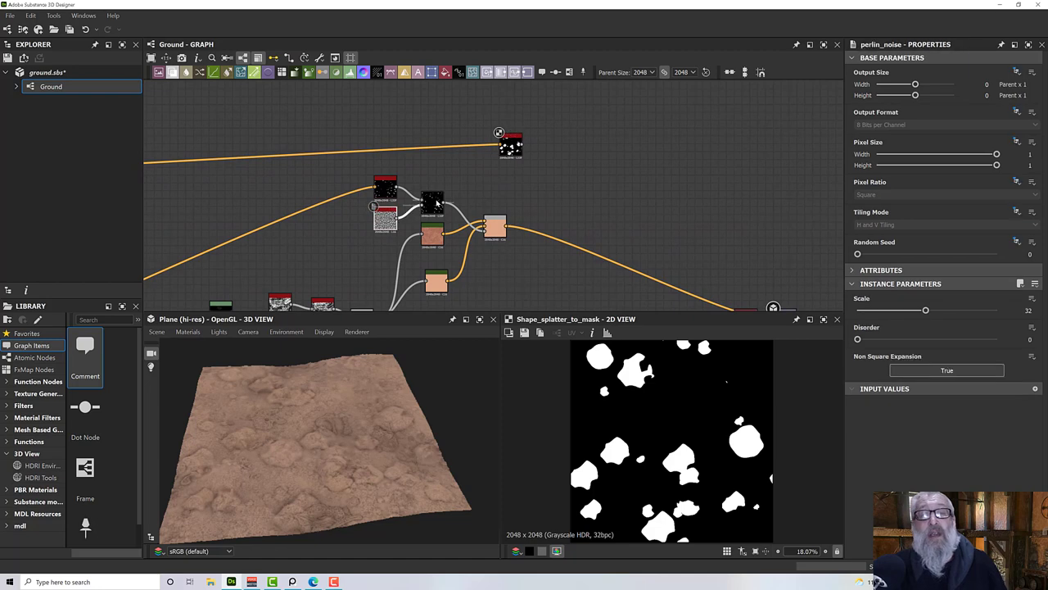
{"action": "left_click", "coordinate": [435, 201]}
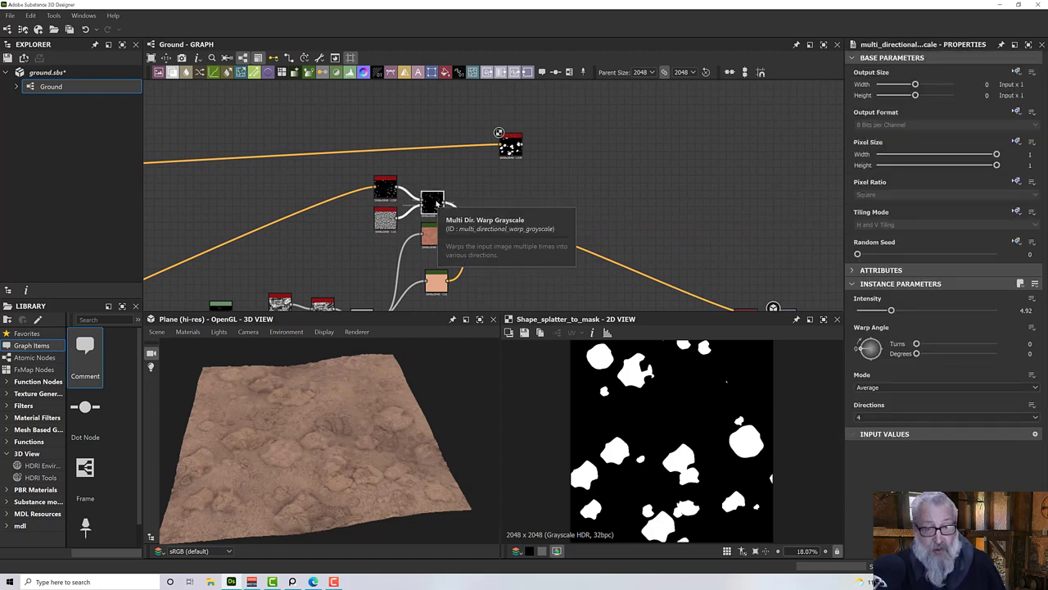
{"action": "left_click_drag", "start_coordinate": [438, 202], "coordinate": [571, 146]}
{"action": "scroll", "coordinate": [571, 144], "scroll_direction": "up", "scroll_amount": 2}
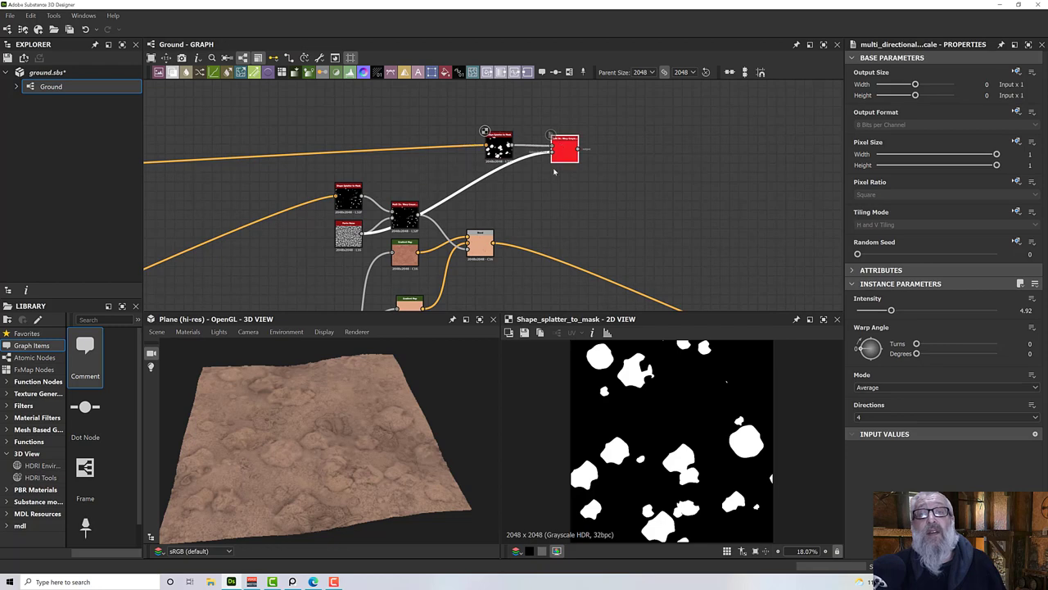
{"action": "left_click", "coordinate": [497, 150]}
{"action": "double_click", "coordinate": [564, 148]}
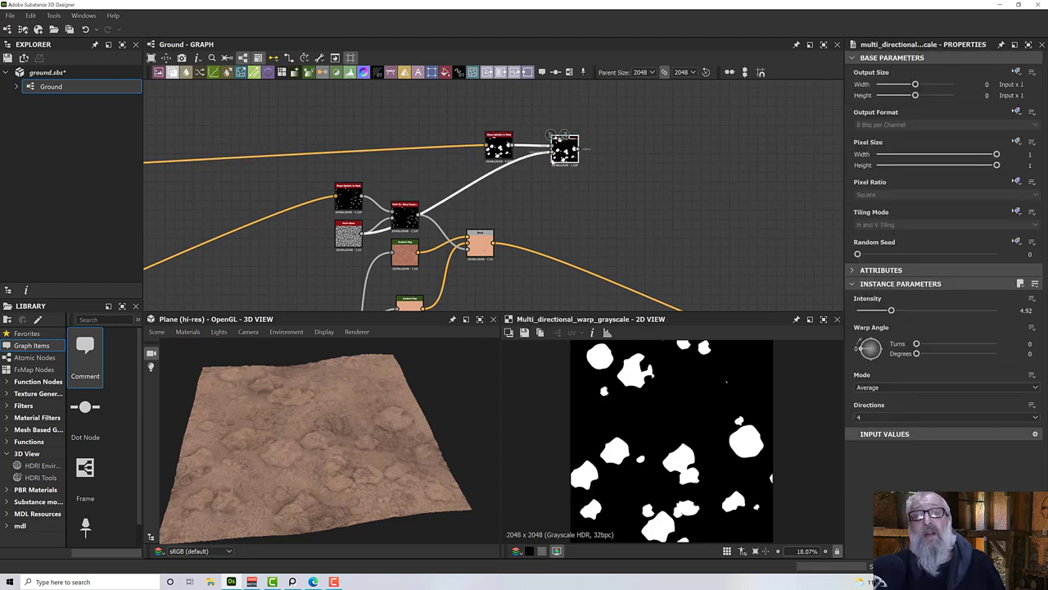
Step: Set the copied Multi Dir. Warp Grayscale's Intensity to 13.67 and inspect the warped mask edges up close
{"action": "scroll", "coordinate": [644, 370], "scroll_direction": "up", "scroll_amount": 5}
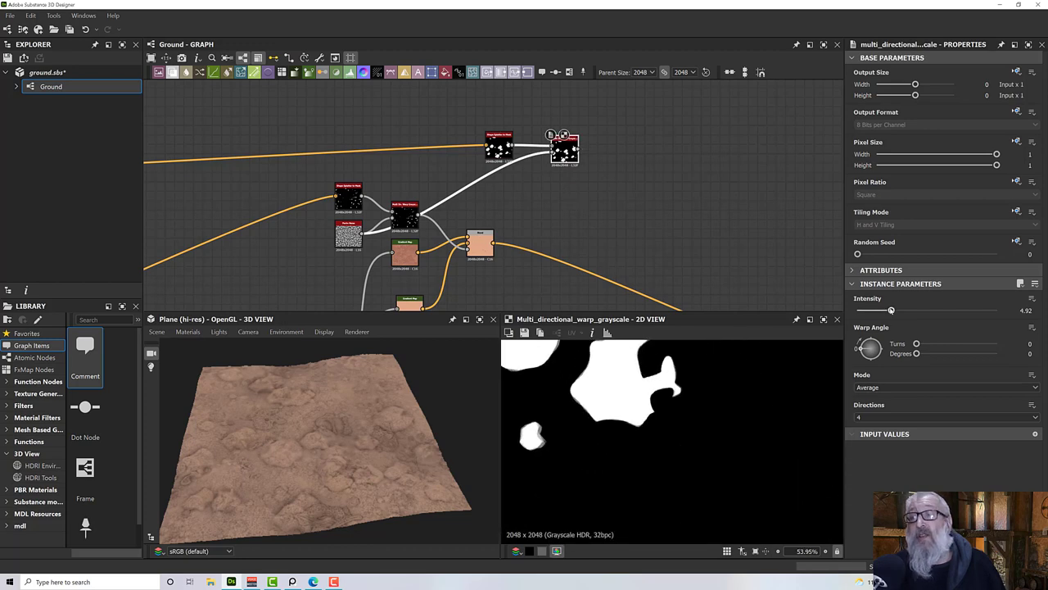
{"action": "left_click_drag", "start_coordinate": [890, 310], "coordinate": [952, 313]}
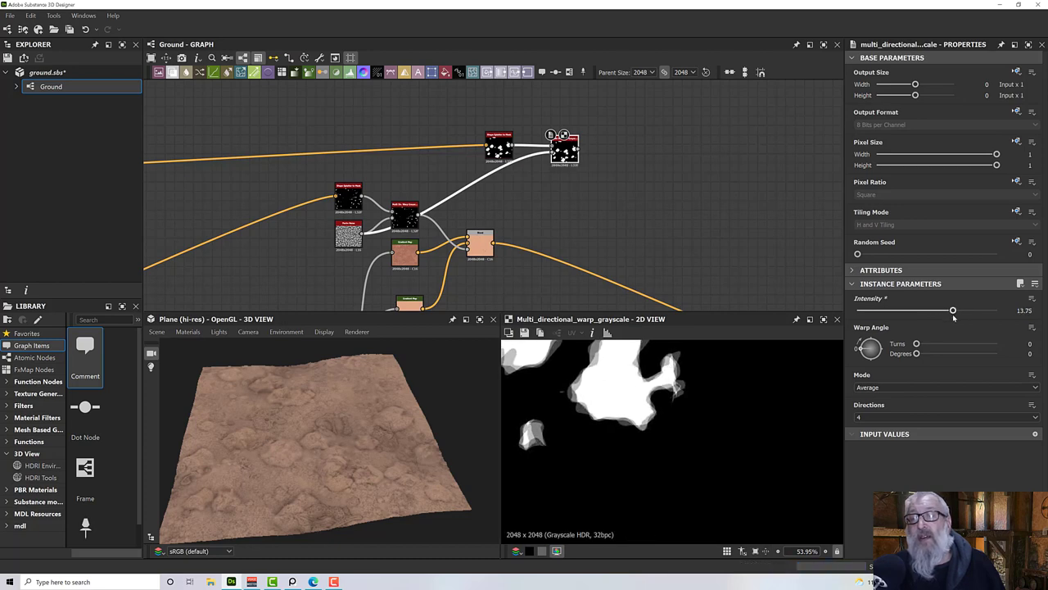
{"action": "scroll", "coordinate": [676, 416], "scroll_direction": "down", "scroll_amount": 5}
{"action": "scroll", "coordinate": [702, 465], "scroll_direction": "up", "scroll_amount": 2}
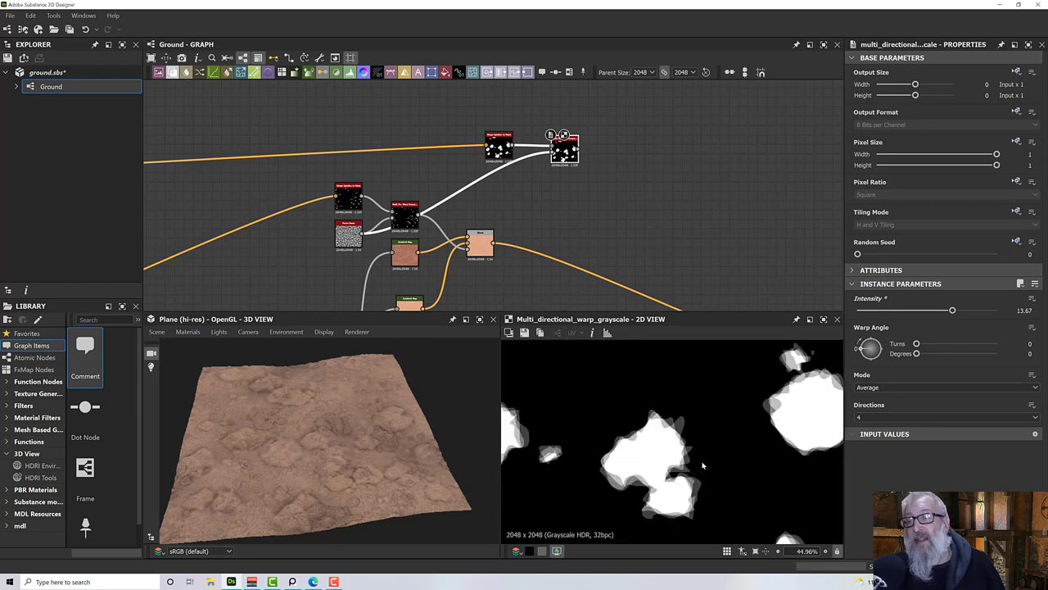
{"action": "scroll", "coordinate": [702, 465], "scroll_direction": "down", "scroll_amount": 3}
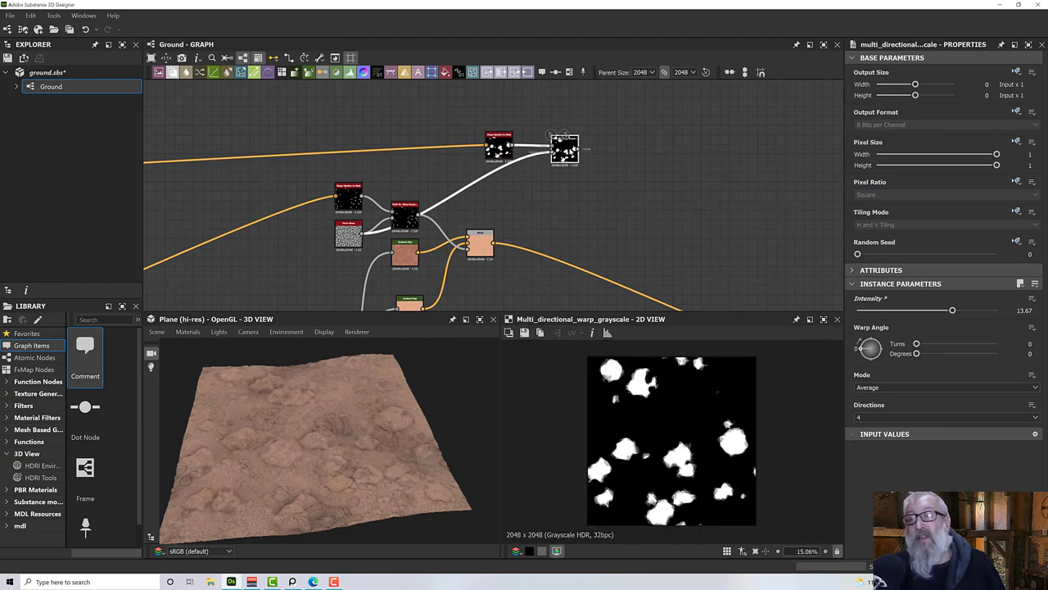
{"action": "scroll", "coordinate": [565, 143], "scroll_direction": "up", "scroll_amount": 5}
{"action": "scroll", "coordinate": [547, 147], "scroll_direction": "down", "scroll_amount": 5}
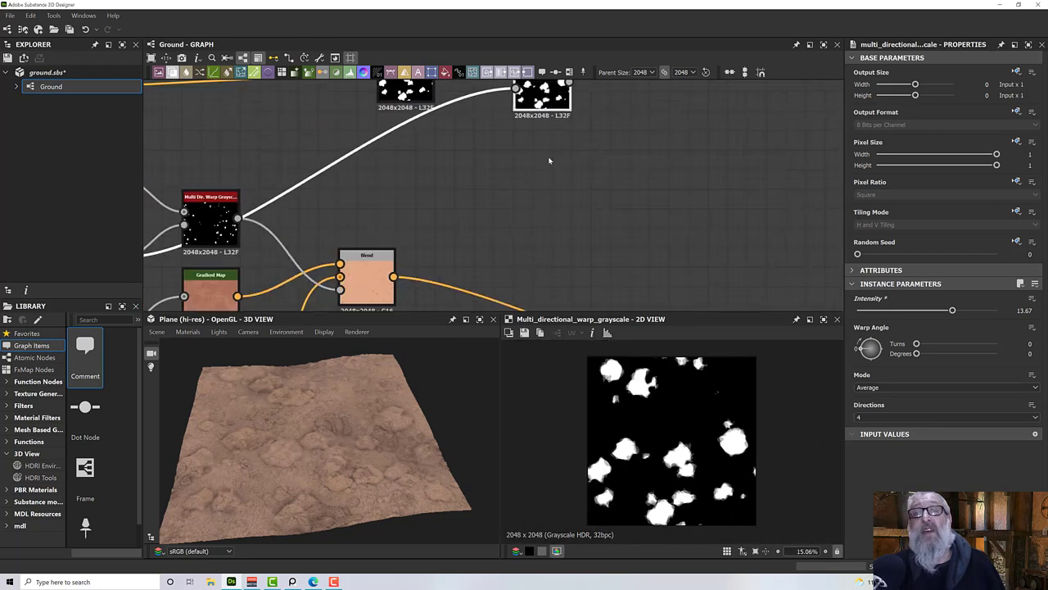
Step: Duplicate the reddish Gradient Map beside the copied warp node, feed it the warped large-rock mask, and preview its colors
{"action": "left_click", "coordinate": [392, 217]}
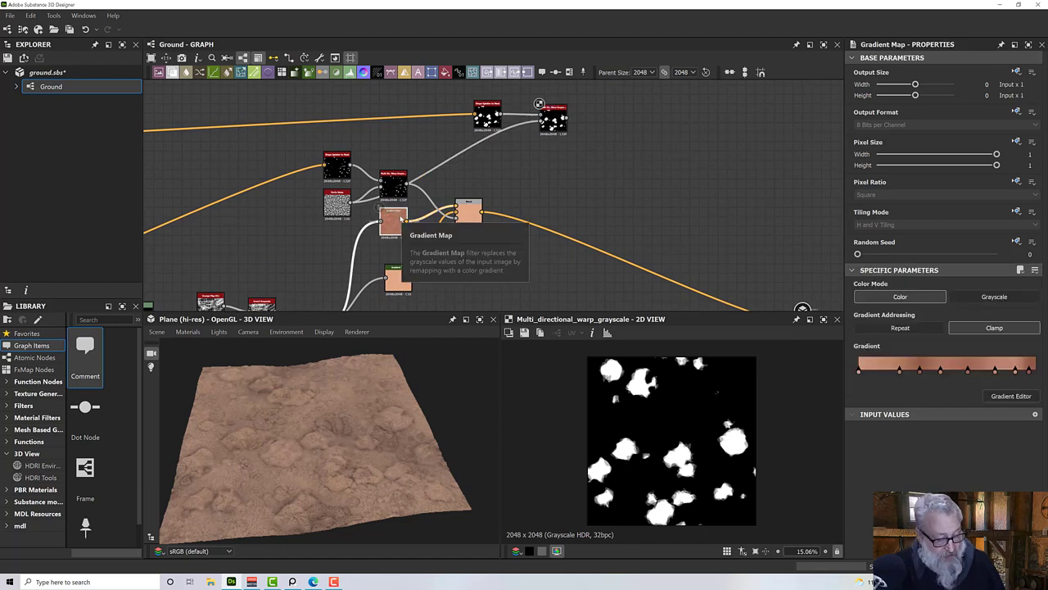
{"action": "left_click_drag", "start_coordinate": [401, 219], "coordinate": [598, 167]}
{"action": "scroll", "coordinate": [598, 168], "scroll_direction": "up", "scroll_amount": 2}
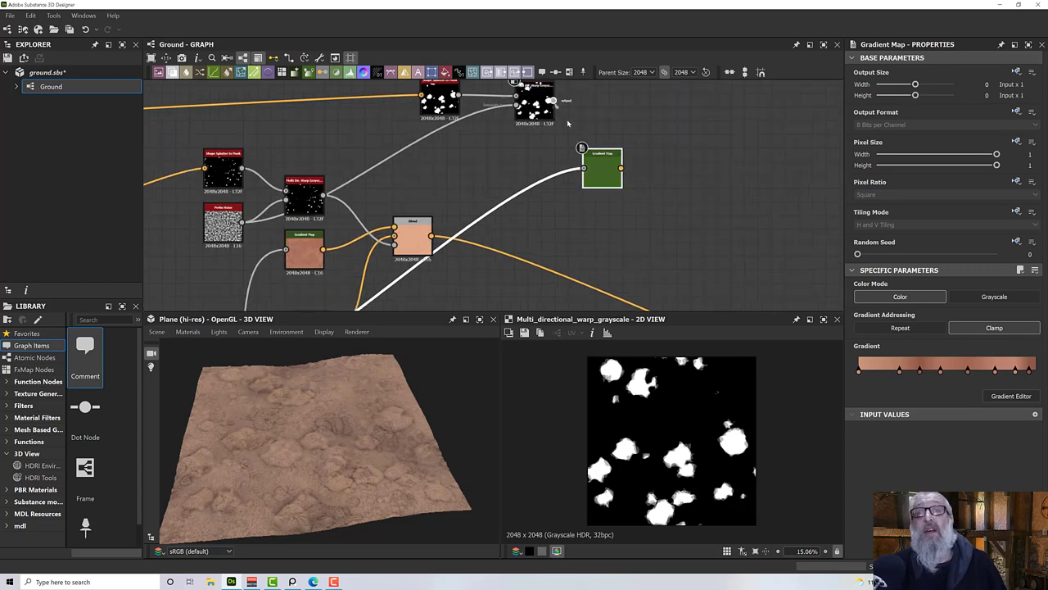
{"action": "left_click_drag", "start_coordinate": [610, 172], "coordinate": [604, 131]}
{"action": "double_click", "coordinate": [604, 133]}
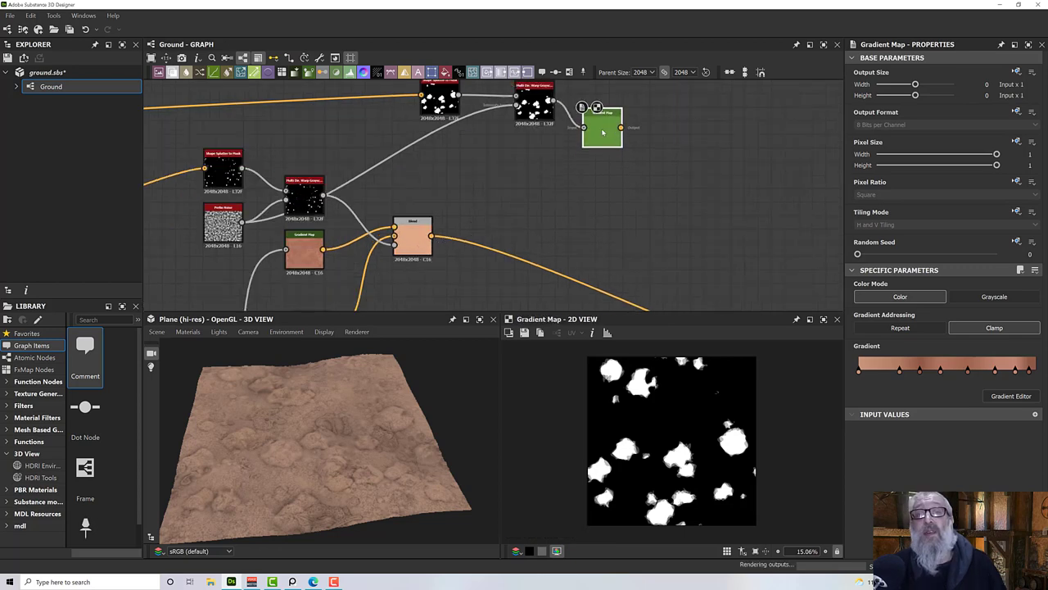
{"action": "scroll", "coordinate": [670, 453], "scroll_direction": "up", "scroll_amount": 5}
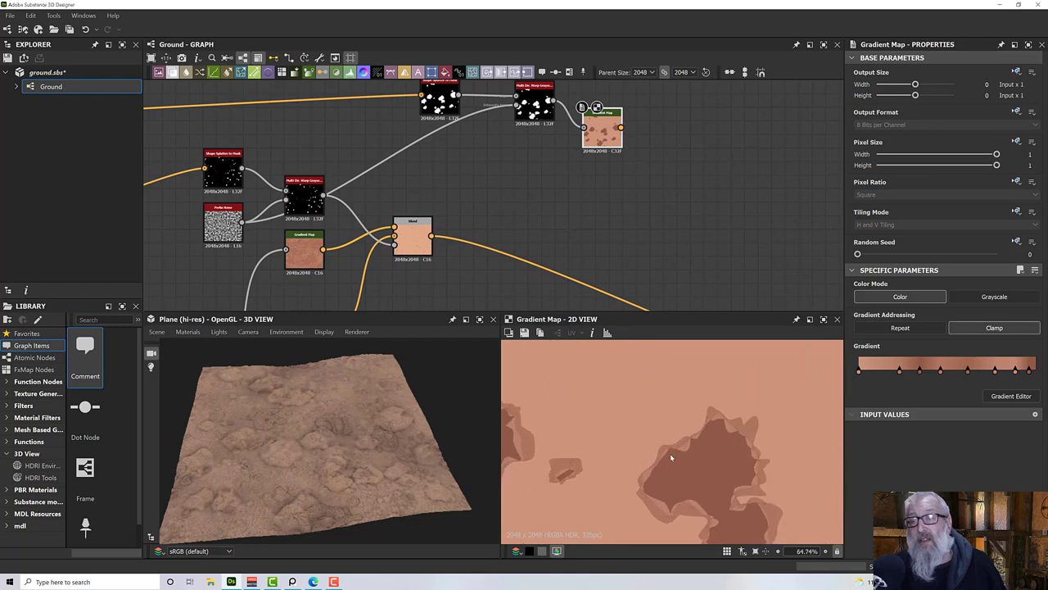
{"action": "left_click_drag", "start_coordinate": [598, 129], "coordinate": [598, 105]}
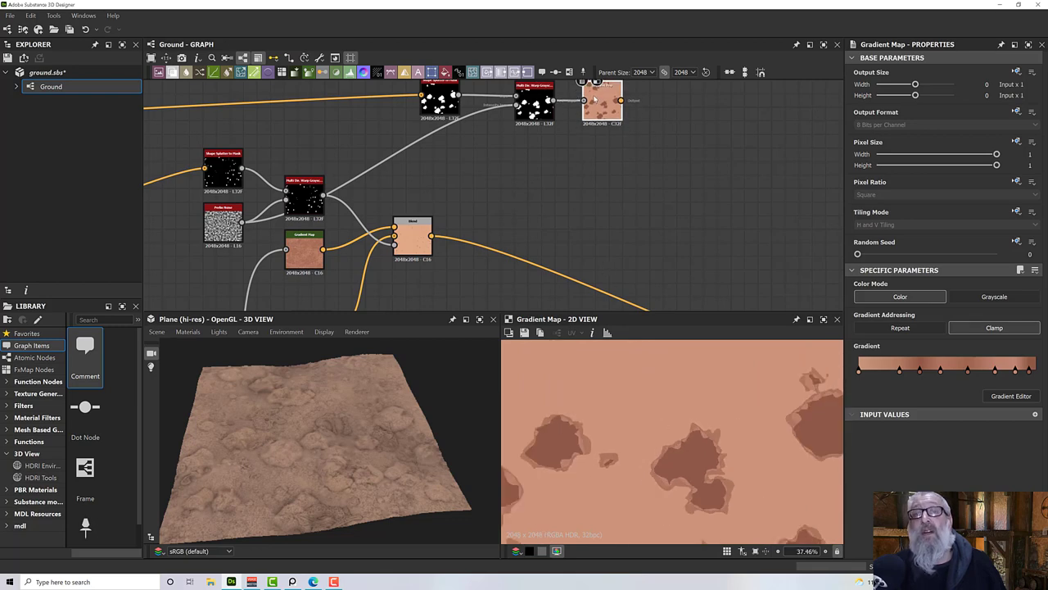
Step: Add a Blend node near the duplicated Gradient Map
{"action": "middle_click_drag", "start_coordinate": [595, 148], "coordinate": [499, 162]}
{"action": "left_click", "coordinate": [318, 238]}
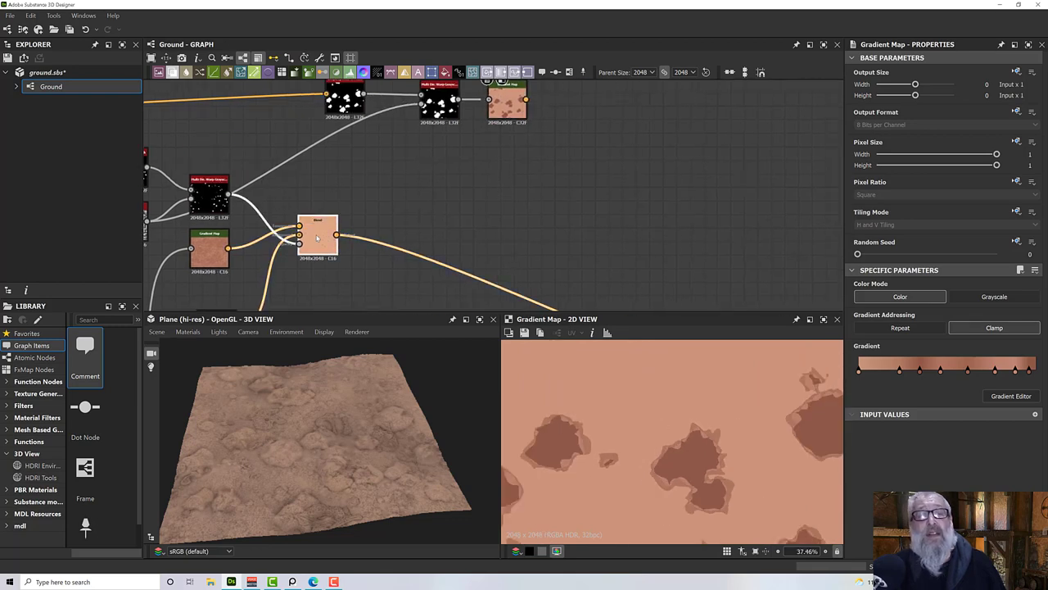
{"action": "left_click", "coordinate": [556, 213]}
{"action": "key", "text": "space"}
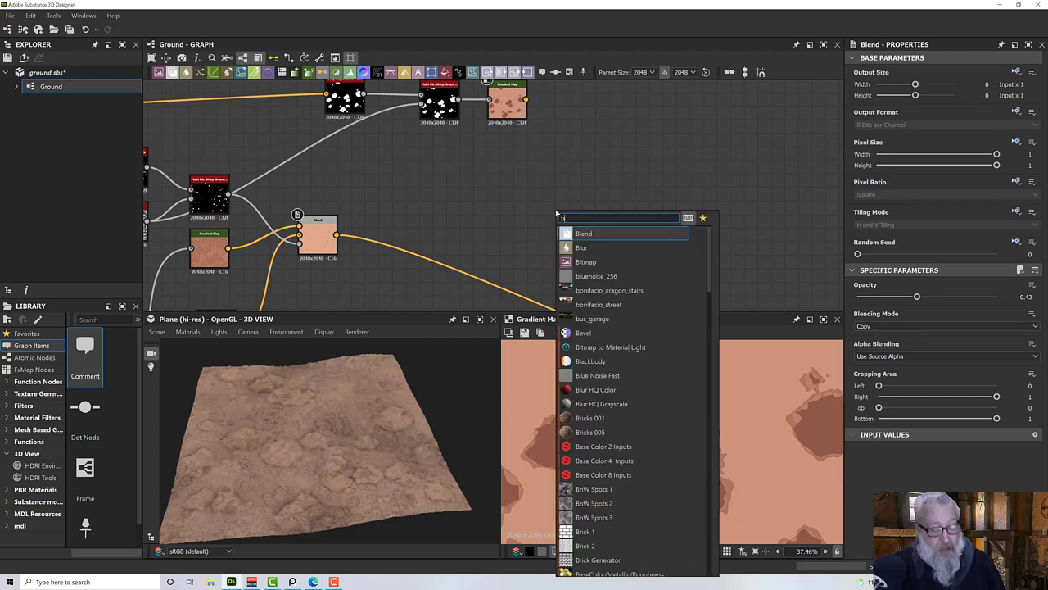
{"action": "type", "text": "blend"}
{"action": "left_click", "coordinate": [593, 233]}
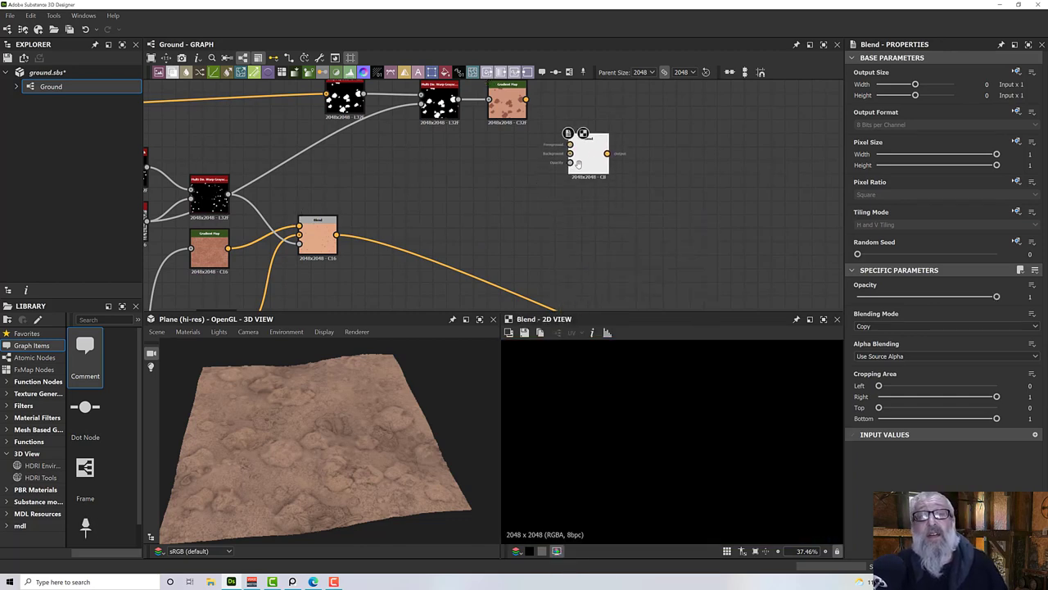
Step: Wire the warped large-rock mask into the new Blend's Opacity, the earlier Blend into its Background, and the duplicated Gradient Map into its Foreground
{"action": "middle_click_drag", "start_coordinate": [470, 139], "coordinate": [461, 204]}
{"action": "left_click_drag", "start_coordinate": [448, 167], "coordinate": [560, 228]}
{"action": "left_click_drag", "start_coordinate": [328, 302], "coordinate": [561, 219]}
{"action": "scroll", "coordinate": [561, 220], "scroll_direction": "up", "scroll_amount": 3}
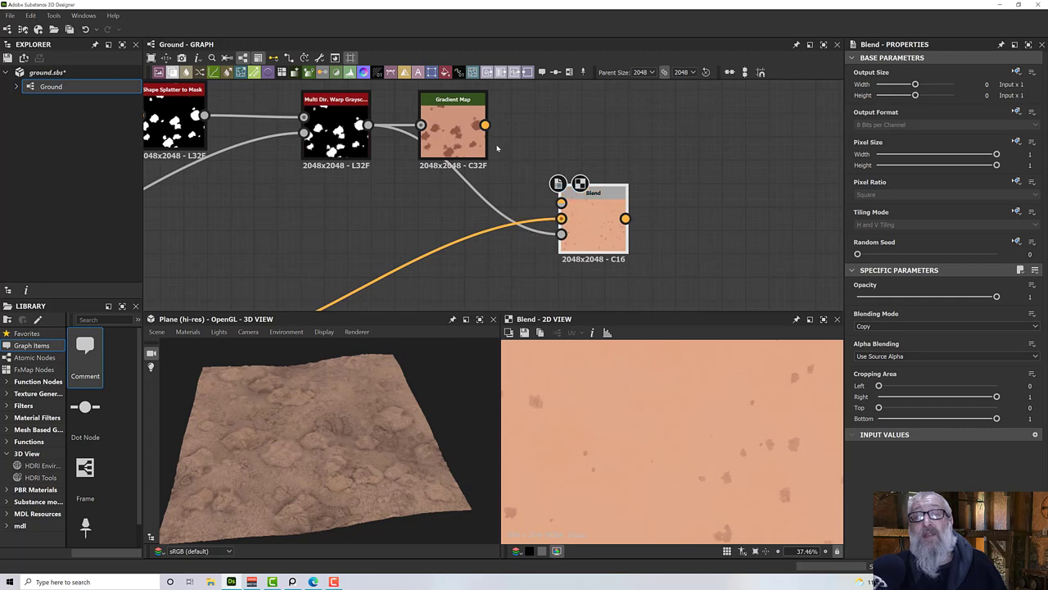
{"action": "left_click_drag", "start_coordinate": [485, 124], "coordinate": [561, 203]}
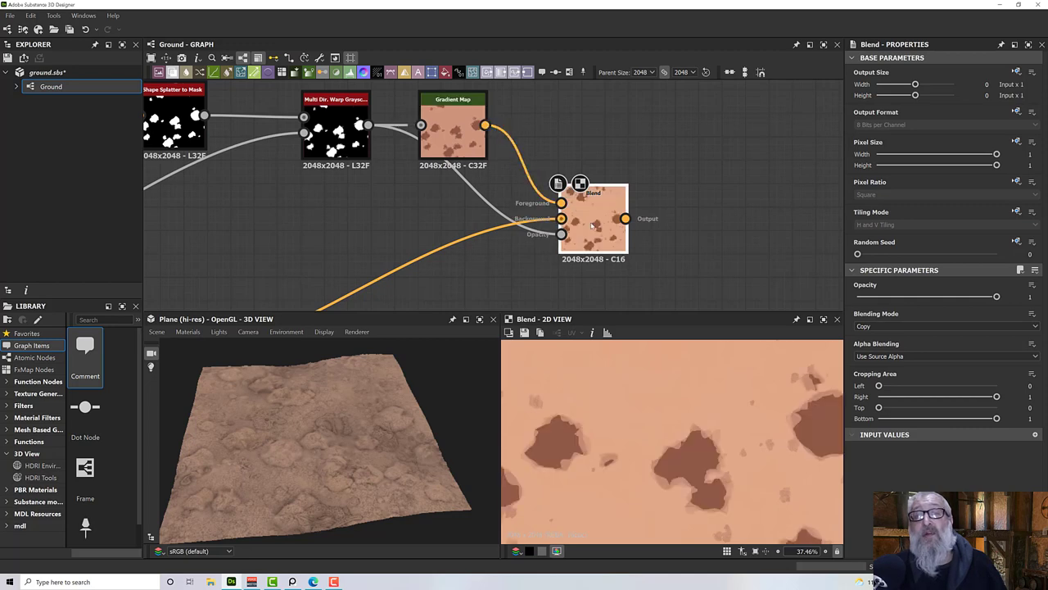
Step: Connect the new Blend's output to the Base Color output and inspect the large-rock coloring on the 3D plane
{"action": "scroll", "coordinate": [573, 237], "scroll_direction": "down", "scroll_amount": 5}
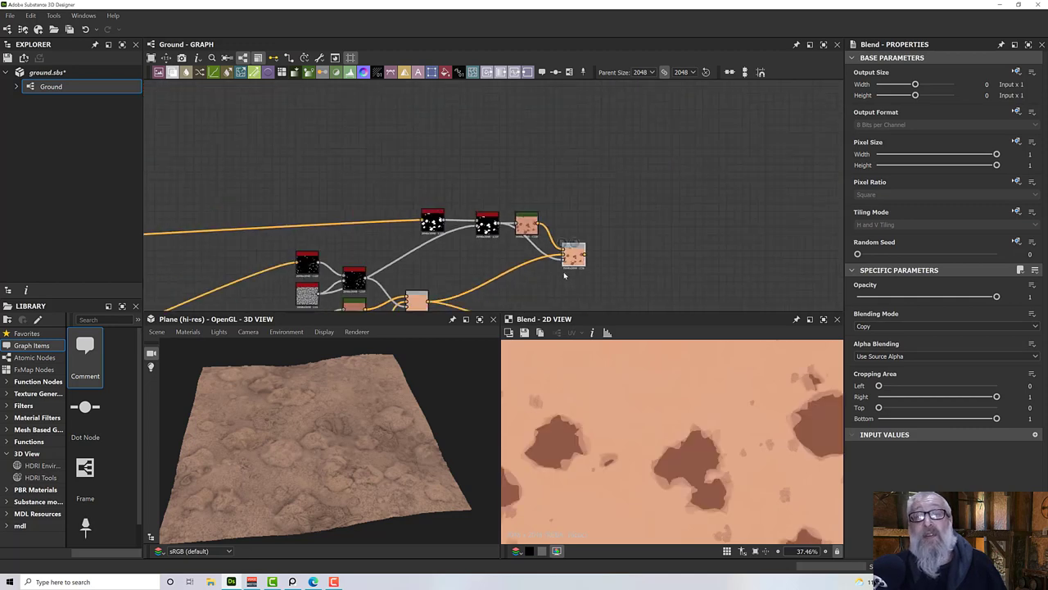
{"action": "middle_click_drag", "start_coordinate": [504, 240], "coordinate": [308, 124]}
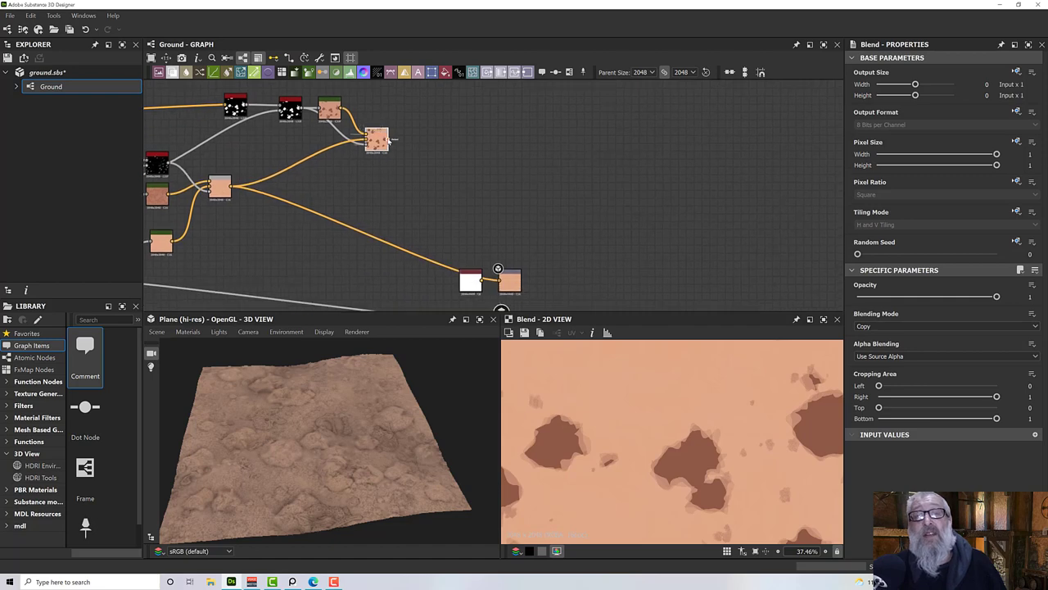
{"action": "left_click_drag", "start_coordinate": [390, 141], "coordinate": [502, 284]}
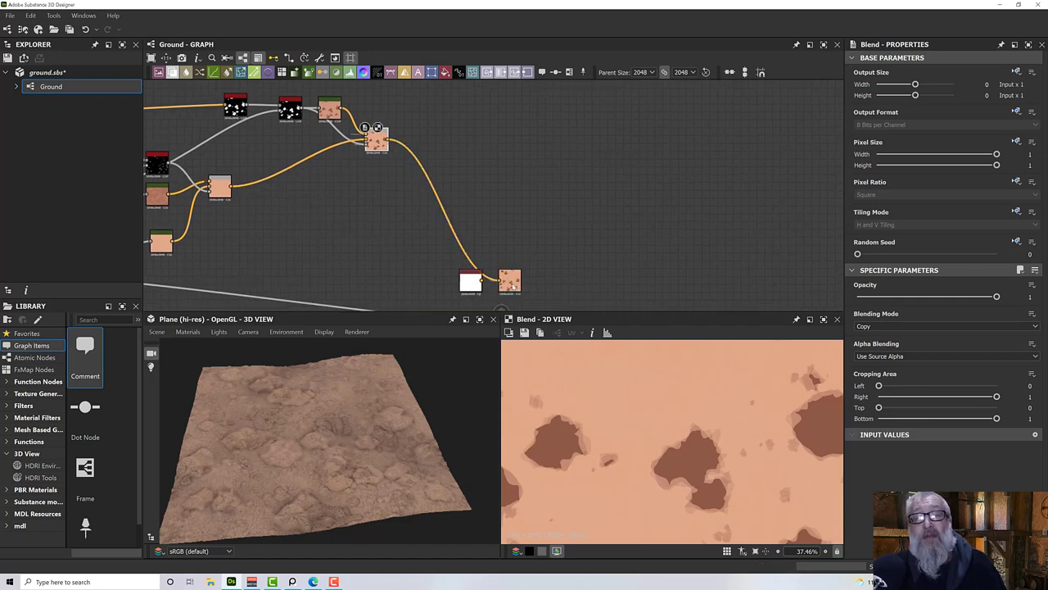
{"action": "left_click", "coordinate": [508, 283]}
{"action": "scroll", "coordinate": [393, 434], "scroll_direction": "up", "scroll_amount": 6}
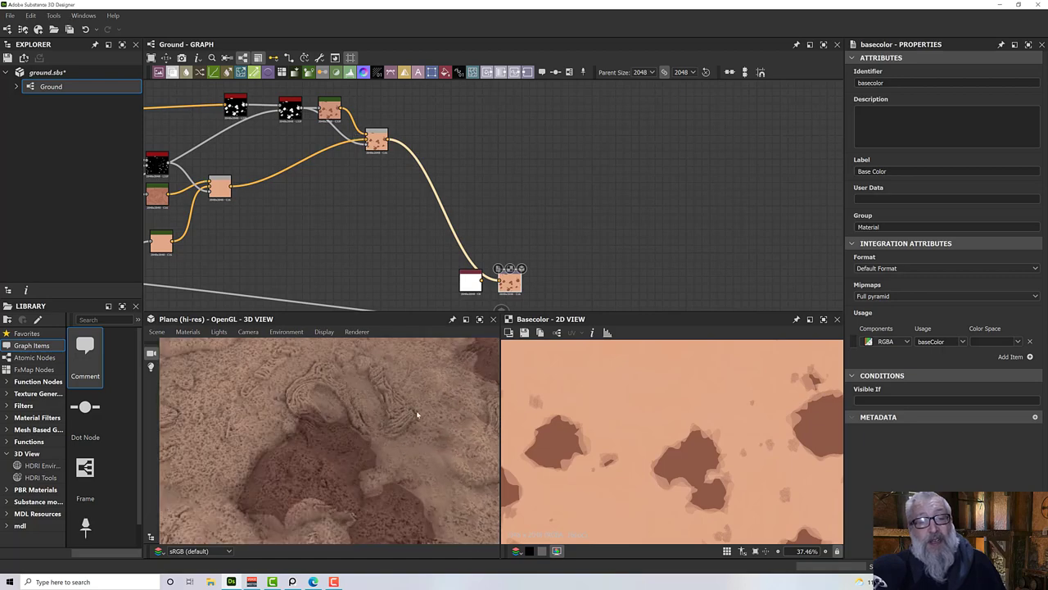
{"action": "left_click_drag", "start_coordinate": [394, 443], "coordinate": [349, 462]}
{"action": "scroll", "coordinate": [344, 450], "scroll_direction": "down", "scroll_amount": 5}
{"action": "scroll", "coordinate": [356, 465], "scroll_direction": "up", "scroll_amount": 2}
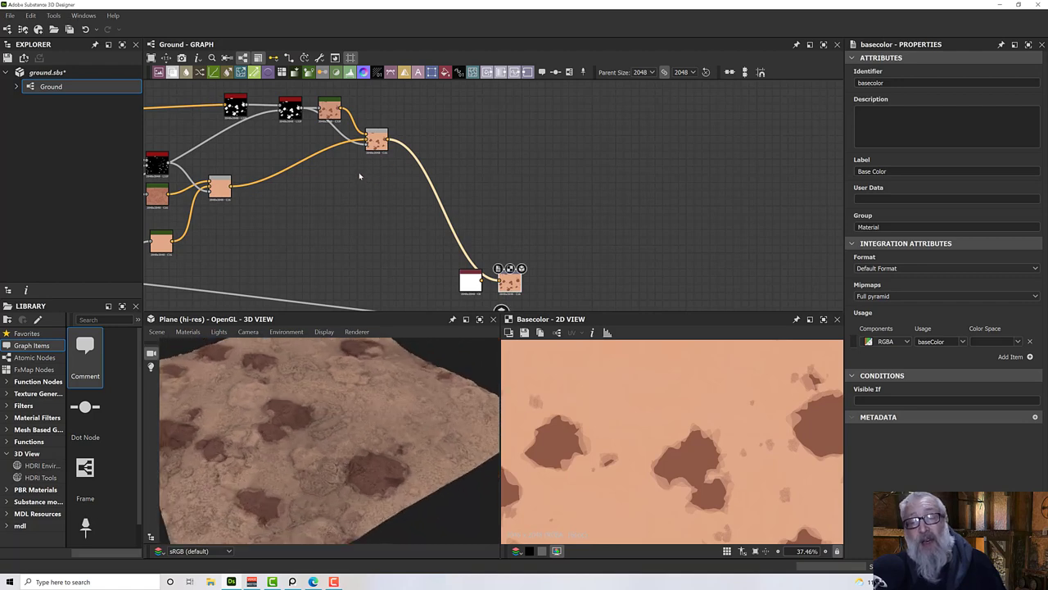
Step: Set the Intensity of the large-rock mask's Multi Dir. Warp Grayscale to 5.08
{"action": "scroll", "coordinate": [382, 202], "scroll_direction": "up", "scroll_amount": 1}
{"action": "double_click", "coordinate": [300, 123]}
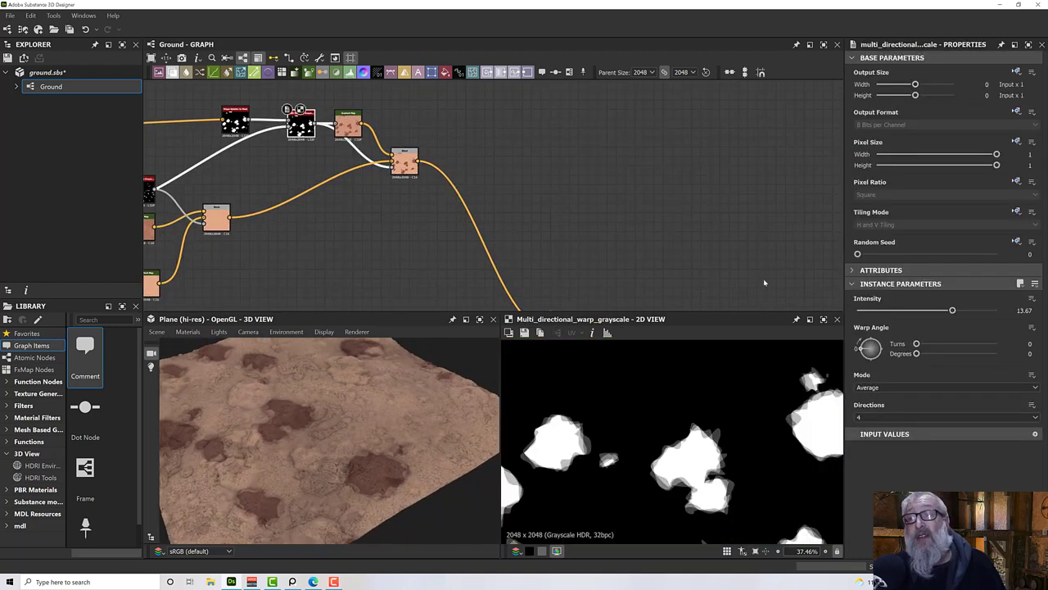
{"action": "left_click_drag", "start_coordinate": [952, 312], "coordinate": [892, 311]}
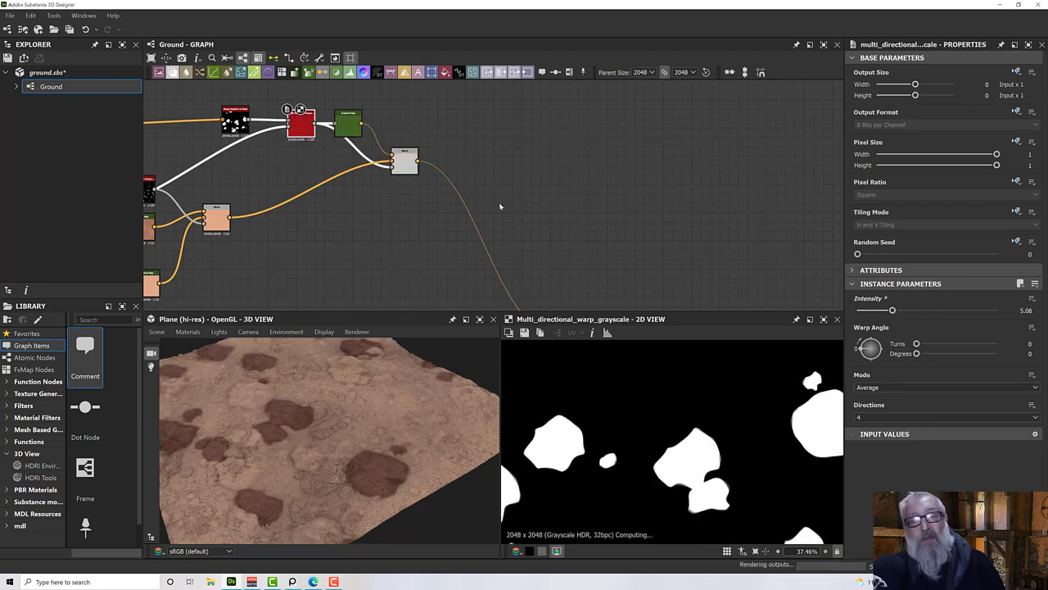
Step: Shift the large-rock Shape Splatter to Mask and its warp node away from the Gradient Map to open a gap
{"action": "middle_click_drag", "start_coordinate": [357, 159], "coordinate": [564, 259]}
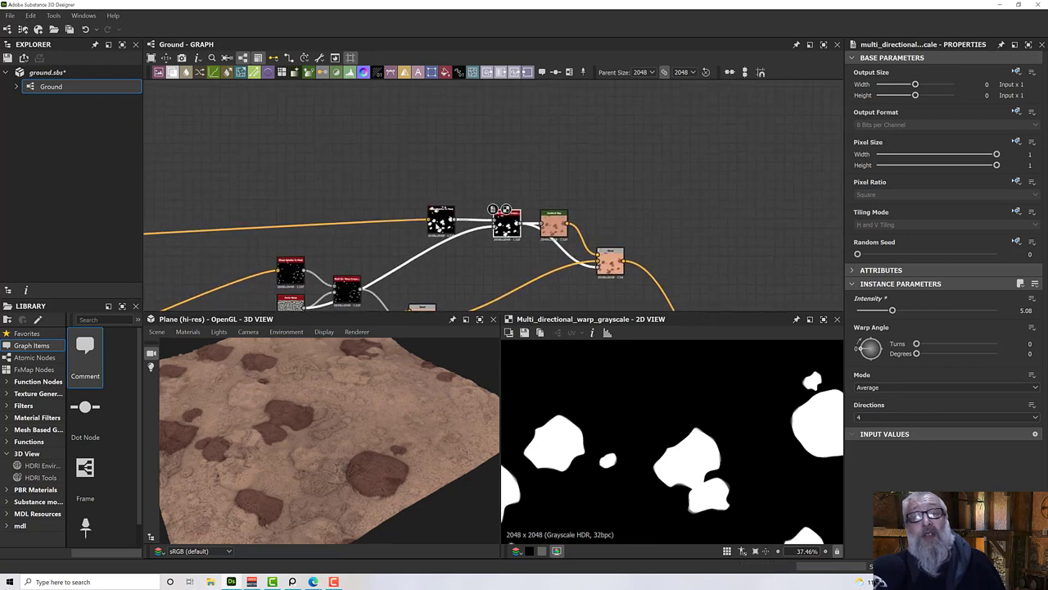
{"action": "left_click", "coordinate": [440, 214]}
{"action": "left_click_drag", "start_coordinate": [524, 225], "coordinate": [403, 215]}
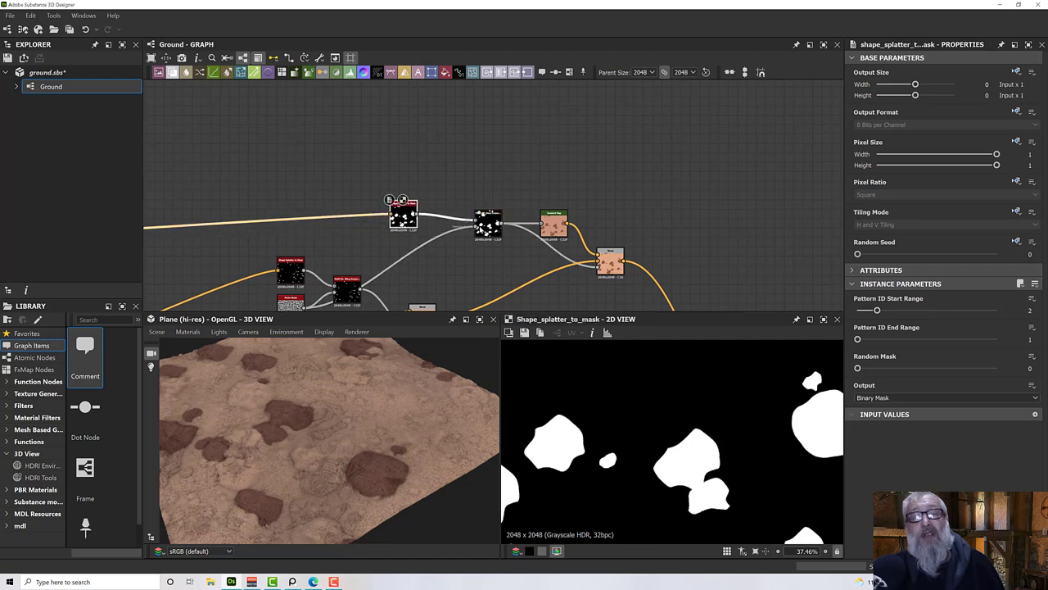
{"action": "left_click_drag", "start_coordinate": [488, 222], "coordinate": [450, 223]}
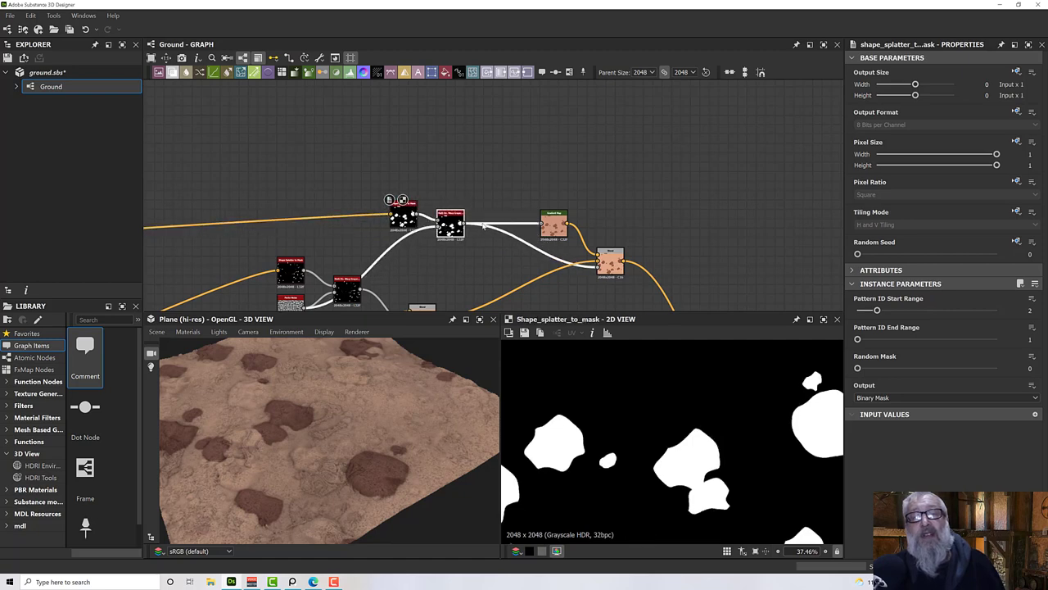
Step: Add a Blur node fed by the warped large-rock mask, view it in 2D, and set its Intensity to 3.36
{"action": "left_click", "coordinate": [491, 214]}
{"action": "key", "text": "space"}
{"action": "type", "text": "bl"}
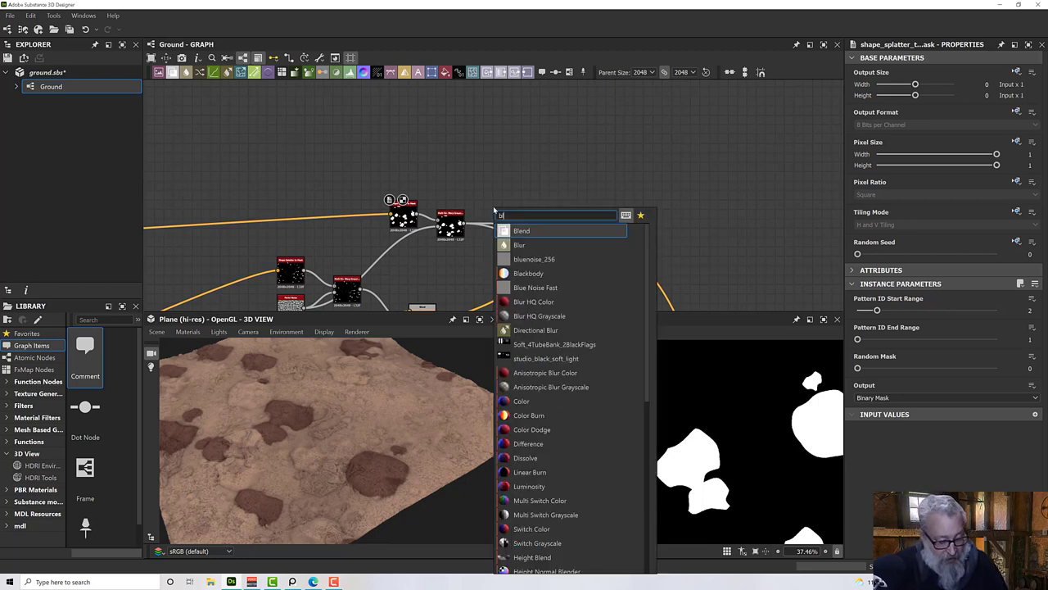
{"action": "type", "text": "ur"}
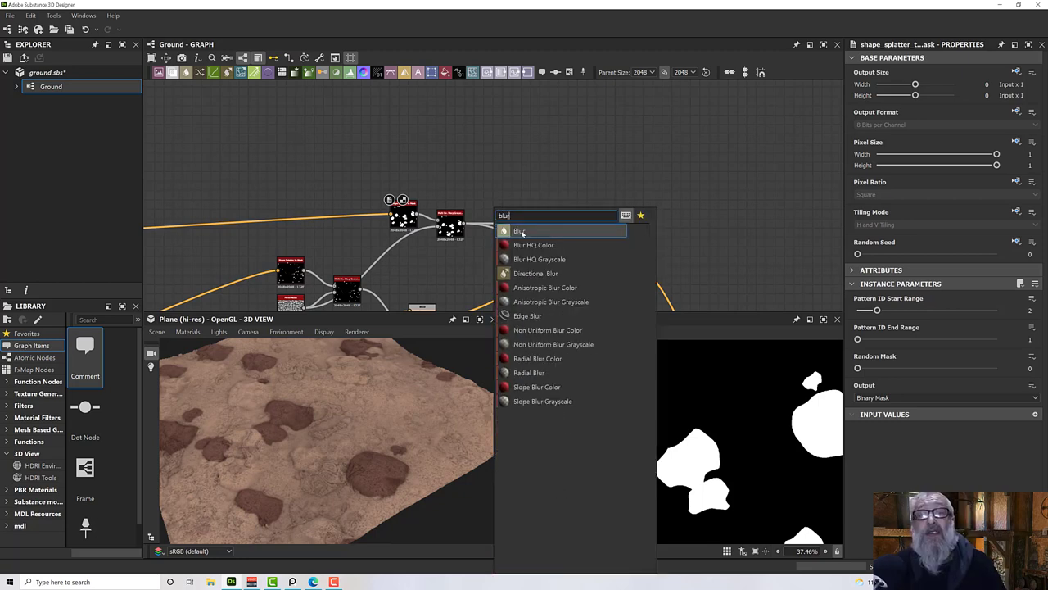
{"action": "left_click", "coordinate": [519, 231]}
{"action": "mouse_move", "coordinate": [475, 218]}
{"action": "left_mouse_down"}
{"action": "mouse_move", "coordinate": [474, 200]}
{"action": "mouse_move", "coordinate": [464, 228]}
{"action": "left_mouse_up"}
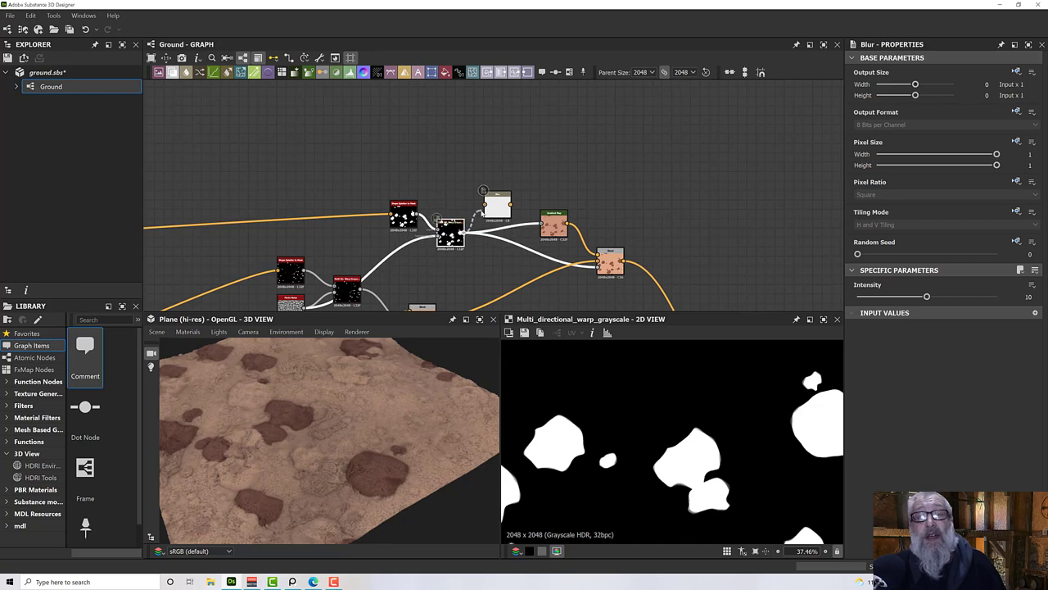
{"action": "double_click", "coordinate": [501, 210]}
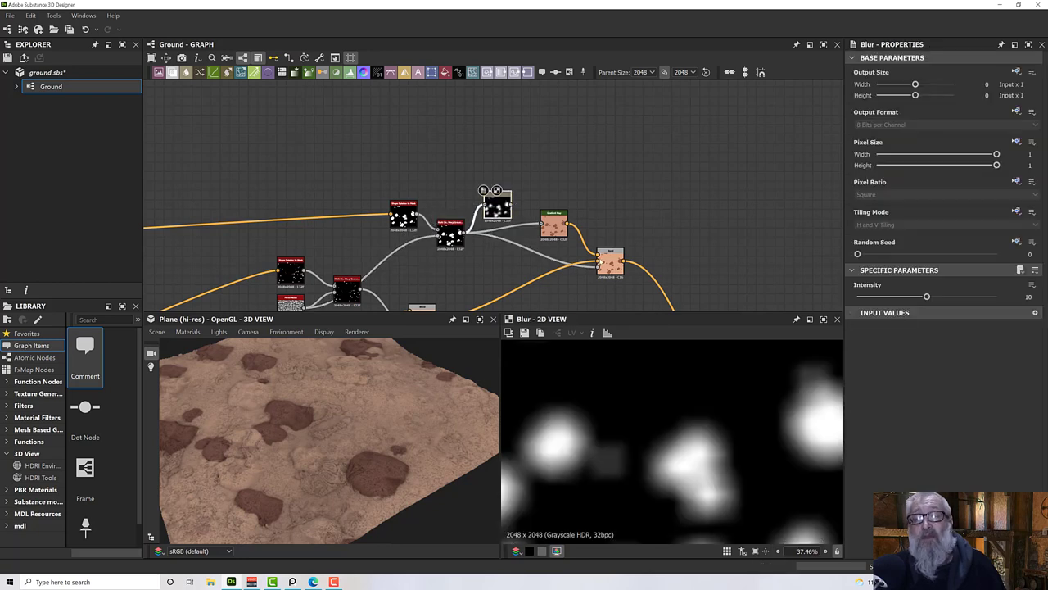
{"action": "left_click_drag", "start_coordinate": [927, 296], "coordinate": [880, 296]}
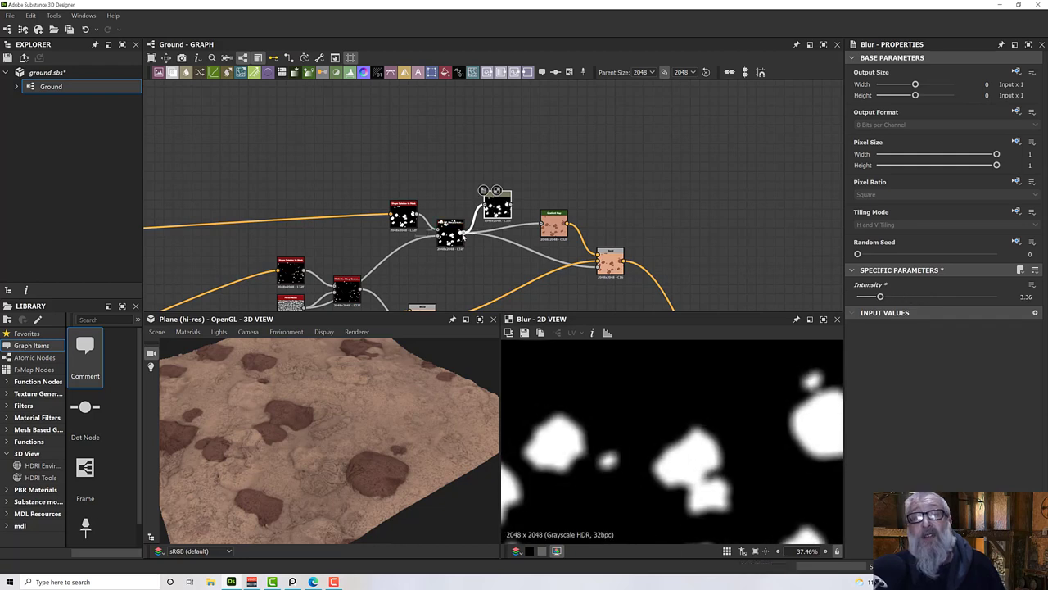
Step: Transfer the large-rock warp's outgoing Gradient Map and Blend links to the Blur's output and line the Blur up between them
{"action": "left_click_drag", "start_coordinate": [465, 237], "coordinate": [515, 210], "text": "shift"}
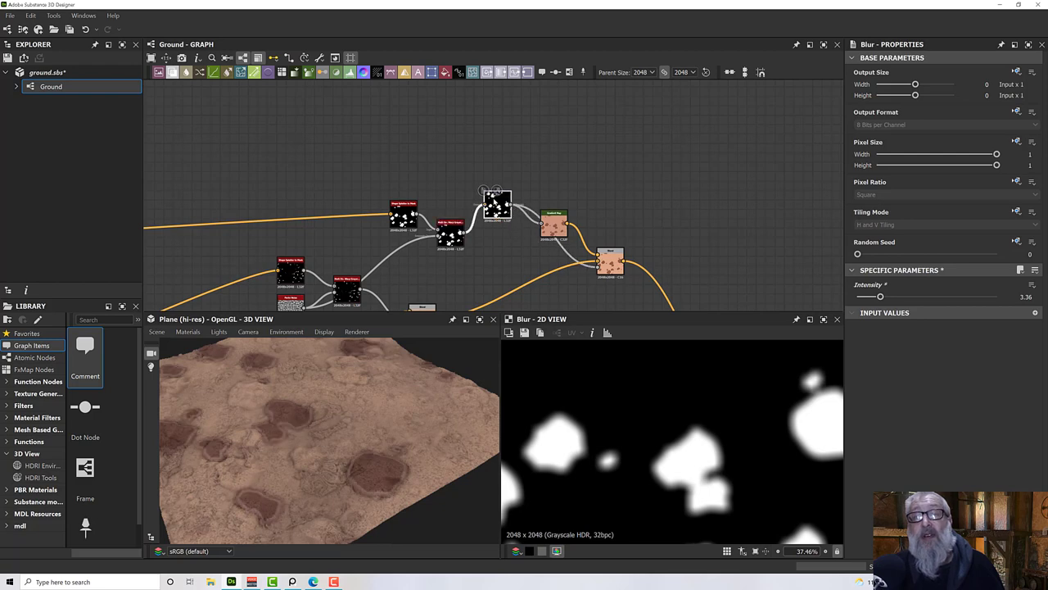
{"action": "left_click_drag", "start_coordinate": [497, 203], "coordinate": [497, 222]}
Step: Inspect the rock edges on the 3D plane and set the Blur's Intensity to 0.63
{"action": "scroll", "coordinate": [387, 479], "scroll_direction": "up", "scroll_amount": 2}
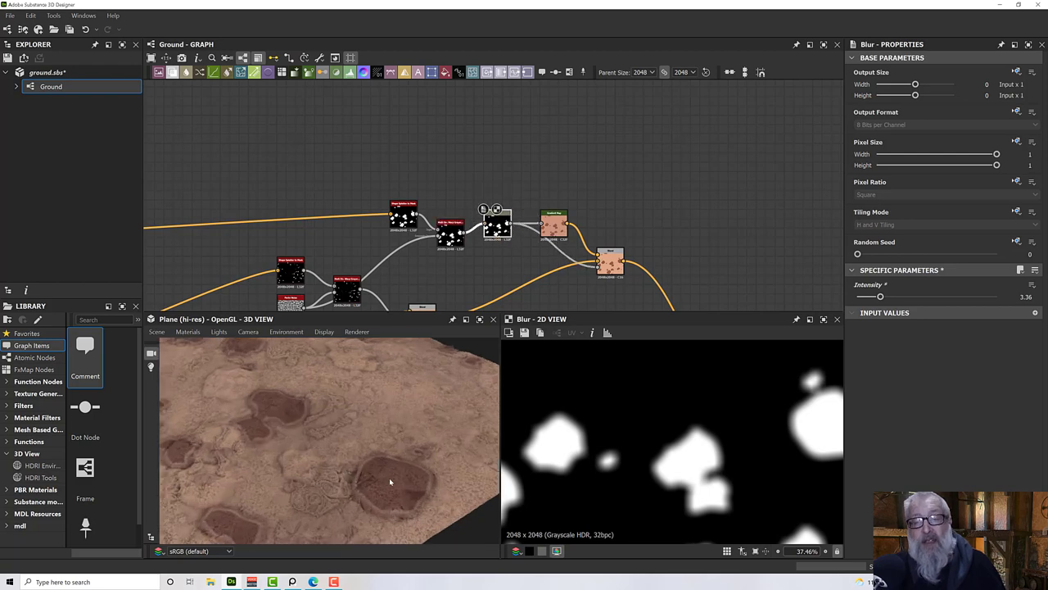
{"action": "left_click_drag", "start_coordinate": [389, 477], "coordinate": [350, 423]}
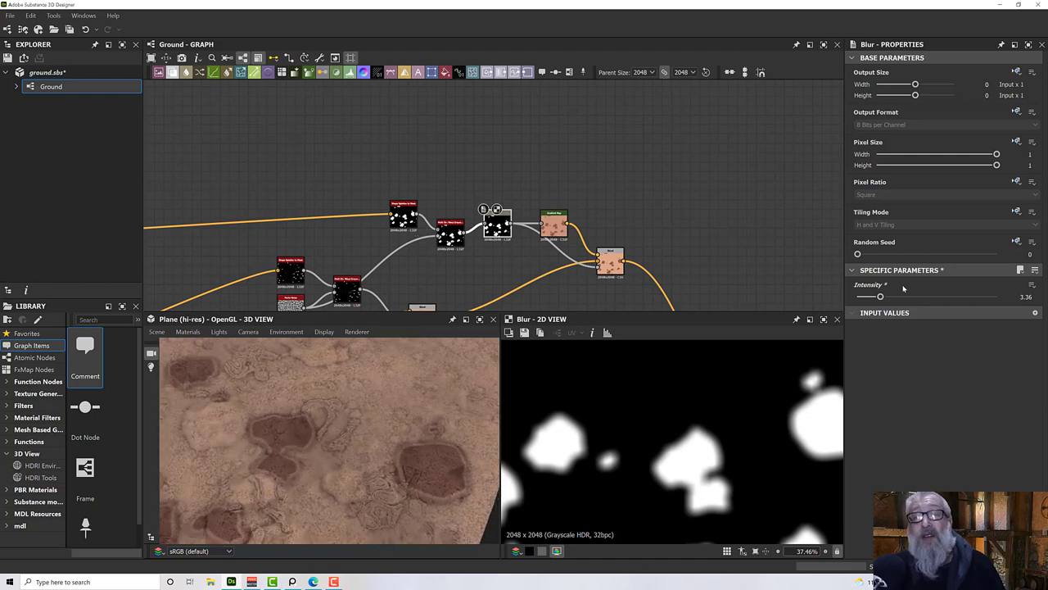
{"action": "left_click_drag", "start_coordinate": [880, 297], "coordinate": [862, 298]}
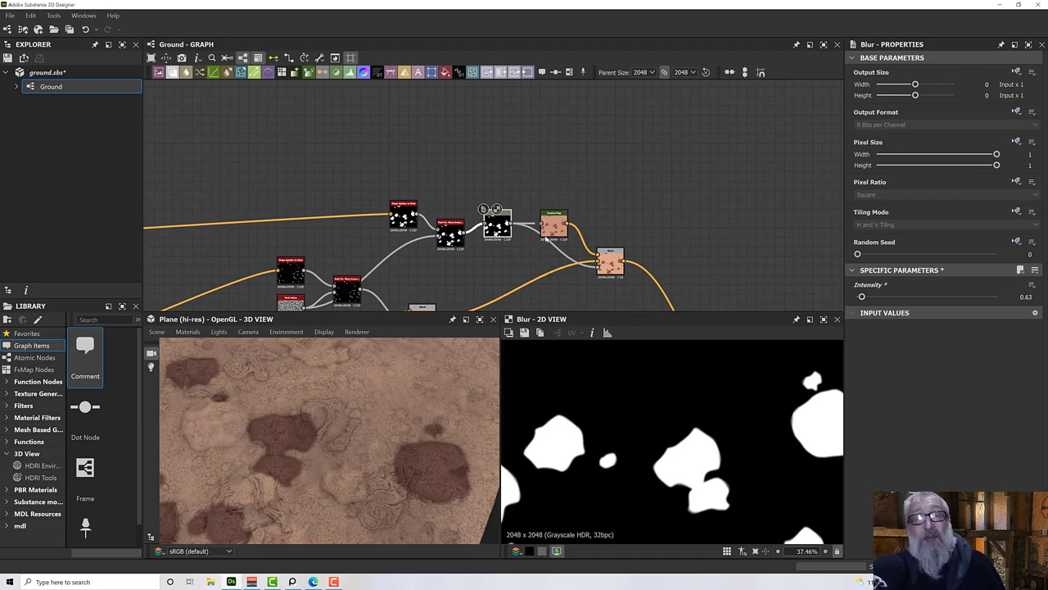
Step: Show the rock reference, open the large-rock Gradient Map's Gradient Editor, and pick a gradient from the brownish rock near the photo's upper-left corner
{"action": "double_click", "coordinate": [547, 234]}
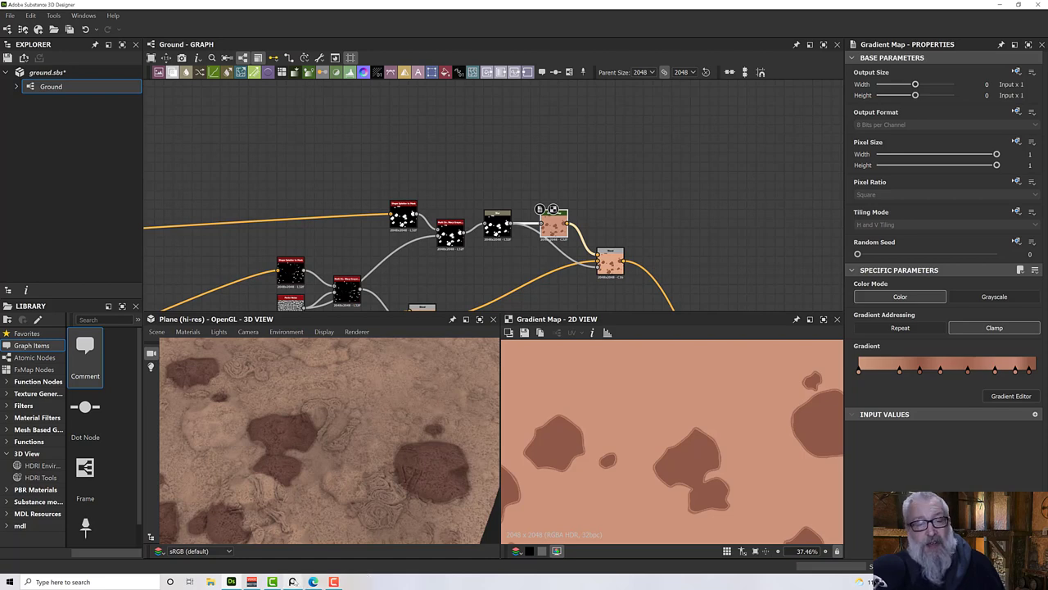
{"action": "left_click", "coordinate": [293, 581]}
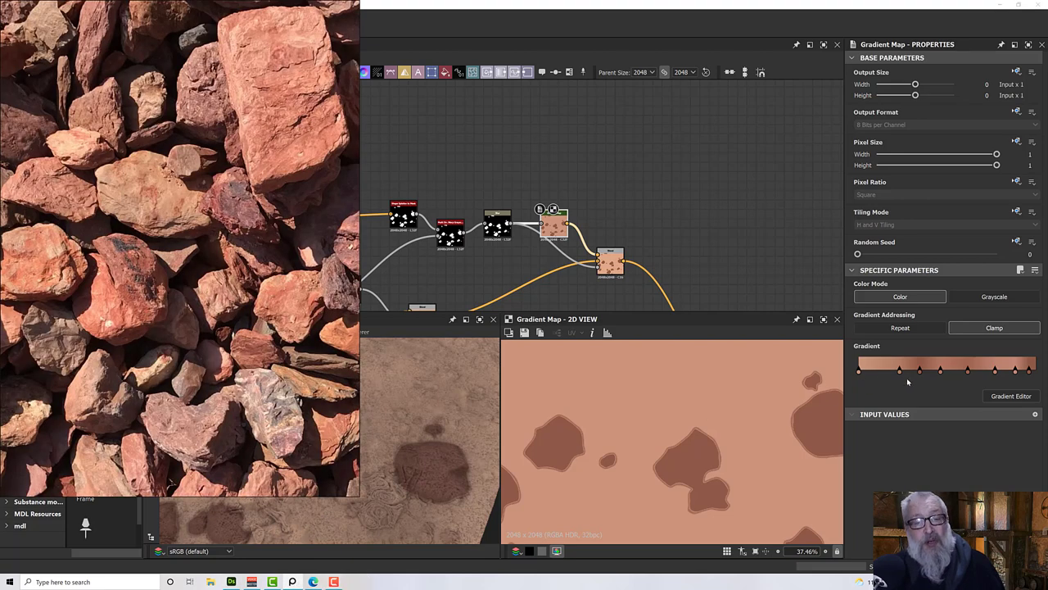
{"action": "left_click", "coordinate": [1016, 401]}
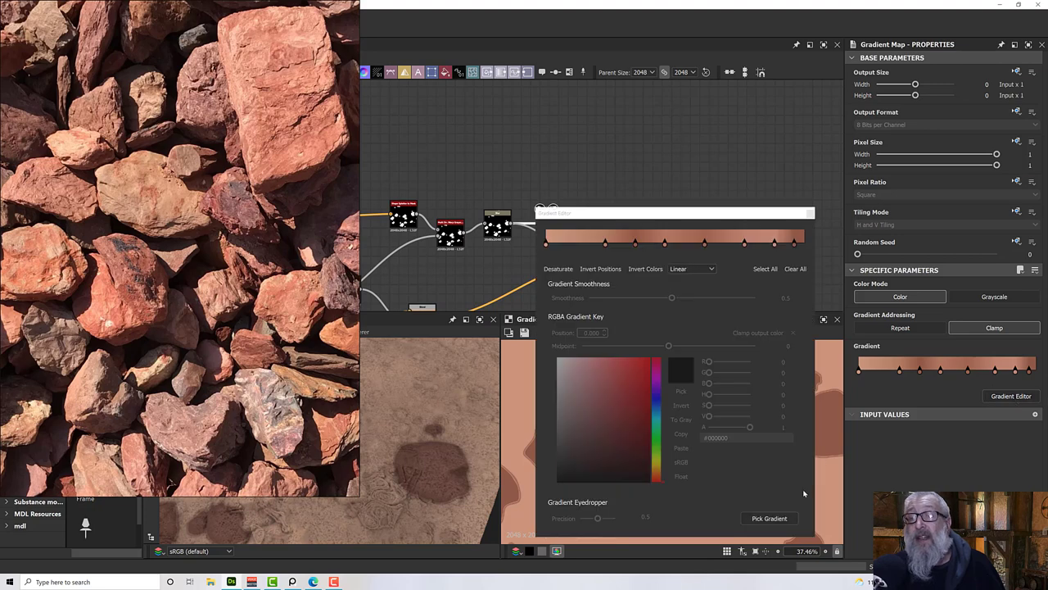
{"action": "left_click", "coordinate": [778, 518]}
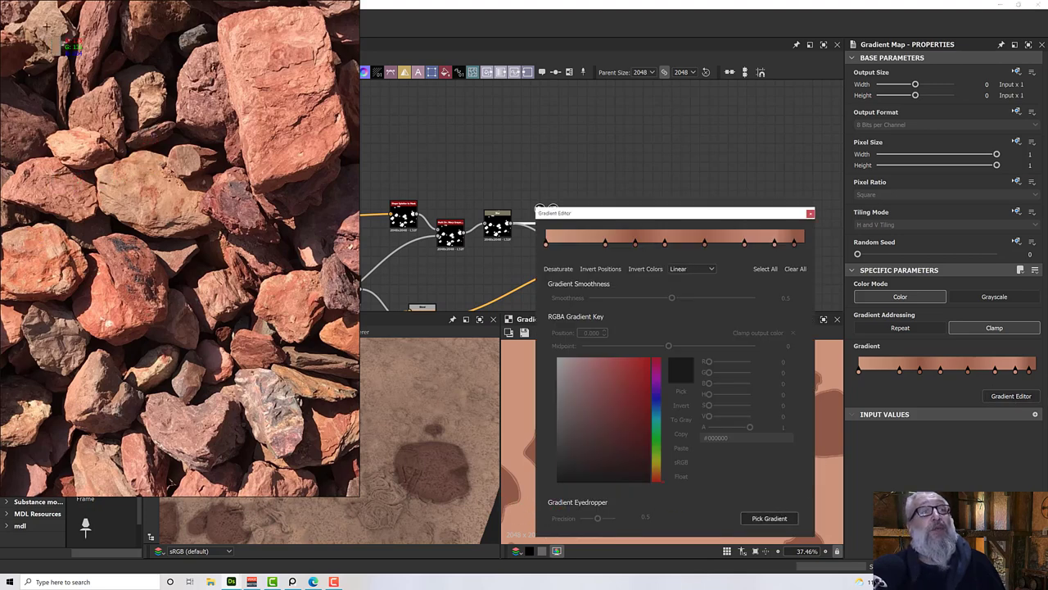
{"action": "left_click_drag", "start_coordinate": [46, 26], "coordinate": [51, 33]}
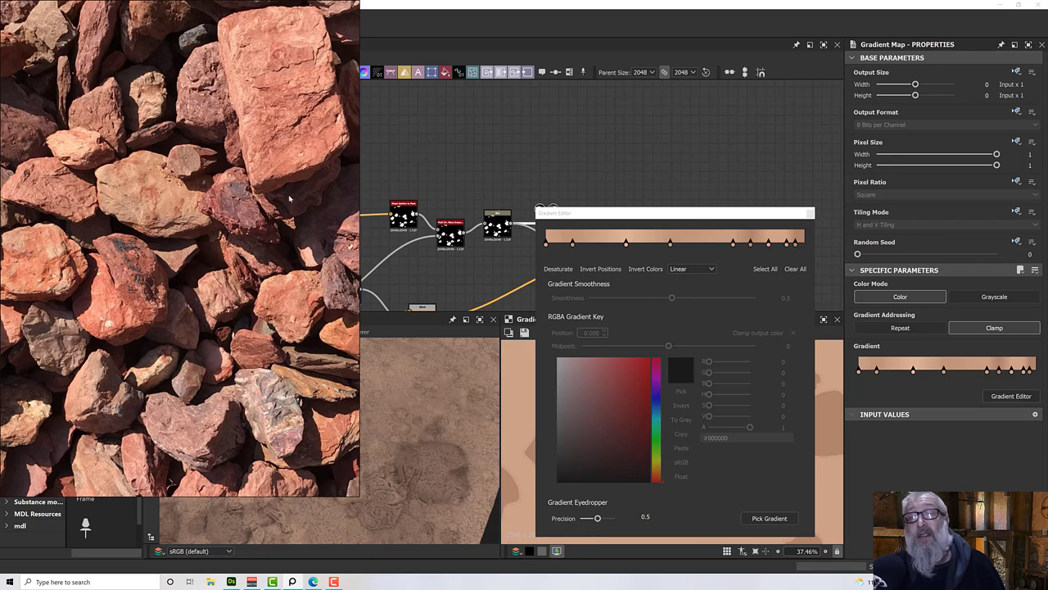
Step: Try gradients sampled from the tan rock and the dark red rock in the middle of the reference photo
{"action": "left_click", "coordinate": [770, 518]}
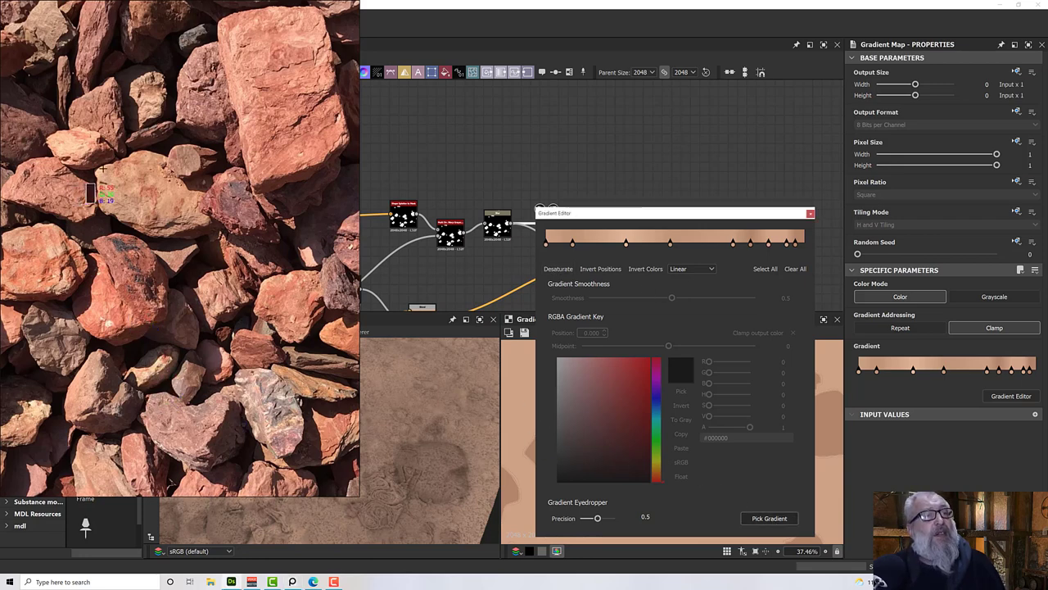
{"action": "mouse_move", "coordinate": [115, 177]}
{"action": "left_mouse_down"}
{"action": "mouse_move", "coordinate": [125, 214]}
{"action": "mouse_move", "coordinate": [121, 205]}
{"action": "left_mouse_up"}
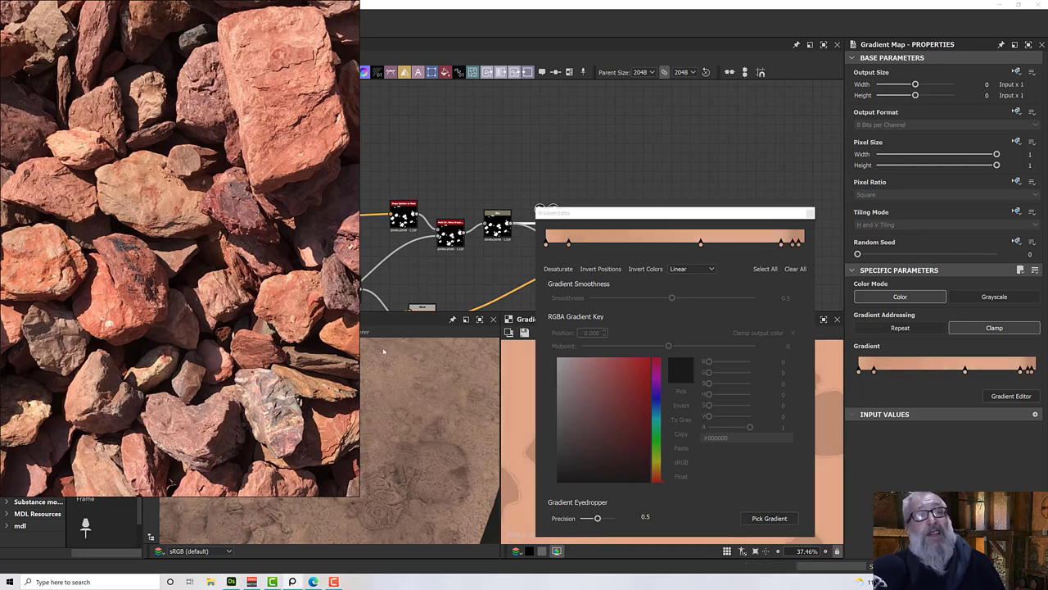
{"action": "left_click", "coordinate": [770, 518]}
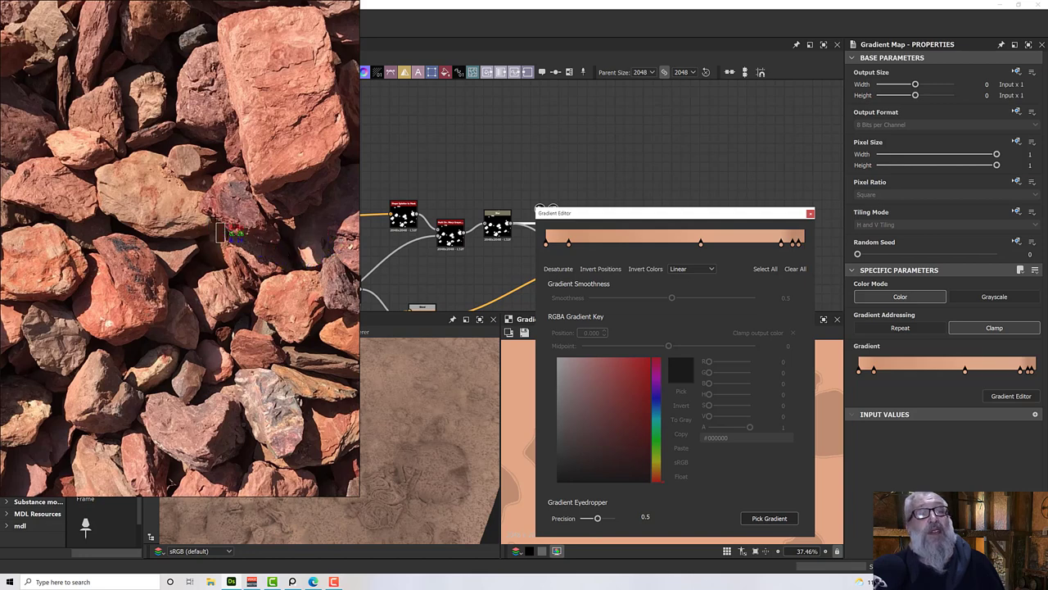
{"action": "left_click_drag", "start_coordinate": [234, 192], "coordinate": [242, 229]}
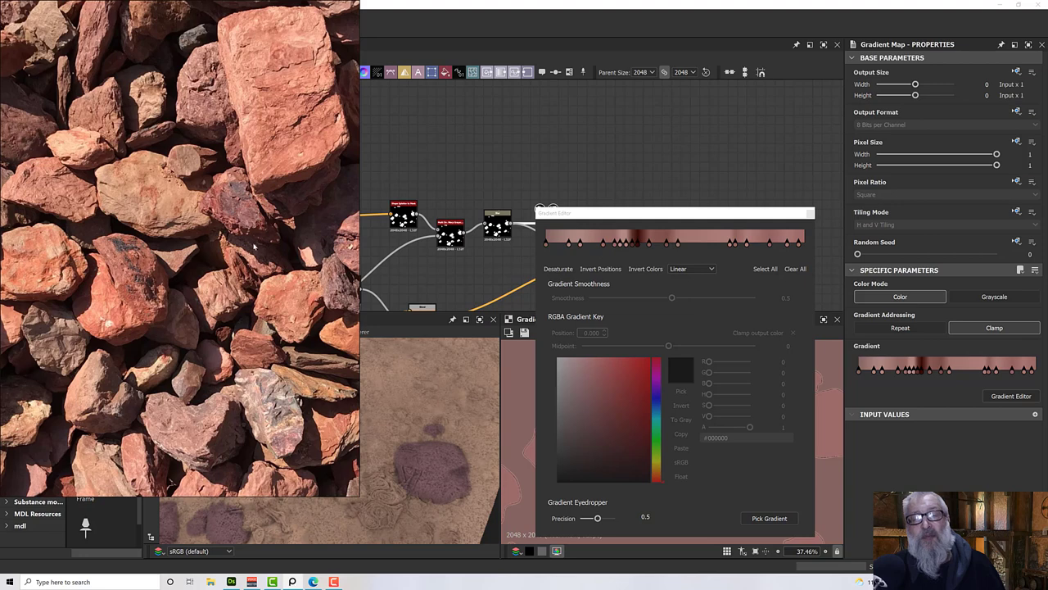
Step: Pick the large-rock gradient from the brownish rock near the photo's upper-left corner and close the Gradient Editor
{"action": "left_click", "coordinate": [770, 517]}
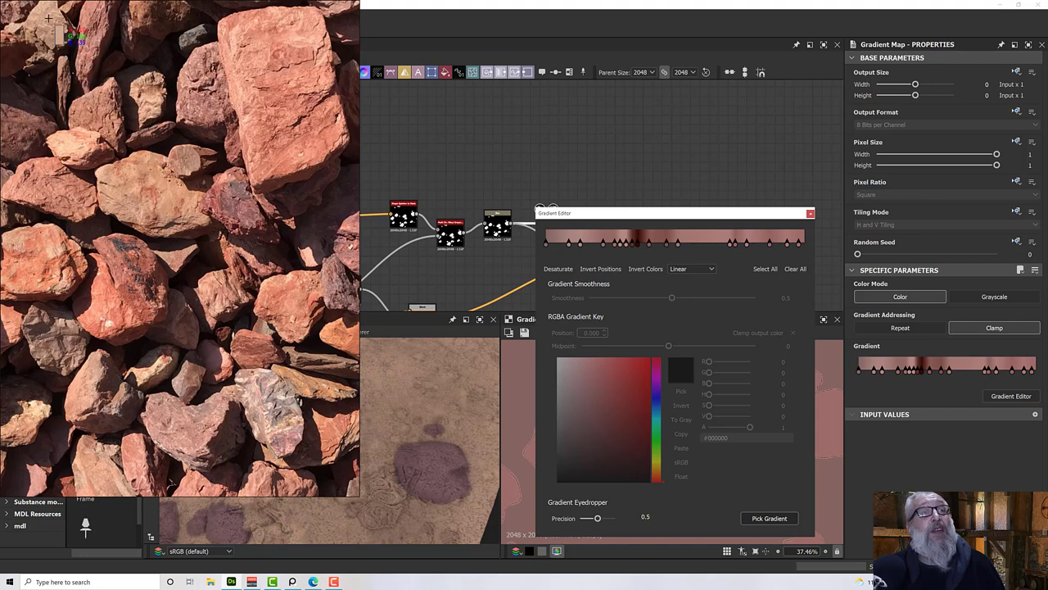
{"action": "left_click_drag", "start_coordinate": [45, 25], "coordinate": [50, 54]}
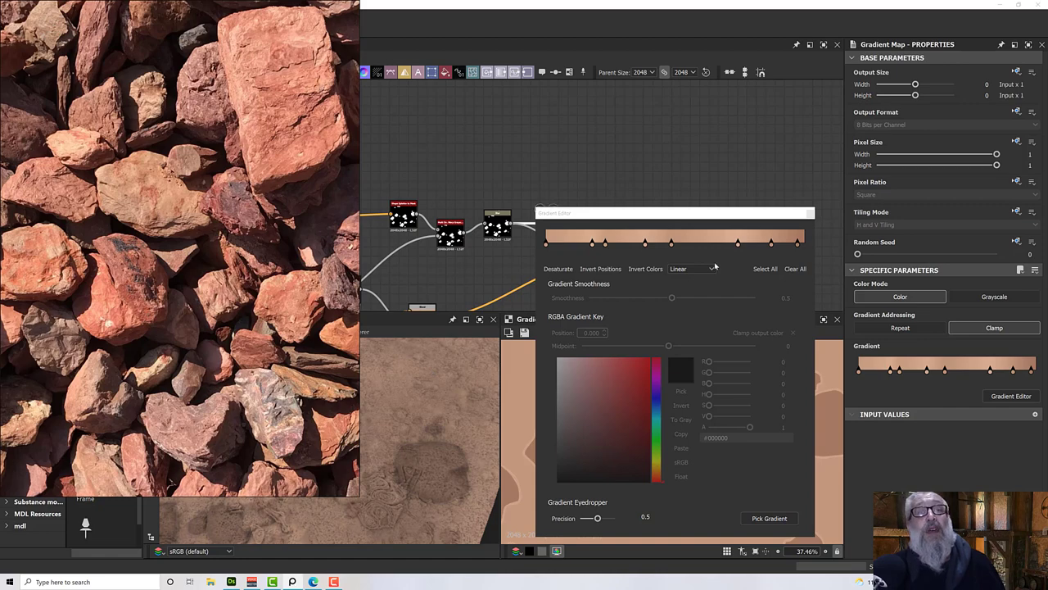
{"action": "left_click", "coordinate": [809, 213]}
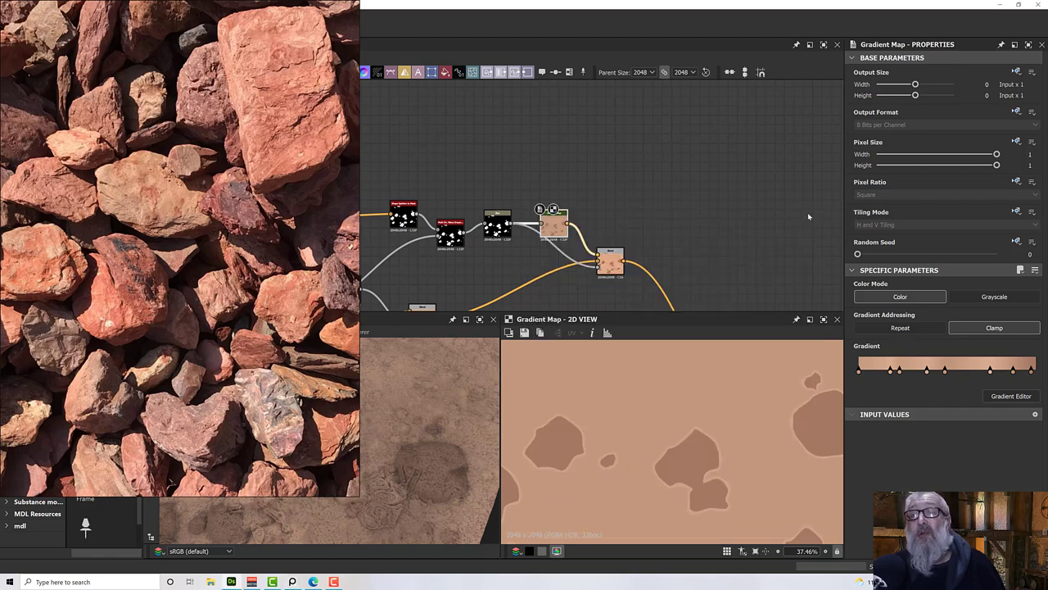
Step: Set the Opacity of the large-rock Blend to 0.79 and check the coloring on the 3D plane
{"action": "left_click", "coordinate": [610, 262]}
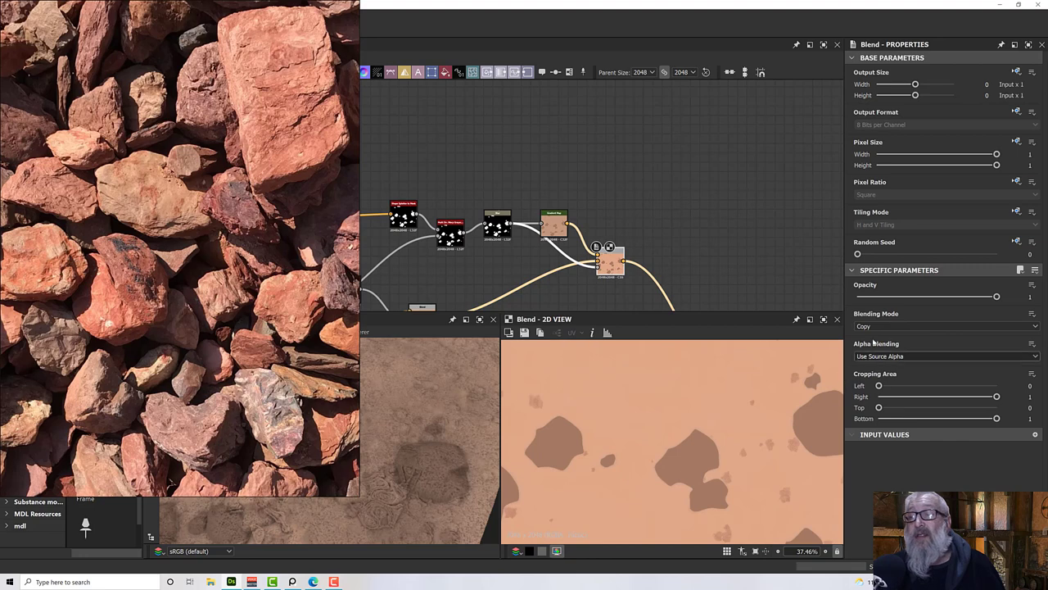
{"action": "left_click_drag", "start_coordinate": [996, 297], "coordinate": [968, 298]}
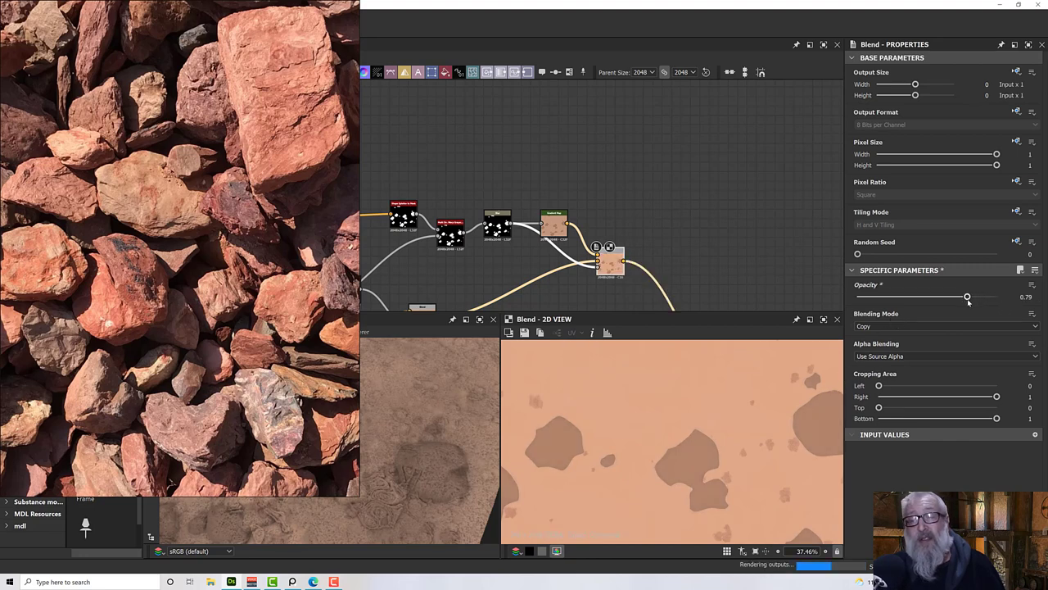
{"action": "left_click_drag", "start_coordinate": [376, 442], "coordinate": [368, 329]}
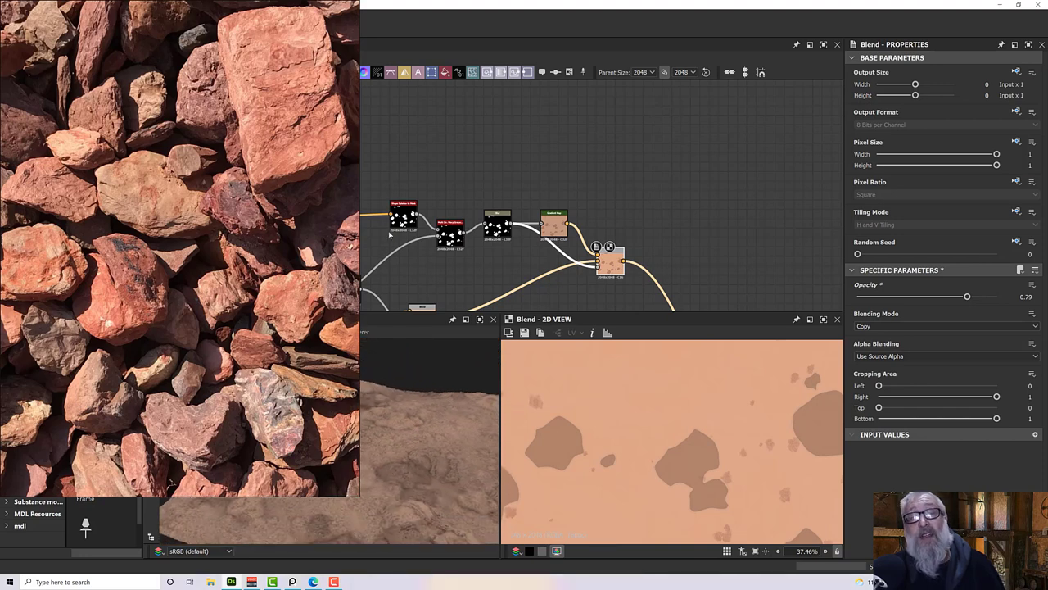
Step: Set the Pattern ID Start Range of the large-rock Shape Splatter to Mask to 3 and check the plane's coloring
{"action": "double_click", "coordinate": [402, 216]}
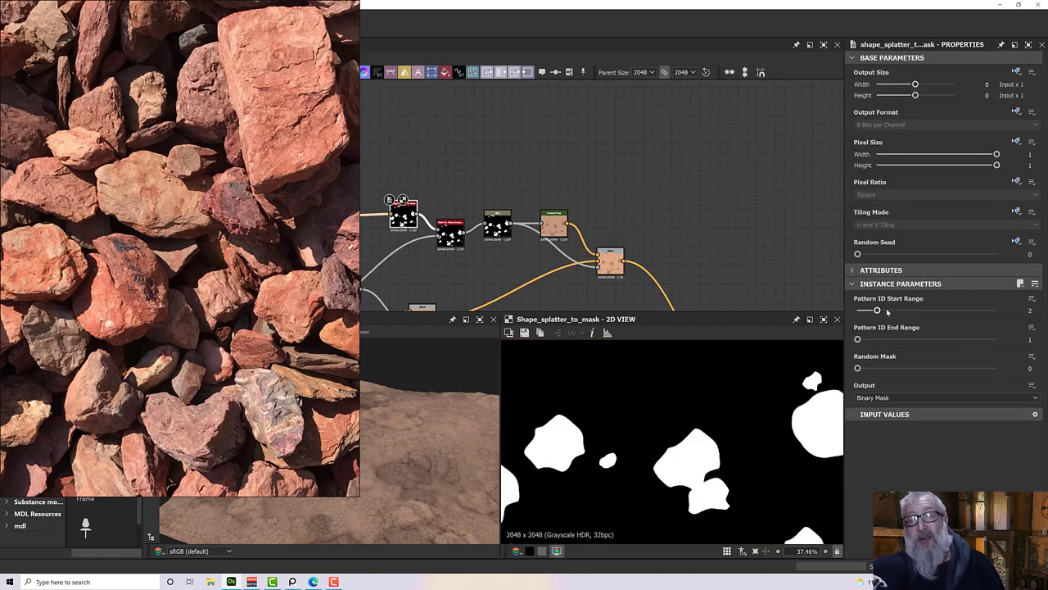
{"action": "left_click_drag", "start_coordinate": [878, 310], "coordinate": [897, 311]}
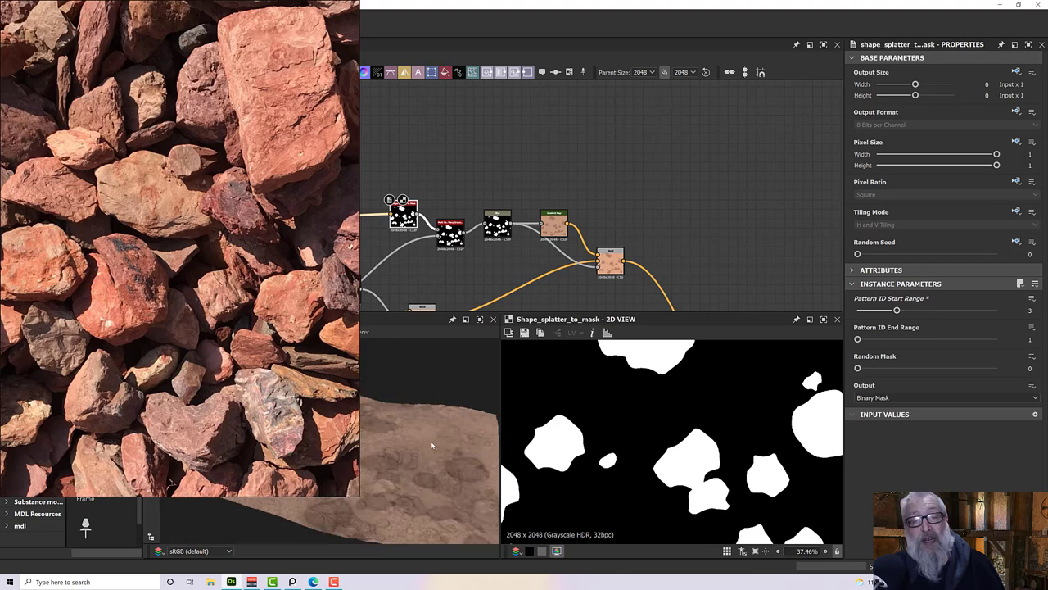
{"action": "mouse_move", "coordinate": [431, 445]}
{"action": "left_mouse_down"}
{"action": "mouse_move", "coordinate": [492, 466]}
{"action": "mouse_move", "coordinate": [442, 450]}
{"action": "mouse_move", "coordinate": [419, 419]}
{"action": "mouse_move", "coordinate": [440, 434]}
{"action": "left_mouse_up"}
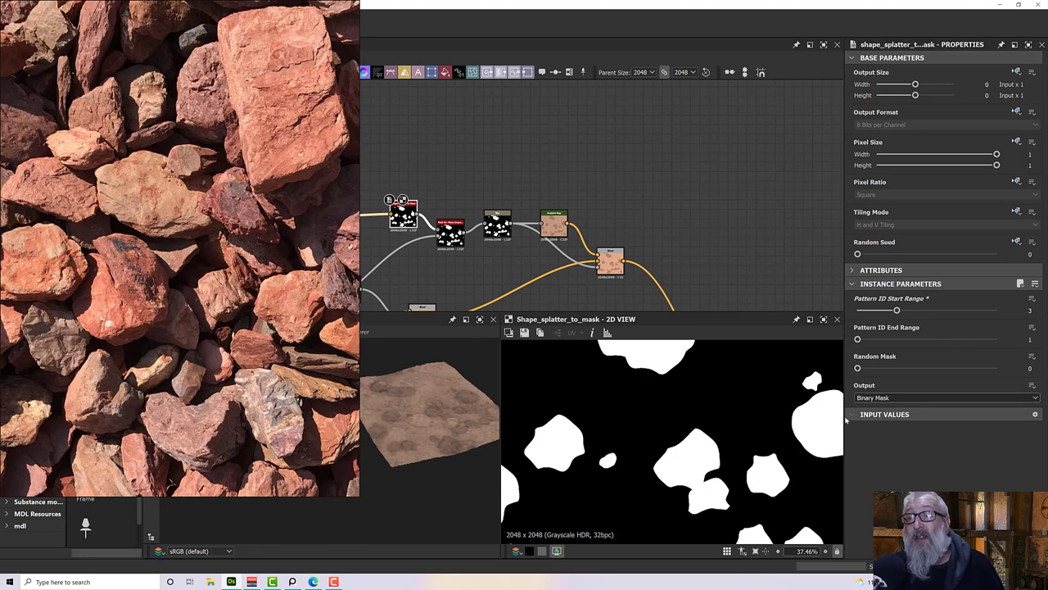
{"action": "mouse_move", "coordinate": [857, 368]}
{"action": "left_mouse_down"}
{"action": "mouse_move", "coordinate": [881, 369]}
{"action": "mouse_move", "coordinate": [854, 373]}
{"action": "left_mouse_up"}
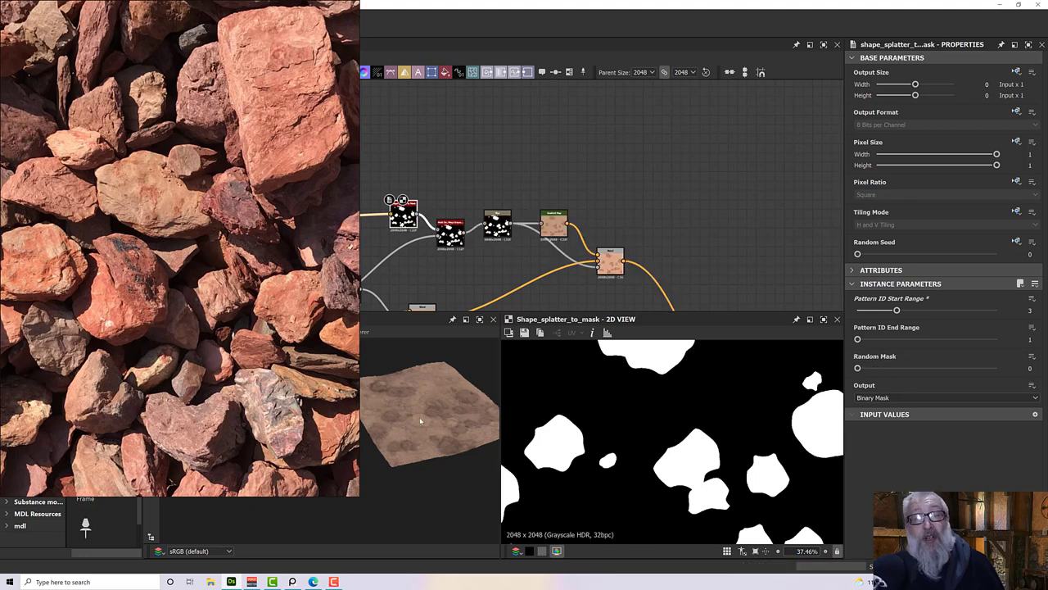
{"action": "mouse_move", "coordinate": [443, 440]}
{"action": "left_mouse_down"}
{"action": "mouse_move", "coordinate": [406, 445]}
{"action": "mouse_move", "coordinate": [432, 431]}
{"action": "left_mouse_up"}
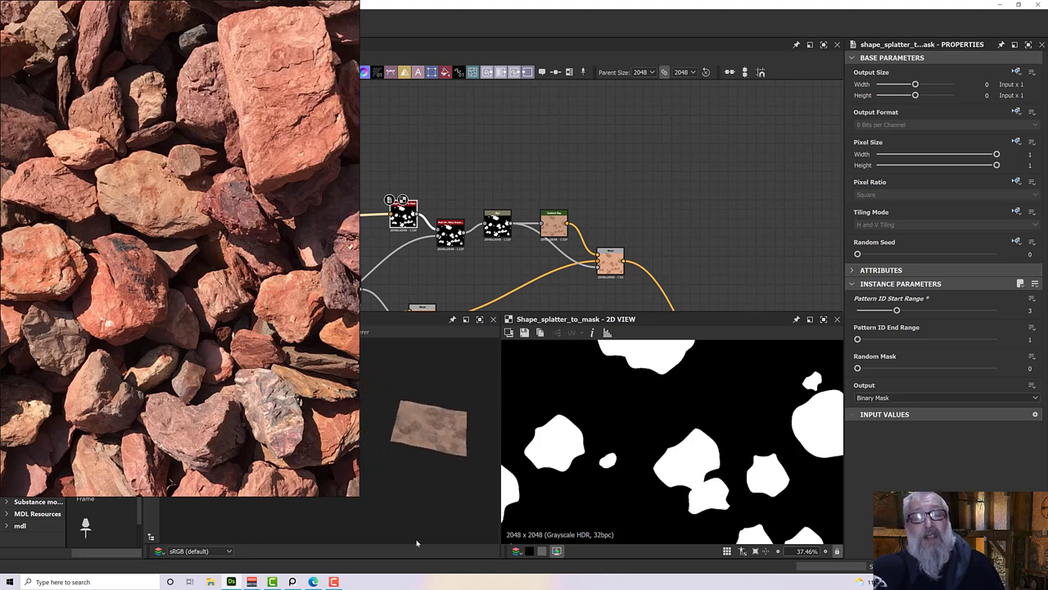
Step: Hide the rock reference and examine the blended rock coloring across the whole 3D plane
{"action": "left_click", "coordinate": [291, 582]}
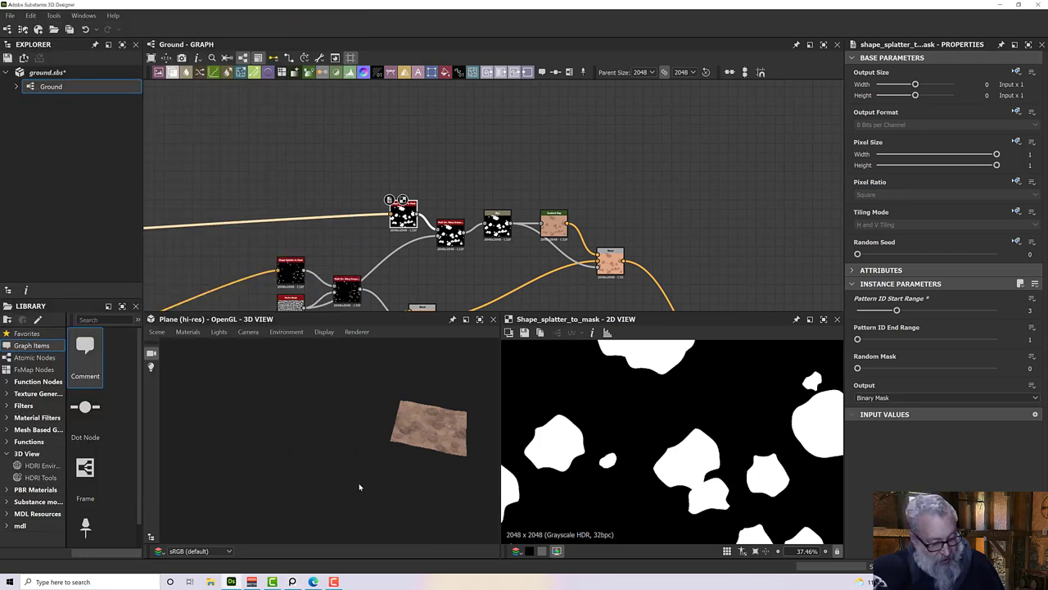
{"action": "left_click_drag", "start_coordinate": [298, 475], "coordinate": [304, 496]}
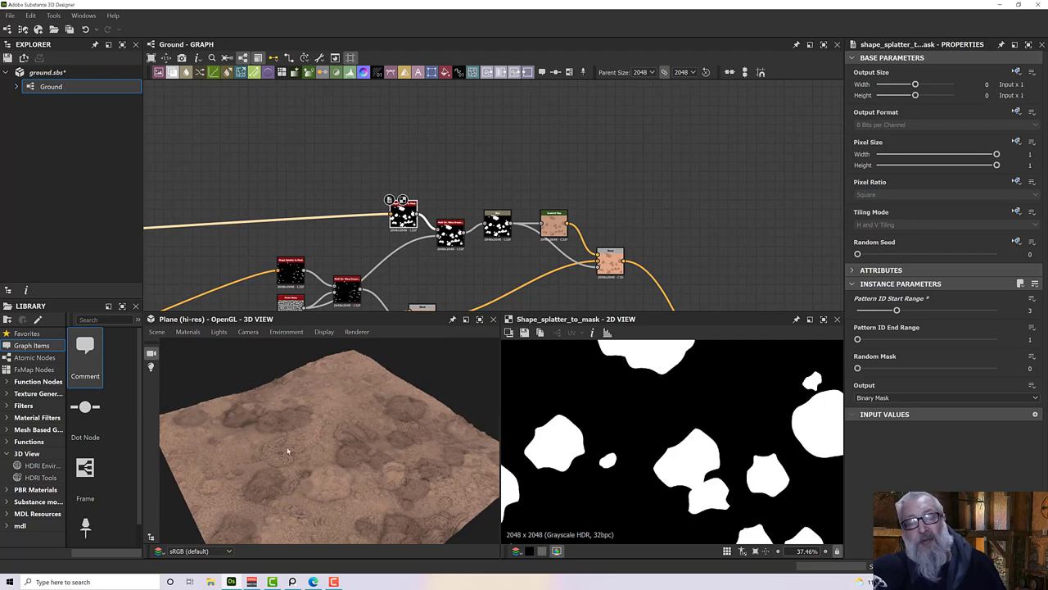
{"action": "left_click_drag", "start_coordinate": [404, 468], "coordinate": [376, 438]}
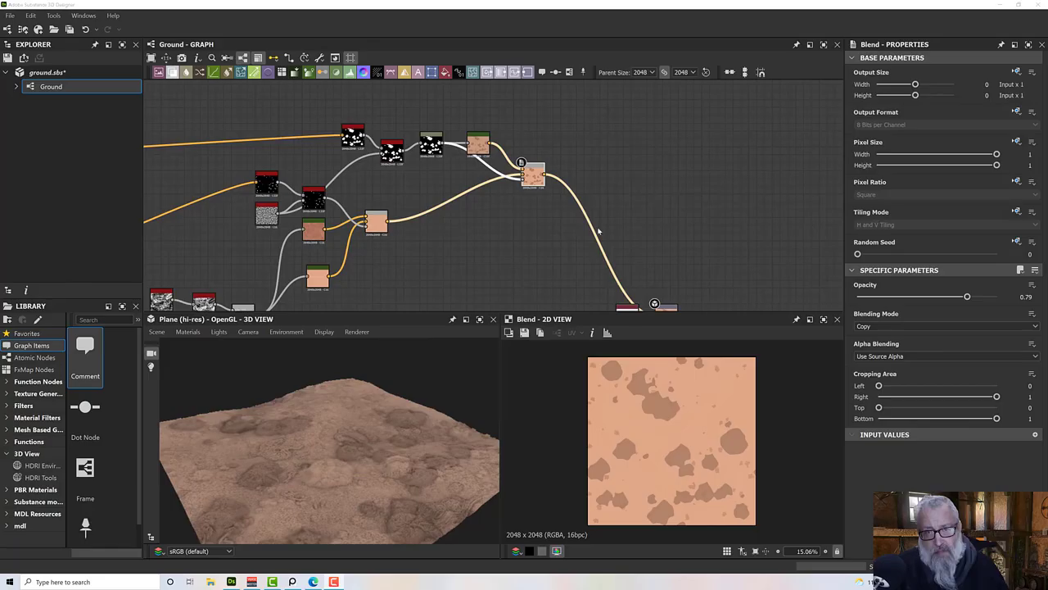
Step: Add a Directional Scratches node above the Blend that combines the small- and large-rock colors
{"action": "middle_click_drag", "start_coordinate": [594, 205], "coordinate": [558, 277]}
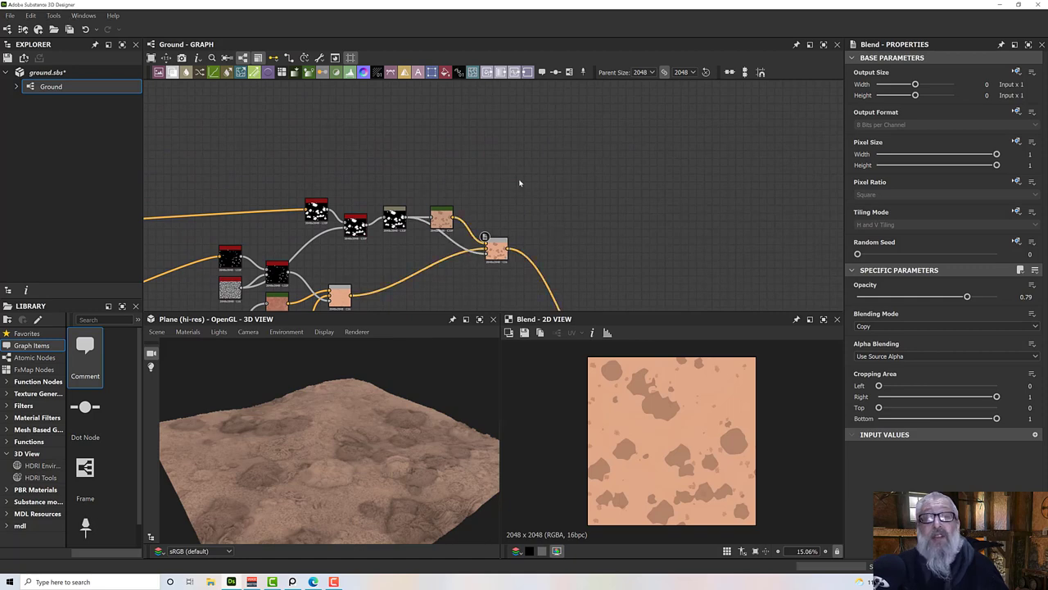
{"action": "key", "text": "space"}
{"action": "type", "text": "grunge"}
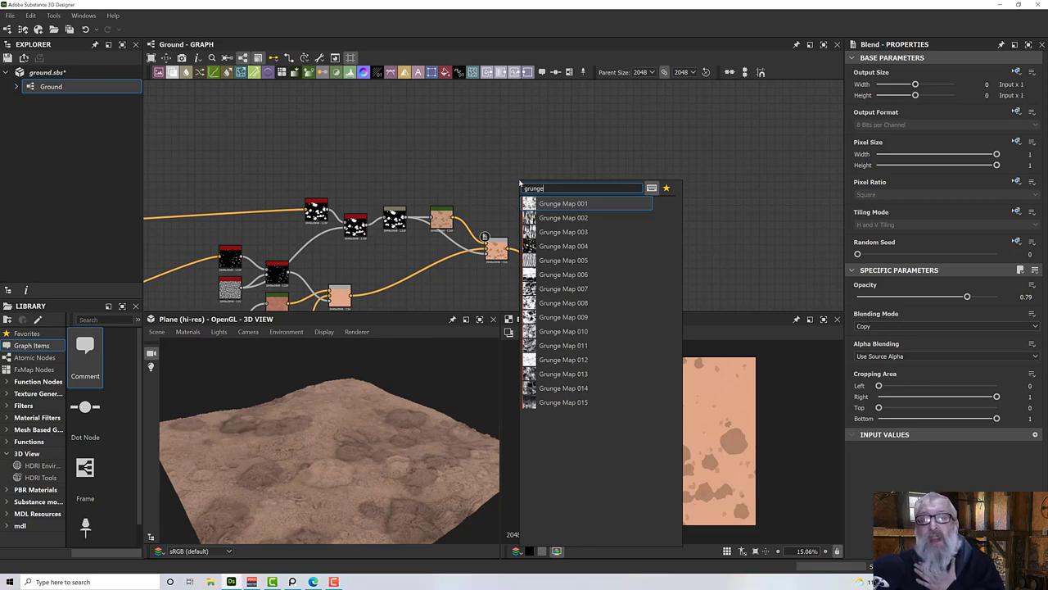
{"action": "left_click_drag", "start_coordinate": [558, 188], "coordinate": [492, 188]}
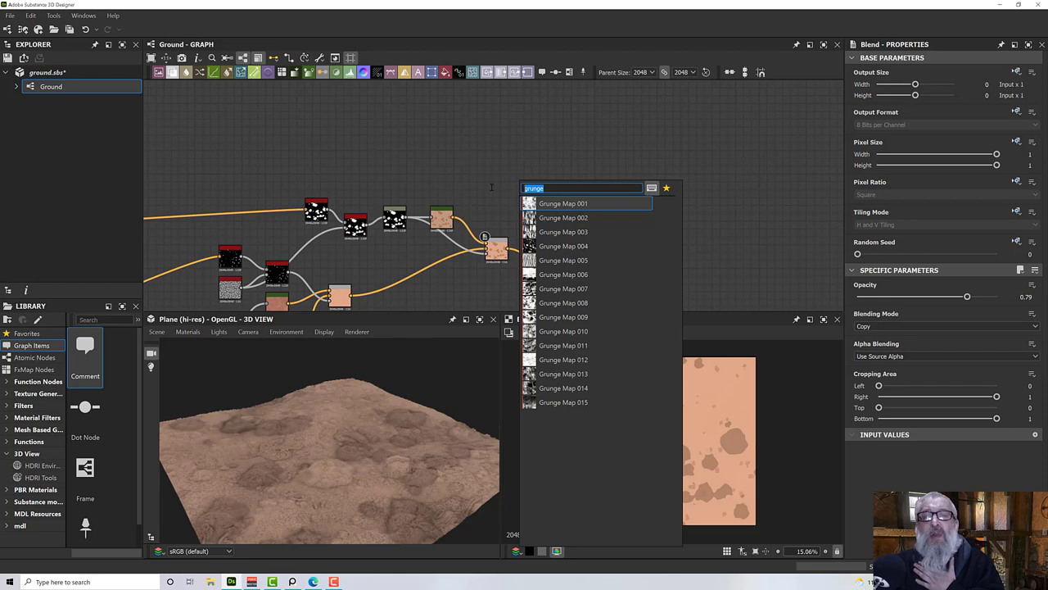
{"action": "type", "text": "direction"}
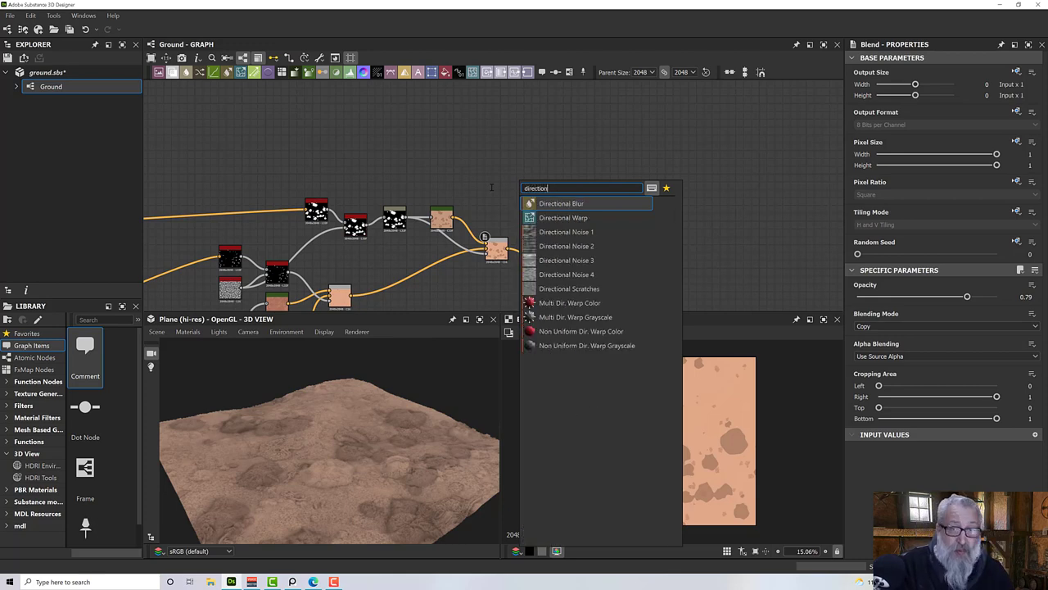
{"action": "left_click", "coordinate": [549, 290]}
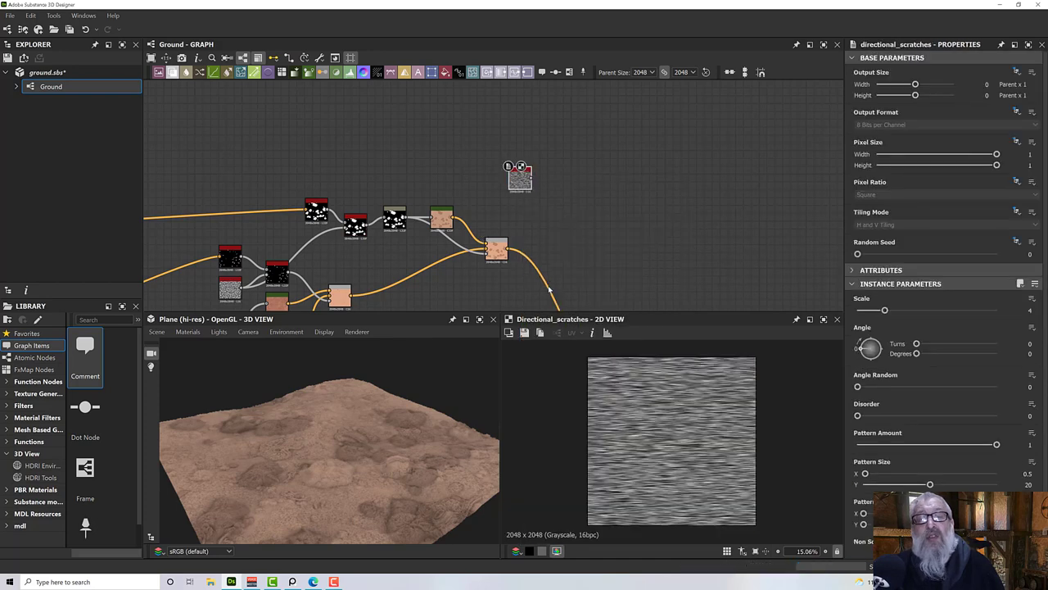
{"action": "scroll", "coordinate": [520, 222], "scroll_direction": "up", "scroll_amount": 1}
{"action": "scroll", "coordinate": [520, 223], "scroll_direction": "up", "scroll_amount": 1}
{"action": "left_click_drag", "start_coordinate": [521, 139], "coordinate": [478, 169]}
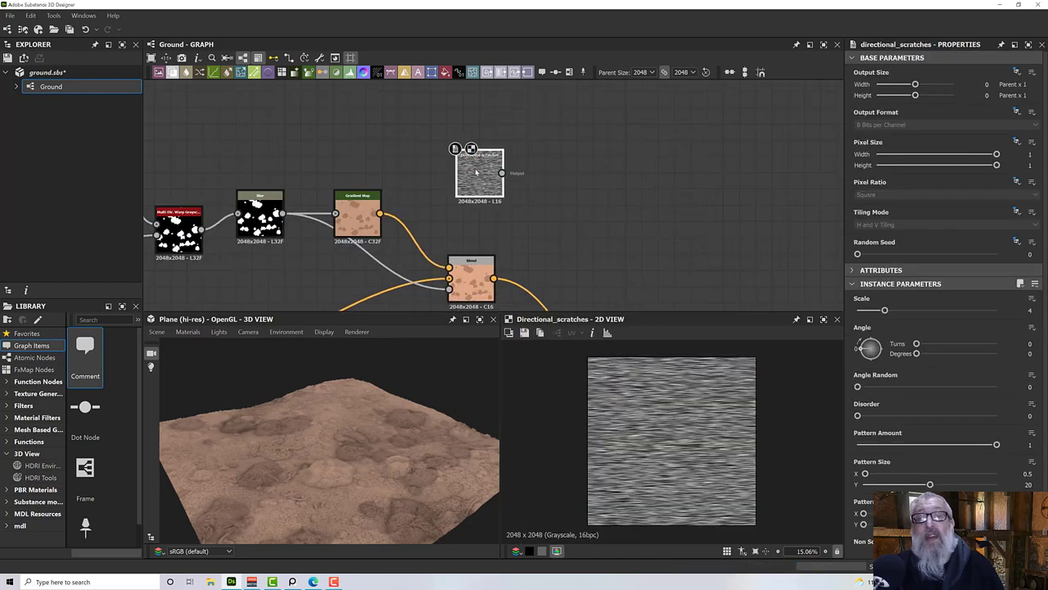
{"action": "scroll", "coordinate": [477, 171], "scroll_direction": "up", "scroll_amount": 5}
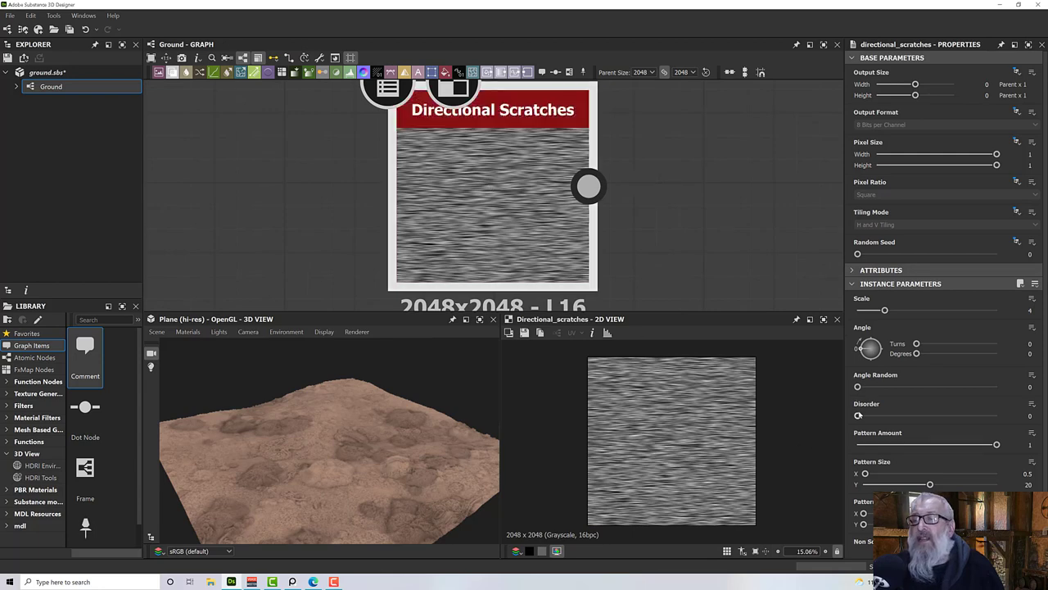
Step: Set the Directional Scratches' Angle Random and Disorder to 0.07, Pattern Amount to 0.18 and Pattern Size X to 0.98
{"action": "left_click_drag", "start_coordinate": [857, 387], "coordinate": [889, 397]}
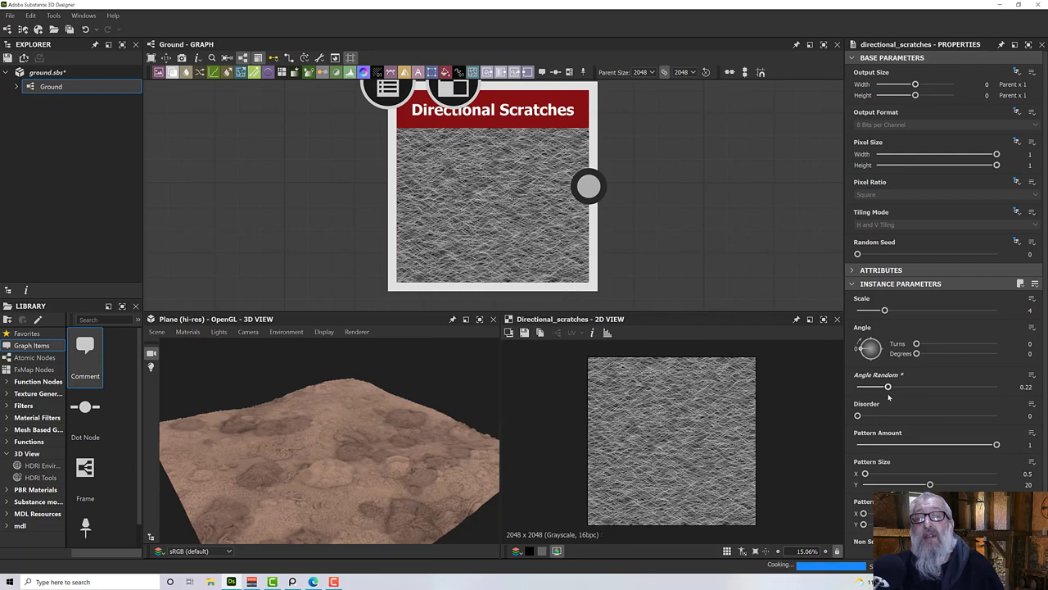
{"action": "left_click_drag", "start_coordinate": [889, 398], "coordinate": [868, 417]}
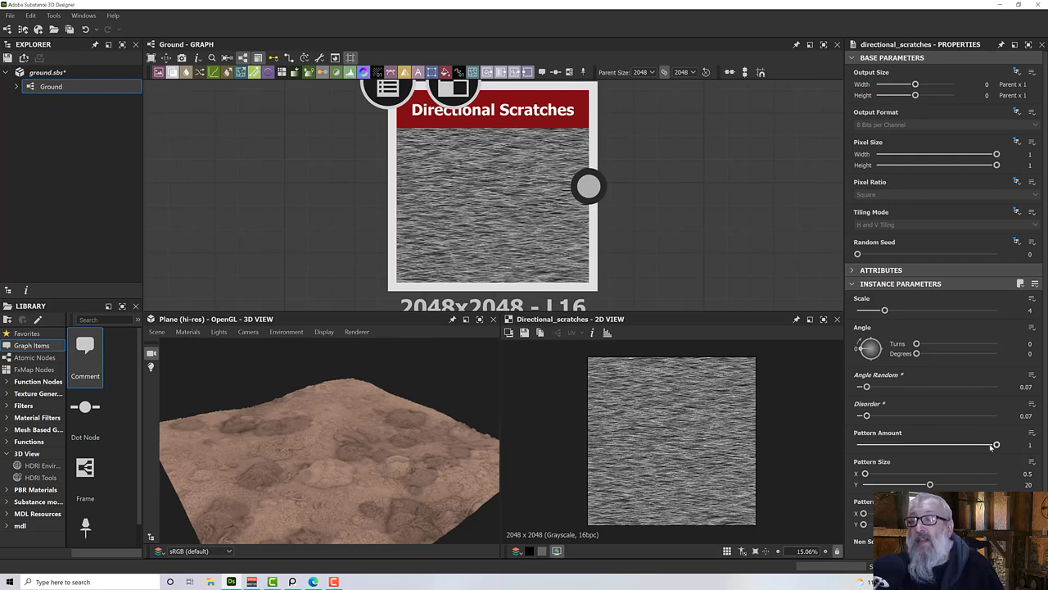
{"action": "left_click_drag", "start_coordinate": [996, 445], "coordinate": [866, 474]}
Step: Move the Directional Scratches node above the large-rock Blur and Gradient Map nodes
{"action": "scroll", "coordinate": [663, 172], "scroll_direction": "down", "scroll_amount": 3}
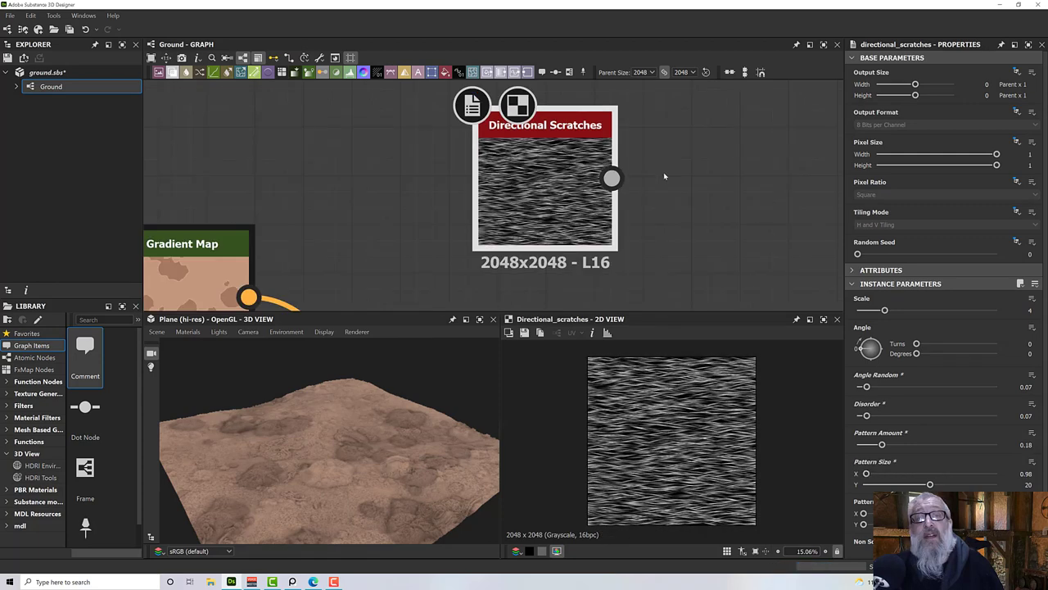
{"action": "middle_click_drag", "start_coordinate": [672, 213], "coordinate": [622, 206]}
{"action": "scroll", "coordinate": [615, 167], "scroll_direction": "down", "scroll_amount": 2}
{"action": "scroll", "coordinate": [614, 170], "scroll_direction": "down", "scroll_amount": 1}
{"action": "left_click_drag", "start_coordinate": [600, 186], "coordinate": [481, 162]}
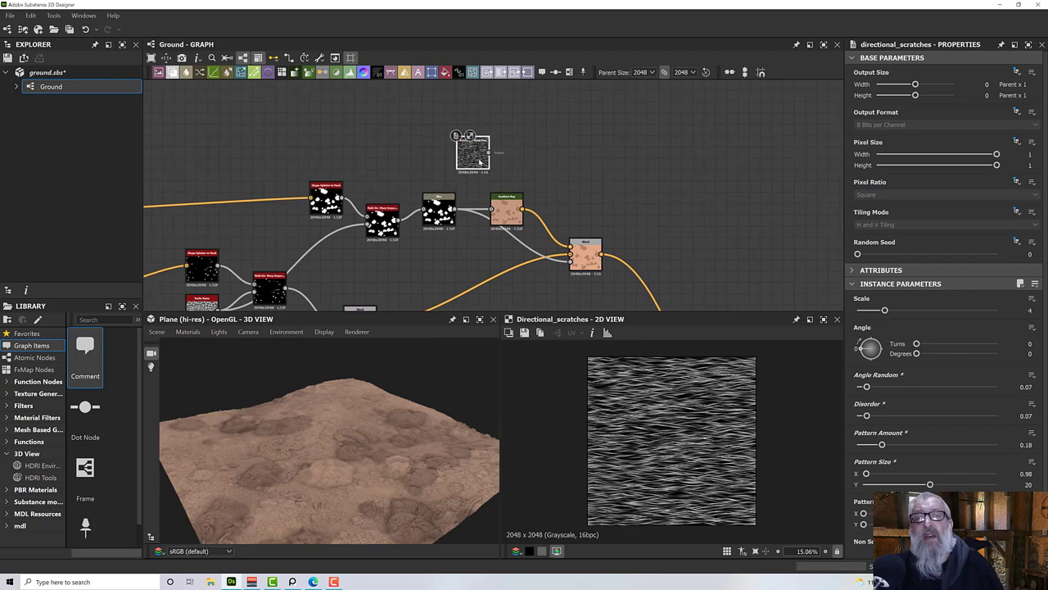
Step: Add a new Blend node beyond the large-rock Blend, level with the Directional Scratches
{"action": "middle_click_drag", "start_coordinate": [527, 168], "coordinate": [557, 186]}
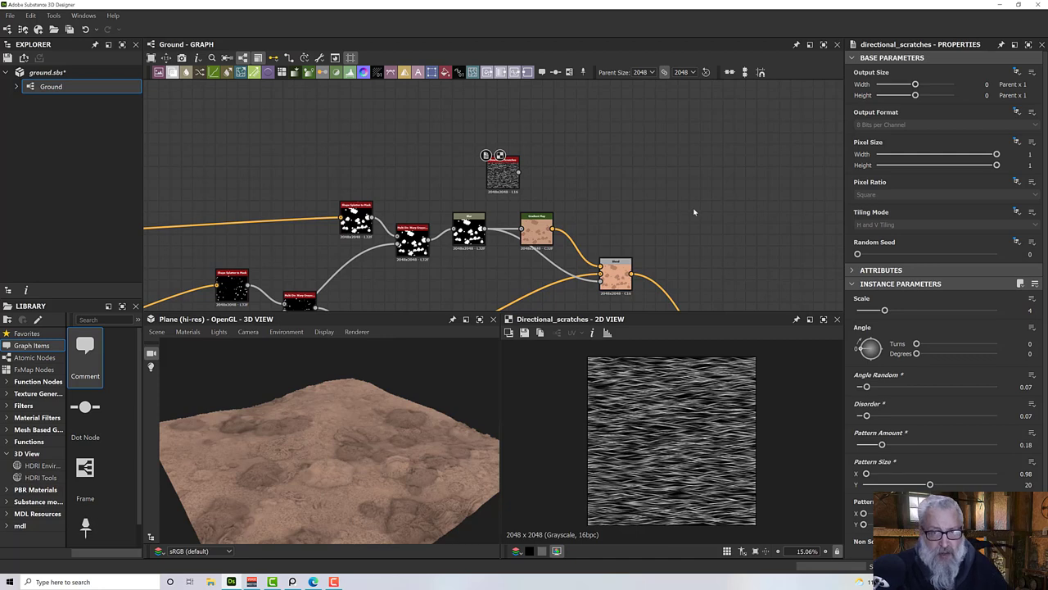
{"action": "key", "text": "space"}
{"action": "type", "text": "blre"}
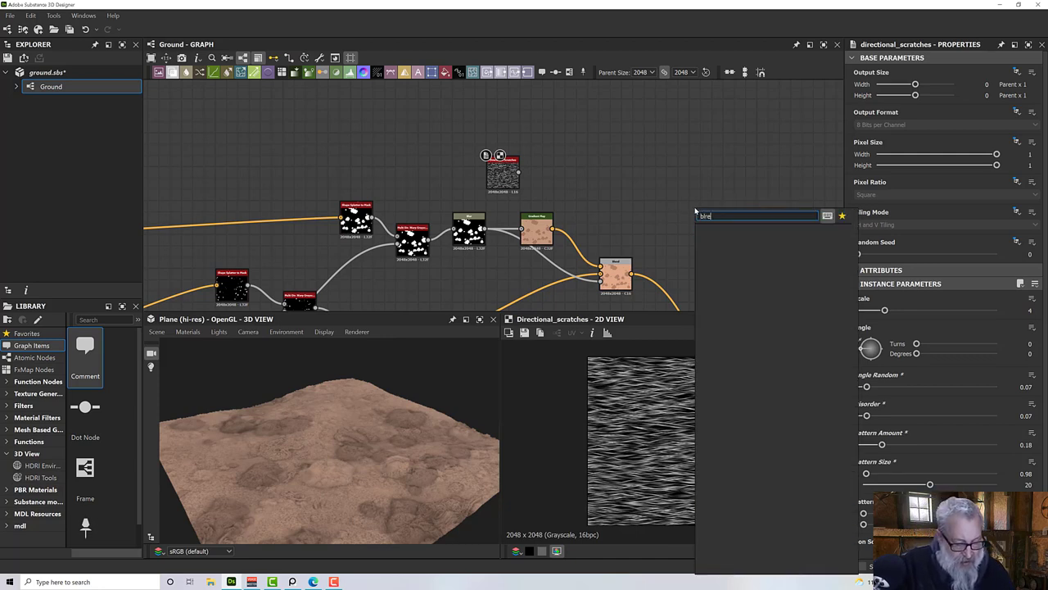
{"action": "type", "text": "e"}
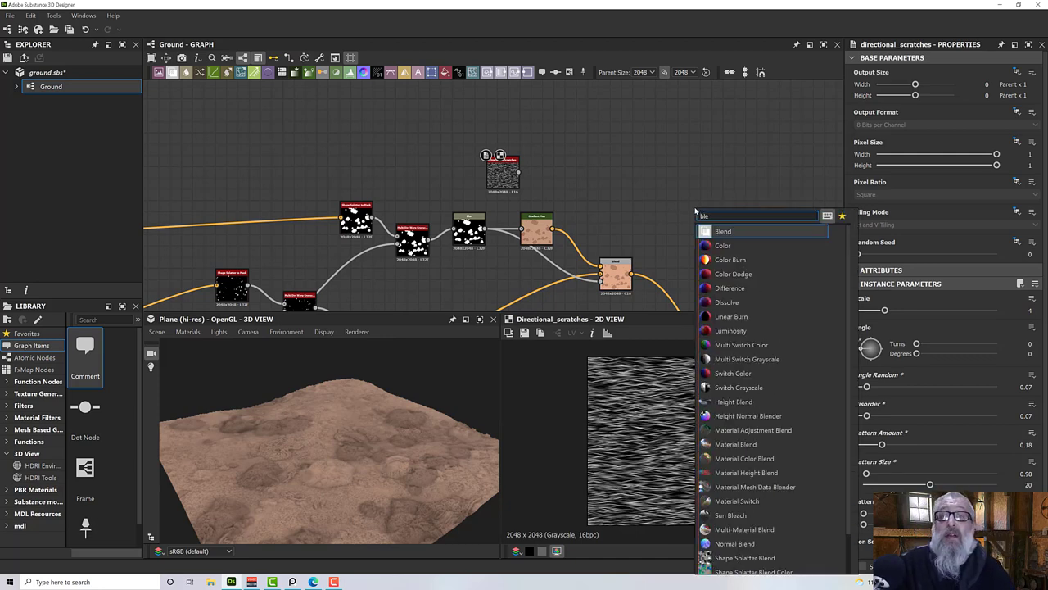
{"action": "left_click", "coordinate": [723, 232]}
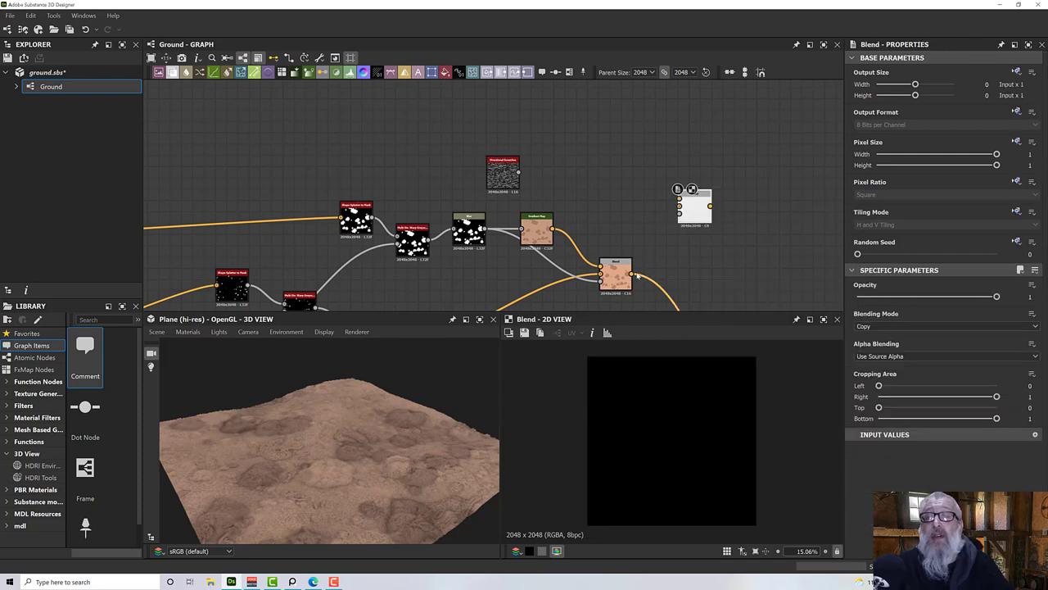
Step: Connect the large-rock Blend to the new Blend's background and the Directional Scratches to its opacity mask
{"action": "left_click_drag", "start_coordinate": [633, 274], "coordinate": [679, 199]}
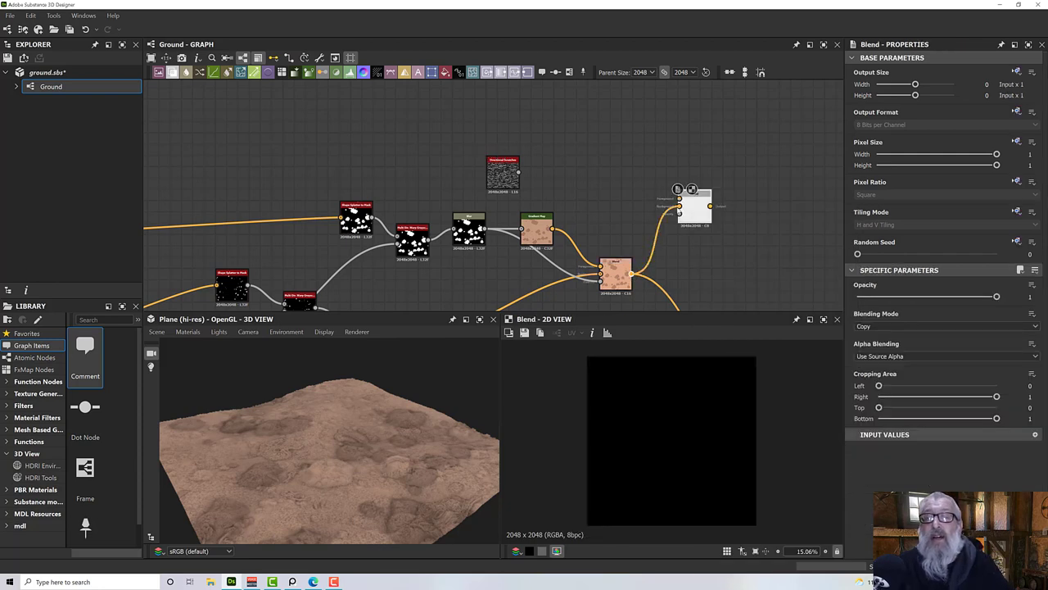
{"action": "left_click_drag", "start_coordinate": [517, 172], "coordinate": [679, 206]}
{"action": "scroll", "coordinate": [688, 217], "scroll_direction": "up", "scroll_amount": 2}
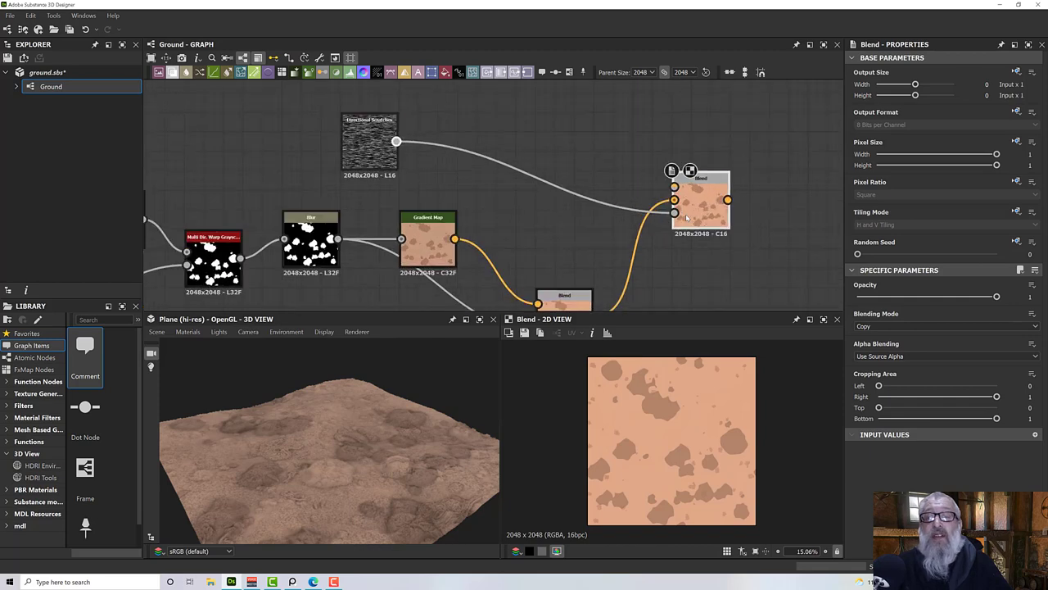
{"action": "middle_click_drag", "start_coordinate": [502, 172], "coordinate": [543, 188]}
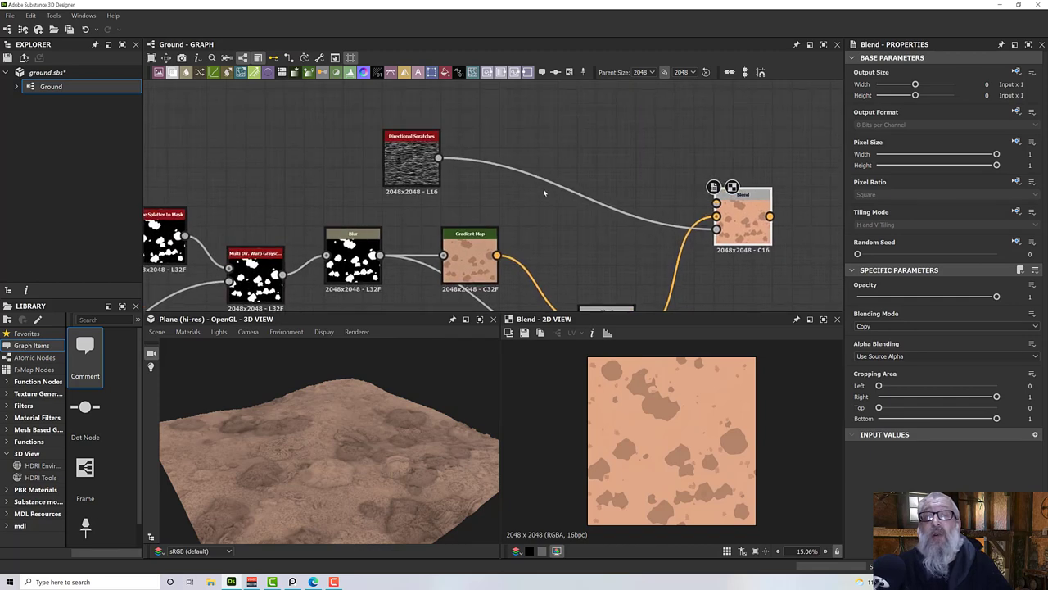
Step: Try to connect the Directional Scratches output directly to the Blend node's foreground input
{"action": "left_click", "coordinate": [412, 162]}
{"action": "left_click", "coordinate": [737, 230]}
{"action": "middle_click_drag", "start_coordinate": [348, 221], "coordinate": [377, 244]}
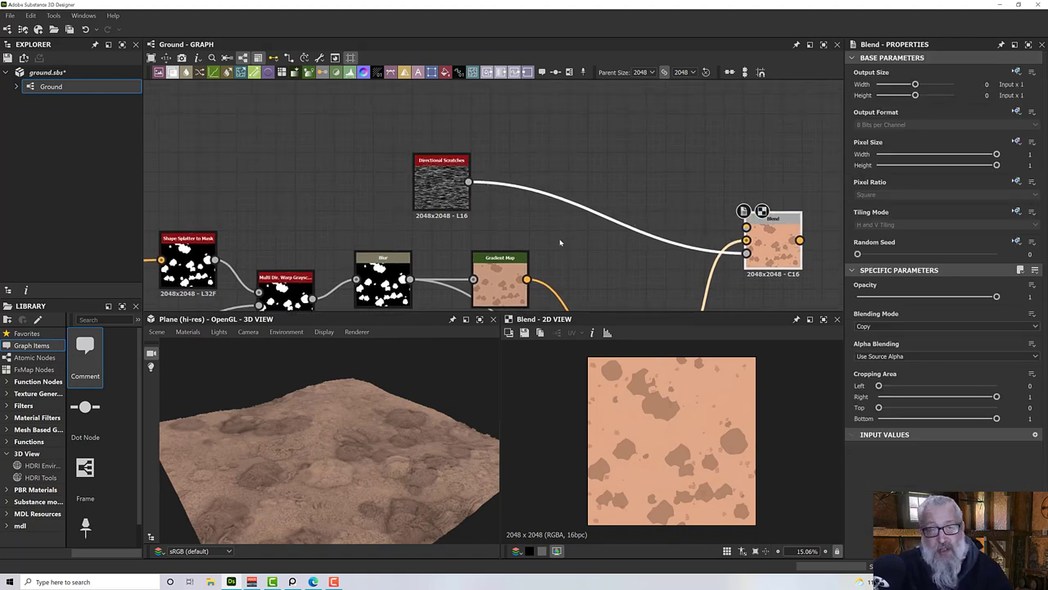
{"action": "left_click", "coordinate": [452, 204]}
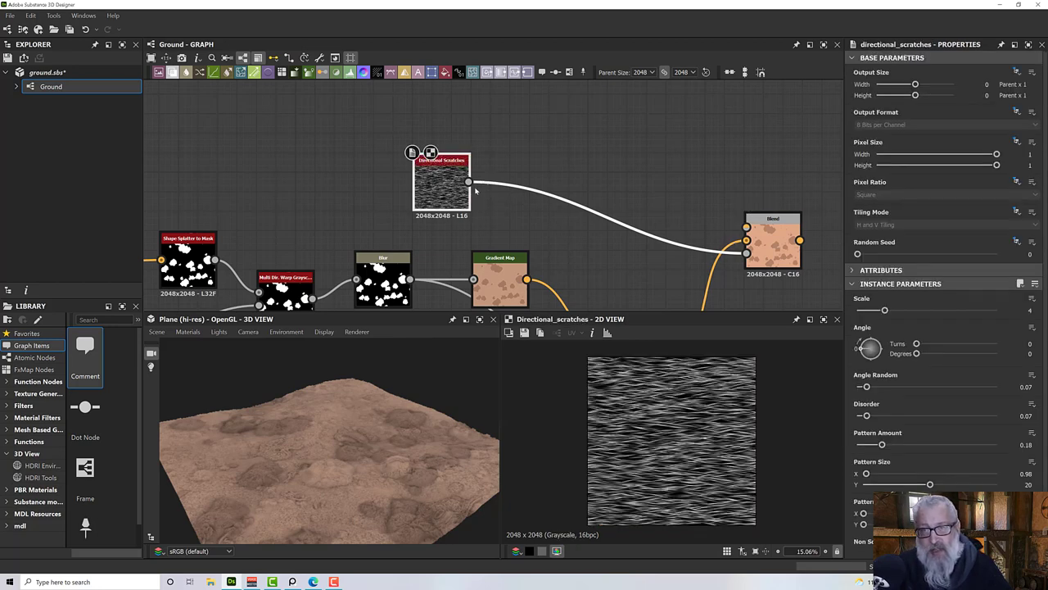
{"action": "left_click_drag", "start_coordinate": [468, 181], "coordinate": [746, 226]}
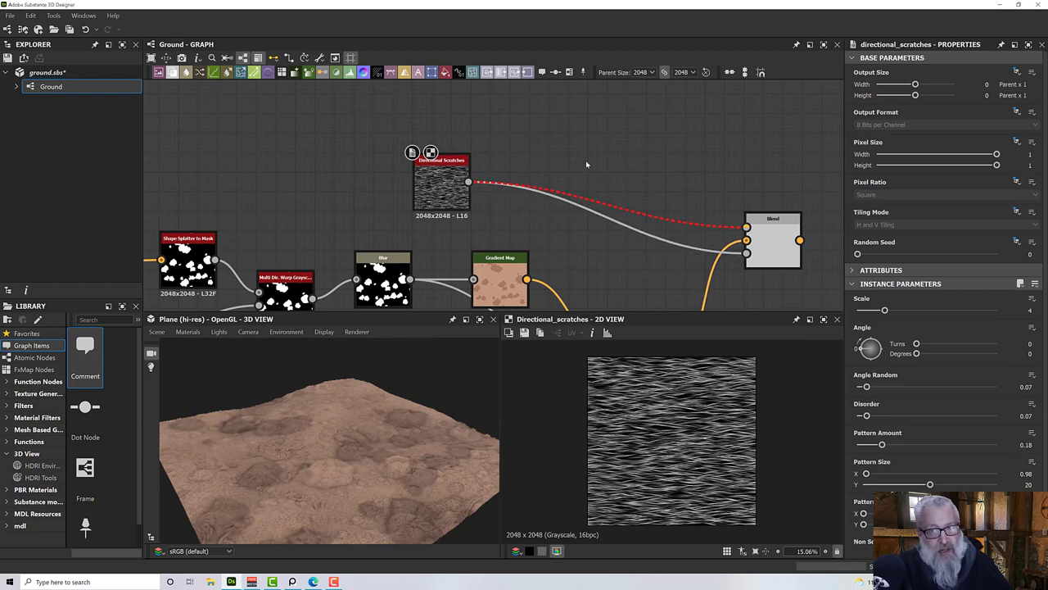
Step: Add a Gradient Map node fed by the Directional Scratches output and place it between the scratches and the Blend
{"action": "left_click_drag", "start_coordinate": [469, 181], "coordinate": [623, 186]}
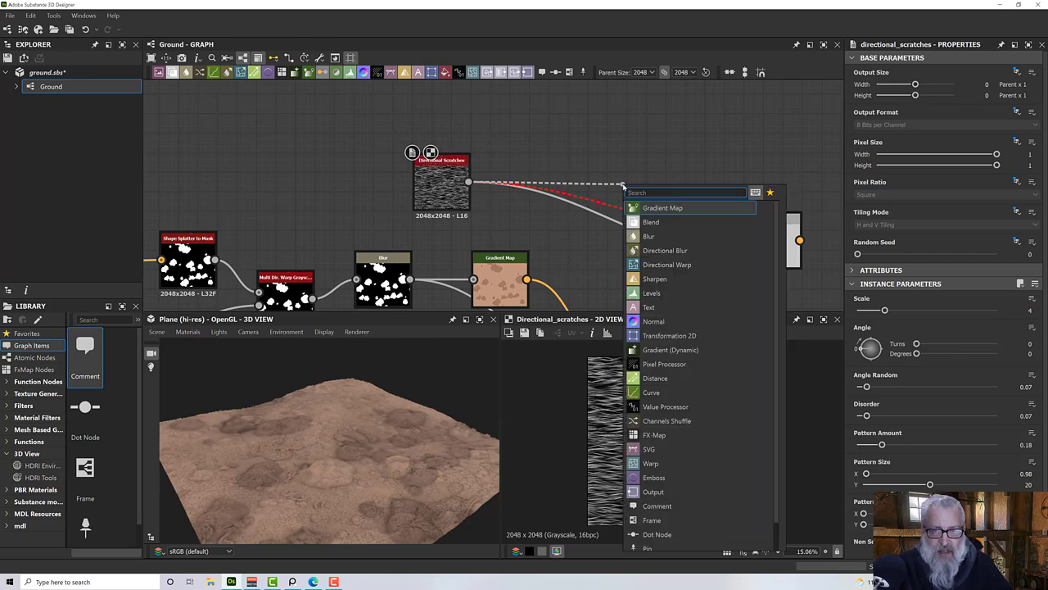
{"action": "type", "text": "gr"}
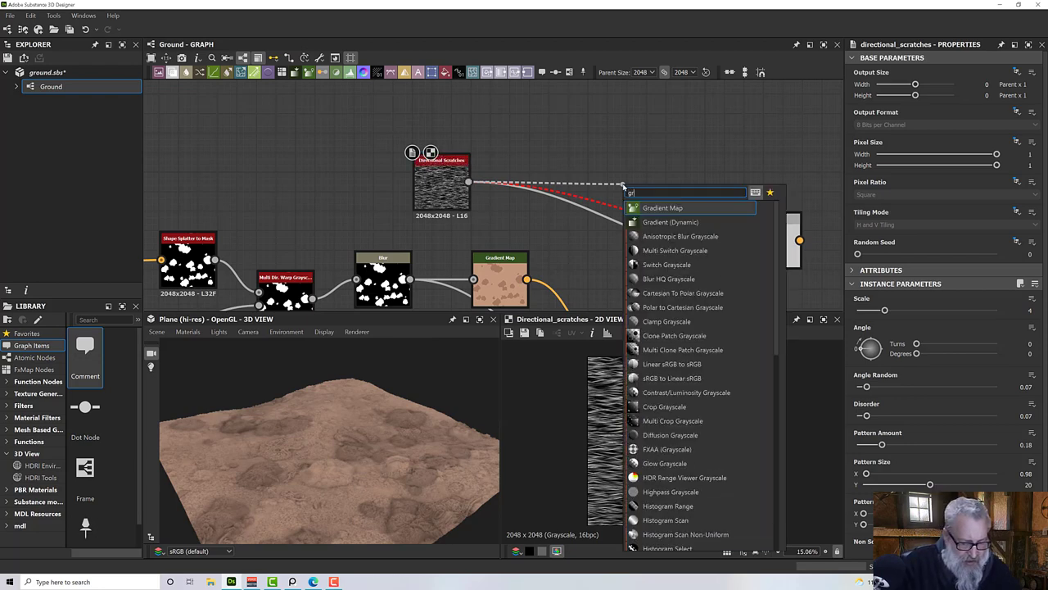
{"action": "type", "text": "an"}
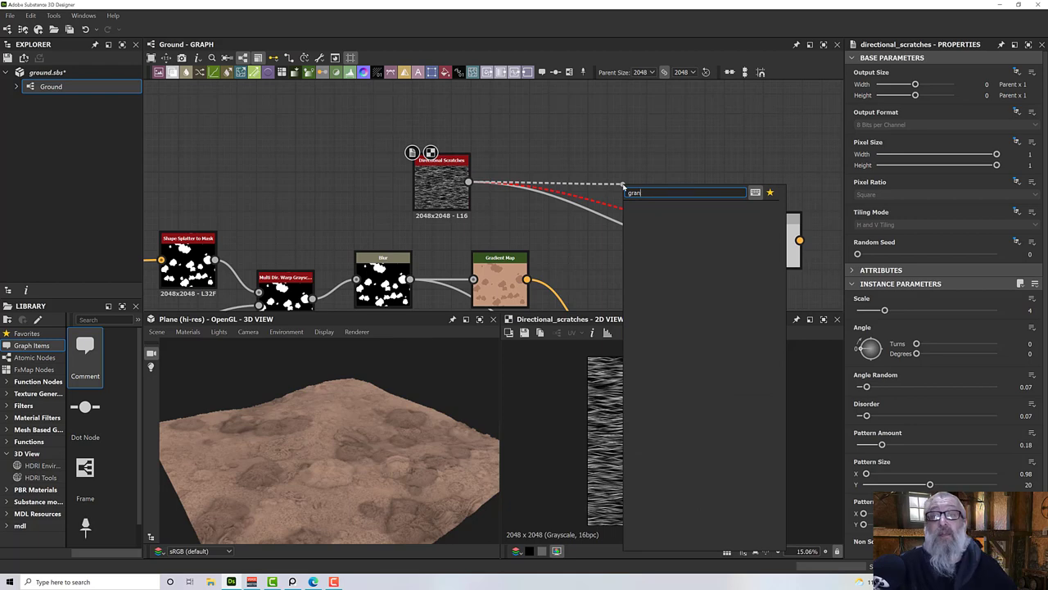
{"action": "key", "text": "BackSpace"}
{"action": "key", "text": "BackSpace"}
{"action": "key", "text": "BackSpace"}
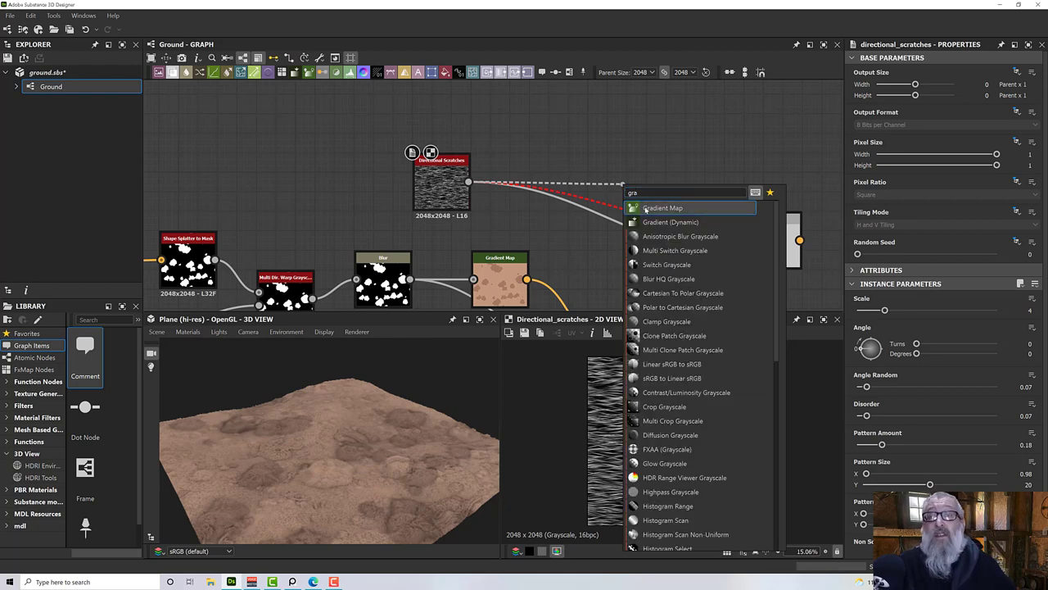
{"action": "left_click", "coordinate": [659, 208]}
{"action": "left_click_drag", "start_coordinate": [653, 191], "coordinate": [617, 192]}
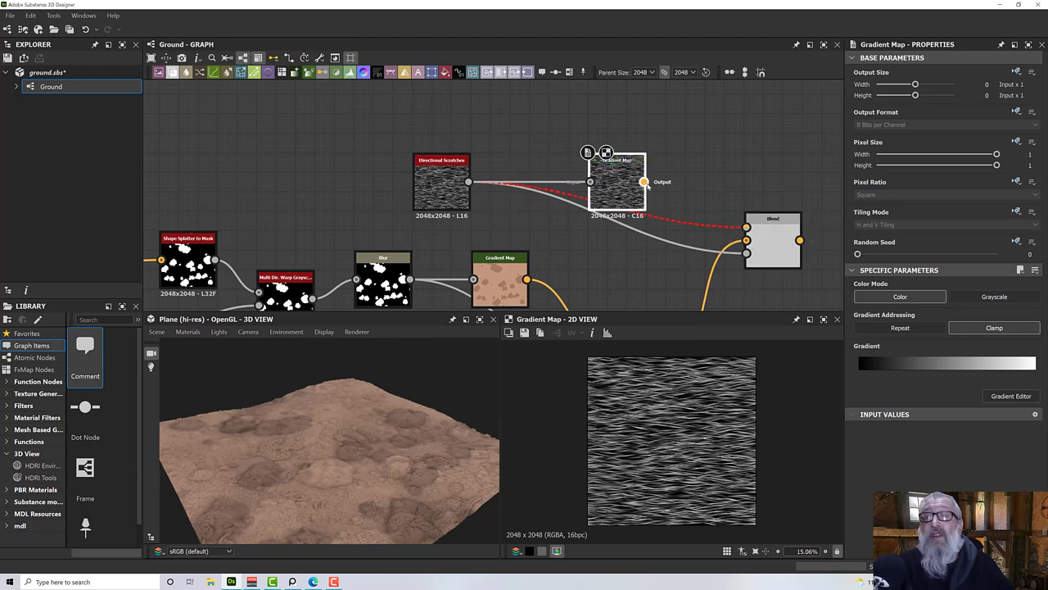
Step: Connect the Gradient Map output to the Blend's foreground input and preview the blended result up close in the 2D view
{"action": "left_click_drag", "start_coordinate": [644, 182], "coordinate": [746, 227]}
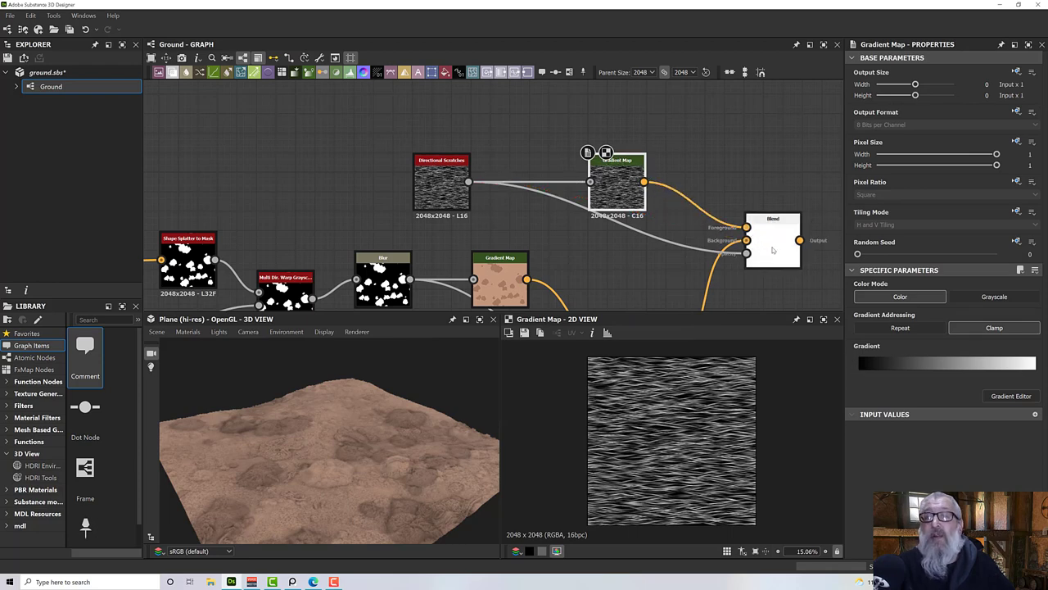
{"action": "left_click", "coordinate": [773, 245]}
{"action": "middle_click_drag", "start_coordinate": [785, 283], "coordinate": [735, 274]}
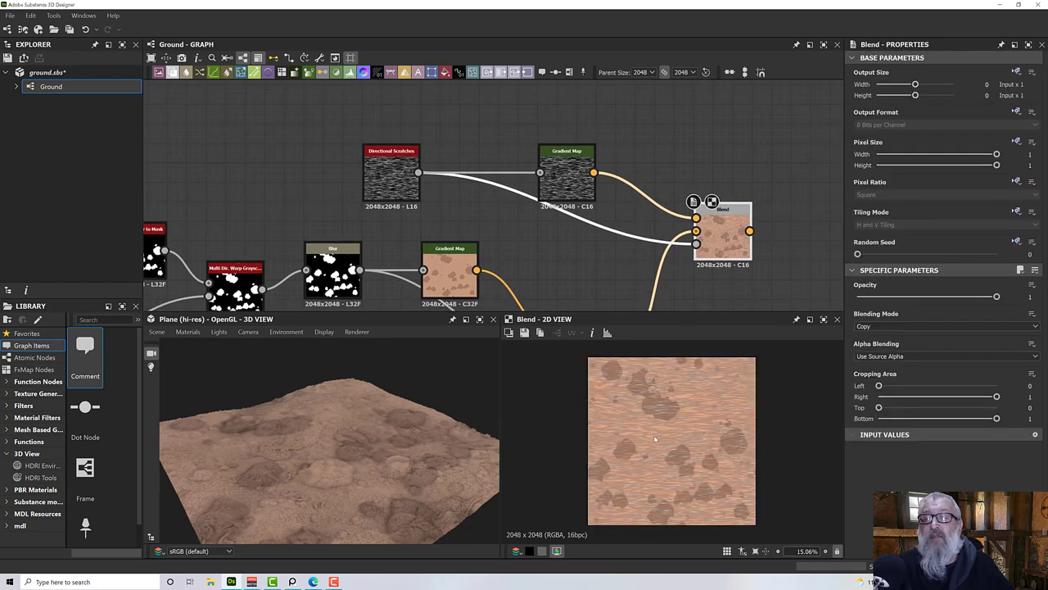
{"action": "scroll", "coordinate": [674, 440], "scroll_direction": "up", "scroll_amount": 5}
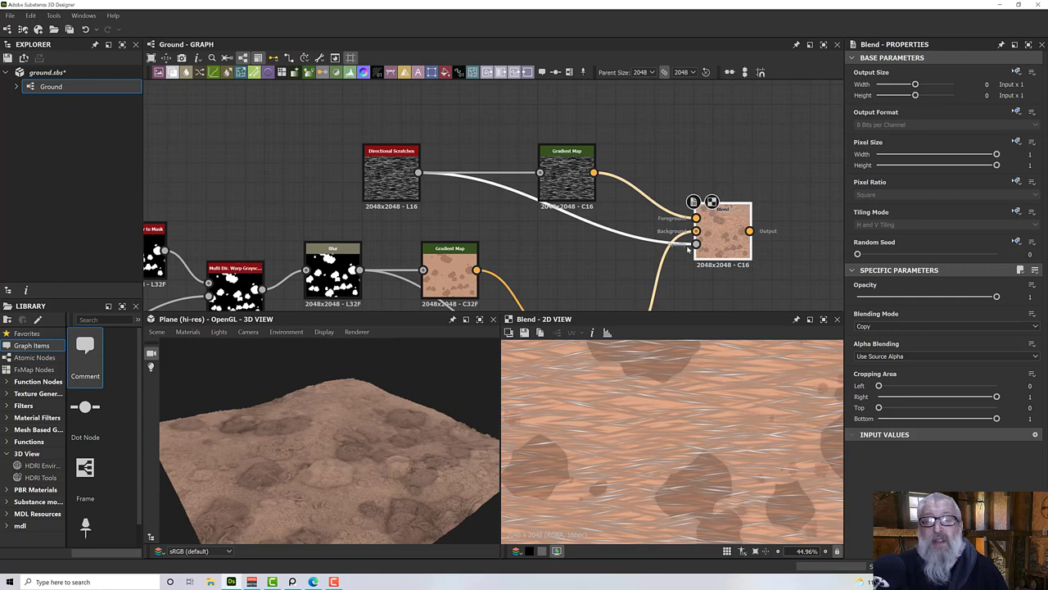
Step: Lower the Blend's opacity to 0.21 and connect its output to the graph's base color output node
{"action": "middle_click_drag", "start_coordinate": [680, 307], "coordinate": [557, 302]}
{"action": "scroll", "coordinate": [617, 298], "scroll_direction": "up", "scroll_amount": 3}
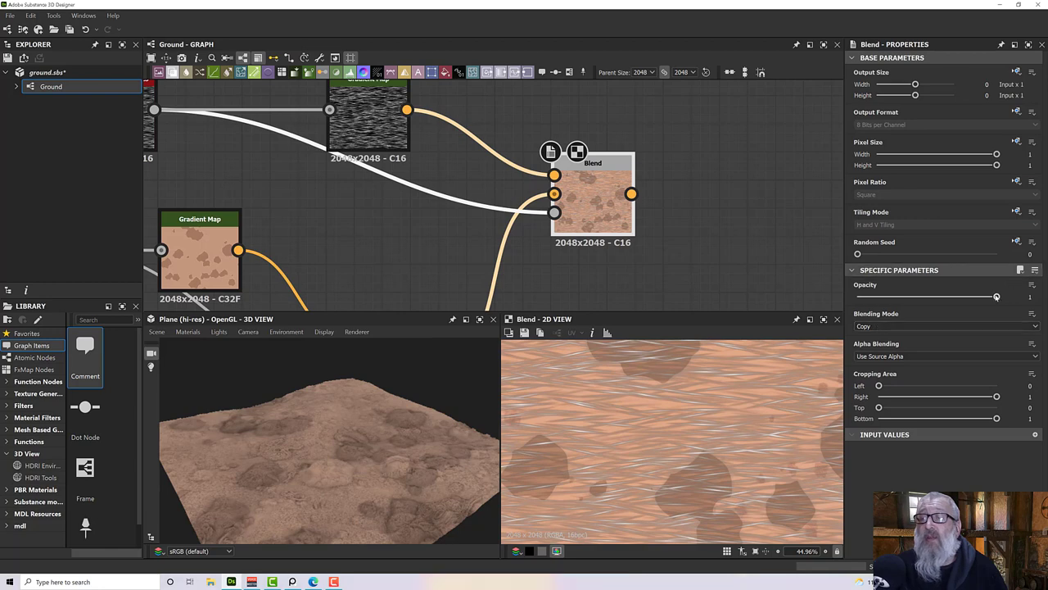
{"action": "left_click_drag", "start_coordinate": [996, 296], "coordinate": [886, 301]}
{"action": "scroll", "coordinate": [477, 160], "scroll_direction": "down", "scroll_amount": 5}
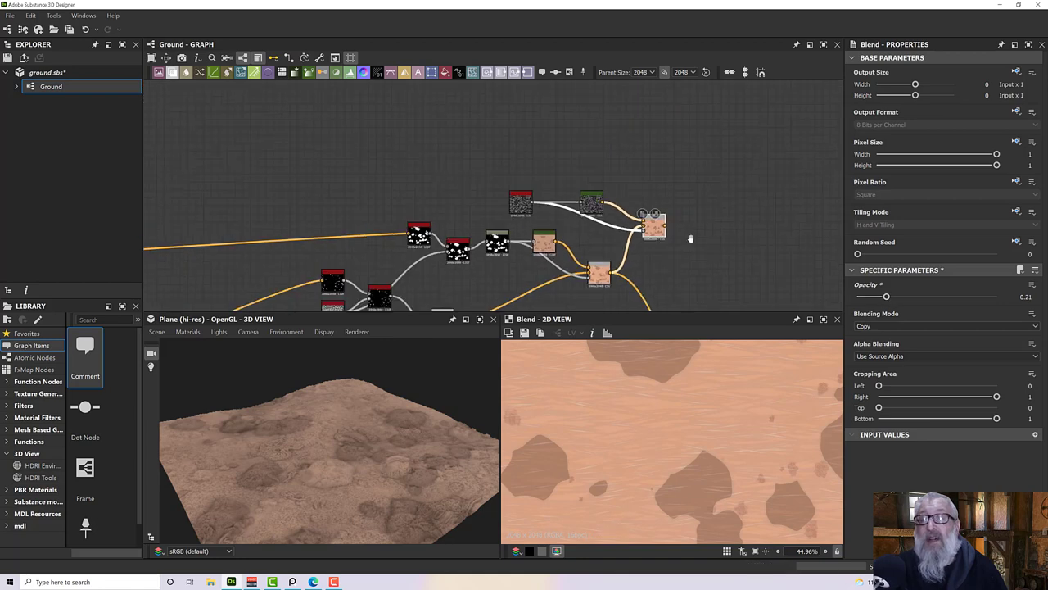
{"action": "scroll", "coordinate": [477, 159], "scroll_direction": "down", "scroll_amount": 3}
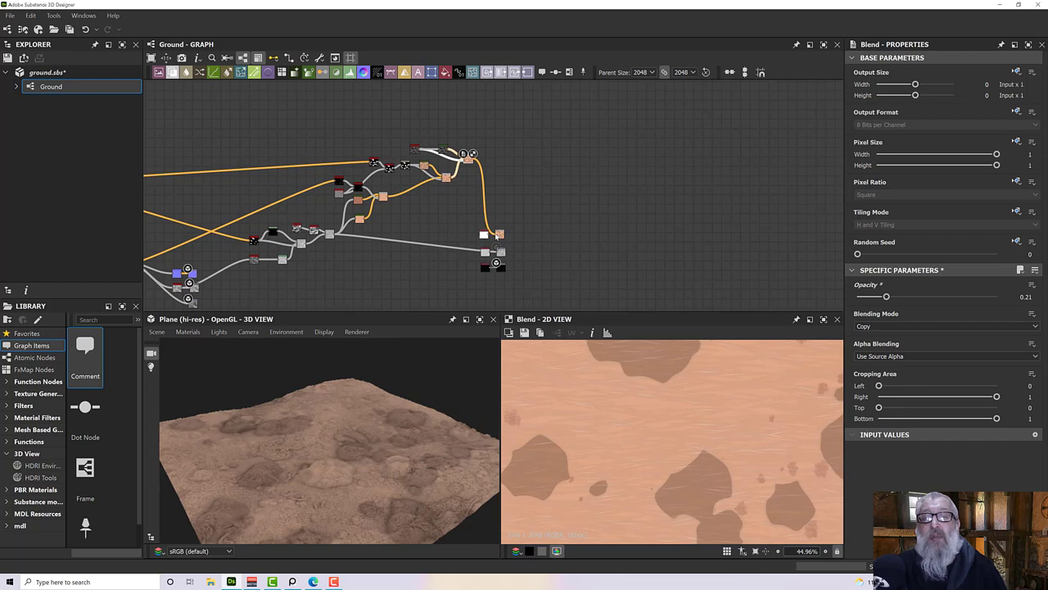
Step: Raise the Blend's opacity to 0.59 and inspect the scratches on the plane in the 3D view
{"action": "scroll", "coordinate": [399, 499], "scroll_direction": "up", "scroll_amount": 10}
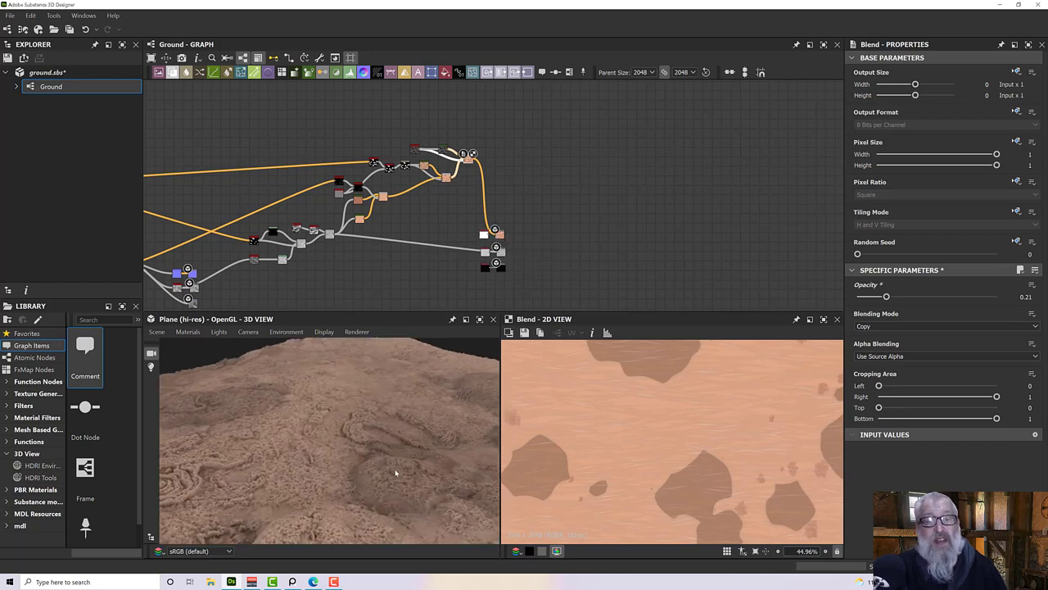
{"action": "scroll", "coordinate": [427, 495], "scroll_direction": "up", "scroll_amount": 3}
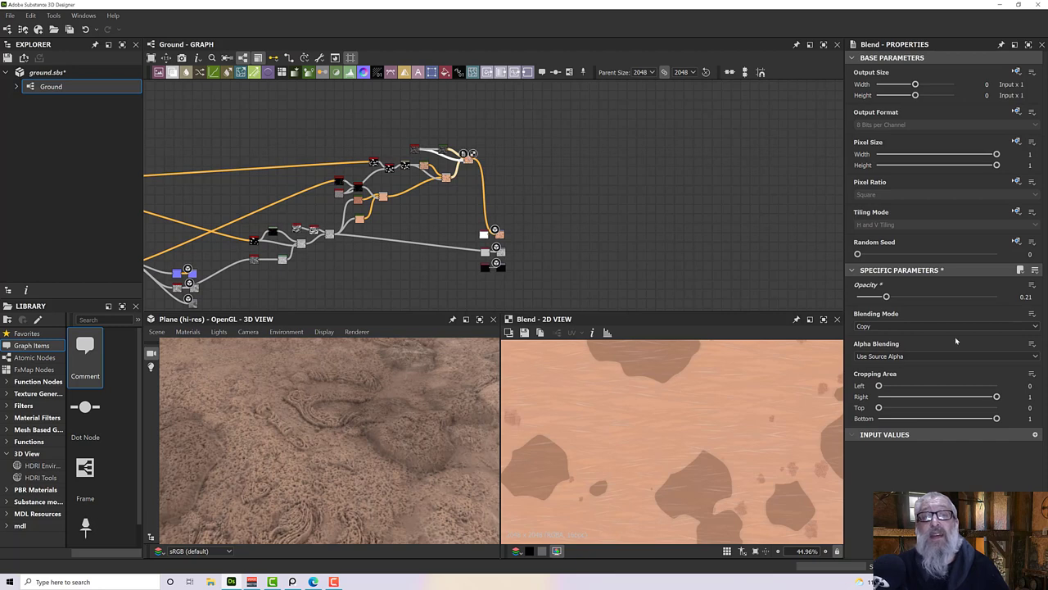
{"action": "left_click_drag", "start_coordinate": [888, 298], "coordinate": [939, 298]}
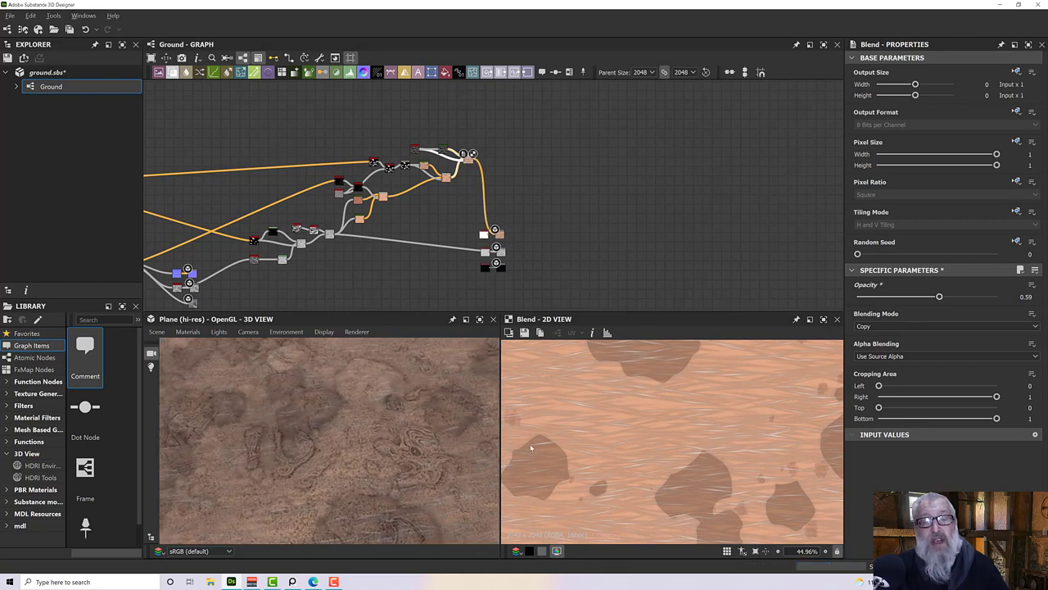
{"action": "left_click_drag", "start_coordinate": [401, 429], "coordinate": [511, 447]}
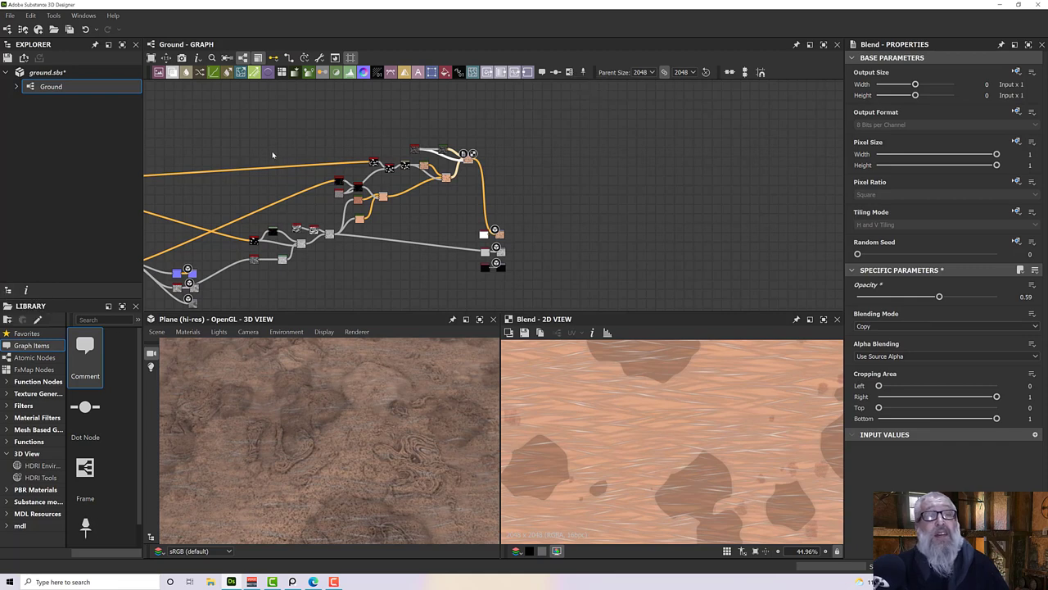
Step: Add a Directional Noise 1 node above the Directional Scratches node
{"action": "scroll", "coordinate": [440, 149], "scroll_direction": "up", "scroll_amount": 5}
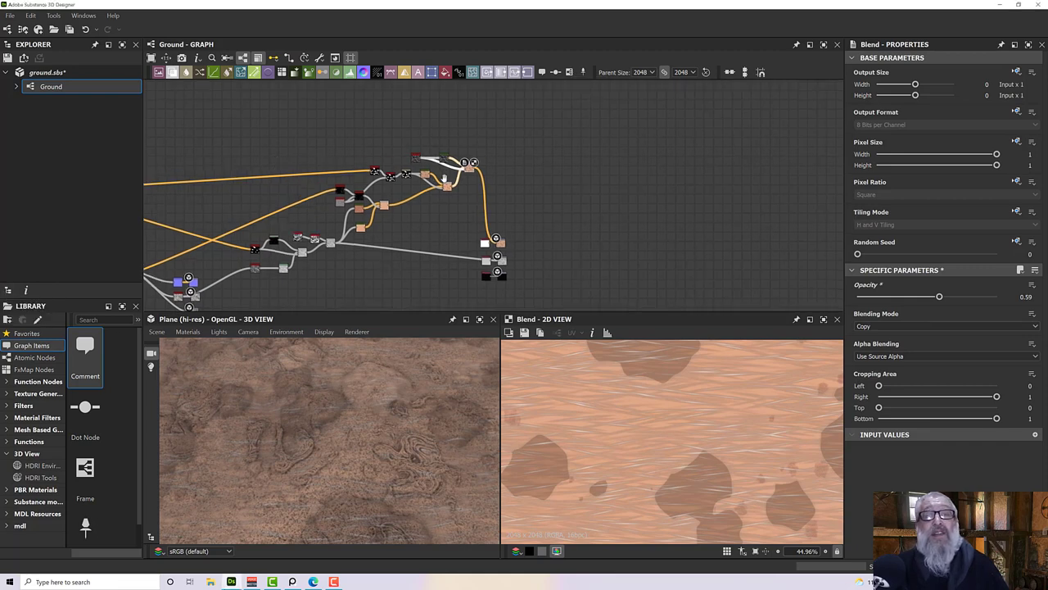
{"action": "left_click", "coordinate": [385, 189]}
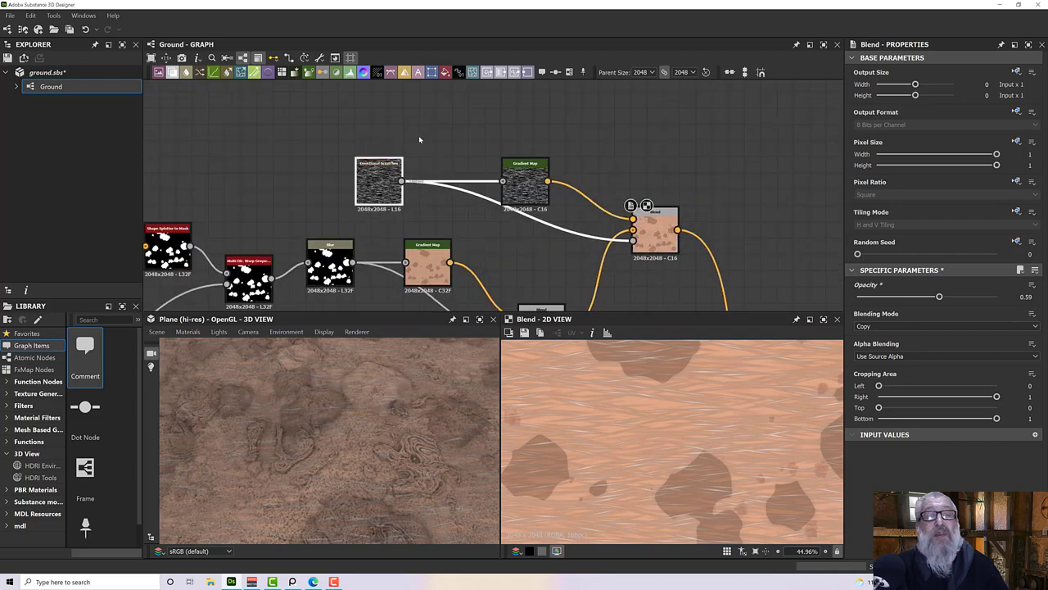
{"action": "key", "text": "space"}
{"action": "type", "text": "direc"}
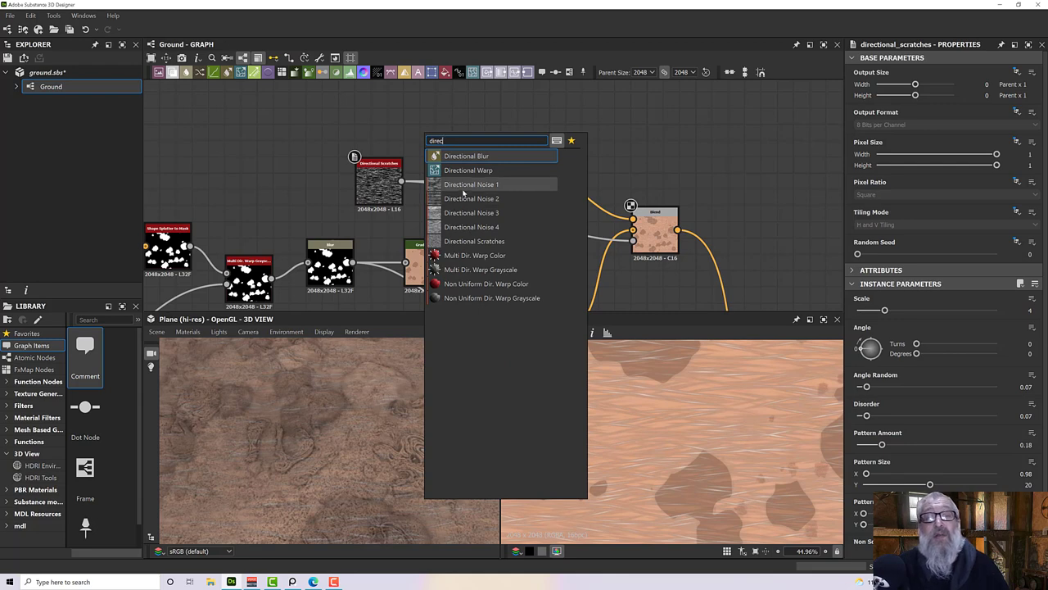
{"action": "left_click", "coordinate": [467, 184]}
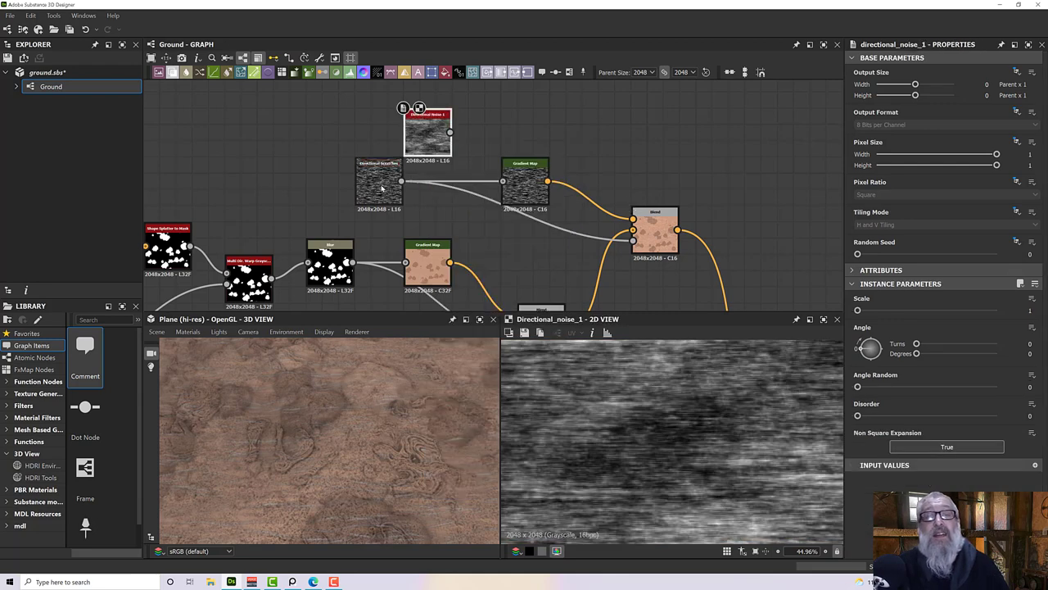
Step: Replace the scratches by connecting Directional Noise 1 to the Gradient Map input and the Blend's opacity mask input
{"action": "left_click_drag", "start_coordinate": [450, 132], "coordinate": [501, 183]}
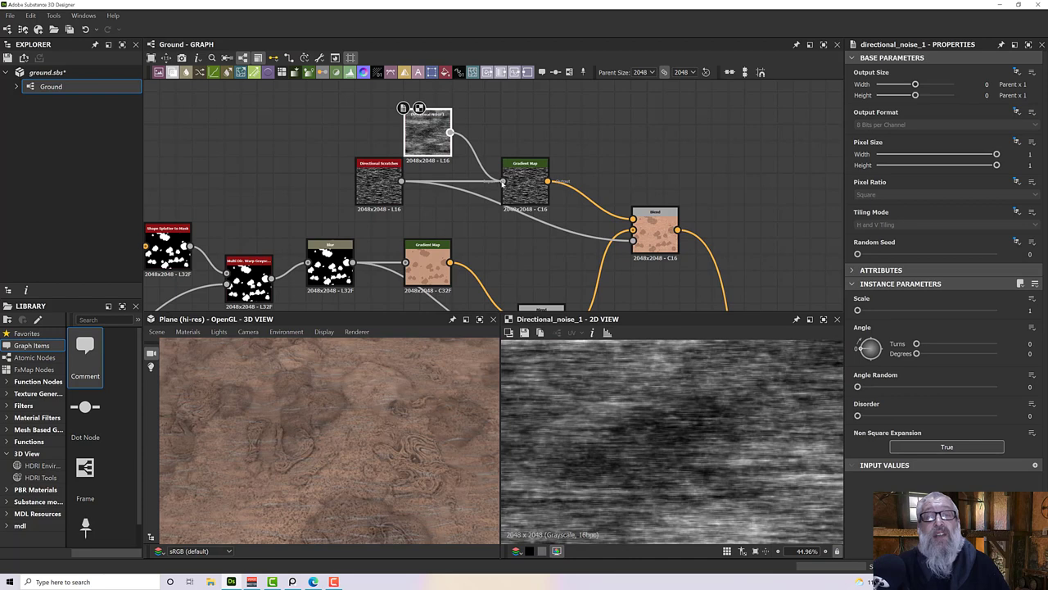
{"action": "left_click_drag", "start_coordinate": [434, 192], "coordinate": [635, 240]}
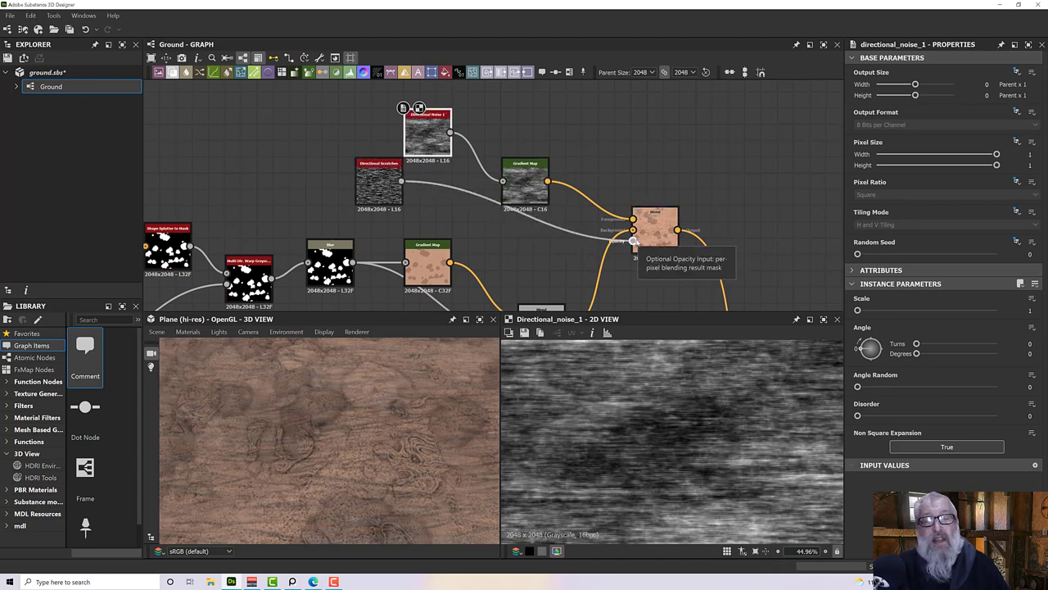
{"action": "left_click_drag", "start_coordinate": [450, 132], "coordinate": [633, 240]}
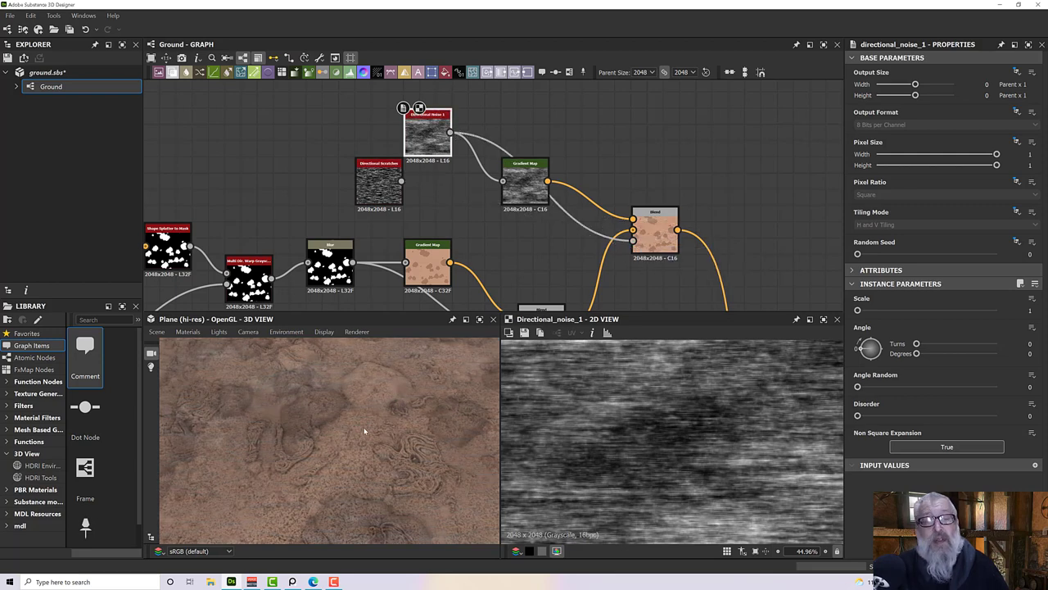
{"action": "scroll", "coordinate": [290, 435], "scroll_direction": "down", "scroll_amount": 5}
{"action": "left_click_drag", "start_coordinate": [290, 435], "coordinate": [366, 452]}
{"action": "scroll", "coordinate": [343, 452], "scroll_direction": "up", "scroll_amount": 5}
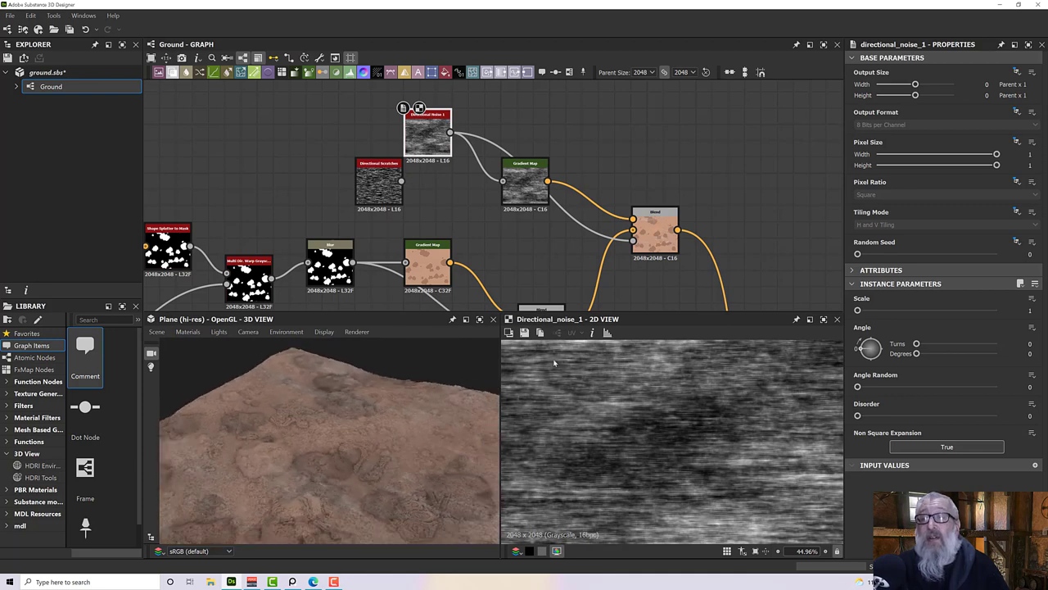
Step: Set the Blend's opacity to 1 and check the noise streaks on the 3D plane
{"action": "left_click", "coordinate": [655, 234]}
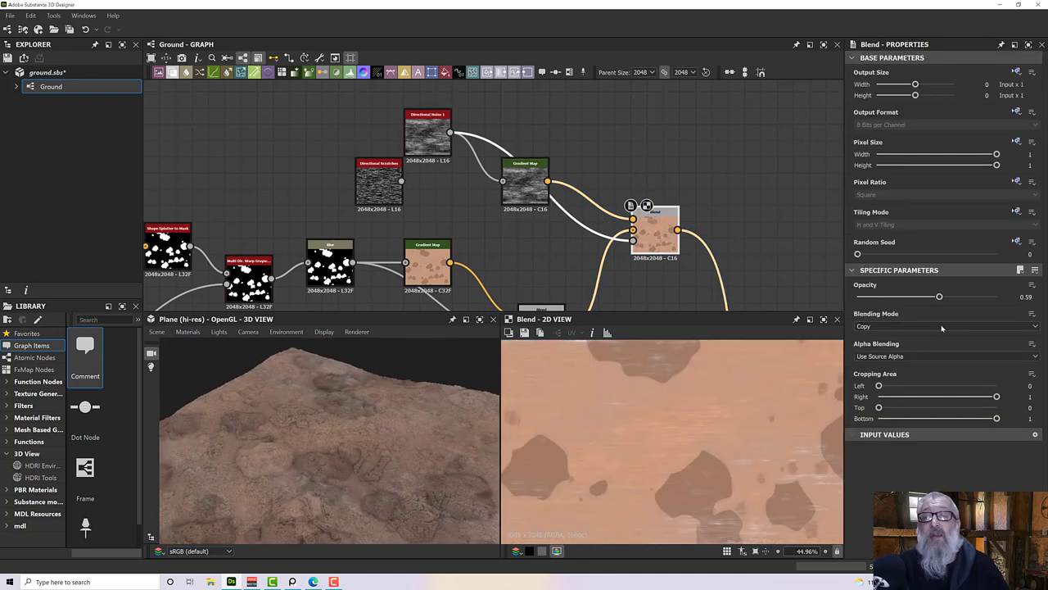
{"action": "left_click_drag", "start_coordinate": [940, 298], "coordinate": [997, 296]}
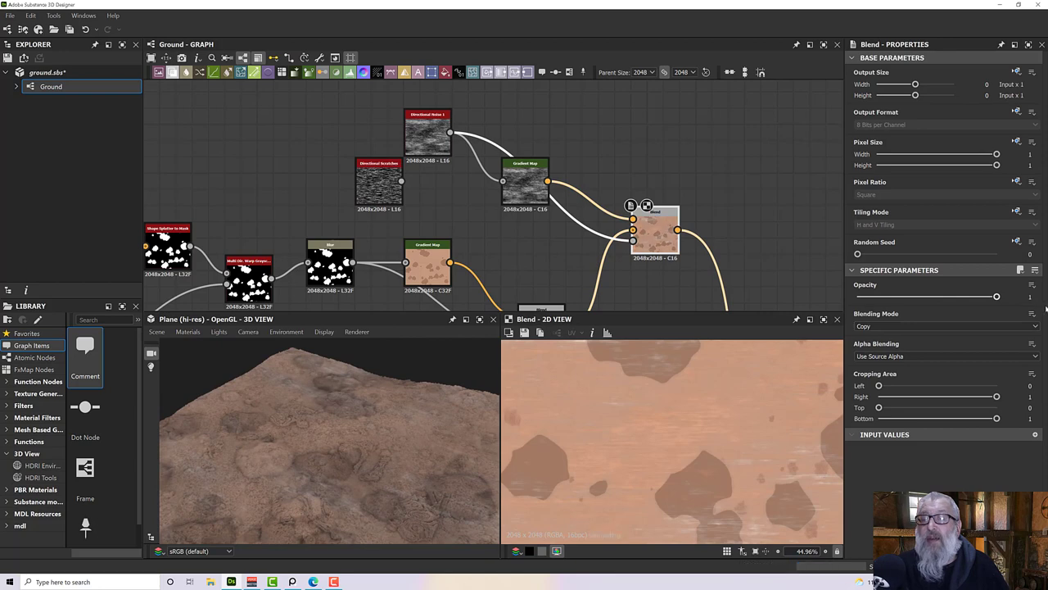
{"action": "left_click_drag", "start_coordinate": [458, 459], "coordinate": [332, 447]}
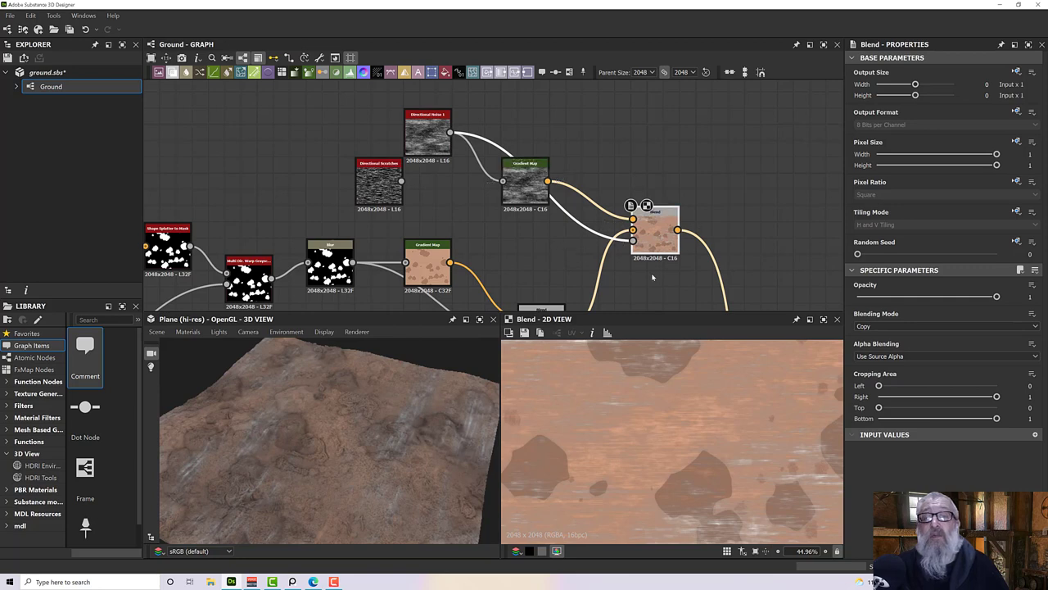
Step: Set the Blend's blending mode to Add (Linear Dodge) with an opacity of 0.28 and inspect the ground surface in 3D
{"action": "left_click", "coordinate": [884, 327]}
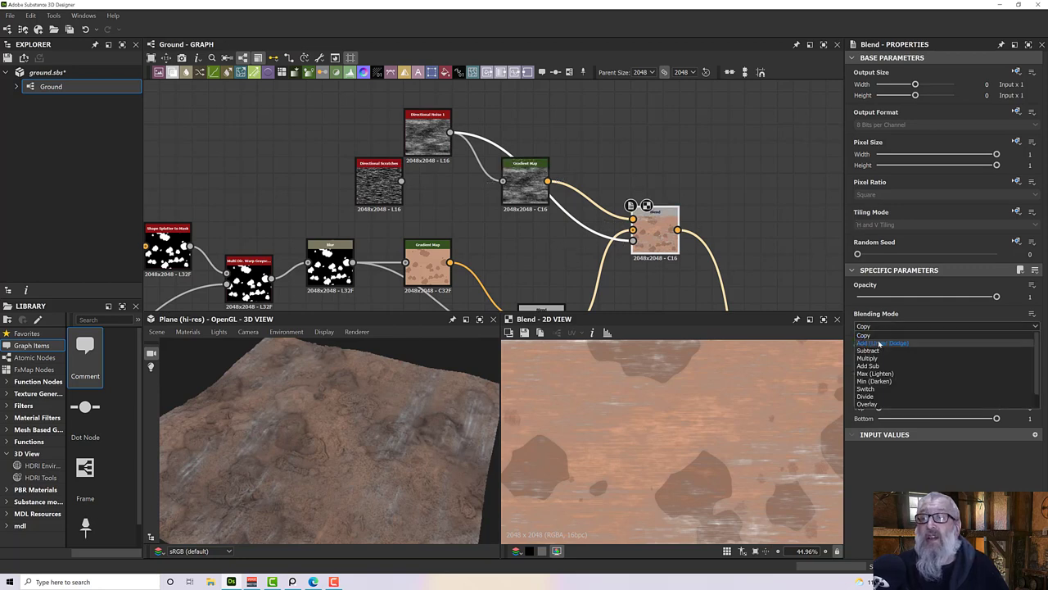
{"action": "left_click", "coordinate": [879, 344]}
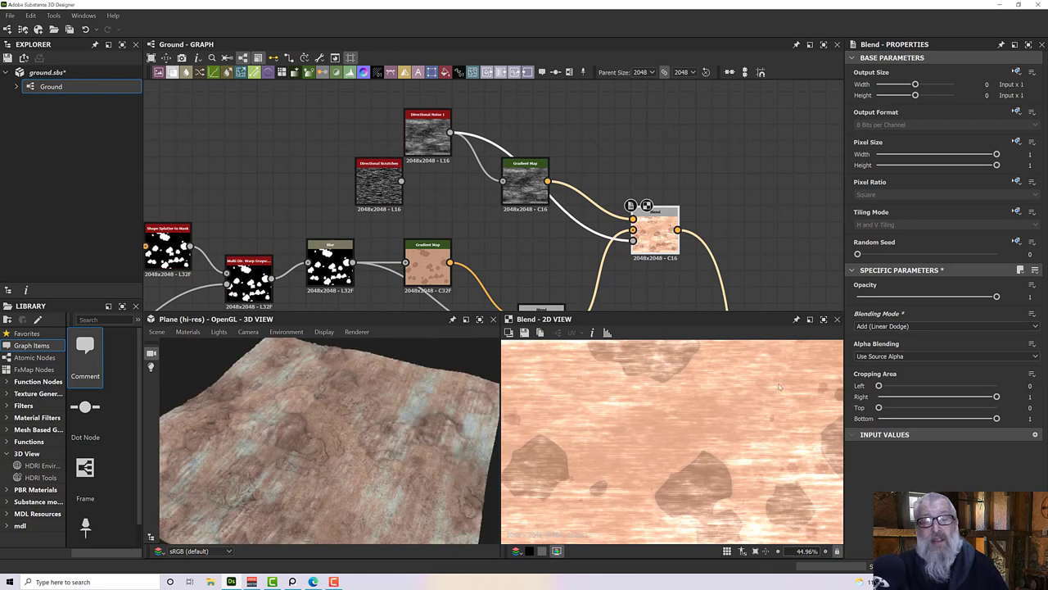
{"action": "left_click_drag", "start_coordinate": [316, 428], "coordinate": [330, 464]}
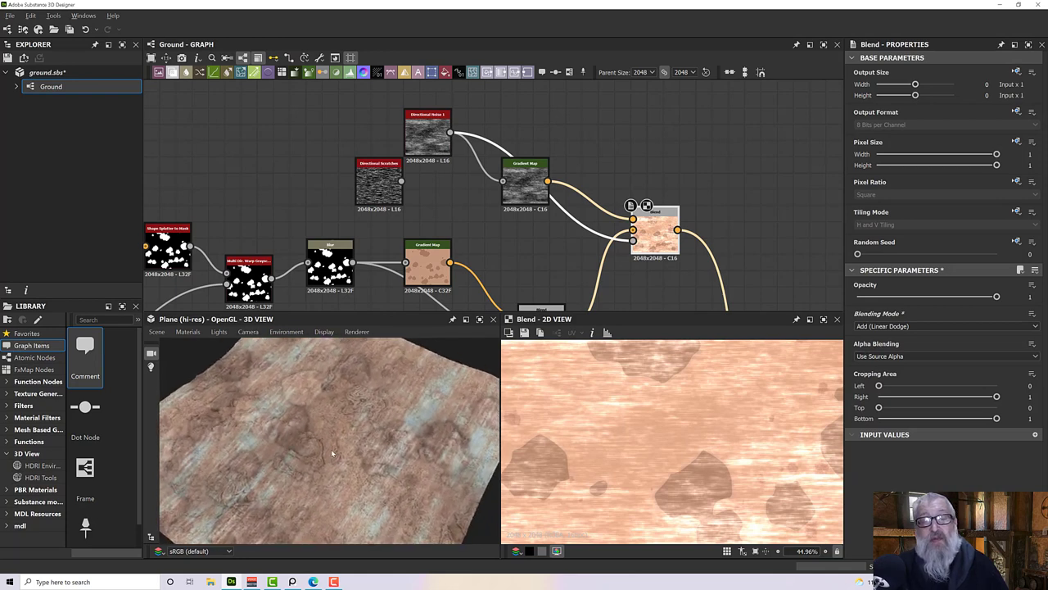
{"action": "left_click_drag", "start_coordinate": [997, 297], "coordinate": [896, 312]}
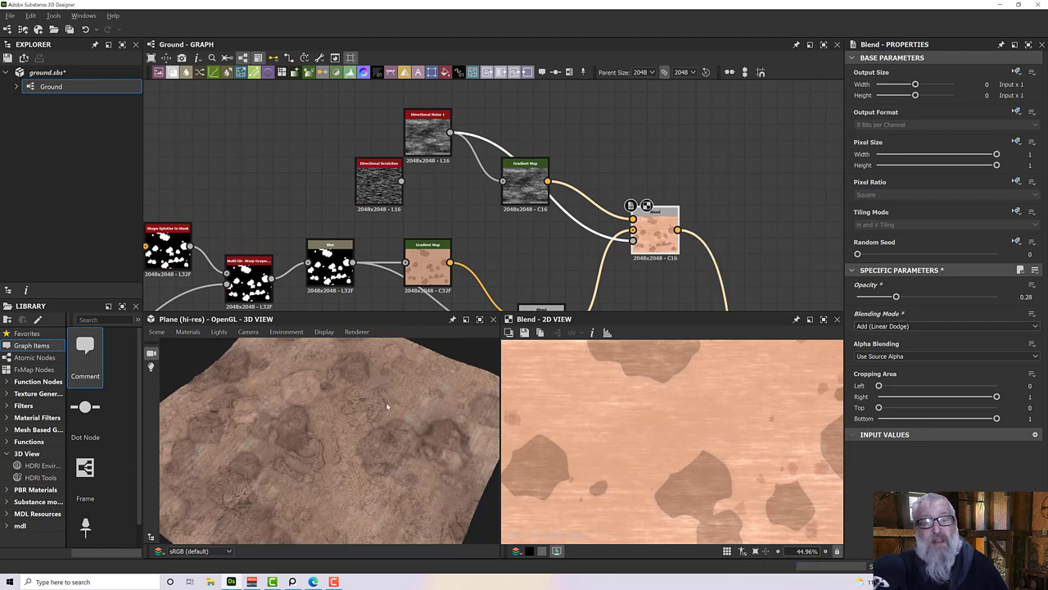
{"action": "left_click_drag", "start_coordinate": [385, 402], "coordinate": [495, 404]}
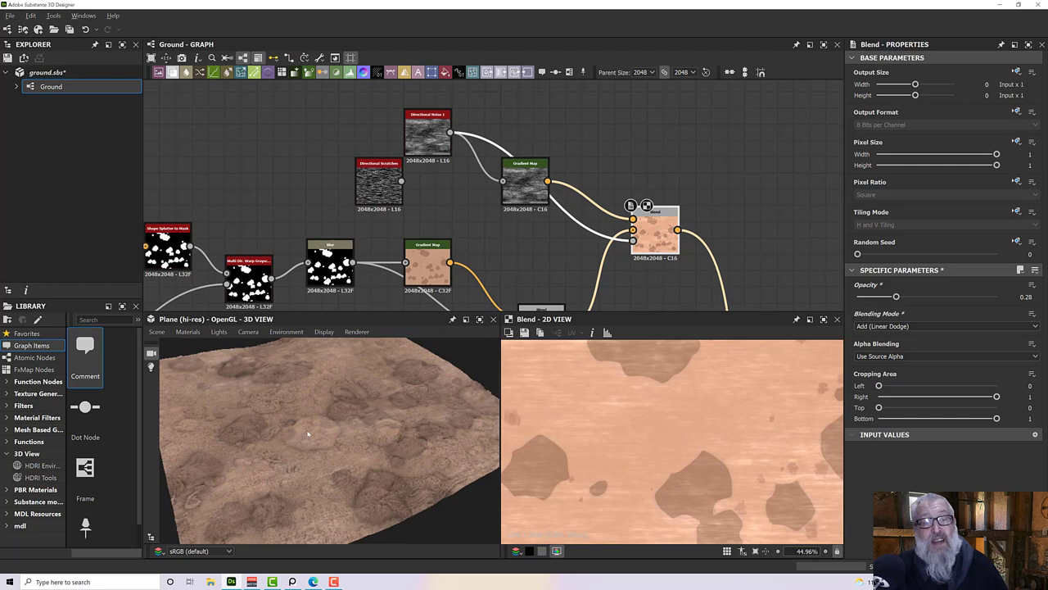
{"action": "left_click_drag", "start_coordinate": [308, 434], "coordinate": [321, 473]}
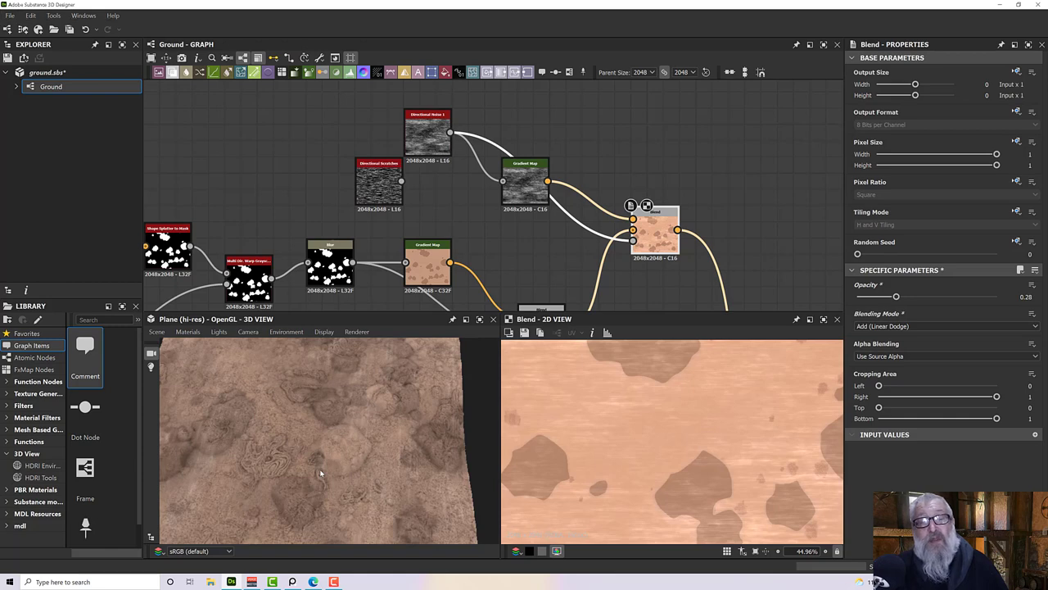
Step: Set the Blend's opacity to 0.4 while viewing the whole ground plane in 3D
{"action": "left_click_drag", "start_coordinate": [292, 426], "coordinate": [335, 445]}
{"action": "scroll", "coordinate": [324, 449], "scroll_direction": "up", "scroll_amount": 5}
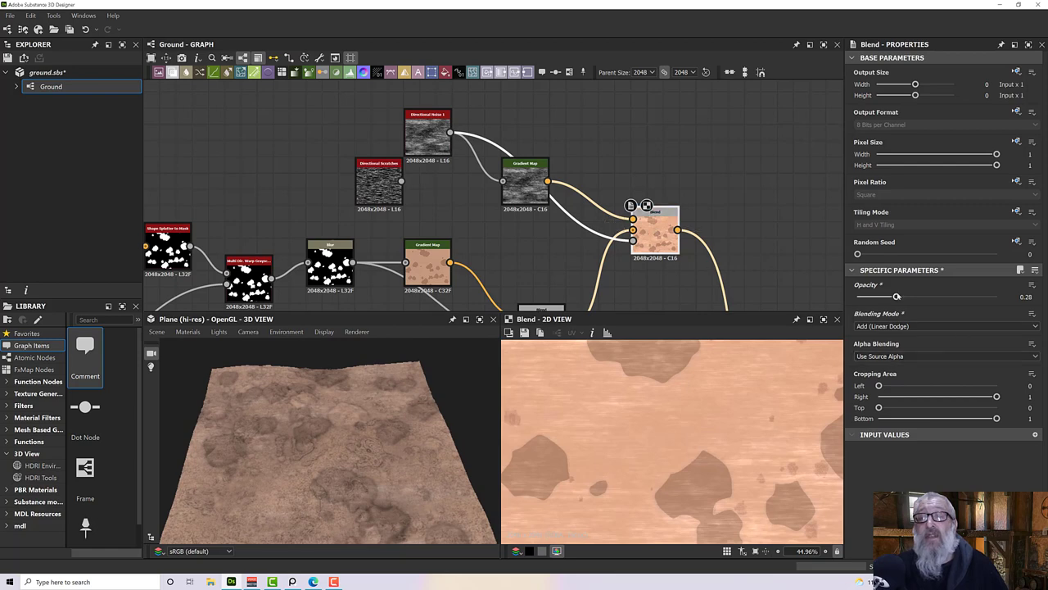
{"action": "left_click_drag", "start_coordinate": [897, 297], "coordinate": [914, 297]}
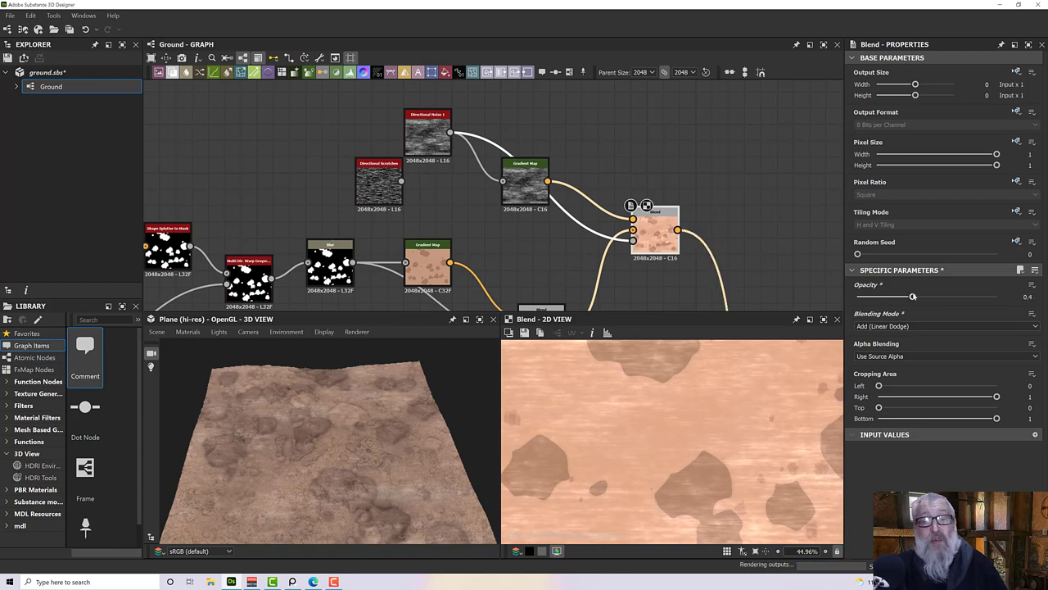
Step: Set the scale of Directional Noise 1 to 3 and its disorder to 0.28
{"action": "left_click", "coordinate": [426, 136]}
{"action": "key", "text": "f"}
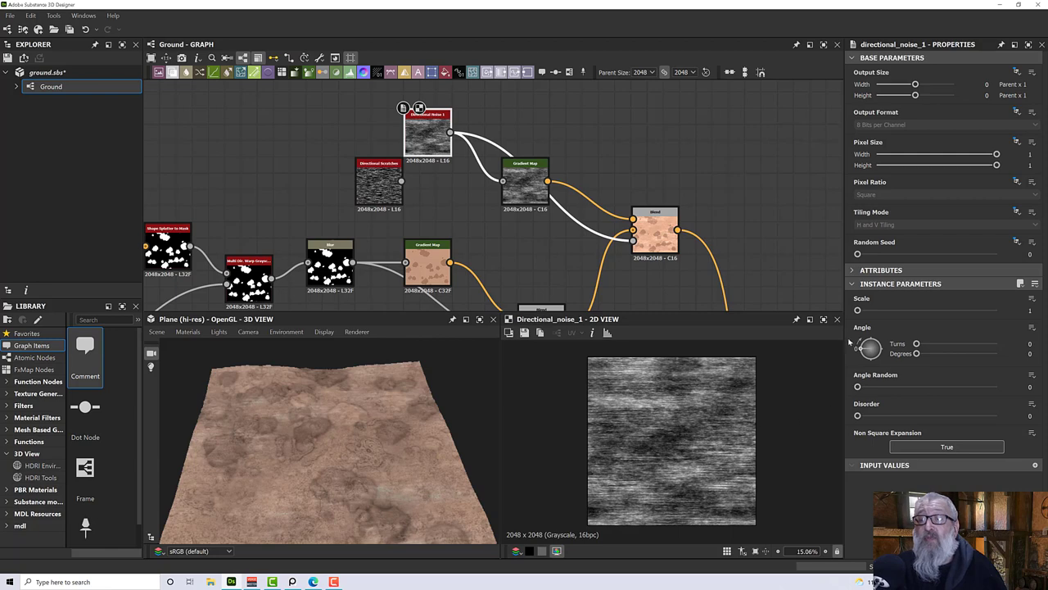
{"action": "left_click_drag", "start_coordinate": [858, 310], "coordinate": [897, 310]}
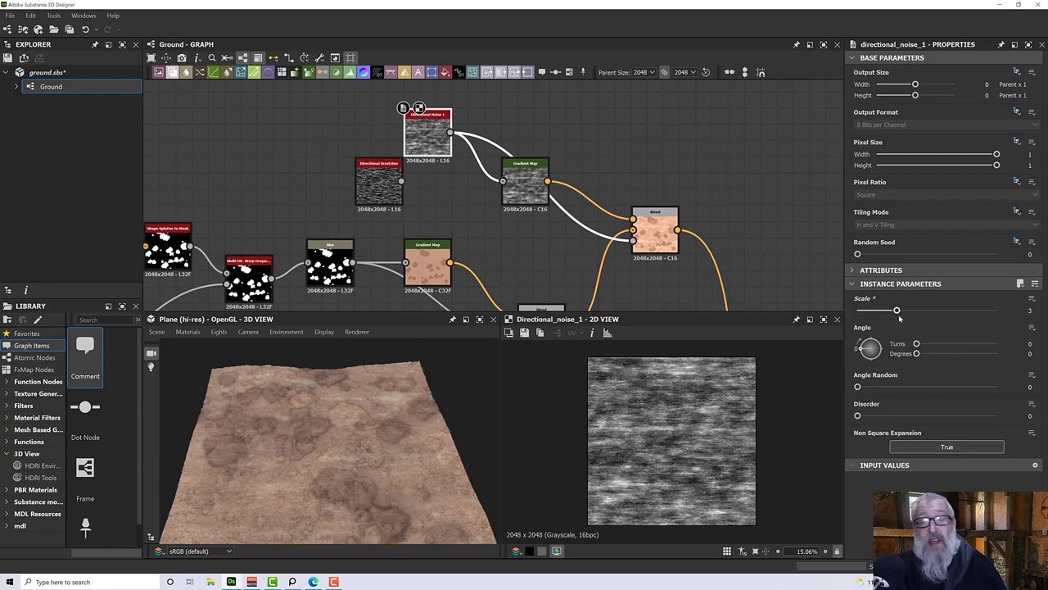
{"action": "mouse_move", "coordinate": [902, 318]}
{"action": "left_mouse_down"}
{"action": "mouse_move", "coordinate": [917, 318]}
{"action": "mouse_move", "coordinate": [896, 327]}
{"action": "left_mouse_up"}
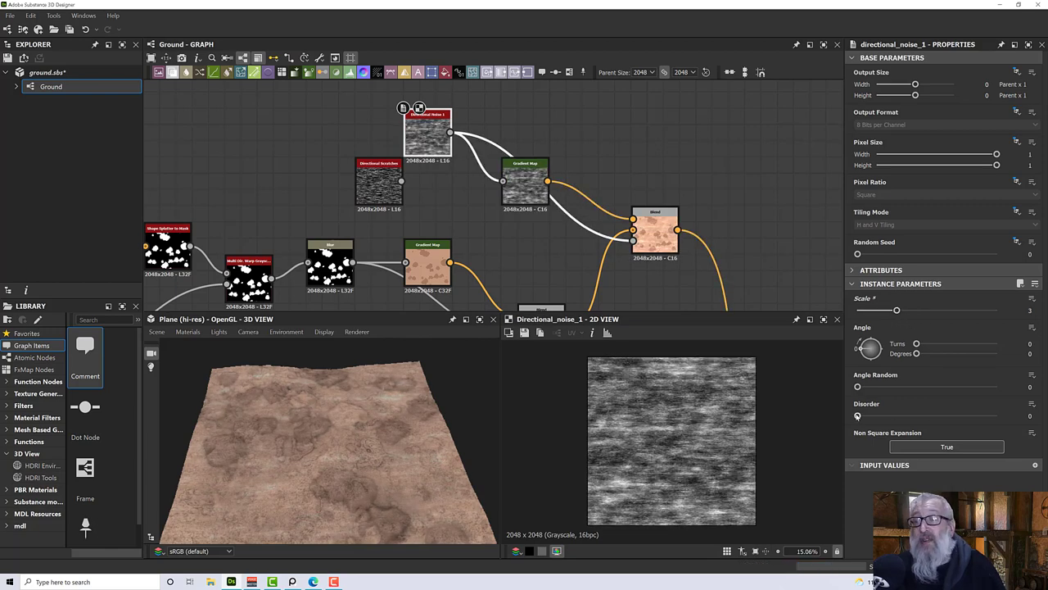
{"action": "left_click_drag", "start_coordinate": [858, 416], "coordinate": [896, 416]}
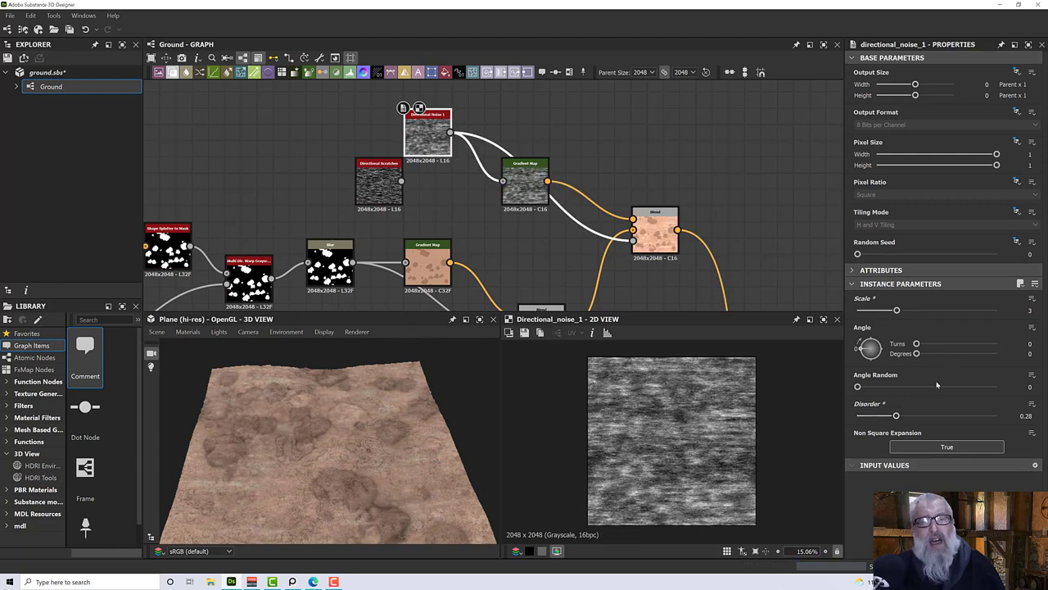
Step: Rotate Directional Noise 1's angle to about 45 degrees and check the streaks in a tiled 2D preview and on the 3D plane
{"action": "scroll", "coordinate": [684, 401], "scroll_direction": "down", "scroll_amount": 3}
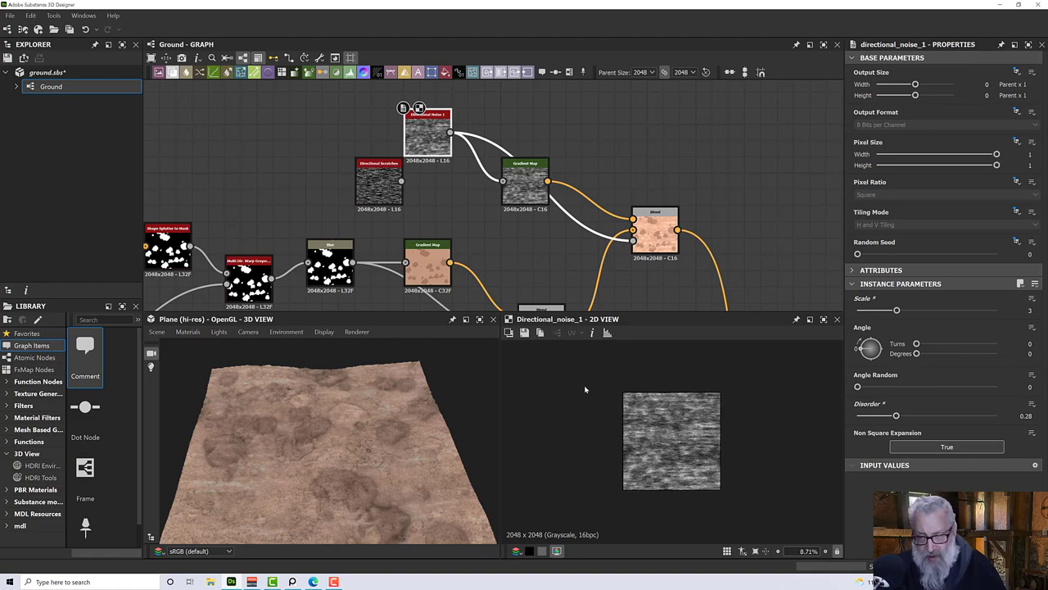
{"action": "key", "text": "t"}
{"action": "scroll", "coordinate": [643, 427], "scroll_direction": "down", "scroll_amount": 1}
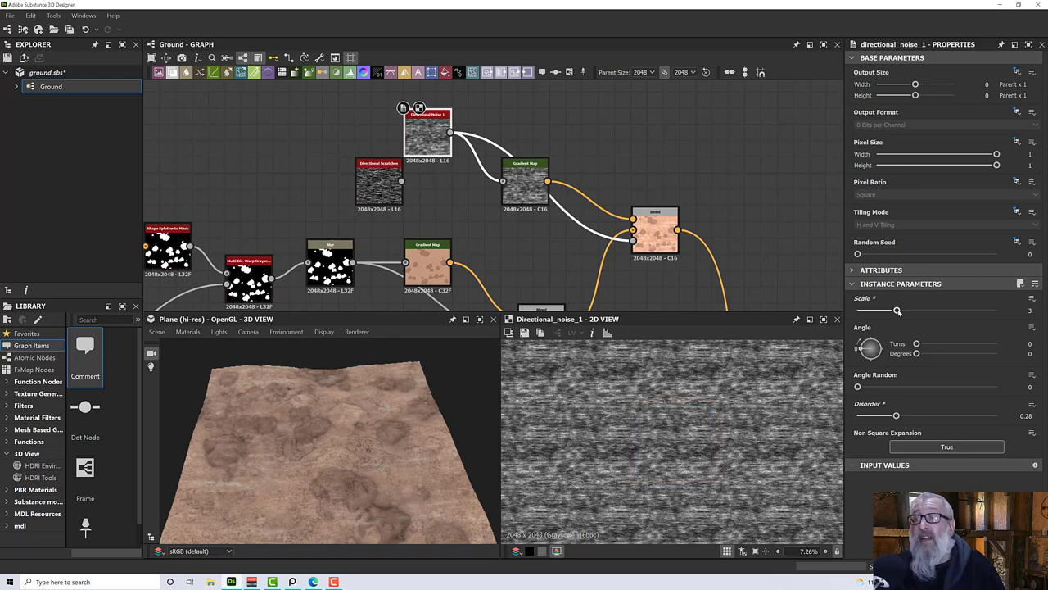
{"action": "left_click_drag", "start_coordinate": [857, 388], "coordinate": [867, 346]}
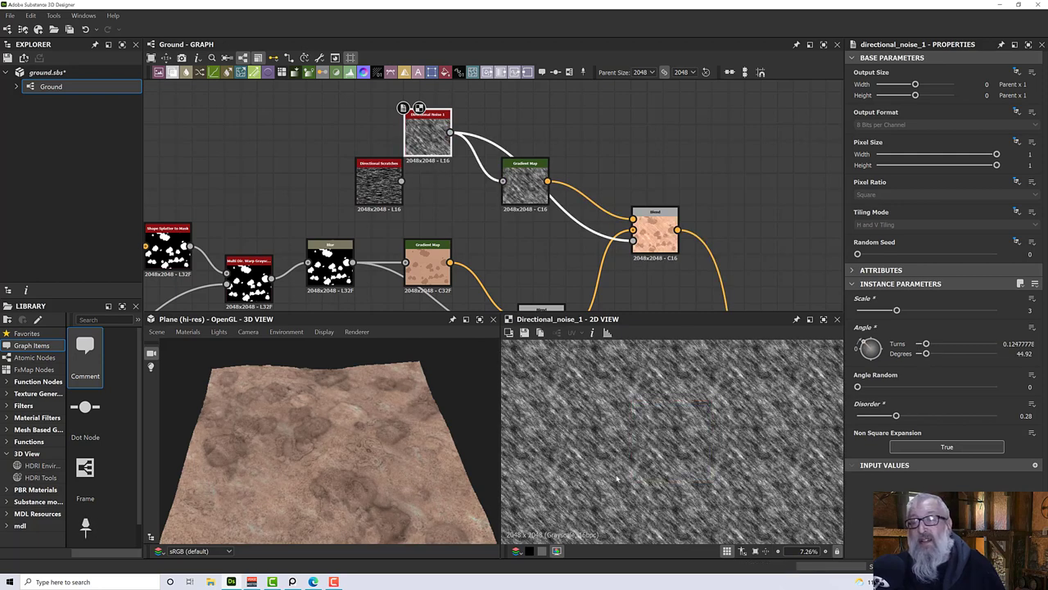
{"action": "scroll", "coordinate": [353, 440], "scroll_direction": "down", "scroll_amount": 3}
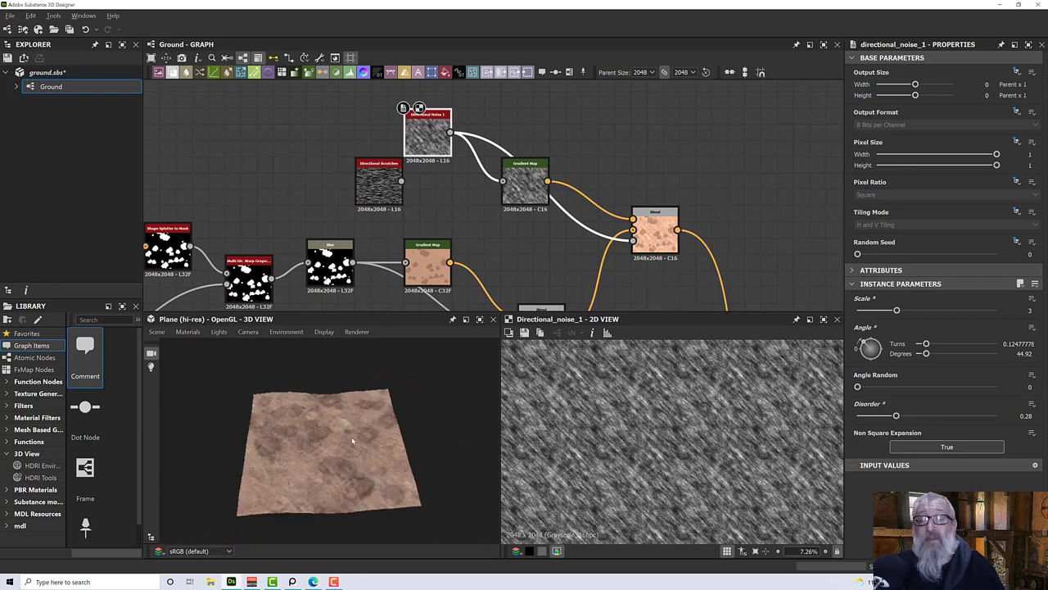
{"action": "left_click_drag", "start_coordinate": [352, 437], "coordinate": [400, 406]}
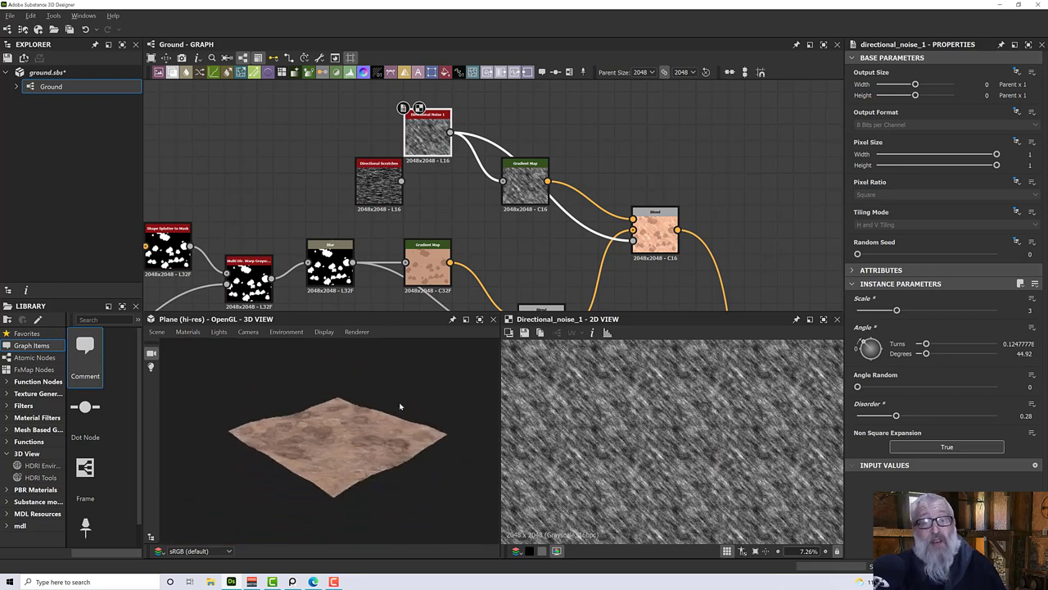
{"action": "key", "text": "alt"}
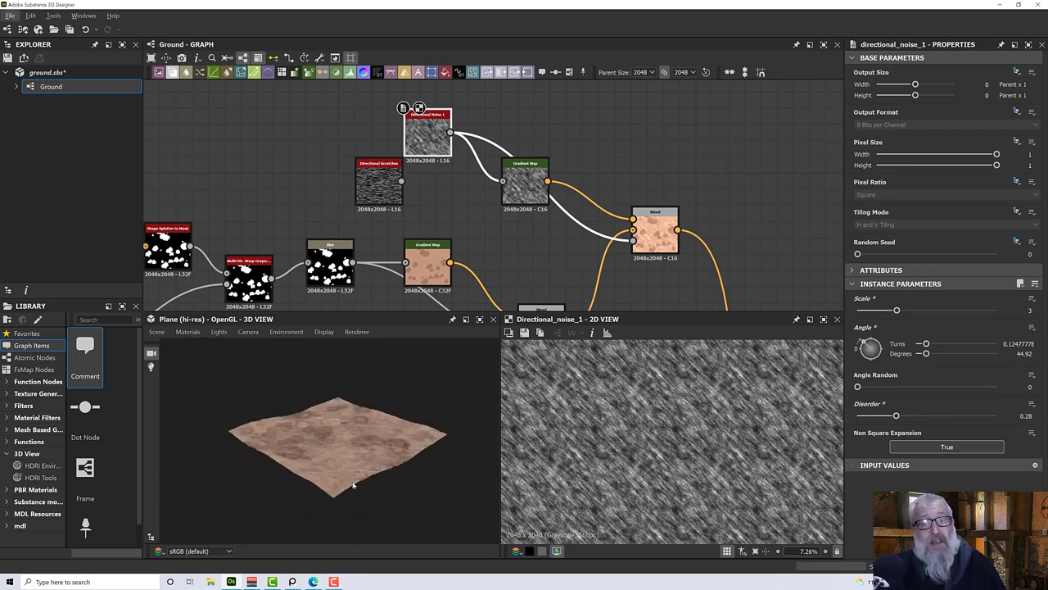
{"action": "left_click_drag", "start_coordinate": [475, 426], "coordinate": [311, 424]}
{"action": "scroll", "coordinate": [327, 450], "scroll_direction": "up", "scroll_amount": 10}
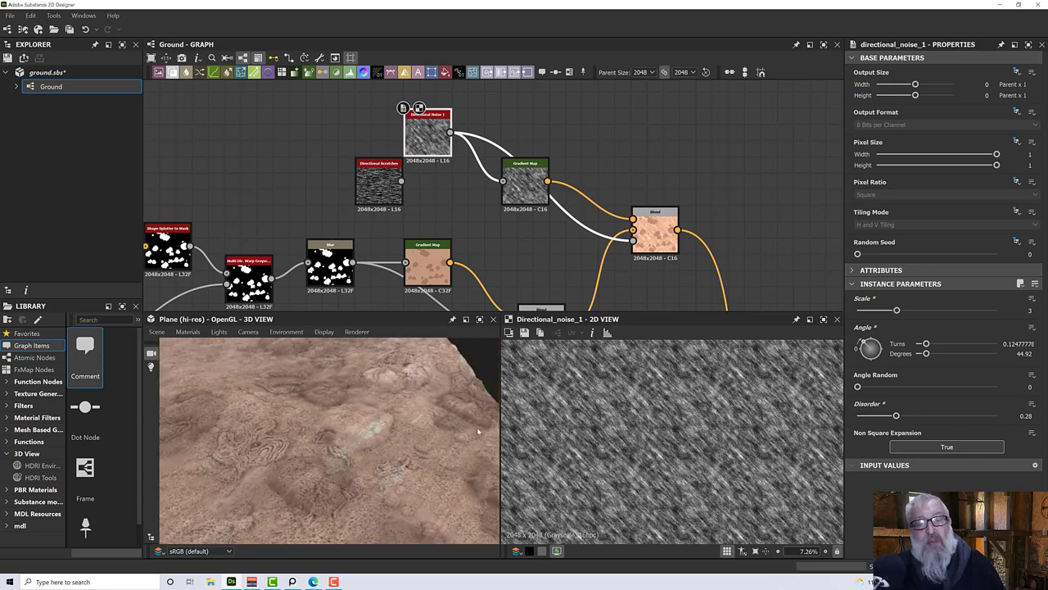
Step: Lower the opacity of the Blend that mixes in the noise to 0.25 and inspect the ground plane in 3D
{"action": "left_click", "coordinate": [516, 182]}
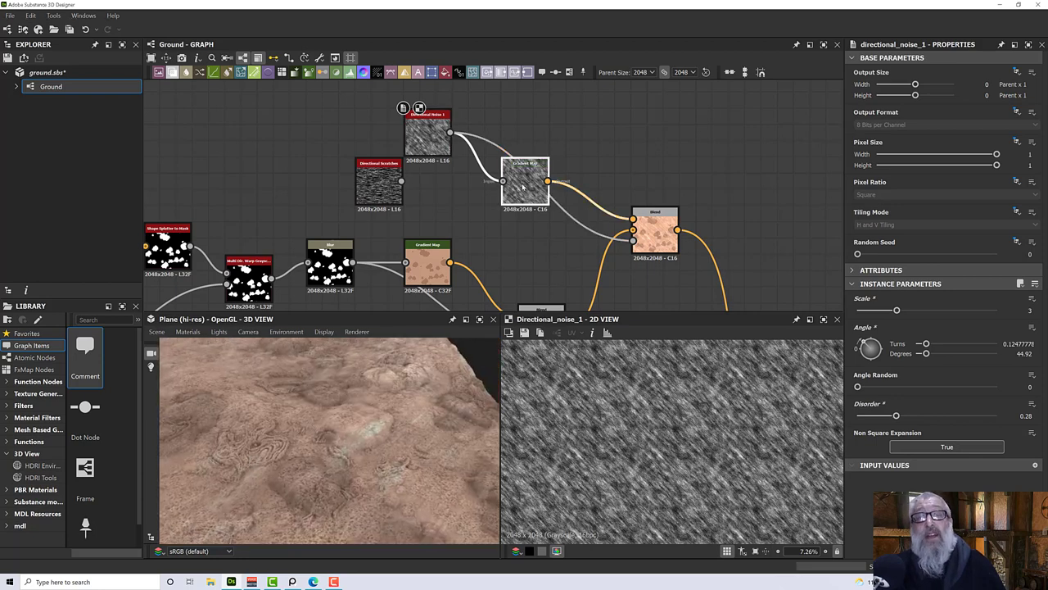
{"action": "left_click", "coordinate": [663, 241]}
{"action": "double_click", "coordinate": [664, 241]}
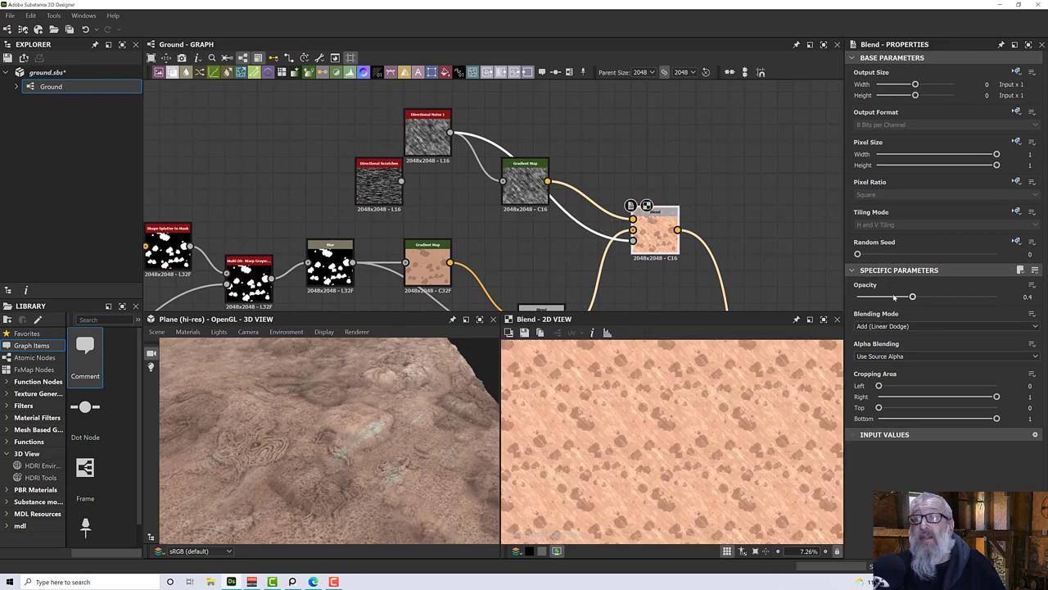
{"action": "left_click_drag", "start_coordinate": [914, 299], "coordinate": [893, 303]}
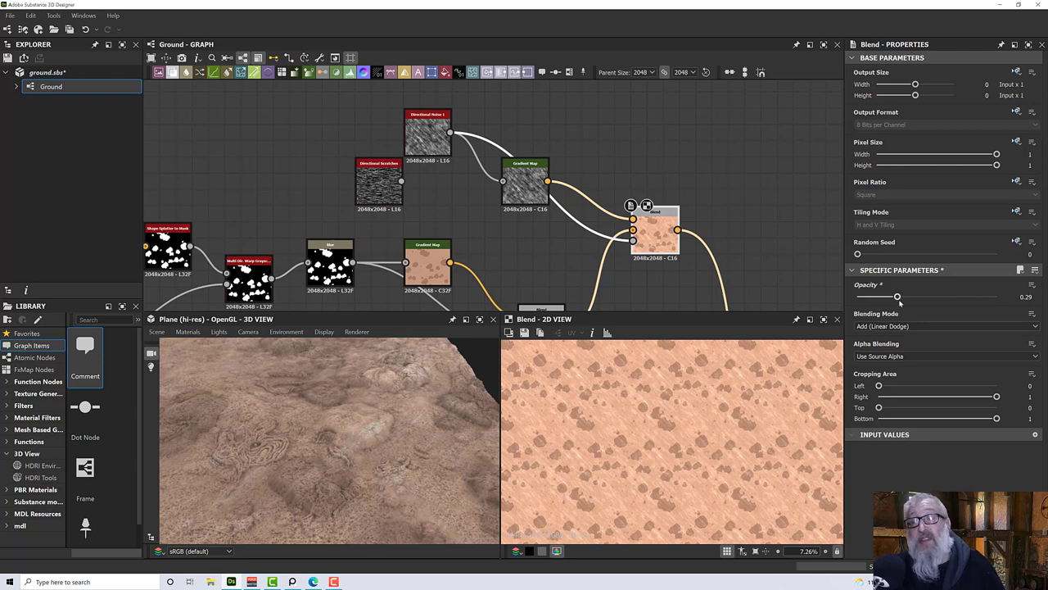
{"action": "left_click_drag", "start_coordinate": [898, 298], "coordinate": [893, 301]}
{"action": "scroll", "coordinate": [375, 439], "scroll_direction": "down", "scroll_amount": 5}
{"action": "left_click_drag", "start_coordinate": [375, 439], "coordinate": [459, 393]}
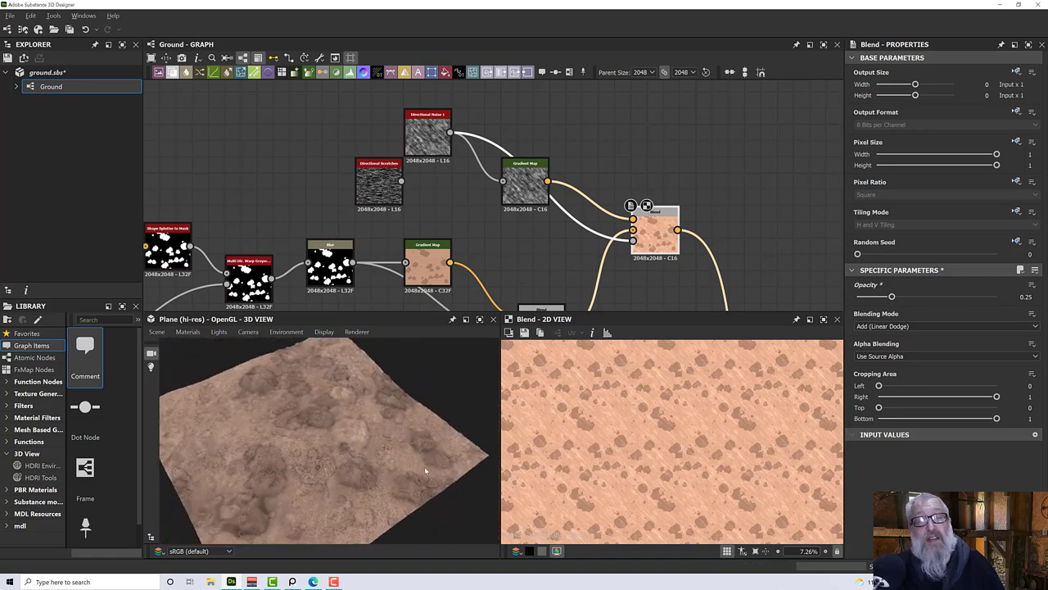
{"action": "scroll", "coordinate": [537, 213], "scroll_direction": "down", "scroll_amount": 3}
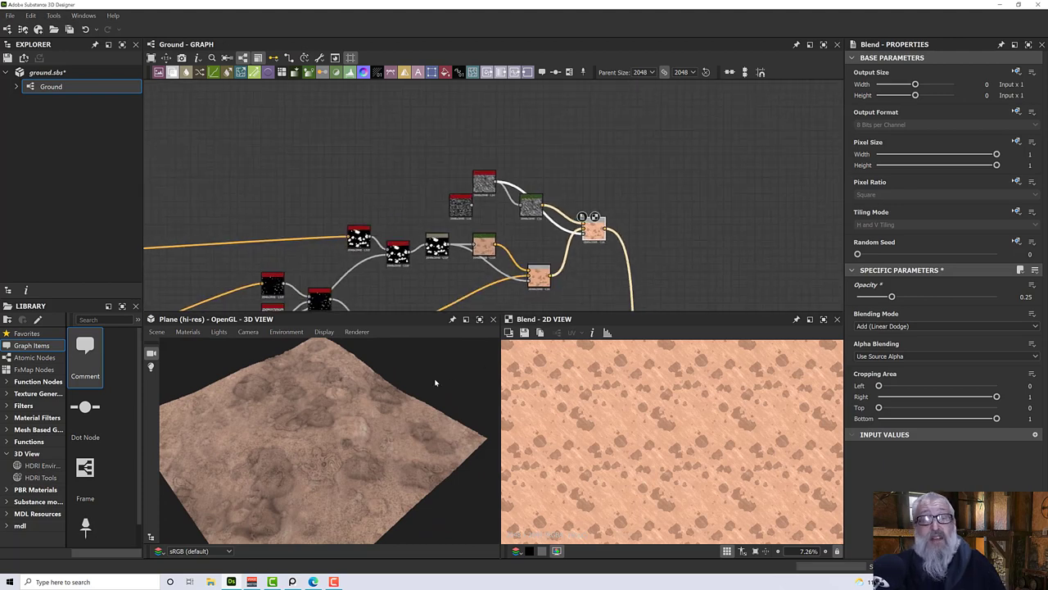
{"action": "mouse_move", "coordinate": [387, 424]}
{"action": "left_mouse_down"}
{"action": "mouse_move", "coordinate": [354, 415]}
{"action": "mouse_move", "coordinate": [310, 431]}
{"action": "mouse_move", "coordinate": [384, 434]}
{"action": "mouse_move", "coordinate": [401, 411]}
{"action": "mouse_move", "coordinate": [354, 452]}
{"action": "mouse_move", "coordinate": [371, 434]}
{"action": "left_mouse_up"}
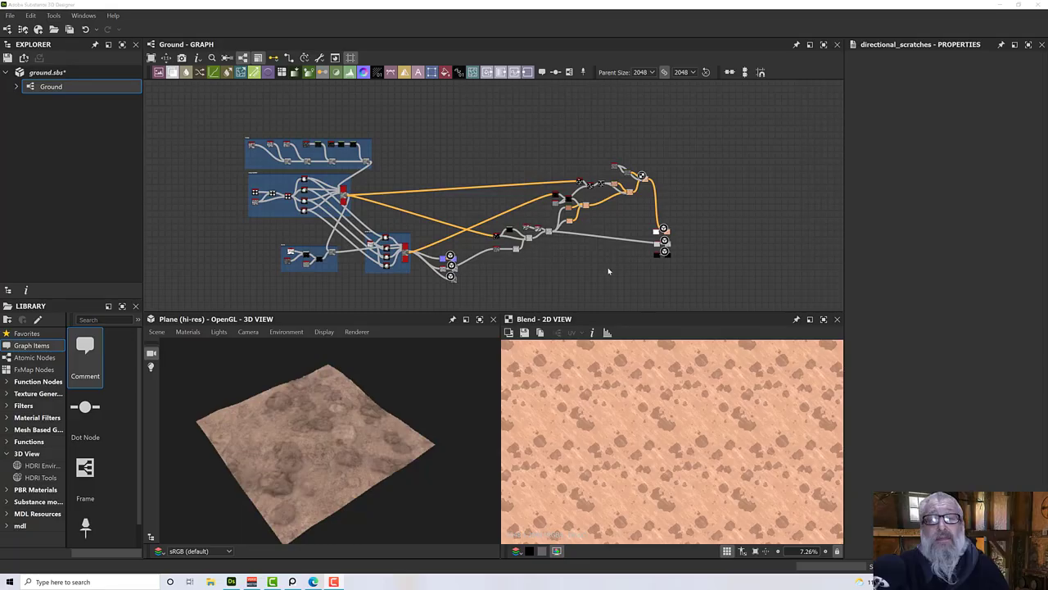
Step: Move the group of output nodes farther away from the final Blend to make room in the graph
{"action": "middle_click_drag", "start_coordinate": [609, 271], "coordinate": [587, 272]}
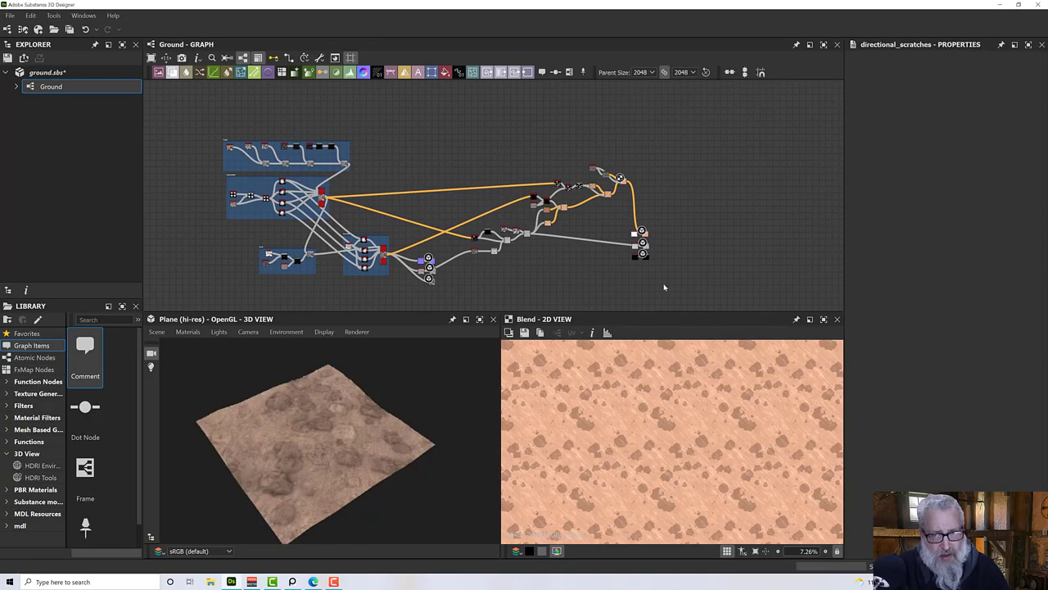
{"action": "left_click_drag", "start_coordinate": [637, 239], "coordinate": [791, 239]}
{"action": "middle_click_drag", "start_coordinate": [649, 236], "coordinate": [543, 251]}
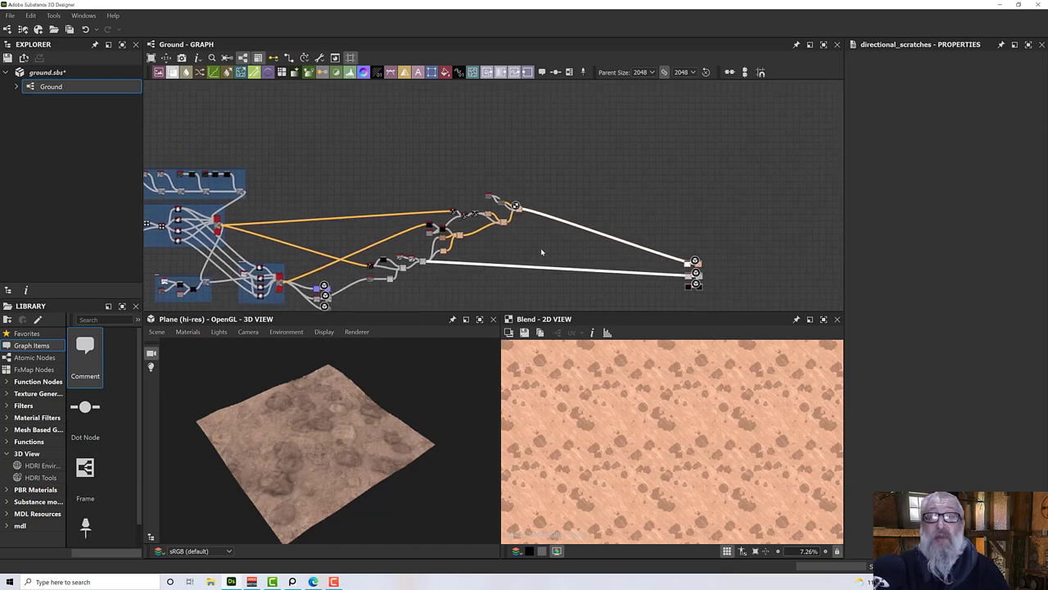
{"action": "scroll", "coordinate": [543, 227], "scroll_direction": "up", "scroll_amount": 3}
{"action": "scroll", "coordinate": [527, 216], "scroll_direction": "down", "scroll_amount": 2}
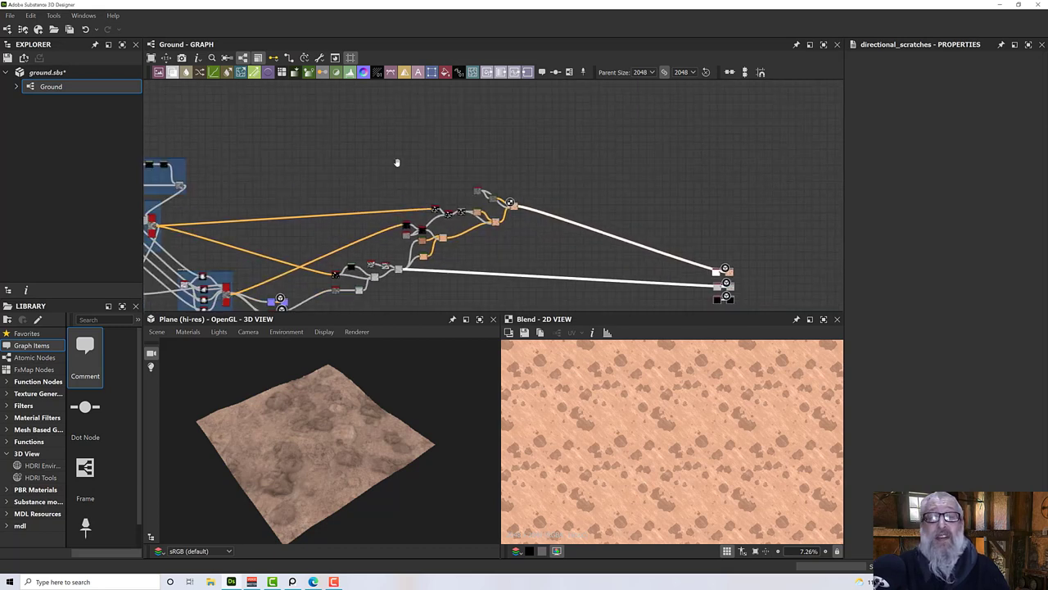
Step: Select all nodes between the blue frames and the outputs and shift them together slightly downward in the graph
{"action": "middle_click_drag", "start_coordinate": [398, 164], "coordinate": [428, 153]}
{"action": "left_click_drag", "start_coordinate": [388, 154], "coordinate": [527, 246]}
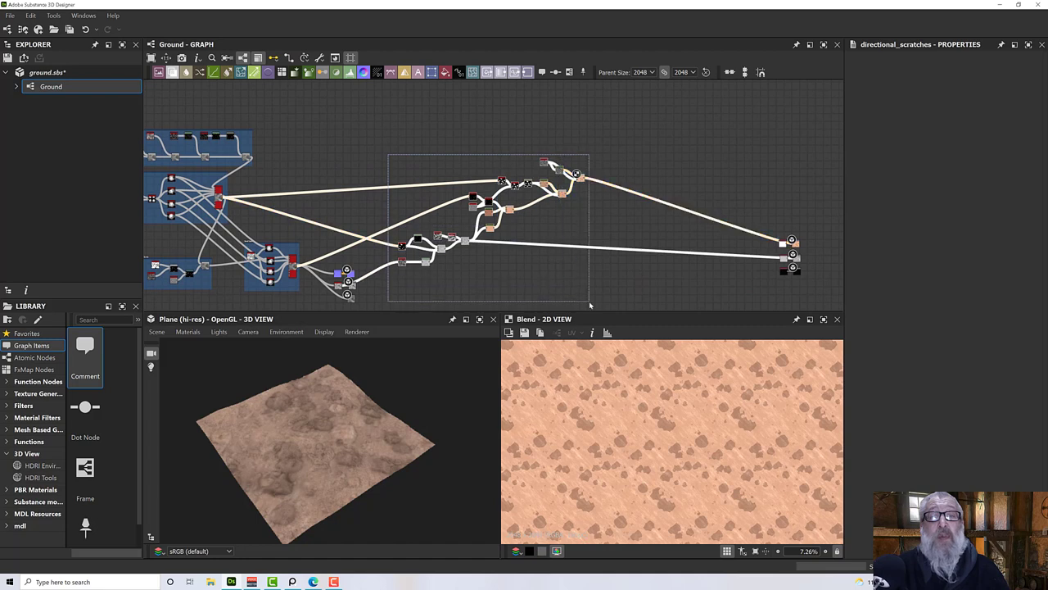
{"action": "key", "text": "space"}
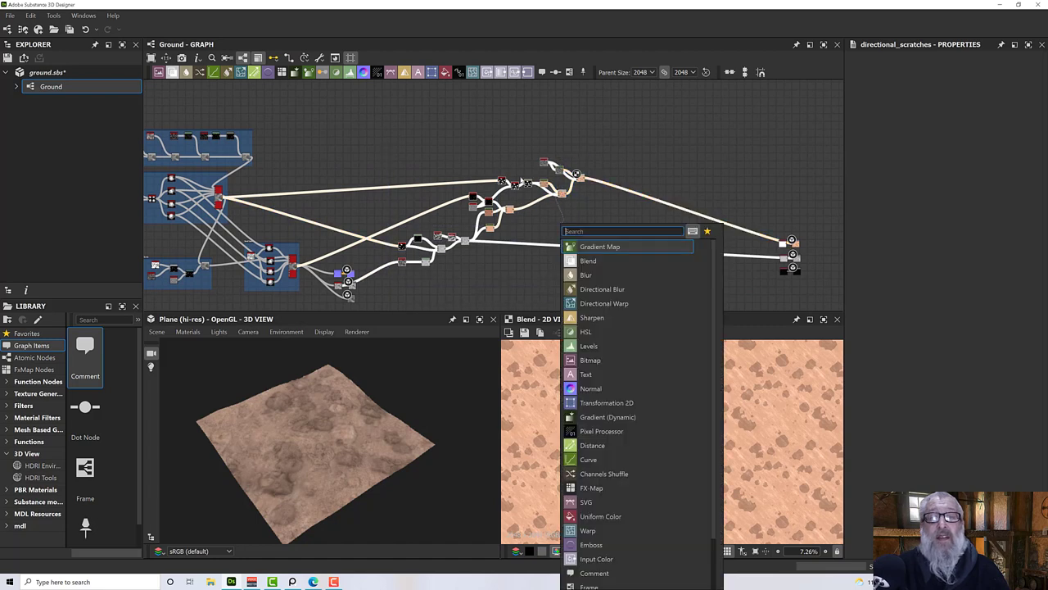
{"action": "key", "text": "Escape"}
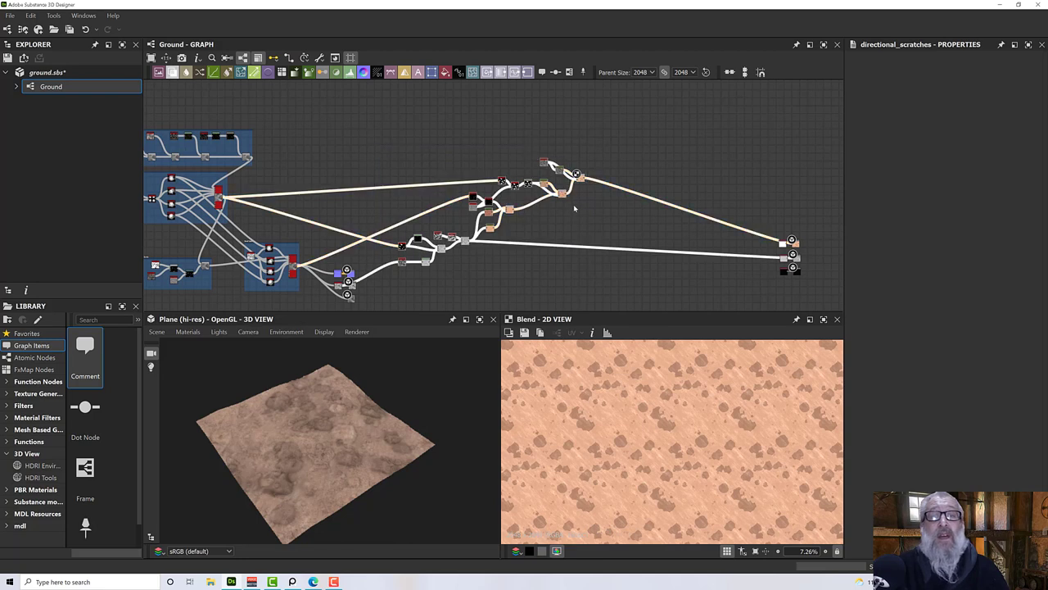
{"action": "left_click_drag", "start_coordinate": [564, 194], "coordinate": [550, 232]}
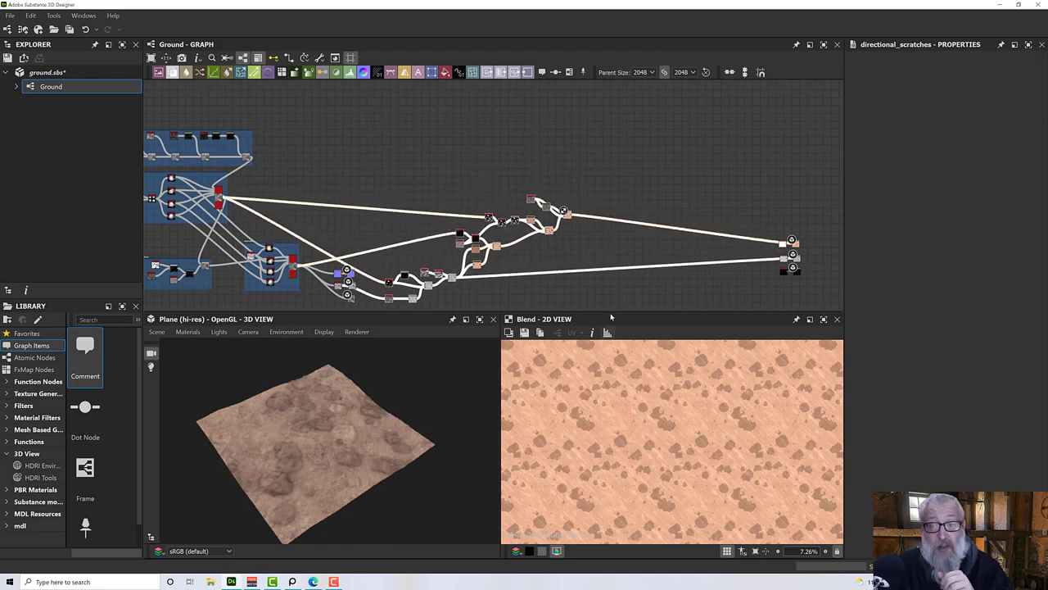
Step: Add a BnW Spots 1 node, fit its texture in the 2D view and place the node above the noise's Gradient Map
{"action": "scroll", "coordinate": [586, 246], "scroll_direction": "up", "scroll_amount": 8}
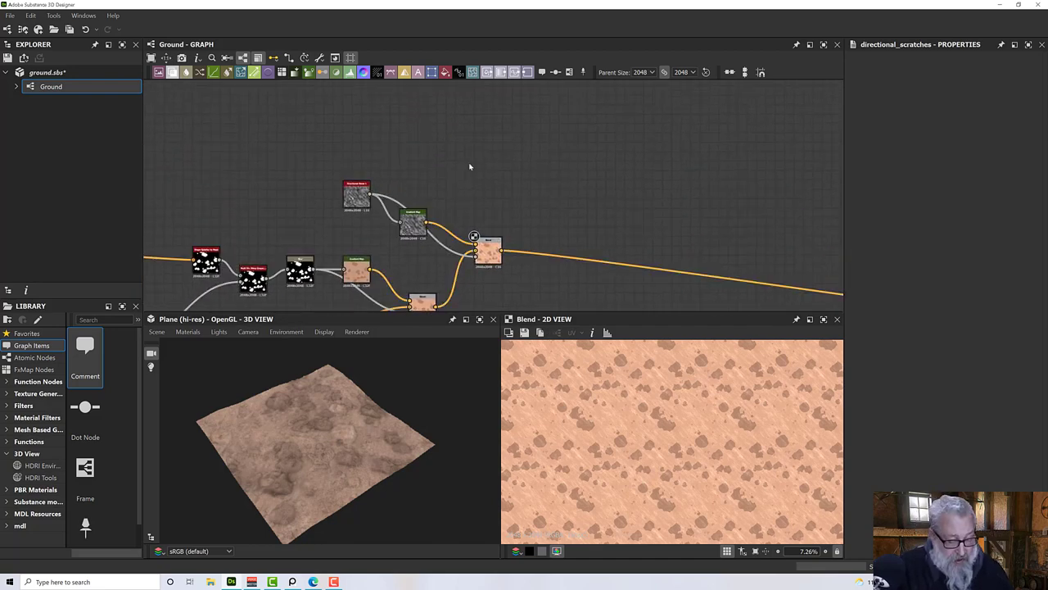
{"action": "key", "text": "space"}
{"action": "type", "text": "ble"}
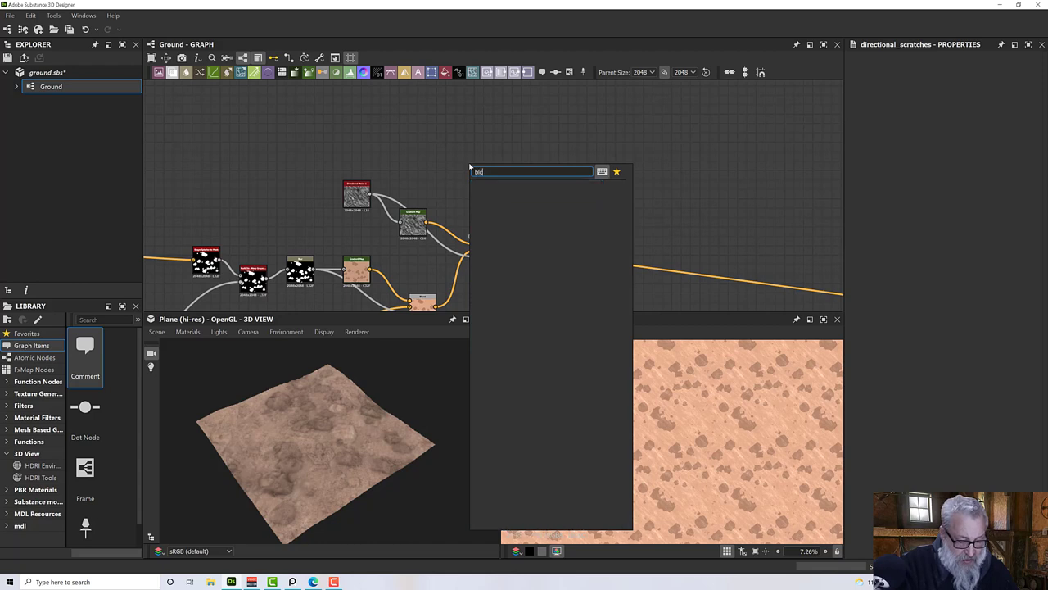
{"action": "key", "text": "BackSpace"}
{"action": "key", "text": "BackSpace"}
{"action": "key", "text": "BackSpace"}
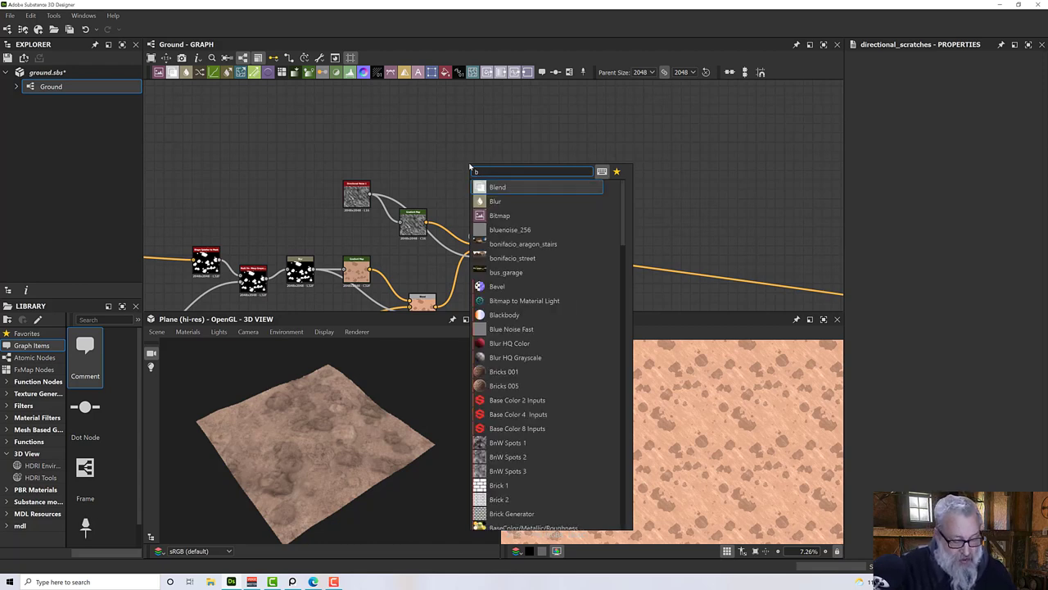
{"action": "key", "text": "BackSpace"}
{"action": "type", "text": "spot"}
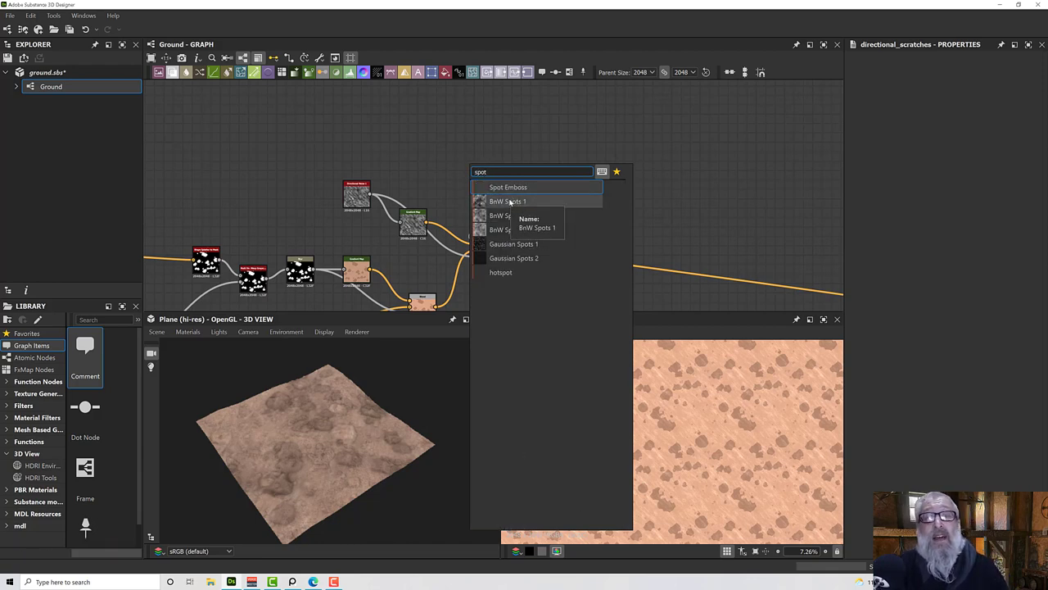
{"action": "left_click", "coordinate": [510, 203]}
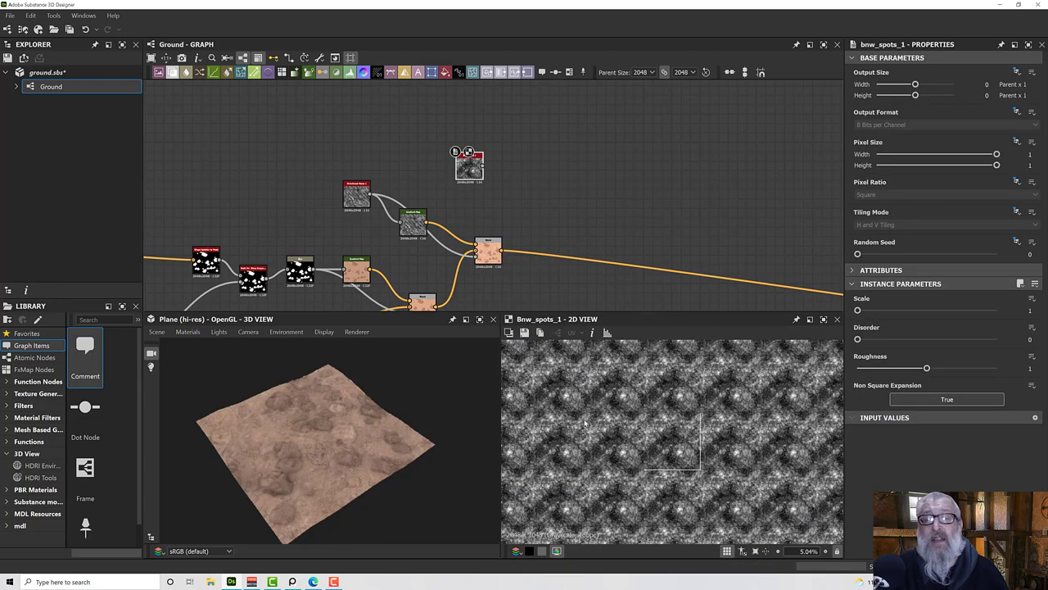
{"action": "key", "text": "f"}
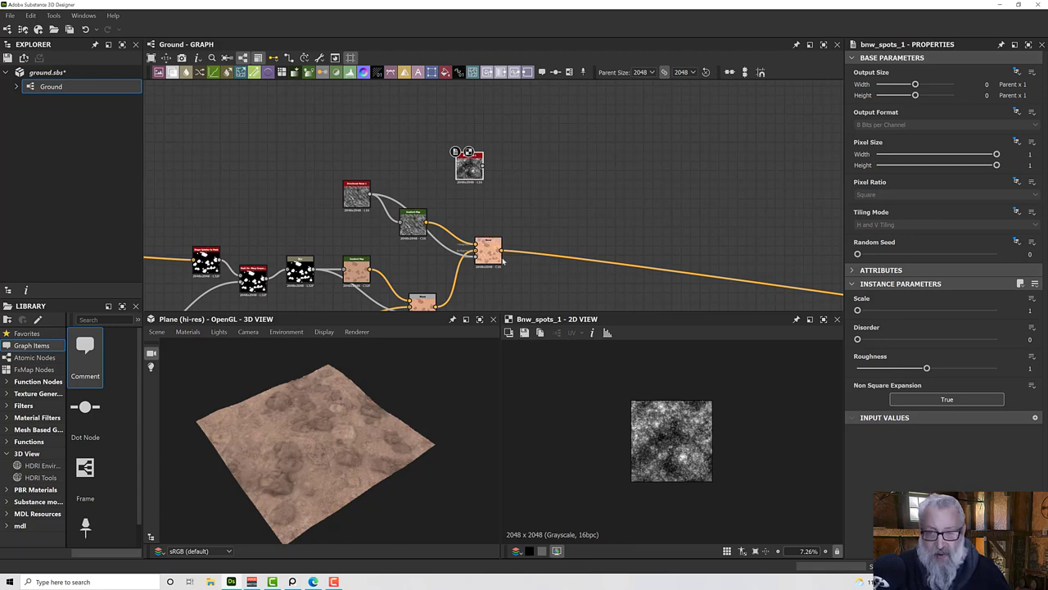
{"action": "left_click_drag", "start_coordinate": [469, 172], "coordinate": [440, 176]}
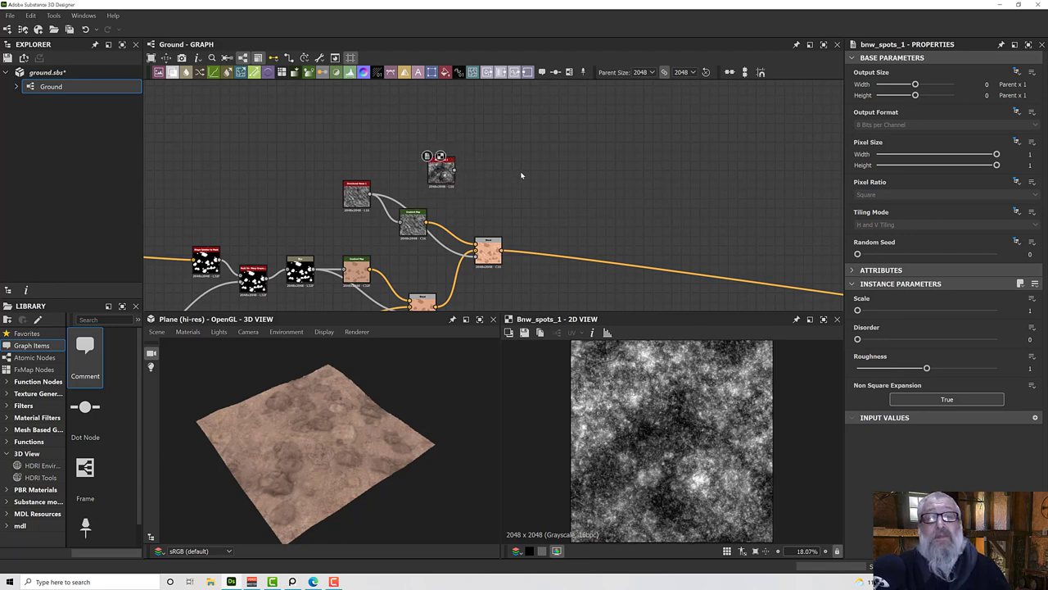
Step: Add a Gradient Map node beside BnW Spots 1 and feed the spots texture into it
{"action": "key", "text": "space"}
{"action": "type", "text": "grabn"}
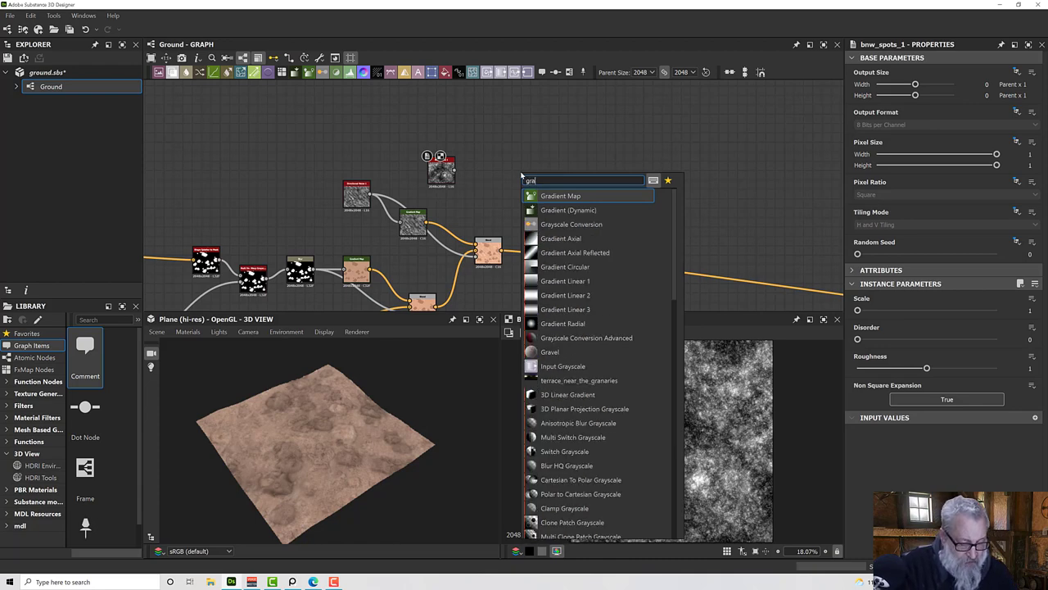
{"action": "key", "text": "BackSpace"}
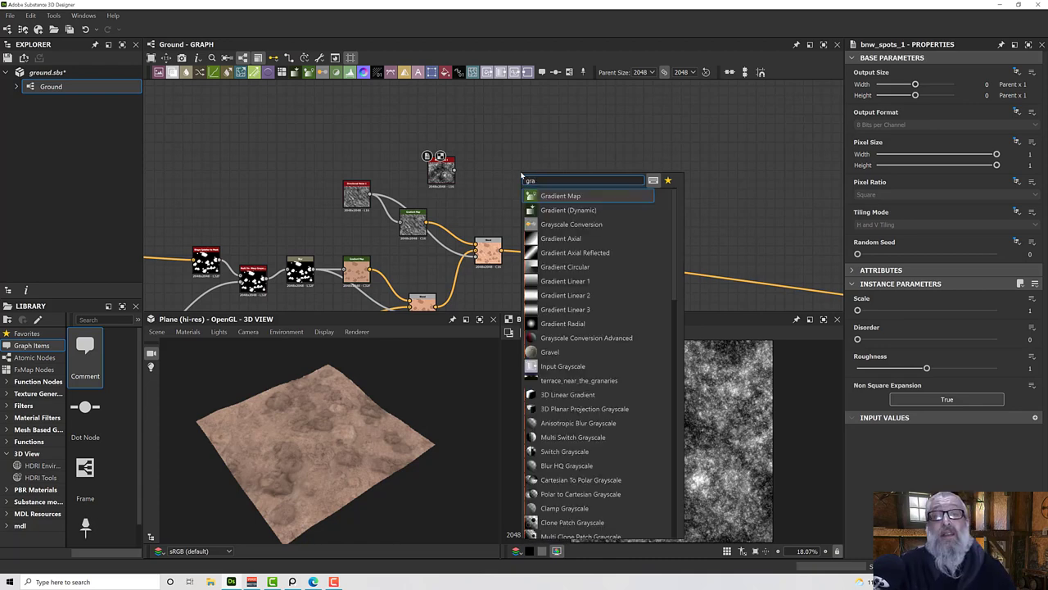
{"action": "key", "text": "Return"}
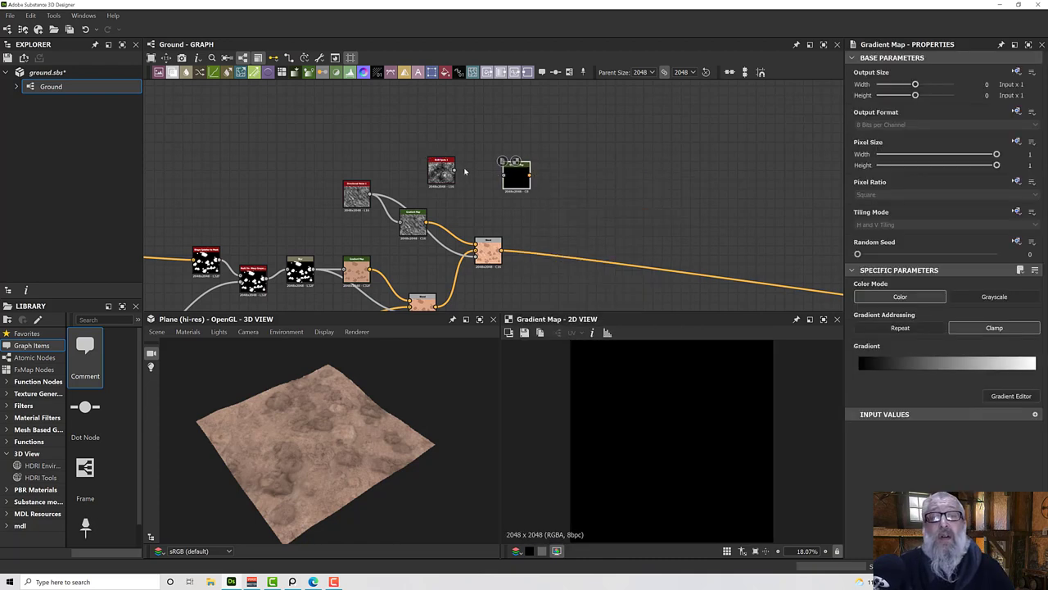
{"action": "left_click_drag", "start_coordinate": [458, 171], "coordinate": [507, 175]}
Step: Add a Blend with the spots' Gradient Map as foreground, the directional noise Blend as background and BnW Spots 1 as opacity mask
{"action": "key", "text": "space"}
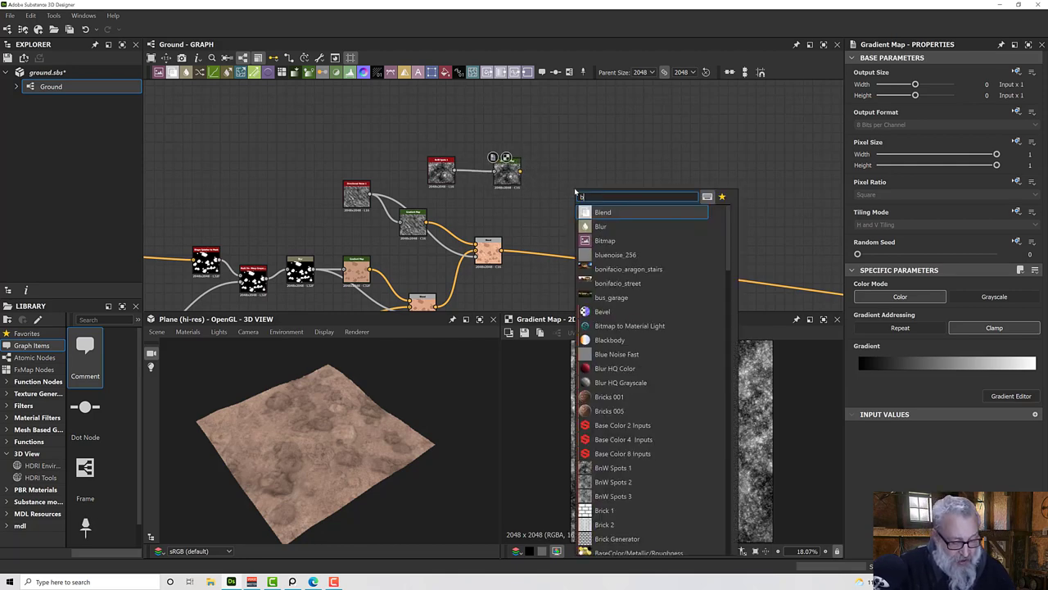
{"action": "type", "text": "blen"}
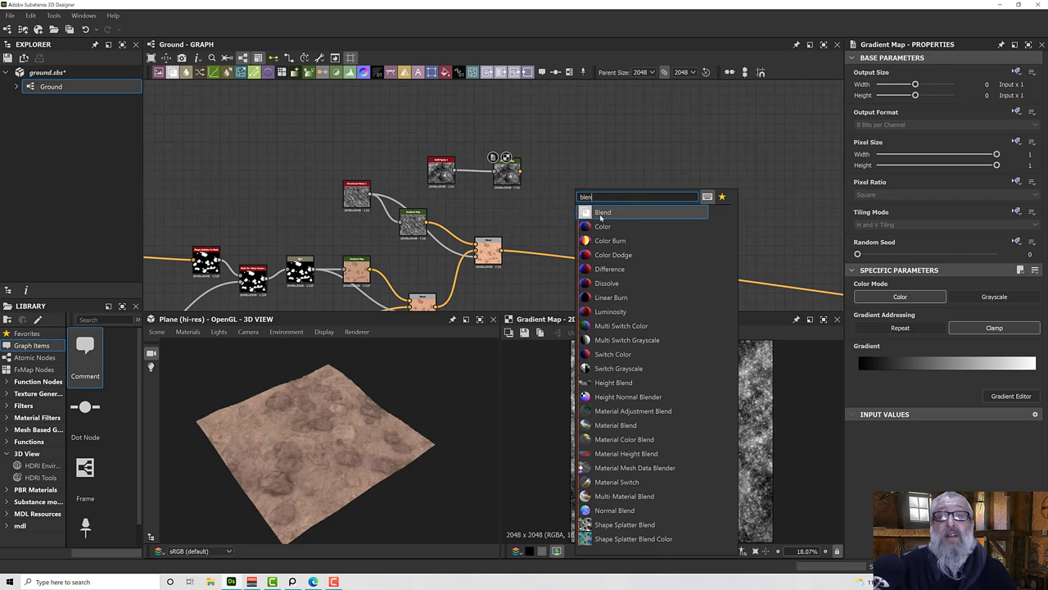
{"action": "key", "text": "Return"}
{"action": "left_click_drag", "start_coordinate": [502, 247], "coordinate": [559, 191]}
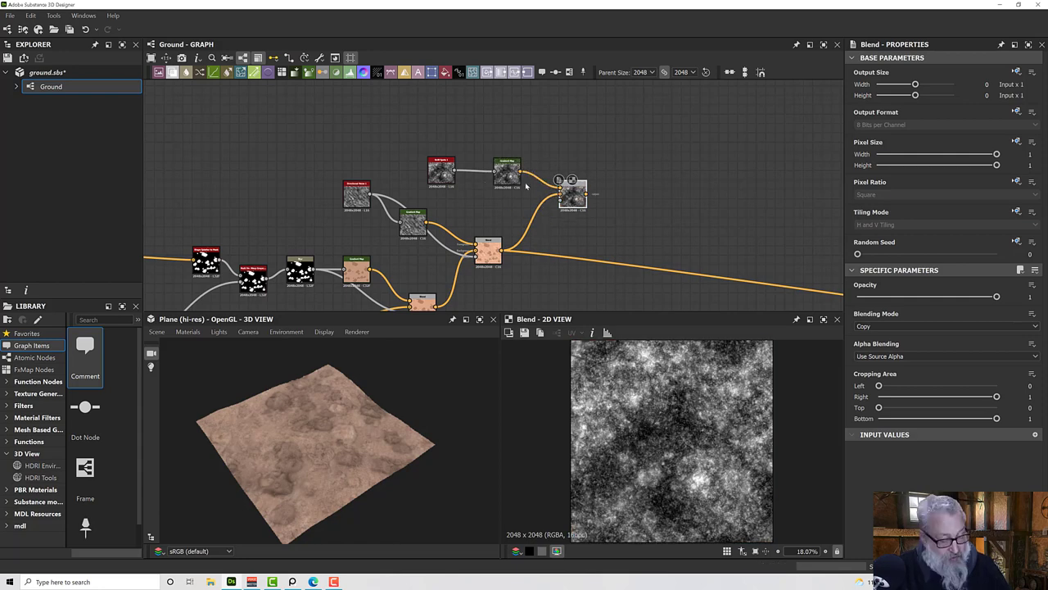
{"action": "left_click_drag", "start_coordinate": [455, 172], "coordinate": [560, 198]}
Step: Set the new Blend's blending mode to Min (Darken) and compare its effect at opacity 0 and 1
{"action": "scroll", "coordinate": [580, 204], "scroll_direction": "up", "scroll_amount": 5}
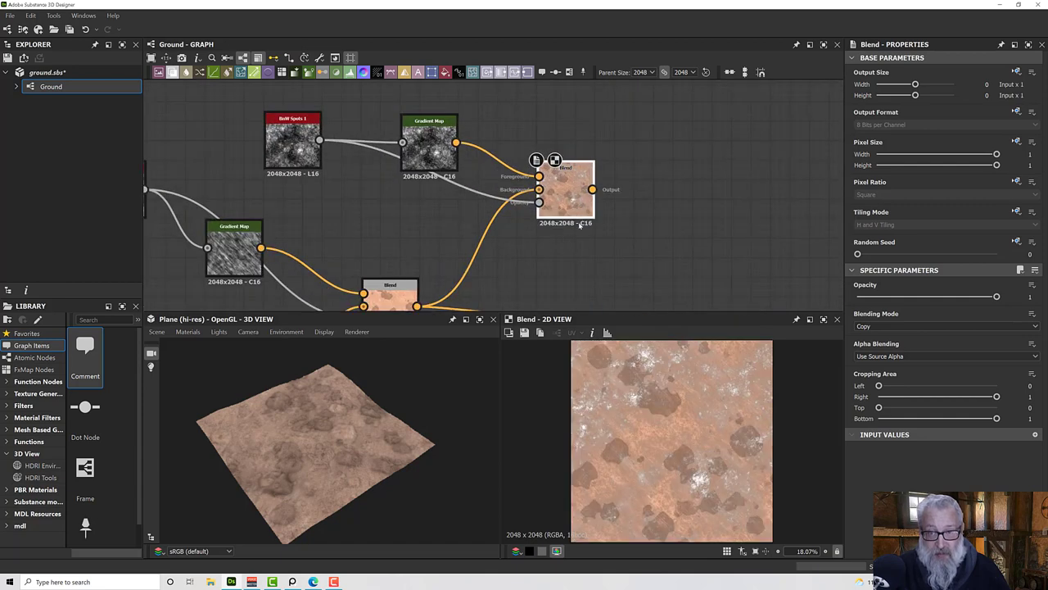
{"action": "left_click", "coordinate": [878, 326]}
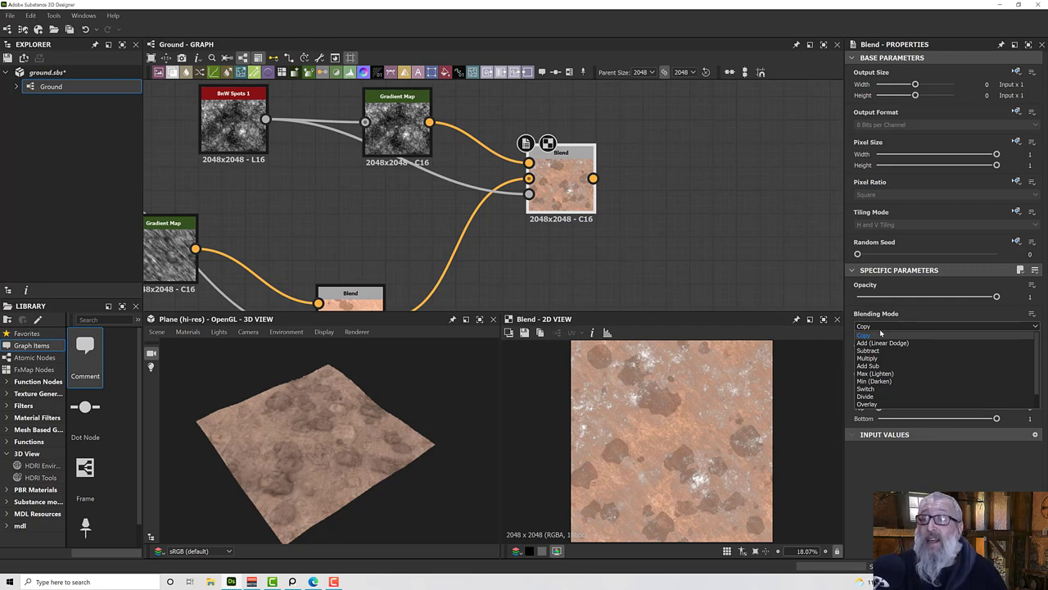
{"action": "left_click", "coordinate": [874, 381]}
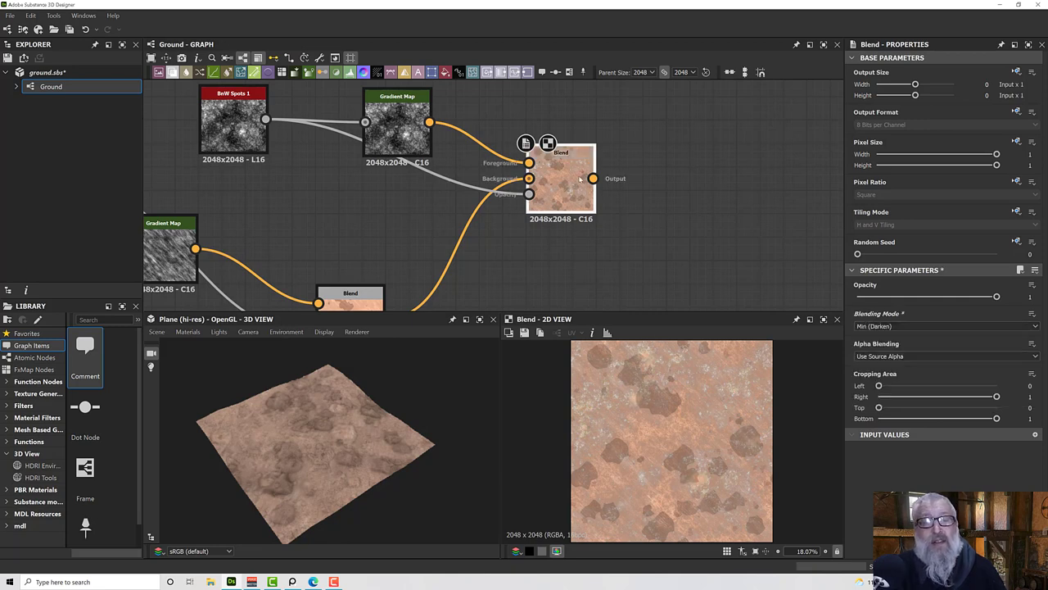
{"action": "scroll", "coordinate": [570, 176], "scroll_direction": "up", "scroll_amount": 5}
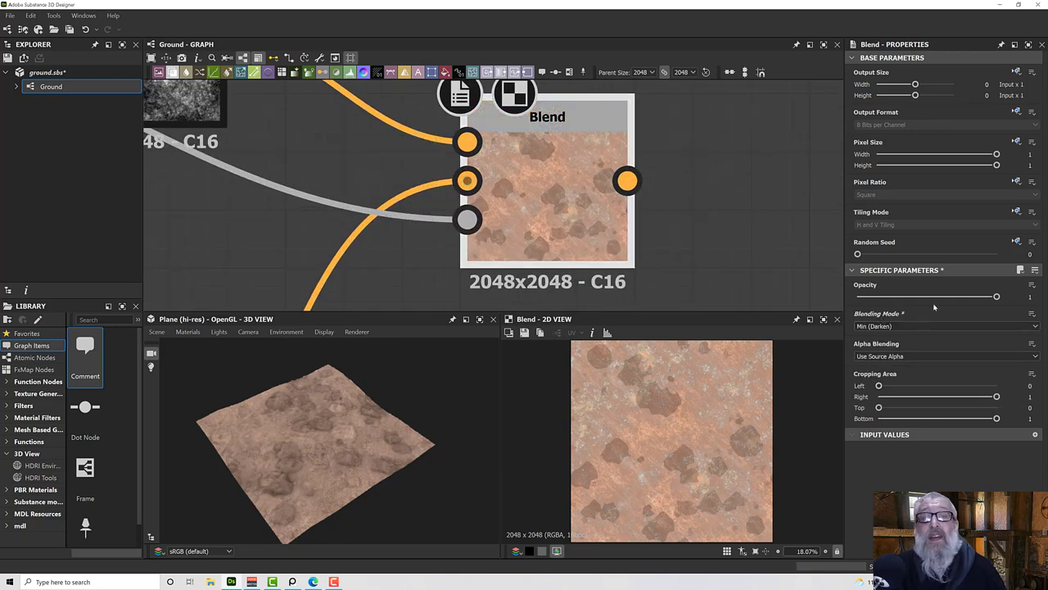
{"action": "left_click_drag", "start_coordinate": [997, 297], "coordinate": [831, 304]}
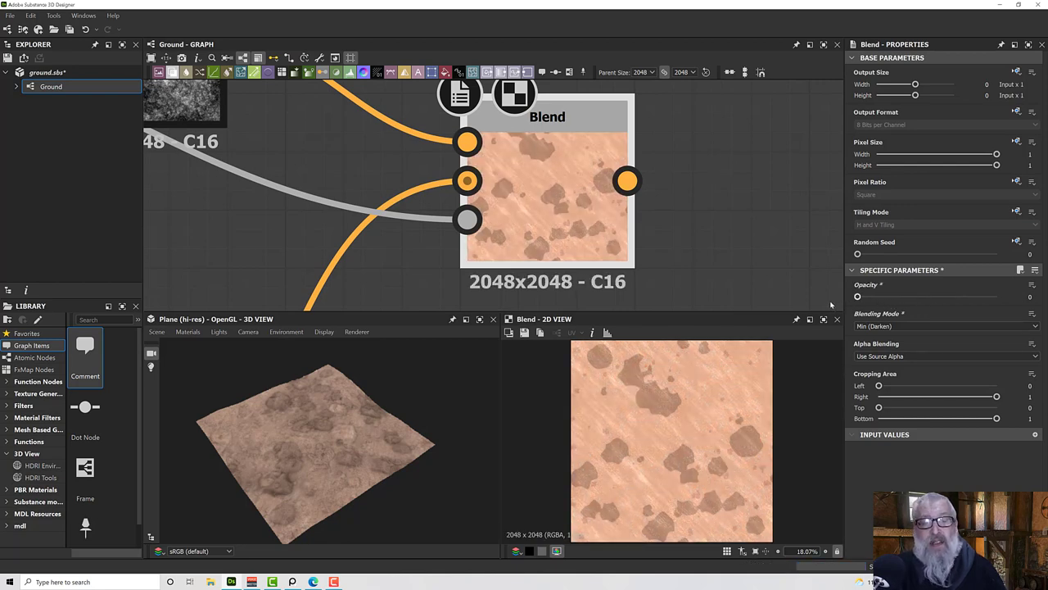
{"action": "scroll", "coordinate": [373, 442], "scroll_direction": "up", "scroll_amount": 5}
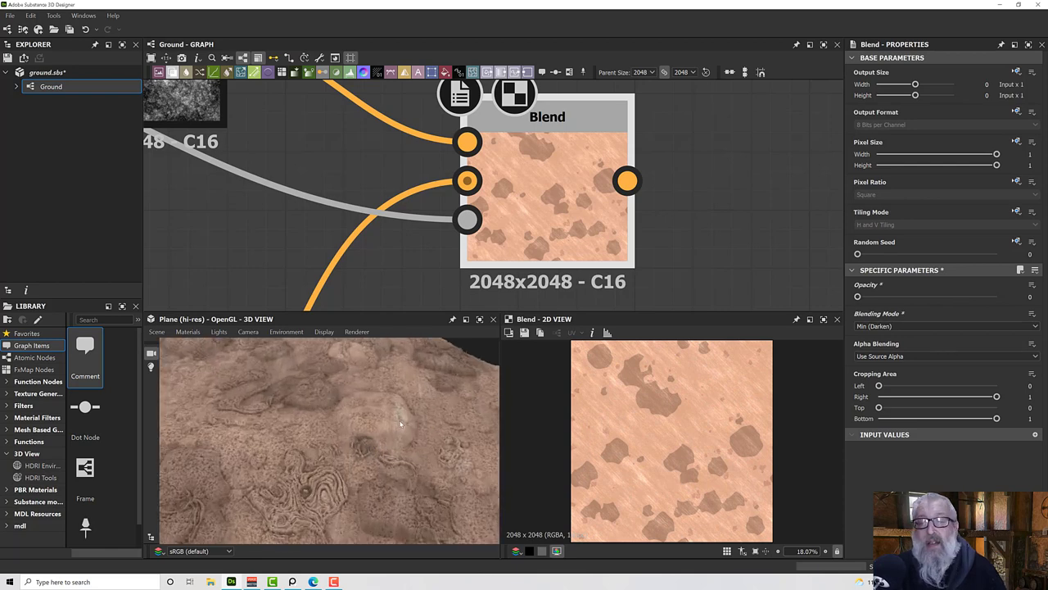
{"action": "left_click_drag", "start_coordinate": [856, 297], "coordinate": [1042, 303]}
Step: Connect the BnW Spots Blend to the base color output's input node and inspect the ground plane up close in 3D
{"action": "scroll", "coordinate": [499, 194], "scroll_direction": "down", "scroll_amount": 8}
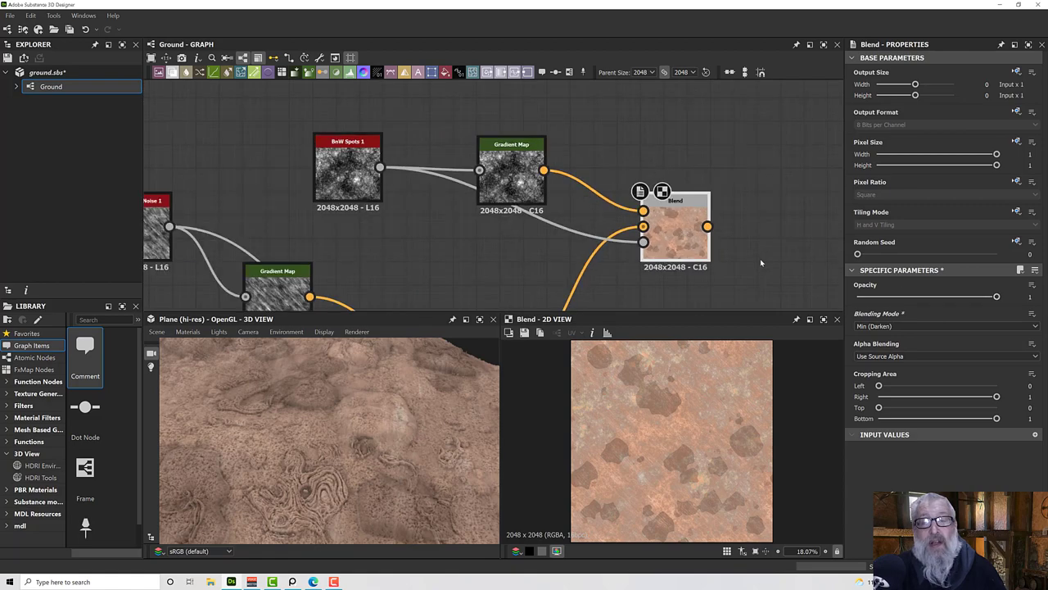
{"action": "scroll", "coordinate": [415, 205], "scroll_direction": "down", "scroll_amount": 4}
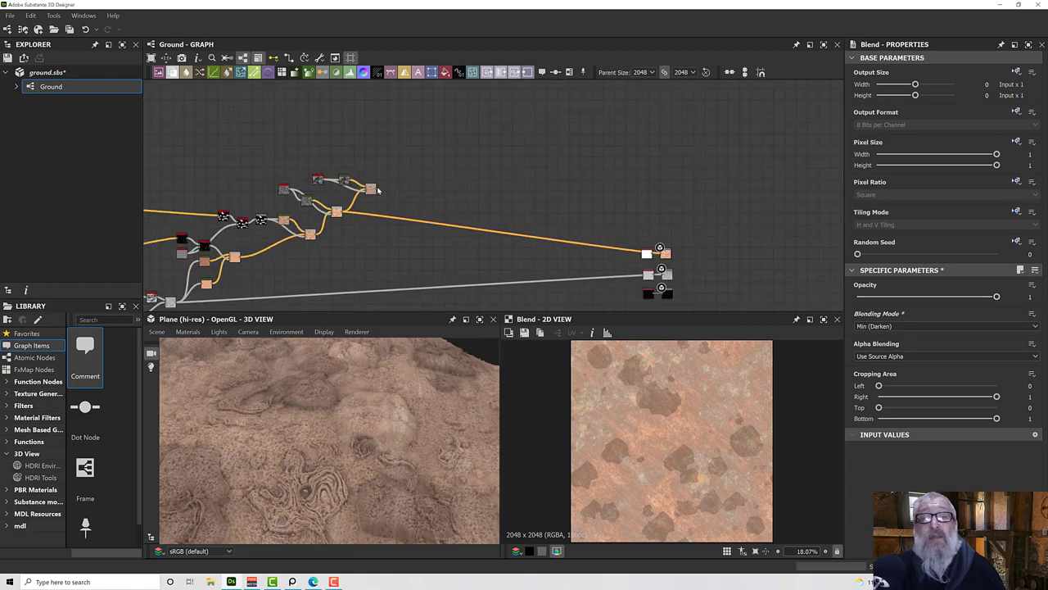
{"action": "left_click_drag", "start_coordinate": [383, 192], "coordinate": [647, 253]}
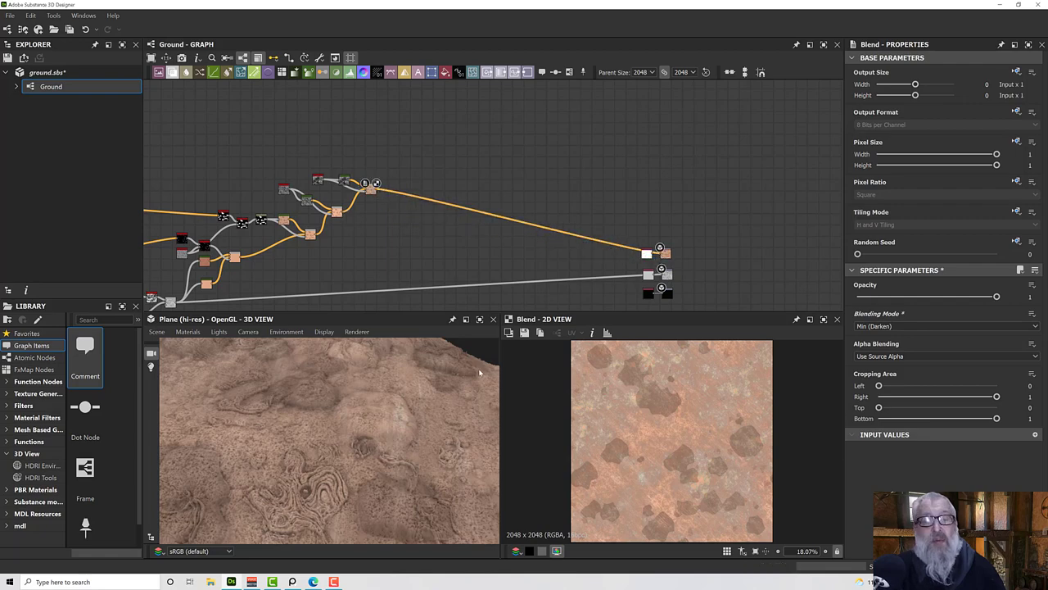
{"action": "scroll", "coordinate": [379, 403], "scroll_direction": "up", "scroll_amount": 3}
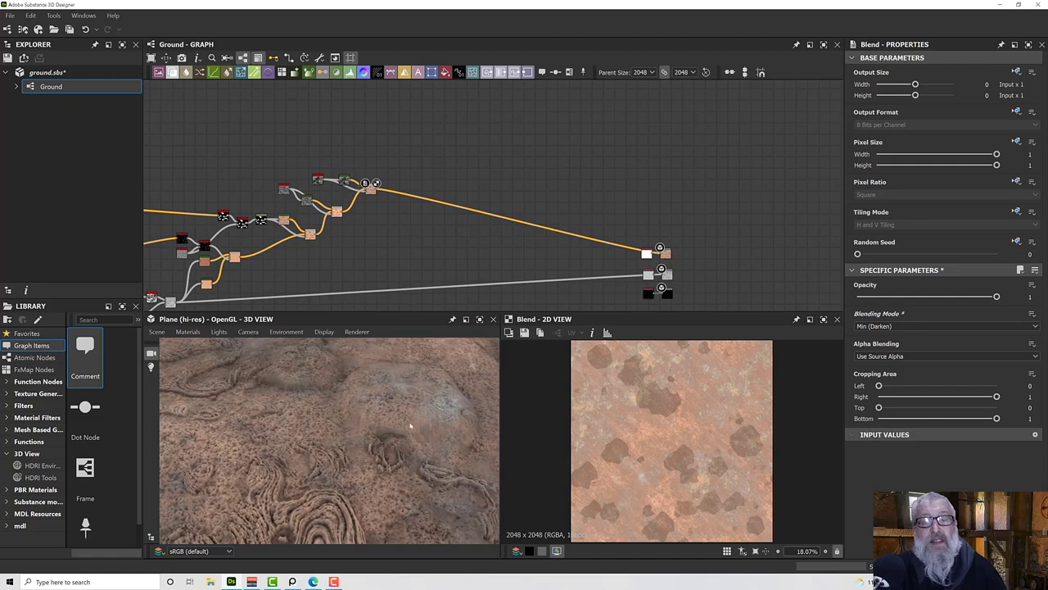
{"action": "left_click_drag", "start_coordinate": [378, 402], "coordinate": [746, 438]}
{"action": "left_click_drag", "start_coordinate": [469, 453], "coordinate": [291, 479]}
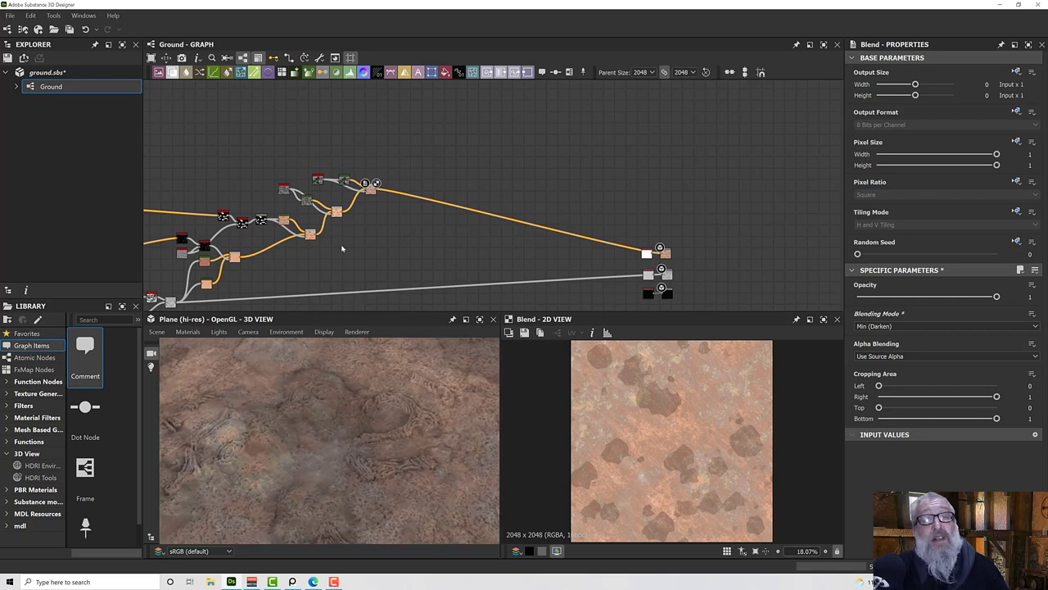
Step: Try the BnW Spots Blend in Copy mode at 0.46 opacity and check the ground plane in 3D
{"action": "left_click", "coordinate": [373, 191]}
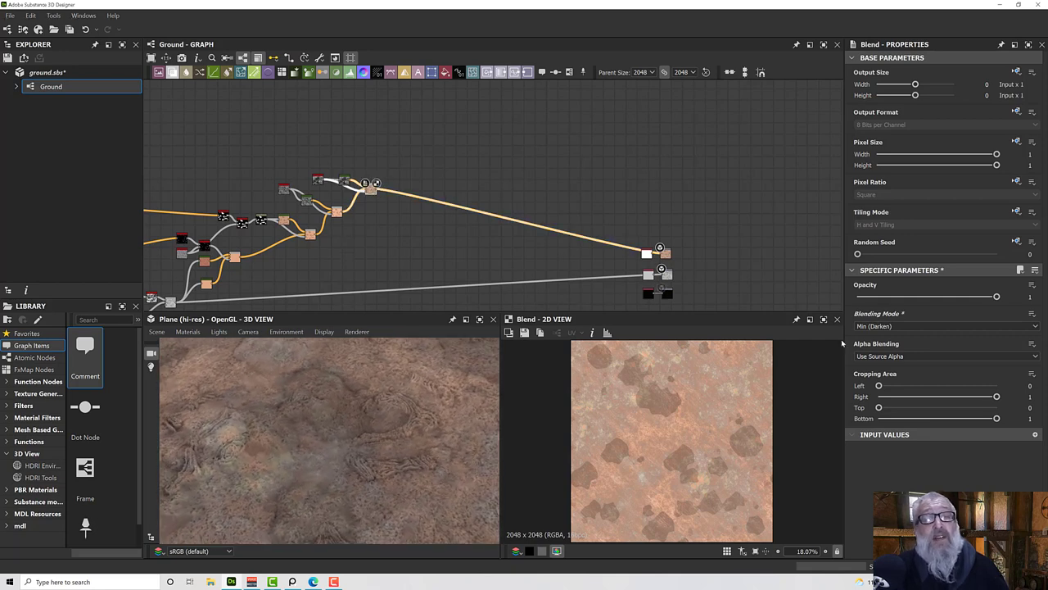
{"action": "left_click", "coordinate": [872, 328]}
{"action": "left_click", "coordinate": [870, 334]}
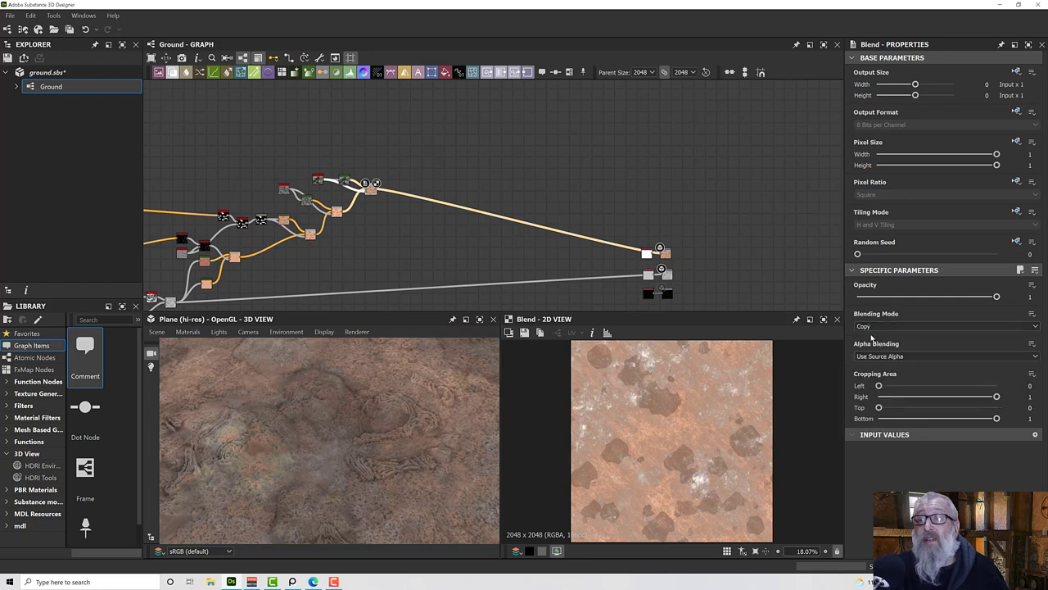
{"action": "left_click_drag", "start_coordinate": [335, 497], "coordinate": [358, 478]}
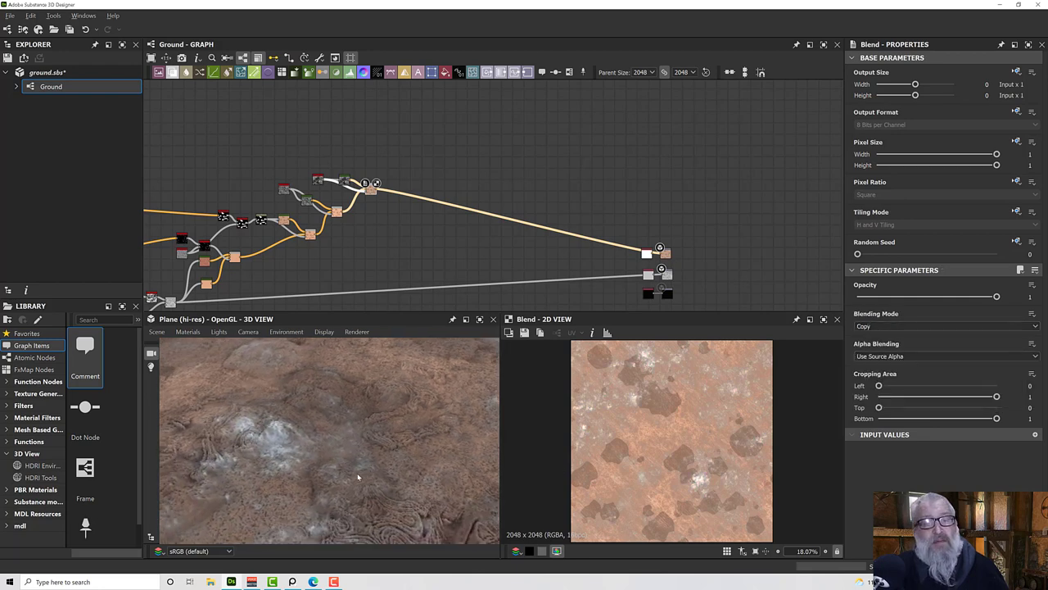
{"action": "left_click_drag", "start_coordinate": [996, 298], "coordinate": [909, 296]}
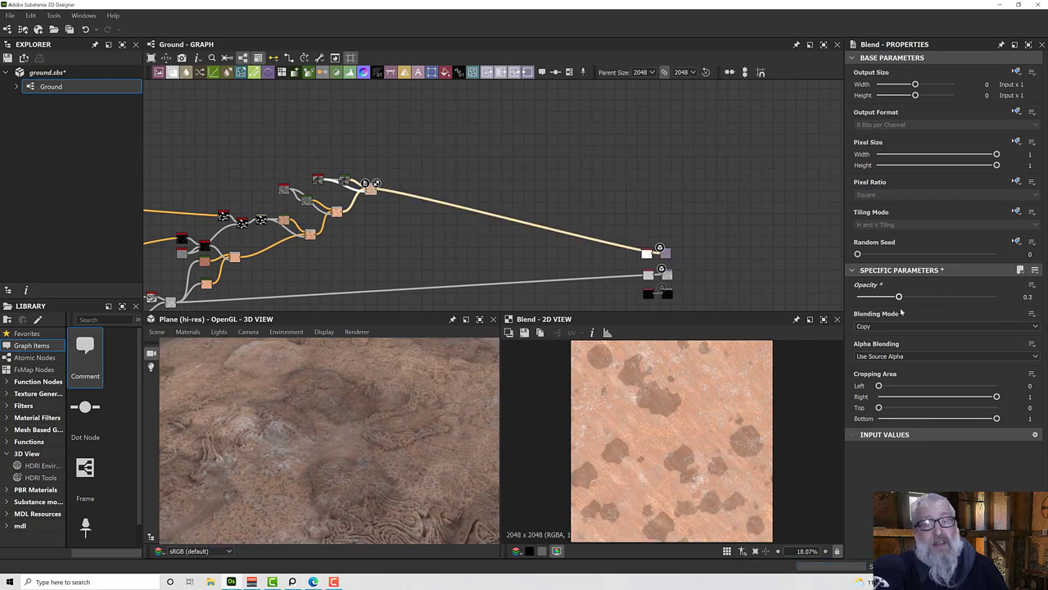
{"action": "left_click", "coordinate": [910, 297]}
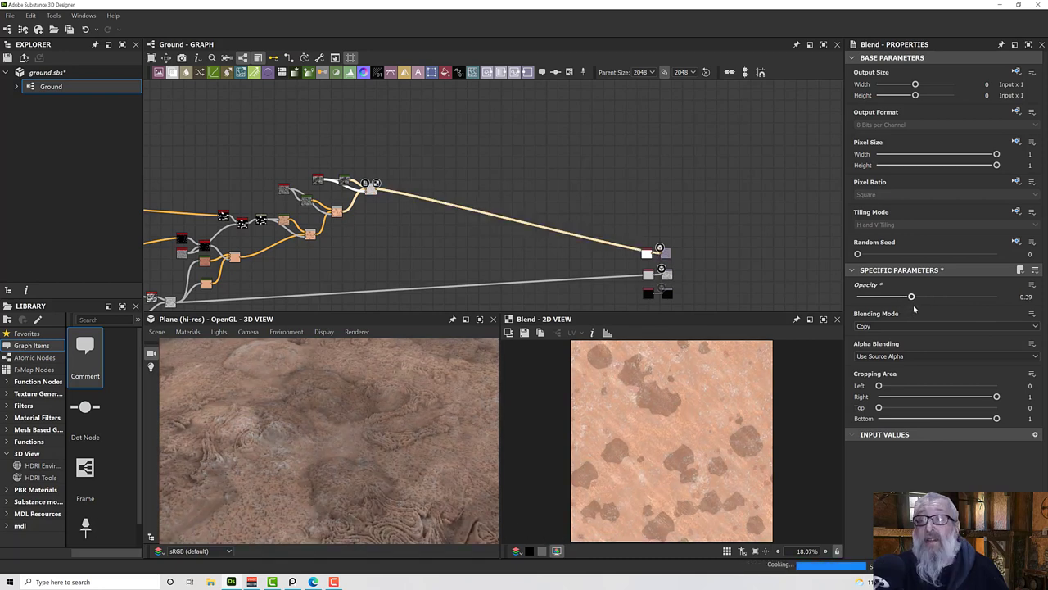
{"action": "left_click", "coordinate": [918, 308]}
{"action": "left_click_drag", "start_coordinate": [918, 307], "coordinate": [921, 306]}
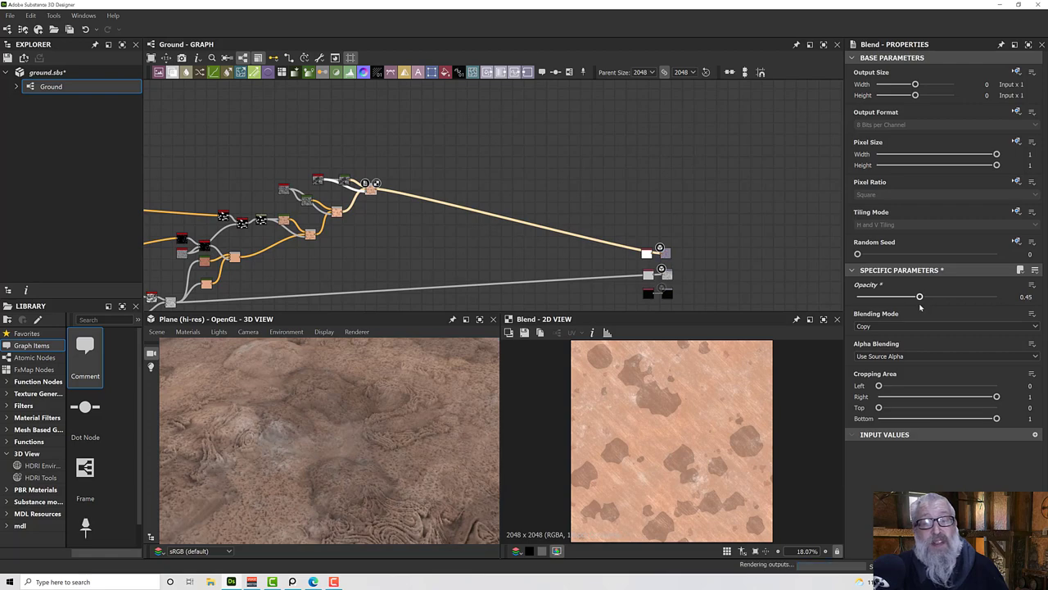
{"action": "left_click_drag", "start_coordinate": [402, 414], "coordinate": [493, 447]}
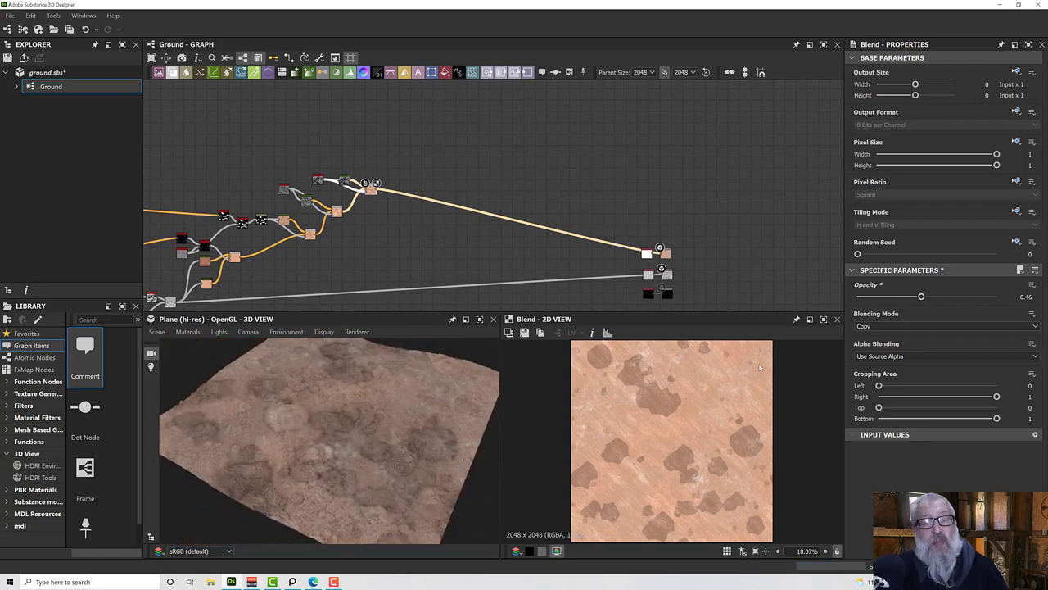
Step: Set the BnW Spots Blend to Min (Darken) with opacity 1 and inspect the ground surface from several angles
{"action": "left_click", "coordinate": [866, 327]}
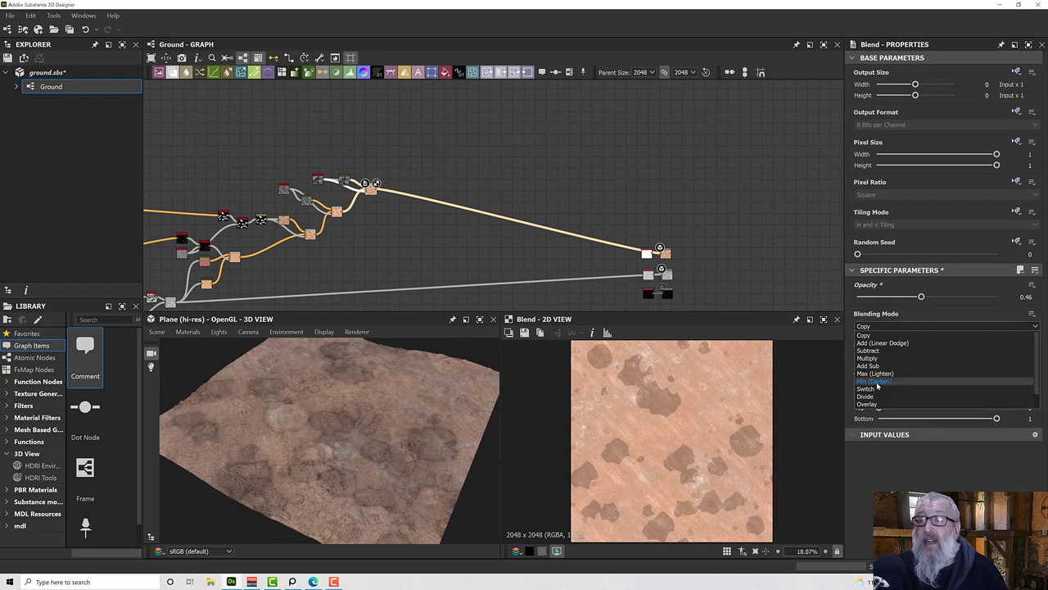
{"action": "left_click", "coordinate": [877, 383]}
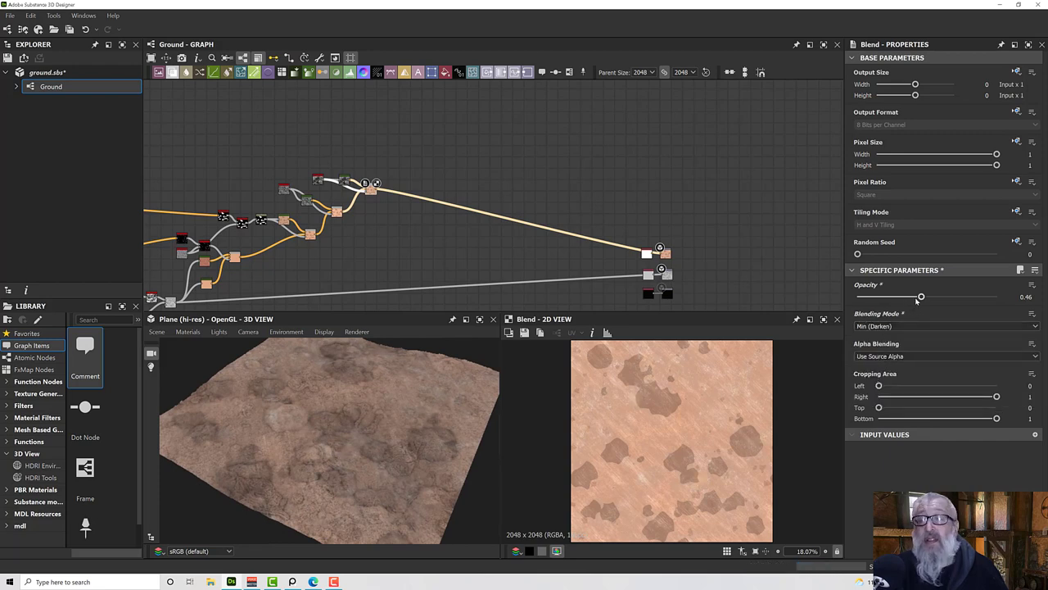
{"action": "left_click_drag", "start_coordinate": [919, 298], "coordinate": [1016, 305]}
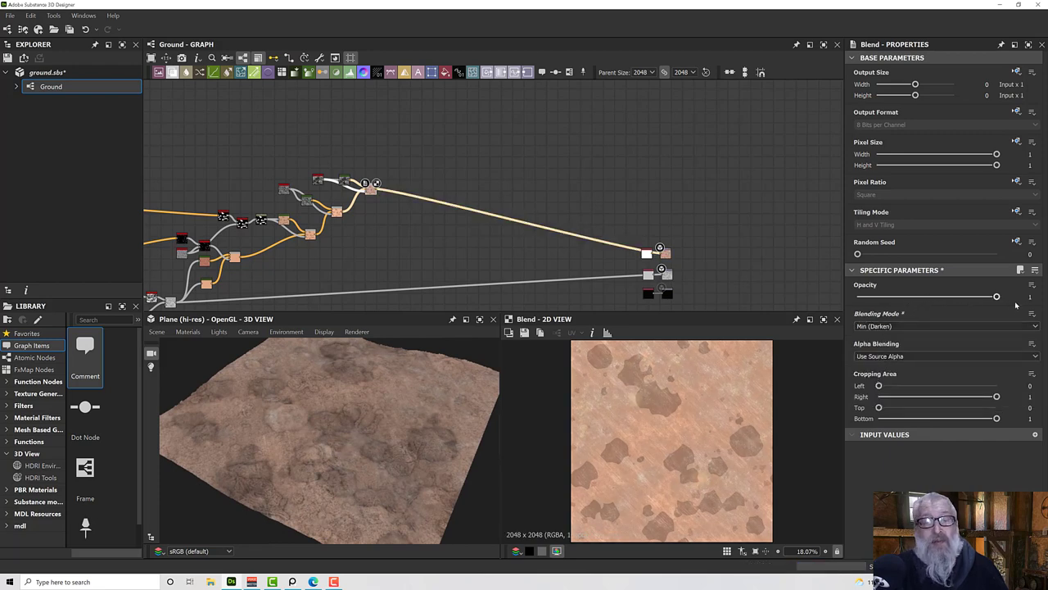
{"action": "left_click_drag", "start_coordinate": [394, 427], "coordinate": [484, 447]}
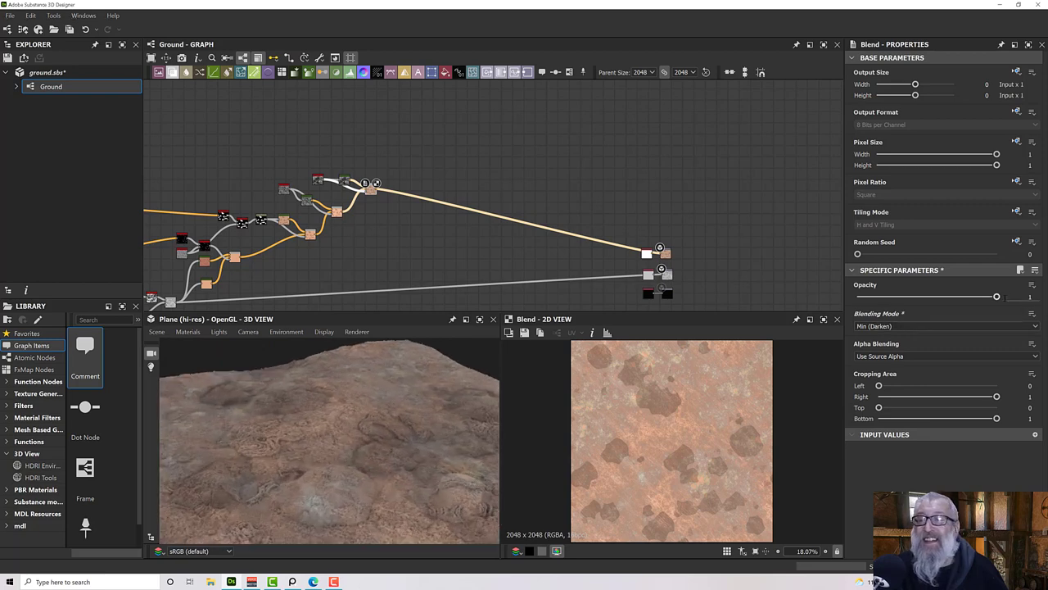
{"action": "left_click_drag", "start_coordinate": [355, 518], "coordinate": [364, 448]}
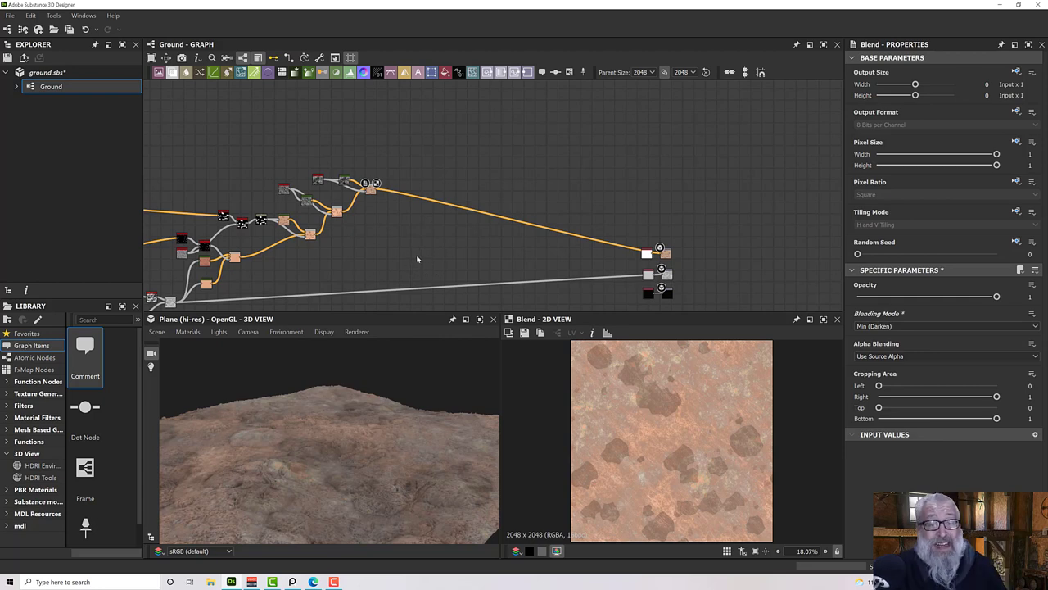
Step: Open the Directional Noise 1 node's parameters for review
{"action": "middle_click_drag", "start_coordinate": [402, 237], "coordinate": [470, 280]}
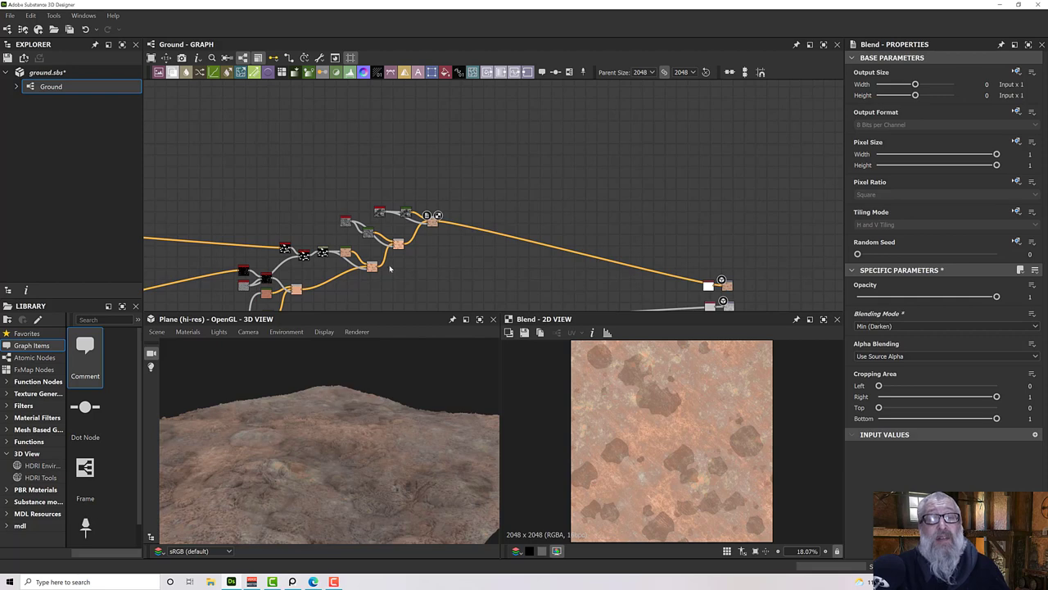
{"action": "scroll", "coordinate": [395, 233], "scroll_direction": "up", "scroll_amount": 2}
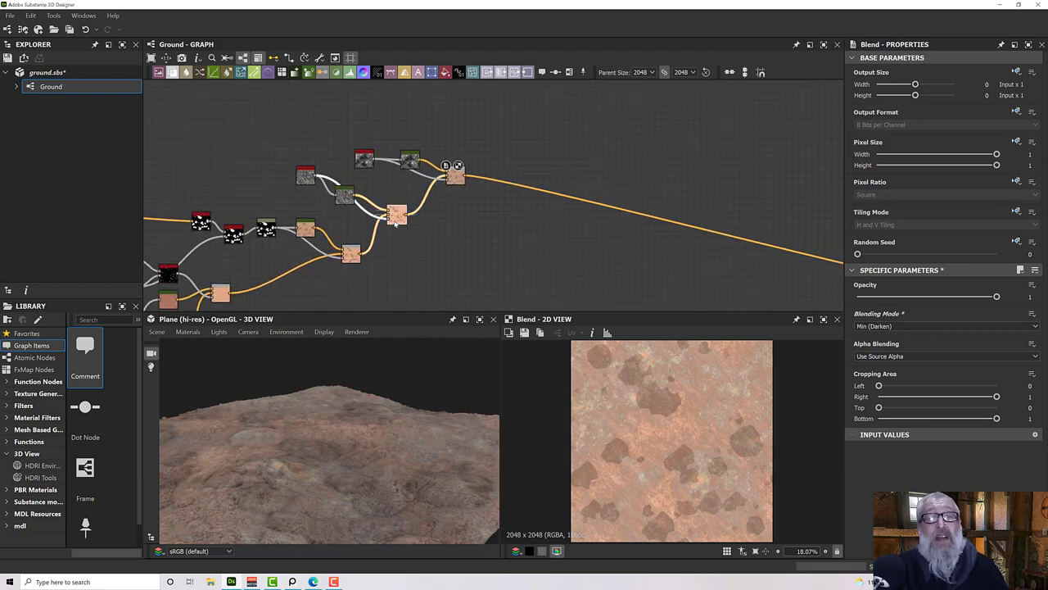
{"action": "left_click", "coordinate": [304, 176]}
{"action": "left_click", "coordinate": [305, 177]}
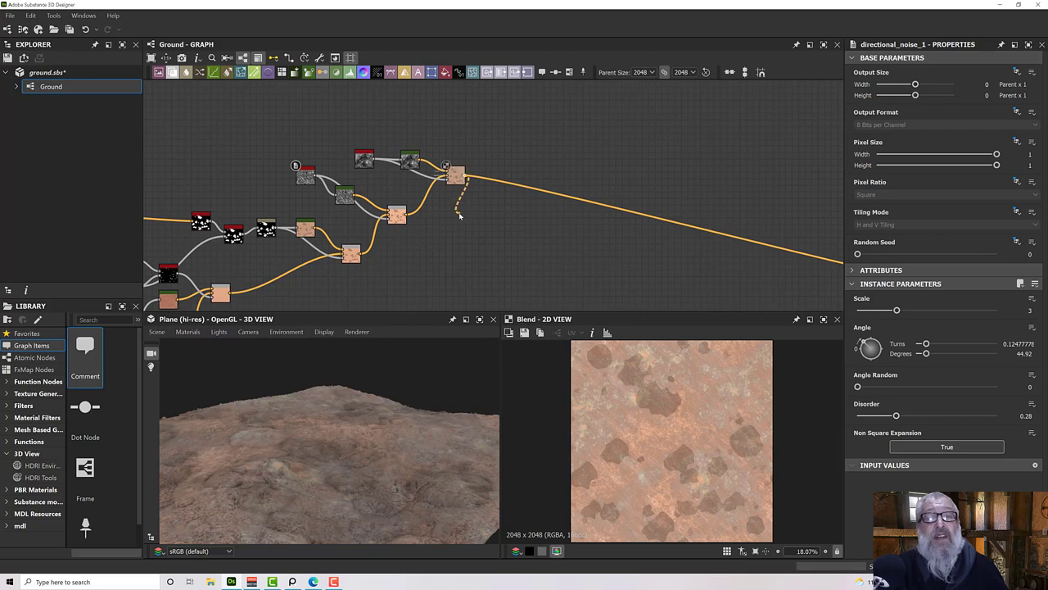
Step: Disconnect the BnW Spots Blend and the Directional Noise Blend from each other, from the earlier color chain and from the base color output
{"action": "left_click_drag", "start_coordinate": [449, 178], "coordinate": [447, 181]}
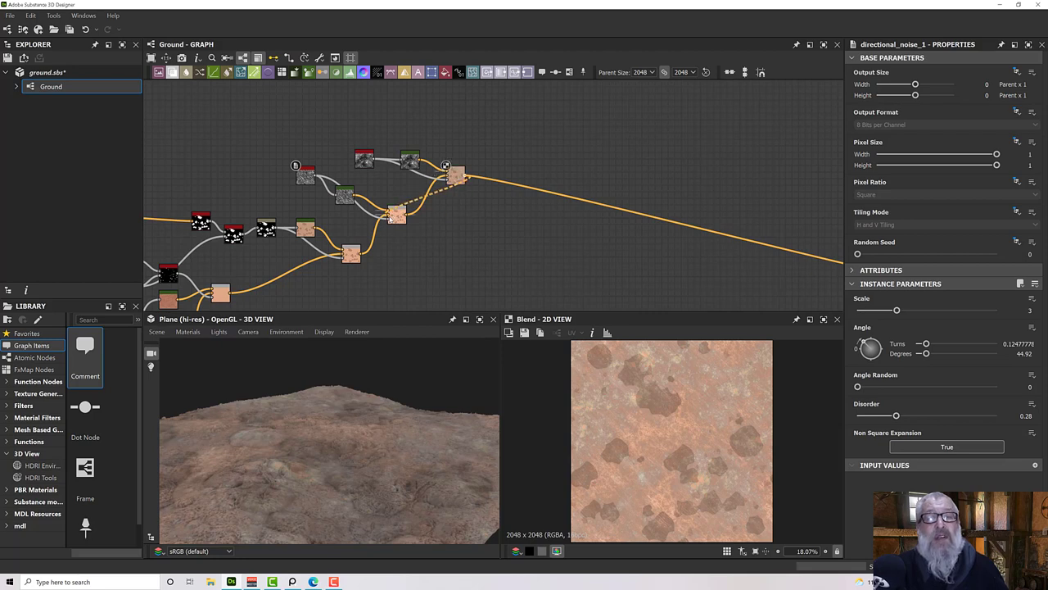
{"action": "left_click", "coordinate": [436, 222]}
{"action": "left_click", "coordinate": [433, 207]}
{"action": "key", "text": "Delete"}
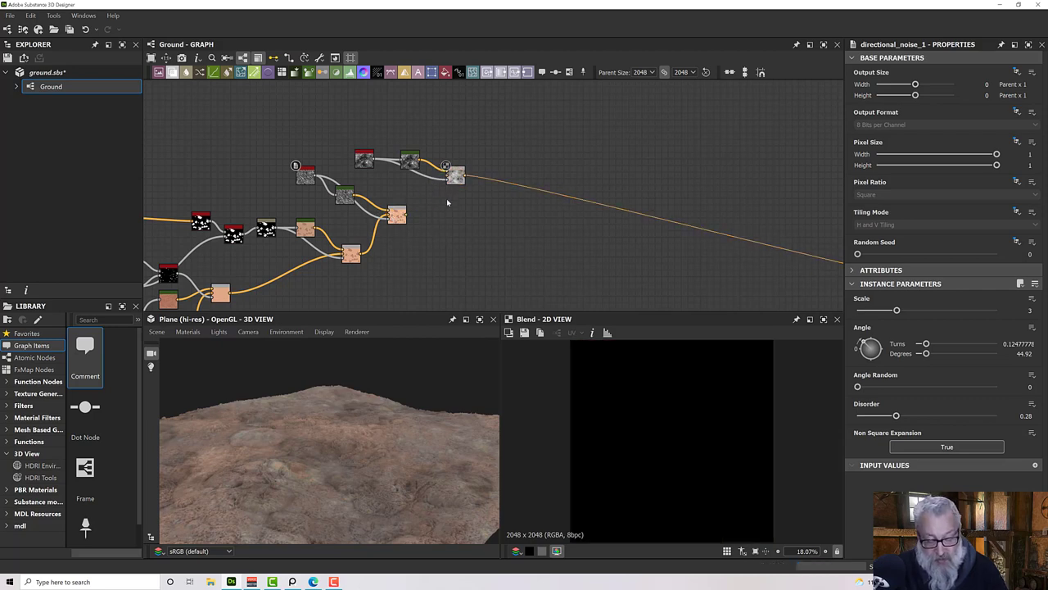
{"action": "left_click_drag", "start_coordinate": [465, 177], "coordinate": [430, 210]}
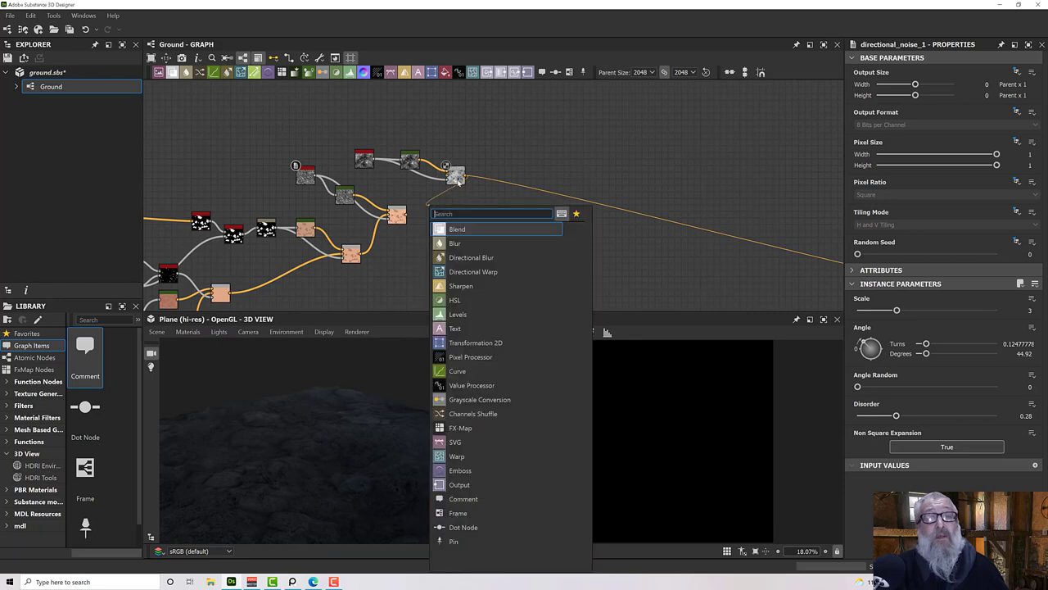
{"action": "left_click", "coordinate": [469, 174]}
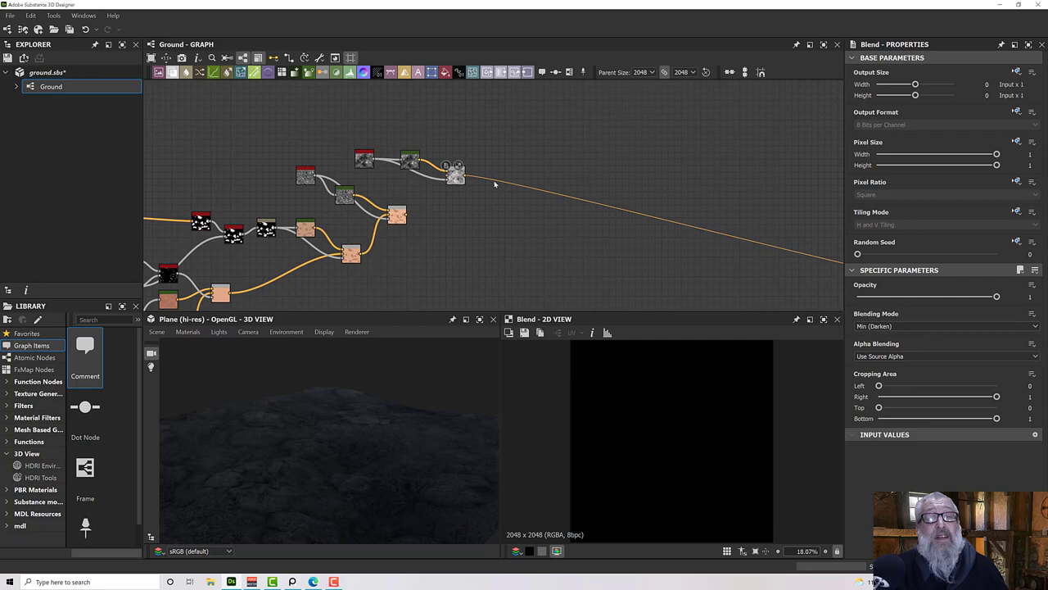
{"action": "left_click", "coordinate": [492, 184]}
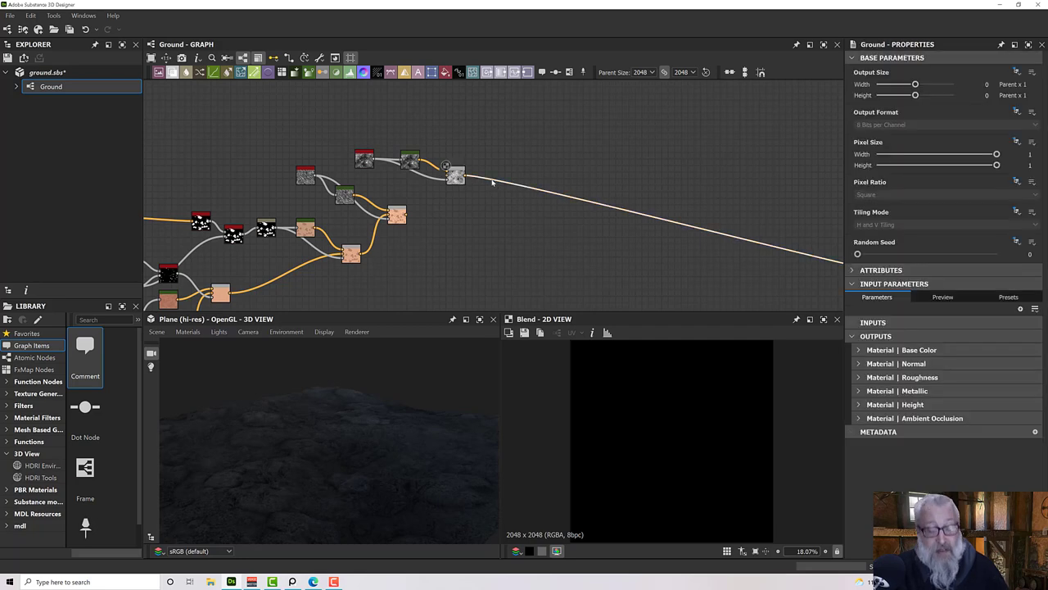
Step: Swap the two node groups so the BnW Spots group sits ahead of the Directional Noise group in the base color chain
{"action": "left_click_drag", "start_coordinate": [350, 149], "coordinate": [432, 173]}
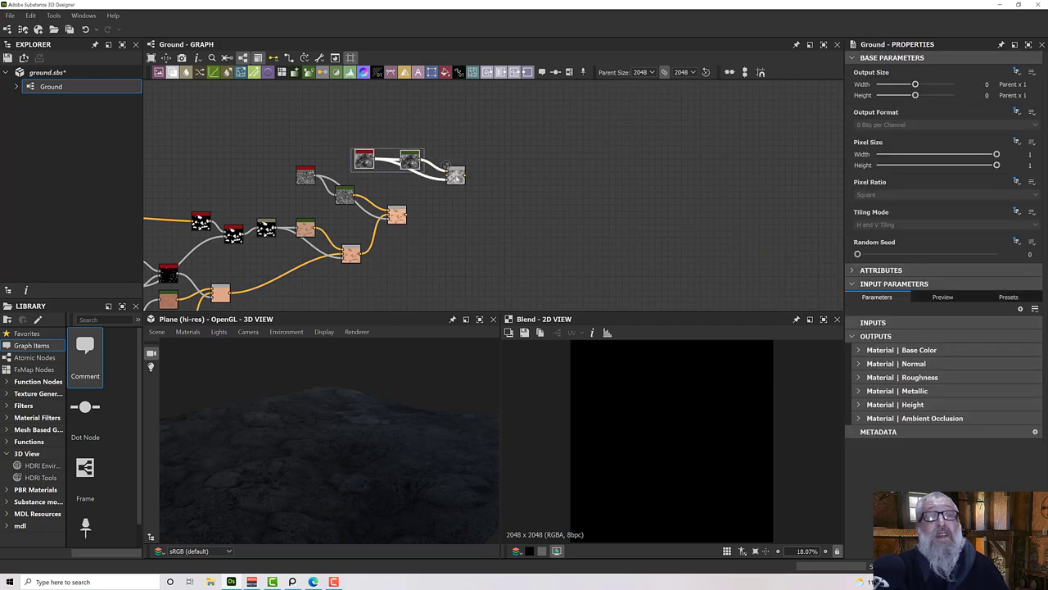
{"action": "left_click", "coordinate": [446, 166]}
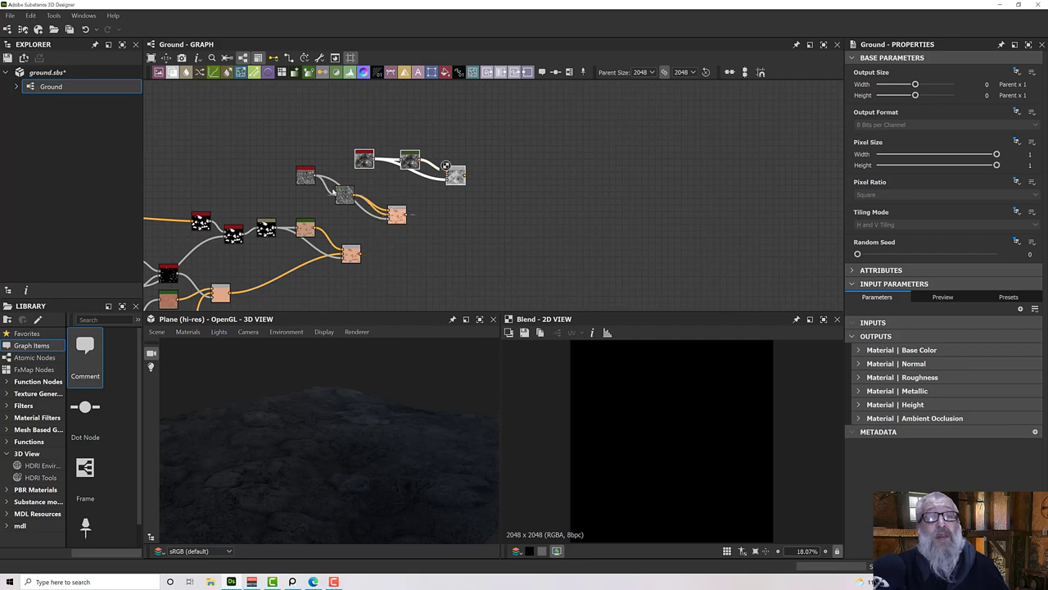
{"action": "left_click", "coordinate": [306, 176]}
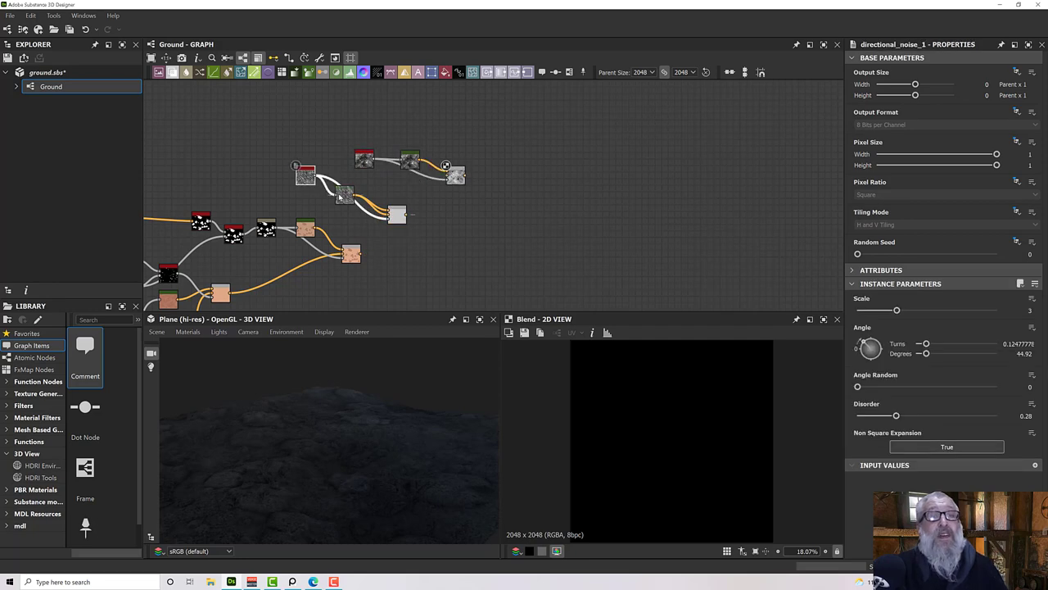
{"action": "left_click", "coordinate": [345, 197]}
{"action": "left_click", "coordinate": [387, 214]}
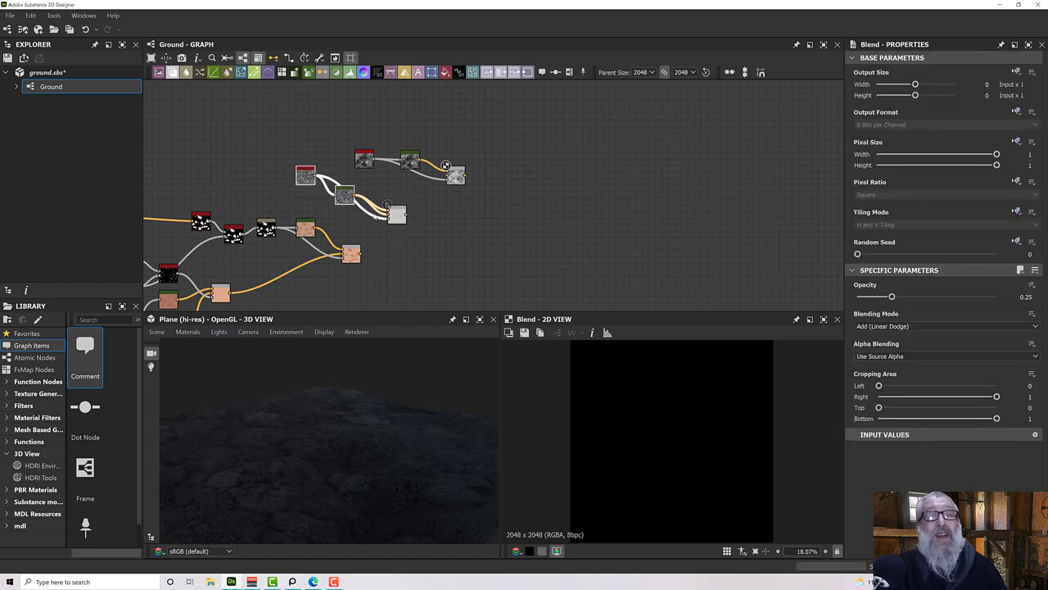
{"action": "left_click_drag", "start_coordinate": [350, 147], "coordinate": [463, 178]}
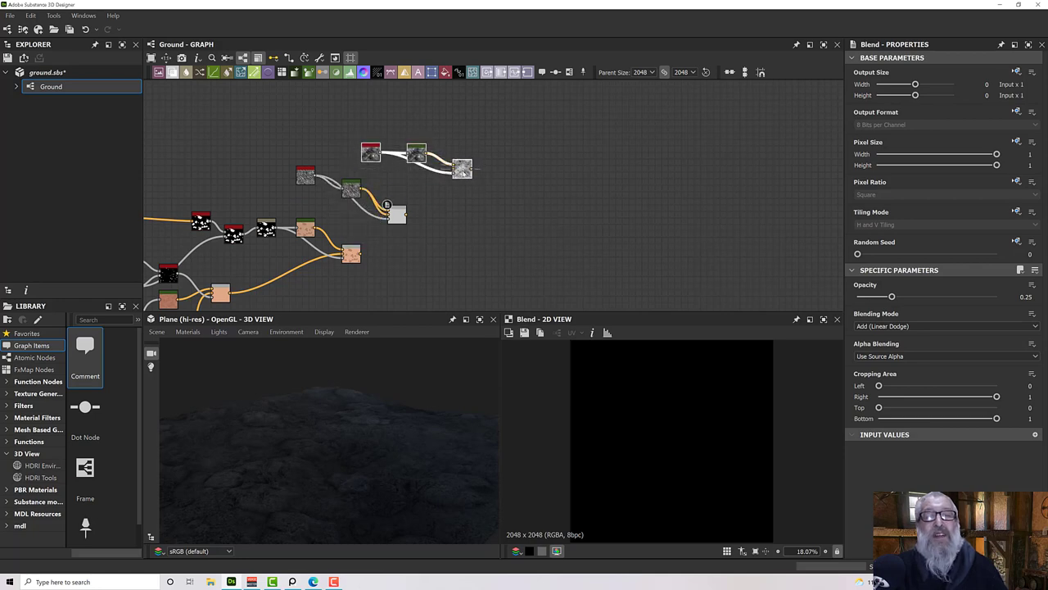
{"action": "left_click_drag", "start_coordinate": [462, 168], "coordinate": [475, 254]}
{"action": "left_click_drag", "start_coordinate": [284, 169], "coordinate": [475, 161]}
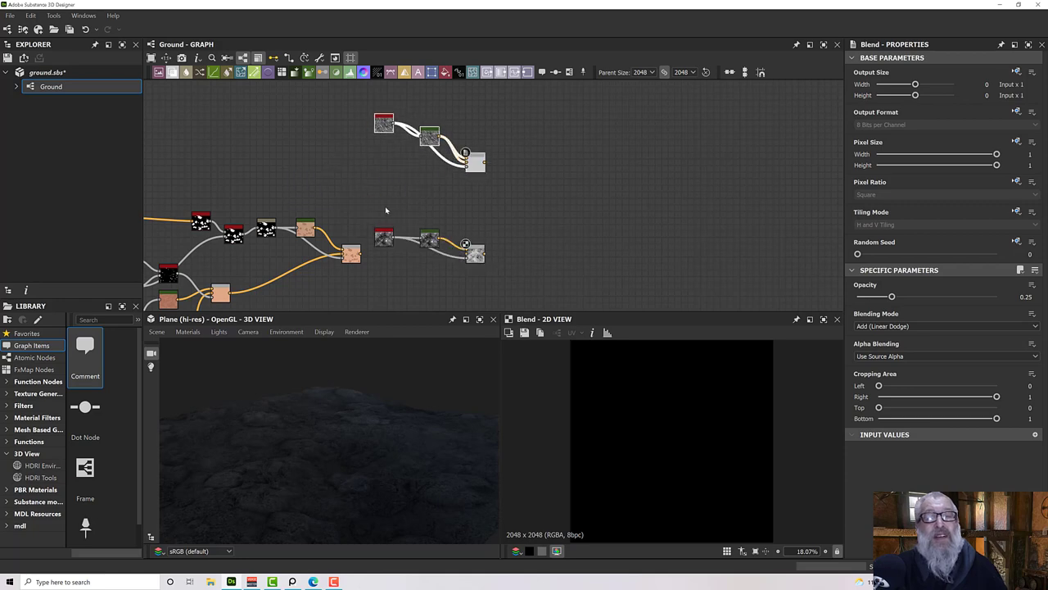
{"action": "mouse_move", "coordinate": [385, 206]}
{"action": "left_mouse_down"}
{"action": "mouse_move", "coordinate": [486, 260]}
{"action": "mouse_move", "coordinate": [396, 202]}
{"action": "left_mouse_up"}
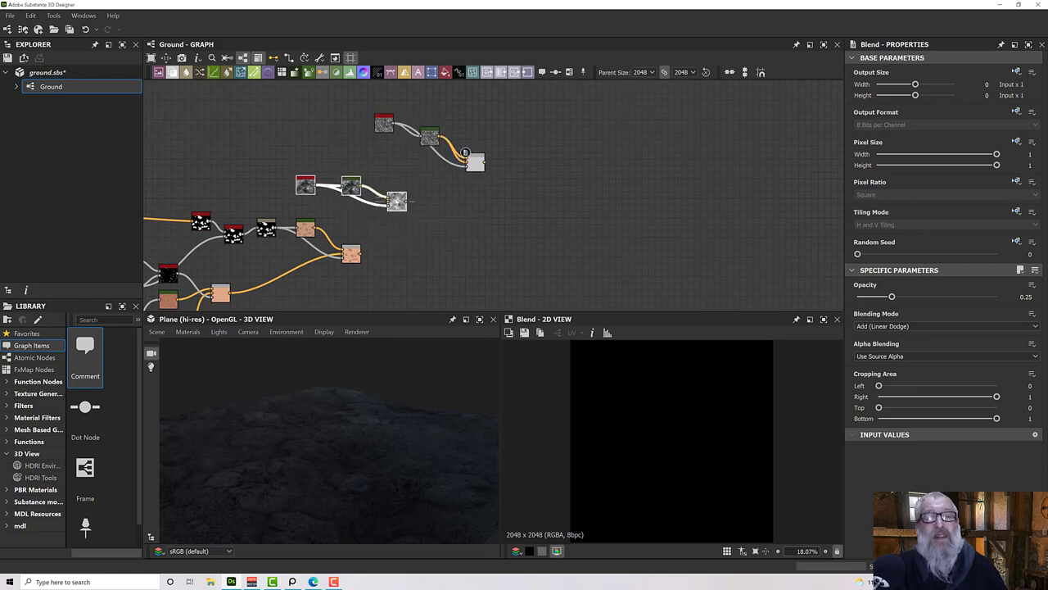
Step: Rewire the base color chain through the BnW Spots Blend and the Directional Noise Blend into the output, and inspect the ground in 3D
{"action": "left_click_drag", "start_coordinate": [363, 254], "coordinate": [465, 166]}
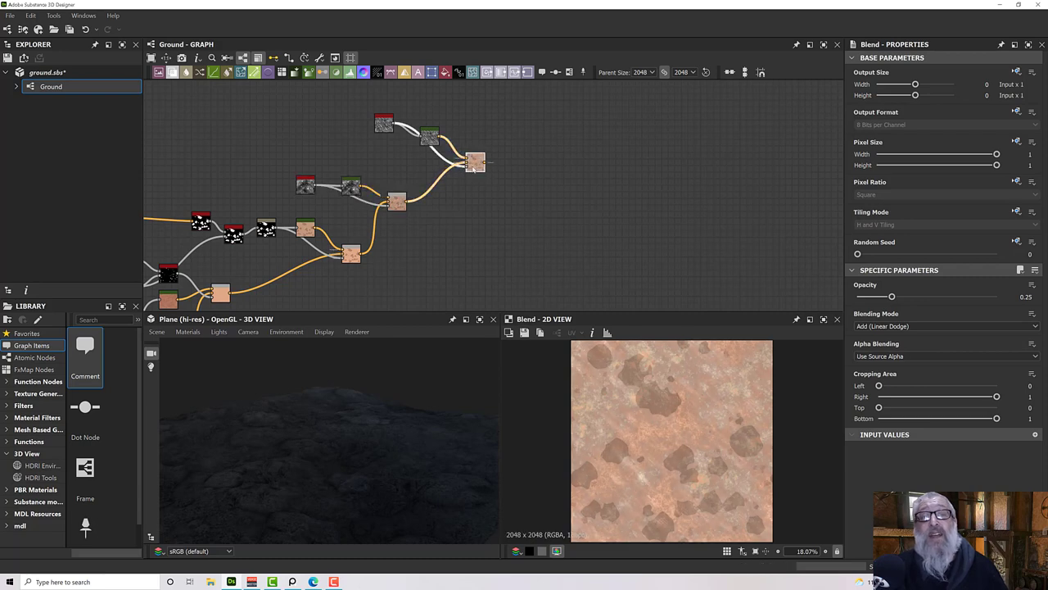
{"action": "scroll", "coordinate": [497, 211], "scroll_direction": "down", "scroll_amount": 2}
{"action": "middle_click_drag", "start_coordinate": [497, 211], "coordinate": [359, 198]}
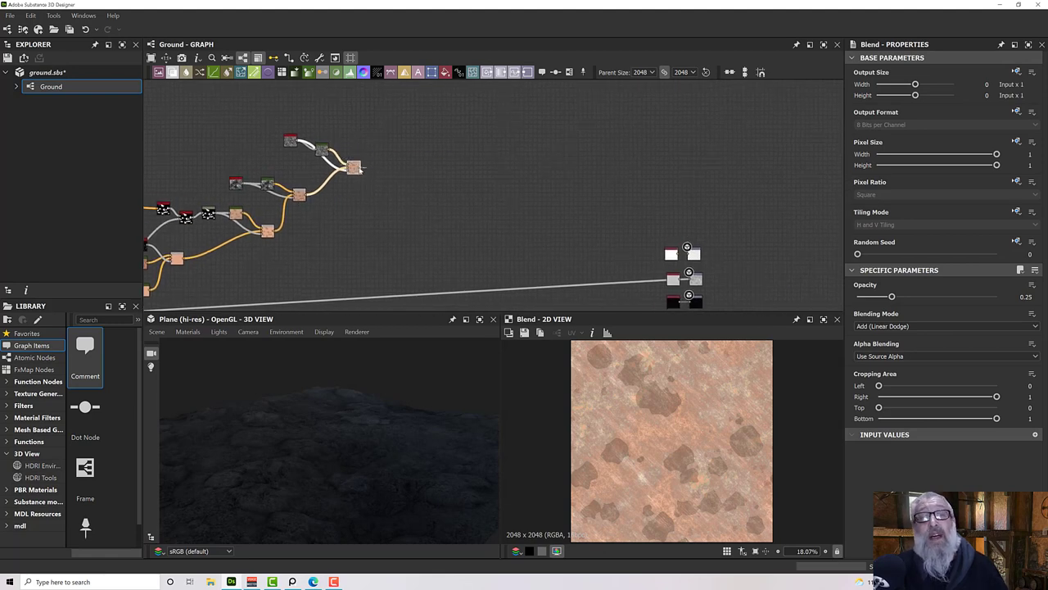
{"action": "left_click_drag", "start_coordinate": [358, 168], "coordinate": [668, 252]}
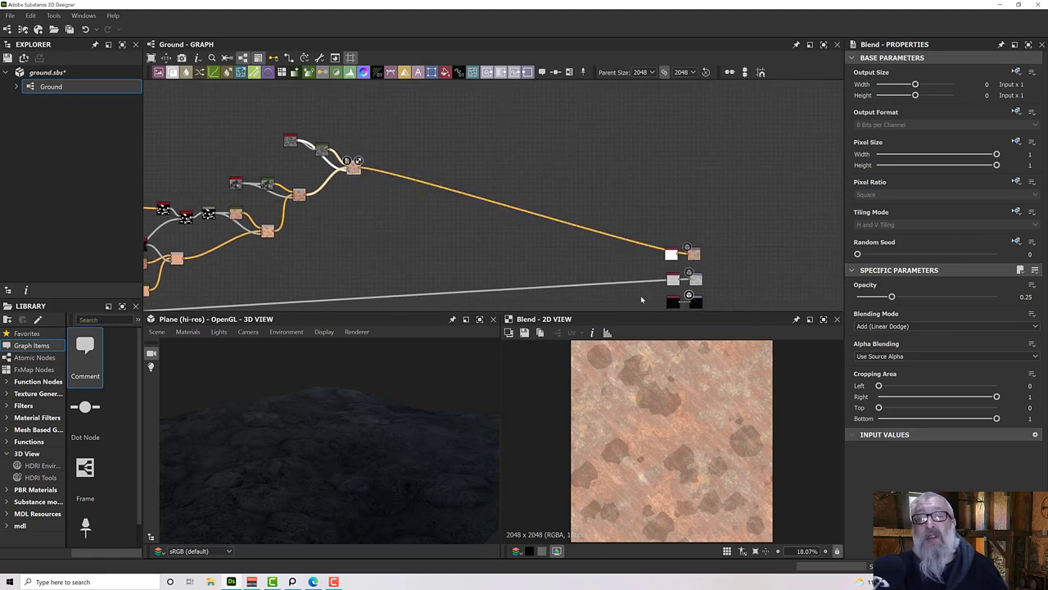
{"action": "left_click_drag", "start_coordinate": [348, 448], "coordinate": [373, 497]}
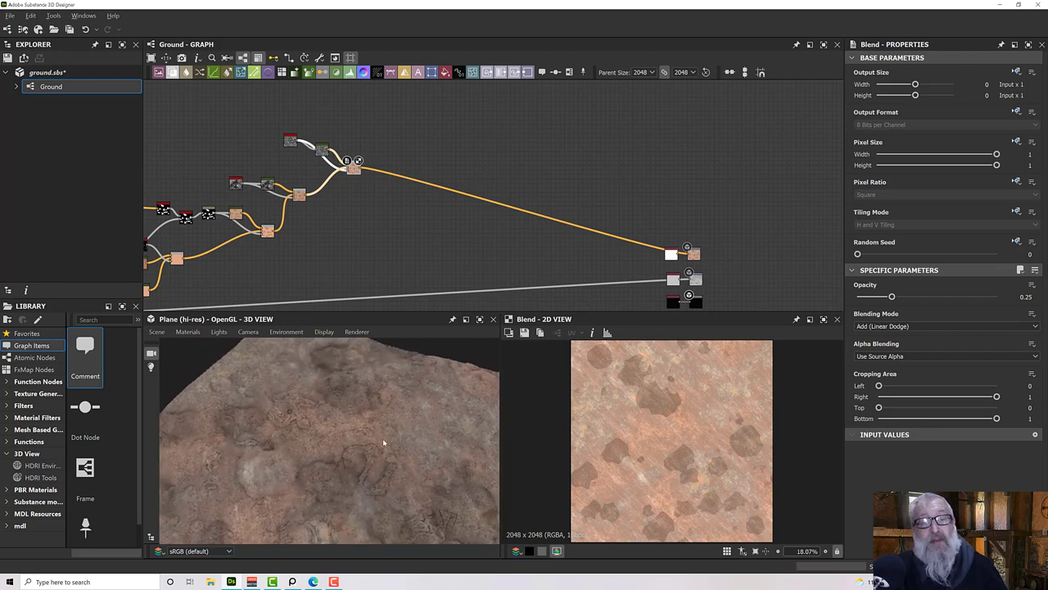
{"action": "left_click_drag", "start_coordinate": [382, 438], "coordinate": [315, 438]}
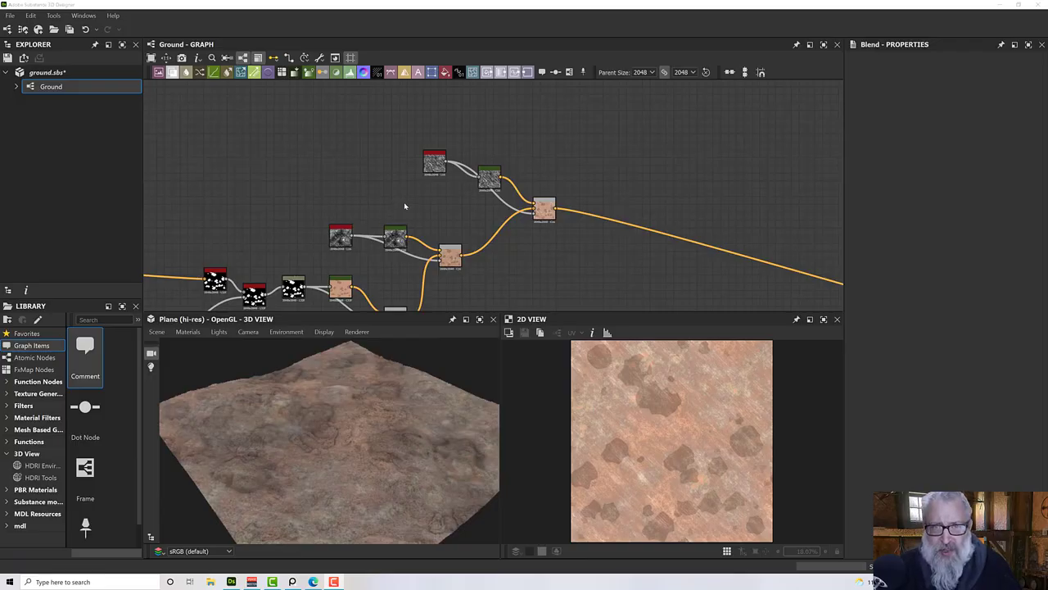
Step: Add a Fur 1 node above the Directional Noise group with scale 8 and disorder 0.24, and inspect its pattern up close
{"action": "middle_click_drag", "start_coordinate": [414, 207], "coordinate": [283, 250]}
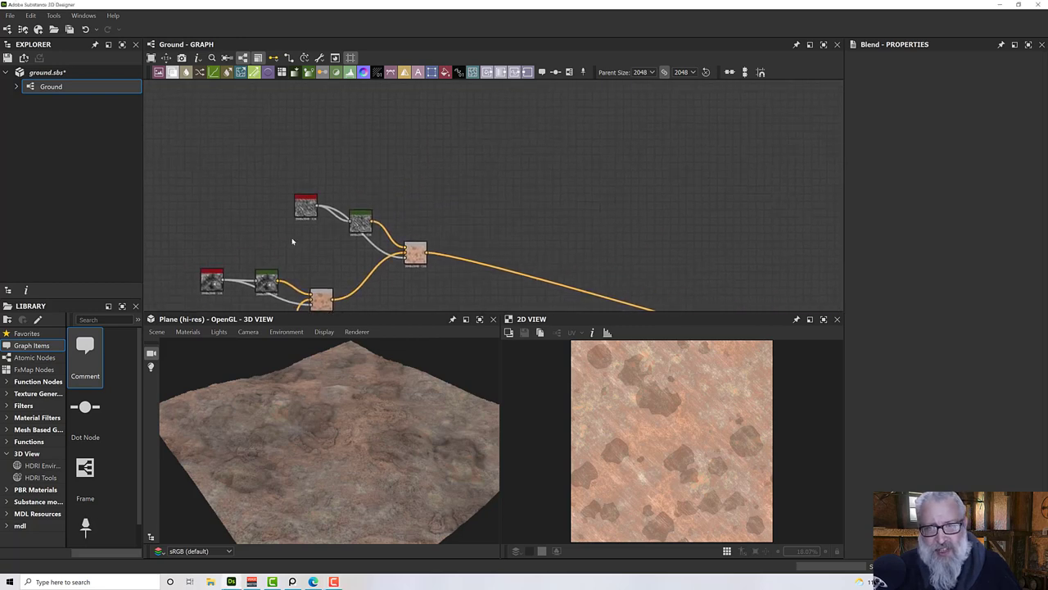
{"action": "key", "text": "space"}
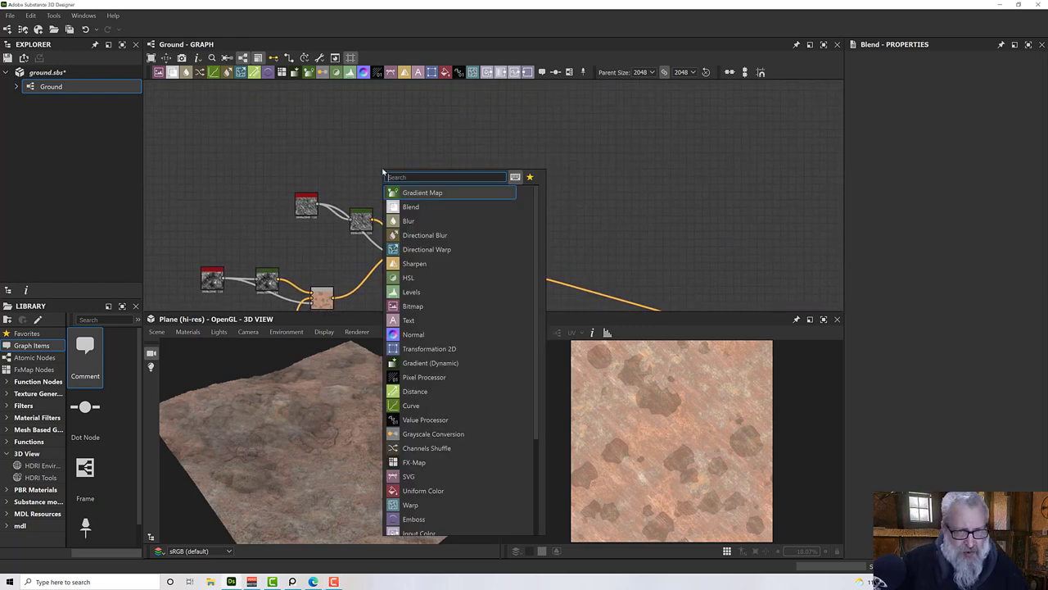
{"action": "type", "text": "fur"}
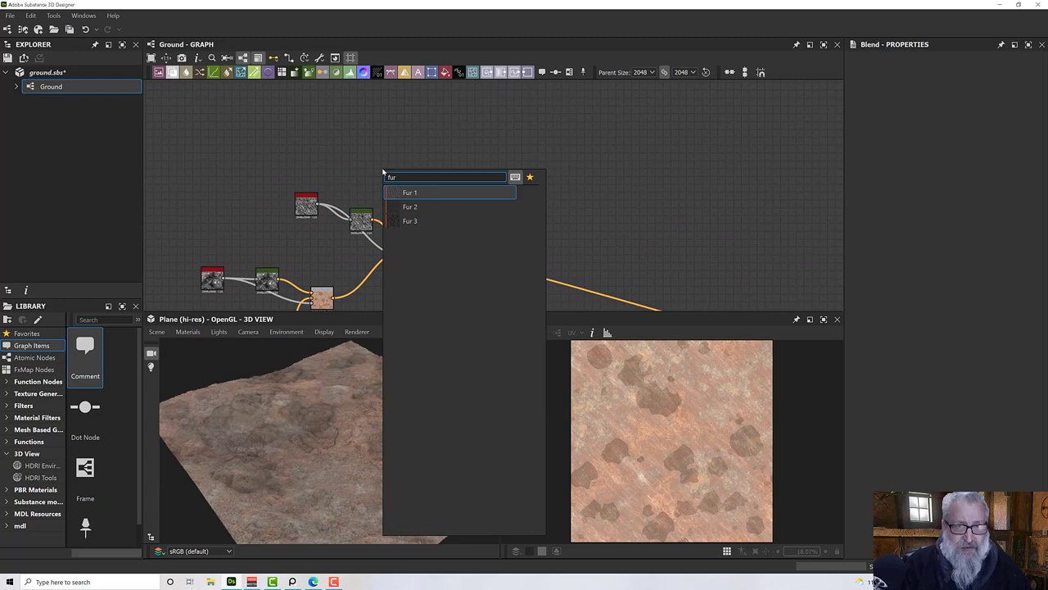
{"action": "left_click", "coordinate": [404, 197]}
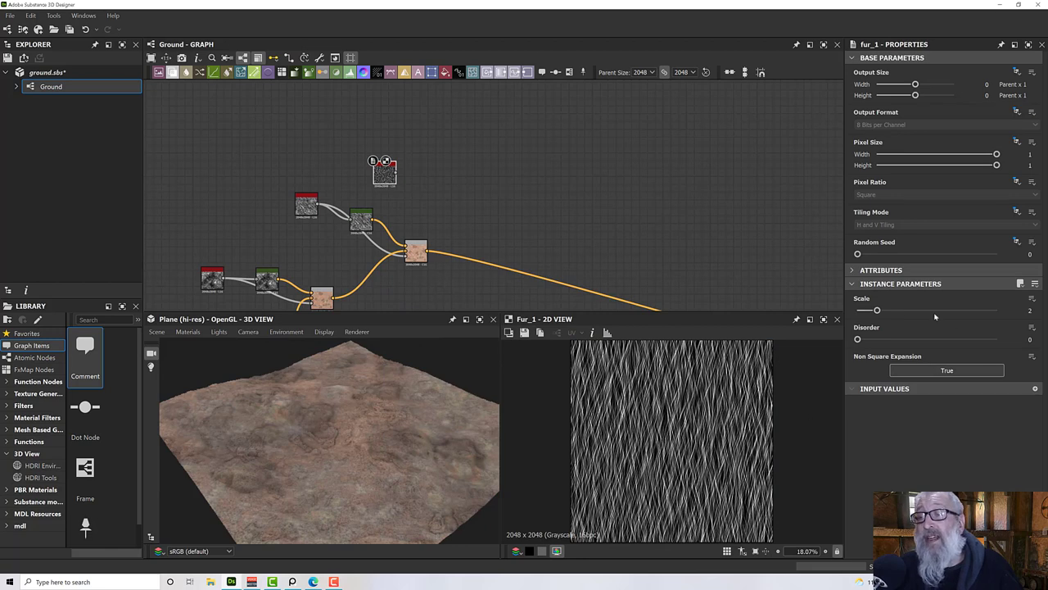
{"action": "left_click_drag", "start_coordinate": [877, 309], "coordinate": [1013, 307]}
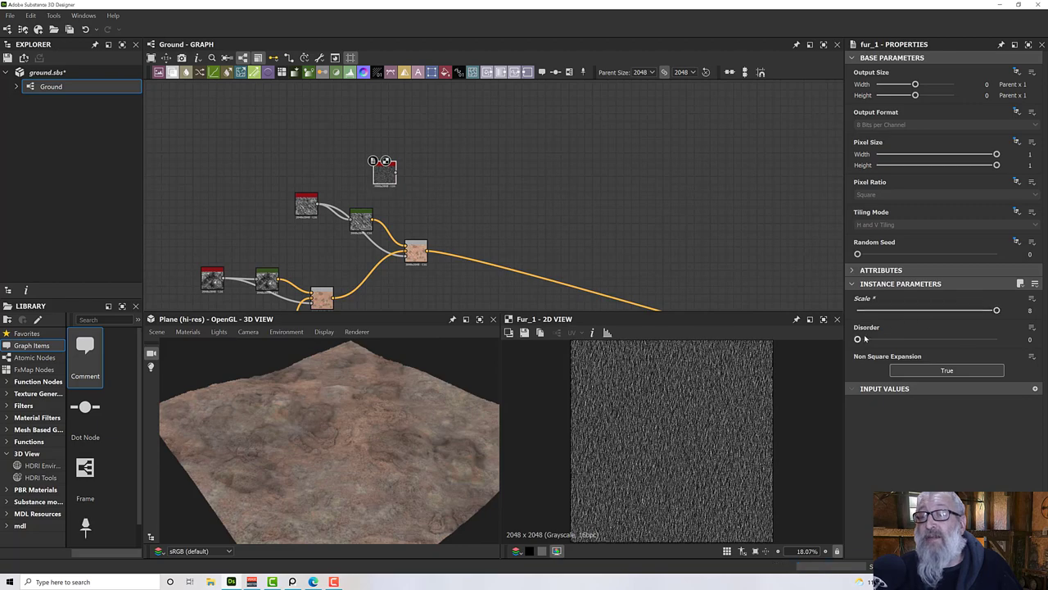
{"action": "left_click_drag", "start_coordinate": [857, 341], "coordinate": [891, 340]}
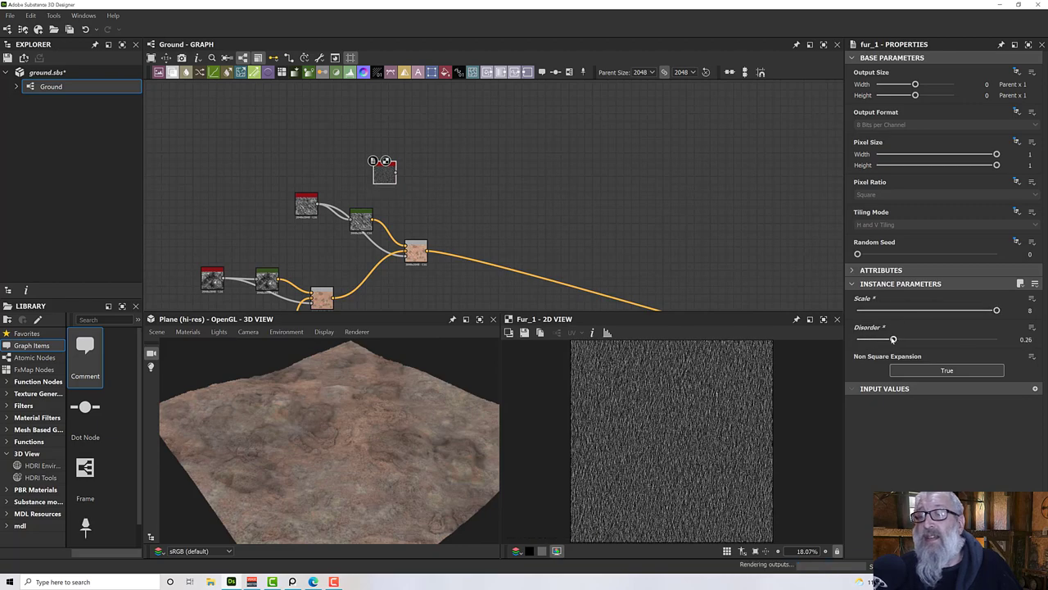
{"action": "scroll", "coordinate": [692, 420], "scroll_direction": "up", "scroll_amount": 10}
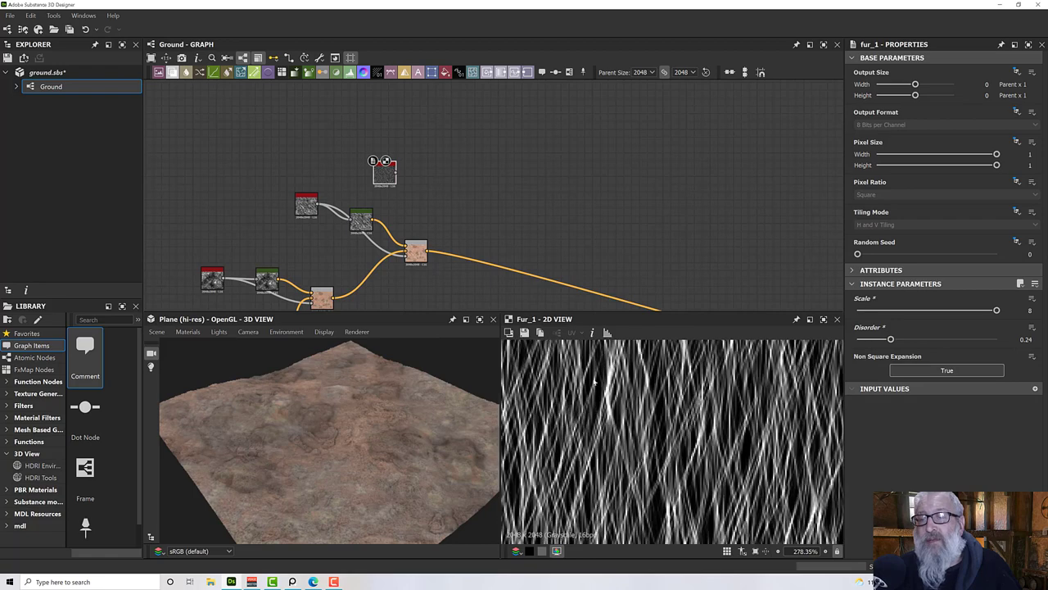
{"action": "scroll", "coordinate": [629, 434], "scroll_direction": "down", "scroll_amount": 4}
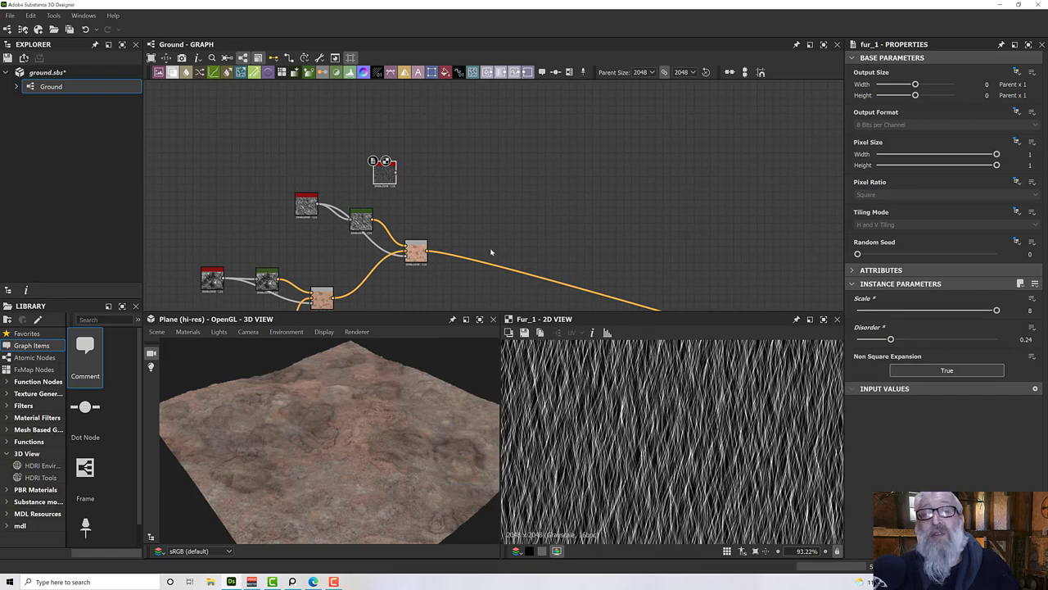
Step: Add a Grunge Map 004 node and place it directly above the Fur 1 node
{"action": "scroll", "coordinate": [468, 222], "scroll_direction": "down", "scroll_amount": 2}
{"action": "middle_click_drag", "start_coordinate": [468, 222], "coordinate": [549, 257]}
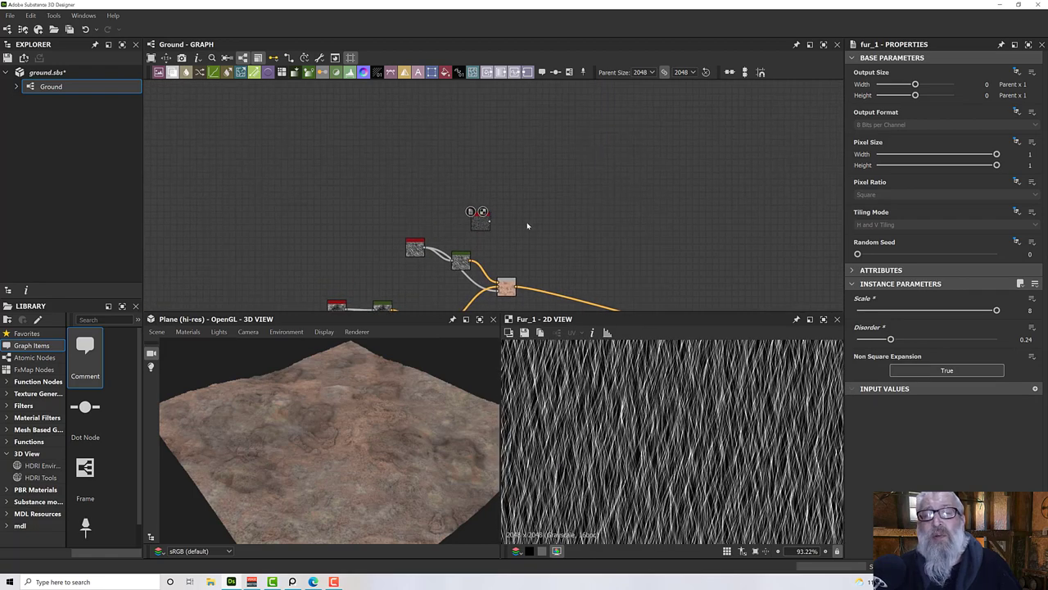
{"action": "key", "text": "space"}
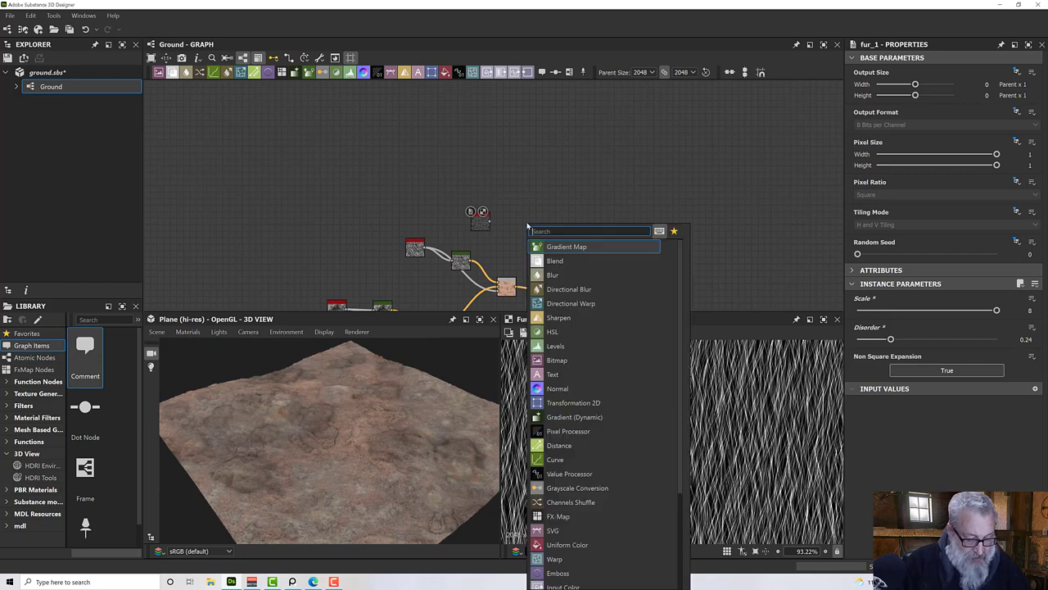
{"action": "type", "text": "gr"}
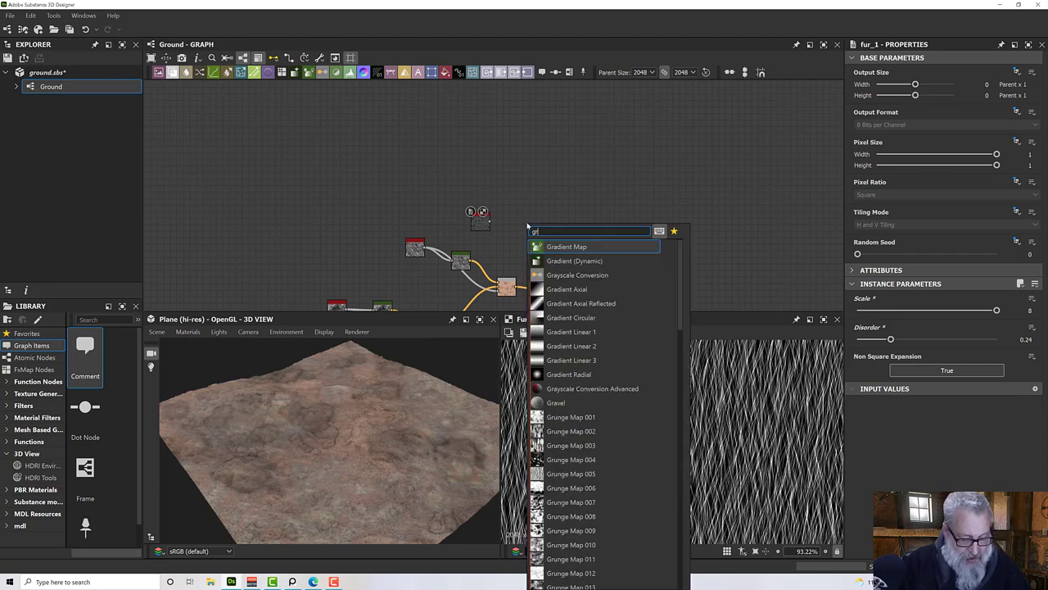
{"action": "type", "text": "un"}
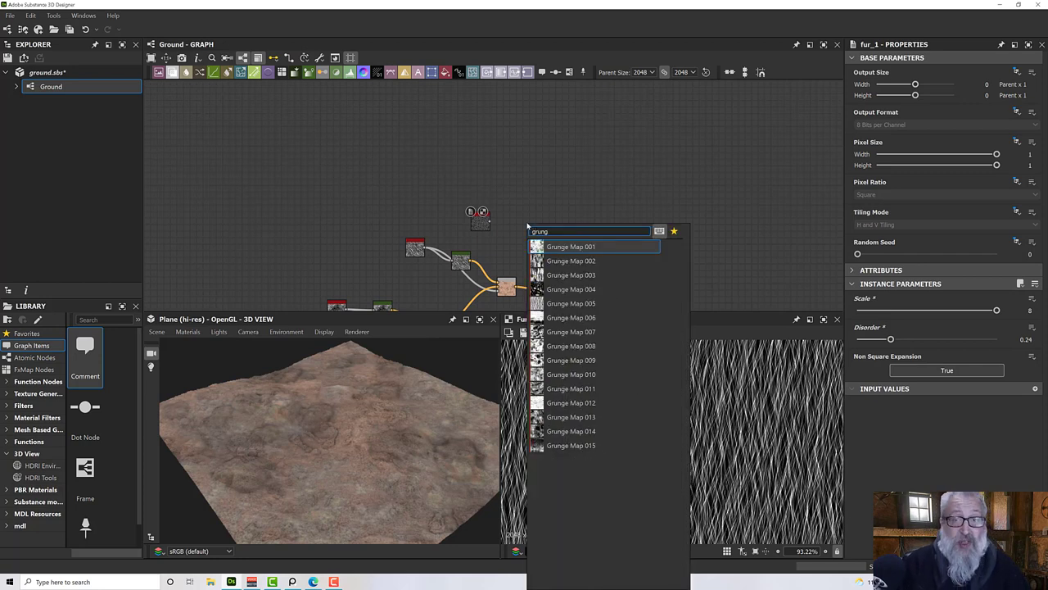
{"action": "type", "text": "g"}
{"action": "left_click", "coordinate": [571, 290]}
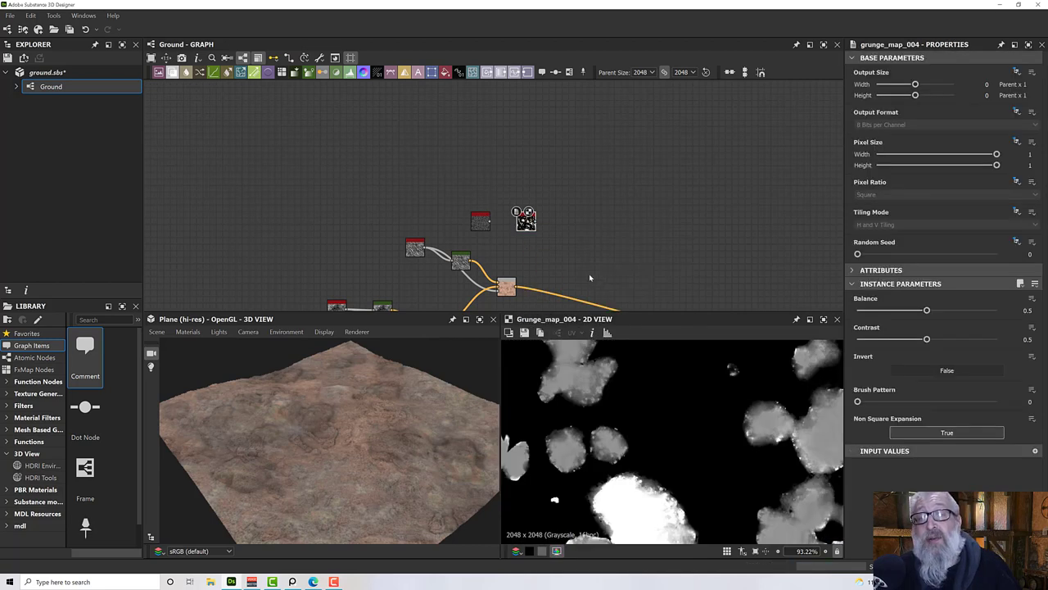
{"action": "scroll", "coordinate": [559, 284], "scroll_direction": "up", "scroll_amount": 1}
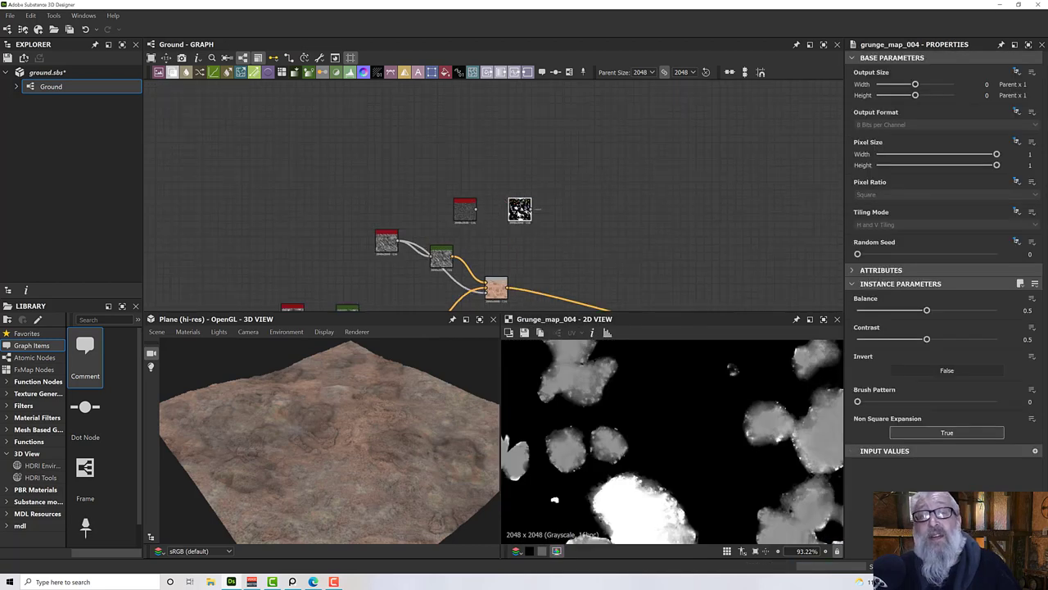
{"action": "left_click_drag", "start_coordinate": [519, 207], "coordinate": [466, 169]}
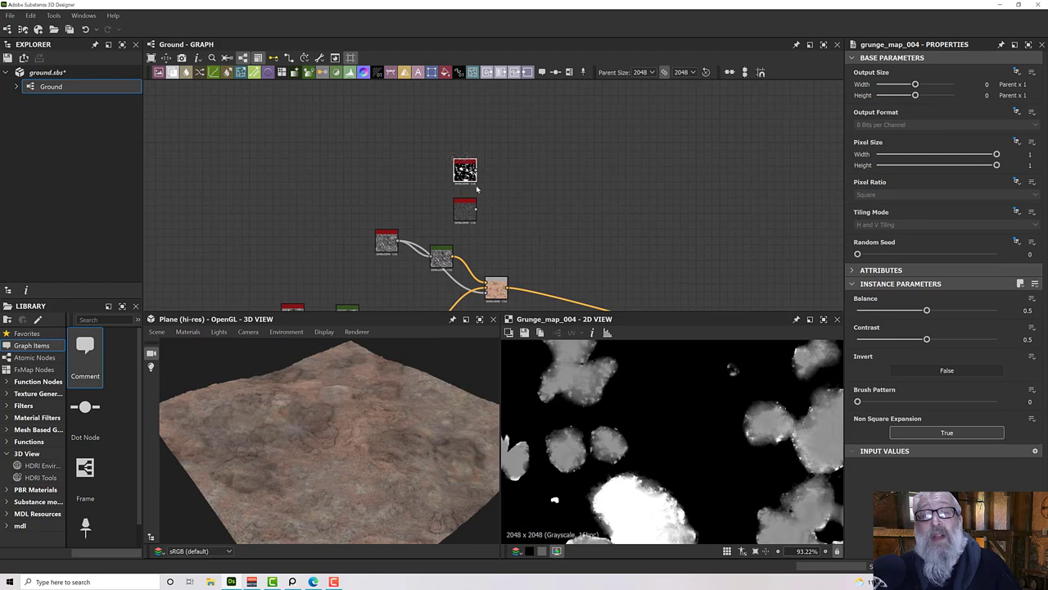
Step: Add a Blend node and place it beside the Grunge Map 004 and Fur 1 nodes
{"action": "scroll", "coordinate": [502, 195], "scroll_direction": "up", "scroll_amount": 3}
{"action": "key", "text": "space"}
{"action": "type", "text": "blend"}
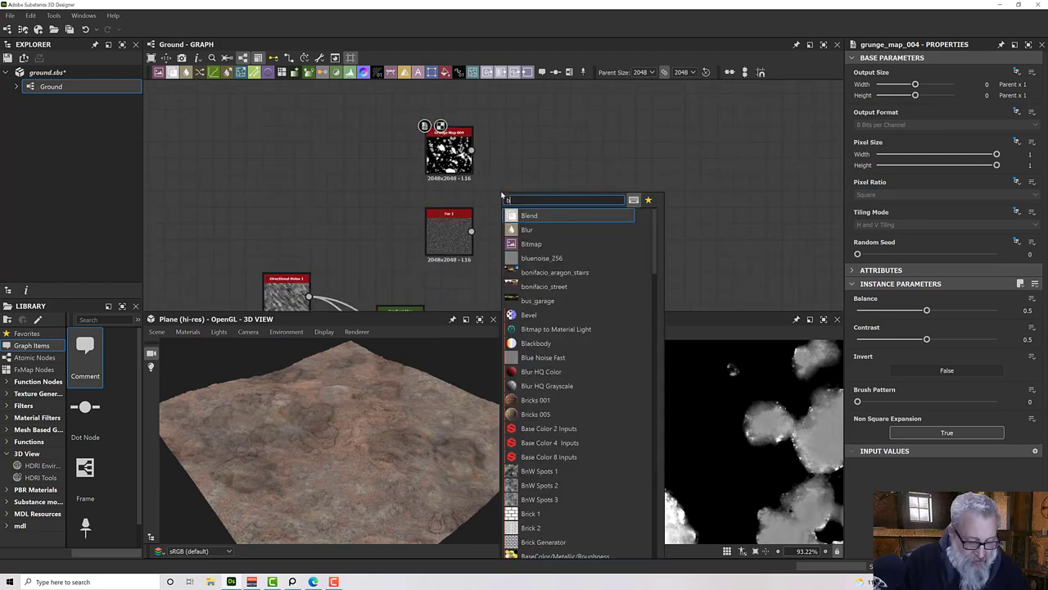
{"action": "left_click", "coordinate": [546, 216]}
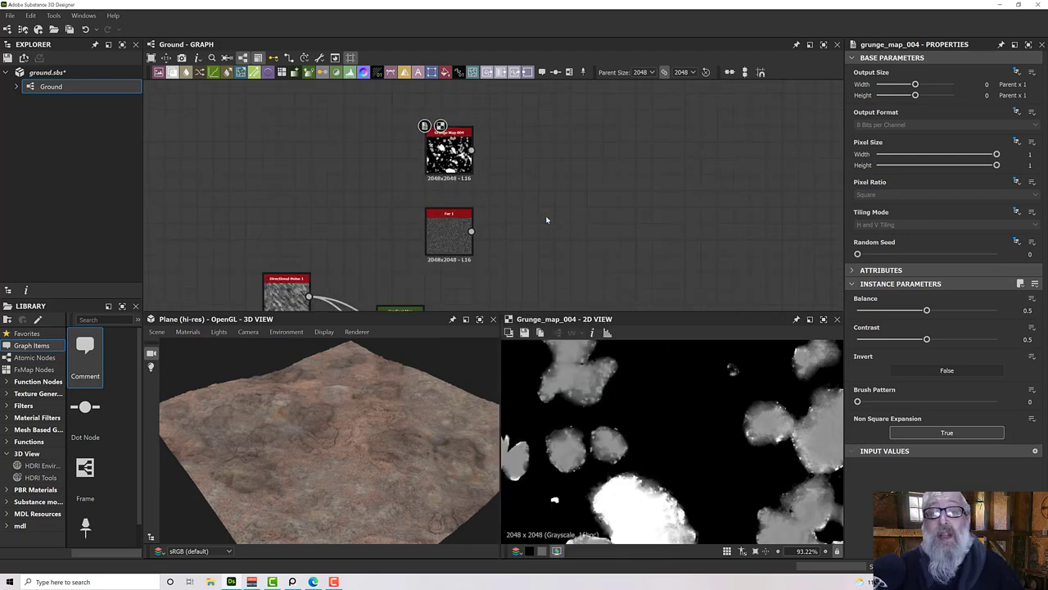
{"action": "left_click_drag", "start_coordinate": [495, 197], "coordinate": [586, 199]}
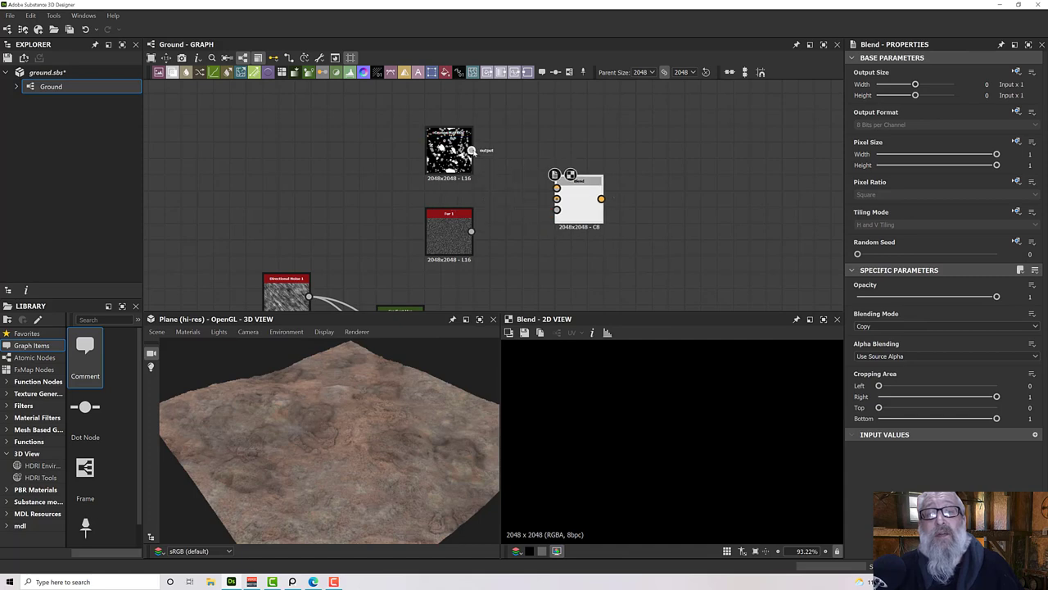
Step: Connect Grunge Map 004 to the Blend's opacity and Fur 1 to its background, and move the Grunge Map 004 node farther from the Blend
{"action": "left_click_drag", "start_coordinate": [472, 150], "coordinate": [557, 209]}
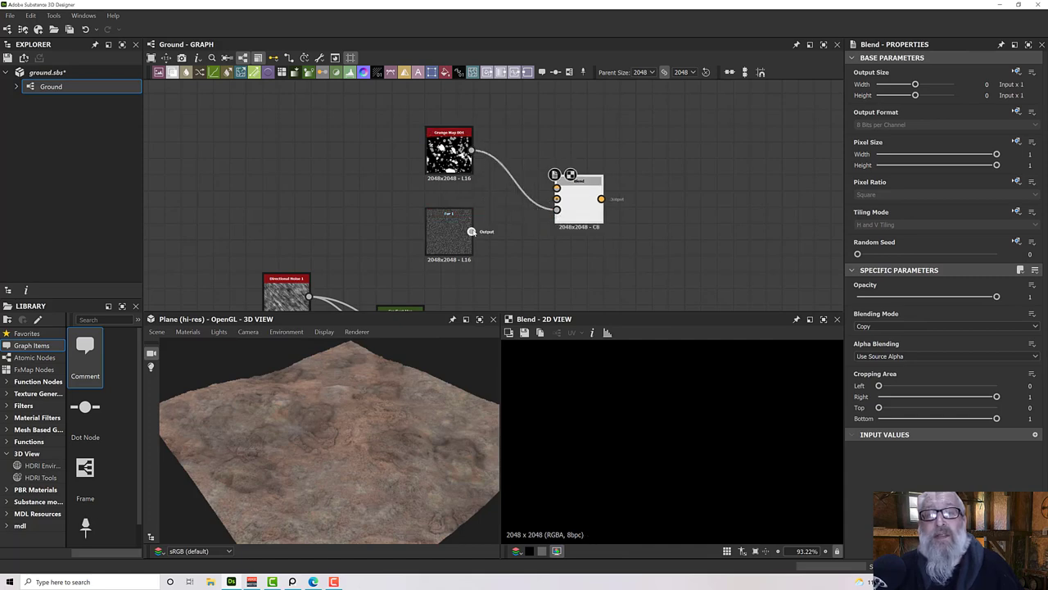
{"action": "left_click_drag", "start_coordinate": [471, 231], "coordinate": [560, 198]}
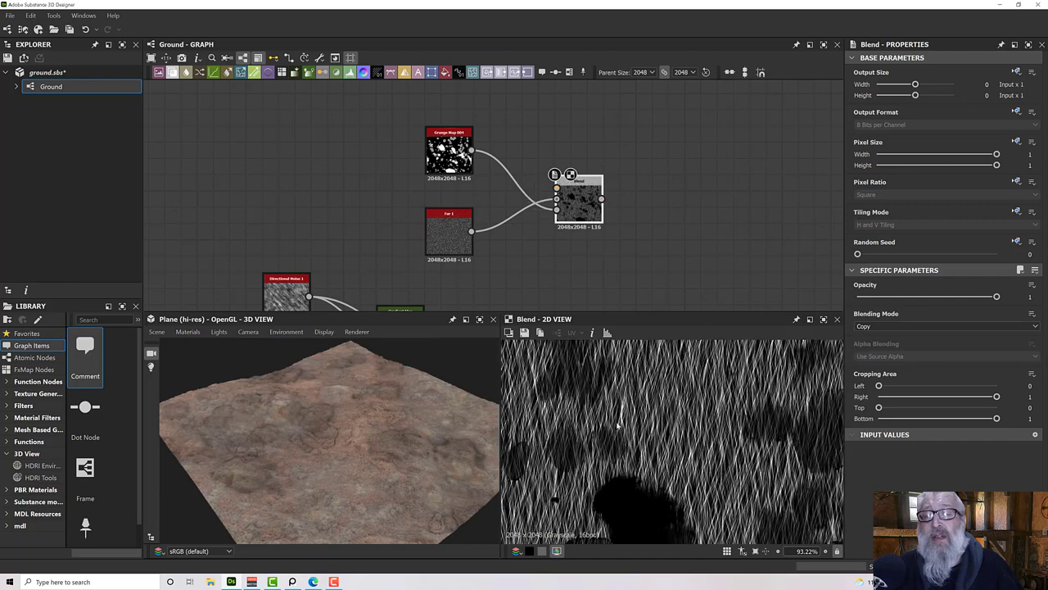
{"action": "scroll", "coordinate": [617, 426], "scroll_direction": "down", "scroll_amount": 2}
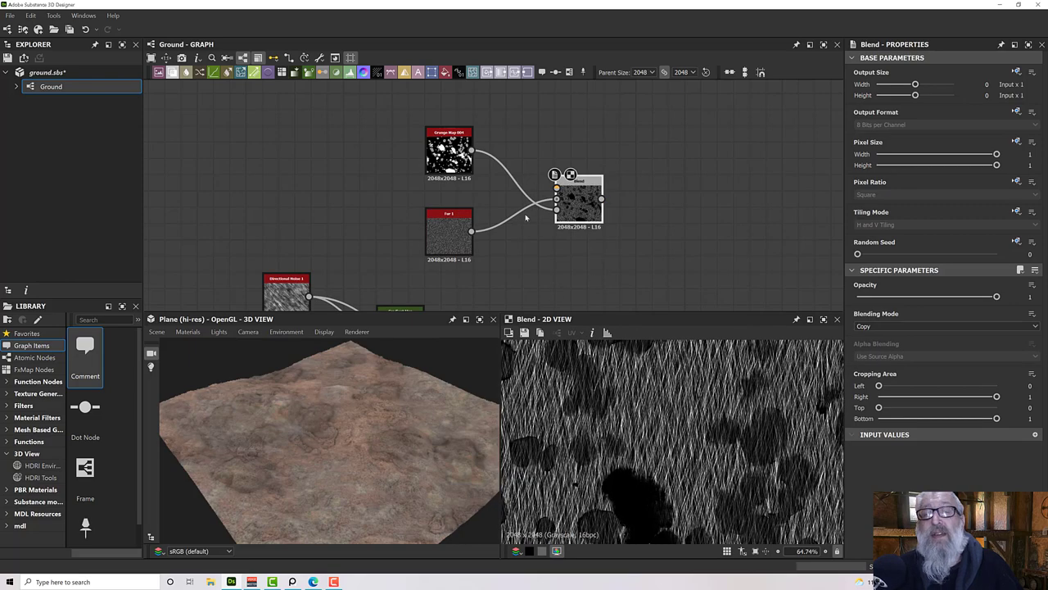
{"action": "left_click_drag", "start_coordinate": [459, 152], "coordinate": [394, 152]}
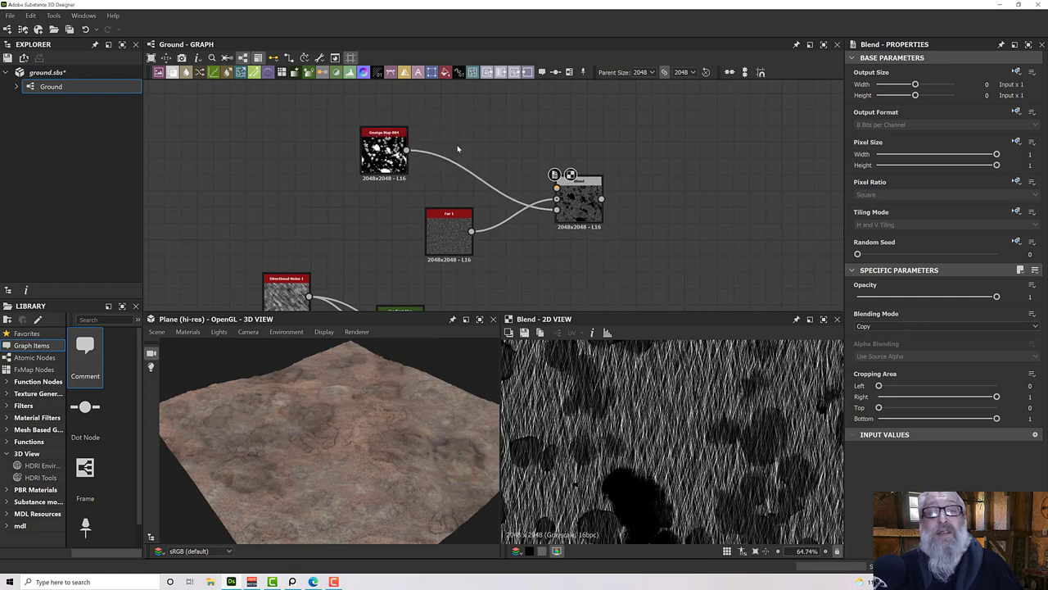
Step: Try routing Grunge Map 004 through a Gradient Map into the Blend's foreground, and delete the Gradient Map
{"action": "key", "text": "space"}
{"action": "type", "text": "grad"}
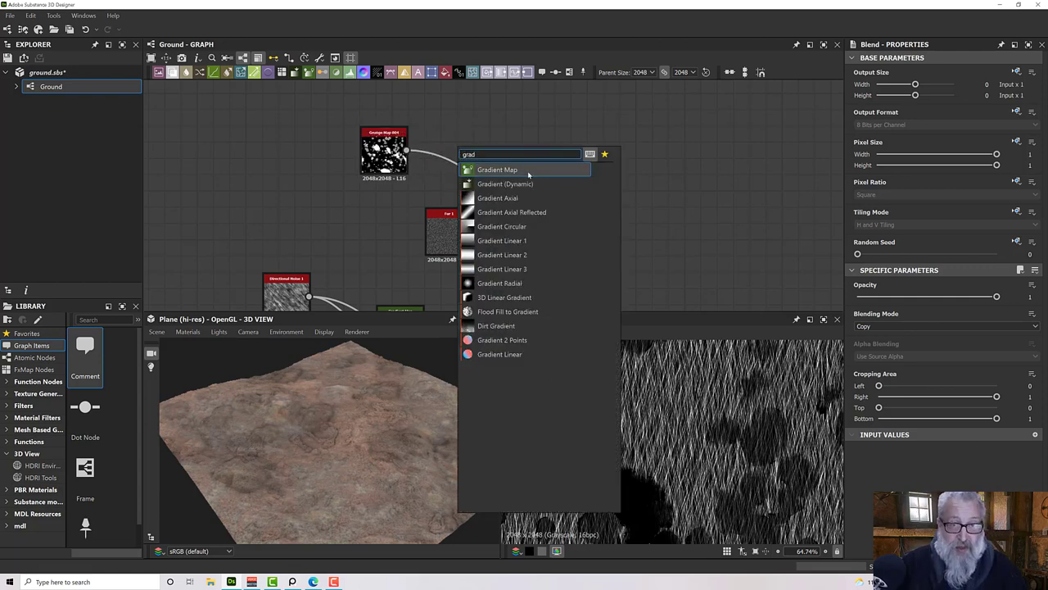
{"action": "left_click", "coordinate": [528, 172]}
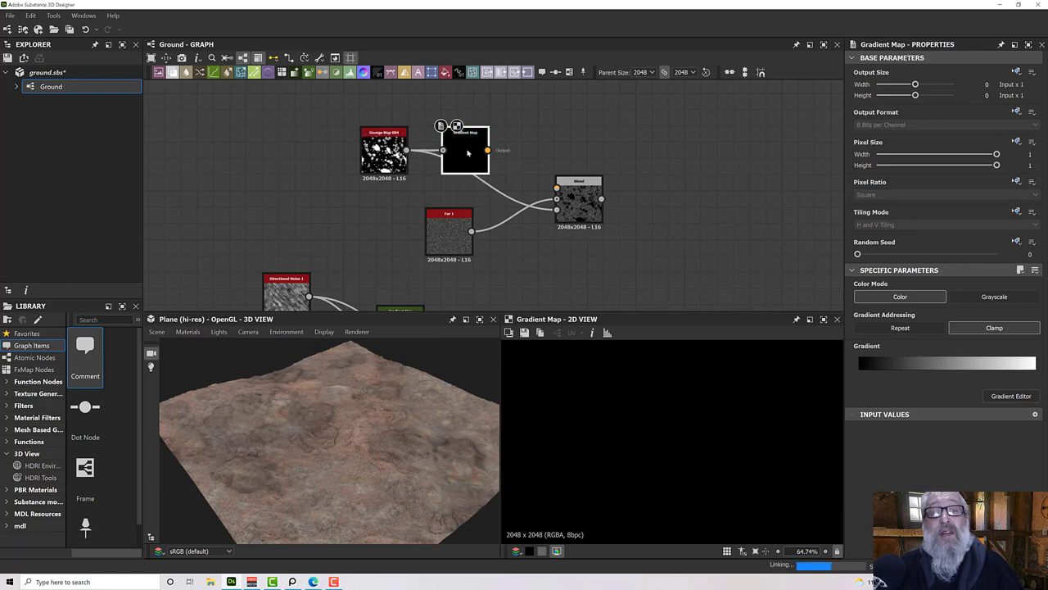
{"action": "left_click_drag", "start_coordinate": [487, 151], "coordinate": [598, 217]}
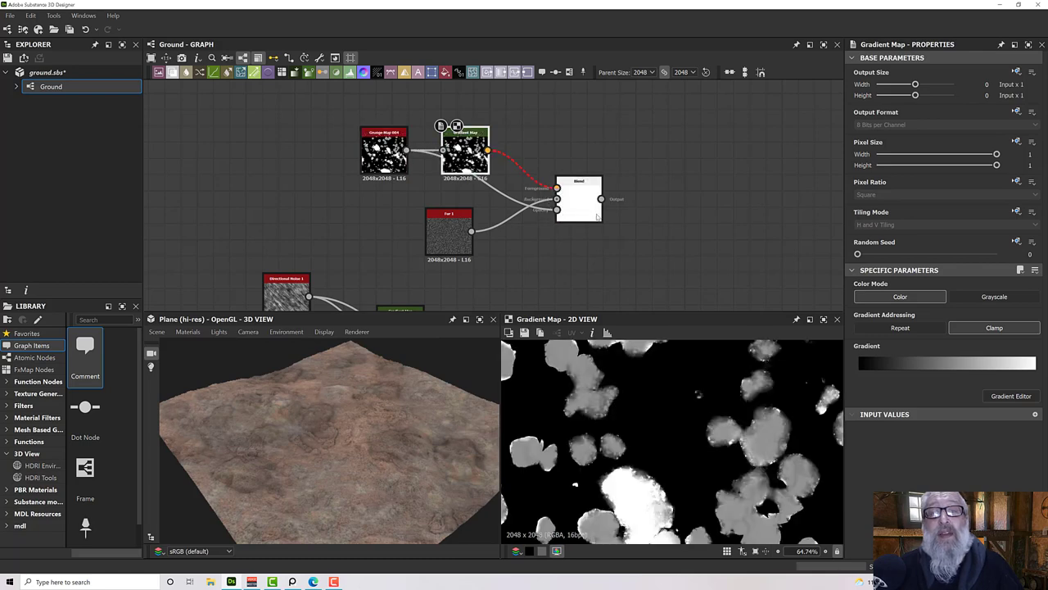
{"action": "left_click", "coordinate": [586, 196]}
{"action": "scroll", "coordinate": [573, 190], "scroll_direction": "up", "scroll_amount": 2}
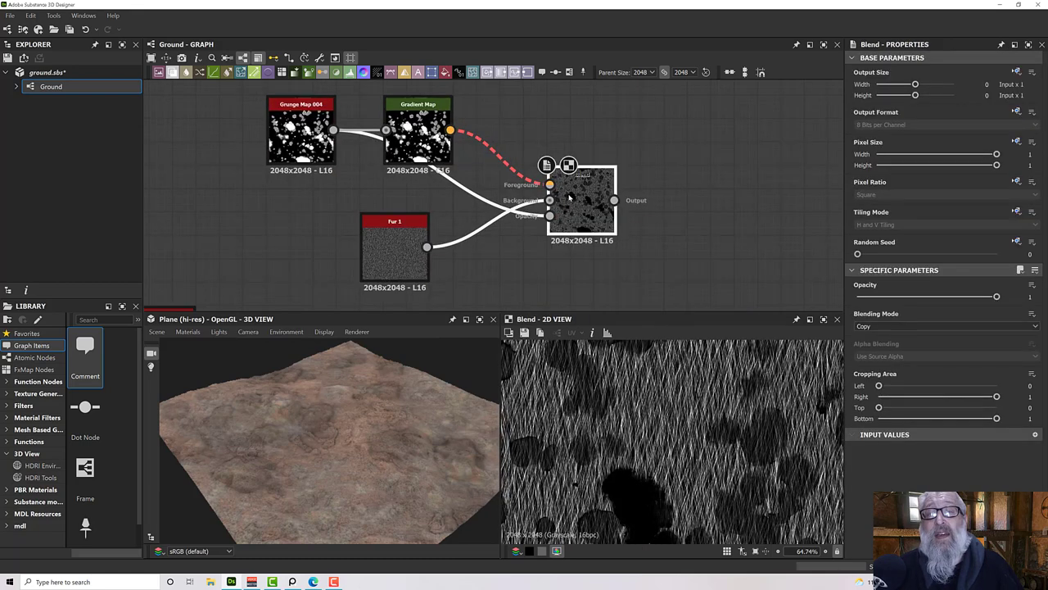
{"action": "left_click", "coordinate": [422, 122]}
{"action": "key", "text": "Delete"}
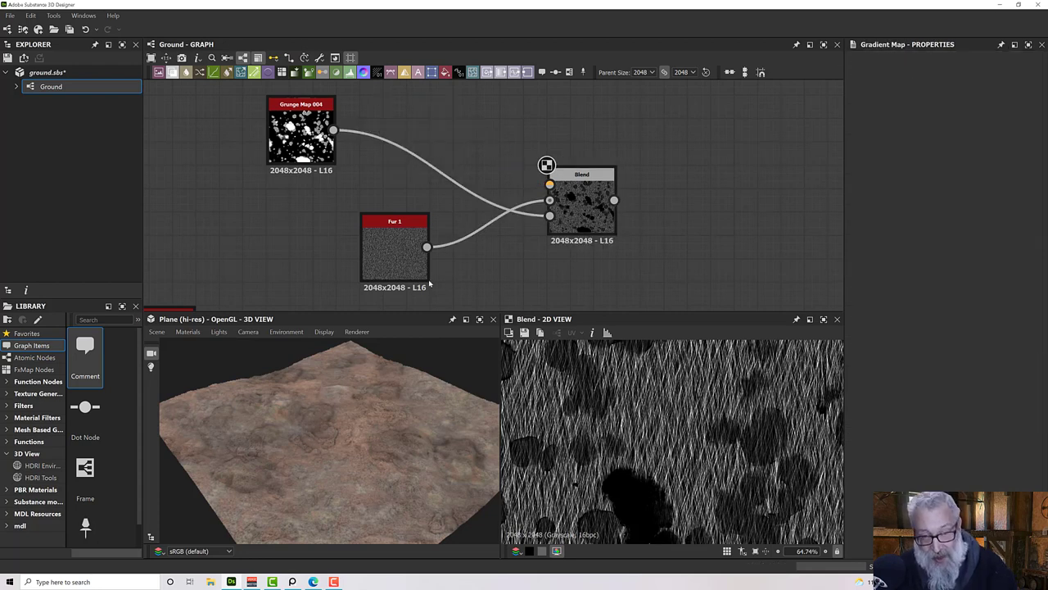
Step: Try Grunge Map 004 directly as the Blend's foreground input and view the blended result
{"action": "left_click_drag", "start_coordinate": [332, 129], "coordinate": [549, 184]}
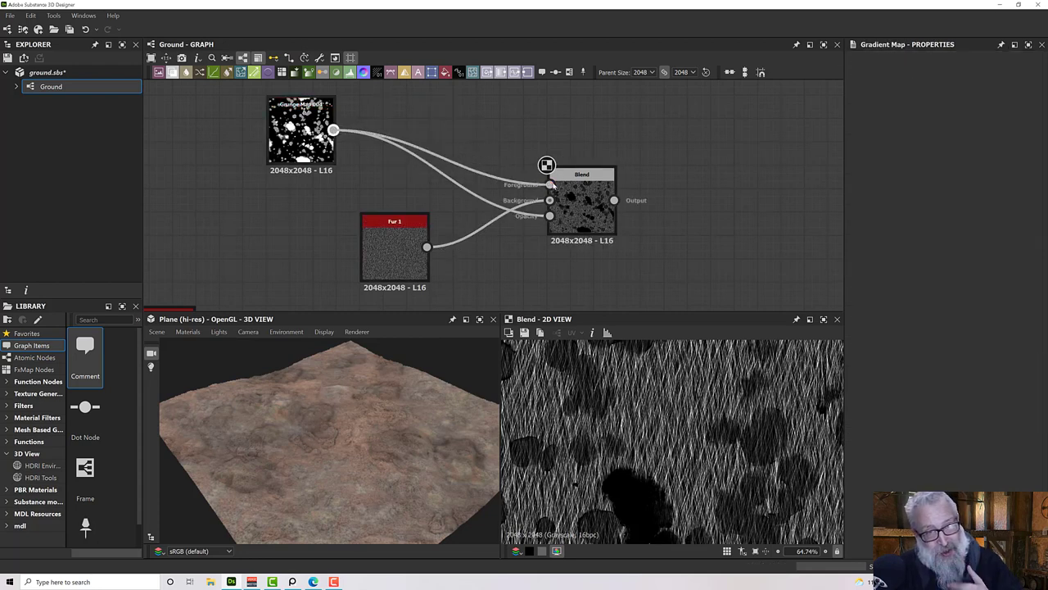
{"action": "left_click", "coordinate": [583, 176]}
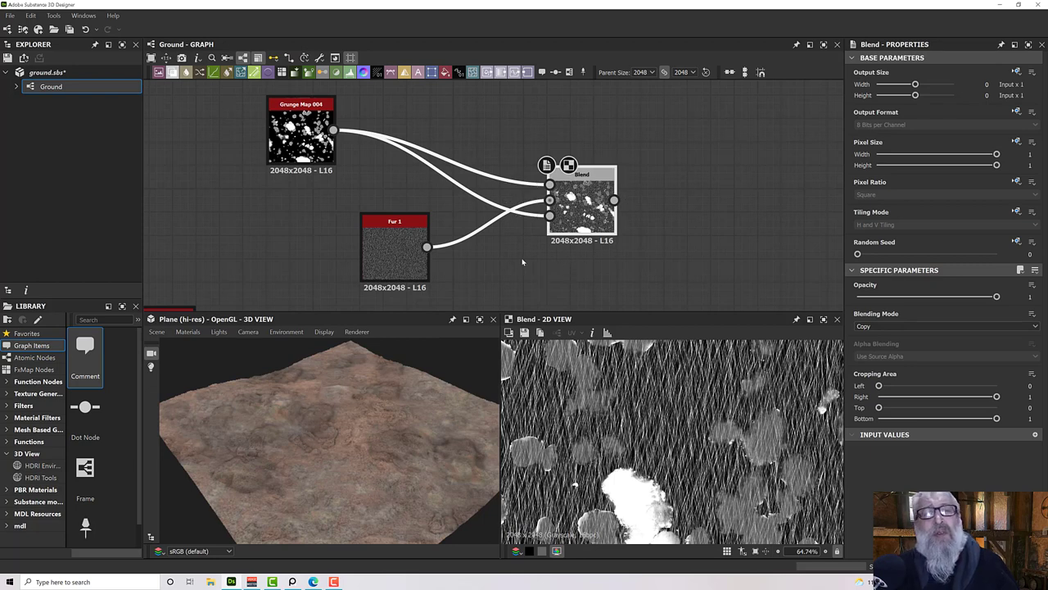
{"action": "middle_click_drag", "start_coordinate": [522, 262], "coordinate": [568, 277]}
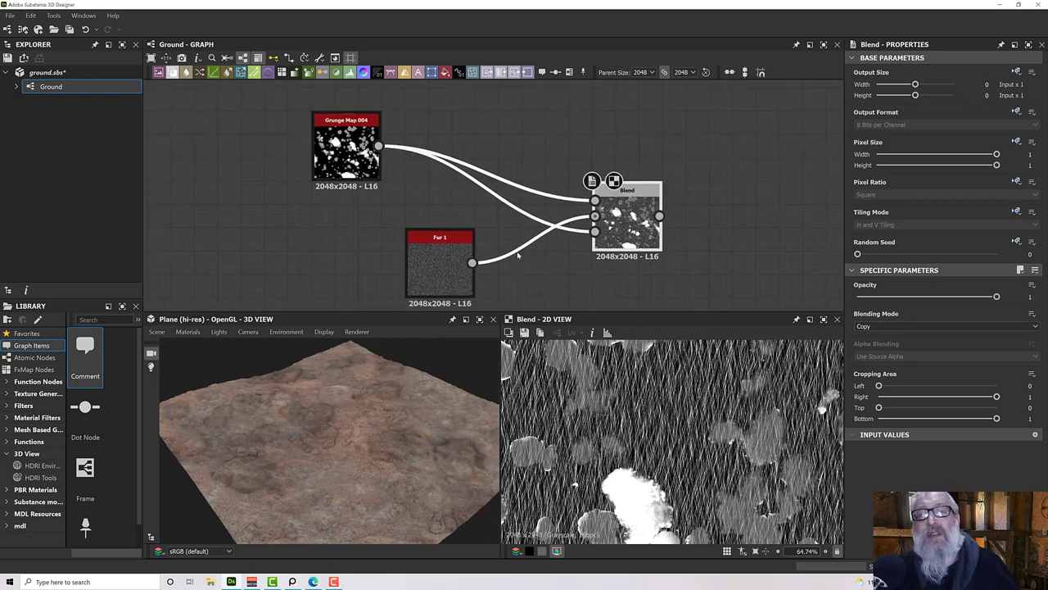
Step: Swap the Blend's inputs so Fur 1 feeds the foreground and Grunge Map 004 feeds the background, and inspect the whole pattern
{"action": "left_click_drag", "start_coordinate": [472, 262], "coordinate": [595, 200]}
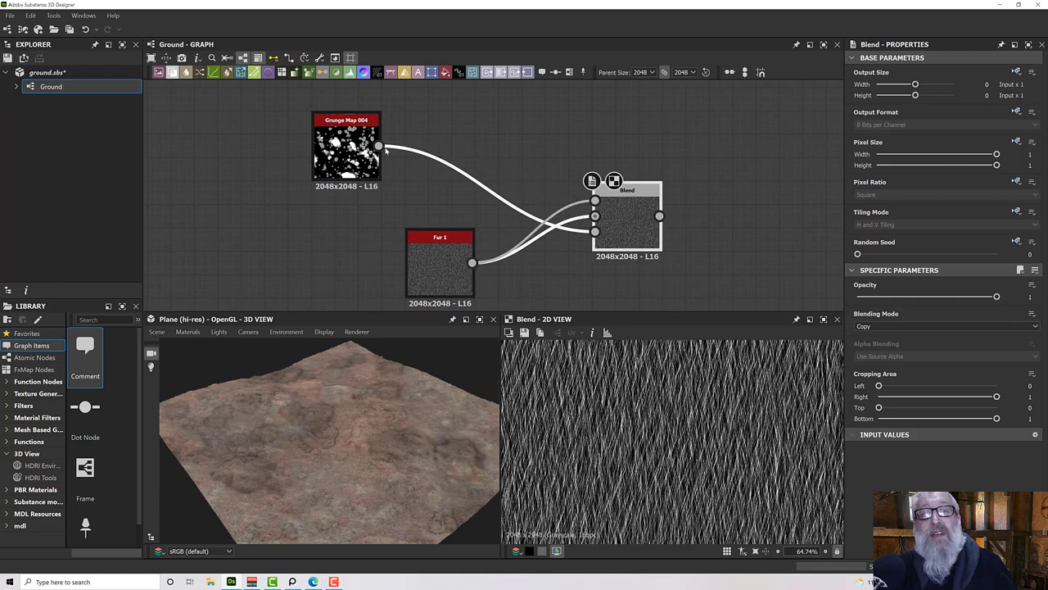
{"action": "left_click_drag", "start_coordinate": [382, 146], "coordinate": [595, 231]}
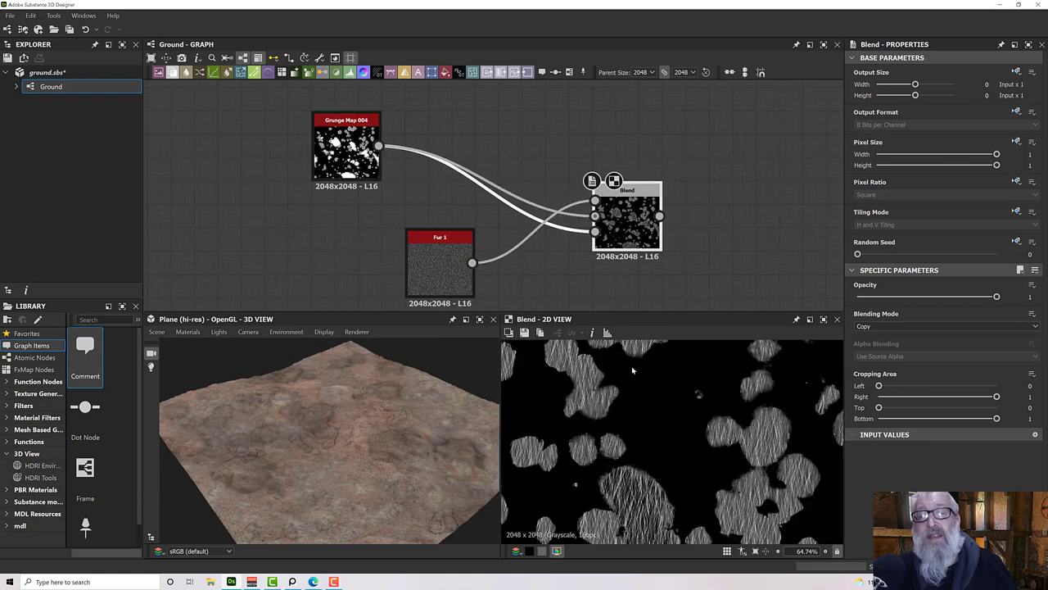
{"action": "scroll", "coordinate": [633, 371], "scroll_direction": "down", "scroll_amount": 8}
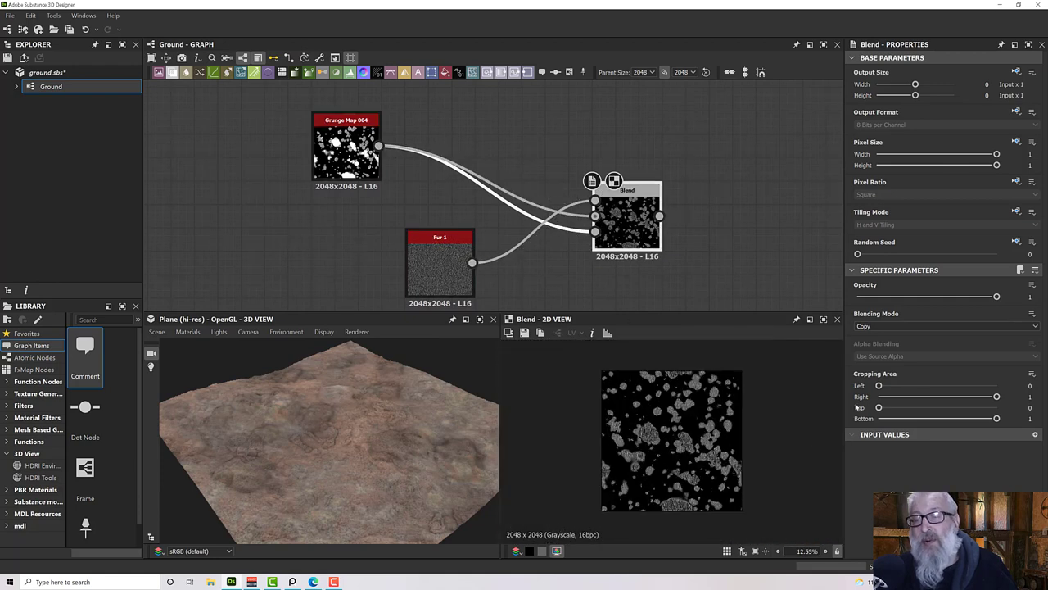
Step: Set Grunge Map 004's balance to 0.29 and contrast to 0.58, and inspect the resulting fur patches in the Blend
{"action": "left_click", "coordinate": [347, 152]}
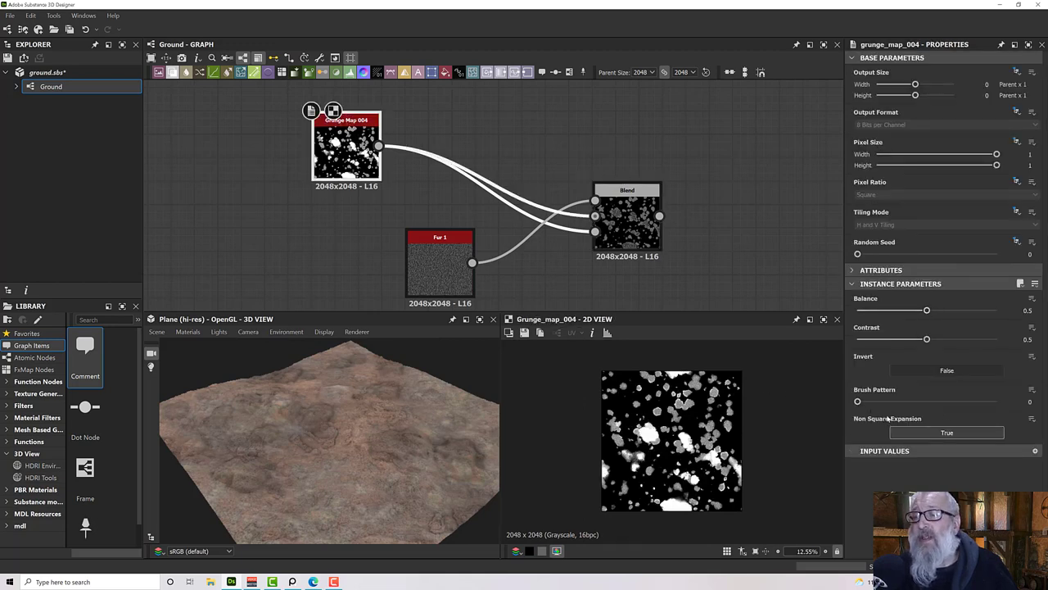
{"action": "left_click_drag", "start_coordinate": [926, 310], "coordinate": [900, 339]}
{"action": "left_click_drag", "start_coordinate": [888, 338], "coordinate": [939, 339]}
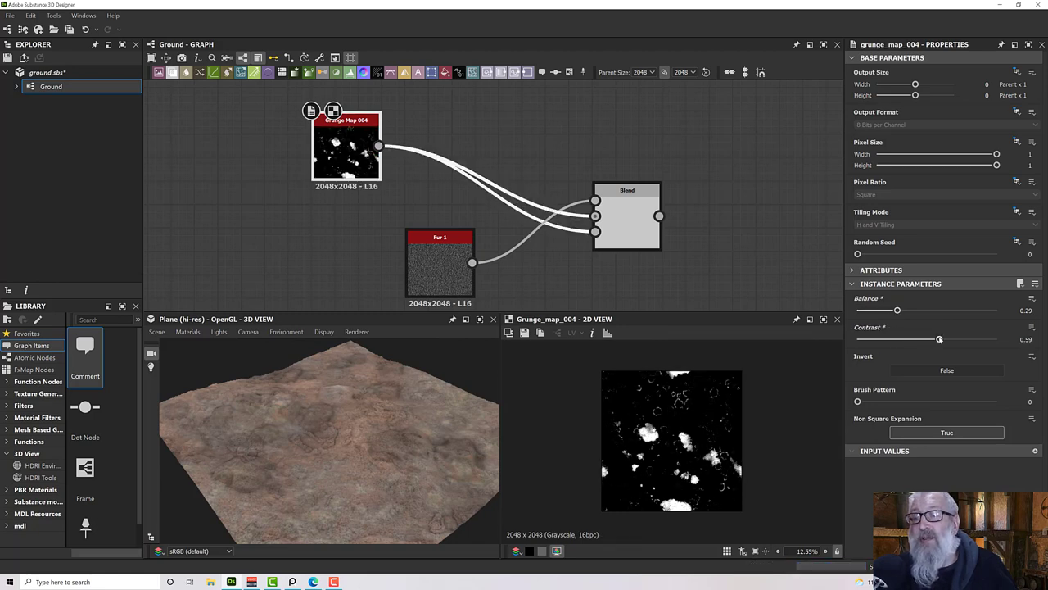
{"action": "scroll", "coordinate": [686, 442], "scroll_direction": "up", "scroll_amount": 8}
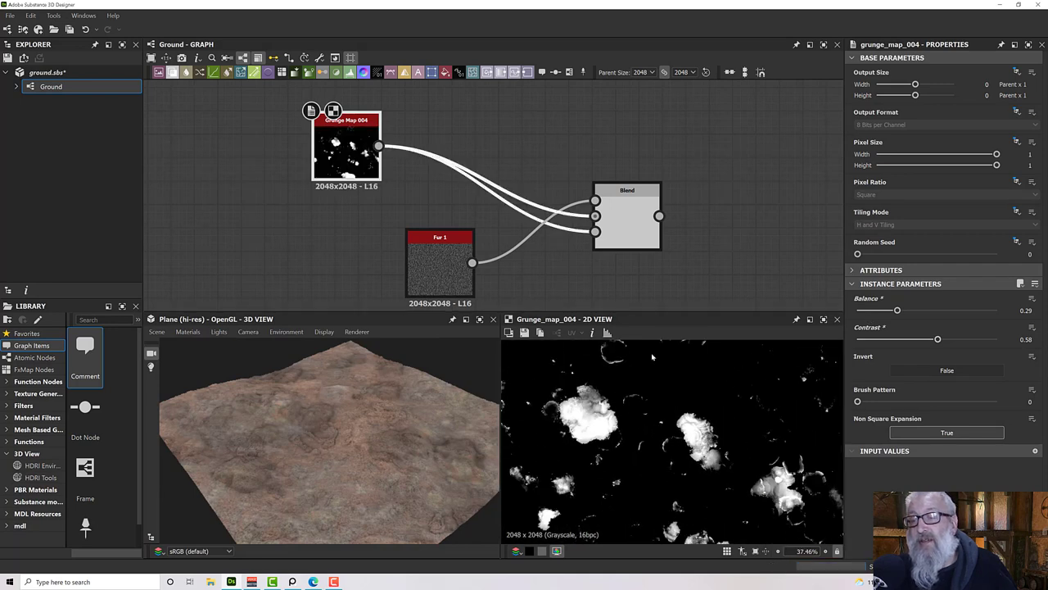
{"action": "left_click", "coordinate": [612, 230]}
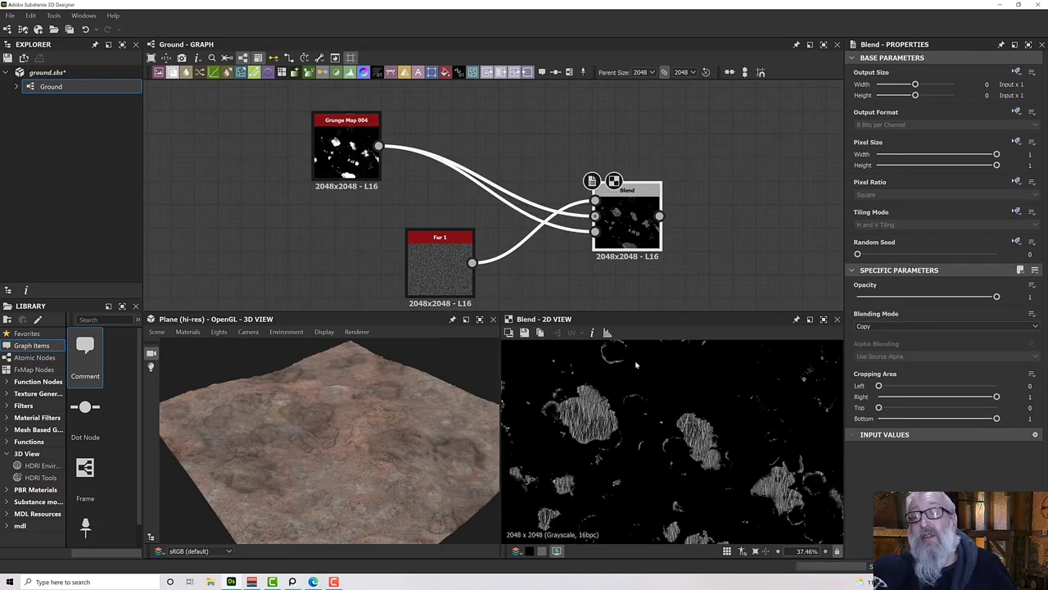
{"action": "scroll", "coordinate": [629, 234], "scroll_direction": "up", "scroll_amount": 5}
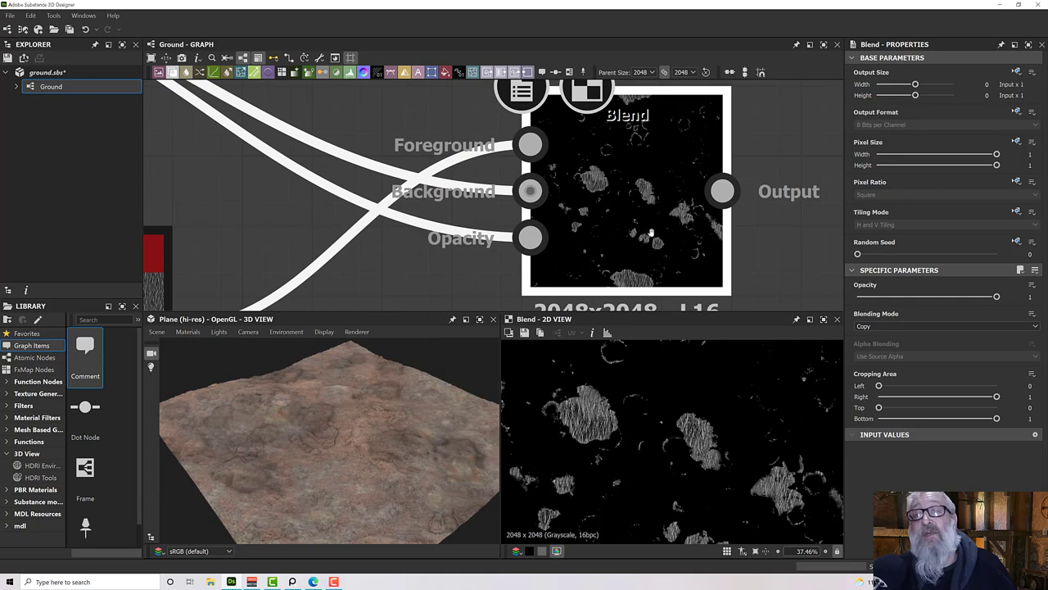
{"action": "scroll", "coordinate": [651, 233], "scroll_direction": "down", "scroll_amount": 5}
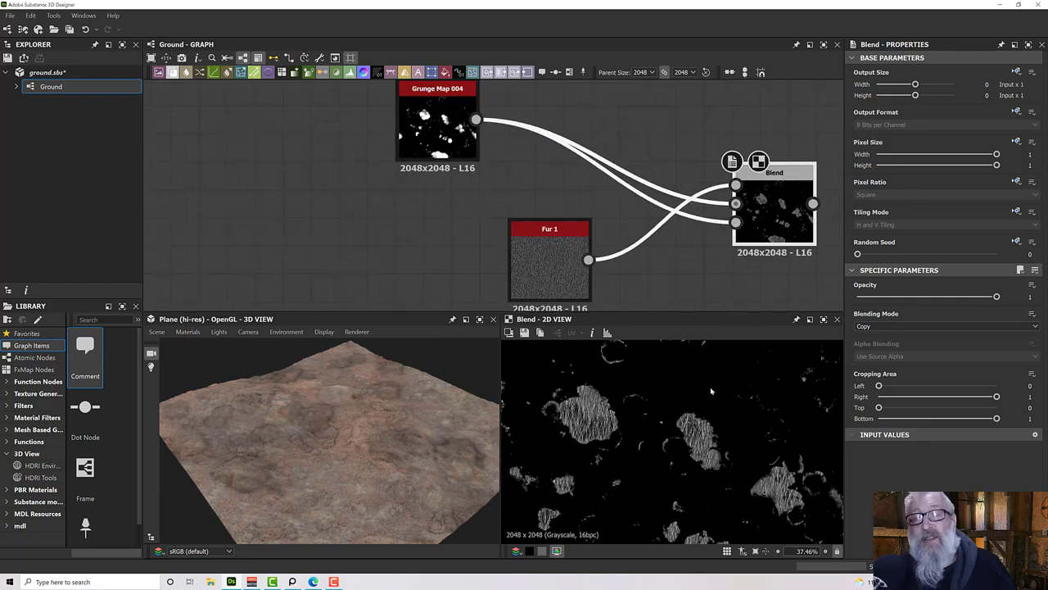
{"action": "scroll", "coordinate": [686, 444], "scroll_direction": "down", "scroll_amount": 5}
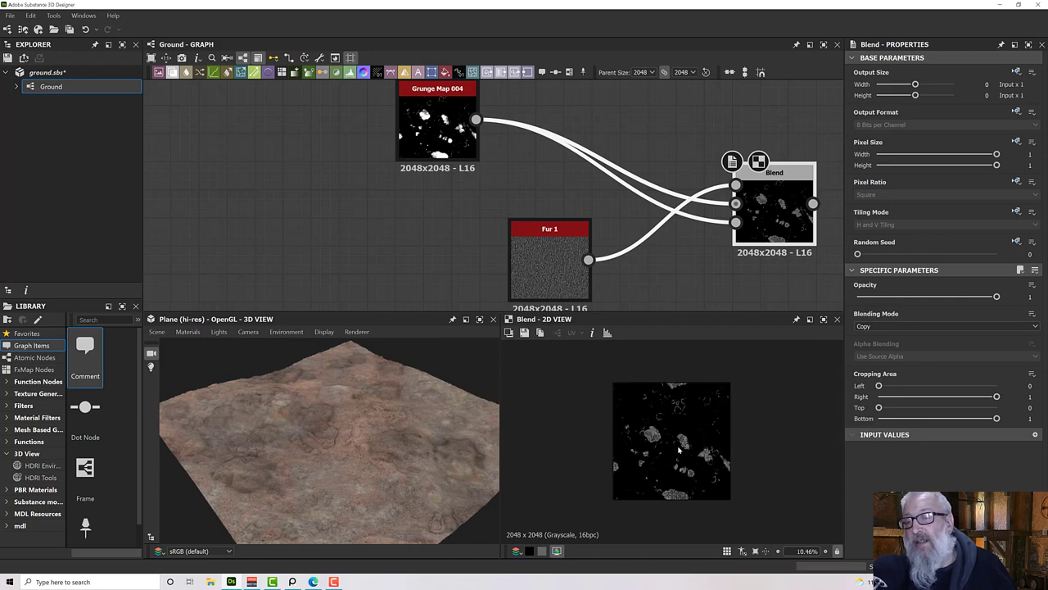
{"action": "scroll", "coordinate": [678, 448], "scroll_direction": "up", "scroll_amount": 5}
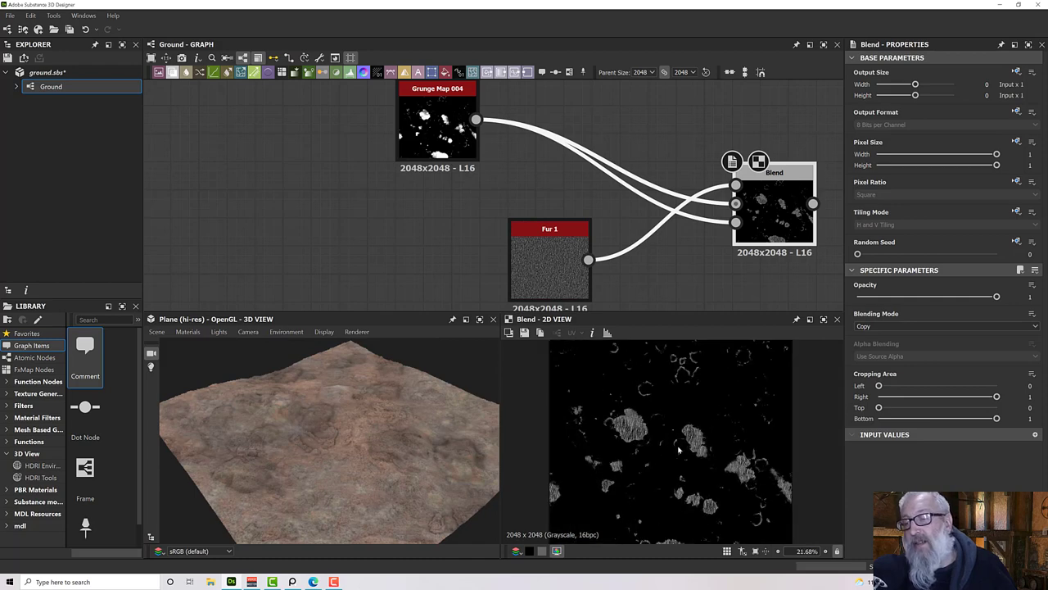
Step: Insert a Multi Dir. Warp Grayscale node between Fur 1 and the Blend's foreground, spacing the nodes apart
{"action": "left_click_drag", "start_coordinate": [549, 264], "coordinate": [492, 263]}
{"action": "left_click", "coordinate": [616, 279]}
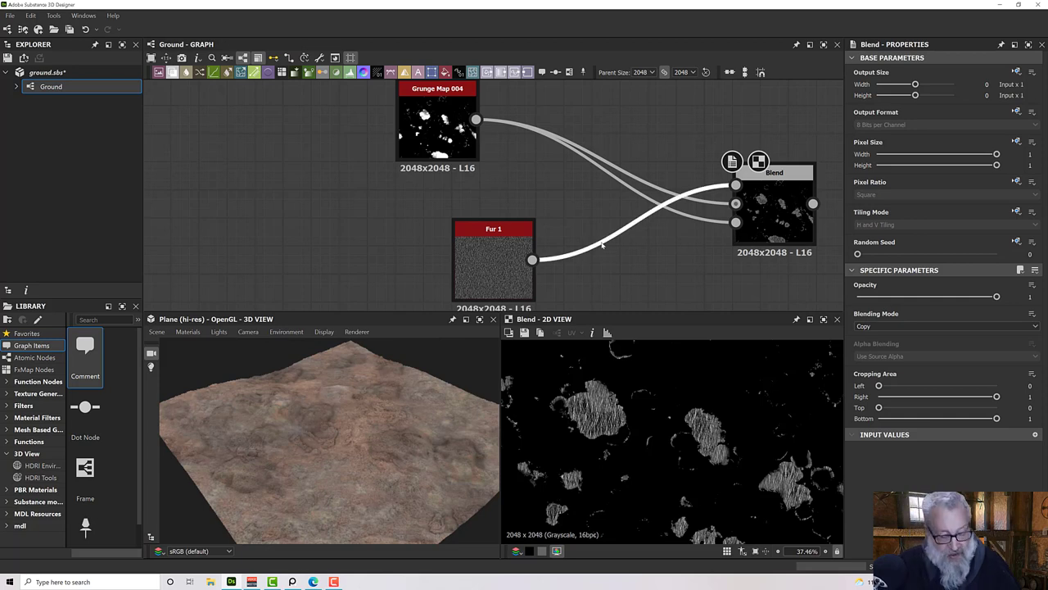
{"action": "key", "text": "space"}
{"action": "type", "text": "dr"}
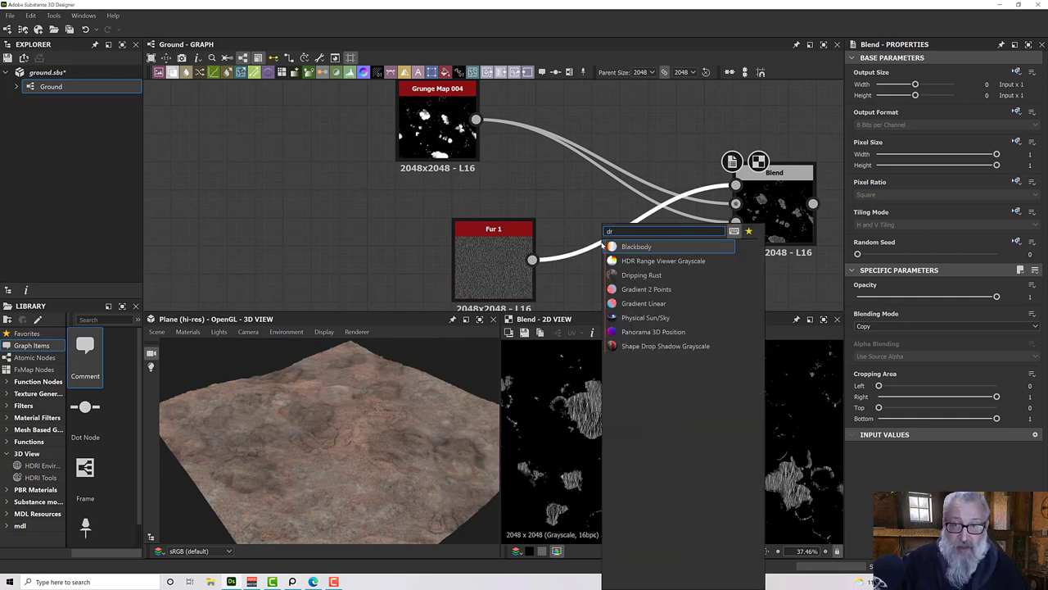
{"action": "key", "text": "BackSpace"}
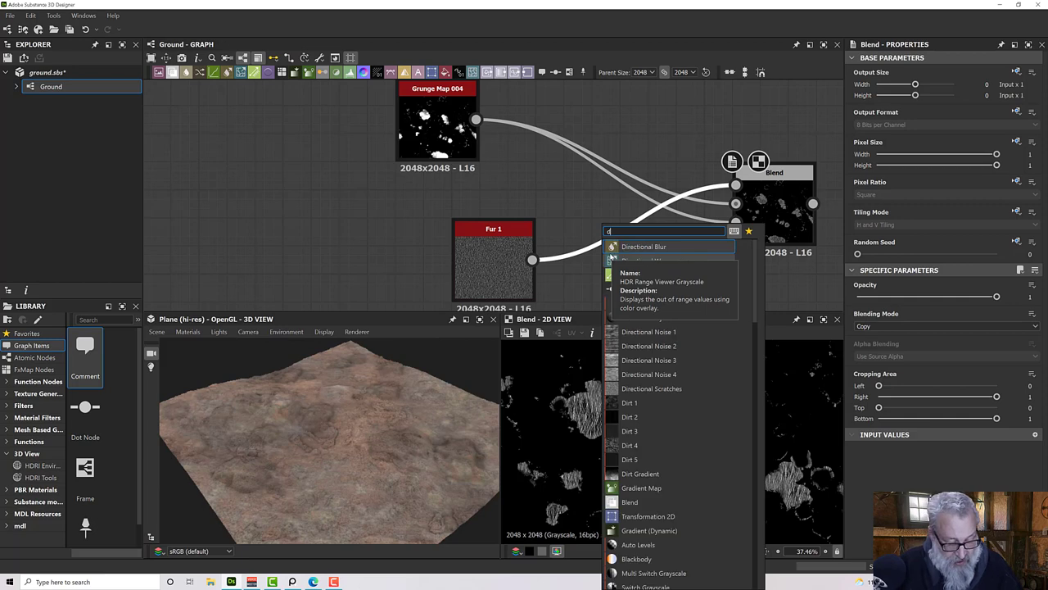
{"action": "type", "text": "or"}
{"action": "key", "text": "BackSpace"}
{"action": "key", "text": "BackSpace"}
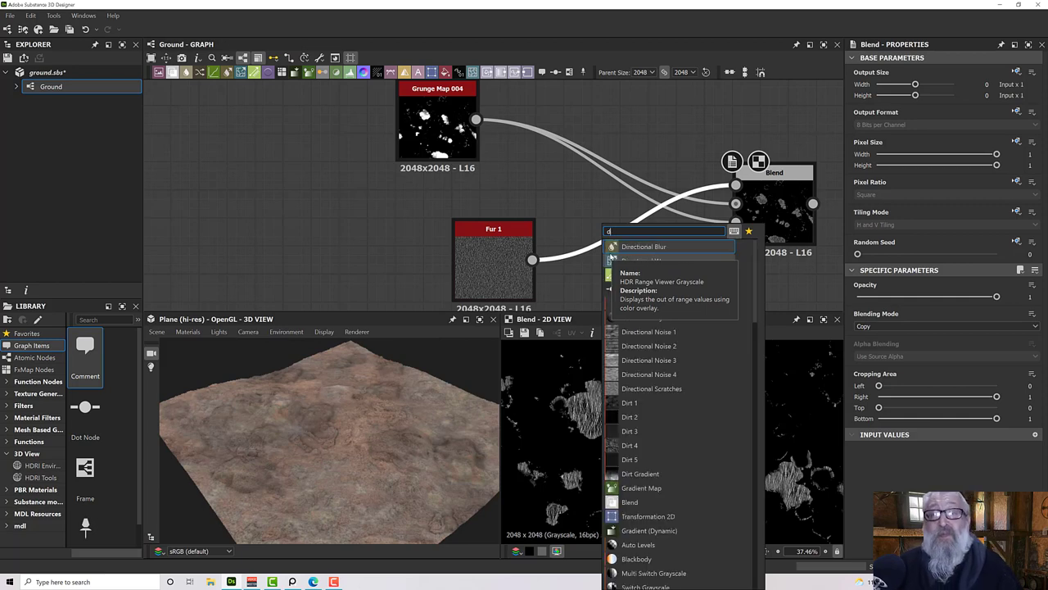
{"action": "type", "text": "ir"}
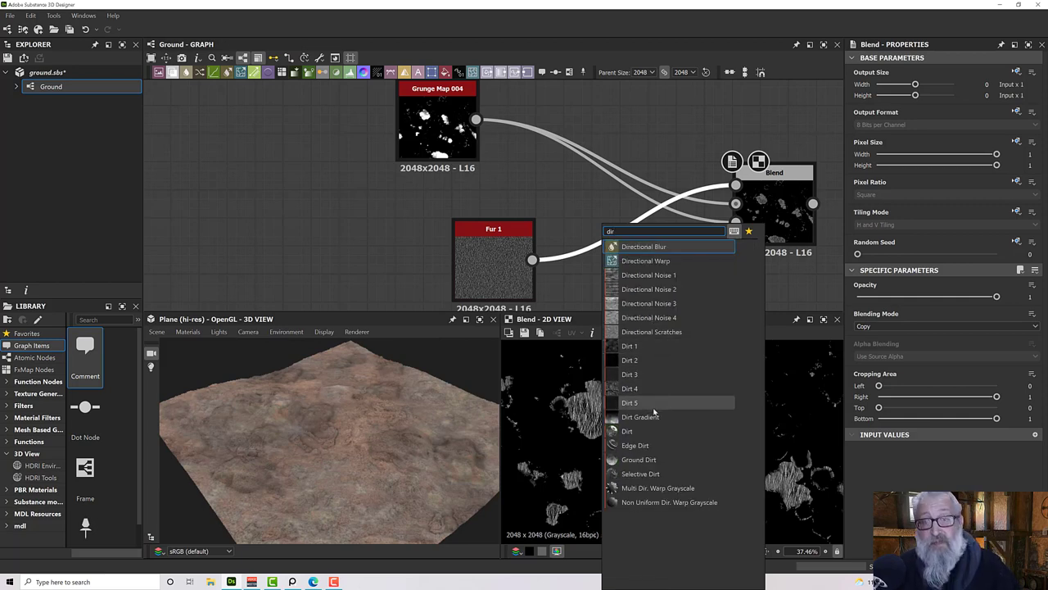
{"action": "left_click", "coordinate": [668, 488]}
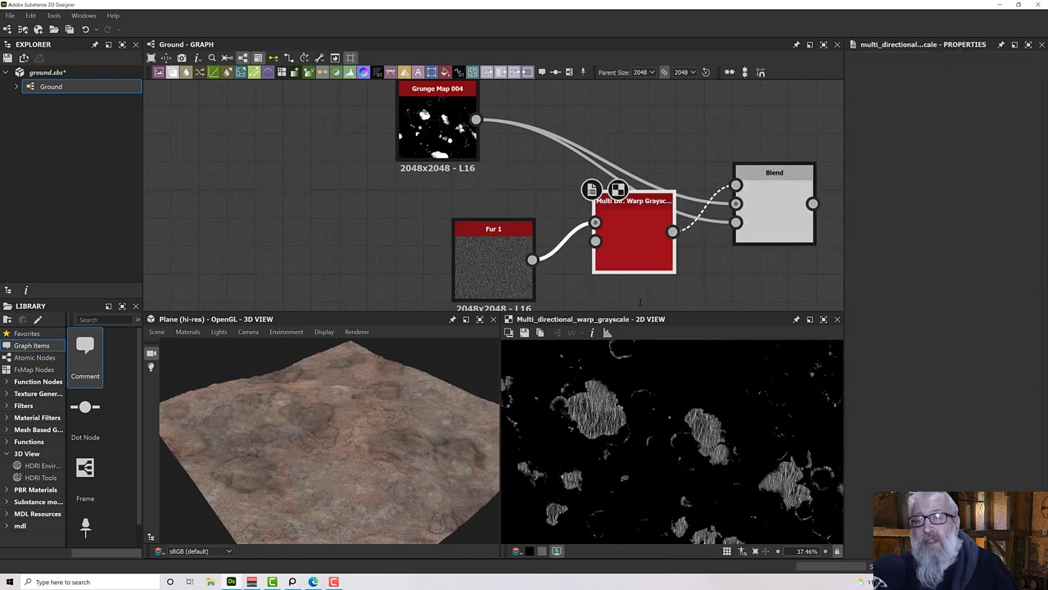
{"action": "left_click_drag", "start_coordinate": [628, 236], "coordinate": [624, 264]}
{"action": "left_click_drag", "start_coordinate": [492, 262], "coordinate": [380, 263]}
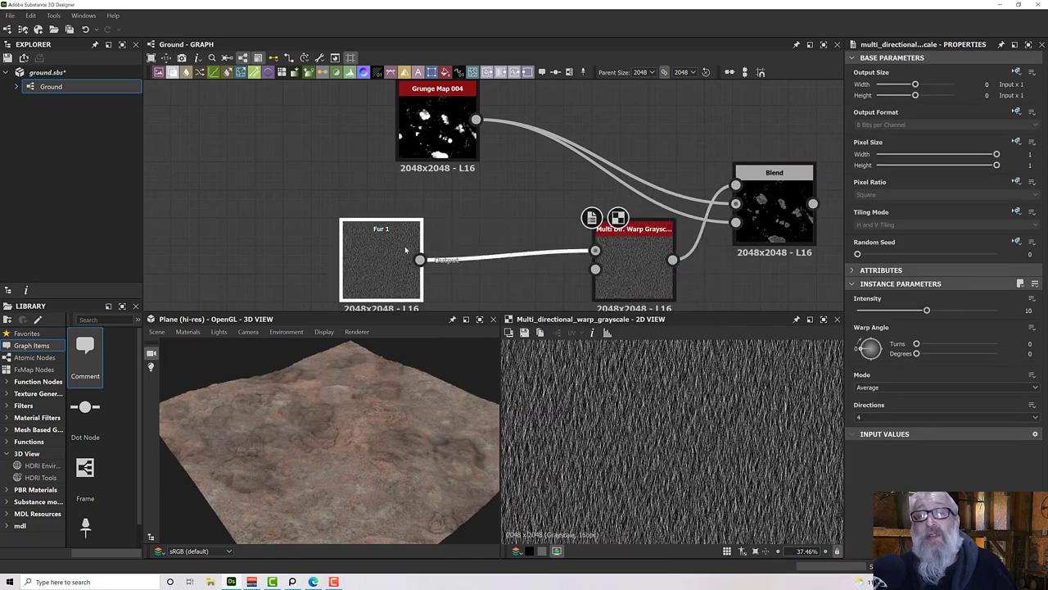
Step: Move the Fur 1 and Multi Dir. Warp Grayscale nodes up to make room above the Directional Noise group
{"action": "left_click", "coordinate": [624, 269]}
{"action": "scroll", "coordinate": [602, 275], "scroll_direction": "down", "scroll_amount": 3}
{"action": "middle_click_drag", "start_coordinate": [602, 275], "coordinate": [542, 187]}
{"action": "left_click_drag", "start_coordinate": [480, 174], "coordinate": [439, 143]}
{"action": "left_click", "coordinate": [629, 176]}
{"action": "left_click_drag", "start_coordinate": [629, 176], "coordinate": [596, 150]}
Step: Add a Perlin Noise node below Fur 1, connect it to the Multi Dir. Warp Grayscale's second input, and preview the Blend
{"action": "key", "text": "space"}
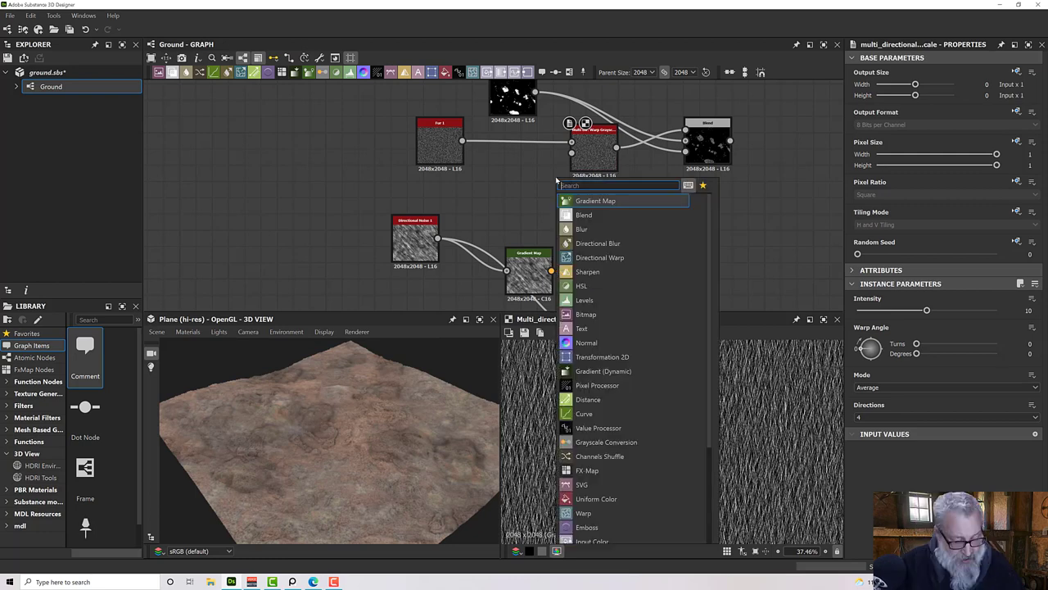
{"action": "type", "text": "perl"}
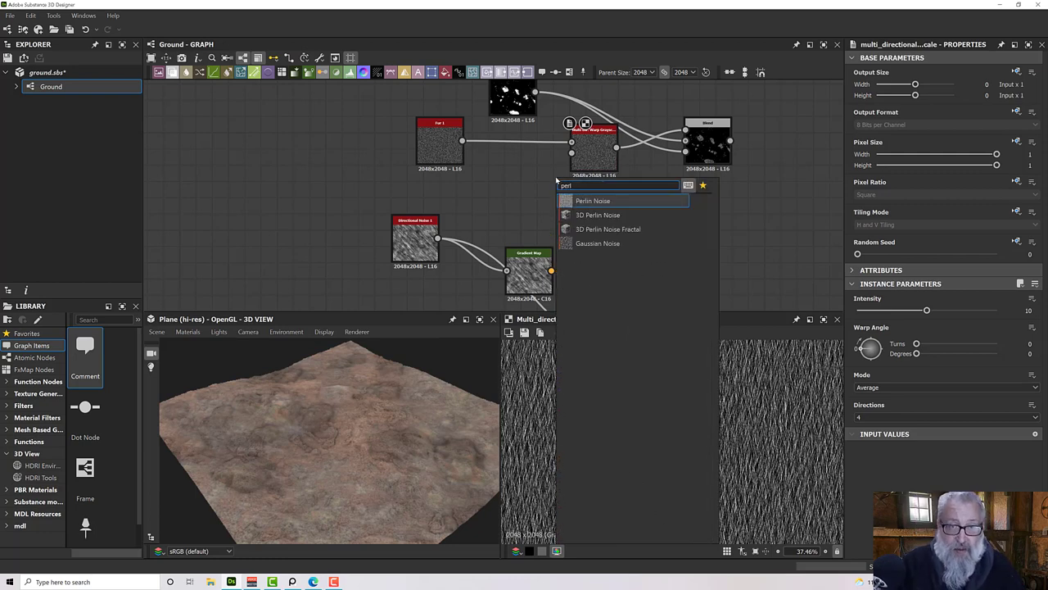
{"action": "left_click", "coordinate": [602, 202]}
{"action": "left_click_drag", "start_coordinate": [565, 185], "coordinate": [516, 206]}
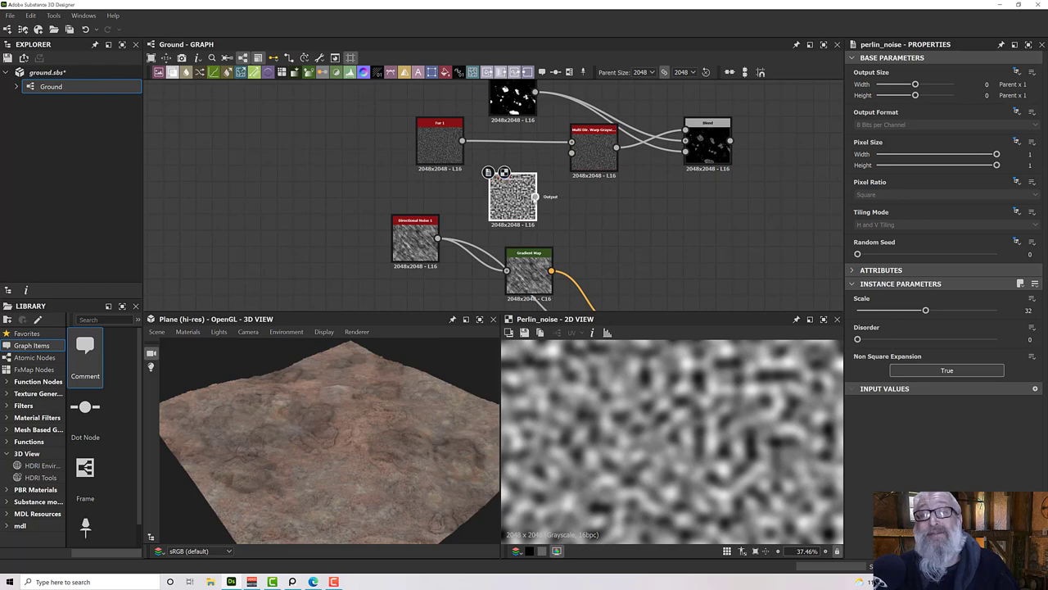
{"action": "left_click_drag", "start_coordinate": [565, 169], "coordinate": [571, 152]}
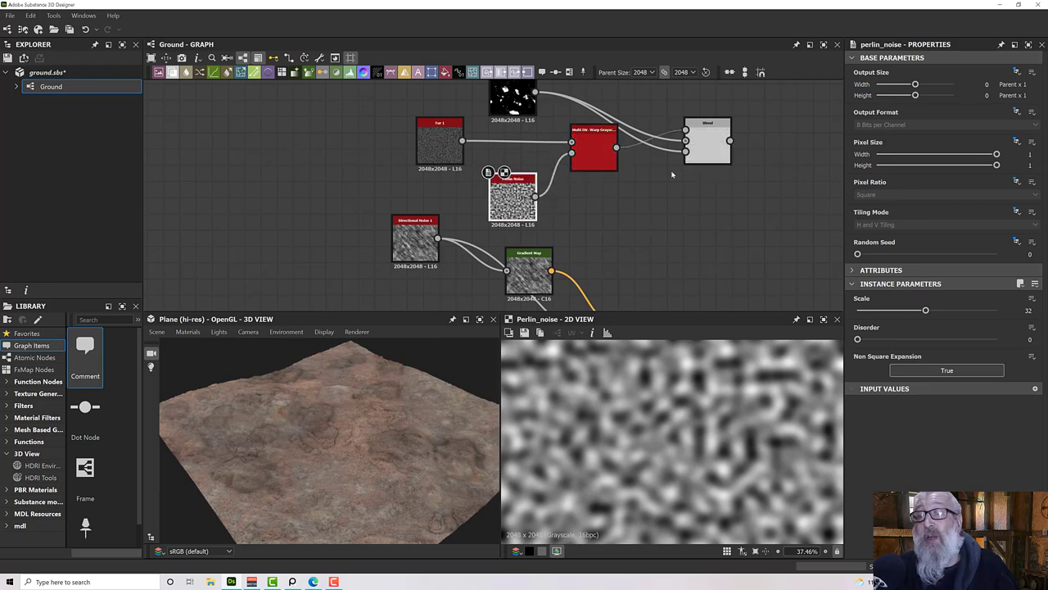
{"action": "double_click", "coordinate": [706, 137]}
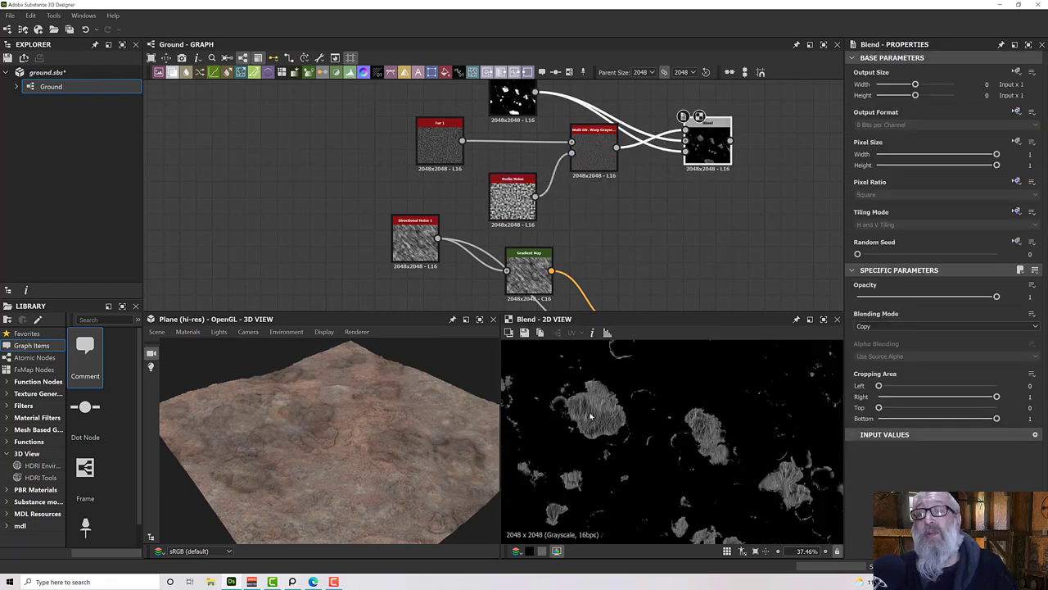
Step: Preview the Multi Dir. Warp Grayscale node and set its intensity to 20
{"action": "double_click", "coordinate": [587, 151]}
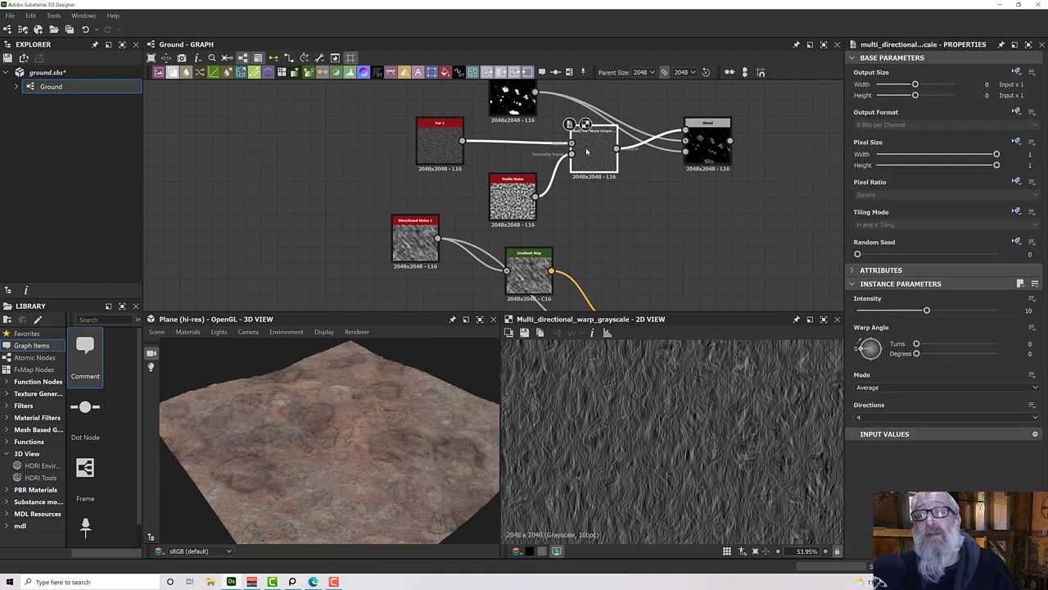
{"action": "scroll", "coordinate": [586, 151], "scroll_direction": "up", "scroll_amount": 1}
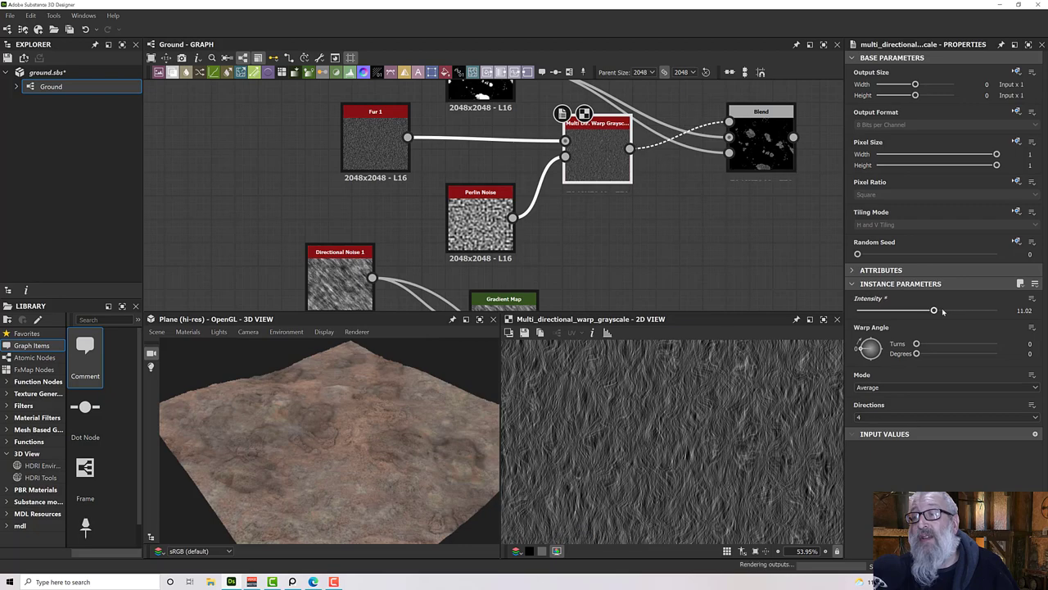
{"action": "left_click_drag", "start_coordinate": [927, 310], "coordinate": [1000, 316]}
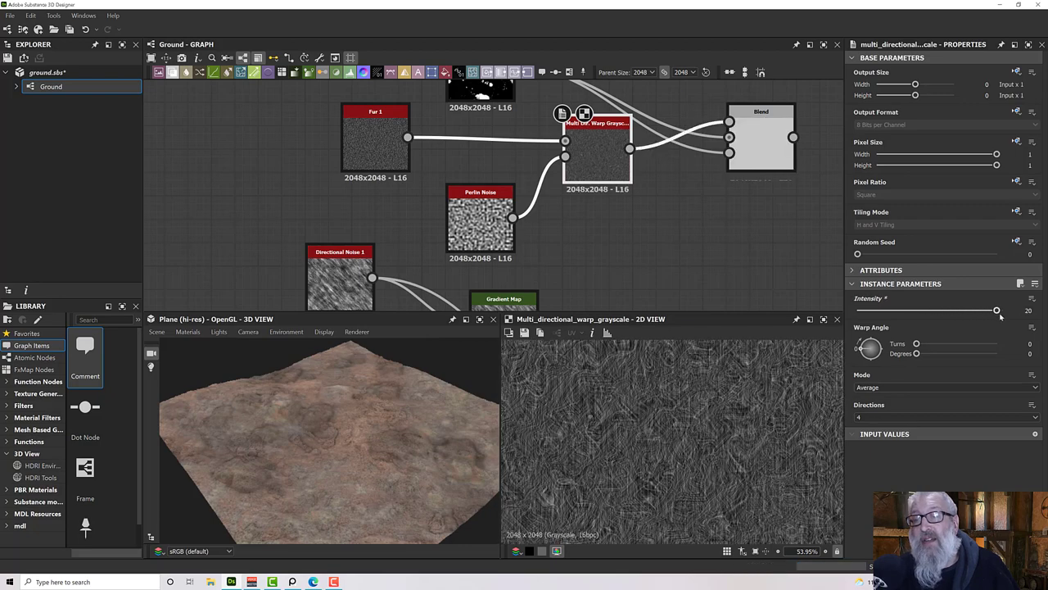
Step: Set the Perlin Noise's scale to 60 and inspect the warped fur patches in the Blend
{"action": "left_click", "coordinate": [481, 217]}
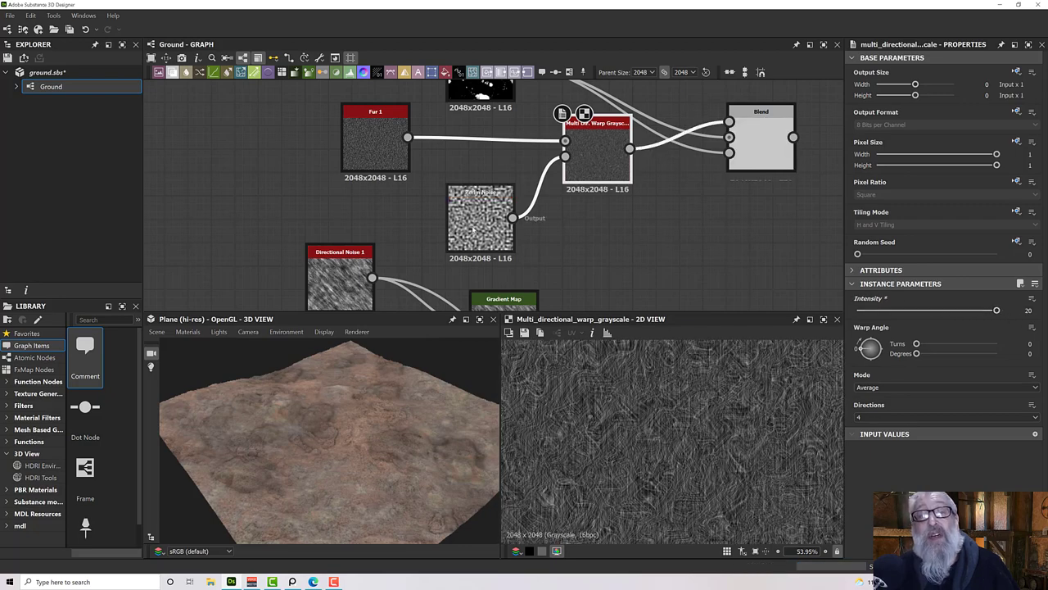
{"action": "left_click_drag", "start_coordinate": [928, 310], "coordinate": [1010, 318]}
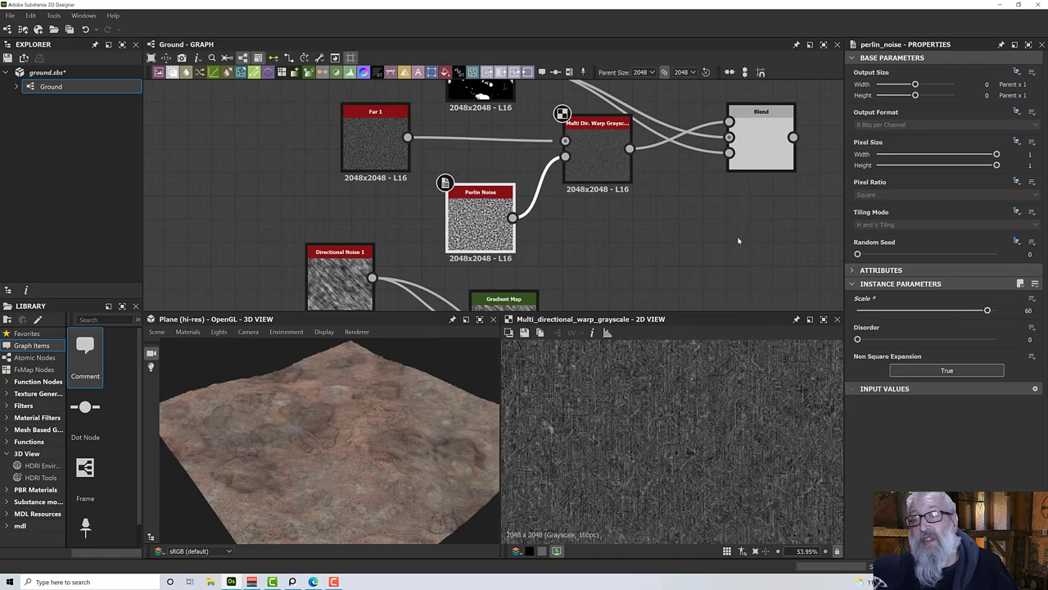
{"action": "double_click", "coordinate": [760, 141]}
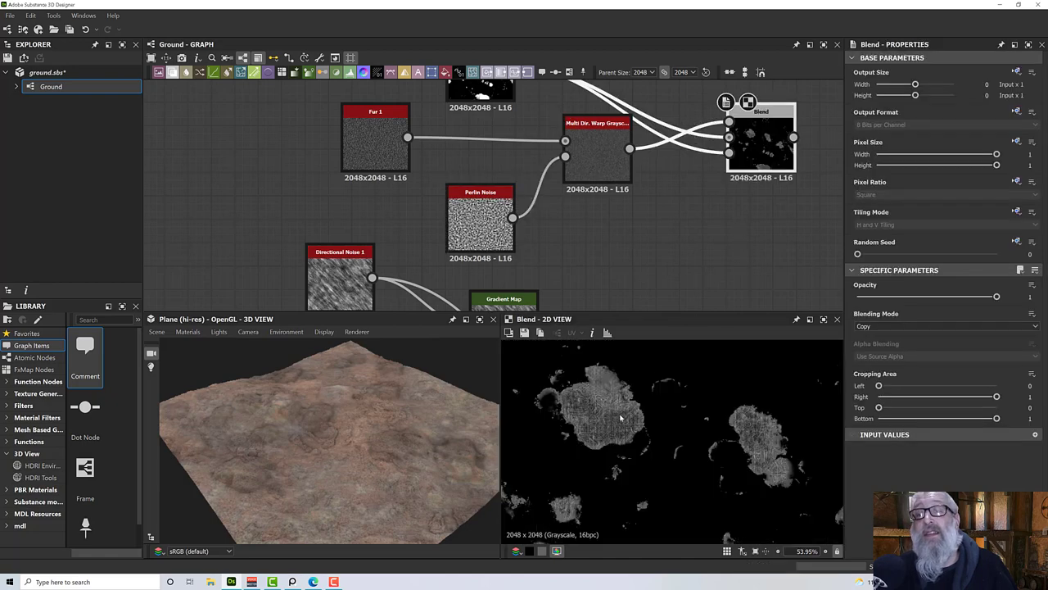
{"action": "scroll", "coordinate": [620, 419], "scroll_direction": "up", "scroll_amount": 5}
{"action": "scroll", "coordinate": [620, 424], "scroll_direction": "down", "scroll_amount": 3}
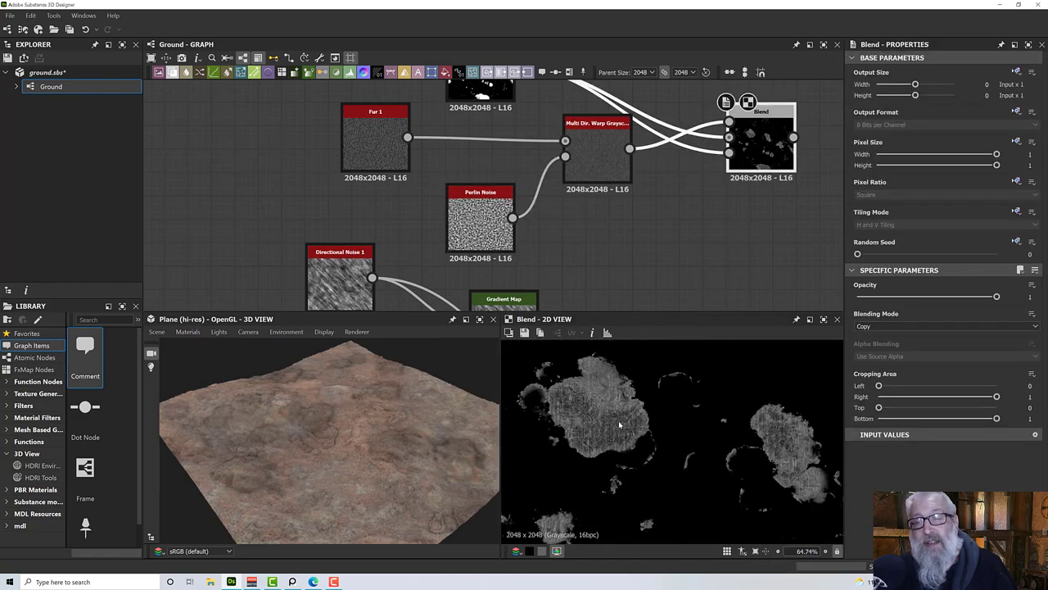
{"action": "scroll", "coordinate": [620, 424], "scroll_direction": "down", "scroll_amount": 6}
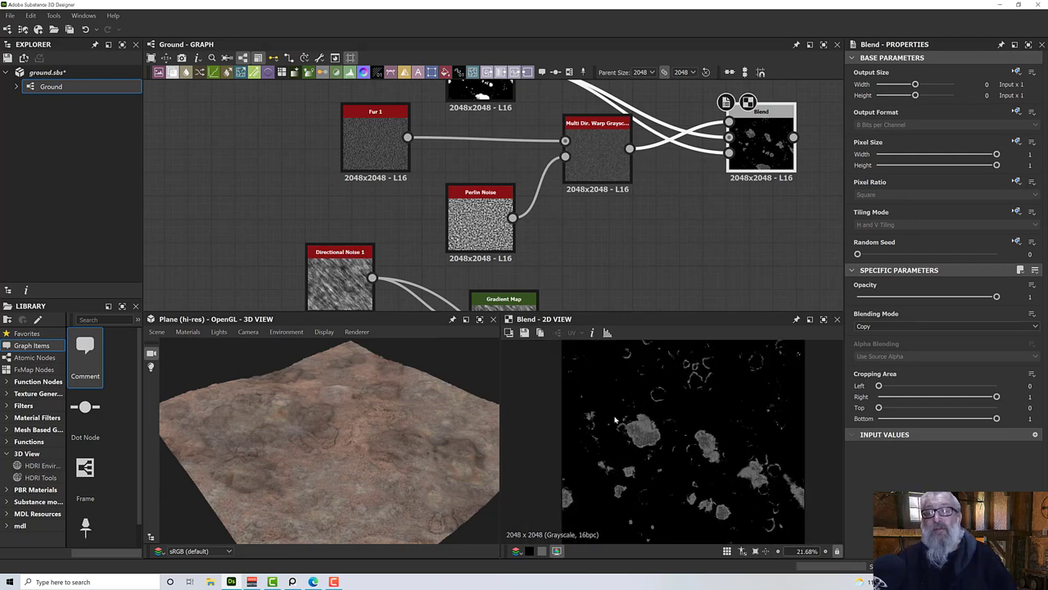
{"action": "scroll", "coordinate": [615, 420], "scroll_direction": "down", "scroll_amount": 2}
Step: Add a Gradient Map node after the fur and grunge Blend and connect the Blend's output to its input
{"action": "middle_click_drag", "start_coordinate": [666, 274], "coordinate": [479, 230]}
{"action": "scroll", "coordinate": [487, 233], "scroll_direction": "down", "scroll_amount": 1}
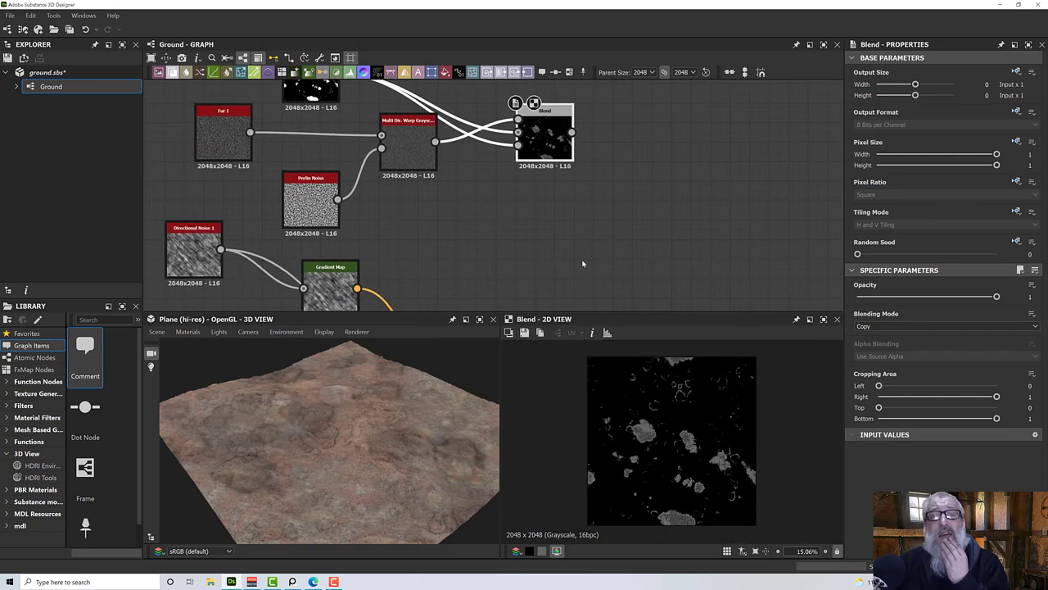
{"action": "middle_click_drag", "start_coordinate": [627, 256], "coordinate": [543, 202]}
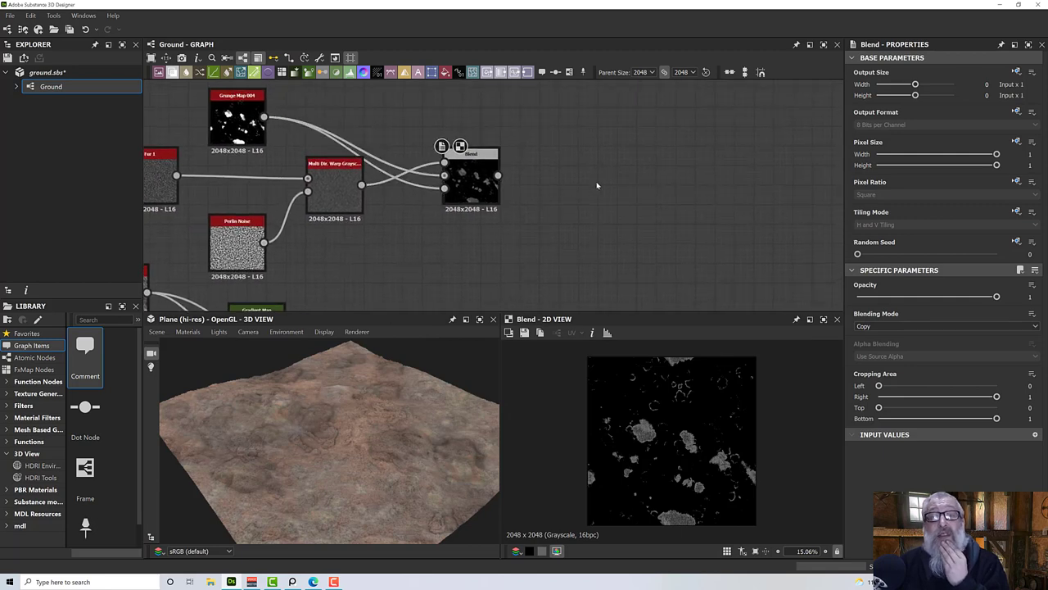
{"action": "key", "text": "space"}
{"action": "type", "text": "grad"}
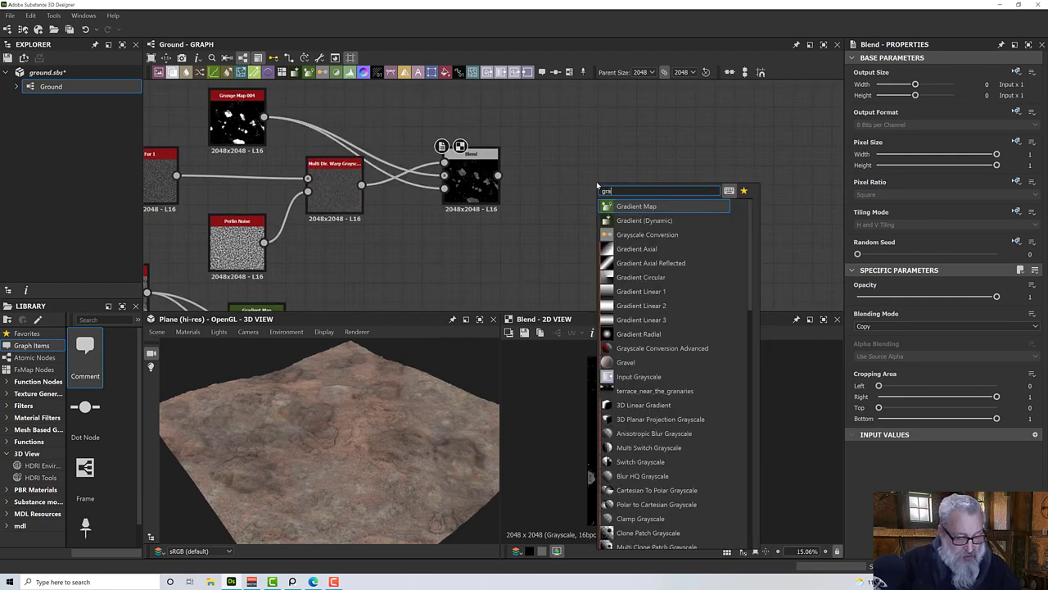
{"action": "left_click", "coordinate": [637, 206]}
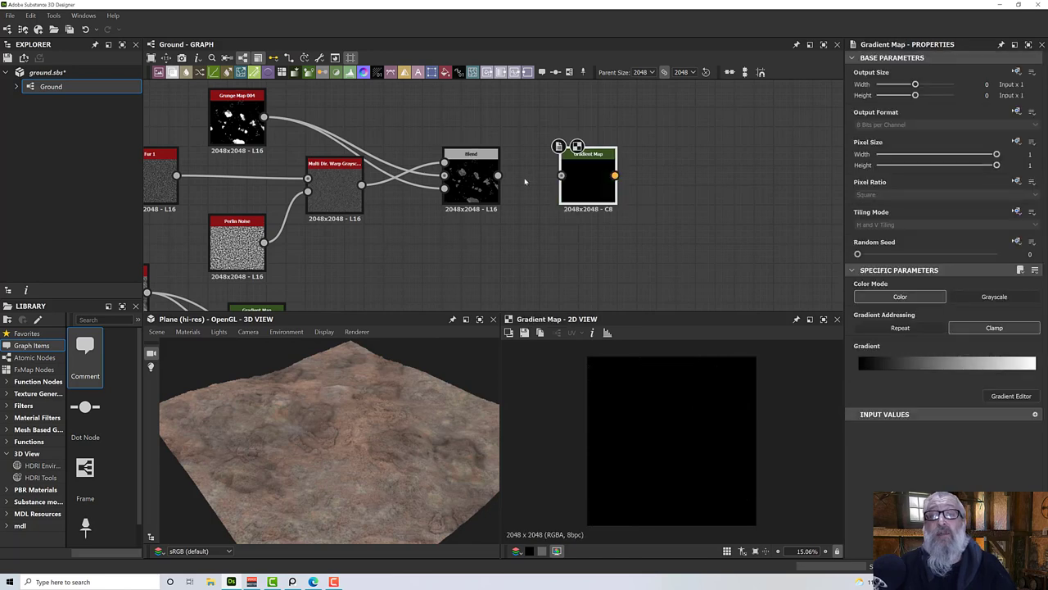
{"action": "left_click_drag", "start_coordinate": [501, 176], "coordinate": [584, 182]}
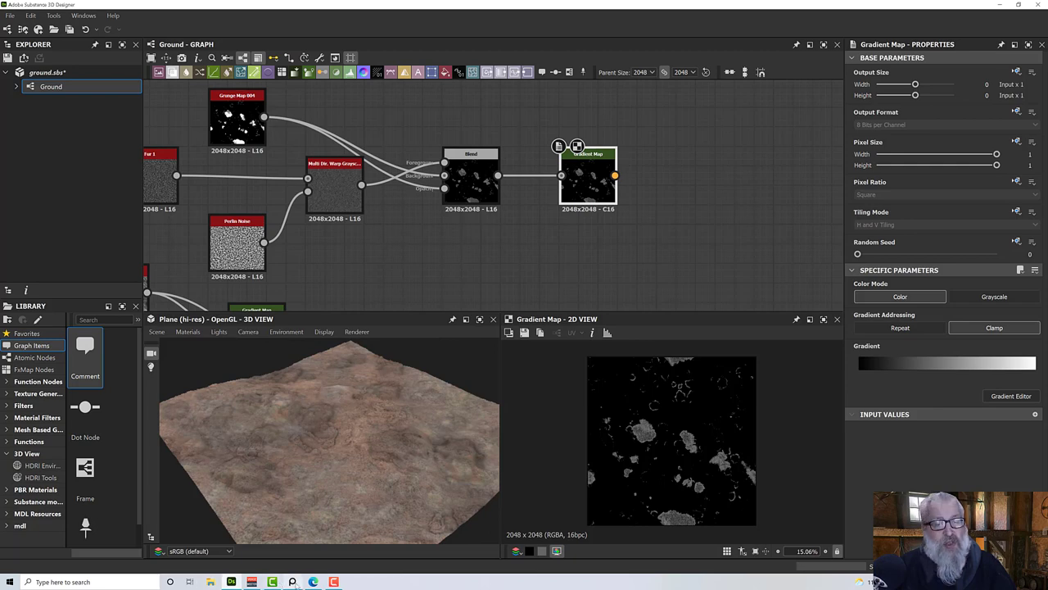
Step: Bring up the moss reference image and sample the Gradient Map's colors from a short stretch across the yellow moss
{"action": "left_click", "coordinate": [290, 582]}
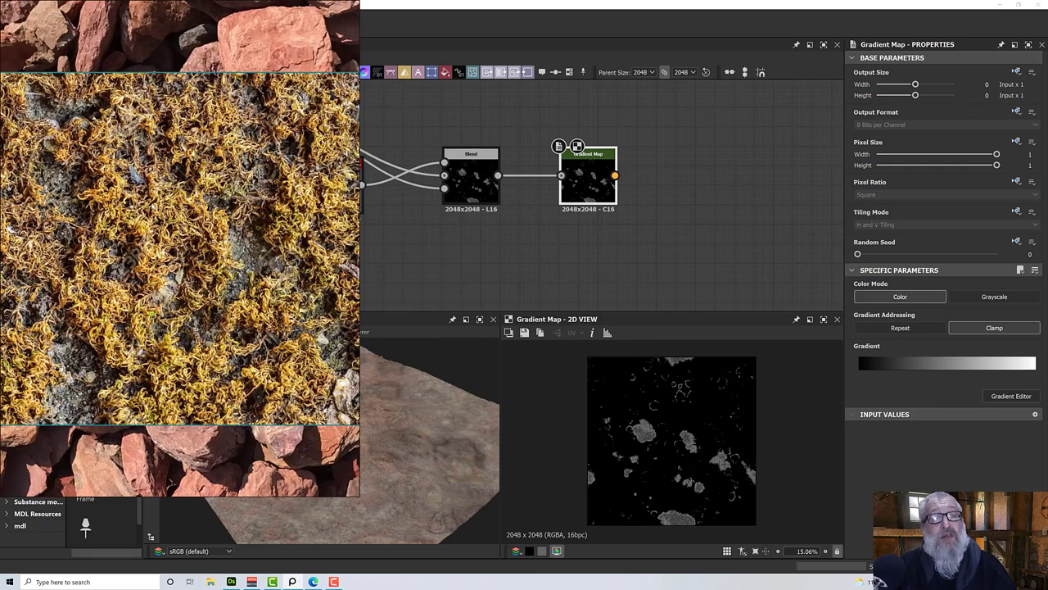
{"action": "left_click", "coordinate": [1010, 396]}
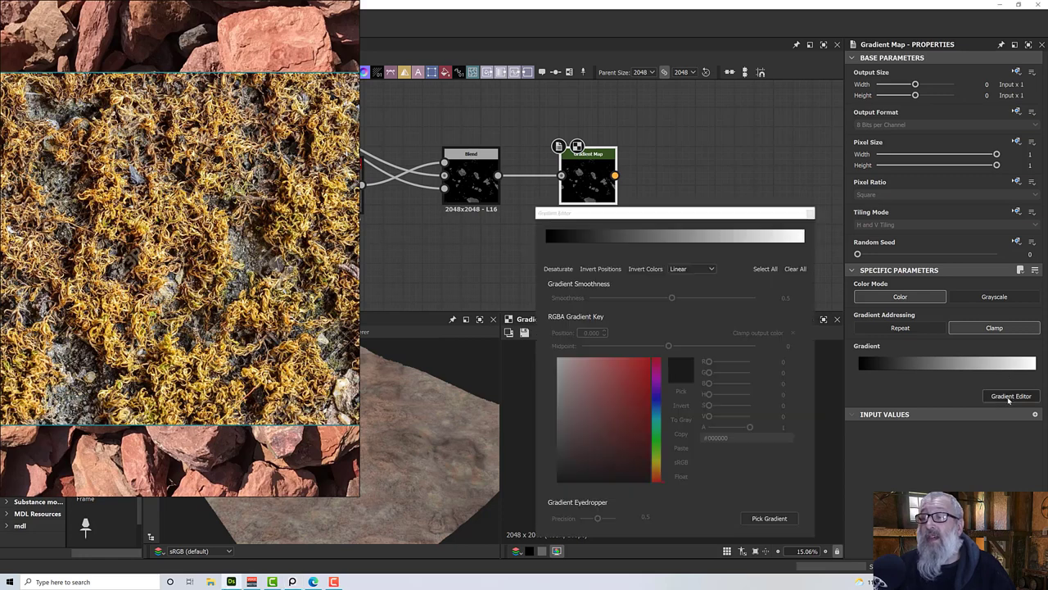
{"action": "left_click", "coordinate": [770, 519]}
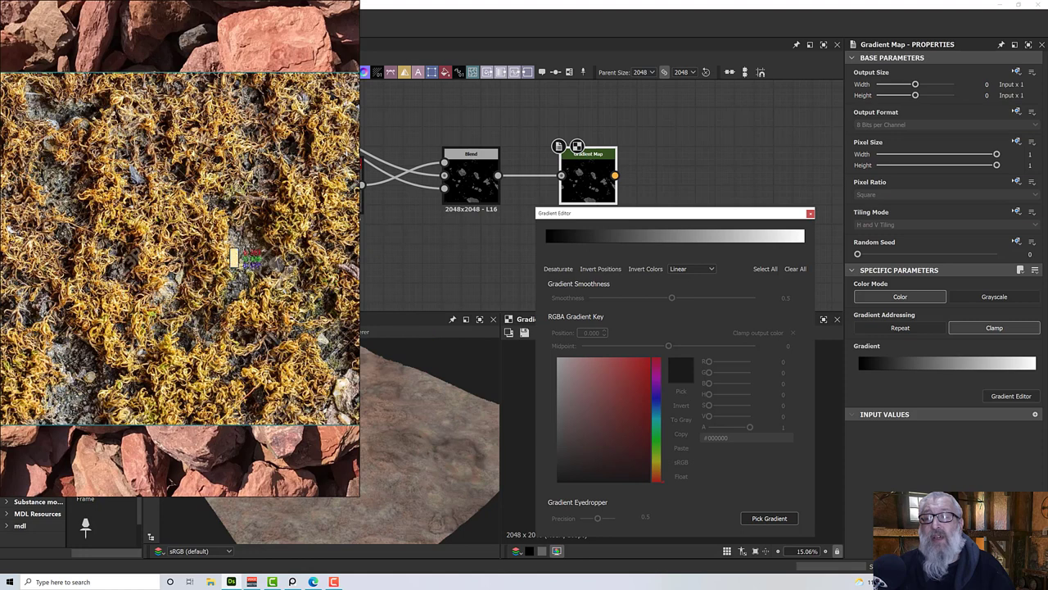
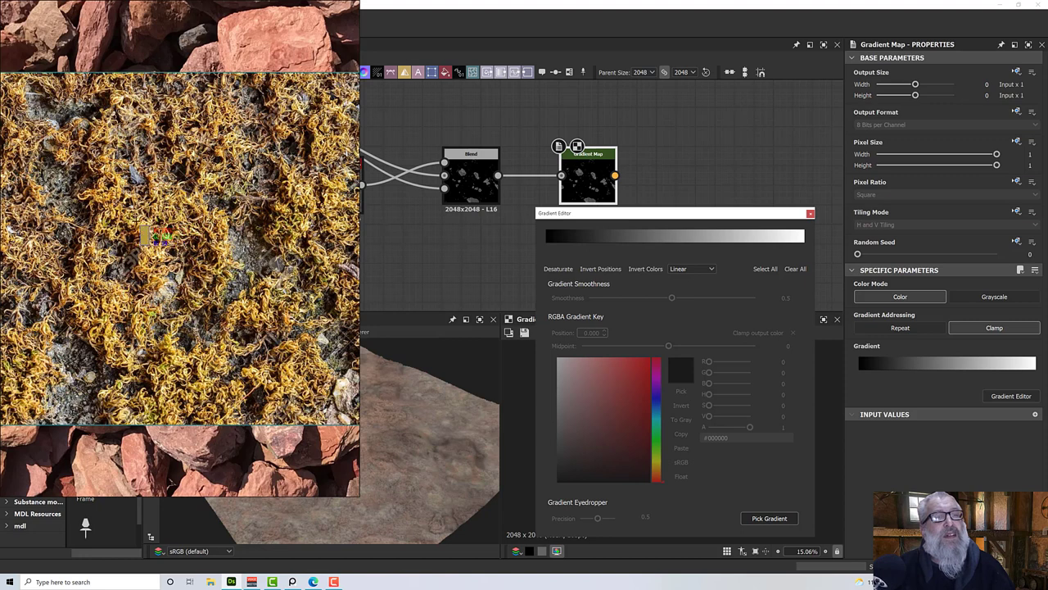
{"action": "left_click_drag", "start_coordinate": [135, 221], "coordinate": [156, 279]}
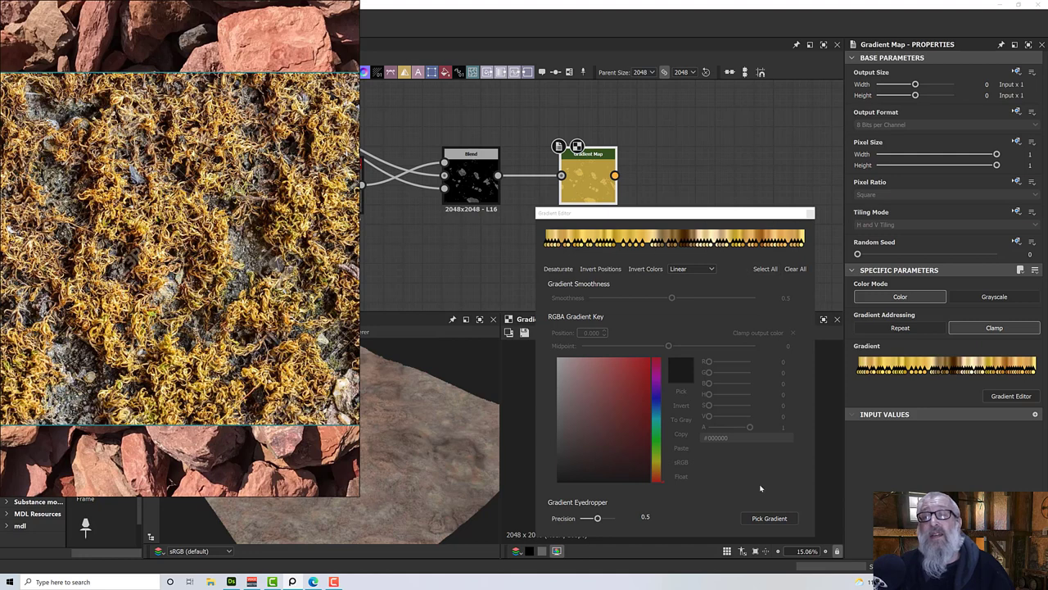
{"action": "left_click", "coordinate": [809, 213]}
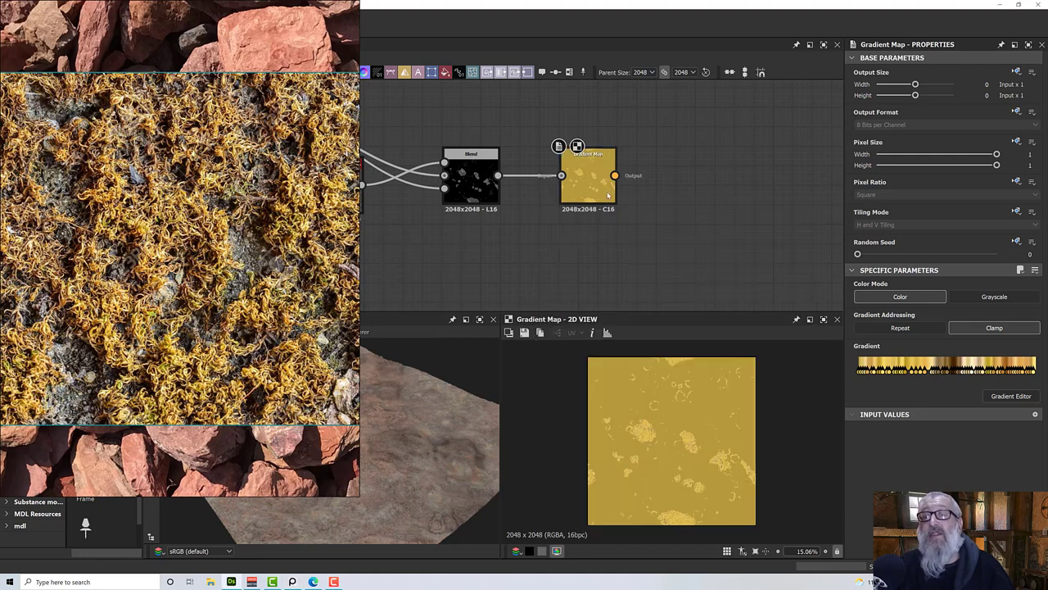
Step: Space the Gradient Map away from the Blend and insert an Auto Levels node on the connection between them
{"action": "key", "text": "f"}
{"action": "key", "text": "f"}
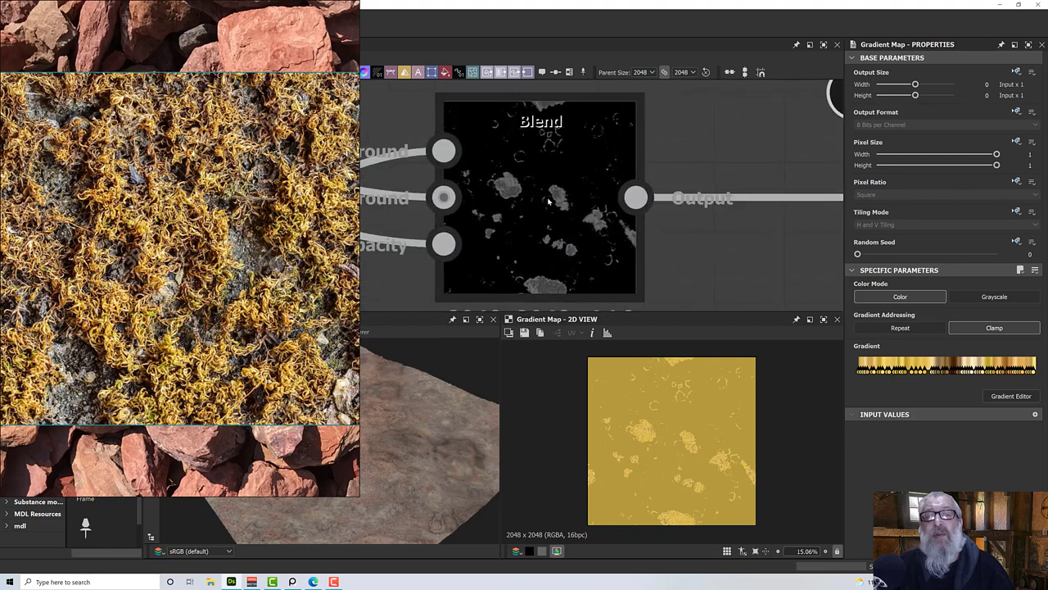
{"action": "scroll", "coordinate": [549, 201], "scroll_direction": "down", "scroll_amount": 5}
{"action": "scroll", "coordinate": [545, 201], "scroll_direction": "up", "scroll_amount": 5}
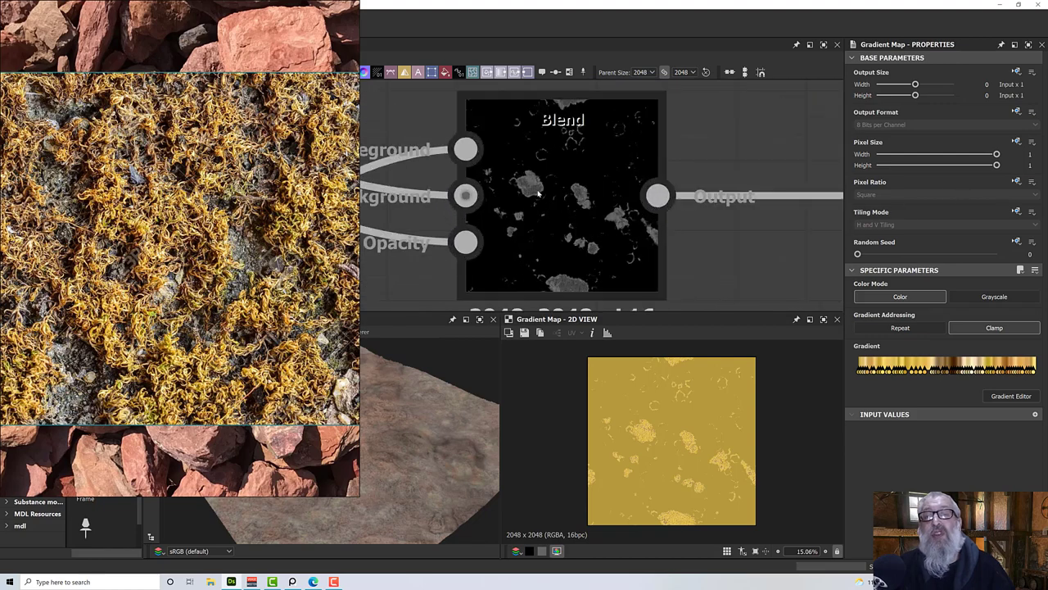
{"action": "scroll", "coordinate": [538, 194], "scroll_direction": "down", "scroll_amount": 5}
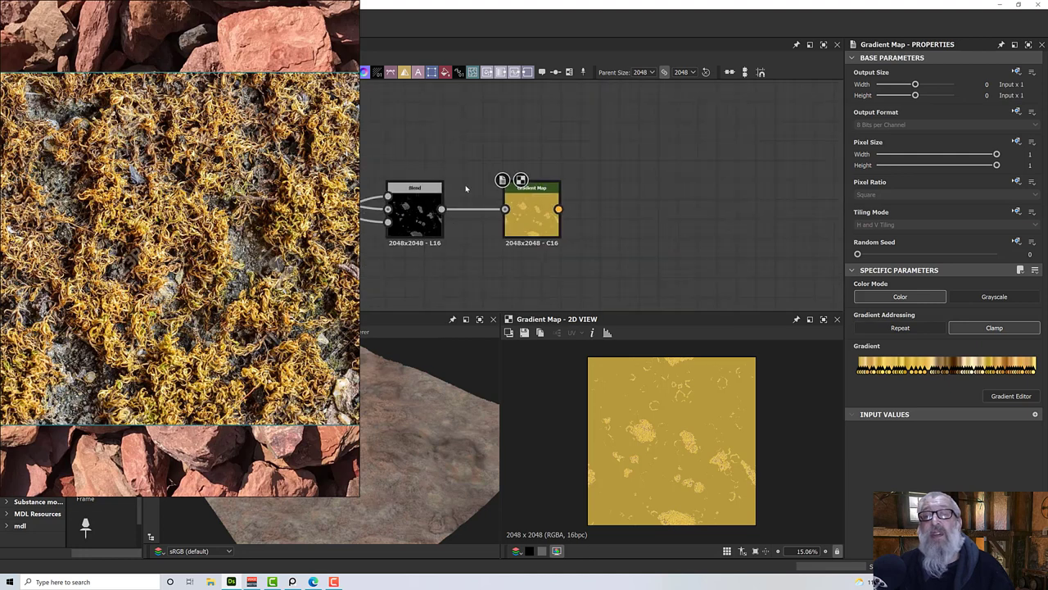
{"action": "left_click_drag", "start_coordinate": [521, 187], "coordinate": [611, 187]}
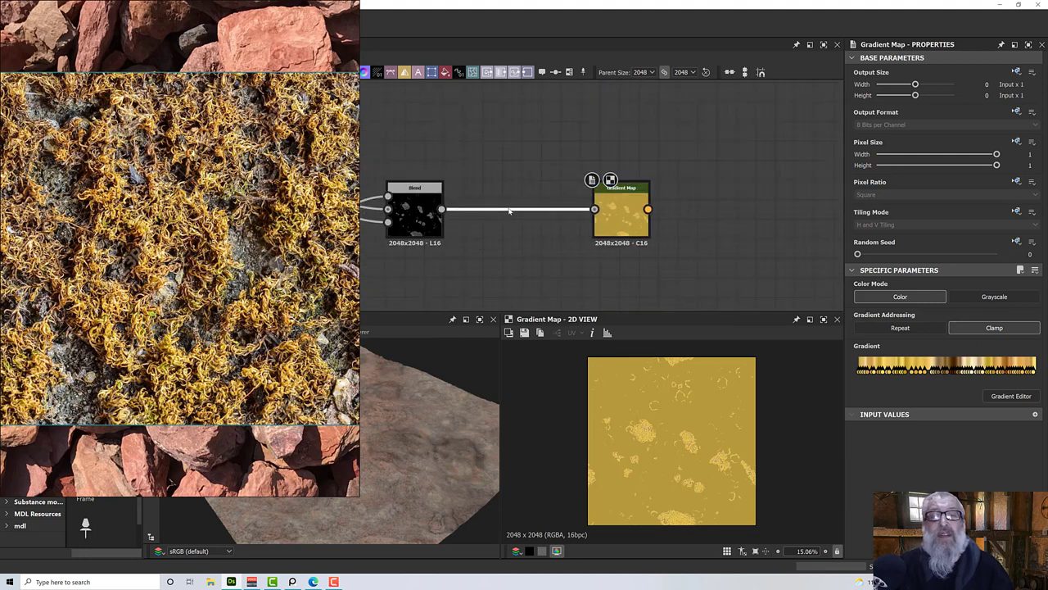
{"action": "key", "text": "space"}
{"action": "type", "text": "a"}
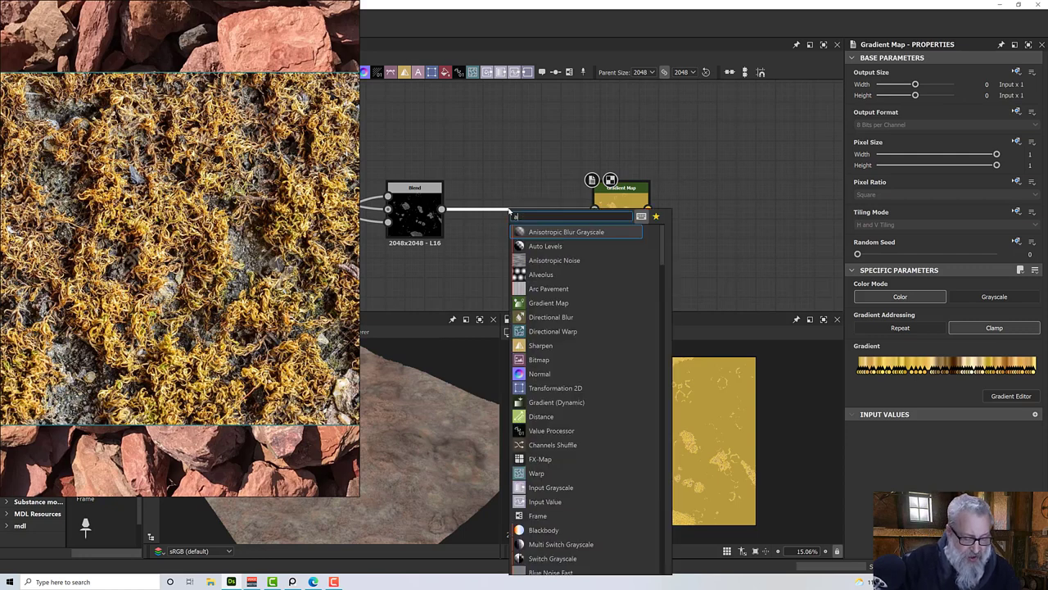
{"action": "type", "text": "uto"}
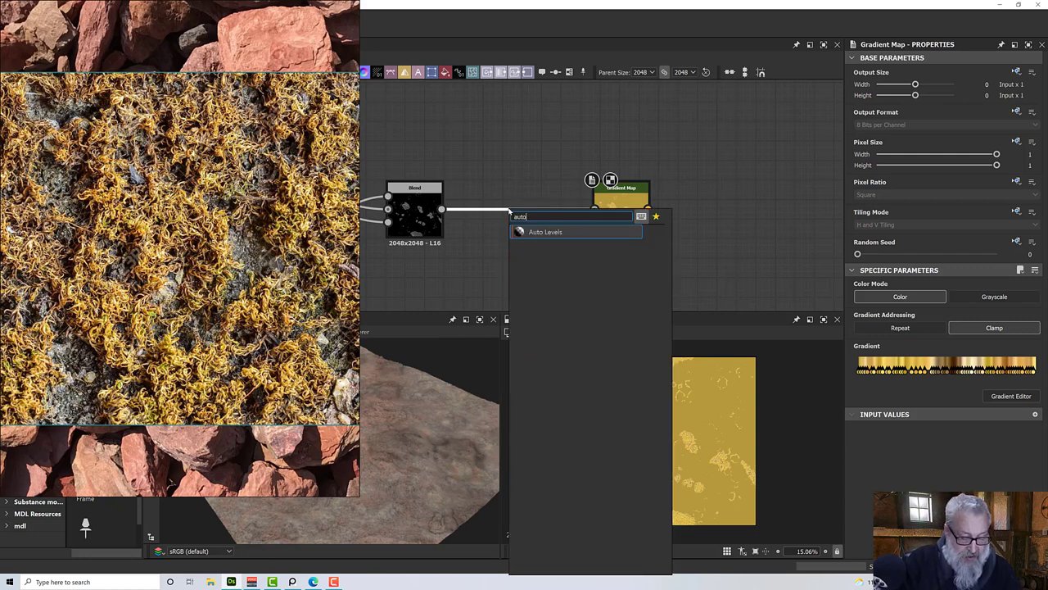
{"action": "left_click", "coordinate": [528, 232]}
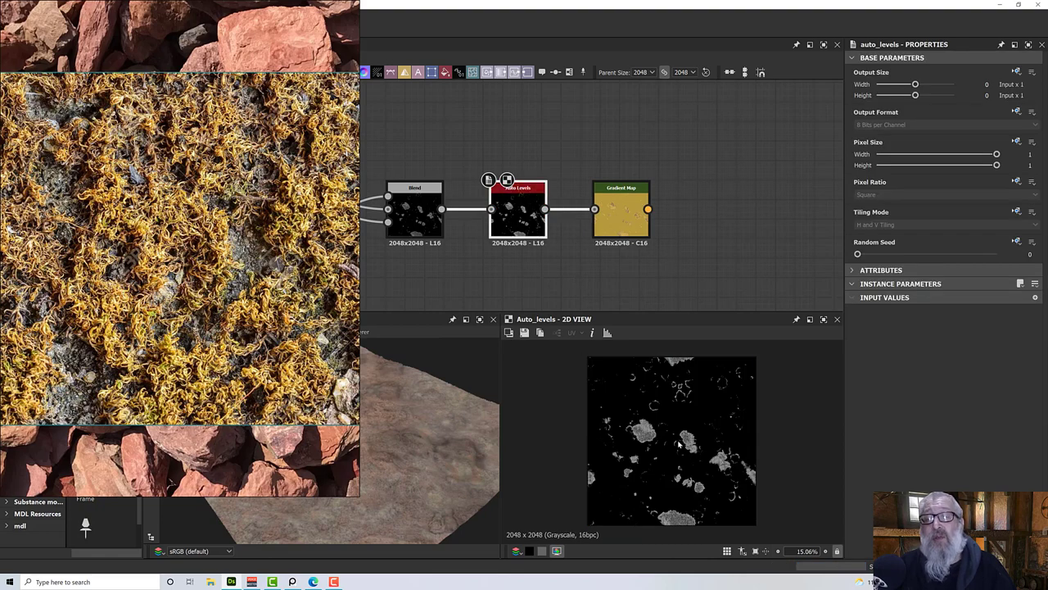
Step: Examine the Auto Levels and Gradient Map patches up close, trying the Blend wired directly into the Gradient Map for comparison
{"action": "scroll", "coordinate": [679, 444], "scroll_direction": "up", "scroll_amount": 10}
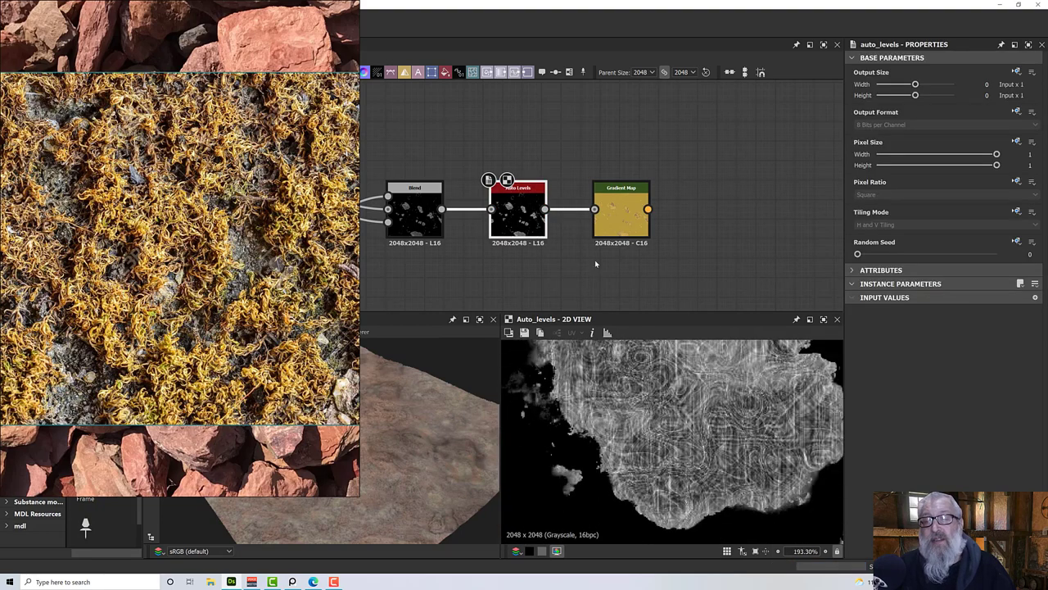
{"action": "left_click", "coordinate": [620, 214]}
{"action": "scroll", "coordinate": [700, 435], "scroll_direction": "down", "scroll_amount": 2}
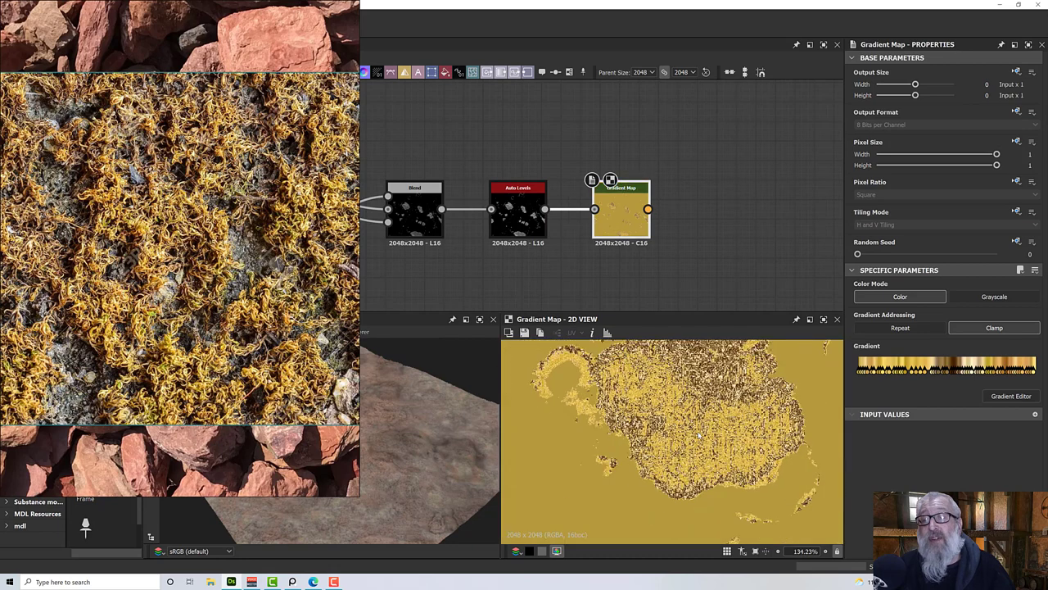
{"action": "scroll", "coordinate": [699, 435], "scroll_direction": "down", "scroll_amount": 4}
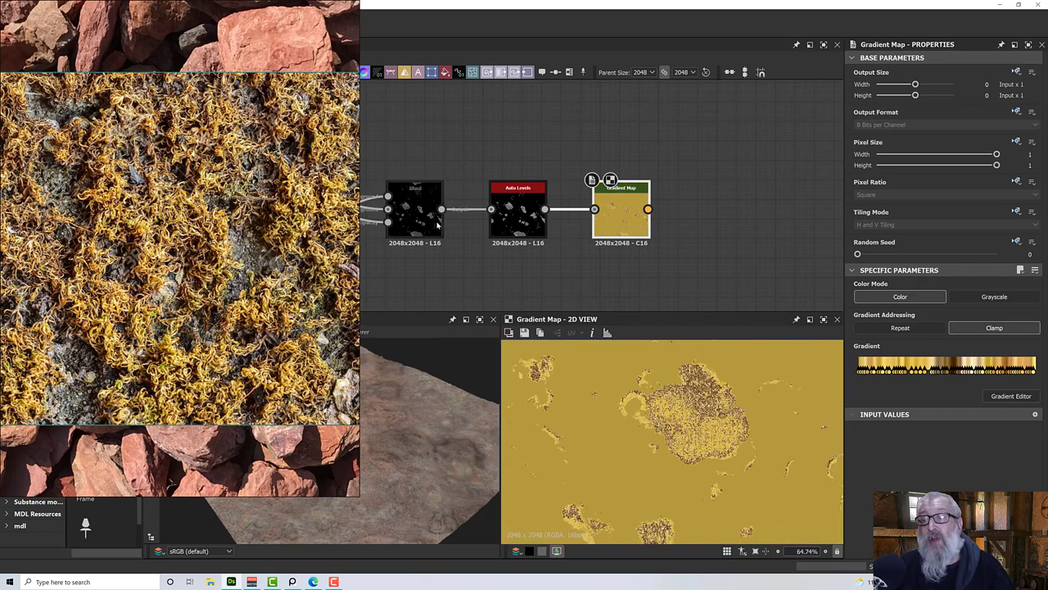
{"action": "left_click_drag", "start_coordinate": [442, 210], "coordinate": [595, 210]}
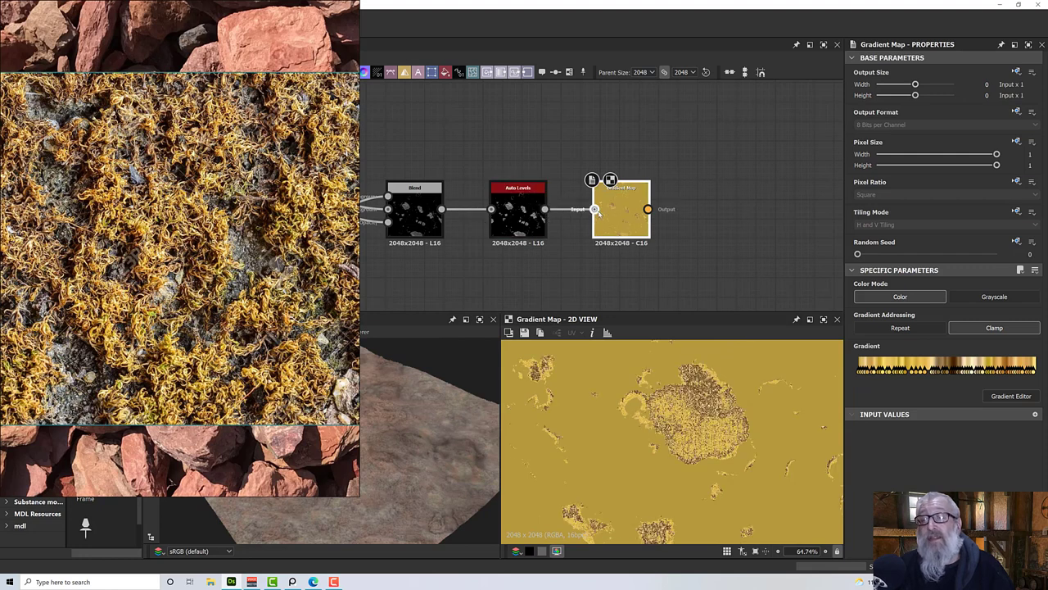
{"action": "scroll", "coordinate": [561, 245], "scroll_direction": "up", "scroll_amount": 2}
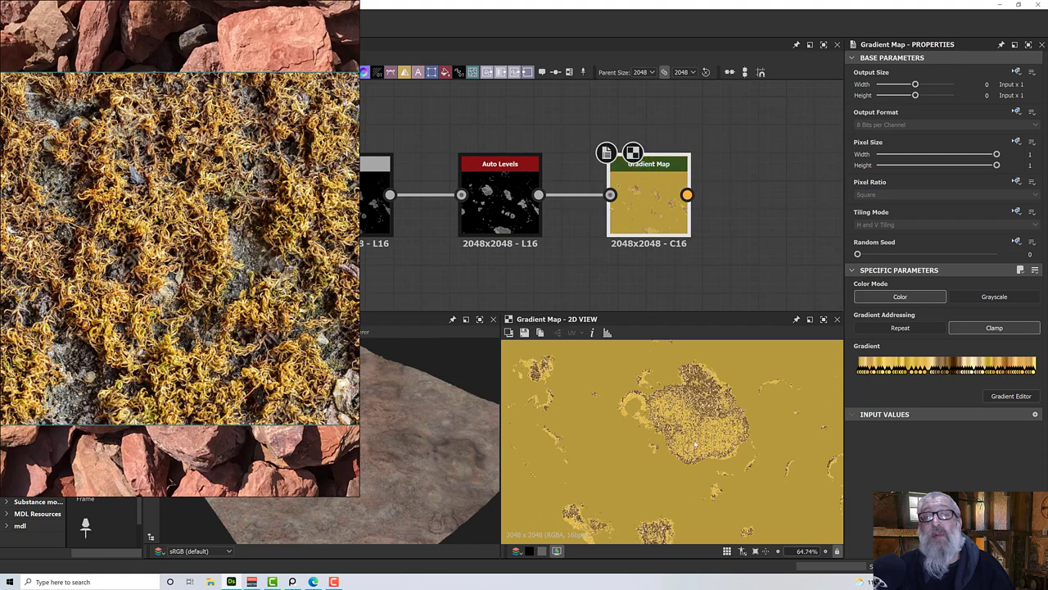
{"action": "scroll", "coordinate": [694, 443], "scroll_direction": "up", "scroll_amount": 2}
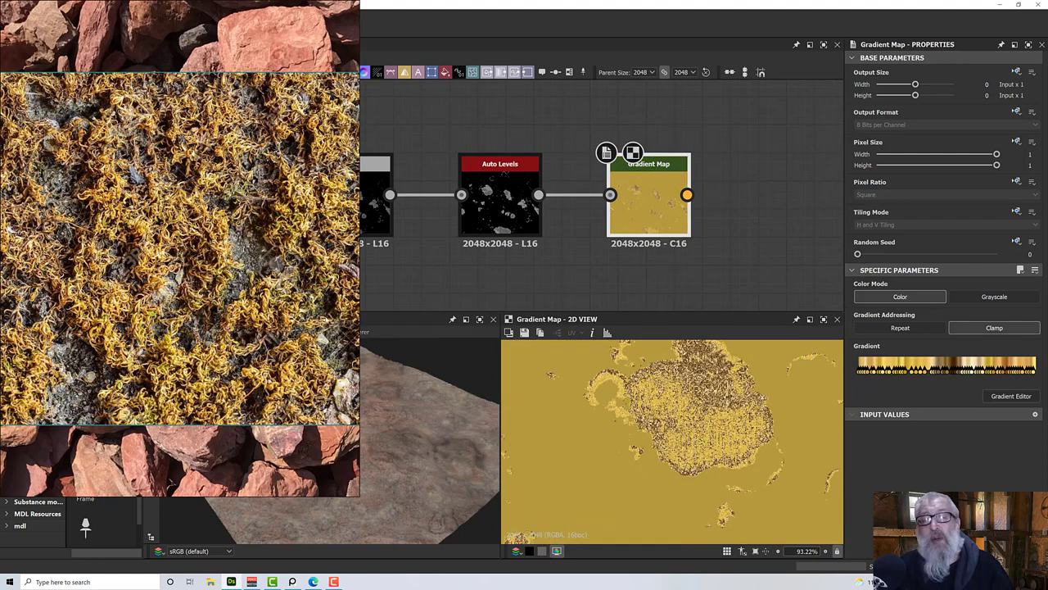
Step: Set the Fur 1 node's Scale to 2 to enlarge the strands in the moss patches
{"action": "middle_click_drag", "start_coordinate": [514, 266], "coordinate": [786, 263]}
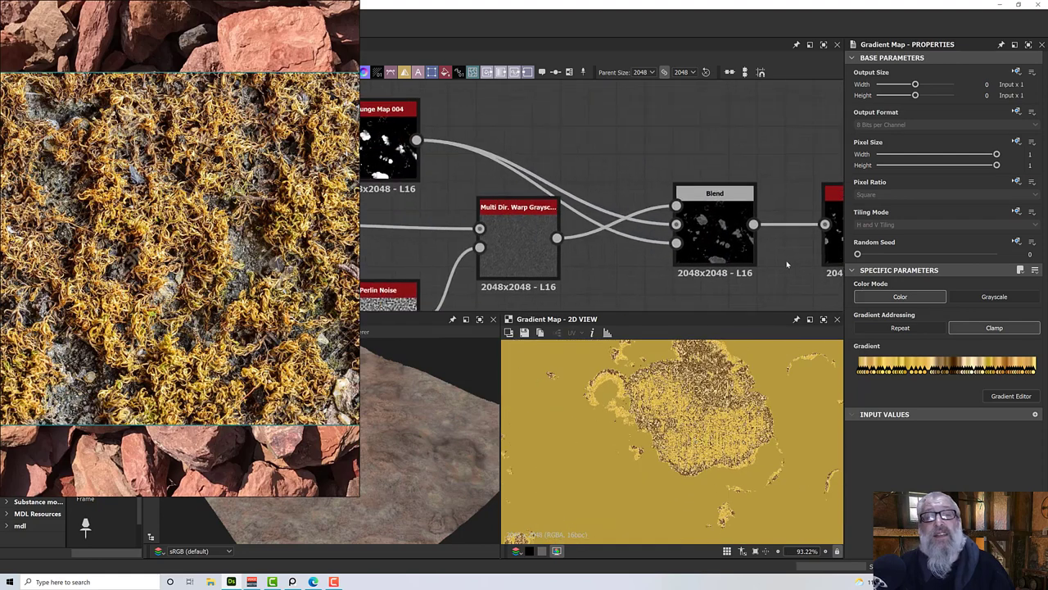
{"action": "middle_click_drag", "start_coordinate": [624, 269], "coordinate": [737, 206]}
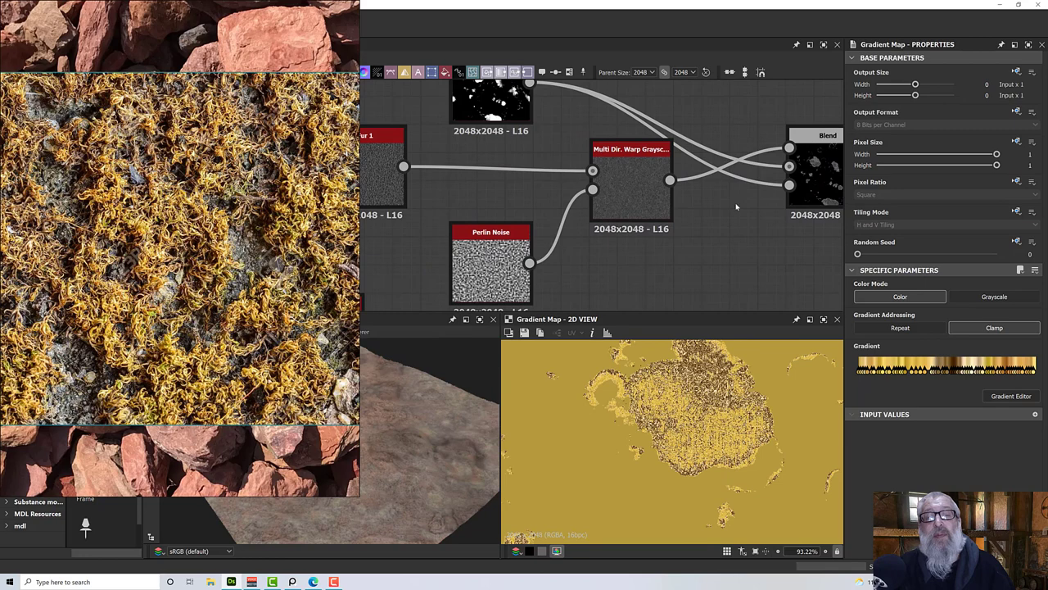
{"action": "left_click", "coordinate": [391, 187]}
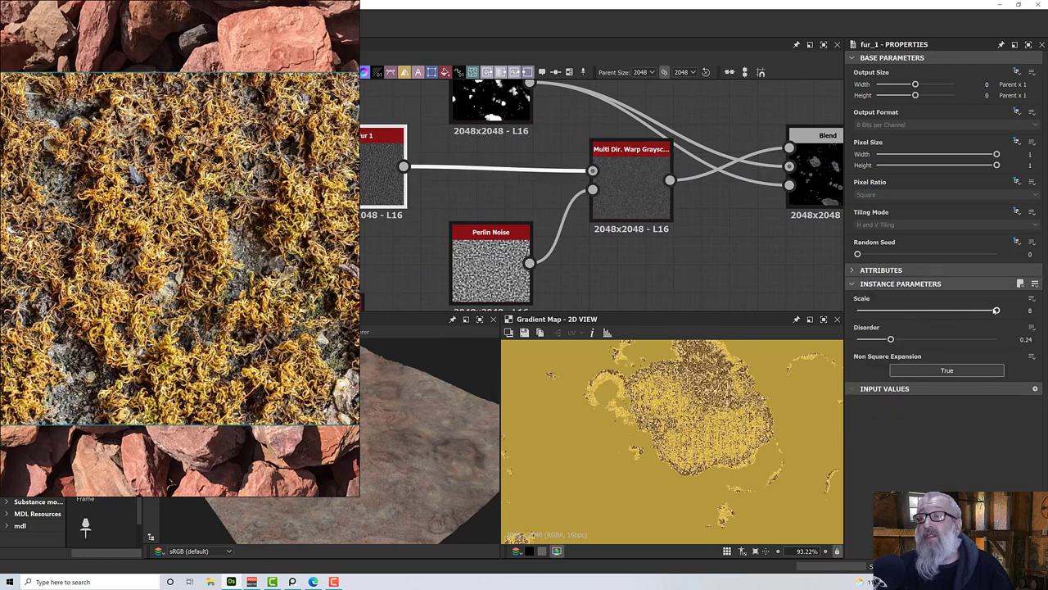
{"action": "left_click_drag", "start_coordinate": [996, 310], "coordinate": [881, 328]}
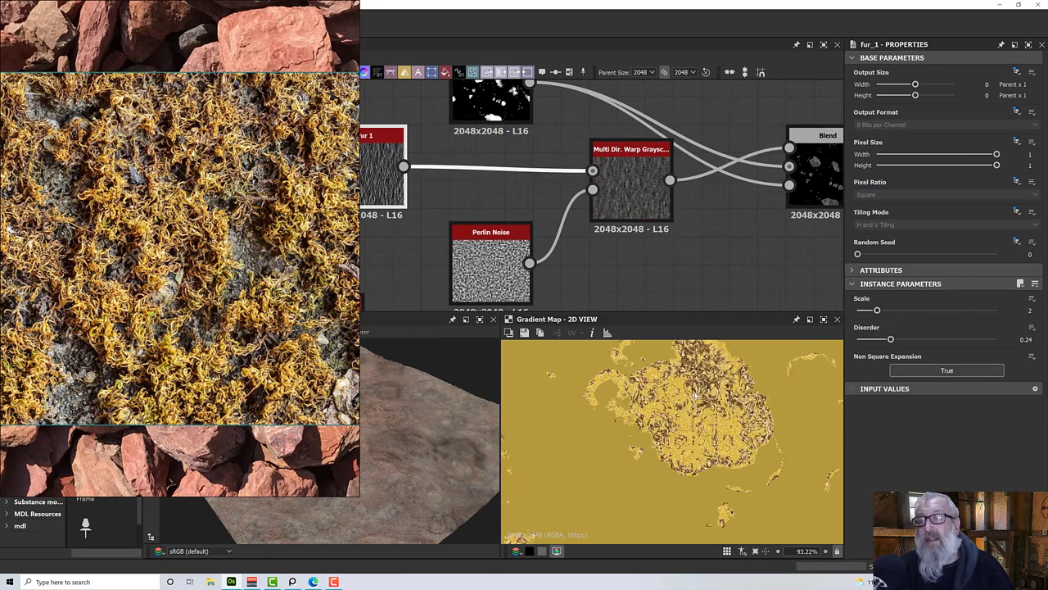
{"action": "scroll", "coordinate": [693, 392], "scroll_direction": "up", "scroll_amount": 5}
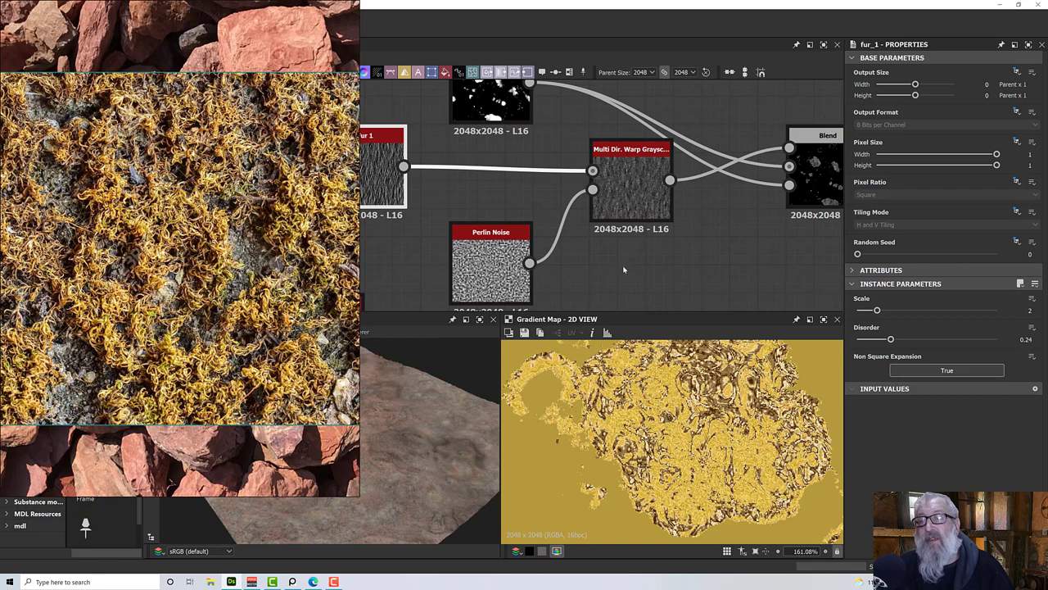
Step: Compare the warp and Perlin Noise outputs, set the Multi Directional Warp's Intensity to about 4.92, and check the Blend output
{"action": "double_click", "coordinate": [631, 189]}
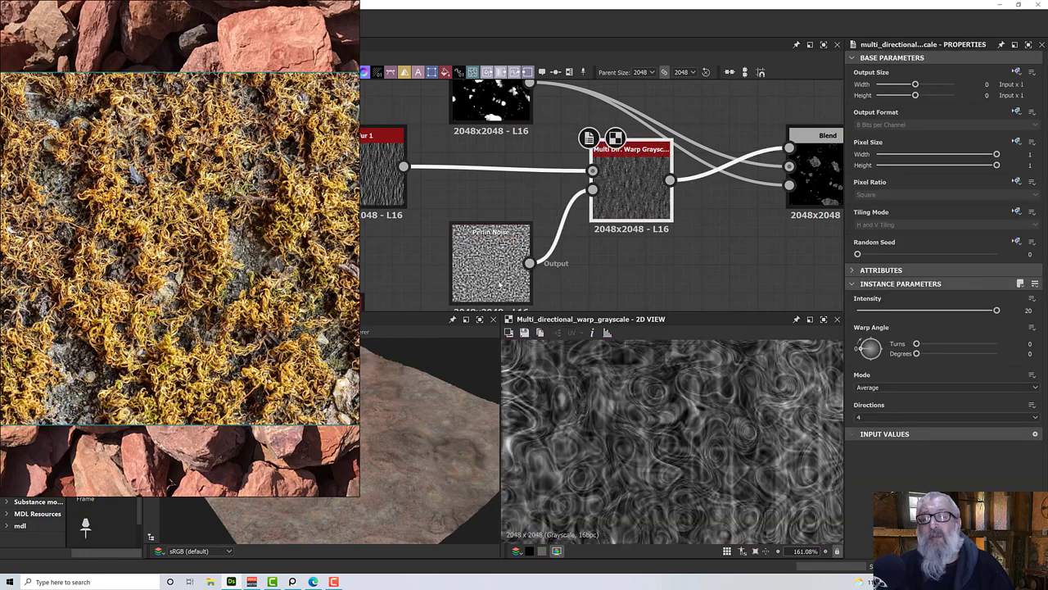
{"action": "double_click", "coordinate": [500, 284]}
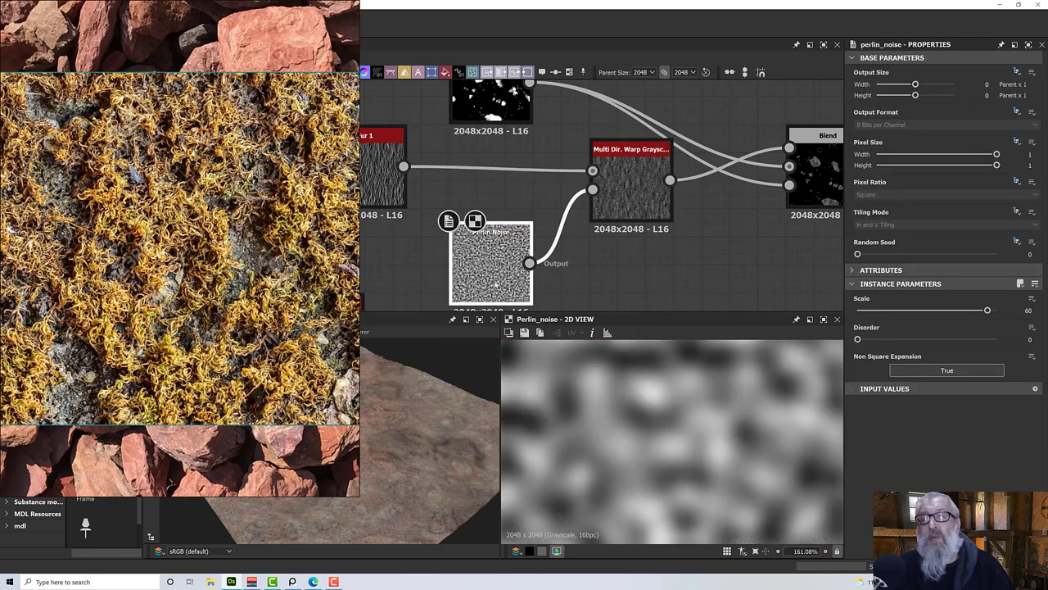
{"action": "double_click", "coordinate": [629, 202]}
{"action": "mouse_move", "coordinate": [996, 310]}
{"action": "left_mouse_down"}
{"action": "mouse_move", "coordinate": [903, 311]}
{"action": "mouse_move", "coordinate": [892, 326]}
{"action": "left_mouse_up"}
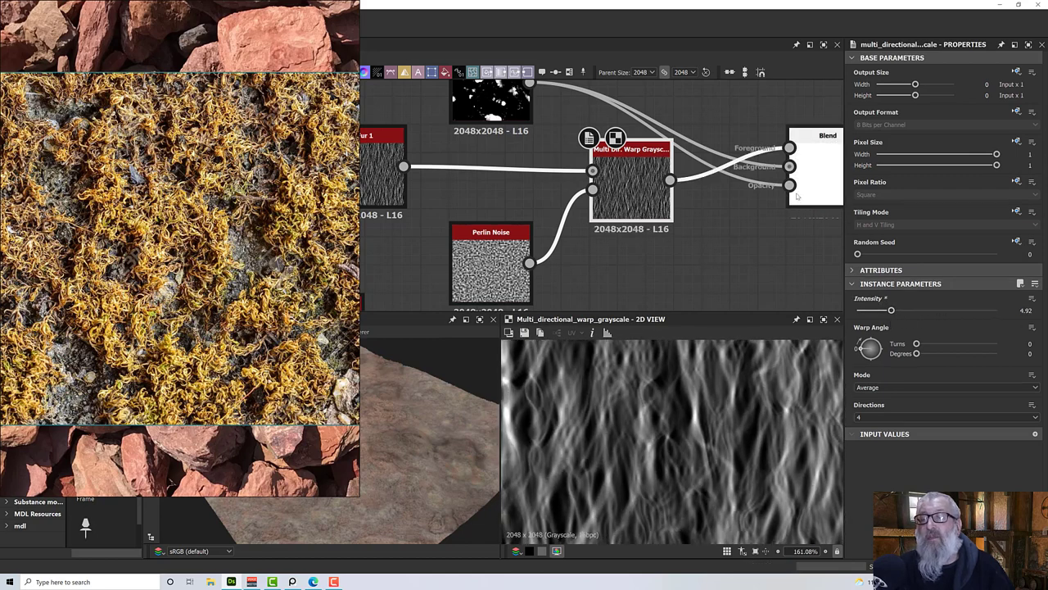
{"action": "double_click", "coordinate": [815, 172]}
{"action": "scroll", "coordinate": [677, 425], "scroll_direction": "down", "scroll_amount": 3}
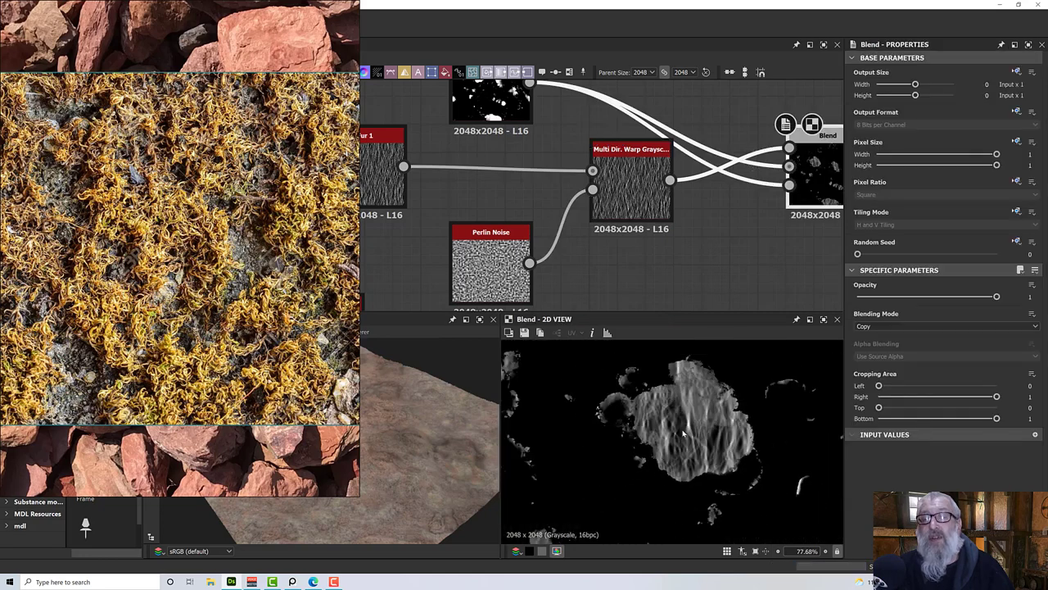
Step: Resample the Gradient Map's colors from a very short stretch of yellow moss near the reference image's lower corner
{"action": "middle_click_drag", "start_coordinate": [831, 186], "coordinate": [398, 215]}
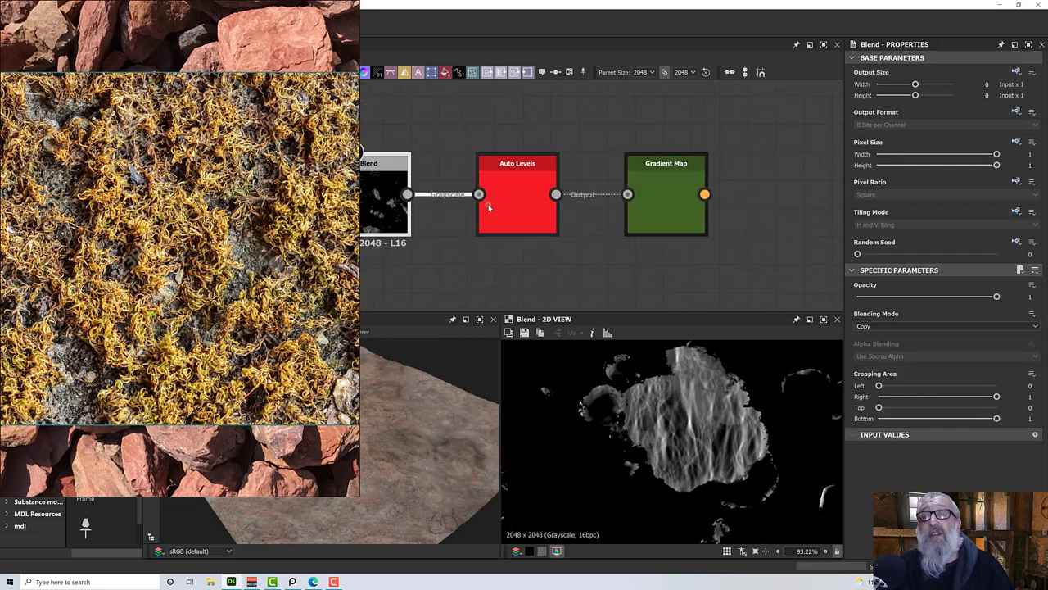
{"action": "double_click", "coordinate": [652, 200]}
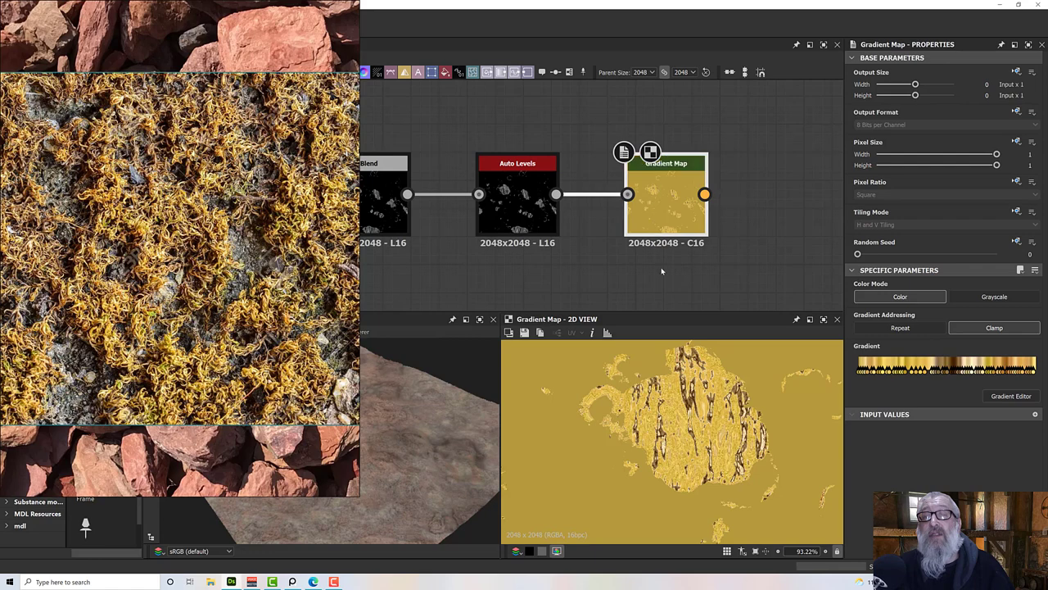
{"action": "scroll", "coordinate": [674, 402], "scroll_direction": "up", "scroll_amount": 3}
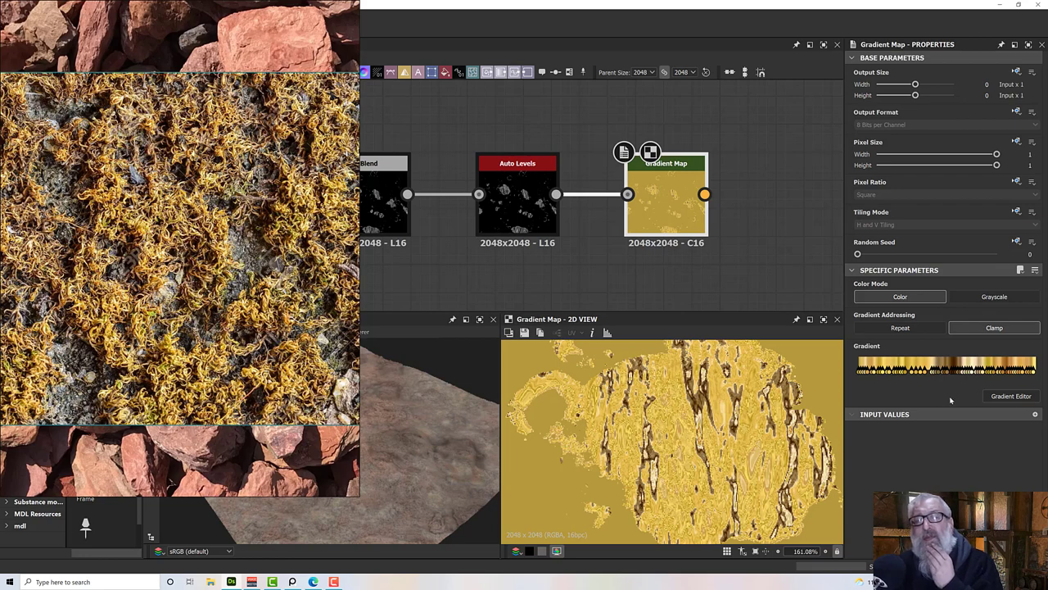
{"action": "left_click", "coordinate": [1009, 396]}
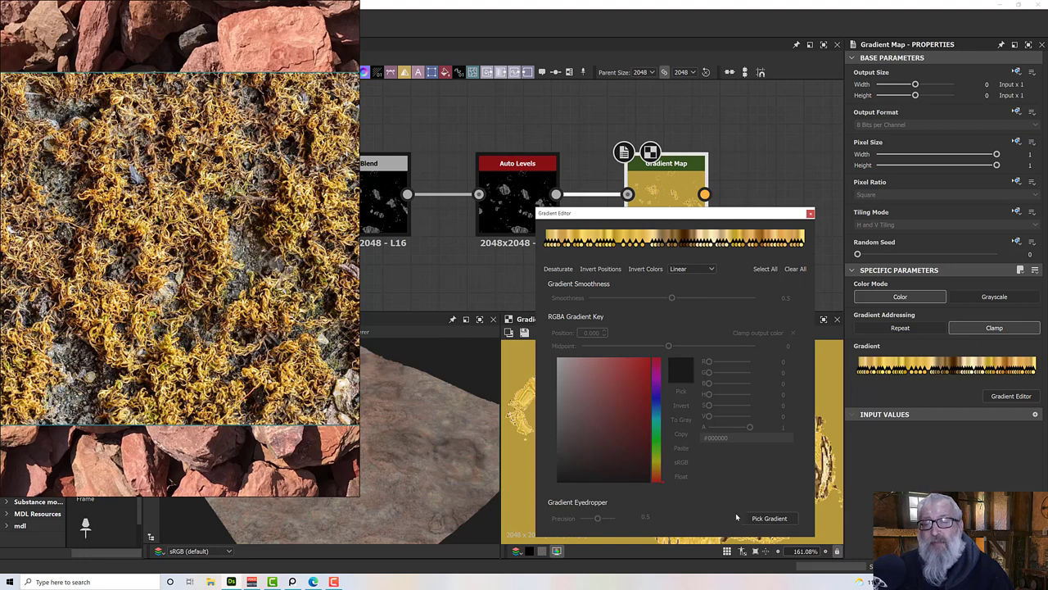
{"action": "left_click", "coordinate": [758, 519]}
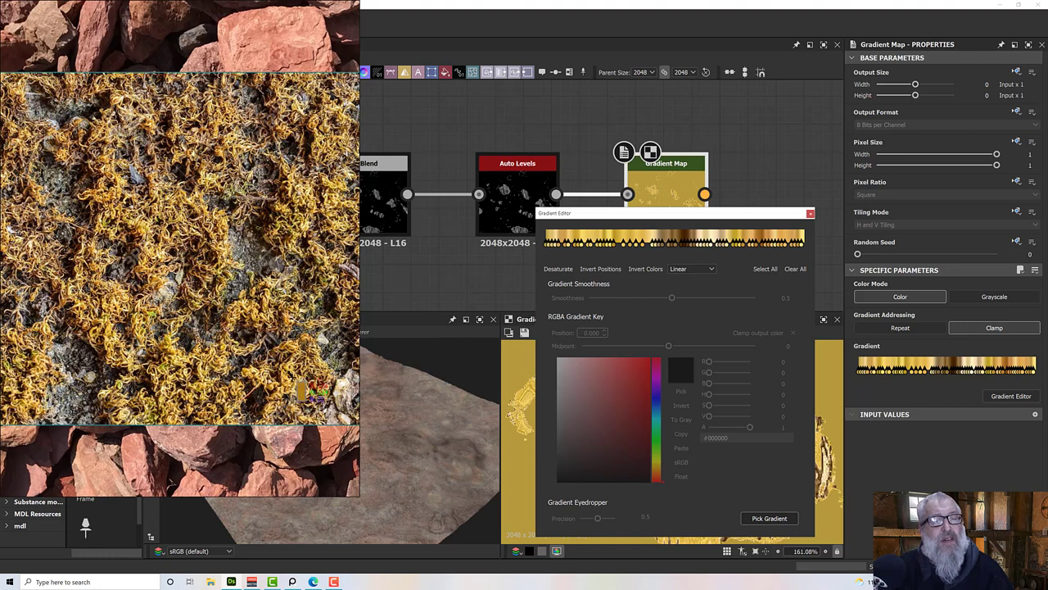
{"action": "left_click_drag", "start_coordinate": [324, 401], "coordinate": [301, 386]}
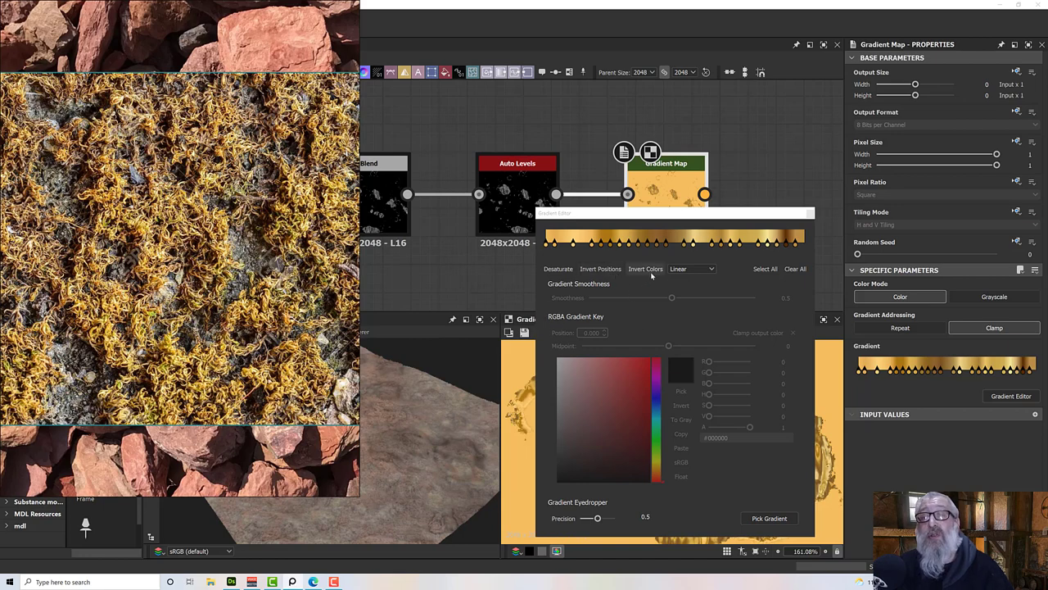
Step: Move the Gradient Editor clear of the patch preview and hide the moss reference image
{"action": "left_click_drag", "start_coordinate": [680, 214], "coordinate": [357, 199]}
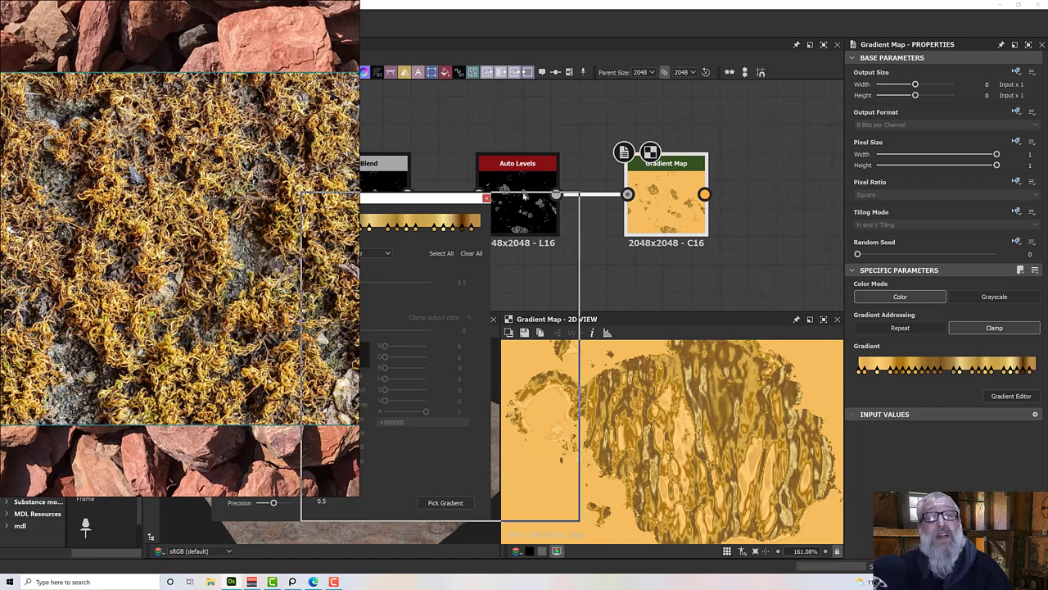
{"action": "left_click_drag", "start_coordinate": [413, 198], "coordinate": [544, 195]}
{"action": "left_click", "coordinate": [292, 582]}
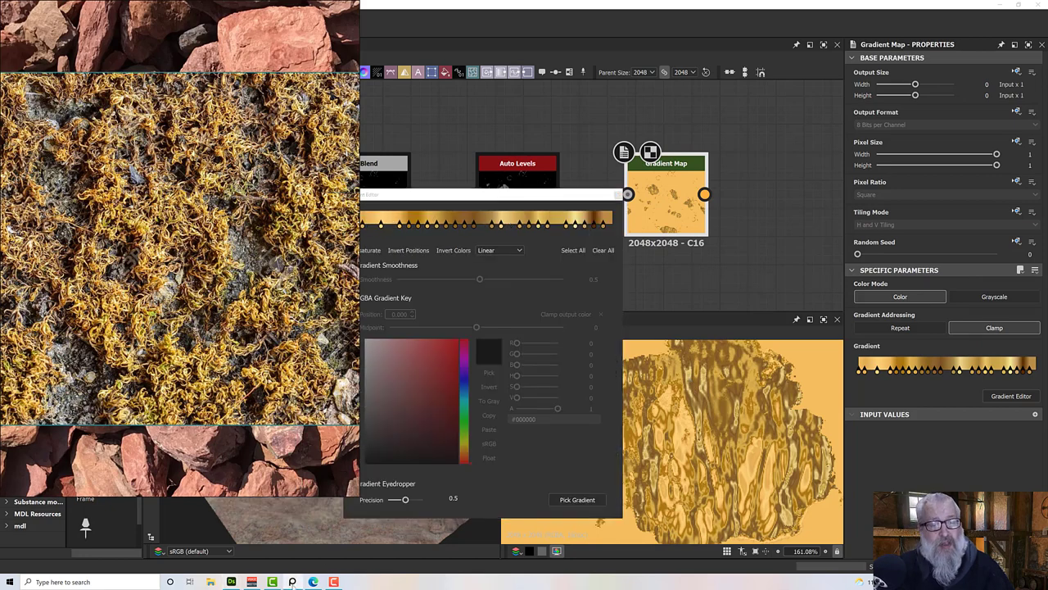
{"action": "left_click", "coordinate": [293, 582]}
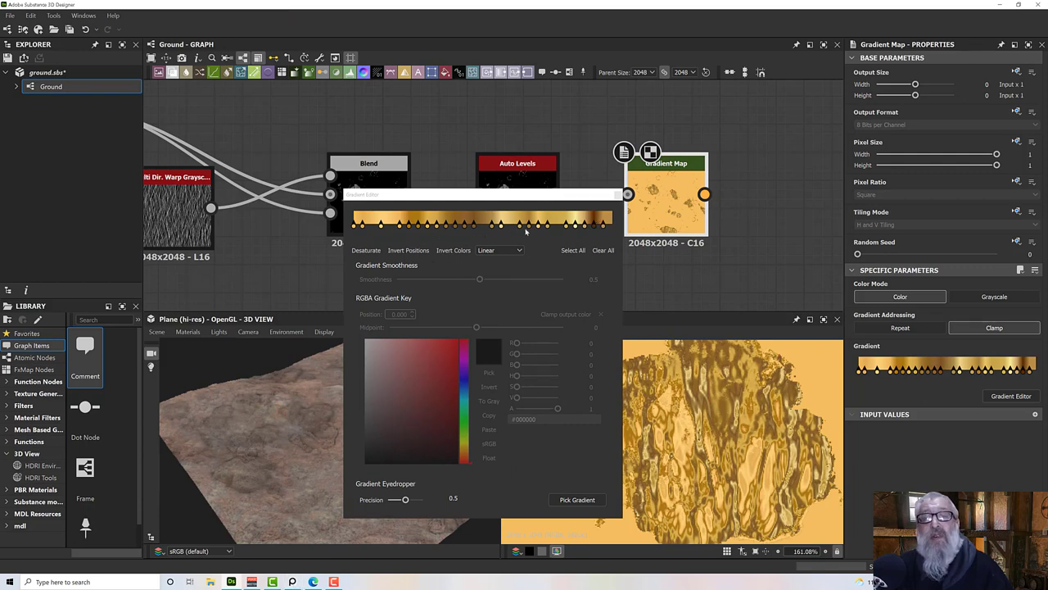
Step: Move the dark brown gradient key #582b00 to position 0 and the light orange key #e1a94f to 0.802
{"action": "left_click", "coordinate": [352, 229]}
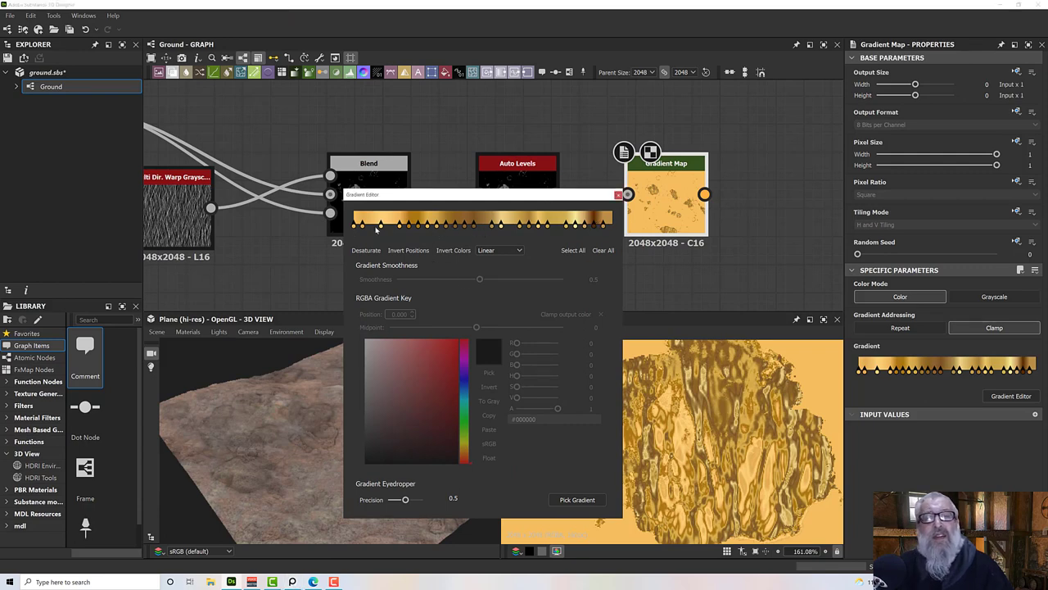
{"action": "left_click", "coordinate": [363, 224]}
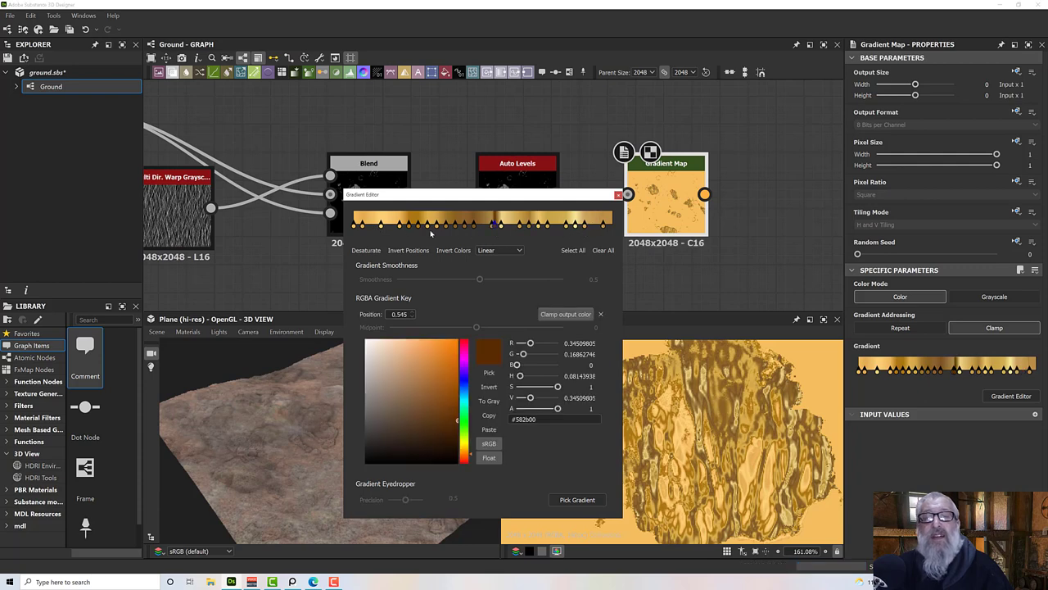
{"action": "left_click_drag", "start_coordinate": [364, 225], "coordinate": [357, 230]}
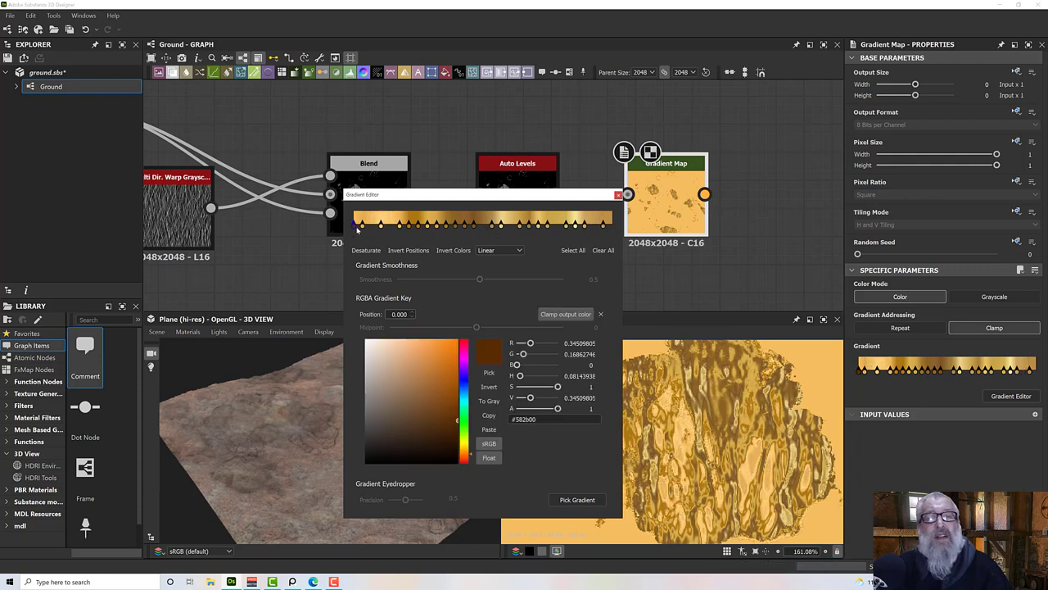
{"action": "left_click", "coordinate": [515, 223]}
{"action": "left_click_drag", "start_coordinate": [565, 223], "coordinate": [561, 224]}
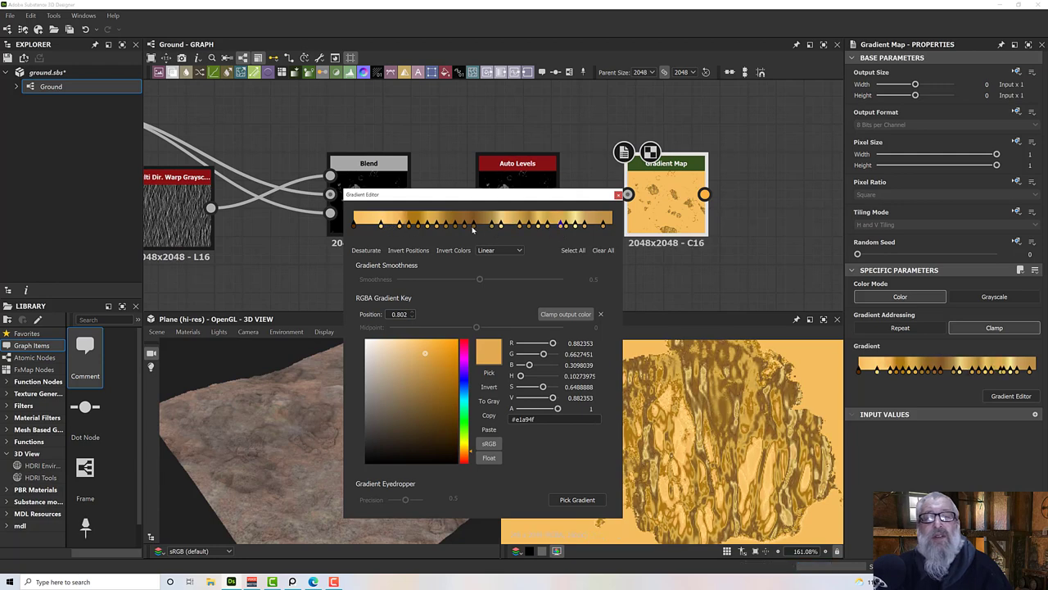
Step: Place the brown gradient key #795222 at 0.059 and the light orange key #f4bb5d at position 1
{"action": "left_click", "coordinate": [366, 225]}
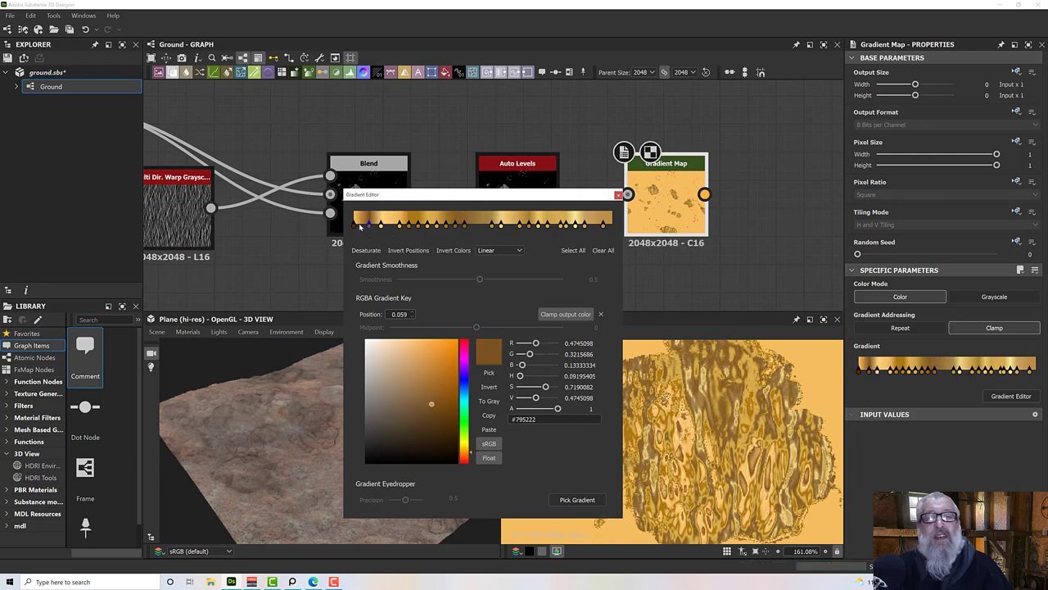
{"action": "left_click", "coordinate": [358, 225]}
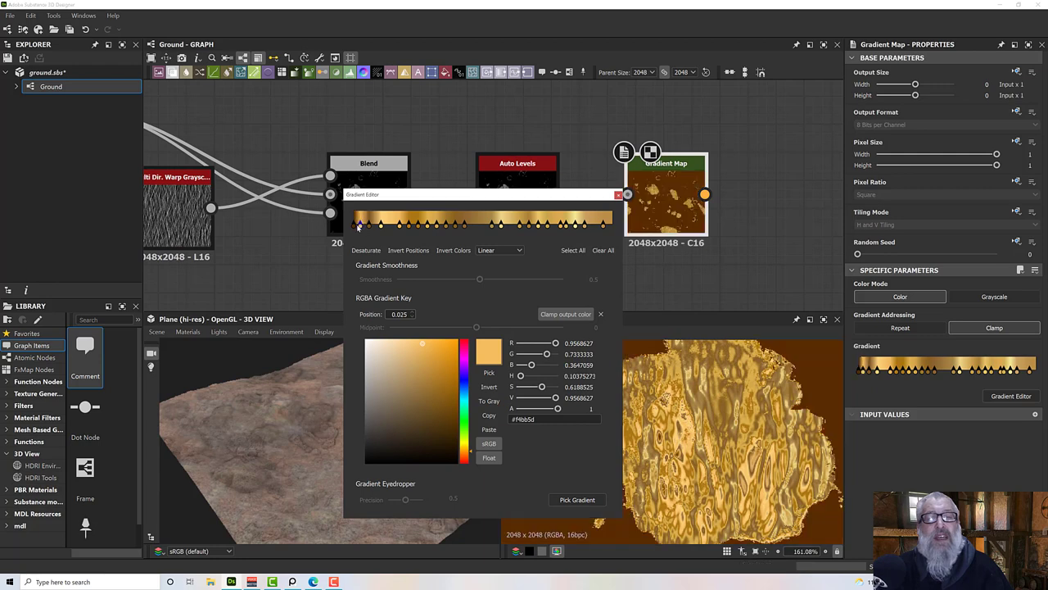
{"action": "left_click_drag", "start_coordinate": [359, 227], "coordinate": [612, 227]}
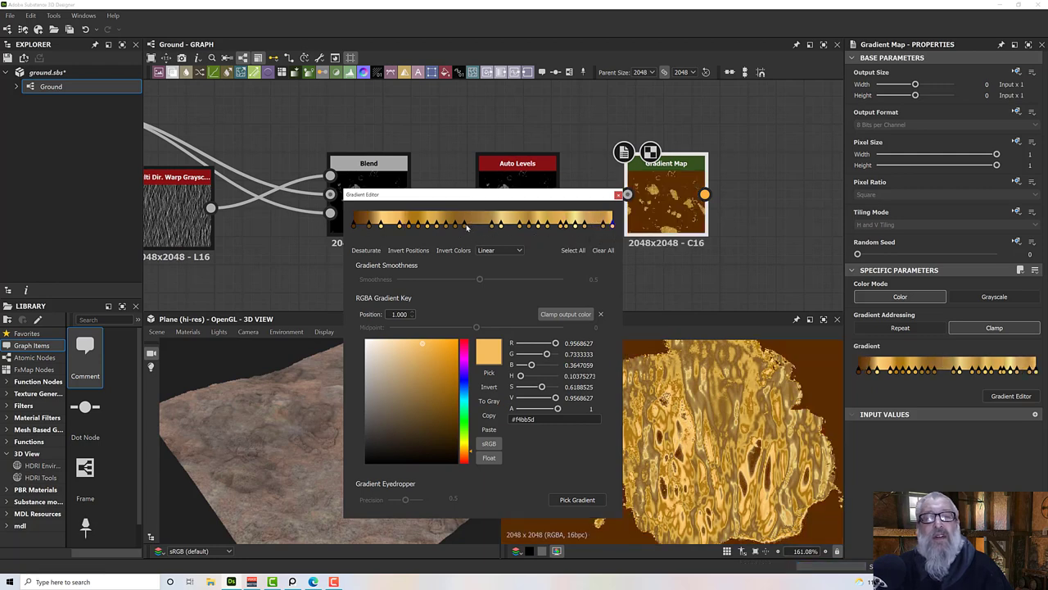
Step: Rearrange the middle gradient keys from dark to light, shifting brown keys toward the start and pale keys toward the end
{"action": "left_click_drag", "start_coordinate": [466, 227], "coordinate": [593, 232]}
{"action": "left_click", "coordinate": [382, 228]}
{"action": "left_click", "coordinate": [387, 226]}
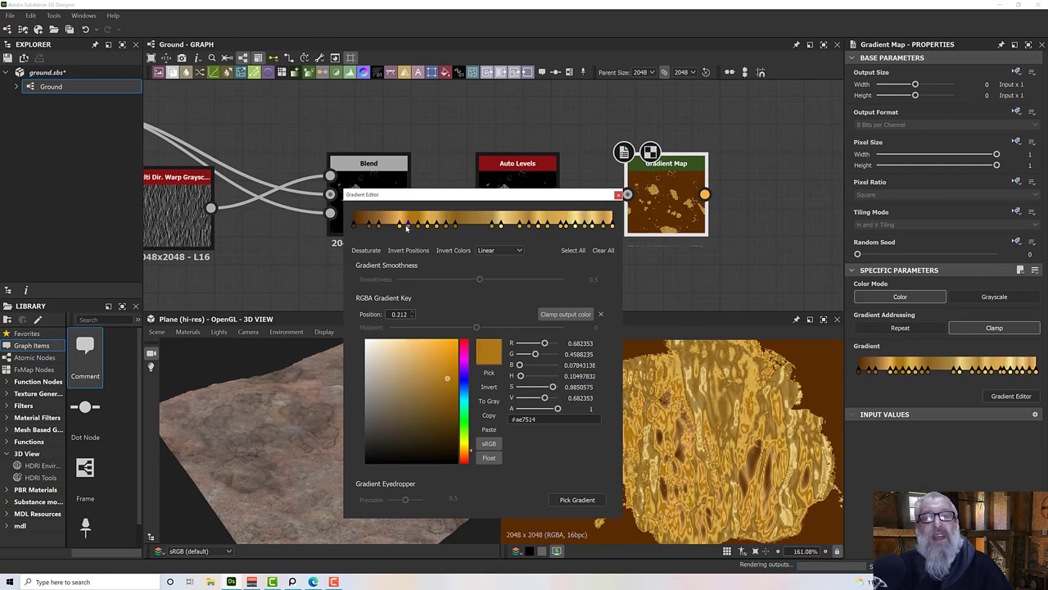
{"action": "left_click_drag", "start_coordinate": [402, 228], "coordinate": [495, 236]}
{"action": "left_click_drag", "start_coordinate": [417, 231], "coordinate": [426, 232]}
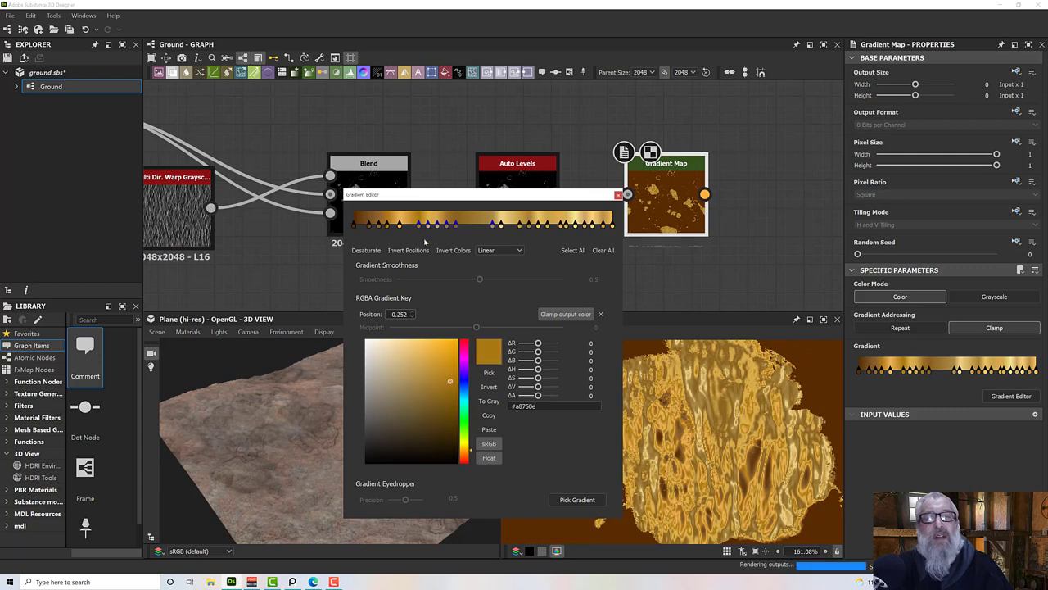
{"action": "left_click", "coordinate": [501, 227]}
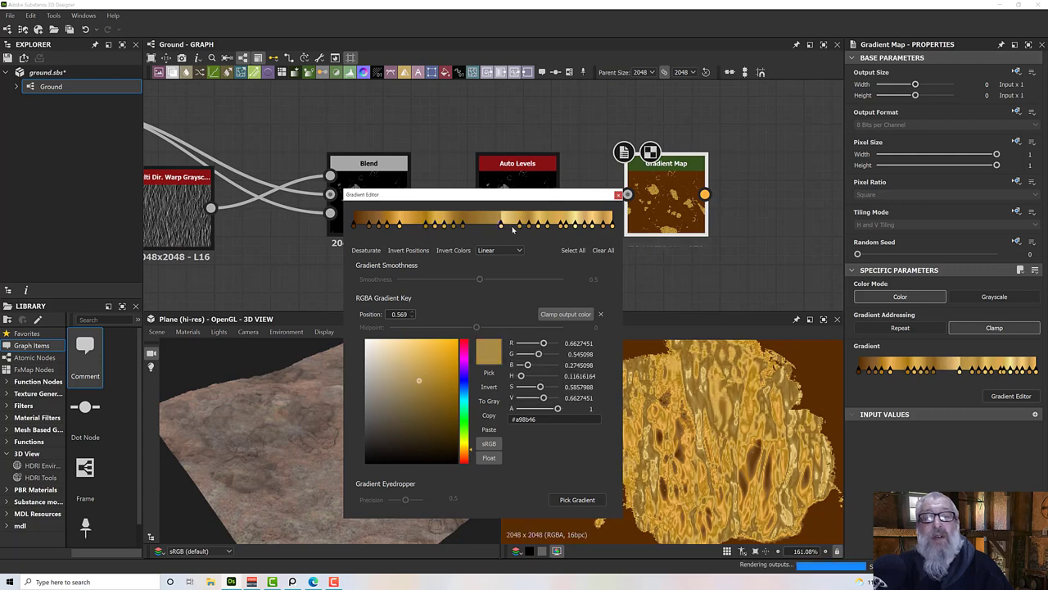
{"action": "left_click_drag", "start_coordinate": [501, 228], "coordinate": [487, 206]}
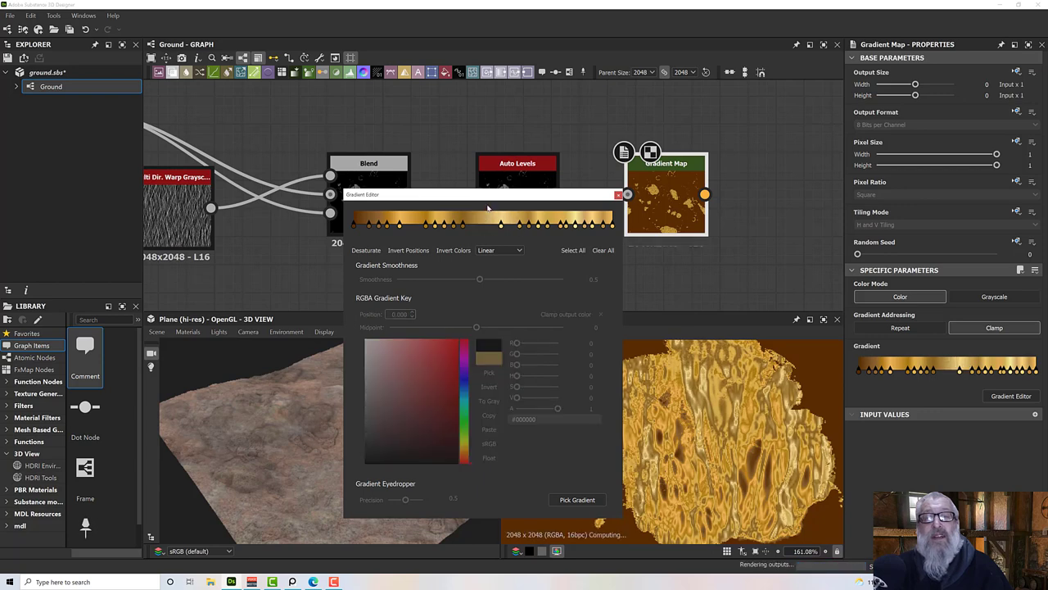
Step: Keep ordering the gradient keys dark to light, with #a8750e at 0.267 and #9d752a at 0.171, and move the Gradient Editor below the nodes
{"action": "left_click", "coordinate": [463, 226]}
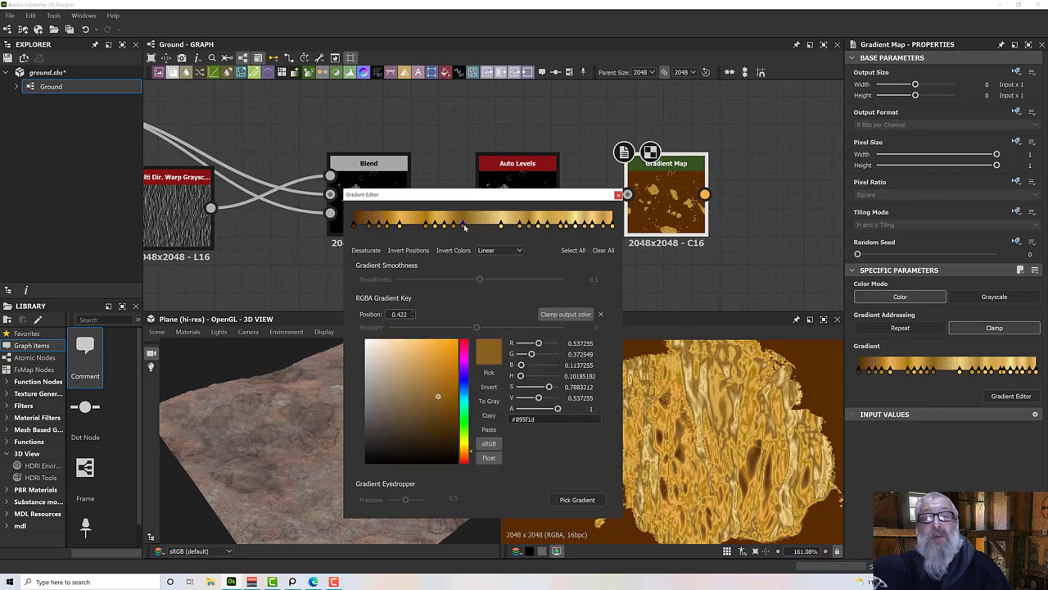
{"action": "left_click", "coordinate": [436, 226]}
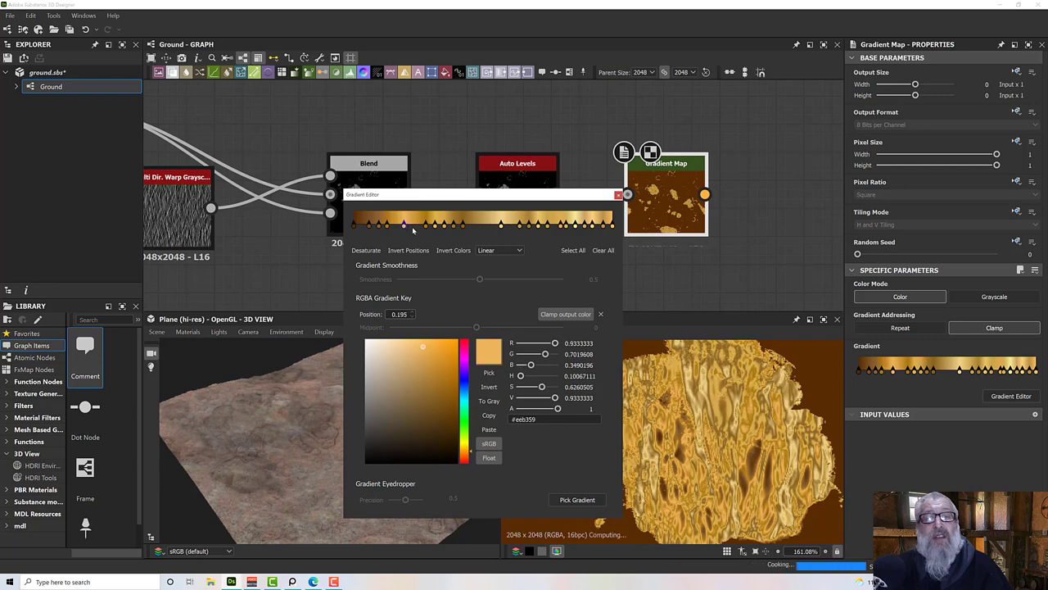
{"action": "left_click_drag", "start_coordinate": [454, 228], "coordinate": [412, 231]}
{"action": "left_click", "coordinate": [423, 228]}
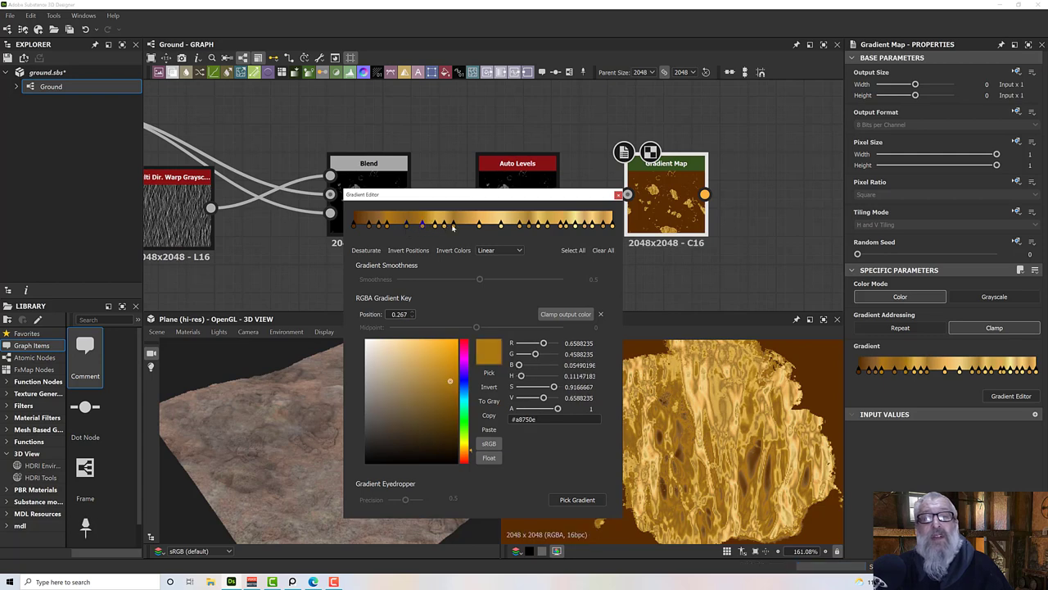
{"action": "left_click_drag", "start_coordinate": [453, 229], "coordinate": [397, 234]}
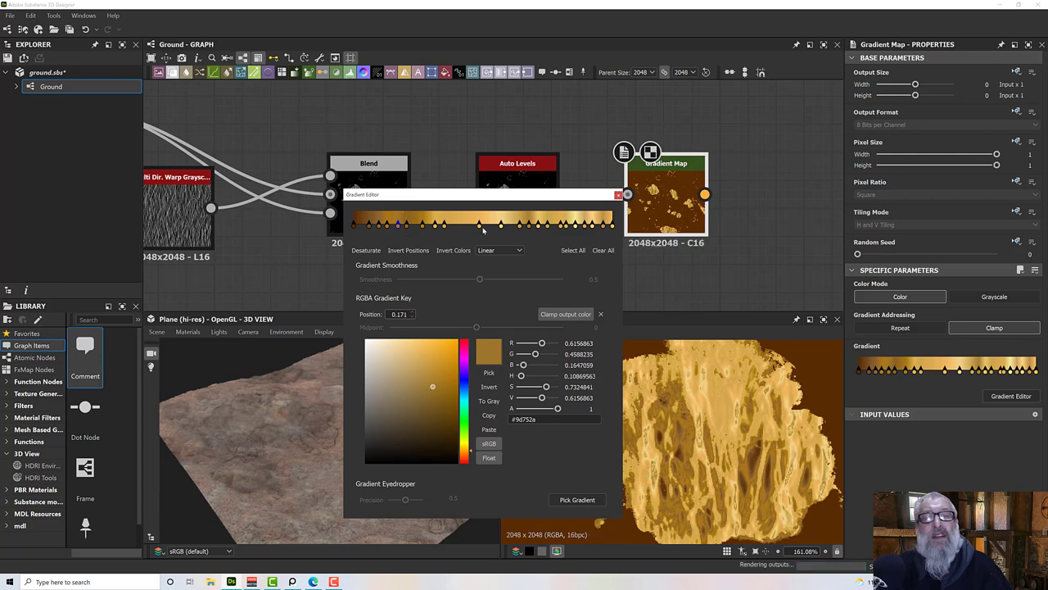
{"action": "left_click", "coordinate": [530, 224]}
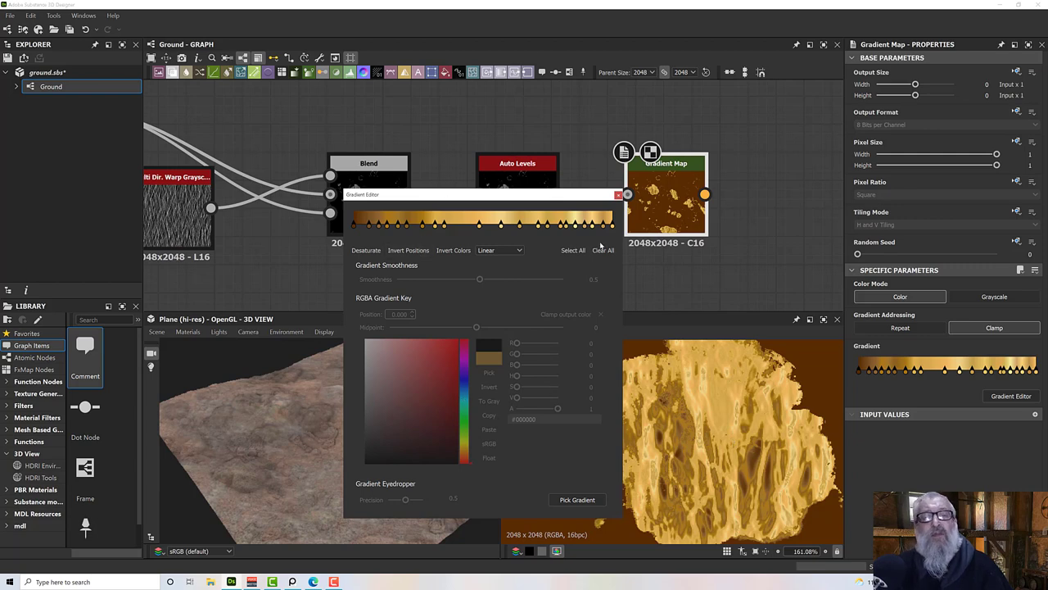
{"action": "left_click_drag", "start_coordinate": [491, 201], "coordinate": [481, 277]}
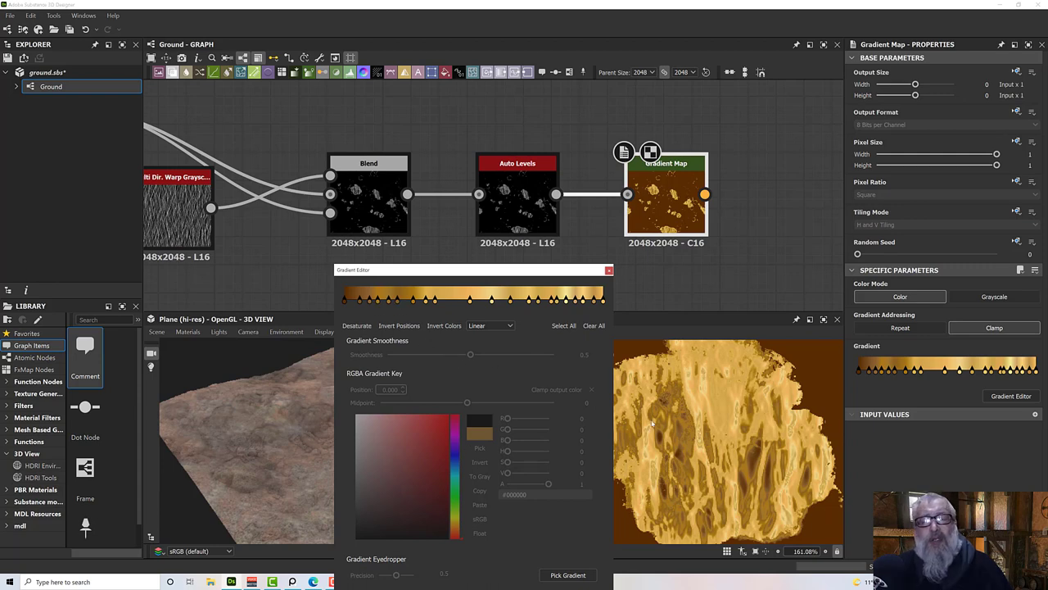
Step: Check the moss patches' coloring in the 2D preview and close the Gradient Editor
{"action": "scroll", "coordinate": [698, 434], "scroll_direction": "down", "scroll_amount": 6}
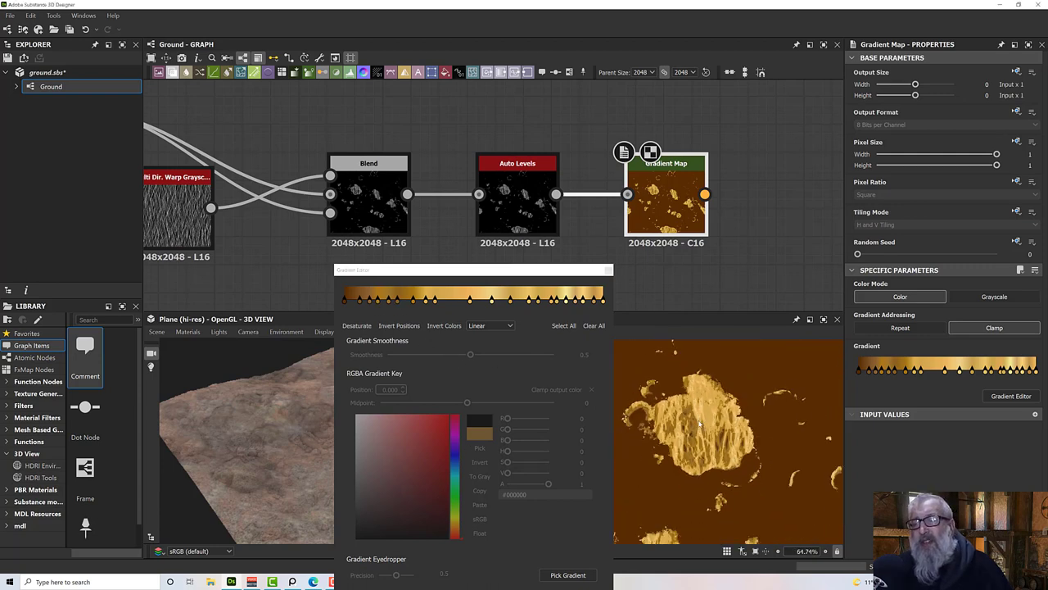
{"action": "scroll", "coordinate": [700, 424], "scroll_direction": "up", "scroll_amount": 2}
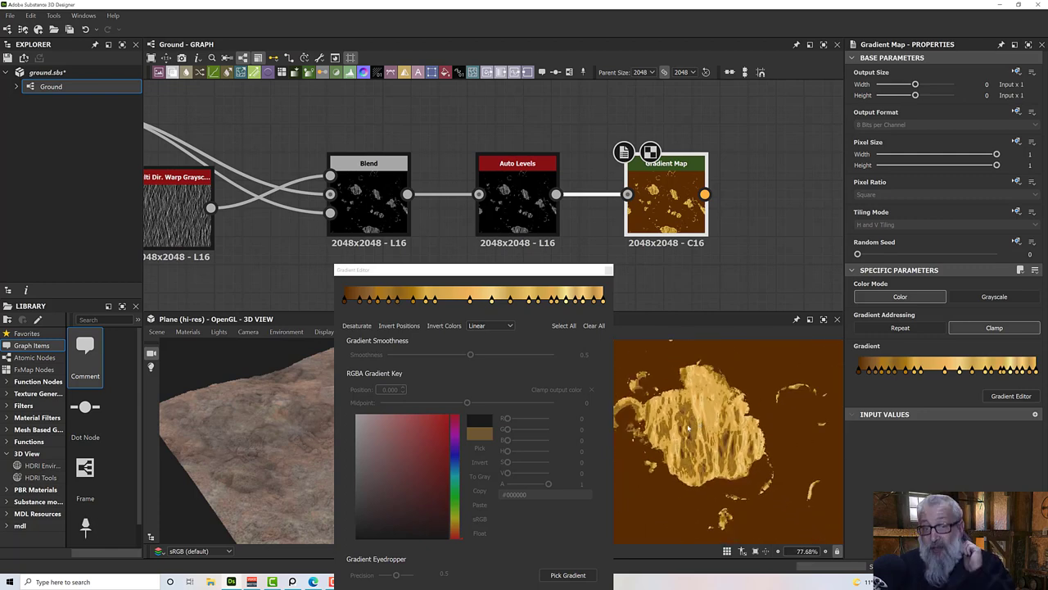
{"action": "left_click", "coordinate": [607, 271]}
Step: Move the last base color Blend node aside and add a new Blend node beyond the moss Gradient Map
{"action": "scroll", "coordinate": [516, 202], "scroll_direction": "down", "scroll_amount": 5}
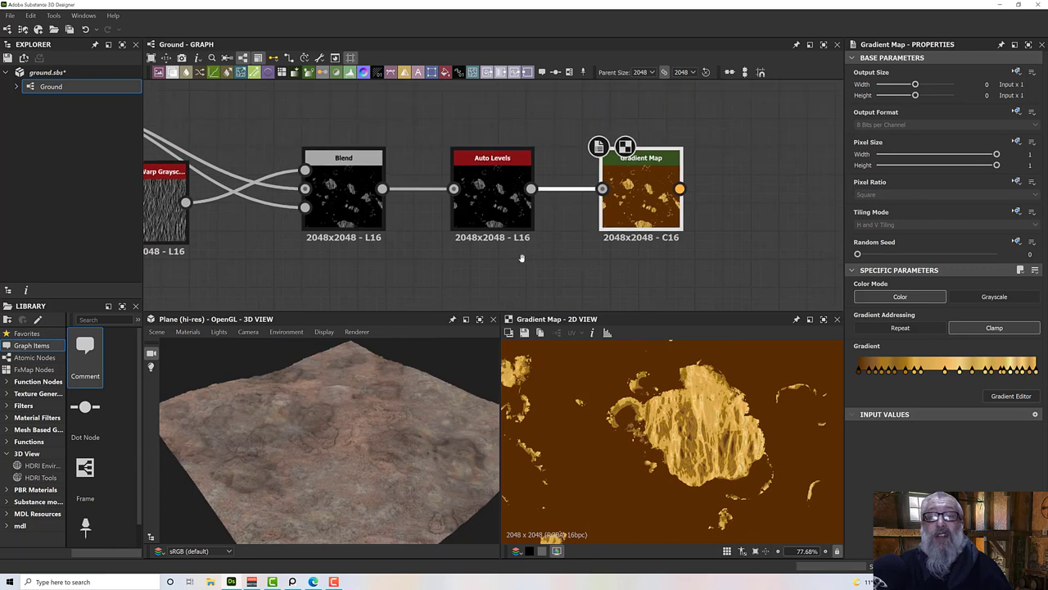
{"action": "middle_click_drag", "start_coordinate": [515, 202], "coordinate": [450, 202]}
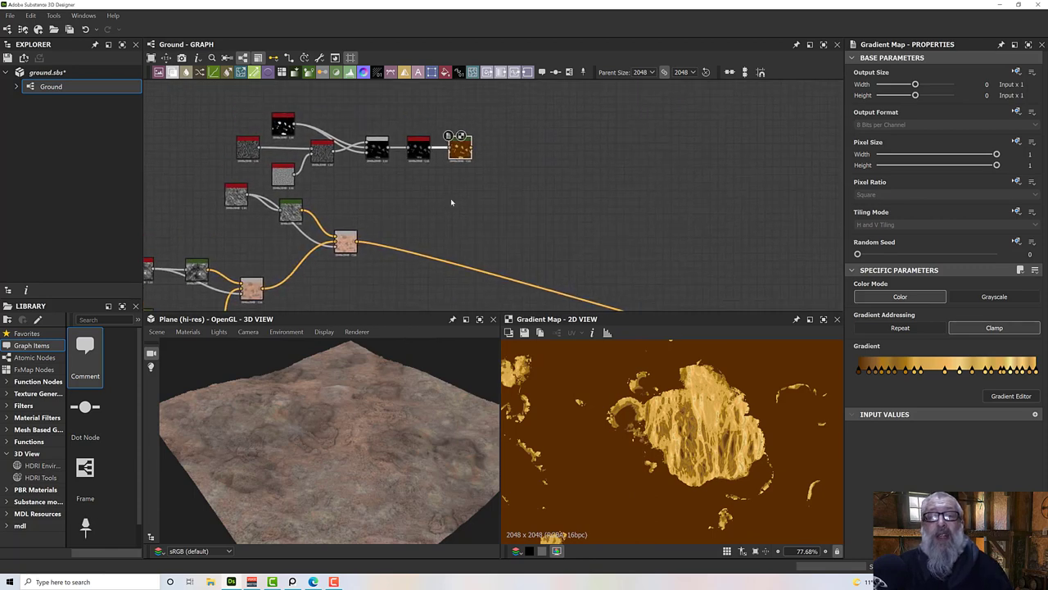
{"action": "left_click_drag", "start_coordinate": [352, 243], "coordinate": [470, 212]}
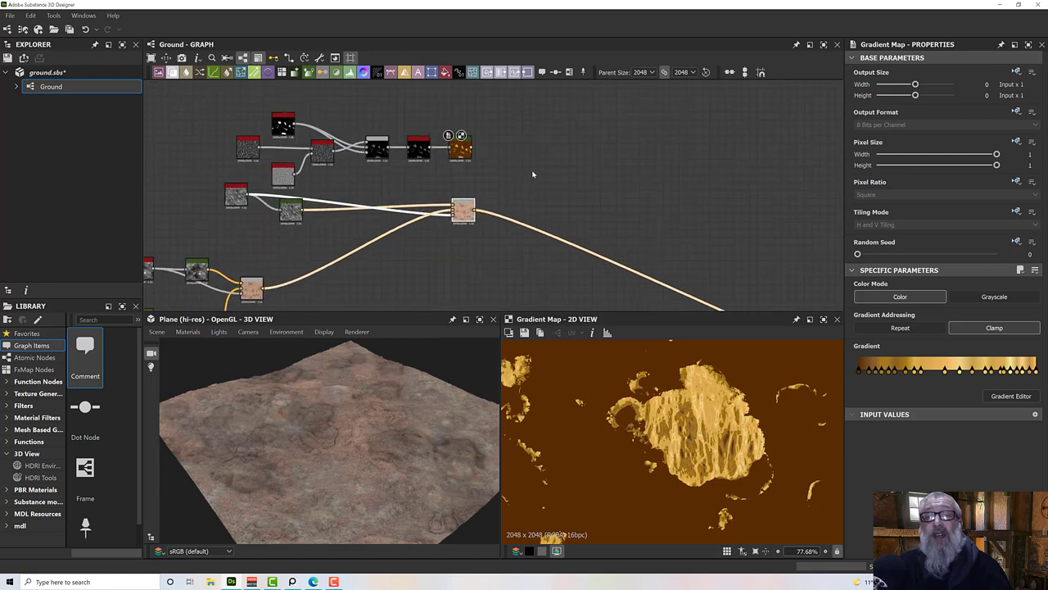
{"action": "middle_click_drag", "start_coordinate": [533, 174], "coordinate": [525, 189]}
{"action": "key", "text": "space"}
{"action": "type", "text": "blend"}
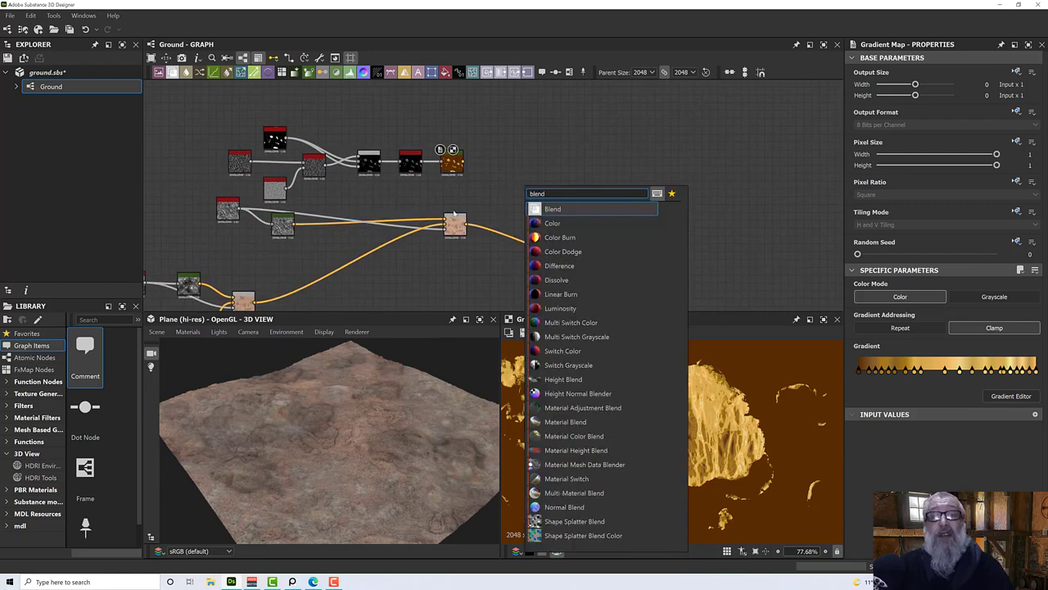
{"action": "key", "text": "Return"}
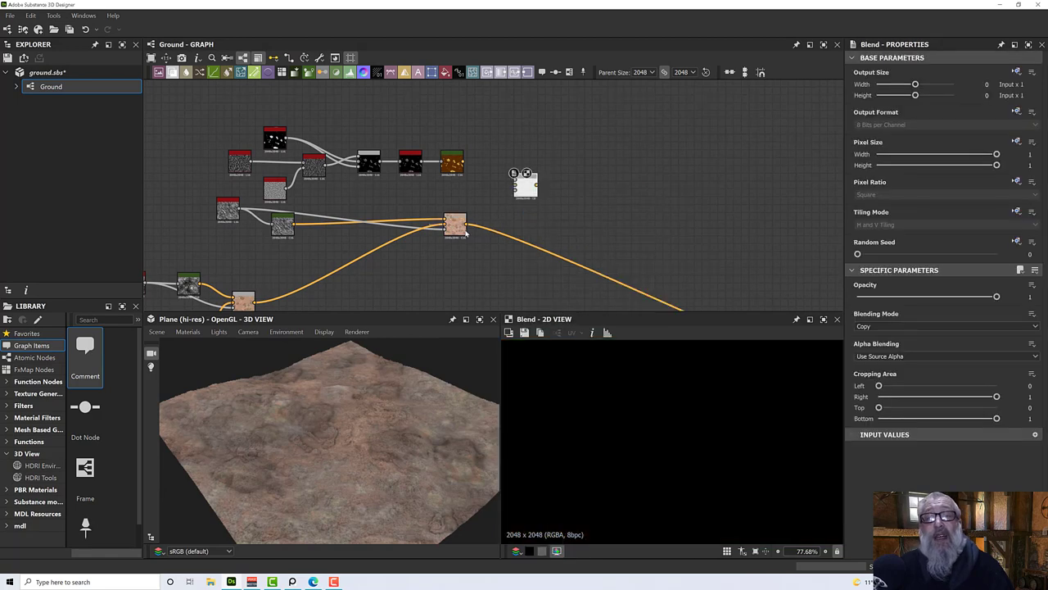
Step: Connect the previous color Blend as the new Blend's background, the moss Gradient Map as foreground, and the Auto Levels output as mask
{"action": "left_click_drag", "start_coordinate": [467, 226], "coordinate": [515, 188]}
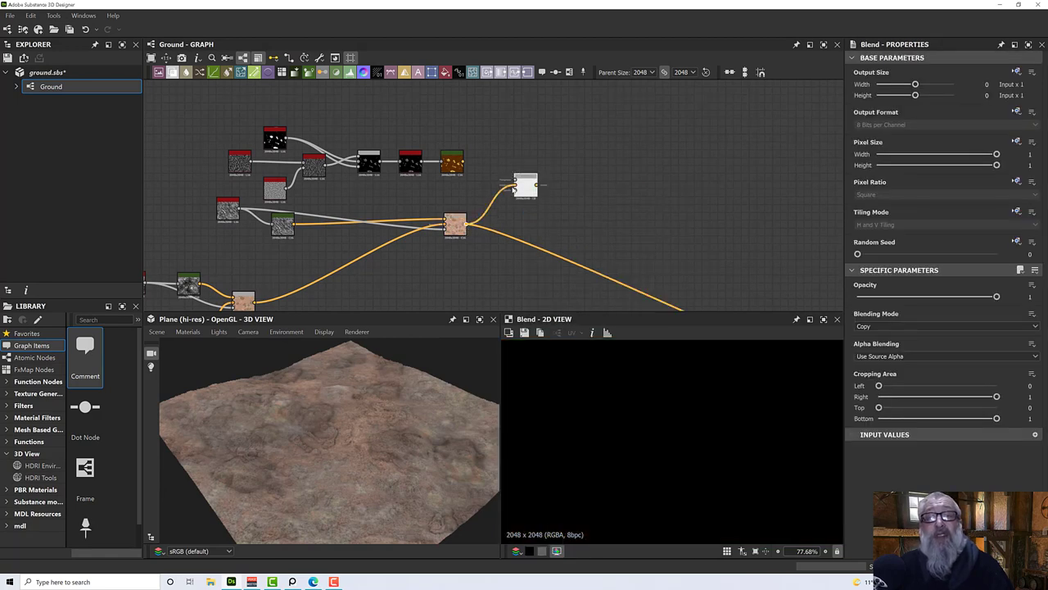
{"action": "left_click_drag", "start_coordinate": [464, 163], "coordinate": [524, 188]}
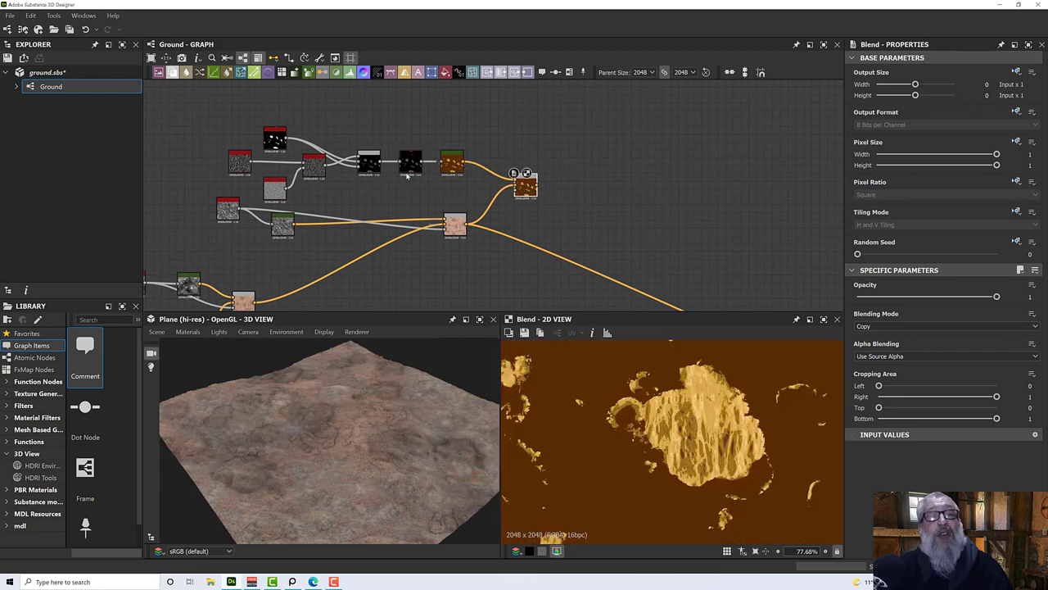
{"action": "scroll", "coordinate": [410, 175], "scroll_direction": "up", "scroll_amount": 2}
{"action": "left_click_drag", "start_coordinate": [426, 154], "coordinate": [587, 203]}
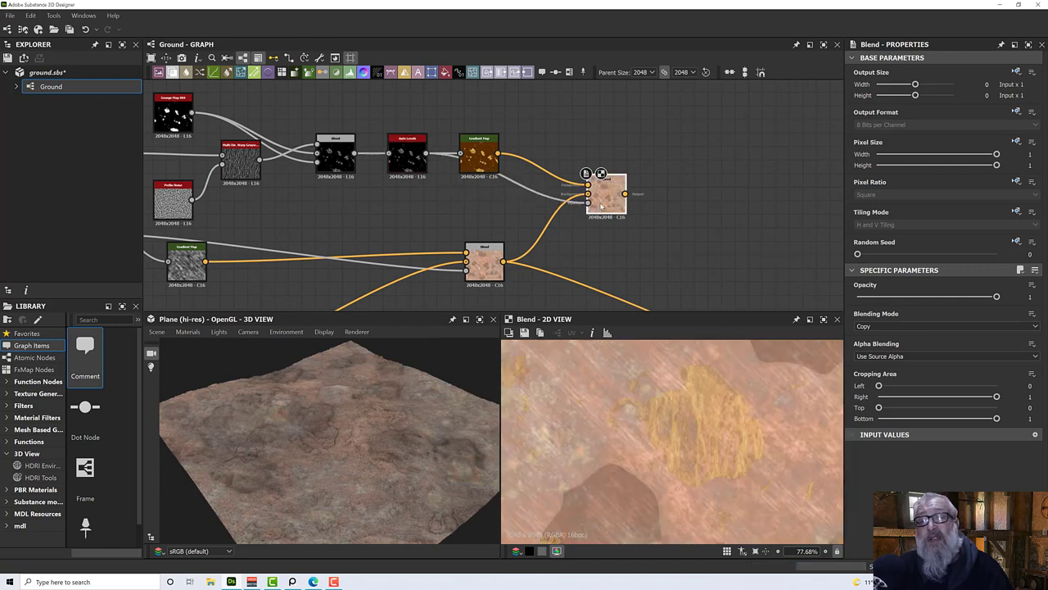
Step: Compare Min (Darken) and Max (Lighten) on the moss Blend, and set its blending mode to Overlay
{"action": "left_click", "coordinate": [889, 328]}
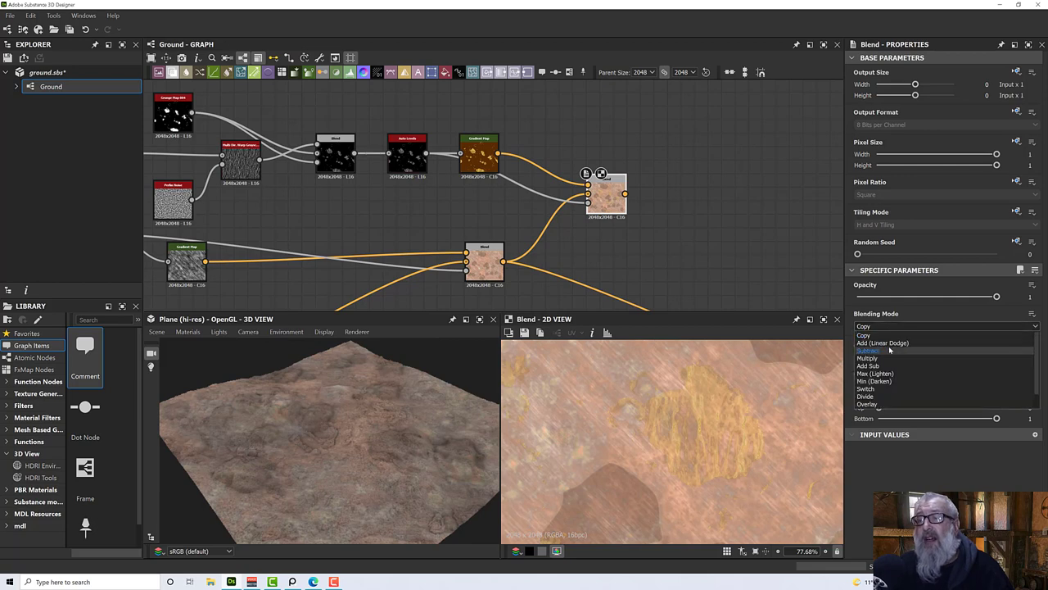
{"action": "left_click", "coordinate": [889, 382]}
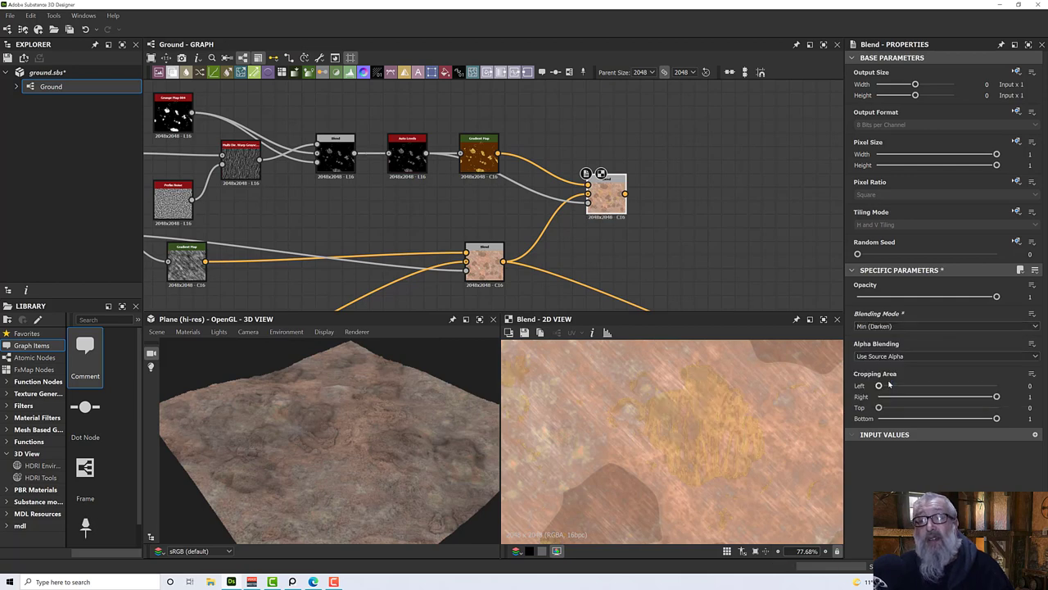
{"action": "left_click", "coordinate": [893, 326]}
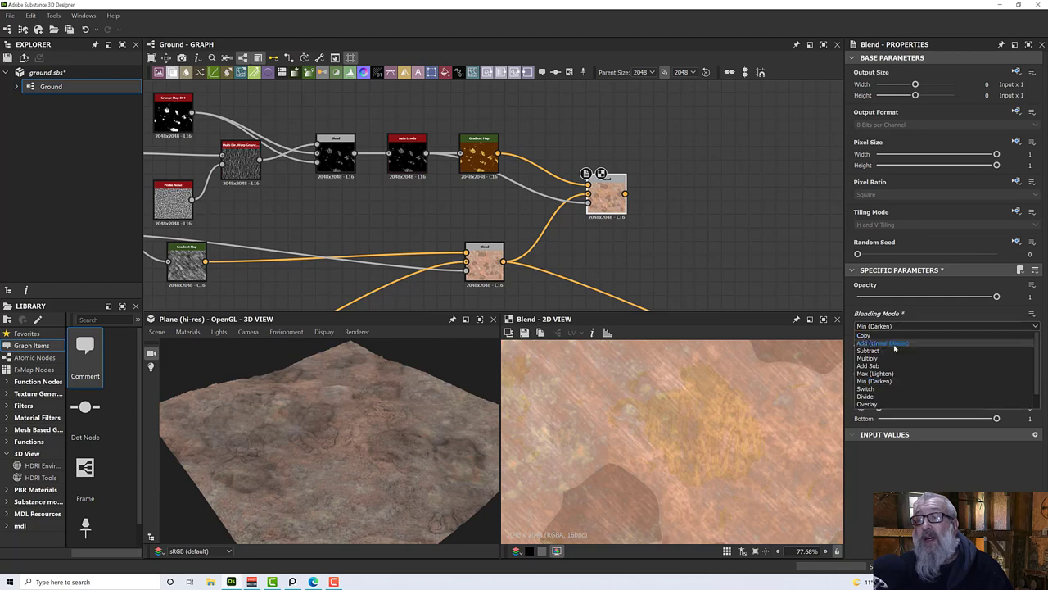
{"action": "left_click", "coordinate": [894, 374]}
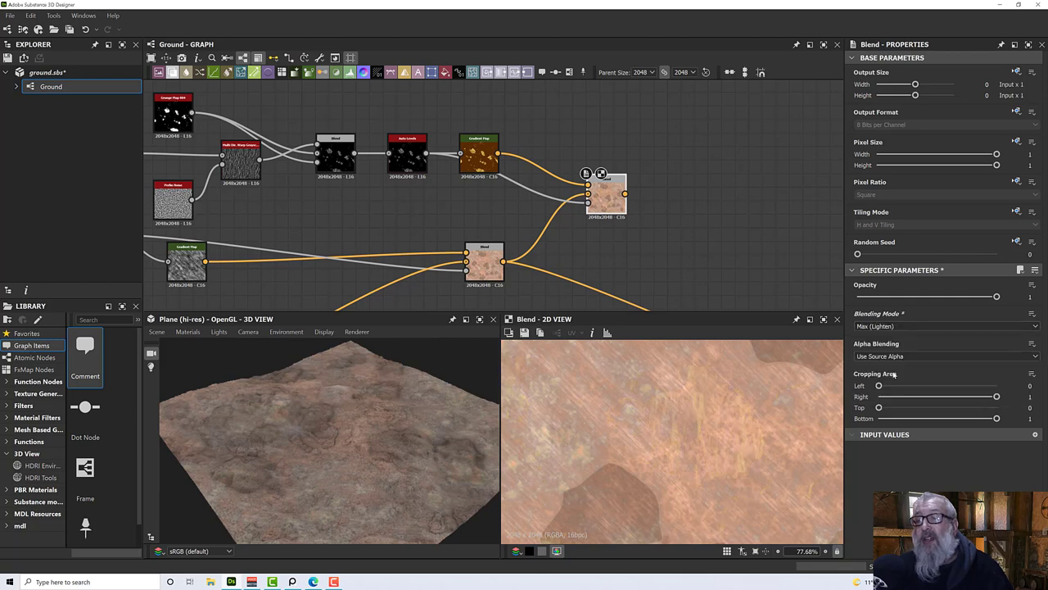
{"action": "left_click", "coordinate": [887, 328]}
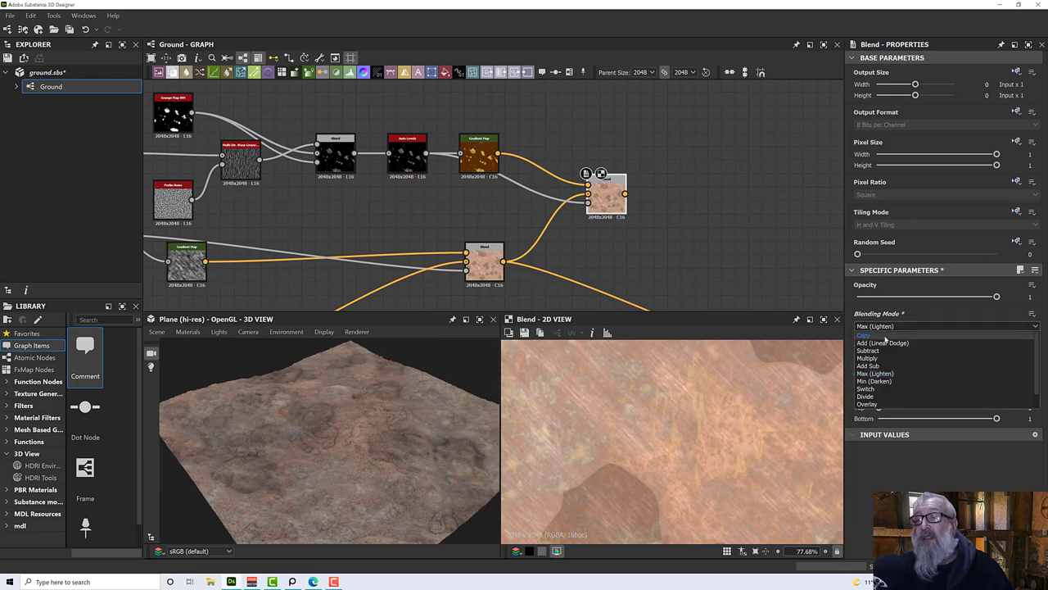
{"action": "left_click", "coordinate": [878, 403]}
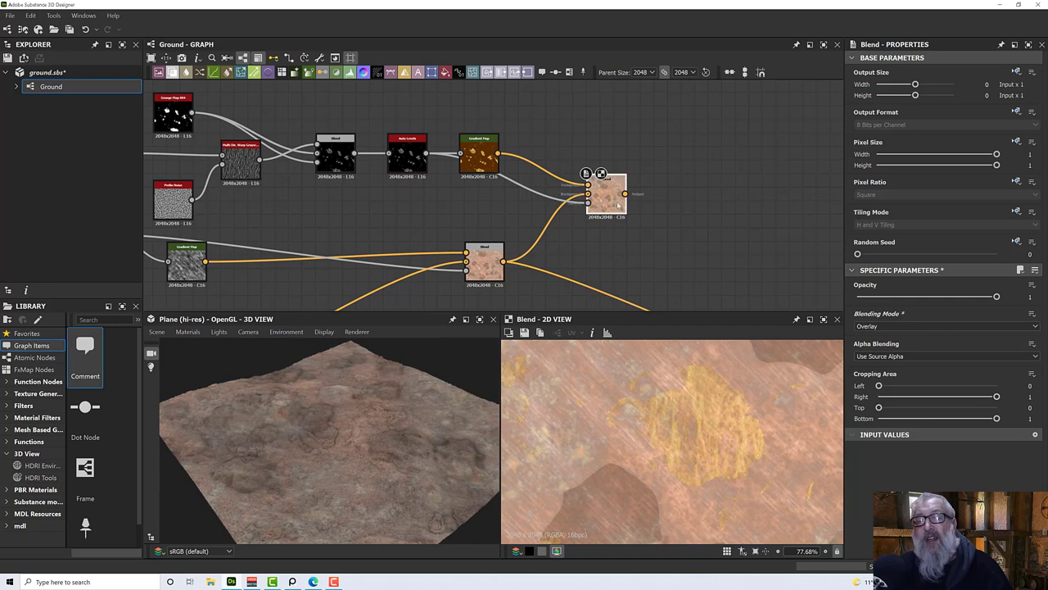
Step: Connect the Overlay Blend to the base color output and inspect the moss patches on the 3D plane
{"action": "scroll", "coordinate": [619, 205], "scroll_direction": "down", "scroll_amount": 3}
{"action": "middle_click_drag", "start_coordinate": [713, 239], "coordinate": [393, 185]}
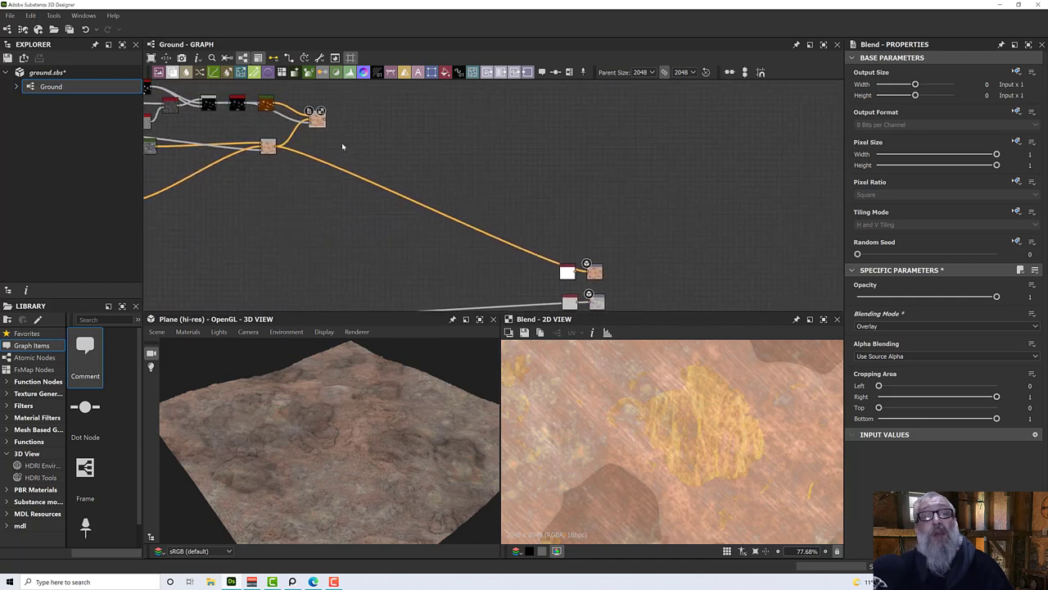
{"action": "left_click_drag", "start_coordinate": [326, 119], "coordinate": [594, 276]}
{"action": "scroll", "coordinate": [397, 446], "scroll_direction": "up", "scroll_amount": 5}
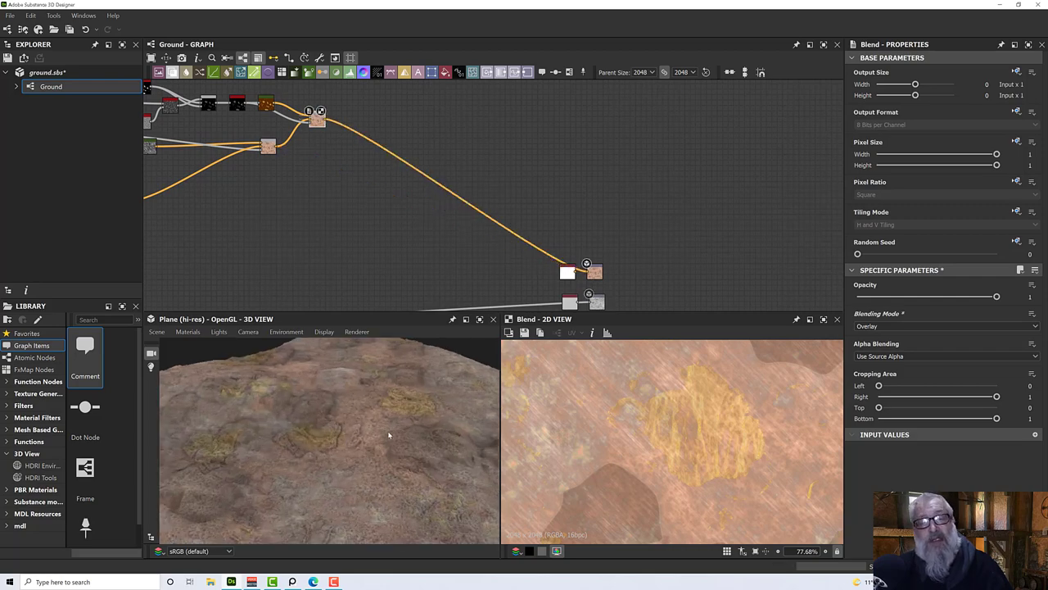
{"action": "left_click_drag", "start_coordinate": [511, 457], "coordinate": [470, 469]}
{"action": "left_click_drag", "start_coordinate": [203, 416], "coordinate": [287, 380]}
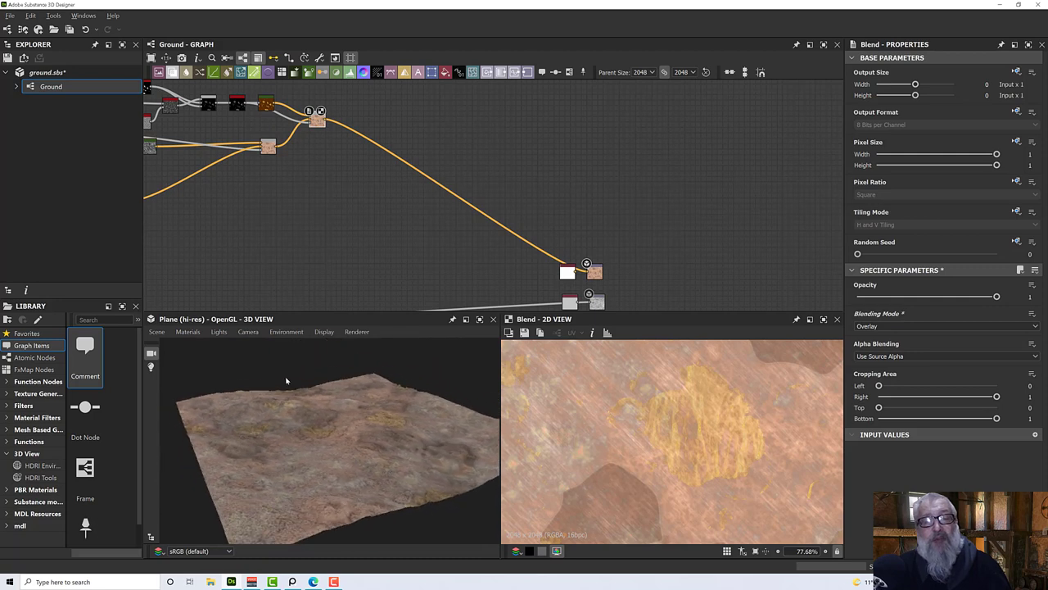
{"action": "left_click_drag", "start_coordinate": [358, 414], "coordinate": [355, 406]}
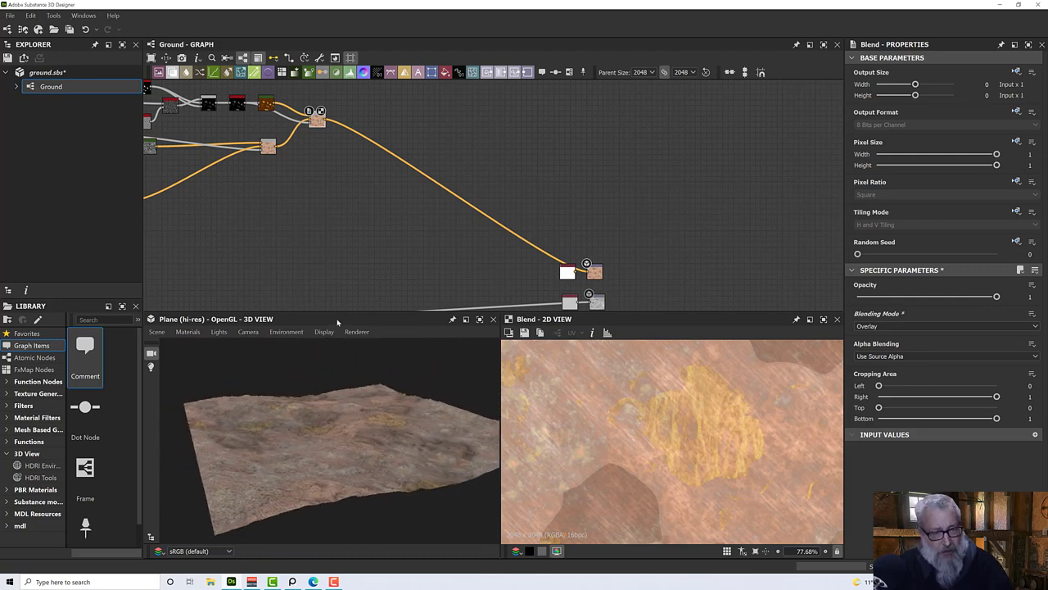
Step: Move the streaky noise, its Gradient Map and their Blend node together above the moss node chain
{"action": "scroll", "coordinate": [369, 303], "scroll_direction": "down", "scroll_amount": 3}
{"action": "middle_click_drag", "start_coordinate": [367, 287], "coordinate": [446, 244]}
{"action": "scroll", "coordinate": [446, 244], "scroll_direction": "up", "scroll_amount": 2}
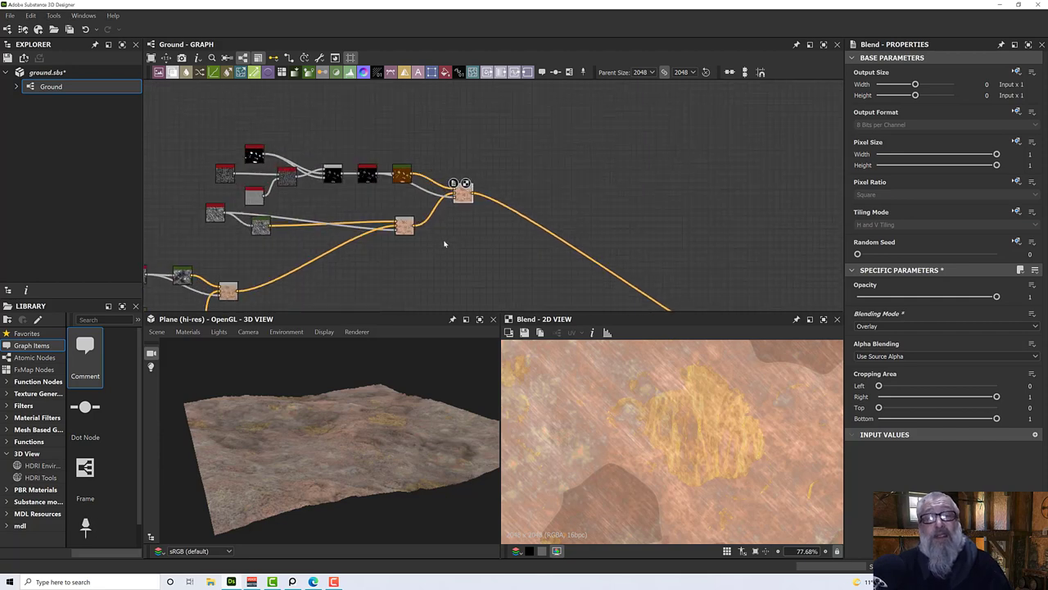
{"action": "left_click_drag", "start_coordinate": [218, 241], "coordinate": [489, 119]}
{"action": "left_click", "coordinate": [318, 174]}
Step: Move the whole moss node chain with its Overlay Blend below the streak nodes, undoing the unwanted link to the Blend
{"action": "left_click_drag", "start_coordinate": [221, 151], "coordinate": [480, 232]}
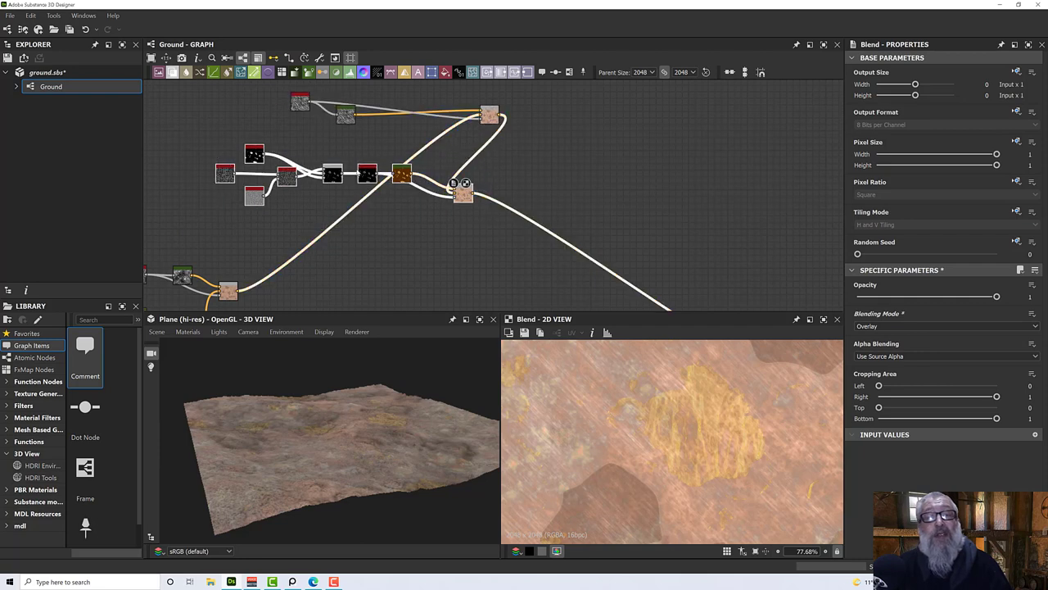
{"action": "right_click", "coordinate": [340, 199]}
{"action": "left_click", "coordinate": [464, 193]}
{"action": "left_click_drag", "start_coordinate": [463, 193], "coordinate": [359, 222]}
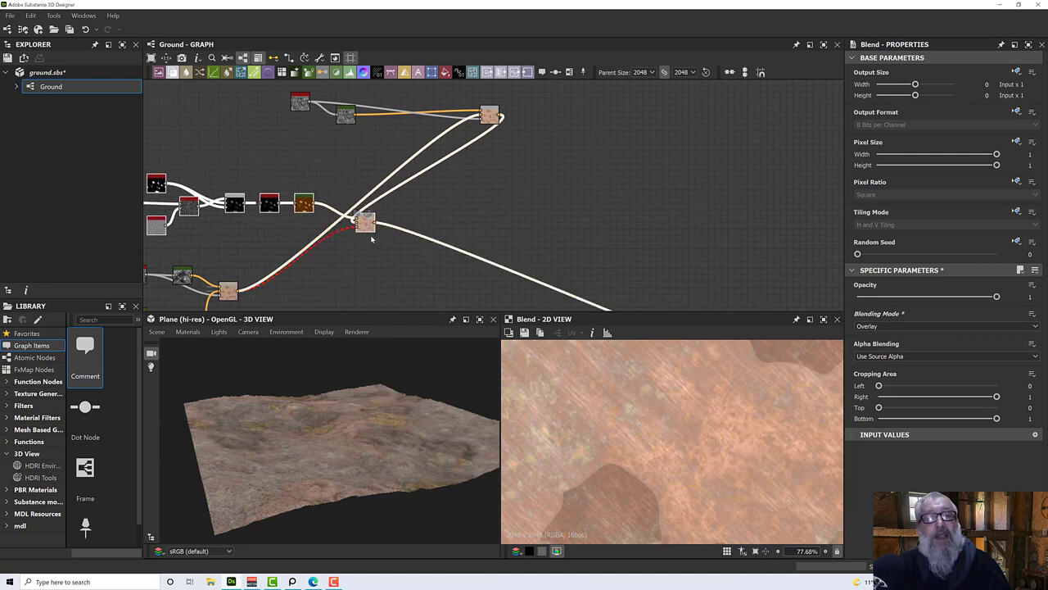
{"action": "key", "text": "ctrl+z"}
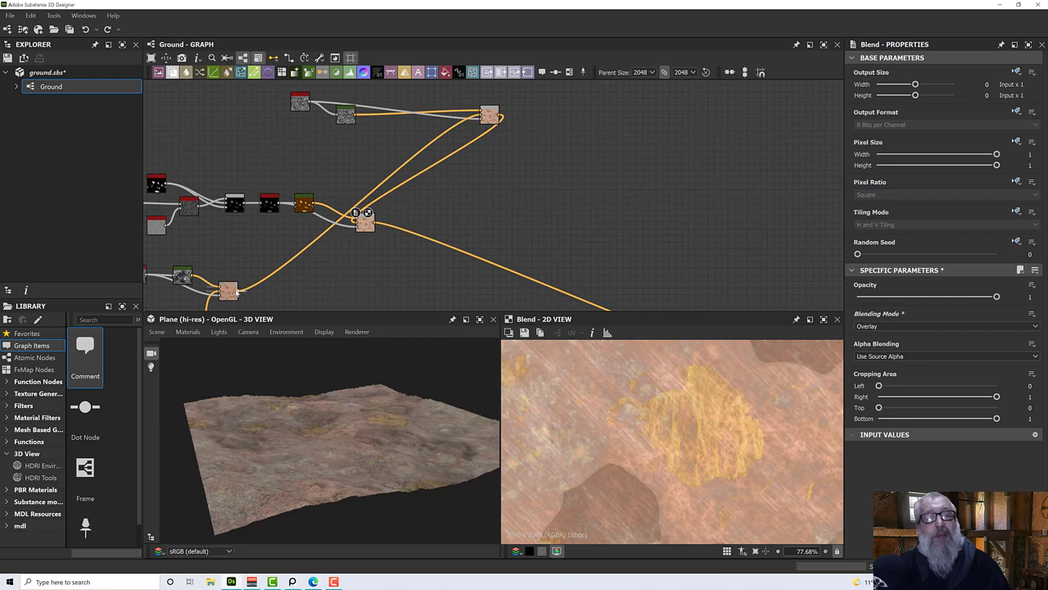
Step: Rewire the lower color Blend into the Overlay Blend's background, that into the Add (Linear Dodge) Blend's background, and that into the base color output
{"action": "left_click_drag", "start_coordinate": [238, 291], "coordinate": [356, 218]}
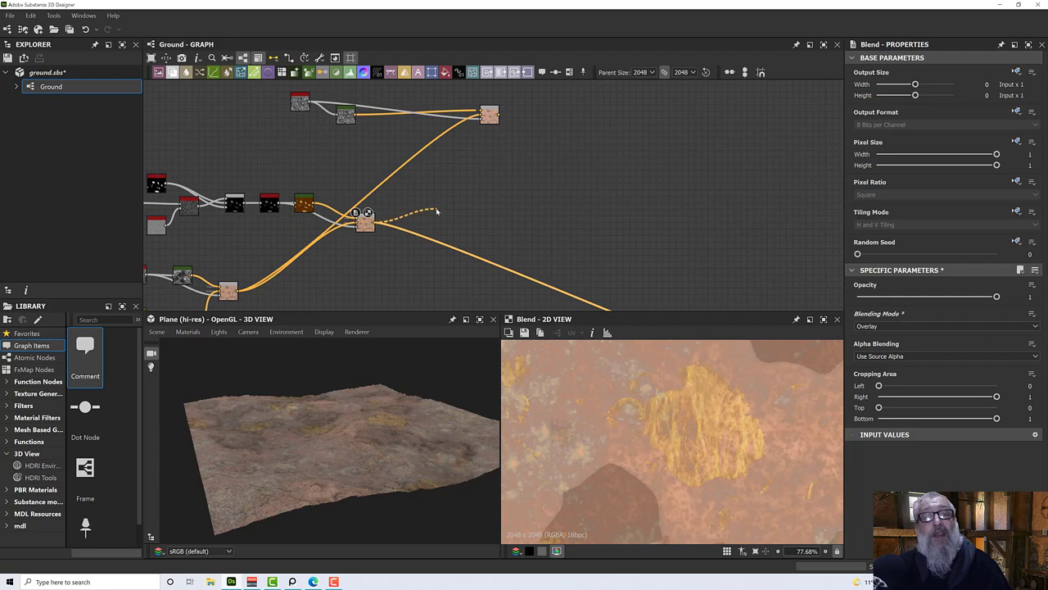
{"action": "left_click_drag", "start_coordinate": [375, 222], "coordinate": [484, 117]}
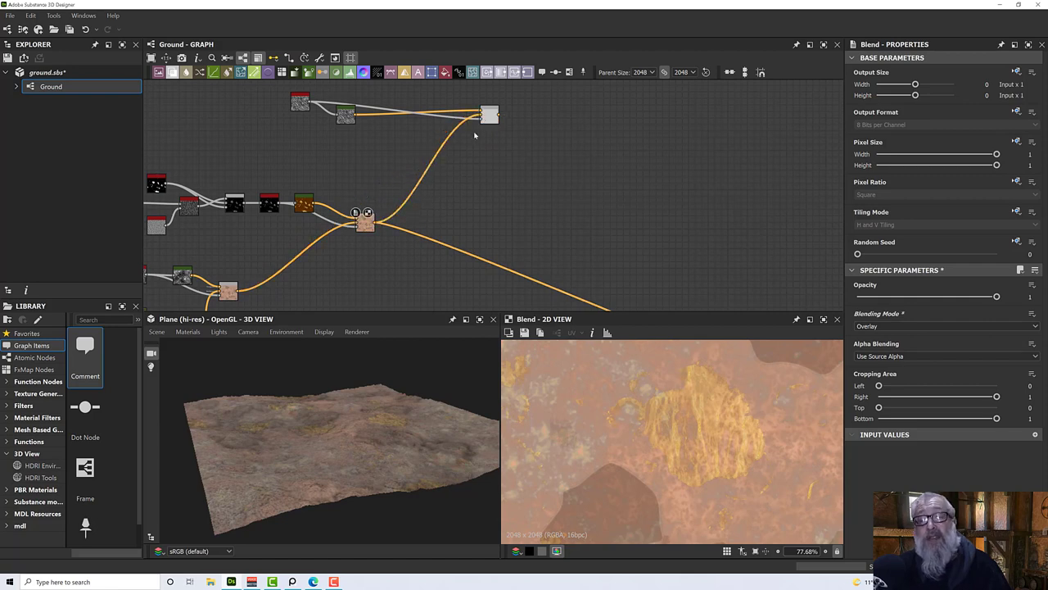
{"action": "middle_click_drag", "start_coordinate": [502, 153], "coordinate": [364, 159]}
{"action": "scroll", "coordinate": [391, 175], "scroll_direction": "down", "scroll_amount": 2}
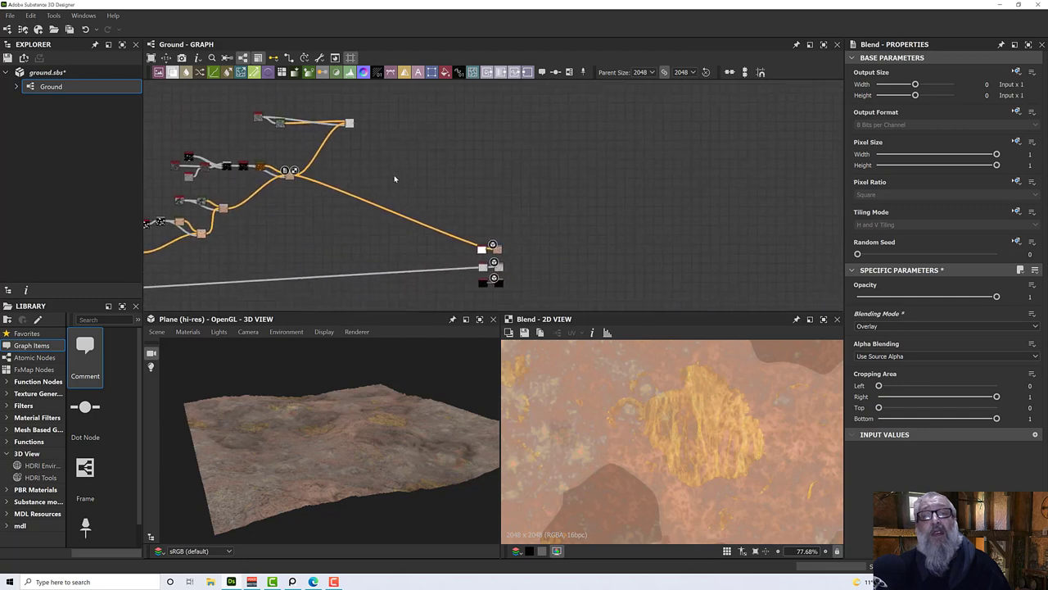
{"action": "left_click", "coordinate": [350, 123]}
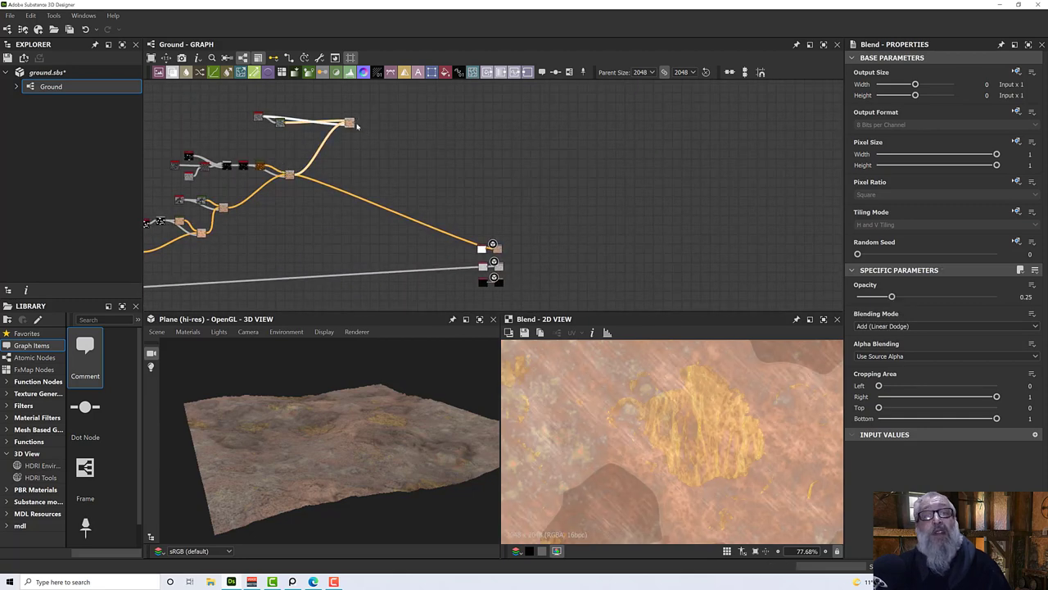
{"action": "left_click_drag", "start_coordinate": [350, 123], "coordinate": [494, 253]}
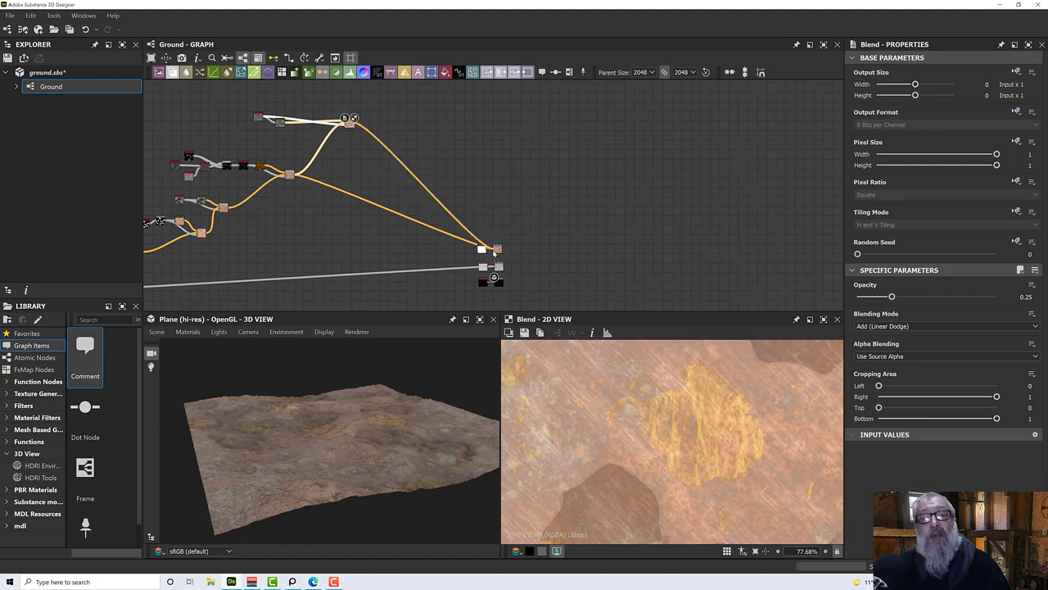
{"action": "left_click_drag", "start_coordinate": [360, 410], "coordinate": [412, 448]}
{"action": "scroll", "coordinate": [411, 448], "scroll_direction": "up", "scroll_amount": 4}
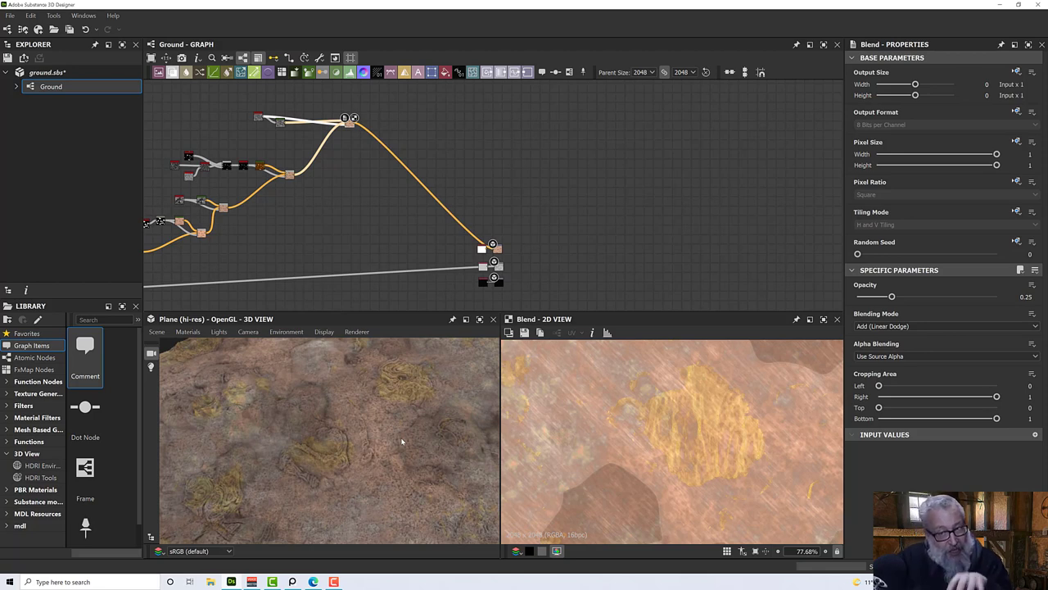
Step: Lower the moss Overlay Blend's opacity to 0.54 and check the patches on the 3D plane
{"action": "scroll", "coordinate": [312, 196], "scroll_direction": "up", "scroll_amount": 3}
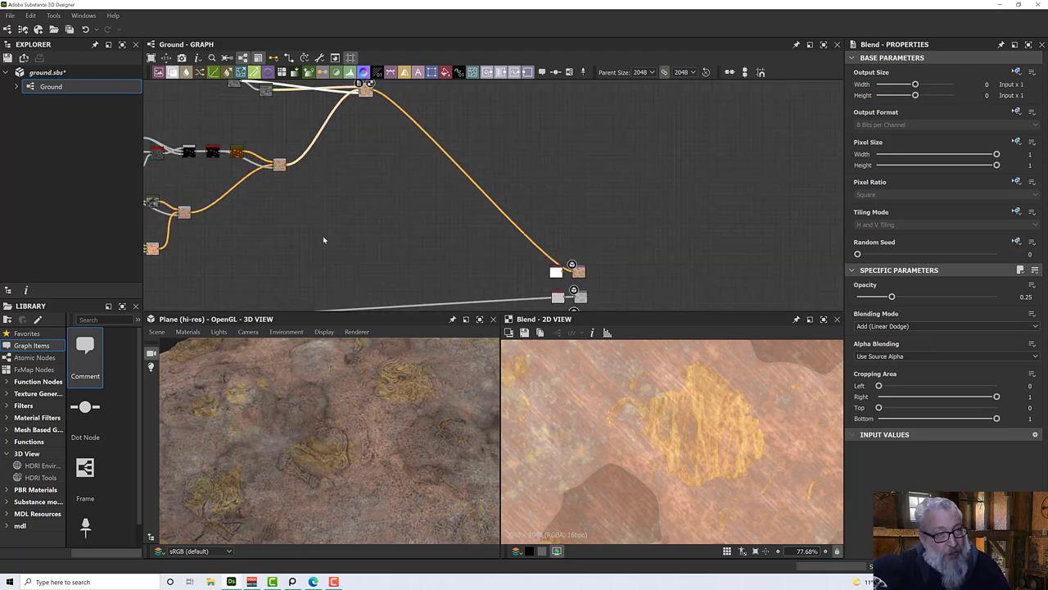
{"action": "middle_click_drag", "start_coordinate": [299, 216], "coordinate": [341, 217]}
{"action": "scroll", "coordinate": [341, 217], "scroll_direction": "up", "scroll_amount": 5}
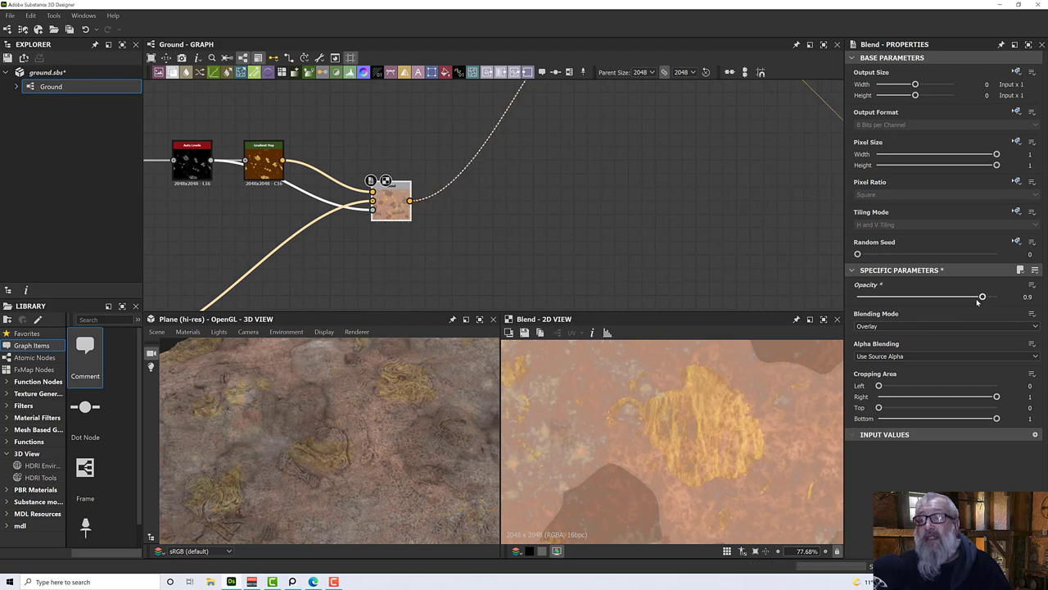
{"action": "left_click_drag", "start_coordinate": [997, 297], "coordinate": [932, 306]}
{"action": "scroll", "coordinate": [466, 402], "scroll_direction": "down", "scroll_amount": 5}
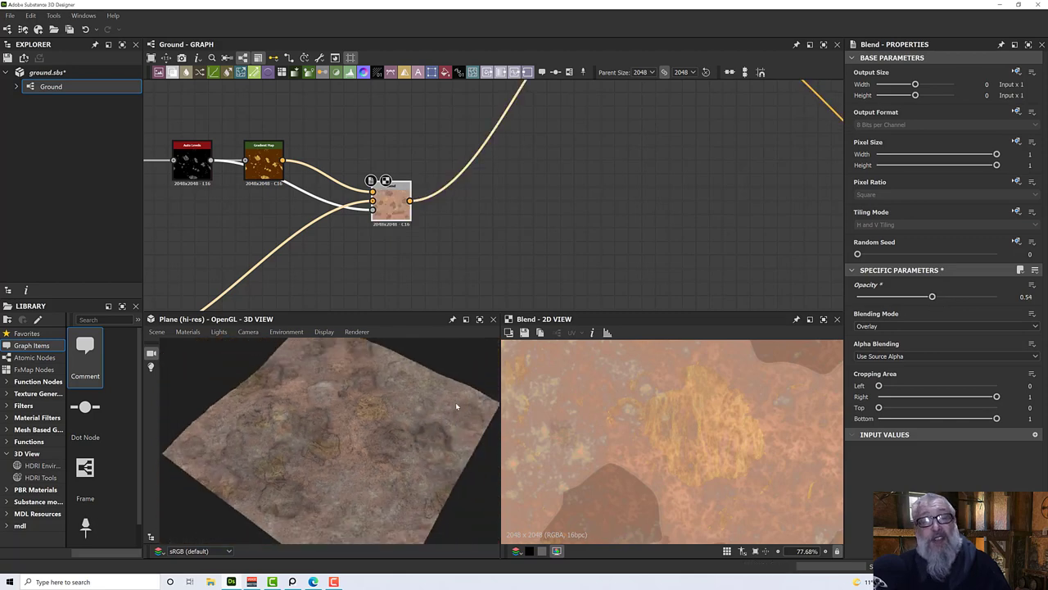
{"action": "left_click_drag", "start_coordinate": [455, 402], "coordinate": [467, 471]}
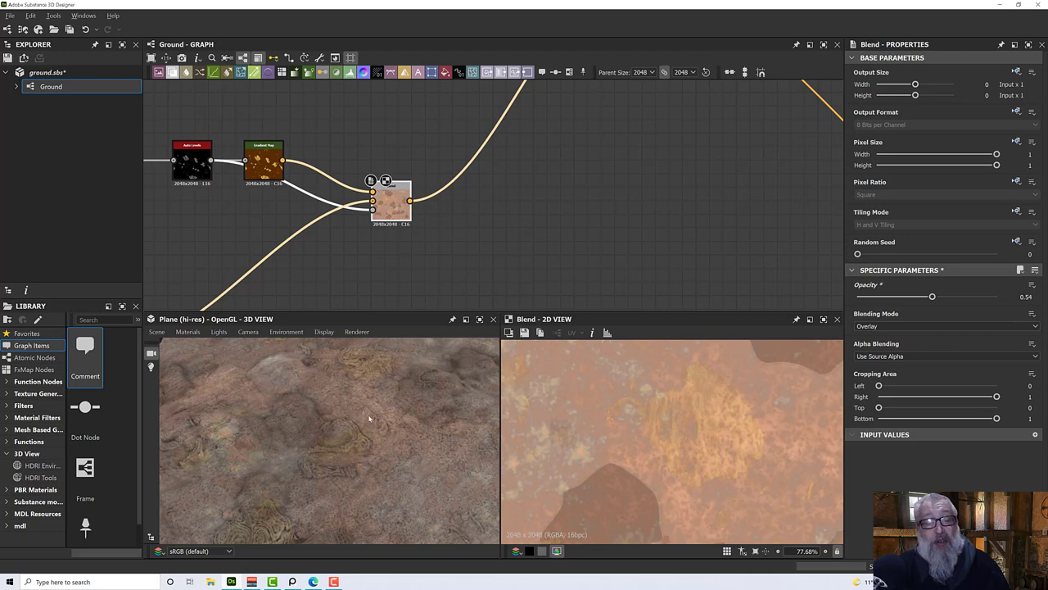
{"action": "left_click_drag", "start_coordinate": [369, 420], "coordinate": [348, 408]}
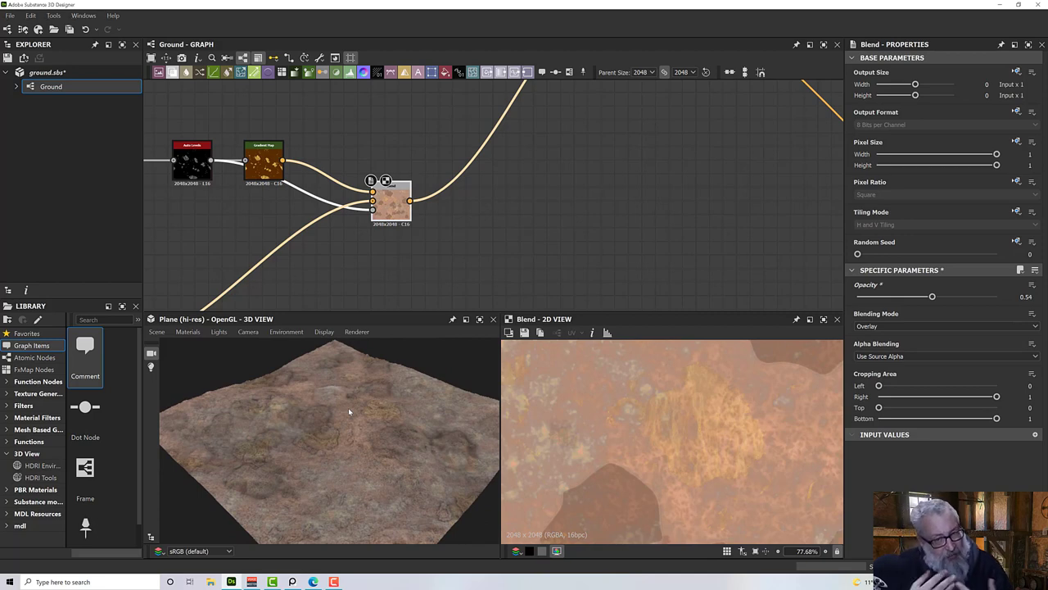
Step: Move the streak noise, its Gradient Map and their Blend node down close above the moss node chain
{"action": "scroll", "coordinate": [561, 232], "scroll_direction": "down", "scroll_amount": 4}
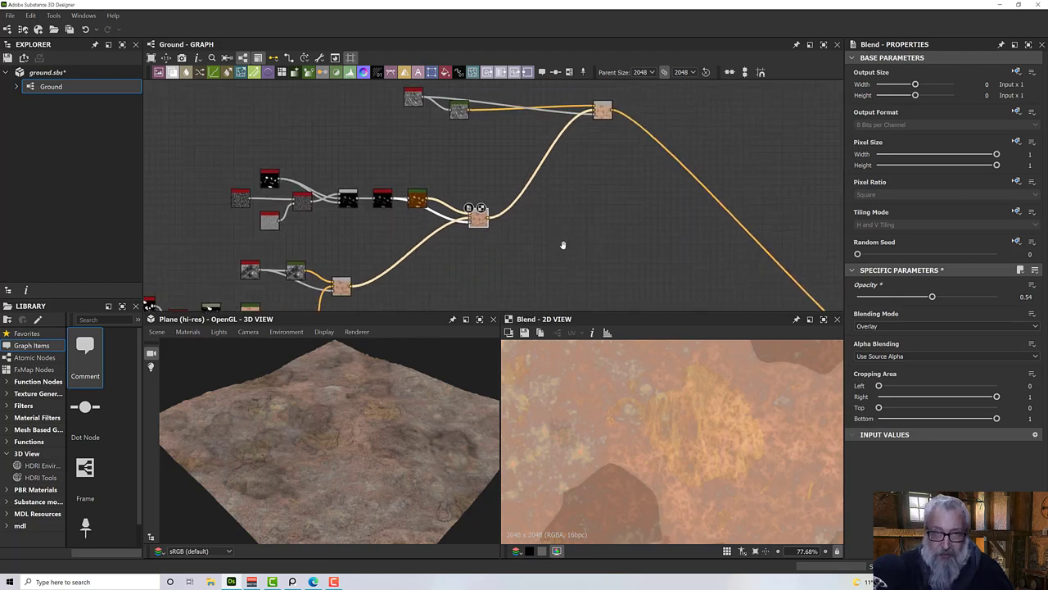
{"action": "middle_click_drag", "start_coordinate": [562, 241], "coordinate": [568, 295]}
{"action": "left_click_drag", "start_coordinate": [356, 105], "coordinate": [546, 219]}
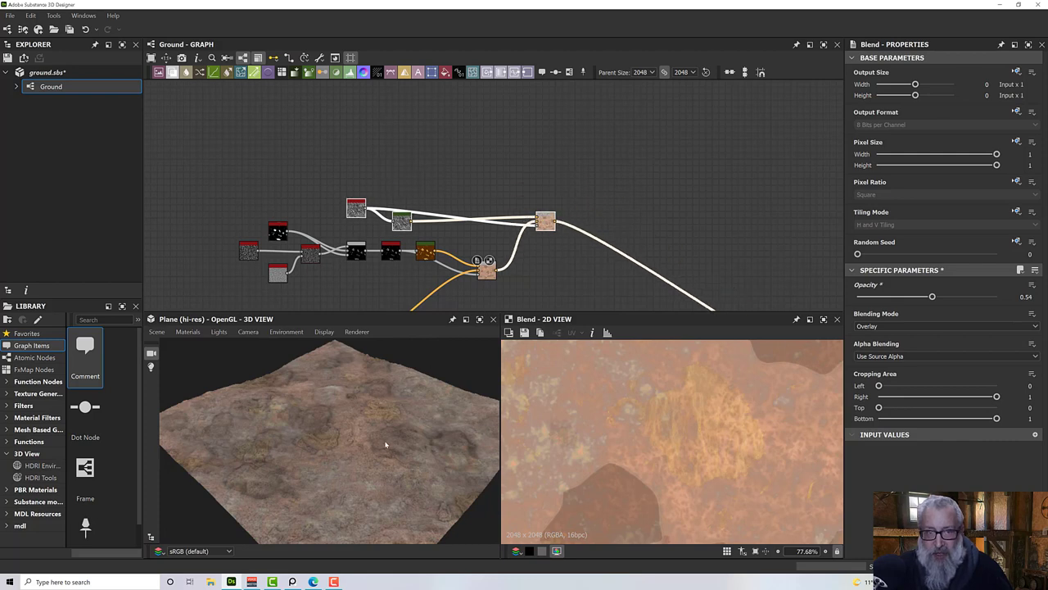
Step: Examine the ground's base color variation on the whole 3D plane and in the flat texture preview
{"action": "scroll", "coordinate": [387, 446], "scroll_direction": "down", "scroll_amount": 3}
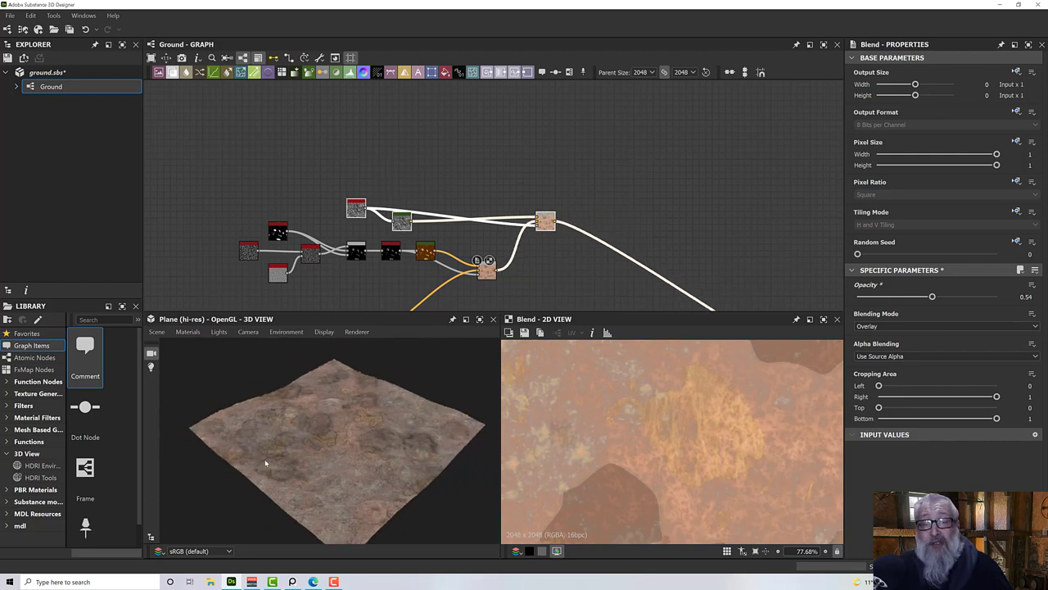
{"action": "left_click_drag", "start_coordinate": [403, 463], "coordinate": [356, 455]}
{"action": "scroll", "coordinate": [400, 462], "scroll_direction": "down", "scroll_amount": 2}
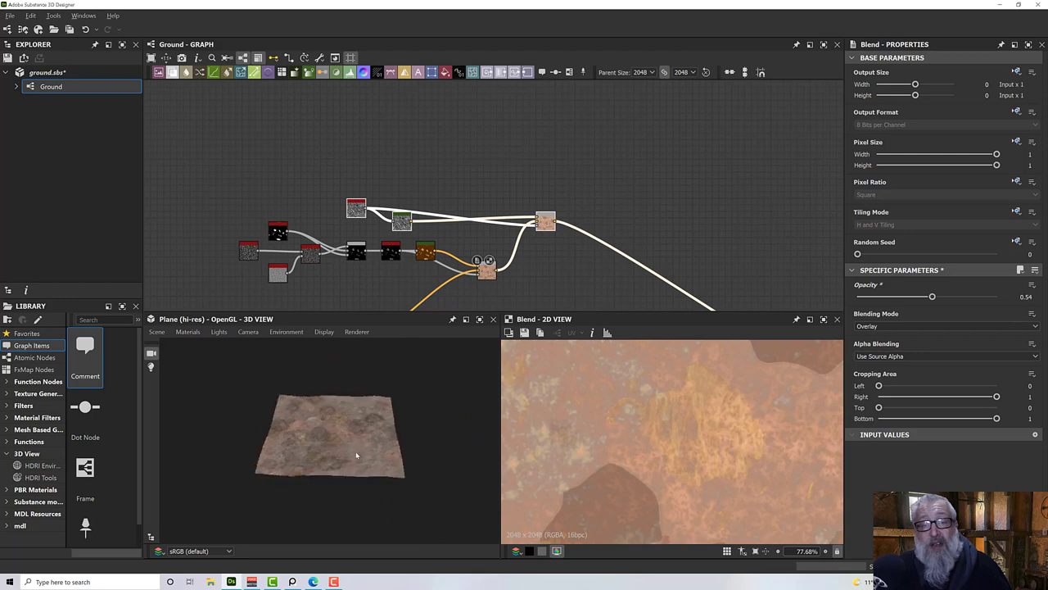
{"action": "middle_click_drag", "start_coordinate": [356, 455], "coordinate": [427, 419]}
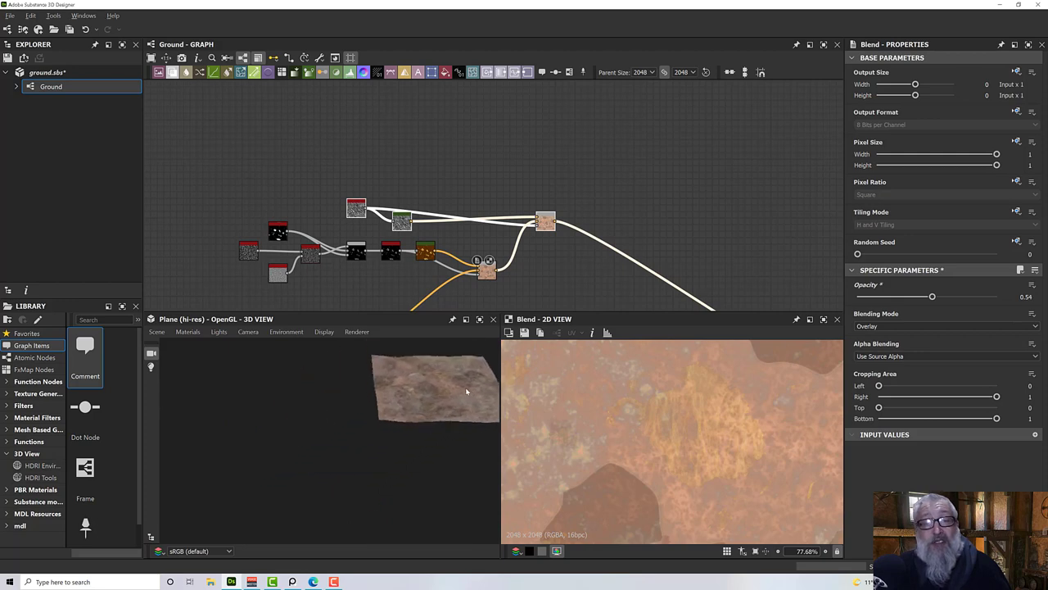
{"action": "left_click_drag", "start_coordinate": [467, 392], "coordinate": [347, 438]}
{"action": "scroll", "coordinate": [348, 437], "scroll_direction": "up", "scroll_amount": 1}
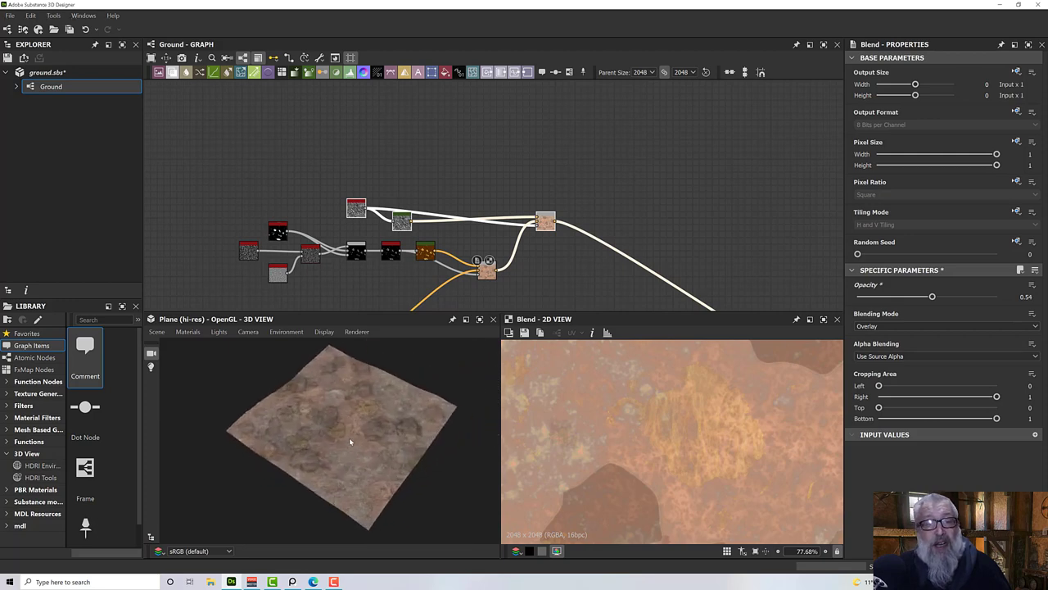
{"action": "scroll", "coordinate": [349, 441], "scroll_direction": "down", "scroll_amount": 1}
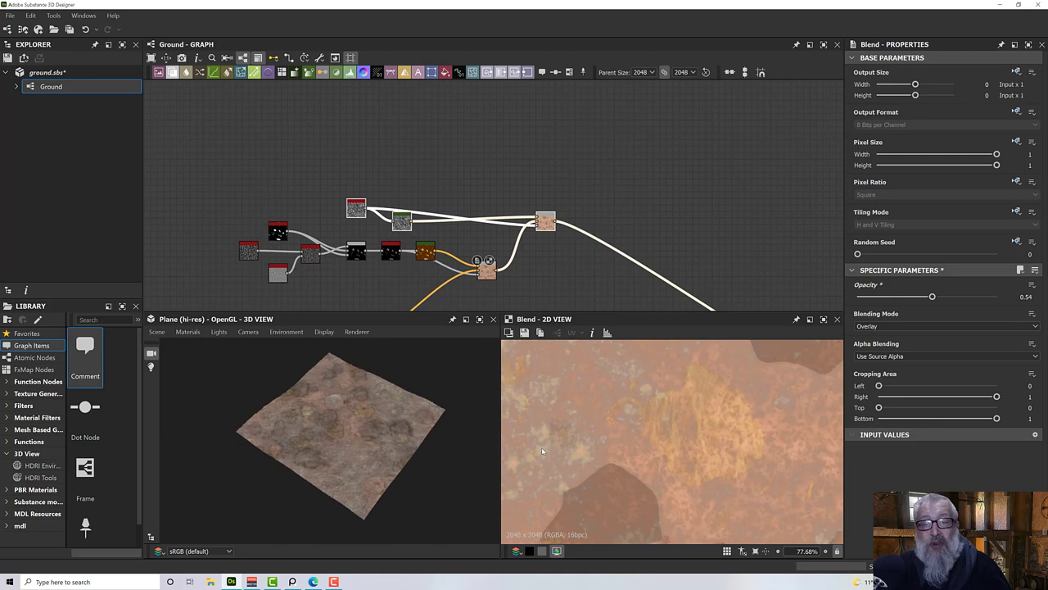
{"action": "scroll", "coordinate": [541, 451], "scroll_direction": "down", "scroll_amount": 3}
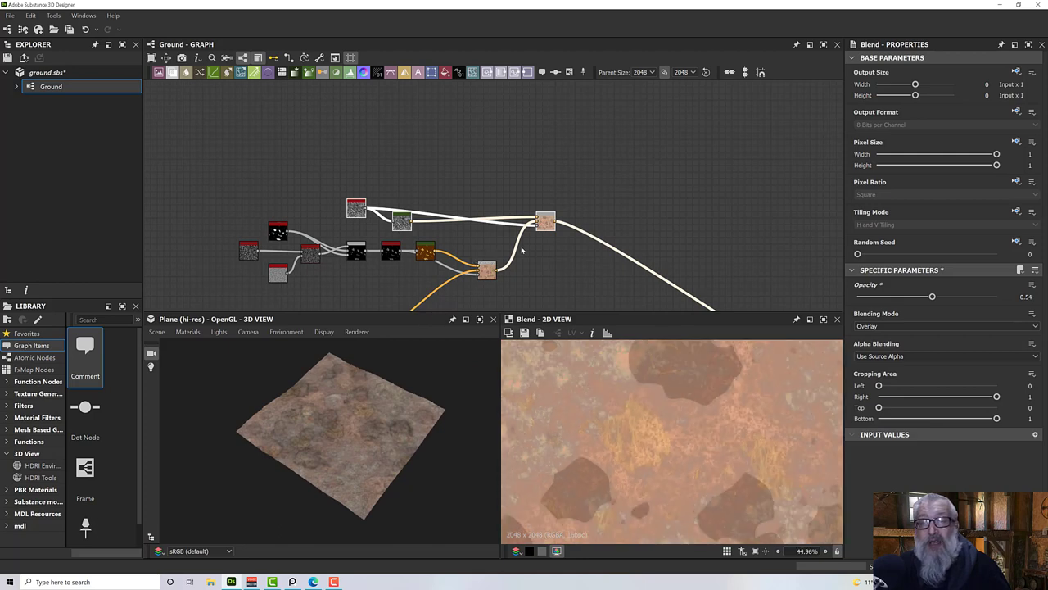
Step: Preview the existing Ambient Occlusion (HBAO) node that feeds the ambient occlusion output
{"action": "scroll", "coordinate": [527, 270], "scroll_direction": "down", "scroll_amount": 4}
{"action": "middle_click_drag", "start_coordinate": [631, 176], "coordinate": [707, 127]}
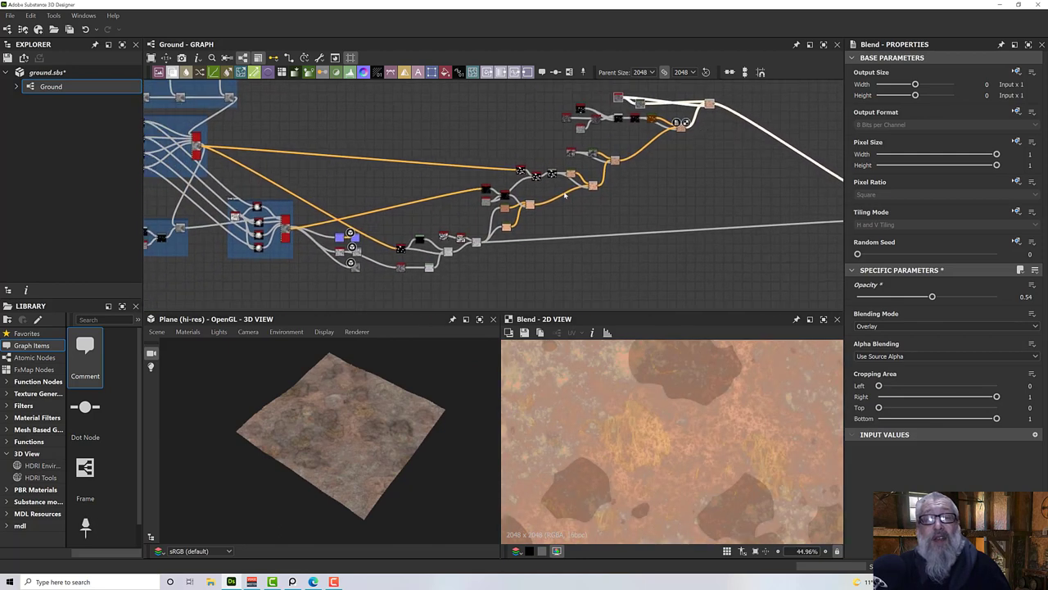
{"action": "double_click", "coordinate": [342, 253]}
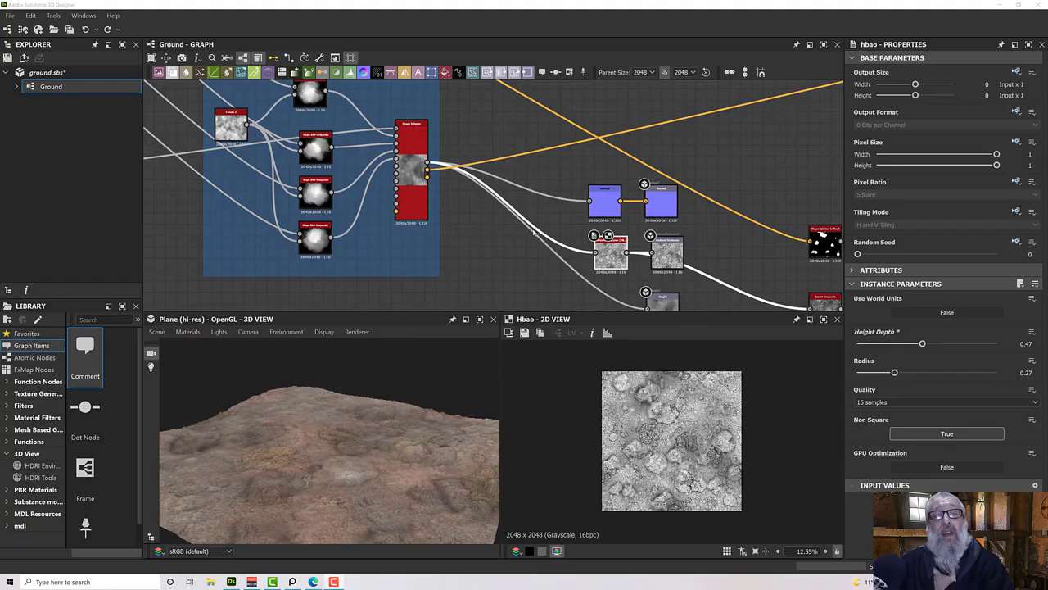
Step: Add a second Ambient Occlusion (HBAO) node fed by the height output of the last Shape Splatter
{"action": "middle_click_drag", "start_coordinate": [533, 233], "coordinate": [482, 242]}
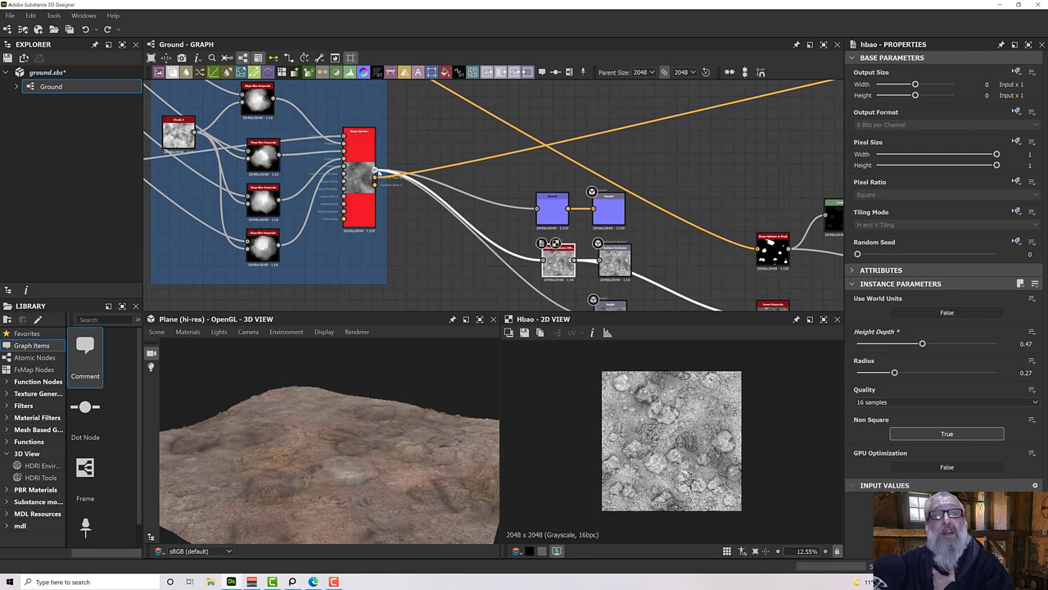
{"action": "left_click_drag", "start_coordinate": [375, 172], "coordinate": [739, 174]}
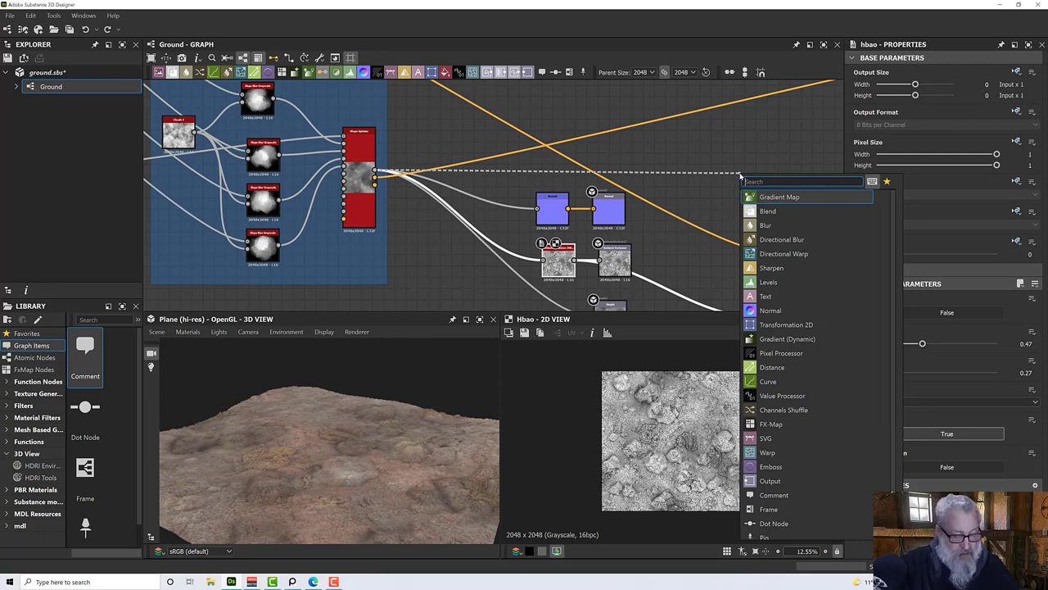
{"action": "type", "text": "amb"}
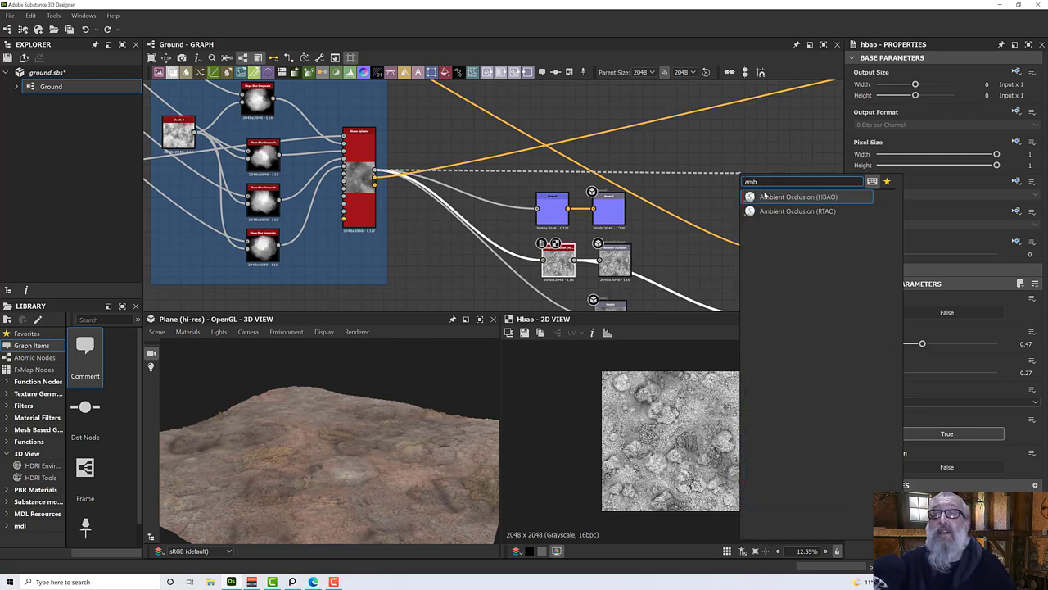
{"action": "left_click", "coordinate": [764, 196]}
{"action": "middle_click_drag", "start_coordinate": [714, 185], "coordinate": [395, 205]}
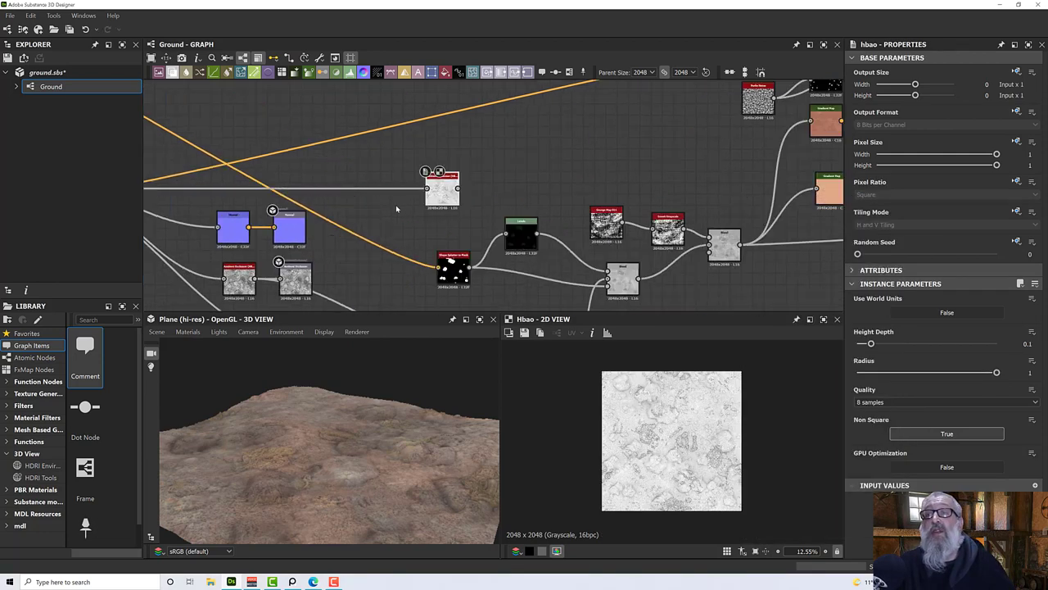
Step: Move the new Ambient Occlusion (HBAO) node beside the end of the base color chain, below the moss Overlay Blend
{"action": "scroll", "coordinate": [395, 204], "scroll_direction": "down", "scroll_amount": 5}
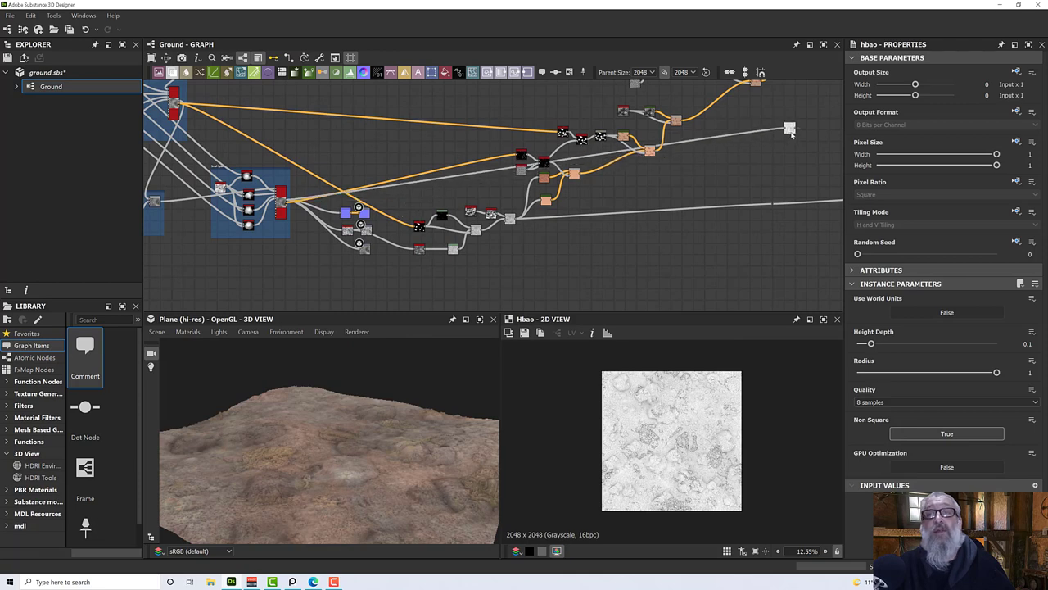
{"action": "scroll", "coordinate": [606, 228], "scroll_direction": "up", "scroll_amount": 4}
{"action": "middle_click_drag", "start_coordinate": [606, 228], "coordinate": [572, 226]}
{"action": "scroll", "coordinate": [575, 228], "scroll_direction": "up", "scroll_amount": 2}
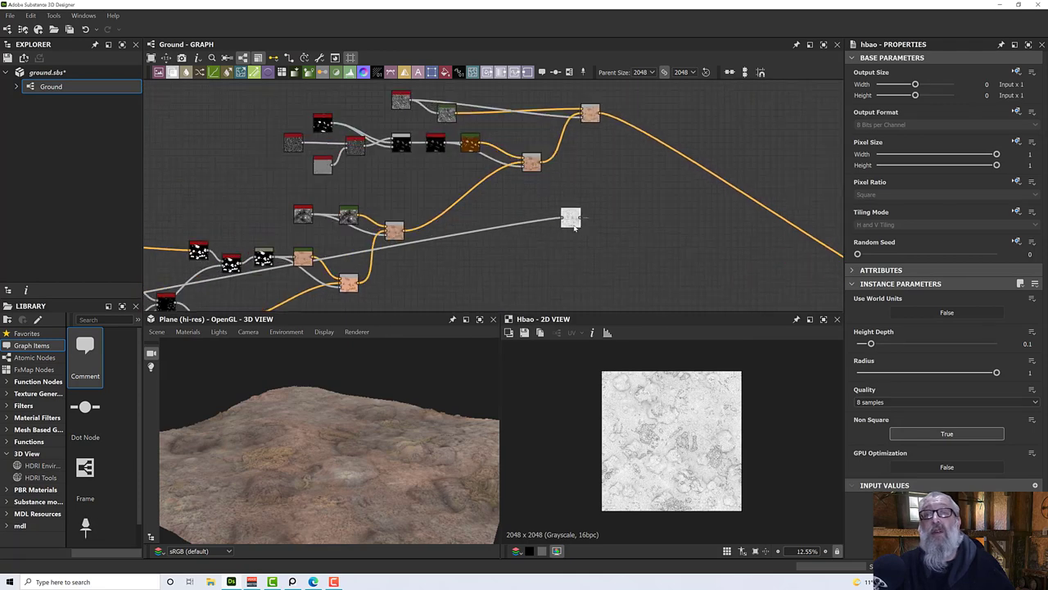
Step: Try the extremes of the new Ambient Occlusion node's Height Depth and Radius, then leave Height Depth at 0.09 and Radius at 1
{"action": "scroll", "coordinate": [574, 229], "scroll_direction": "up", "scroll_amount": 5}
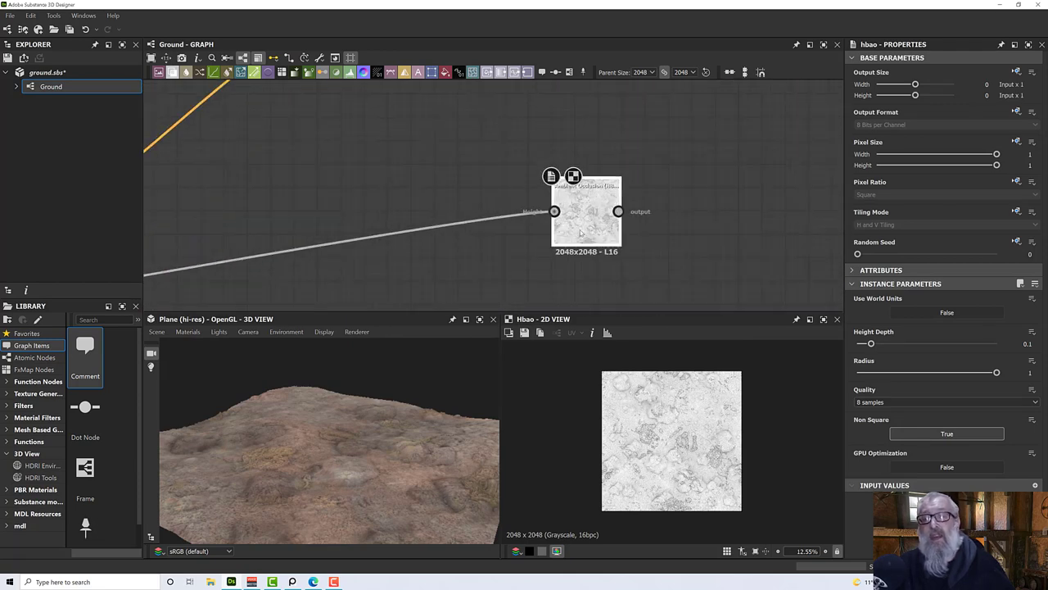
{"action": "scroll", "coordinate": [580, 232], "scroll_direction": "up", "scroll_amount": 5}
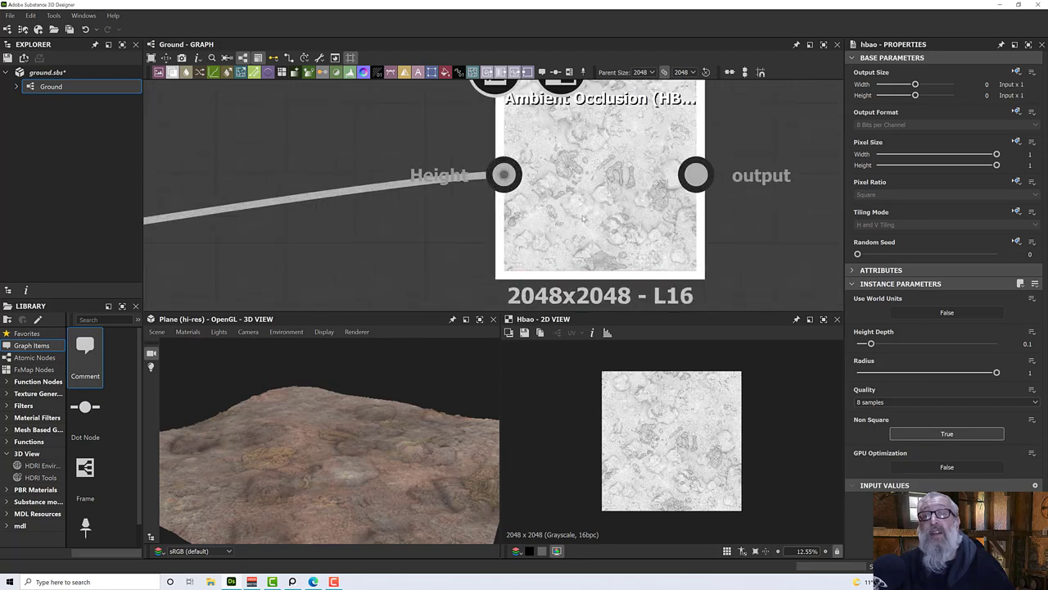
{"action": "middle_click_drag", "start_coordinate": [583, 217], "coordinate": [554, 231]}
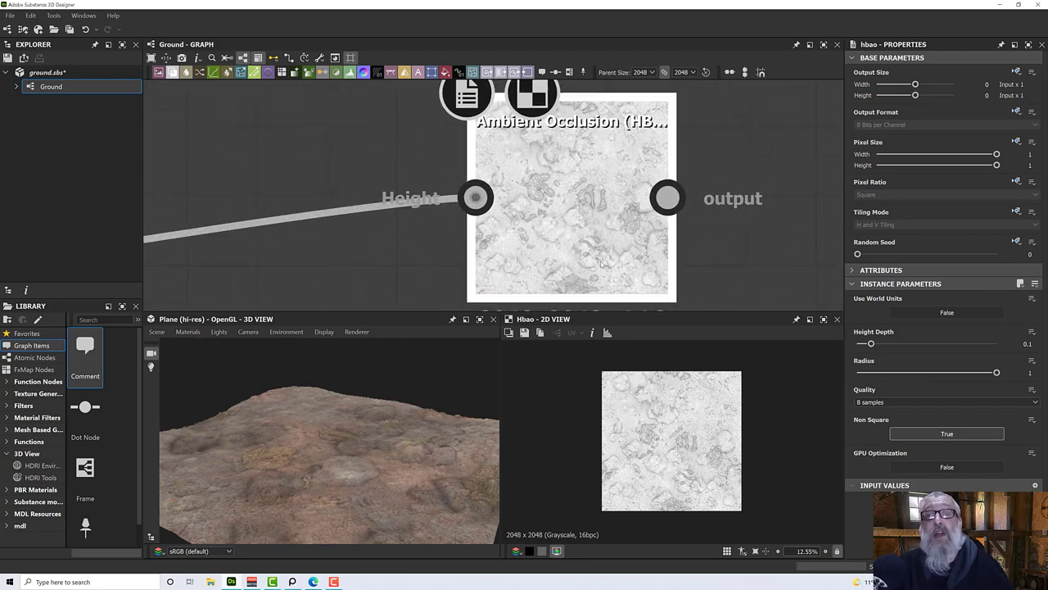
{"action": "left_click", "coordinate": [570, 187]}
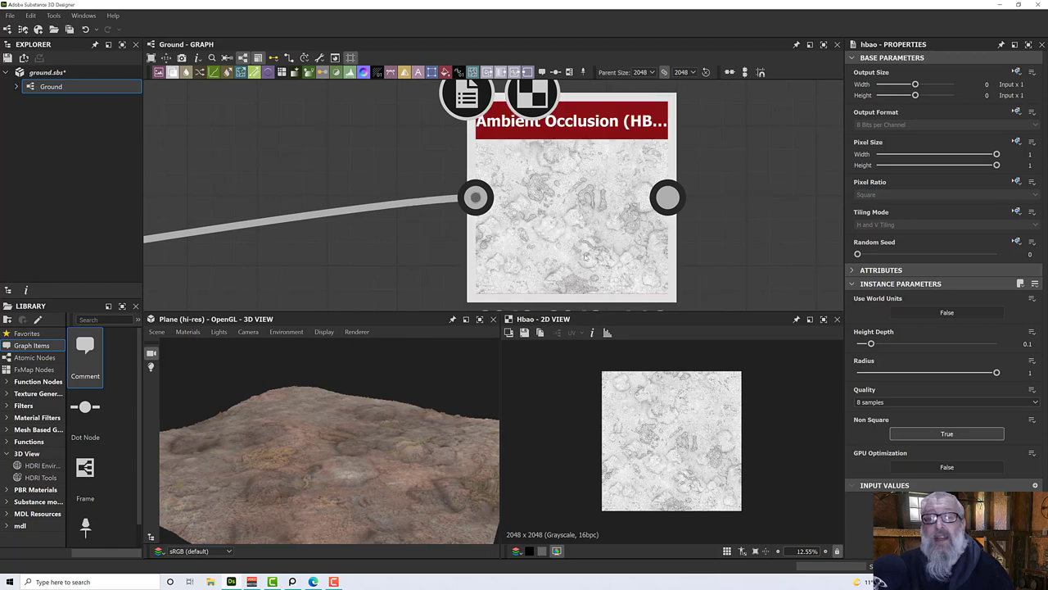
{"action": "scroll", "coordinate": [657, 459], "scroll_direction": "up", "scroll_amount": 3}
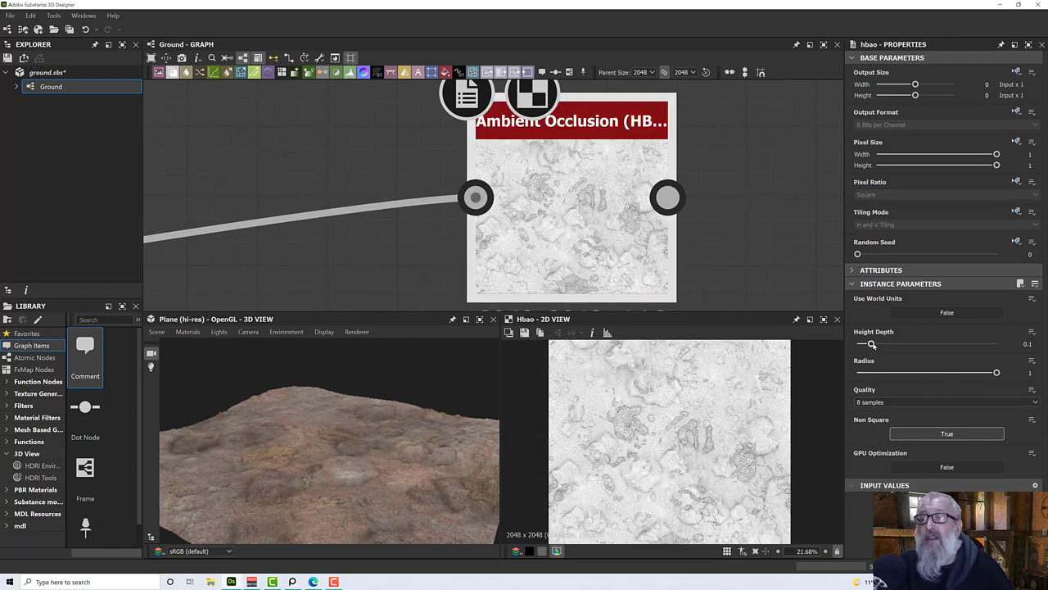
{"action": "left_click_drag", "start_coordinate": [871, 345], "coordinate": [1044, 348]}
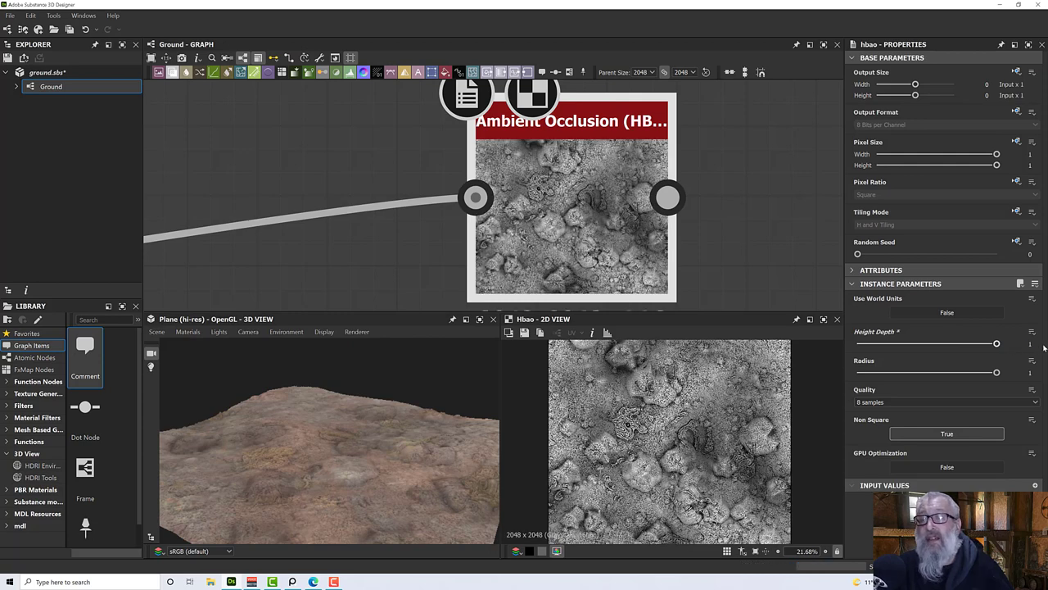
{"action": "left_click_drag", "start_coordinate": [1044, 348], "coordinate": [870, 350]}
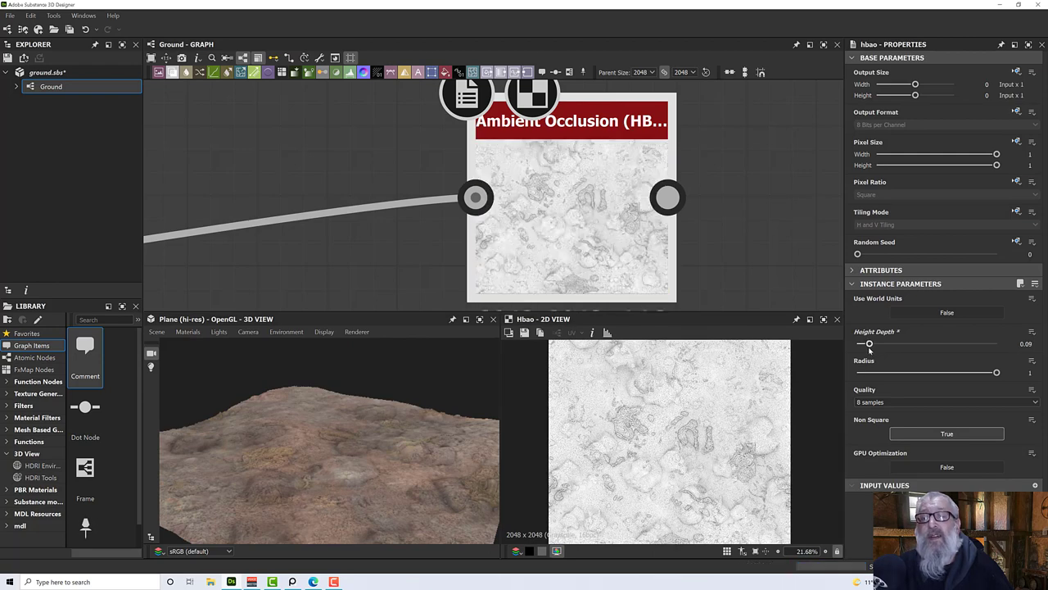
{"action": "left_click_drag", "start_coordinate": [998, 372], "coordinate": [849, 379]}
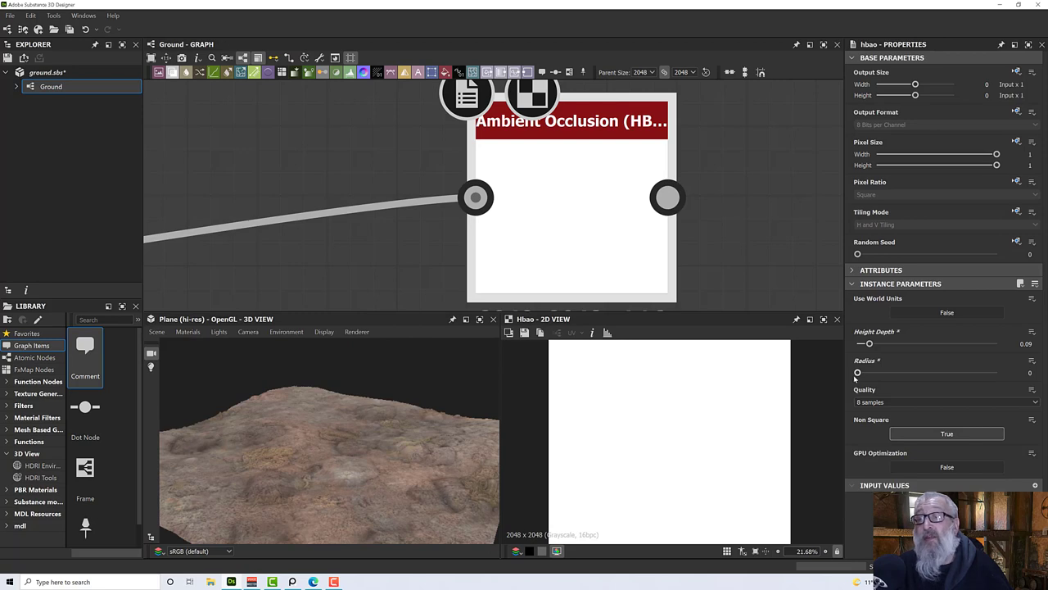
{"action": "left_click_drag", "start_coordinate": [858, 375], "coordinate": [1002, 379]}
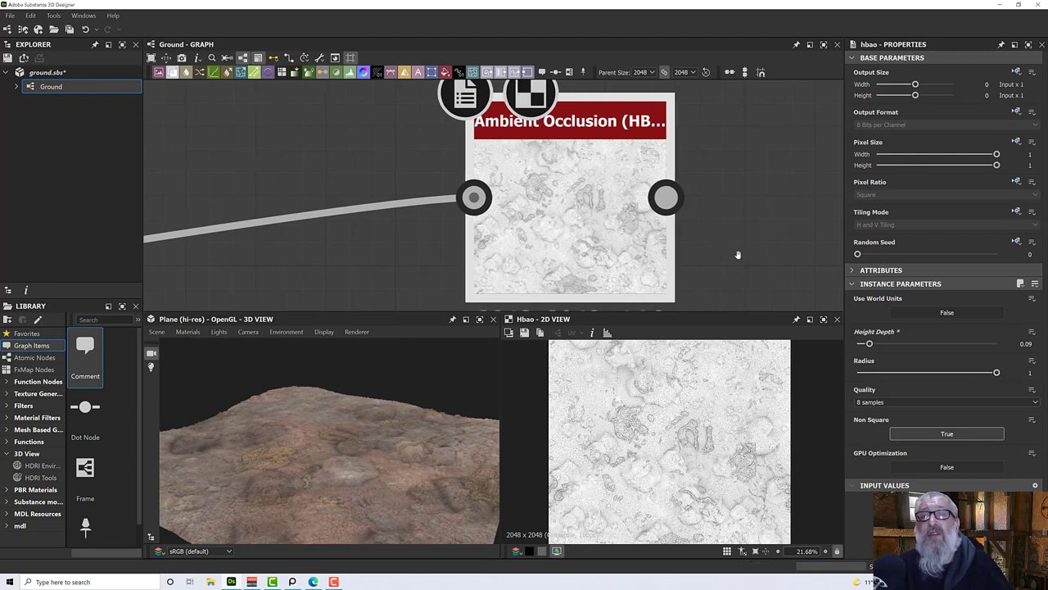
Step: Place the Ambient Occlusion node directly below the Add (Linear Dodge) Blend and preview that Blend
{"action": "middle_click_drag", "start_coordinate": [749, 255], "coordinate": [655, 248]}
{"action": "scroll", "coordinate": [655, 250], "scroll_direction": "down", "scroll_amount": 4}
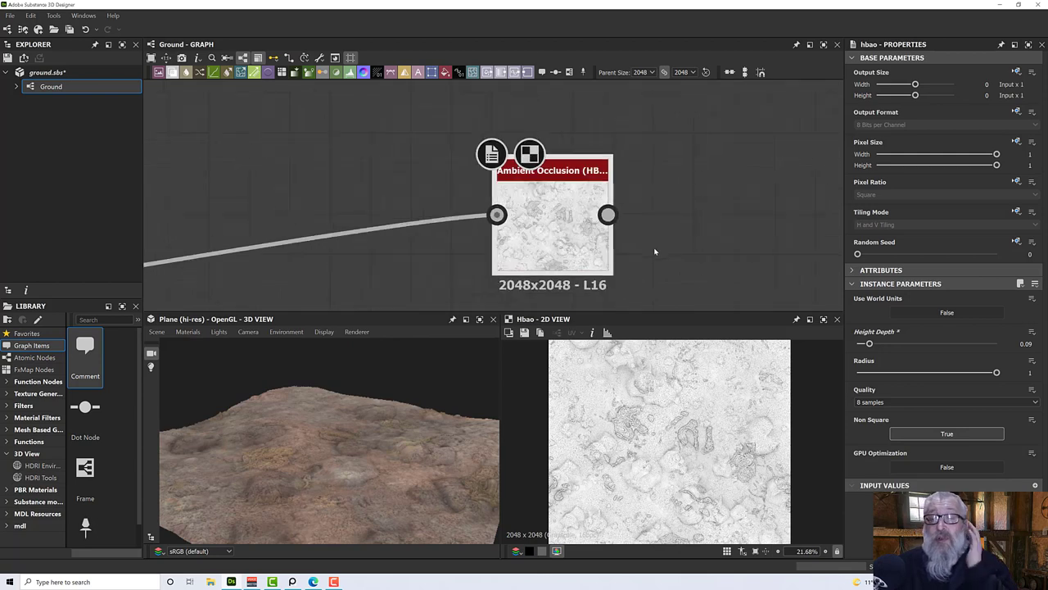
{"action": "scroll", "coordinate": [627, 237], "scroll_direction": "down", "scroll_amount": 2}
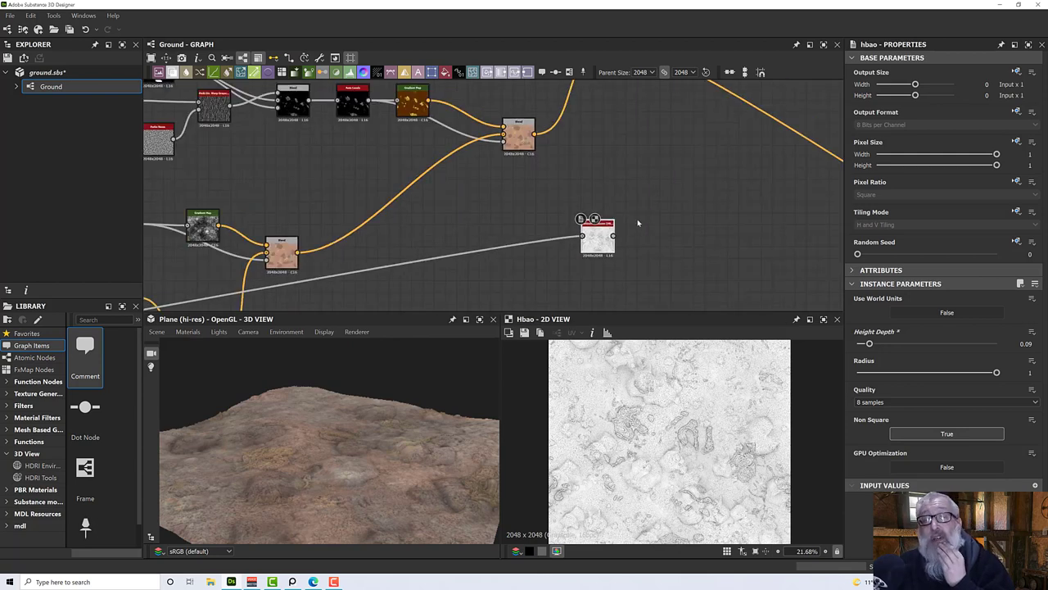
{"action": "middle_click_drag", "start_coordinate": [637, 218], "coordinate": [572, 247]}
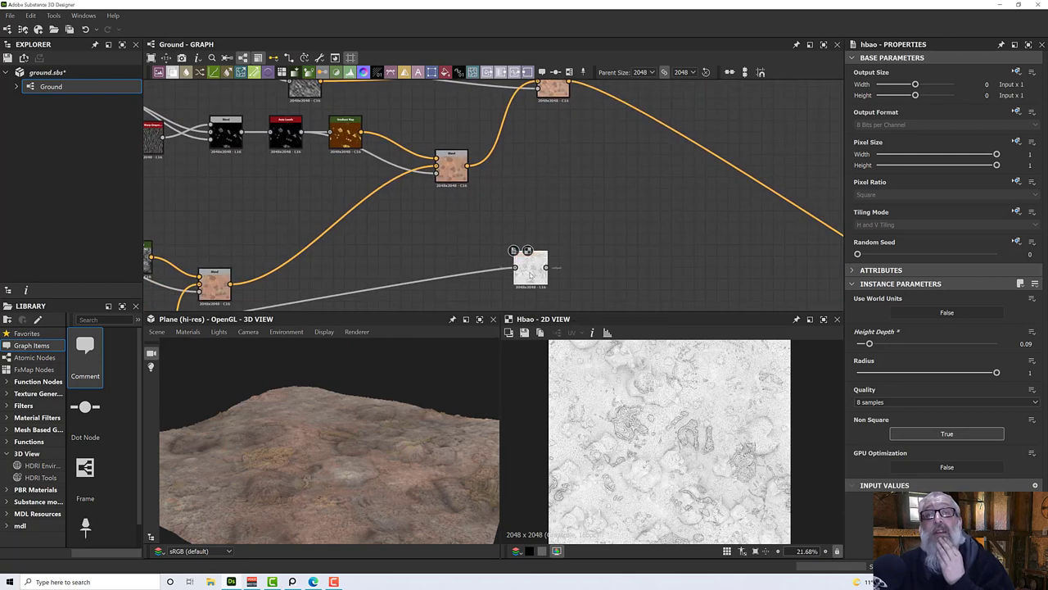
{"action": "left_click_drag", "start_coordinate": [530, 269], "coordinate": [552, 148]}
{"action": "middle_click_drag", "start_coordinate": [574, 194], "coordinate": [558, 283]}
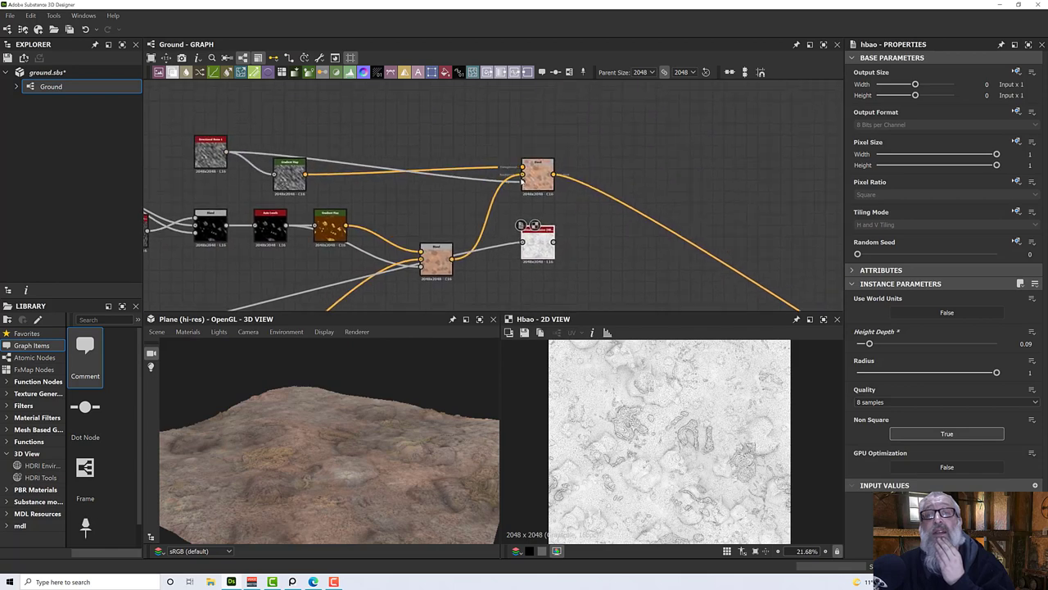
{"action": "double_click", "coordinate": [537, 173]}
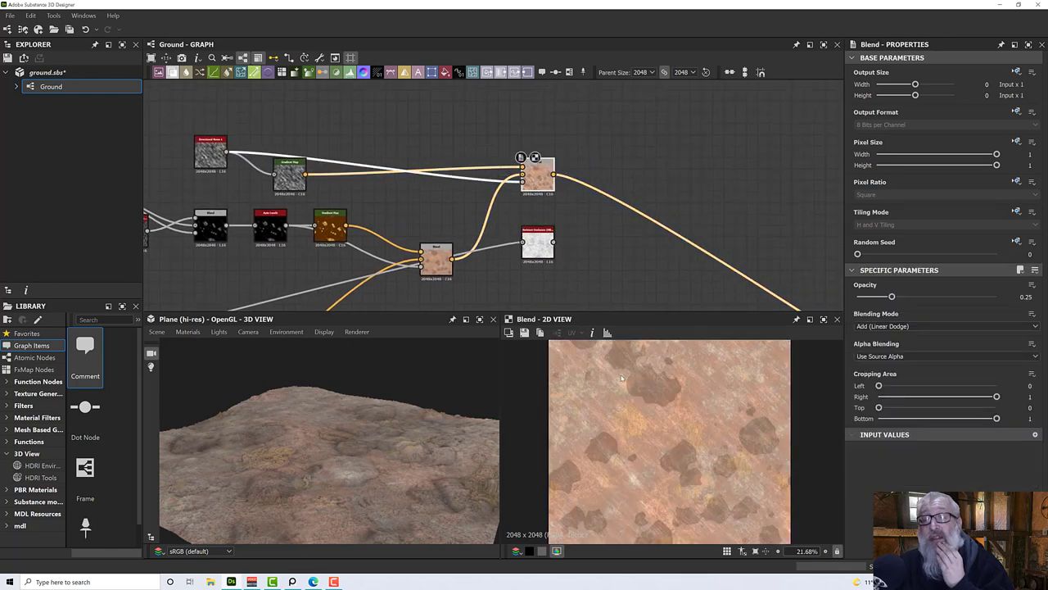
{"action": "scroll", "coordinate": [552, 239], "scroll_direction": "up", "scroll_amount": 4}
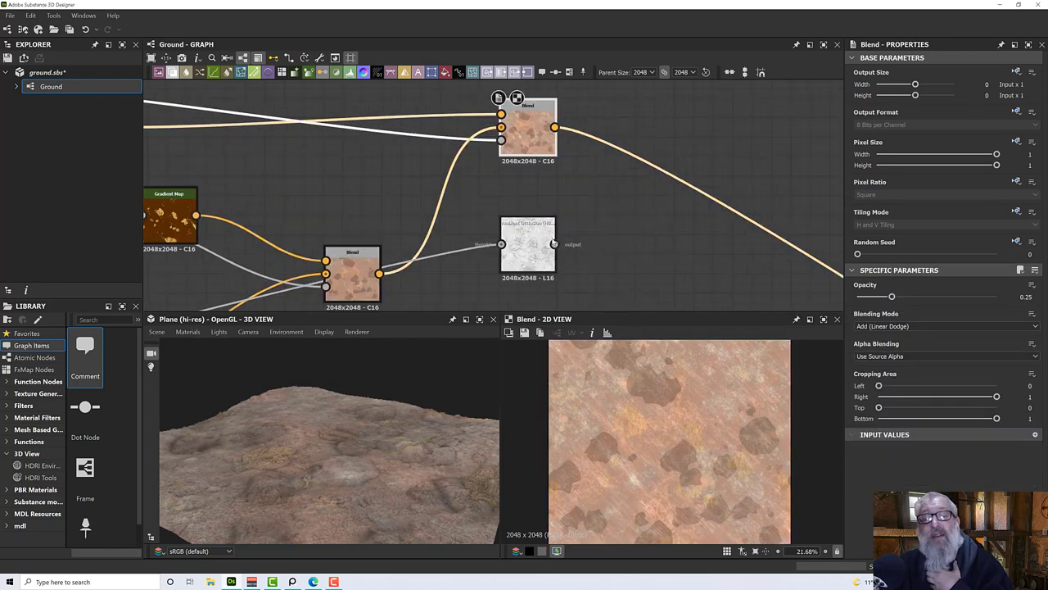
Step: Add a Blend node after the Ambient Occlusion node and the Add (Linear Dodge) Blend
{"action": "left_click", "coordinate": [549, 238]}
{"action": "left_click", "coordinate": [606, 212]}
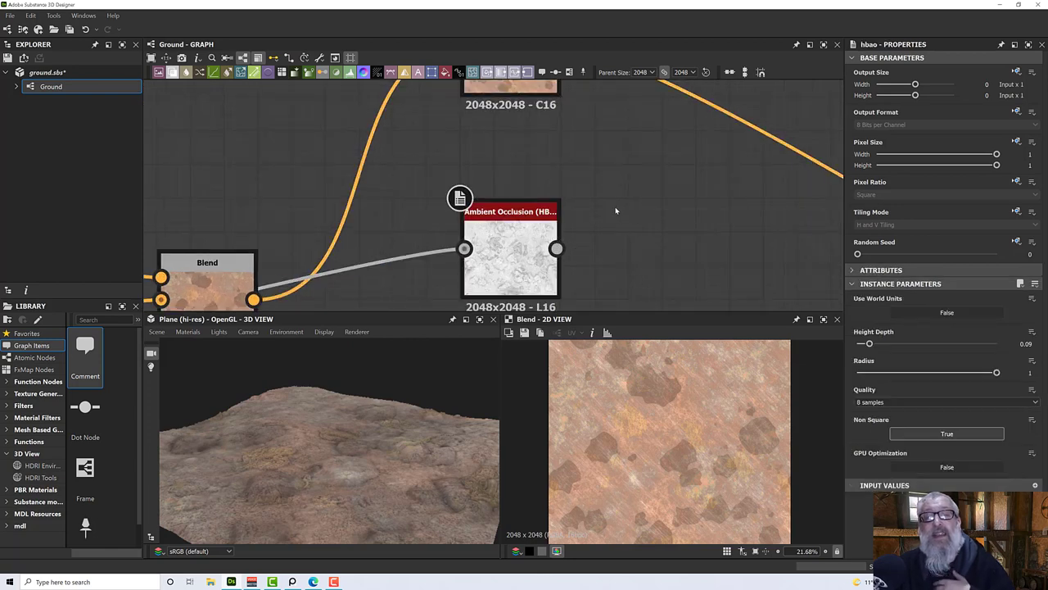
{"action": "key", "text": "space"}
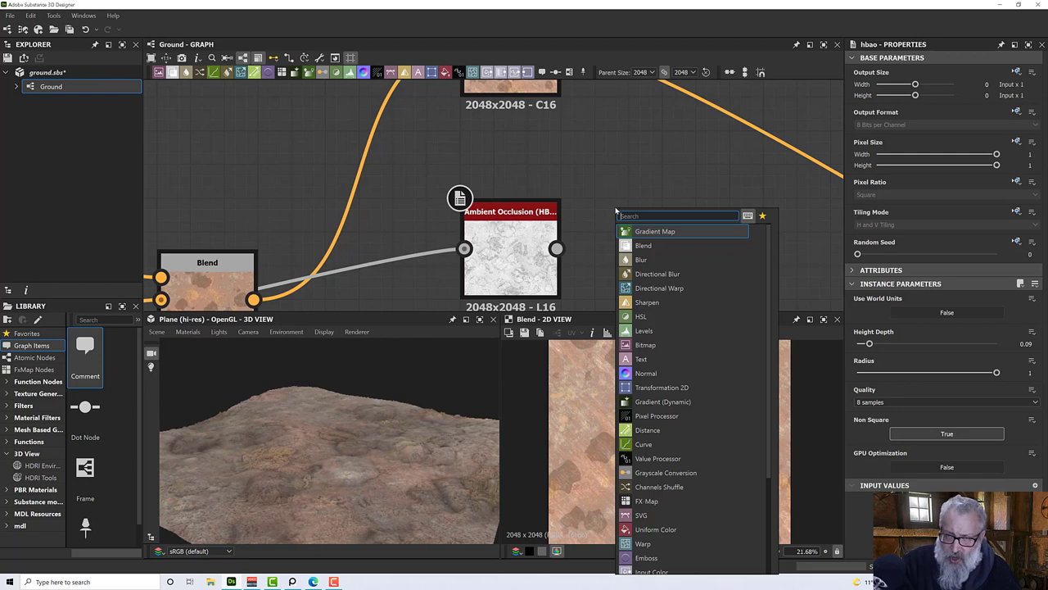
{"action": "type", "text": "blend"}
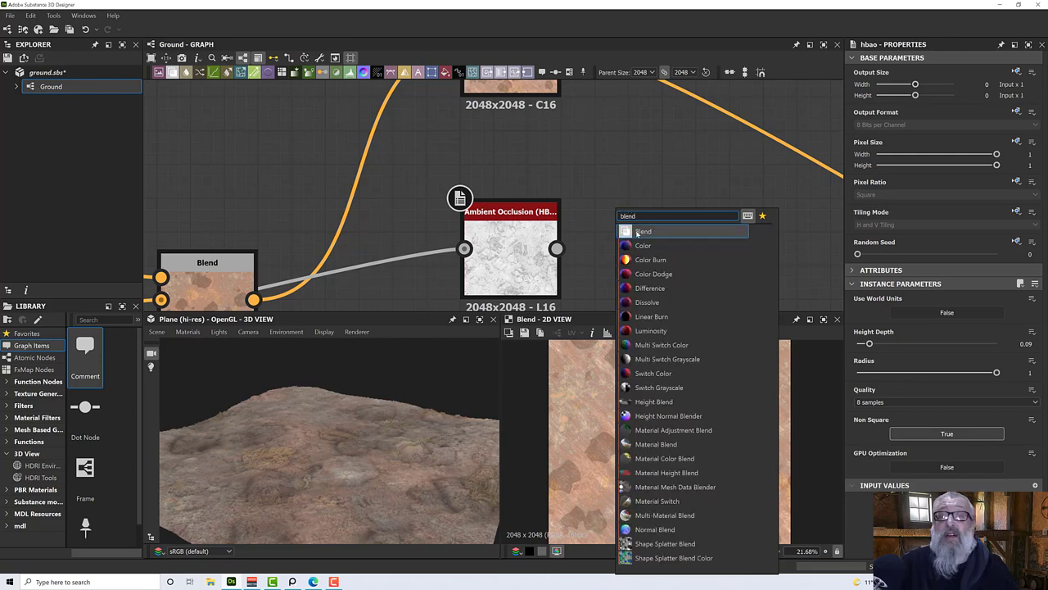
{"action": "left_click", "coordinate": [651, 233]}
{"action": "left_click_drag", "start_coordinate": [655, 239], "coordinate": [739, 187]}
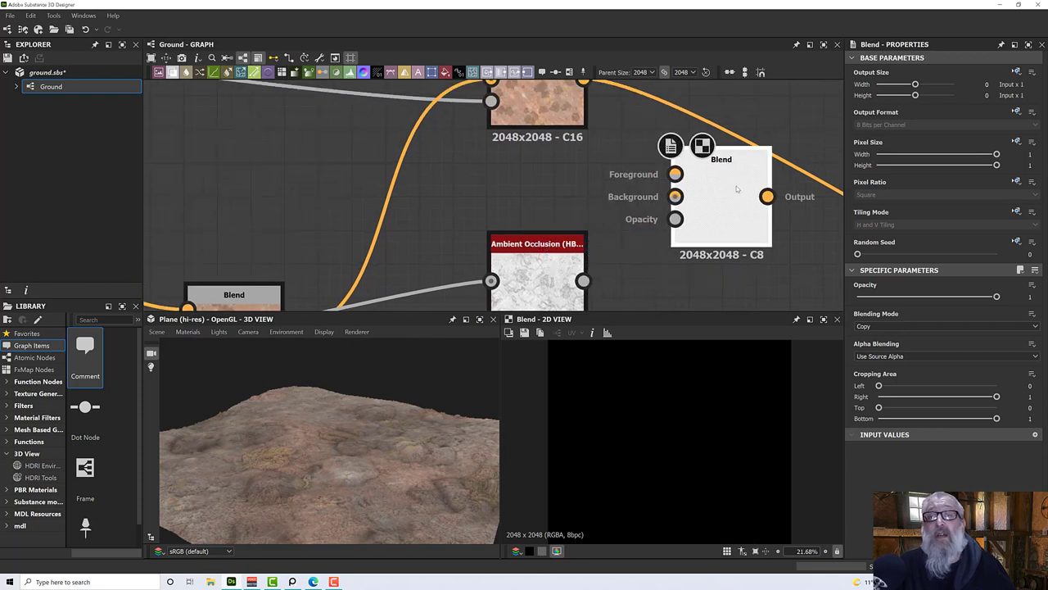
Step: Connect the Add (Linear Dodge) Blend to the new Blend's Background and the Ambient Occlusion output to its Opacity input
{"action": "middle_click_drag", "start_coordinate": [608, 104], "coordinate": [581, 176]}
{"action": "left_click_drag", "start_coordinate": [558, 149], "coordinate": [649, 267]}
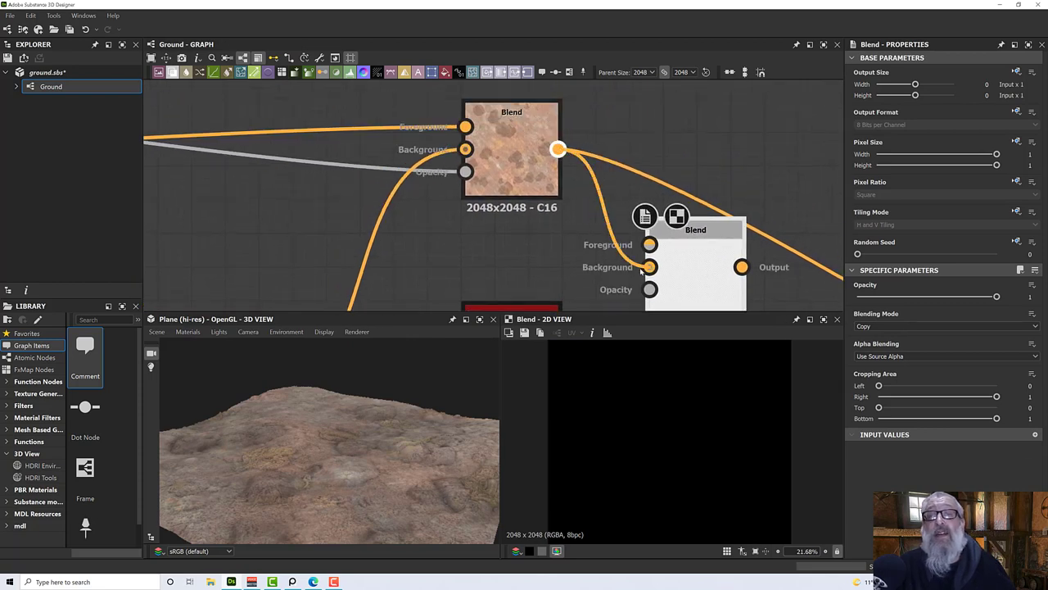
{"action": "middle_click_drag", "start_coordinate": [707, 252], "coordinate": [708, 190]}
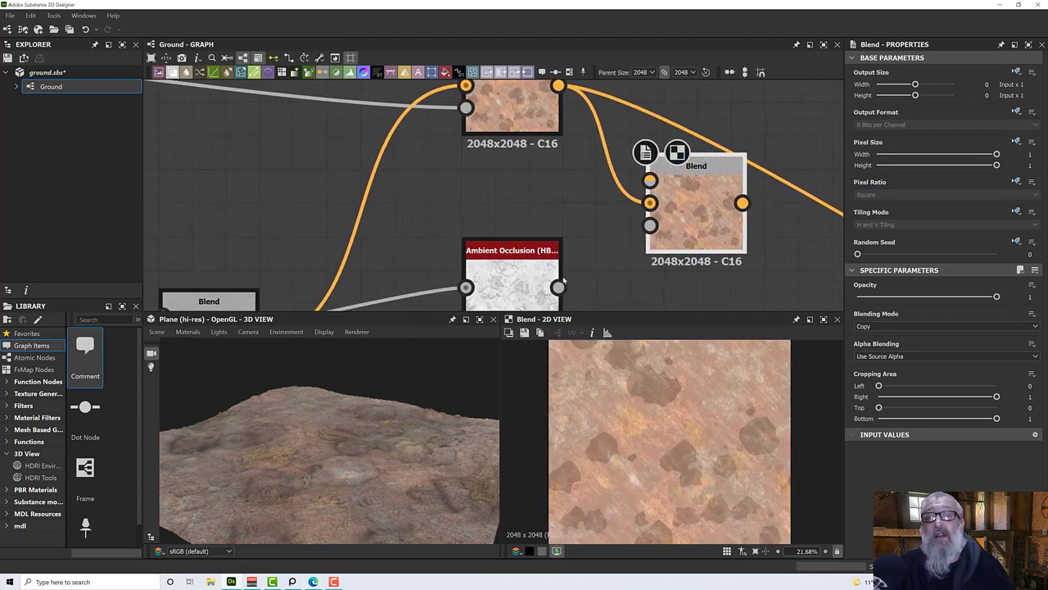
{"action": "left_click_drag", "start_coordinate": [558, 287], "coordinate": [649, 226]}
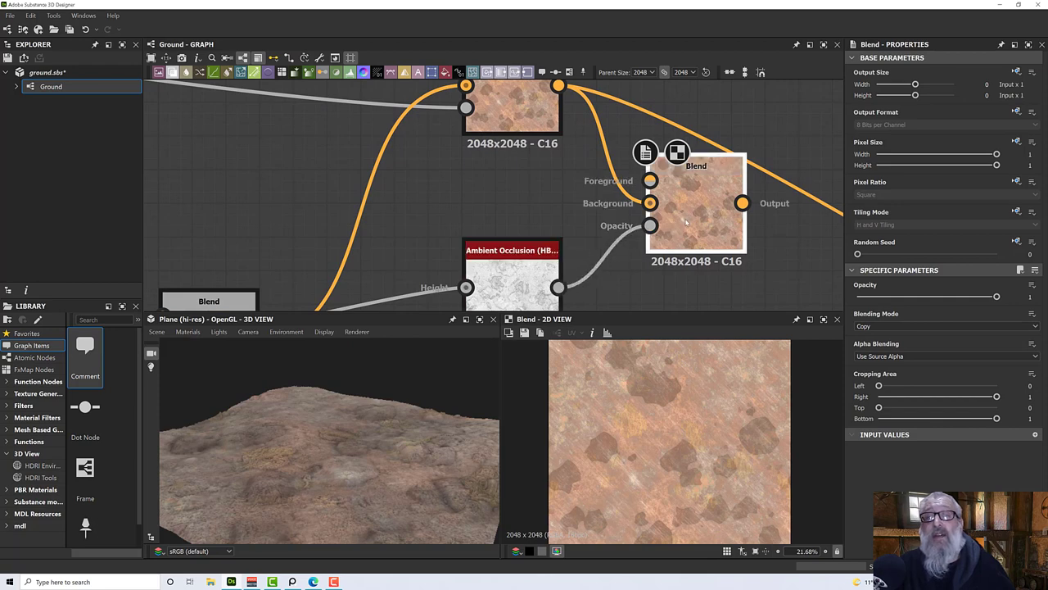
Step: Add a Gradient Map after the Ambient Occlusion node and connect its output to the new Blend's Foreground
{"action": "left_click_drag", "start_coordinate": [540, 262], "coordinate": [524, 199]}
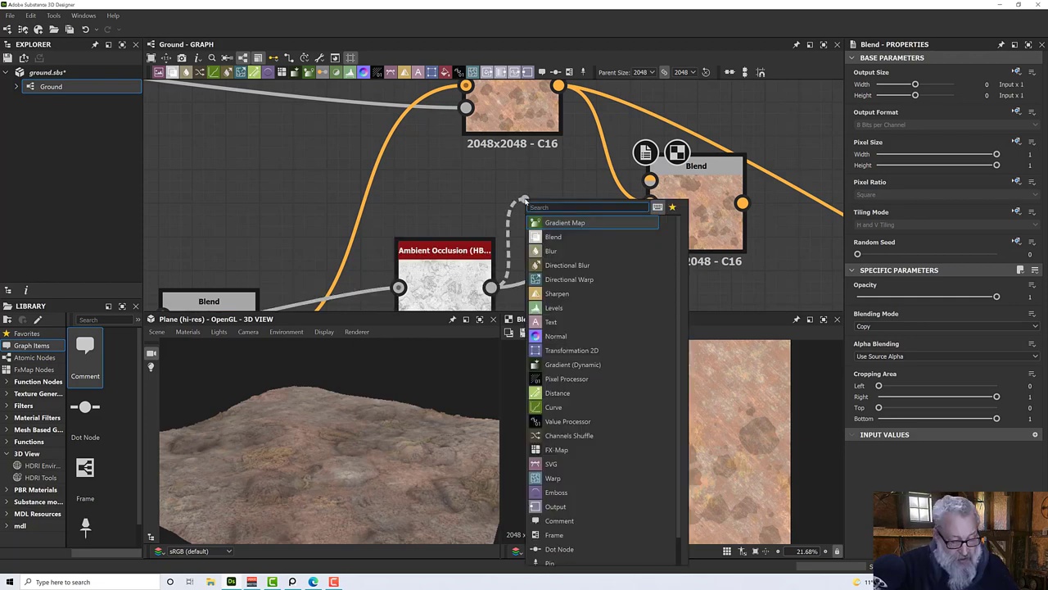
{"action": "type", "text": "grad"}
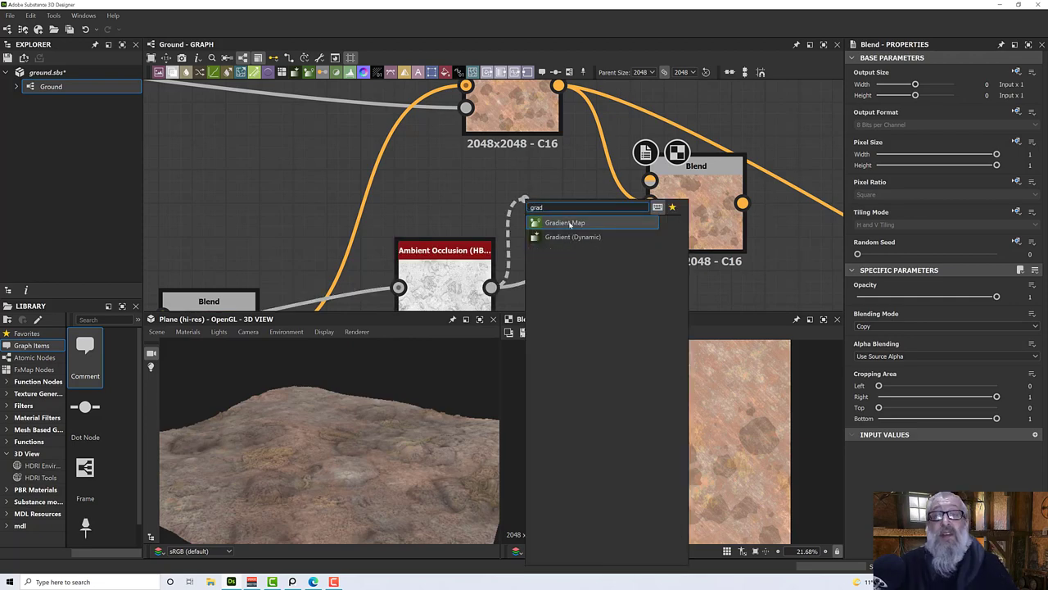
{"action": "left_click", "coordinate": [566, 223]}
{"action": "left_click_drag", "start_coordinate": [594, 206], "coordinate": [649, 181]}
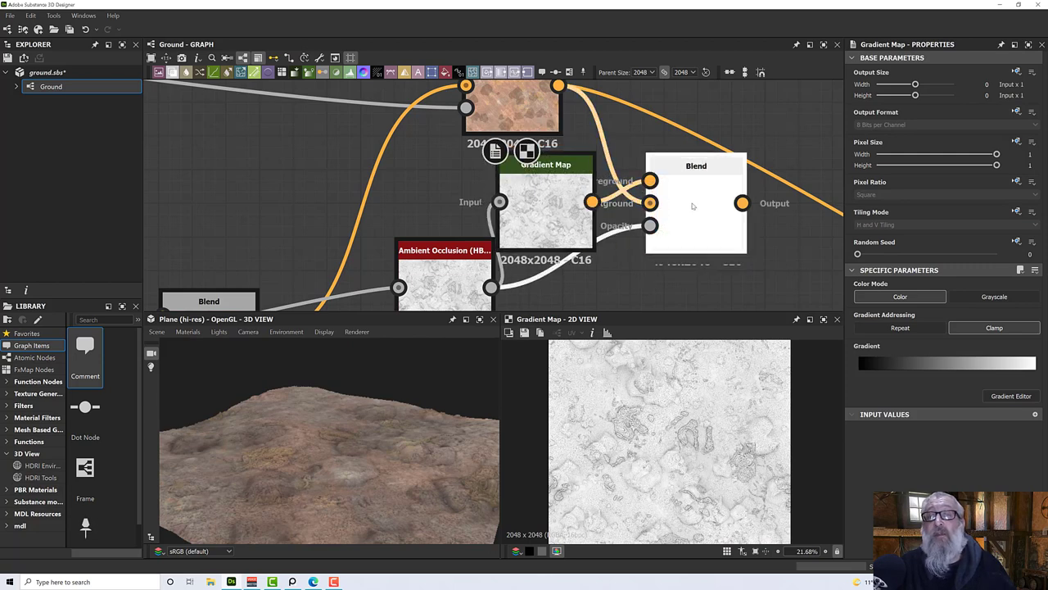
Step: Try the new Blend at an opacity of 0.12
{"action": "left_click", "coordinate": [692, 206]}
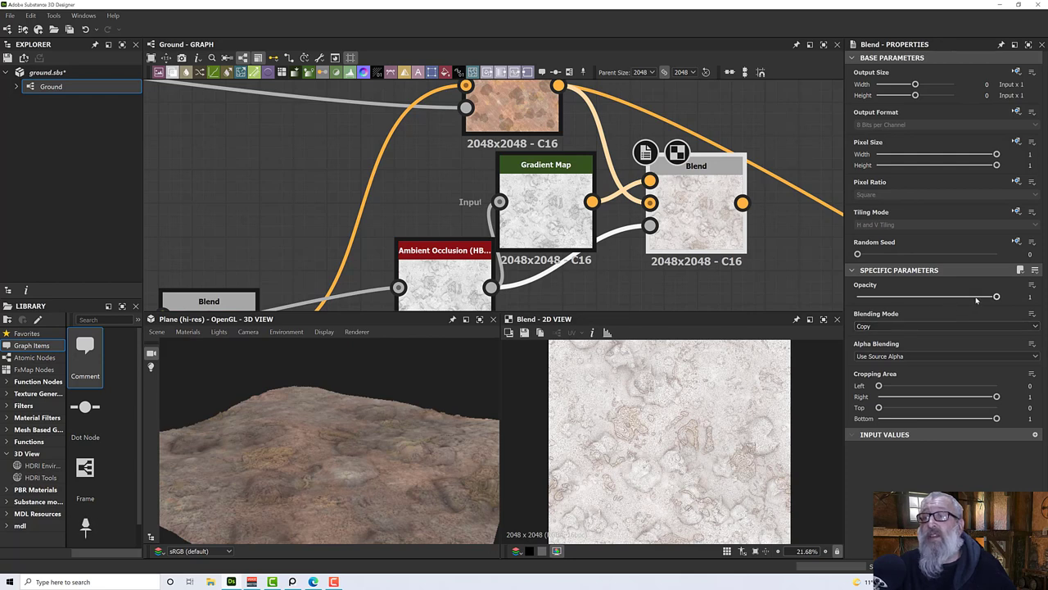
{"action": "left_click_drag", "start_coordinate": [996, 298], "coordinate": [874, 298]}
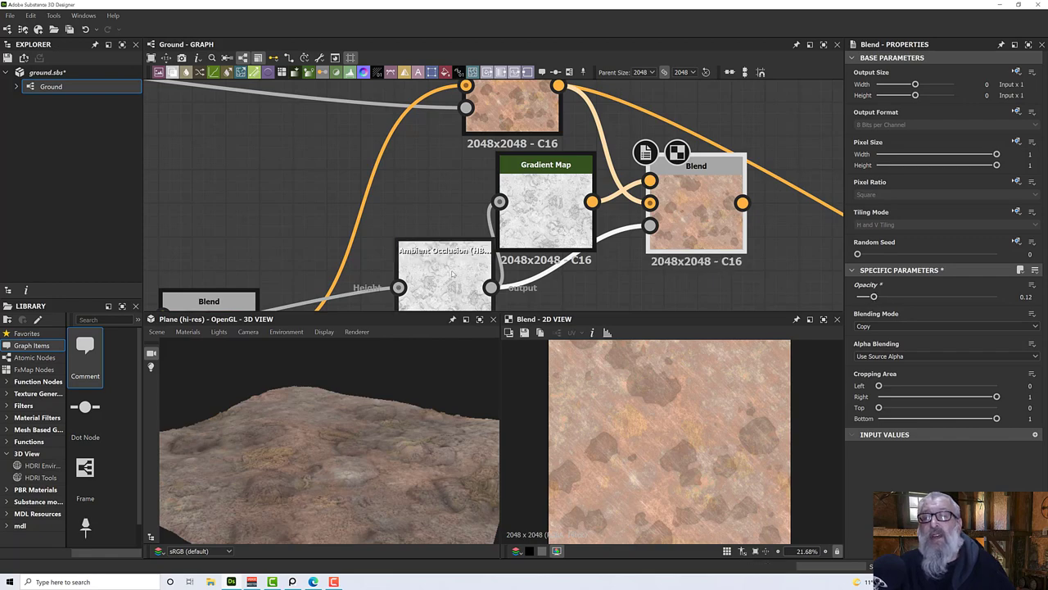
{"action": "scroll", "coordinate": [452, 284], "scroll_direction": "up", "scroll_amount": 4}
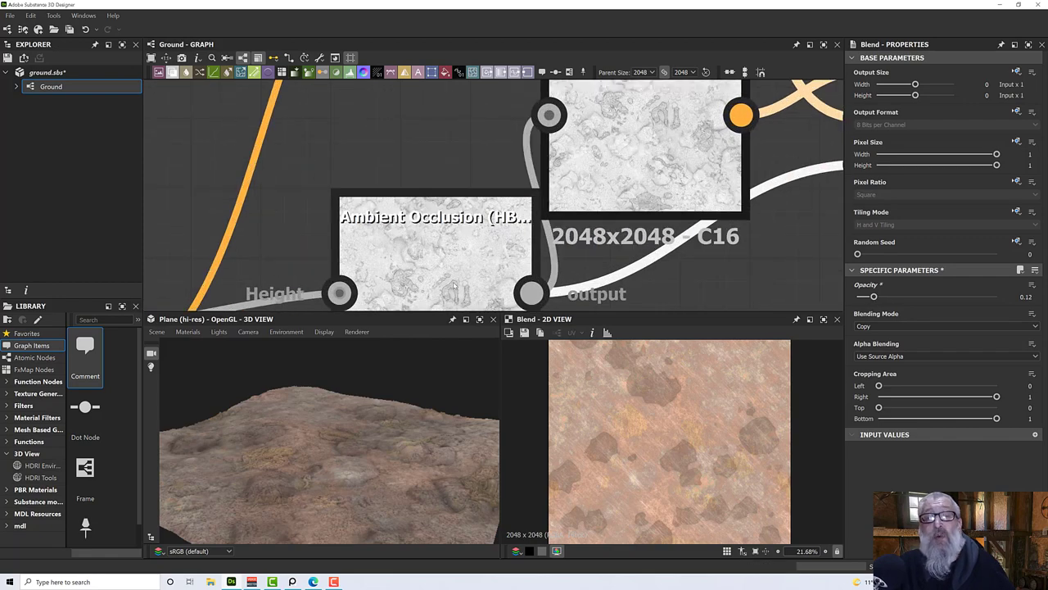
{"action": "scroll", "coordinate": [454, 284], "scroll_direction": "down", "scroll_amount": 5}
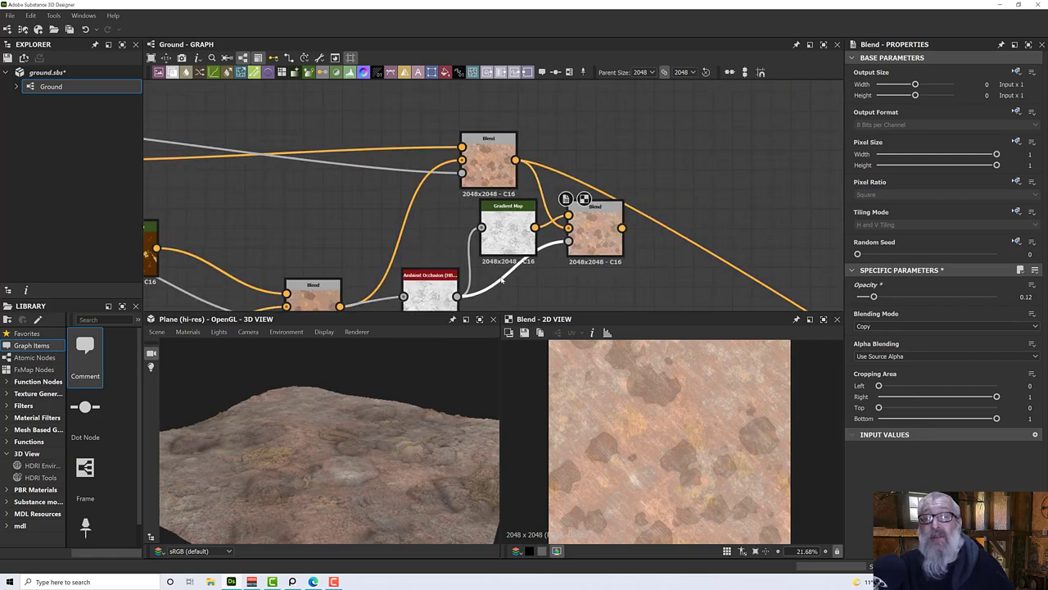
Step: Align the Gradient Map below the Add (Linear Dodge) Blend and insert an Invert Grayscale node on the link into the new Blend's Opacity
{"action": "left_click_drag", "start_coordinate": [527, 260], "coordinate": [507, 259]}
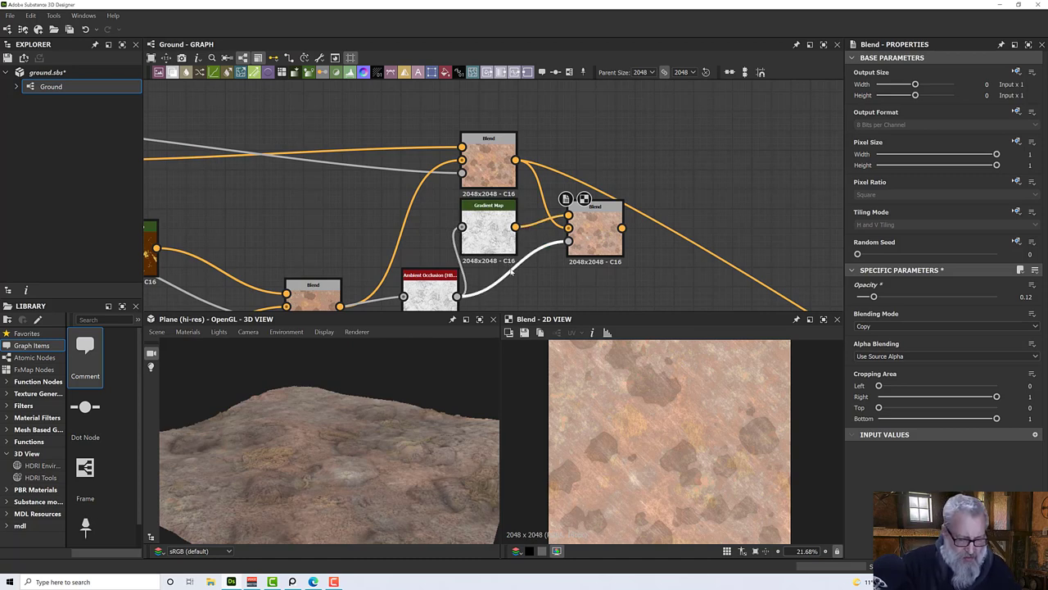
{"action": "key", "text": "space"}
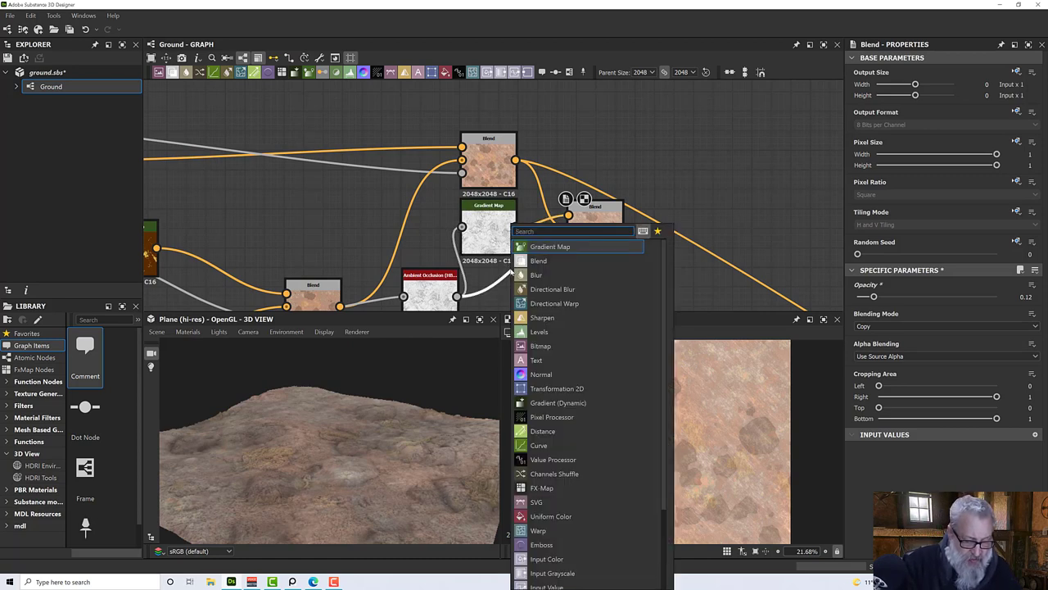
{"action": "type", "text": "inver"}
{"action": "key", "text": "Return"}
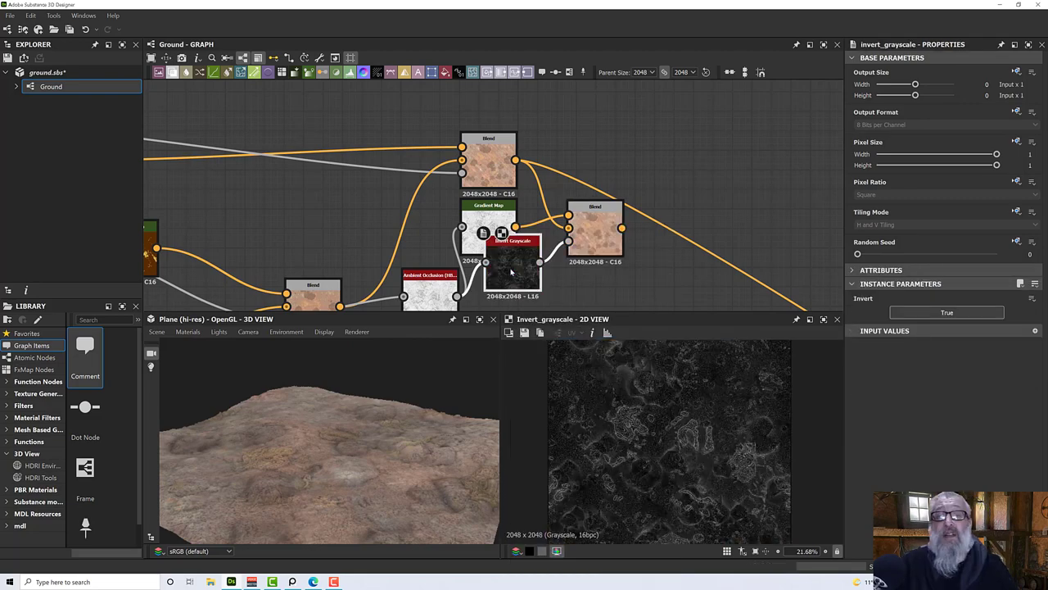
Step: Return to the new Blend's parameters and raise its opacity to 1
{"action": "scroll", "coordinate": [584, 262], "scroll_direction": "up", "scroll_amount": 3}
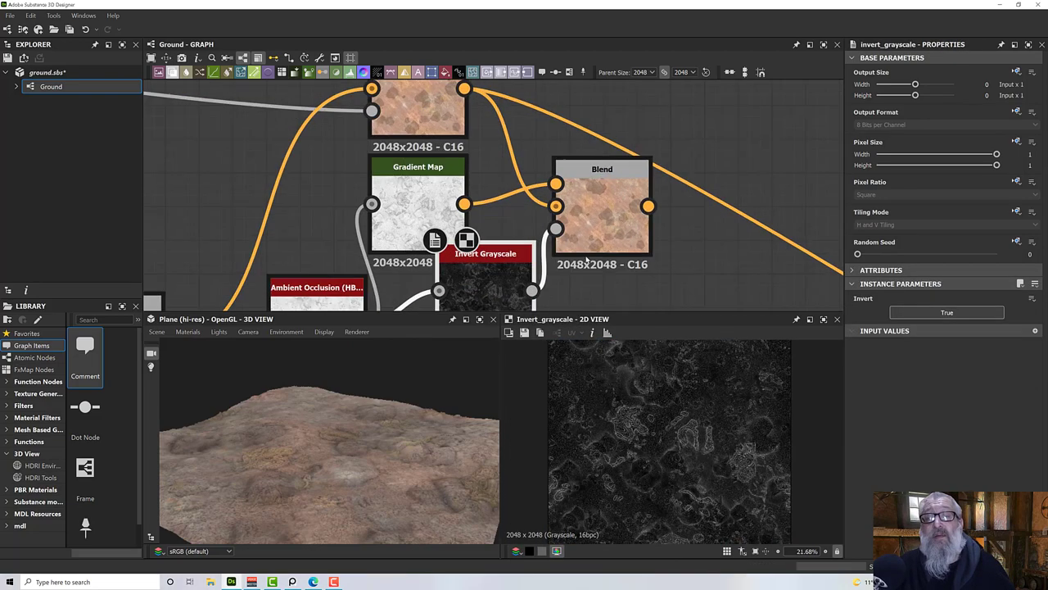
{"action": "left_click", "coordinate": [588, 246]}
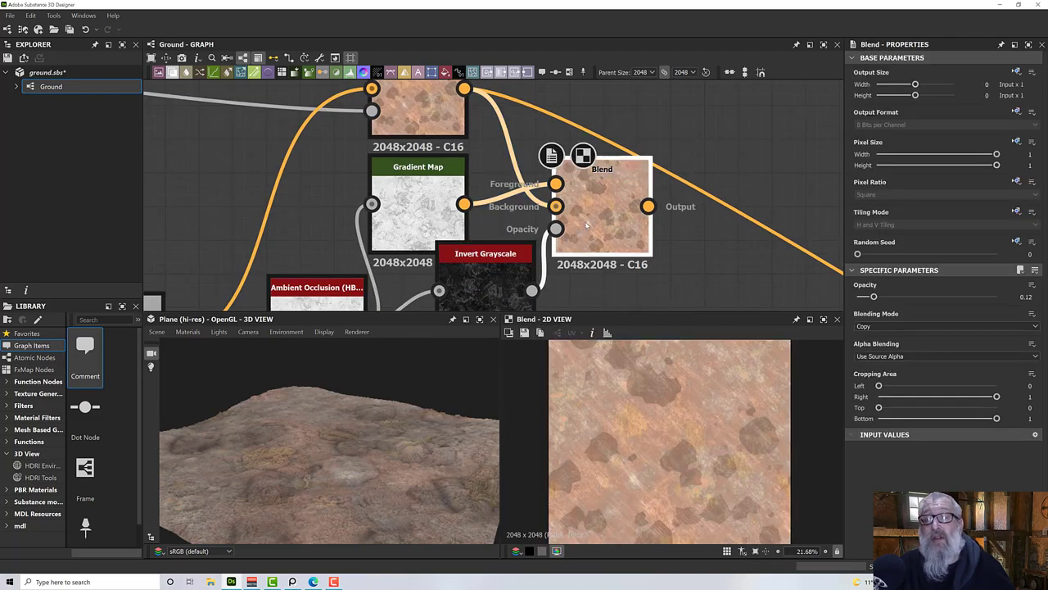
{"action": "left_click_drag", "start_coordinate": [875, 297], "coordinate": [914, 317]}
{"action": "key", "text": "ctrl+z"}
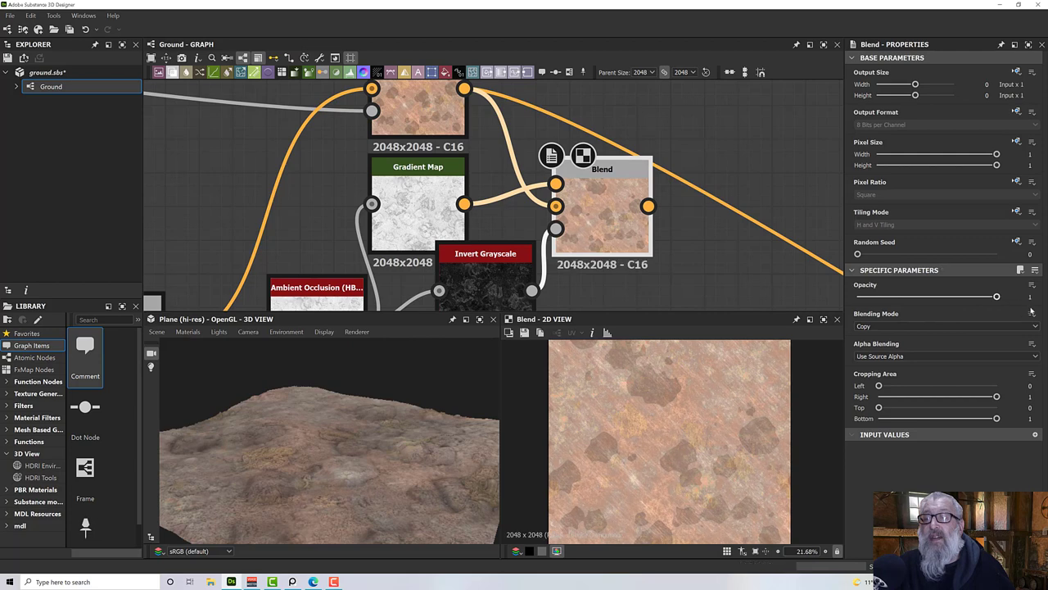
{"action": "key", "text": "ctrl+z"}
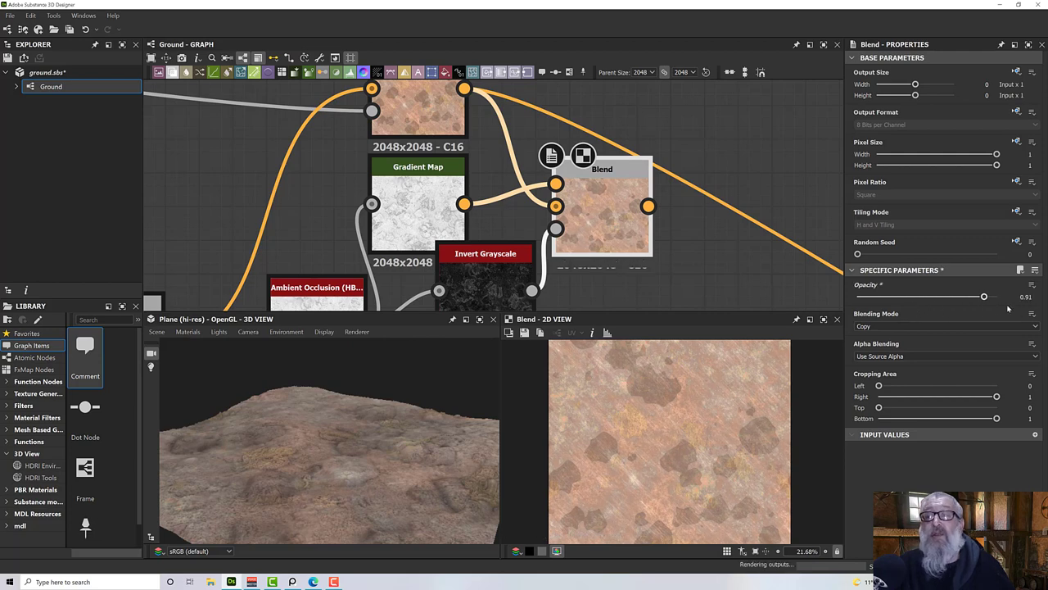
Step: Feed the Gradient Map from the Invert Grayscale output and select the new Blend
{"action": "left_click_drag", "start_coordinate": [520, 292], "coordinate": [372, 204]}
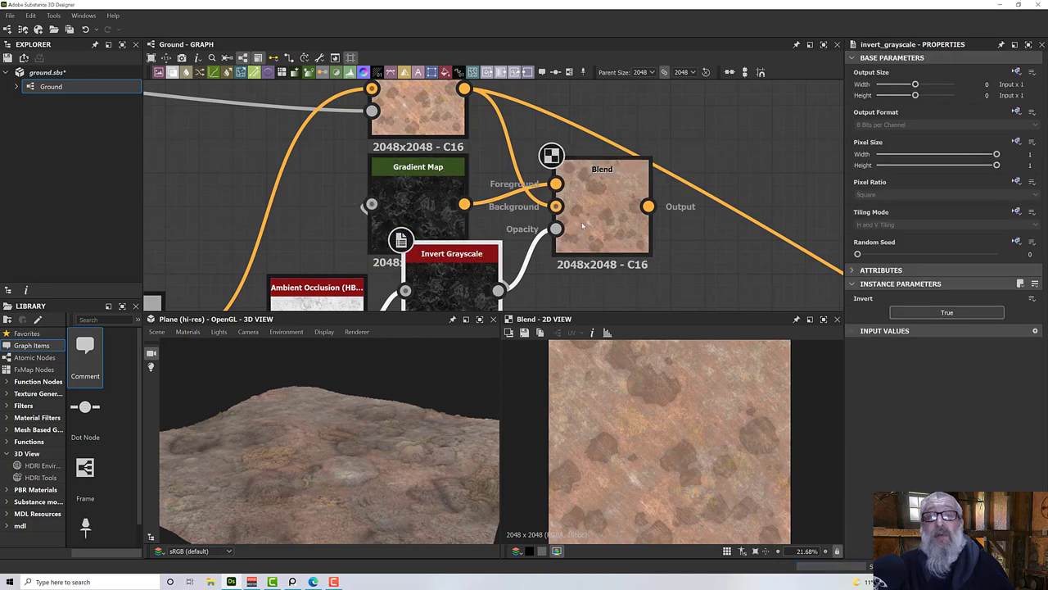
{"action": "left_click", "coordinate": [606, 221]}
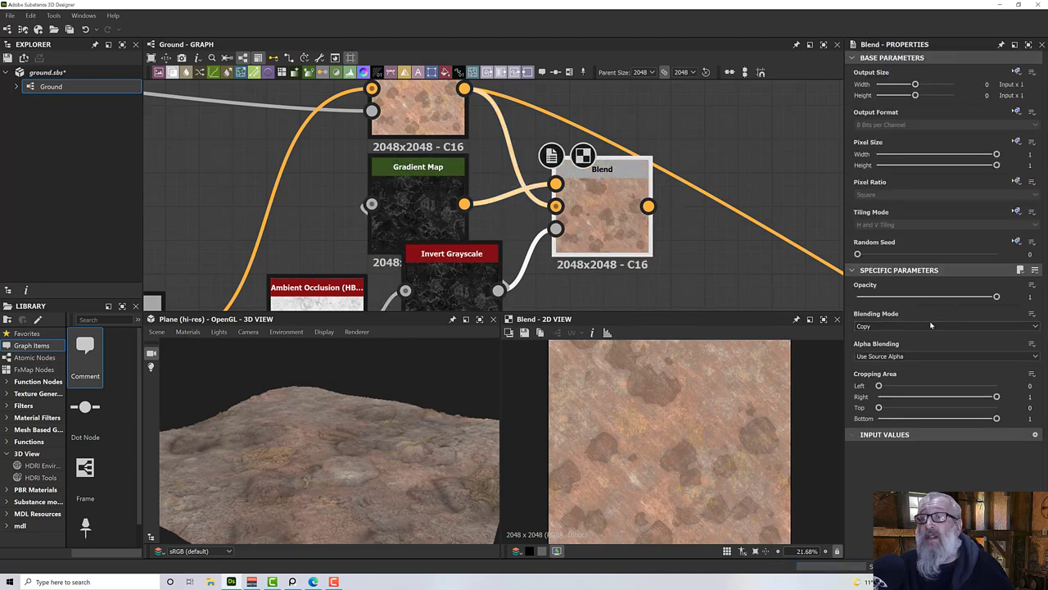
Step: Compare the new Blend's texture close up at opacity 0 and 1, leaving the opacity at 1
{"action": "mouse_move", "coordinate": [996, 297]}
{"action": "left_mouse_down"}
{"action": "mouse_move", "coordinate": [821, 306]}
{"action": "mouse_move", "coordinate": [996, 297]}
{"action": "left_mouse_up"}
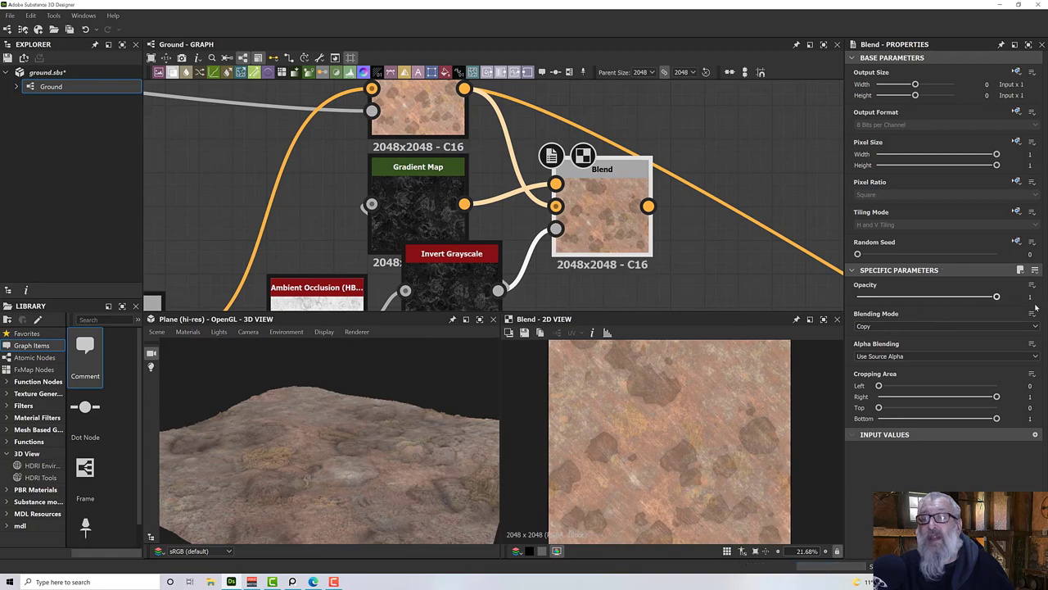
{"action": "scroll", "coordinate": [662, 409], "scroll_direction": "up", "scroll_amount": 10}
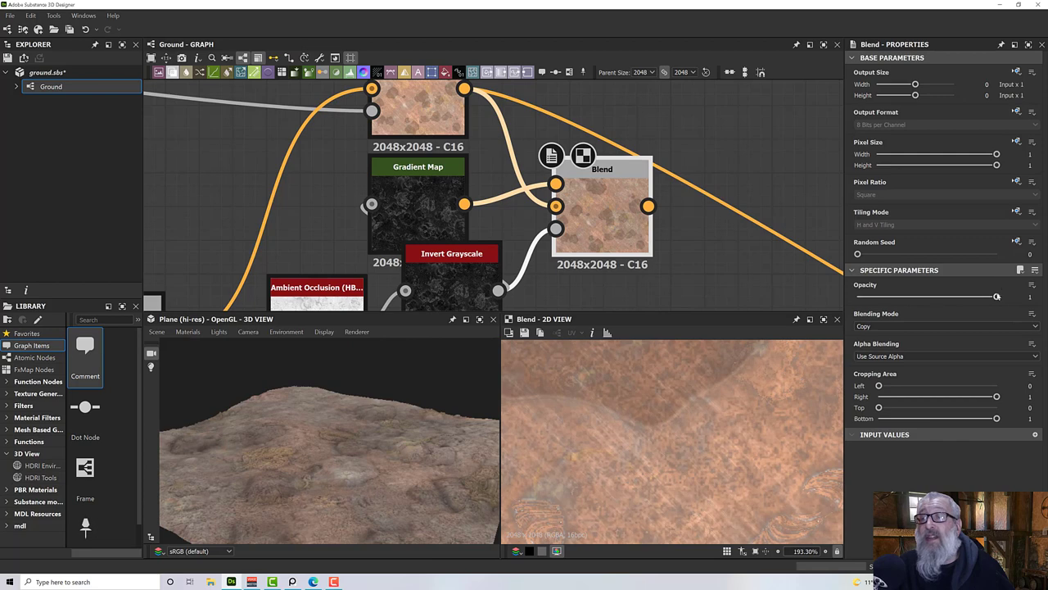
{"action": "left_click_drag", "start_coordinate": [996, 298], "coordinate": [782, 313]}
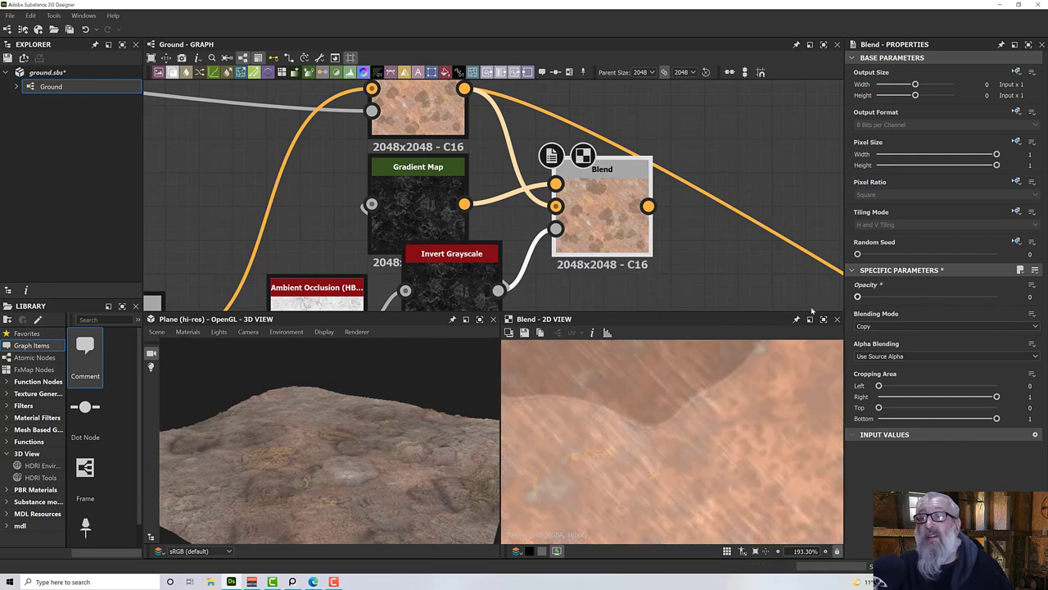
{"action": "left_click_drag", "start_coordinate": [858, 297], "coordinate": [1008, 316]}
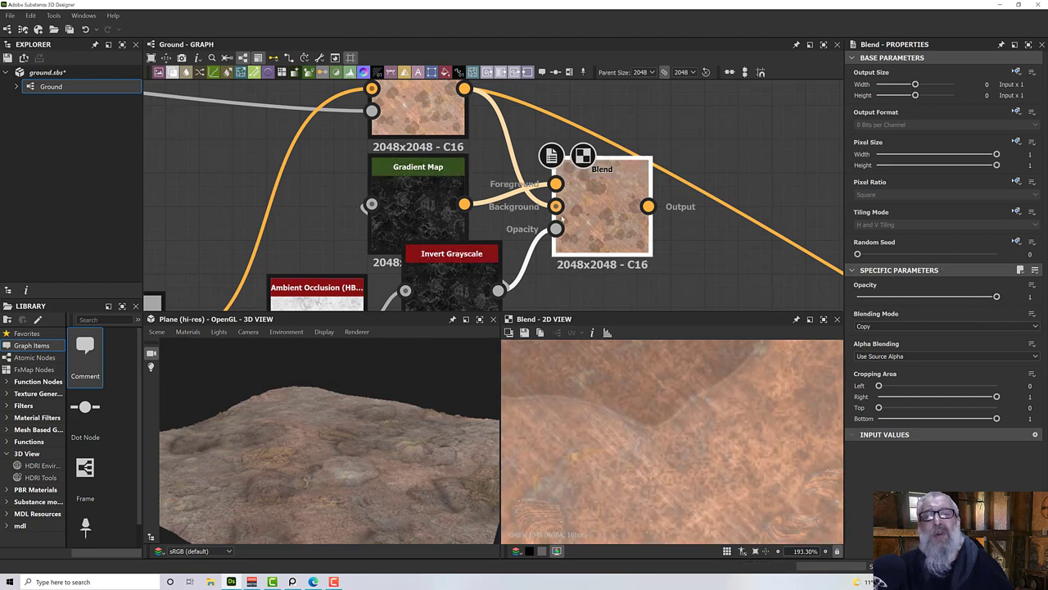
Step: Space out the new Blend and Gradient Map, and place the Invert Grayscale node directly beside the Ambient Occlusion node
{"action": "right_click", "coordinate": [673, 222]}
{"action": "left_click_drag", "start_coordinate": [606, 230], "coordinate": [742, 245]}
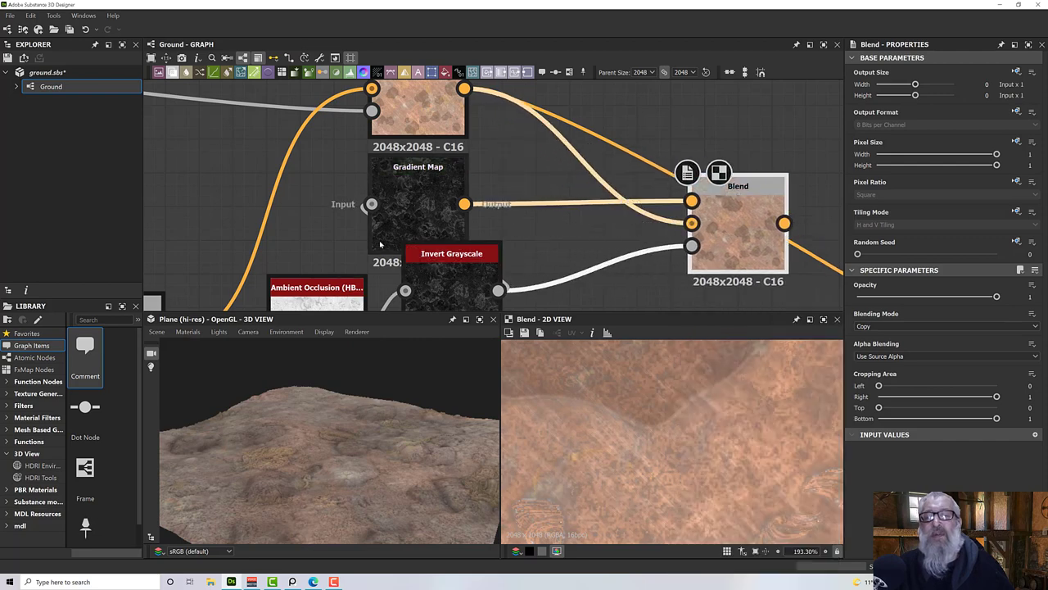
{"action": "left_click_drag", "start_coordinate": [393, 228], "coordinate": [527, 230]}
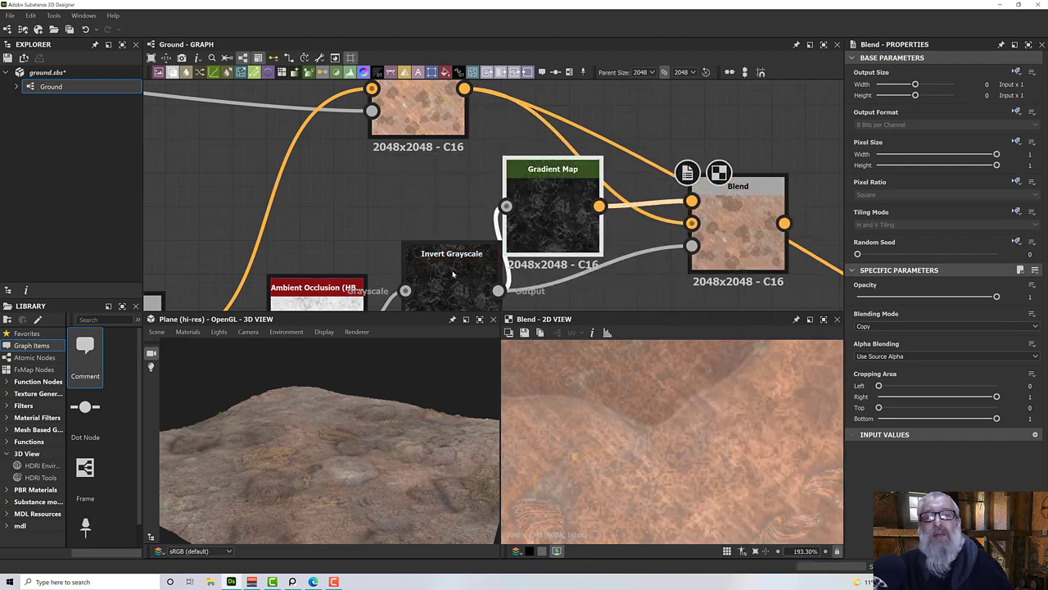
{"action": "left_click", "coordinate": [438, 278]}
{"action": "middle_click_drag", "start_coordinate": [438, 278], "coordinate": [474, 207]}
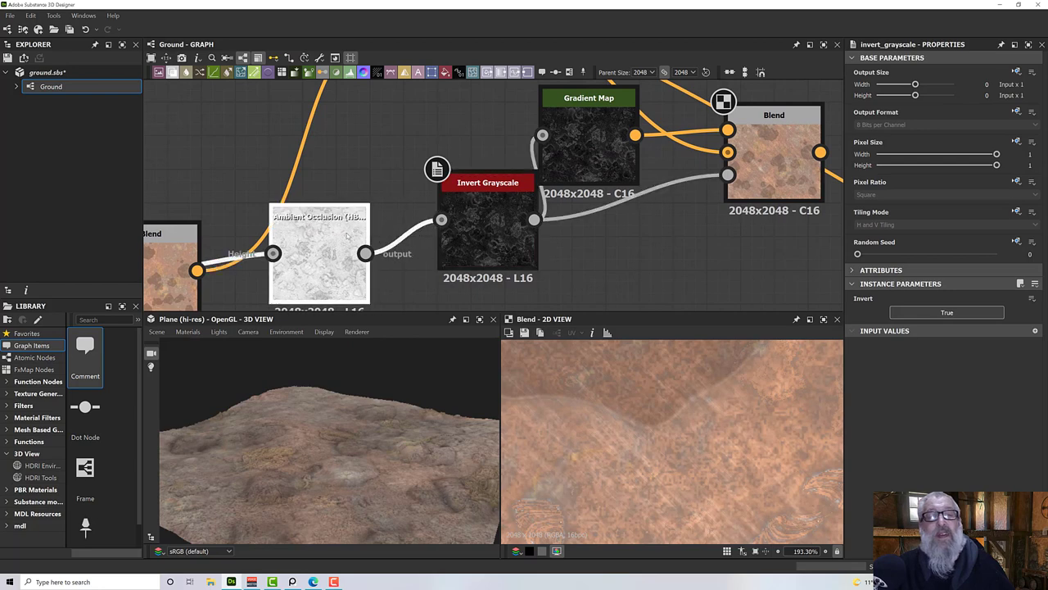
{"action": "left_click_drag", "start_coordinate": [475, 208], "coordinate": [407, 241]}
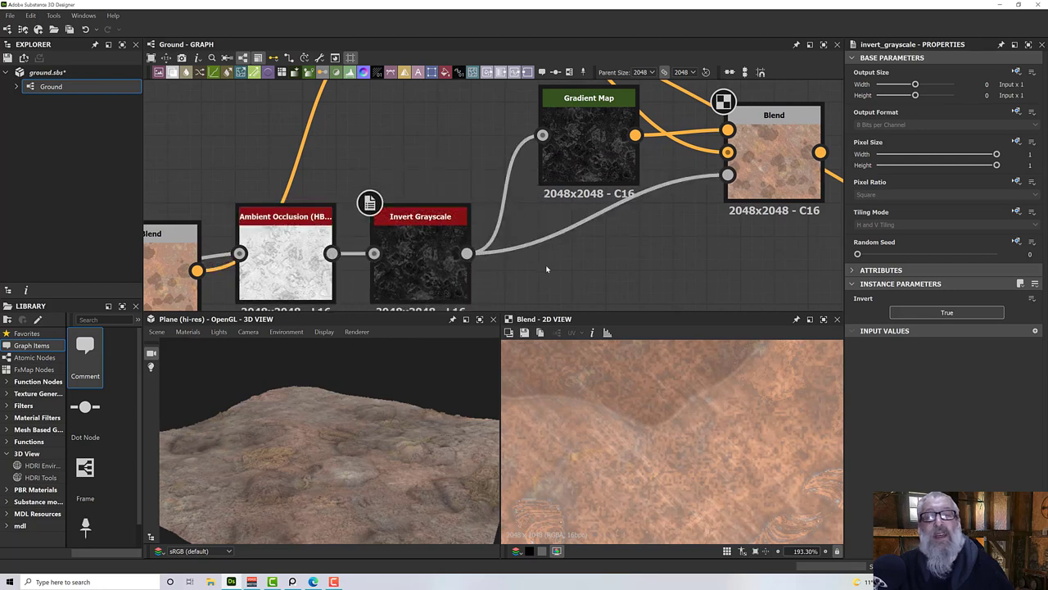
Step: Add a Levels node fed by the Invert Grayscale output, below the link to the new Blend
{"action": "left_click_drag", "start_coordinate": [467, 253], "coordinate": [598, 286]}
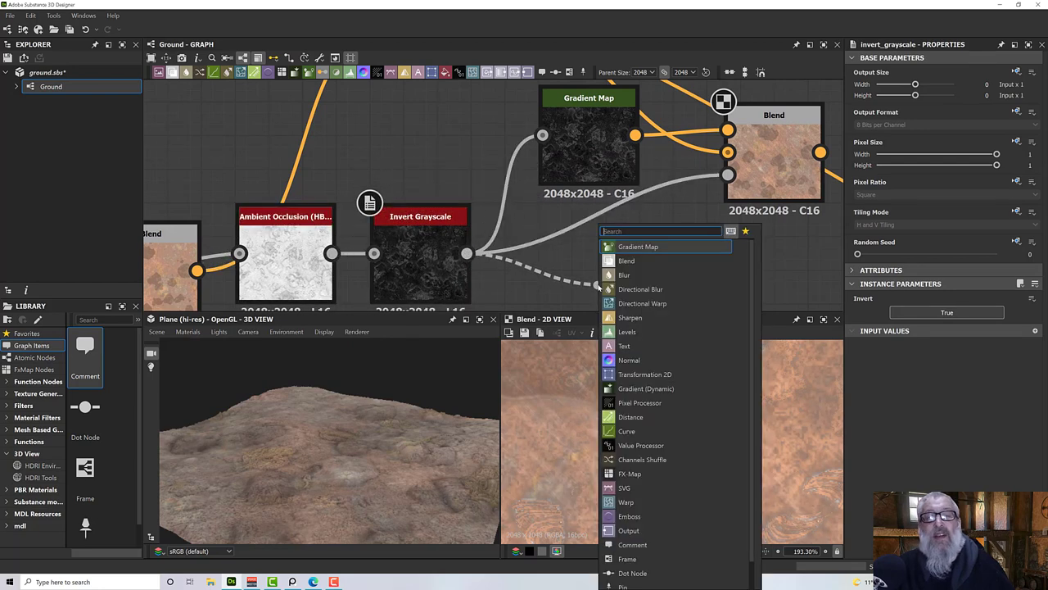
{"action": "type", "text": "level"}
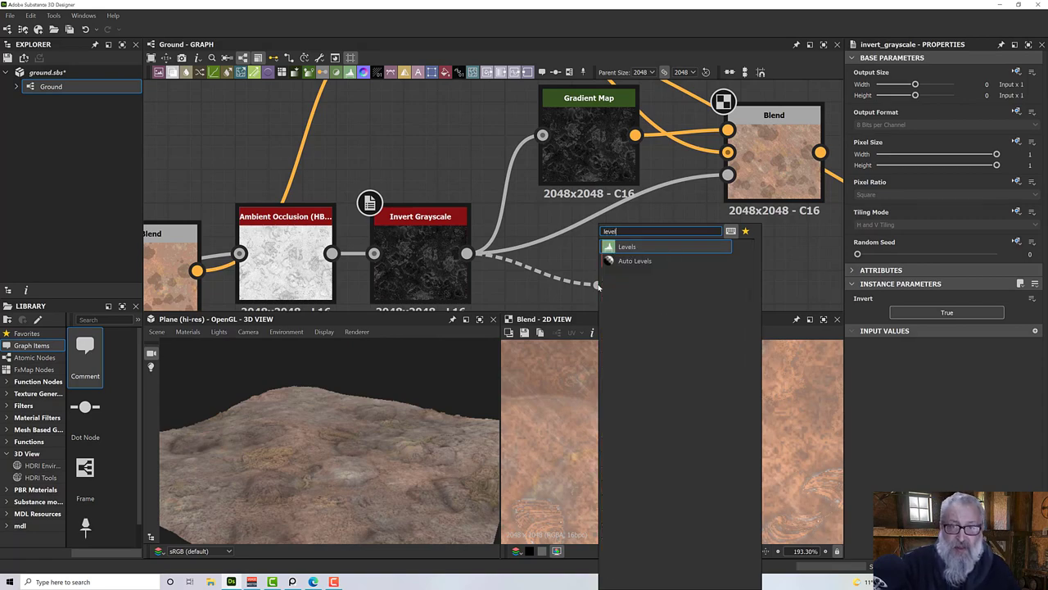
{"action": "left_click", "coordinate": [627, 247]}
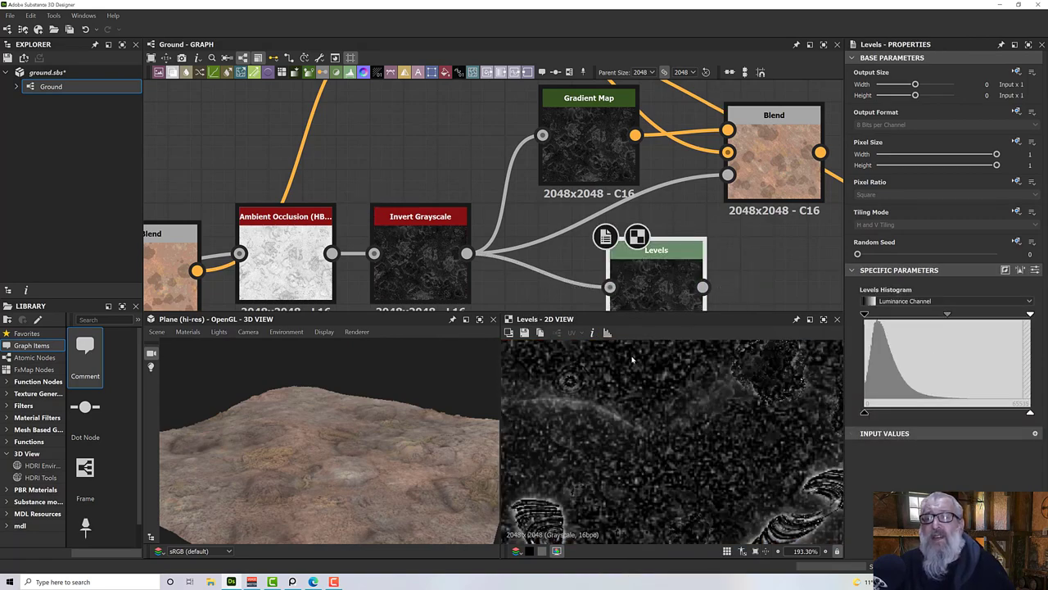
Step: Darken the Levels node by setting its output white to about one sixth and its input white to about 60% of the range
{"action": "scroll", "coordinate": [637, 399], "scroll_direction": "down", "scroll_amount": 5}
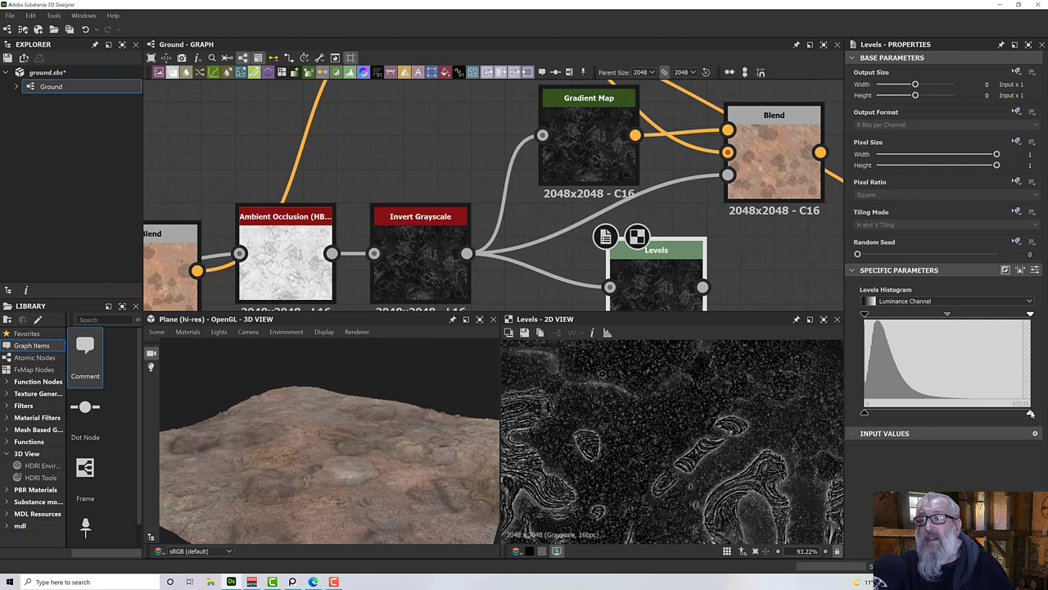
{"action": "left_click_drag", "start_coordinate": [1030, 413], "coordinate": [899, 421]}
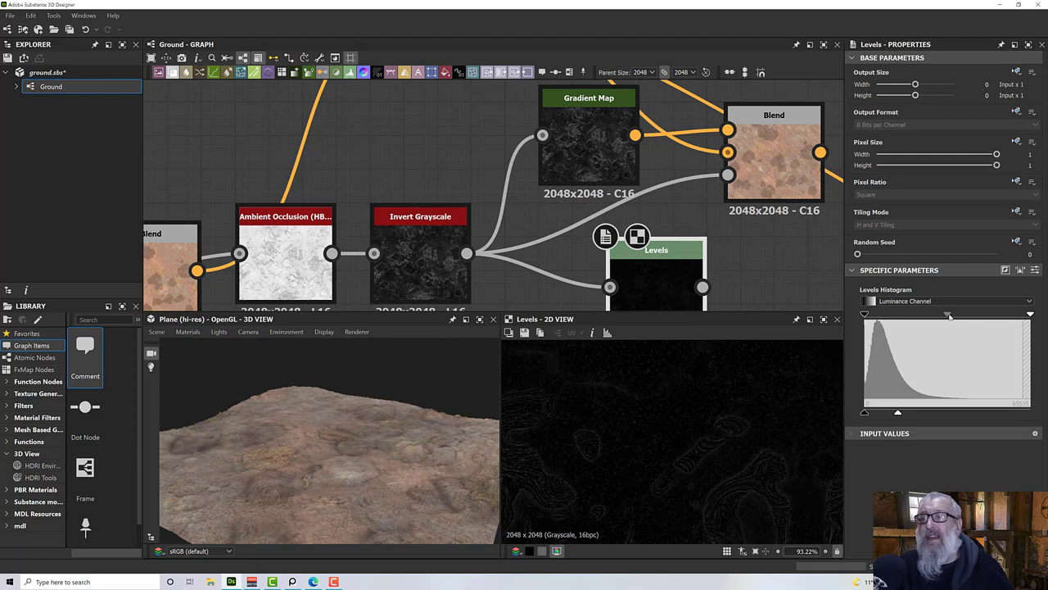
{"action": "mouse_move", "coordinate": [949, 314]}
{"action": "left_mouse_down"}
{"action": "mouse_move", "coordinate": [975, 324]}
{"action": "mouse_move", "coordinate": [954, 325]}
{"action": "left_mouse_up"}
{"action": "left_click_drag", "start_coordinate": [899, 411], "coordinate": [947, 393]}
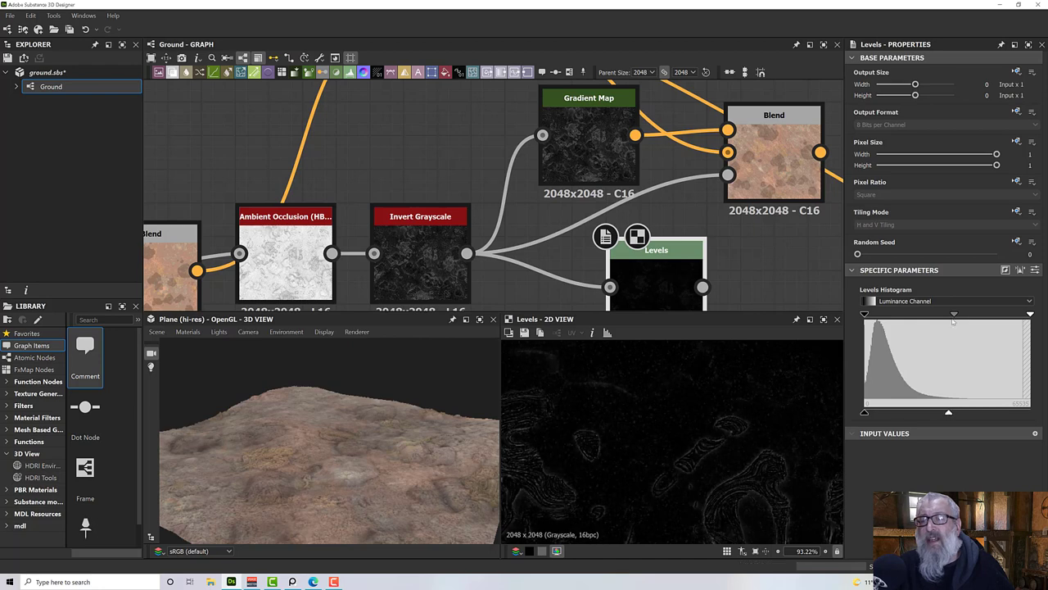
{"action": "mouse_move", "coordinate": [954, 317]}
{"action": "left_mouse_down"}
{"action": "mouse_move", "coordinate": [976, 324]}
{"action": "mouse_move", "coordinate": [957, 327]}
{"action": "left_mouse_up"}
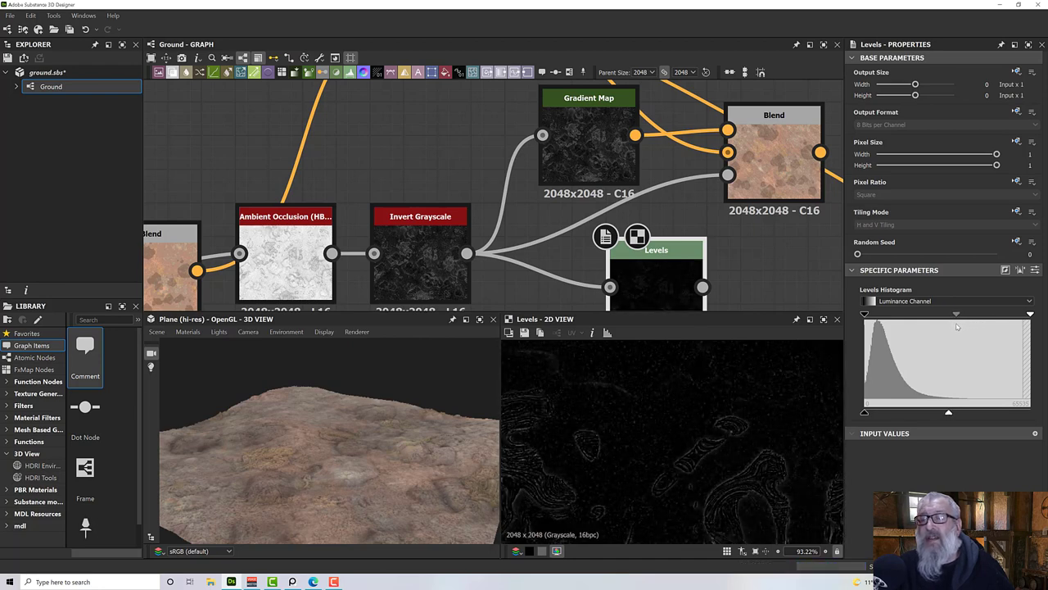
{"action": "left_click_drag", "start_coordinate": [948, 413], "coordinate": [924, 414]}
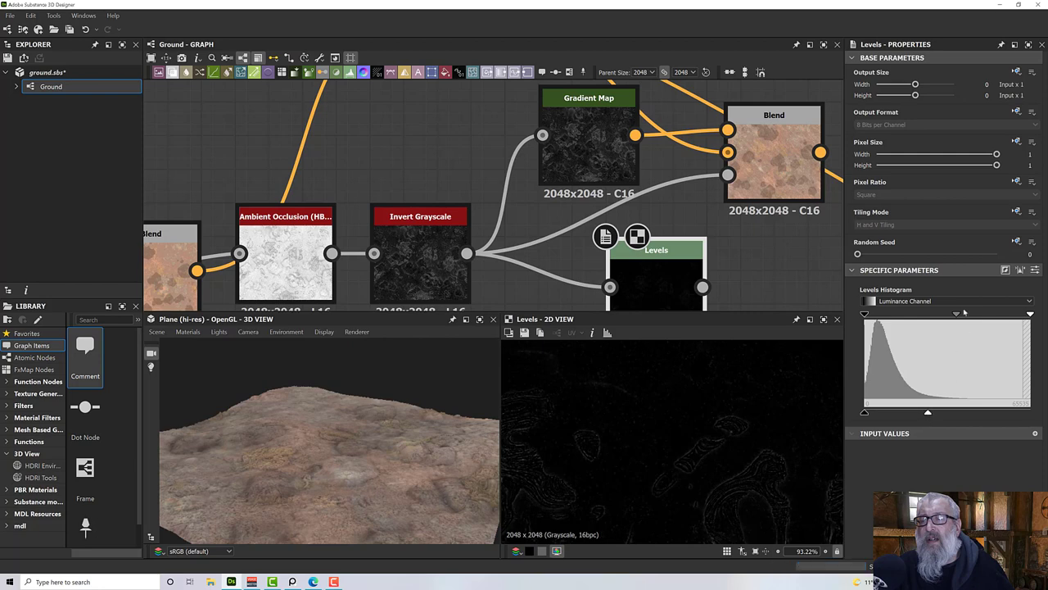
{"action": "mouse_move", "coordinate": [957, 318]}
{"action": "left_mouse_down"}
{"action": "mouse_move", "coordinate": [932, 318]}
{"action": "mouse_move", "coordinate": [959, 326]}
{"action": "left_mouse_up"}
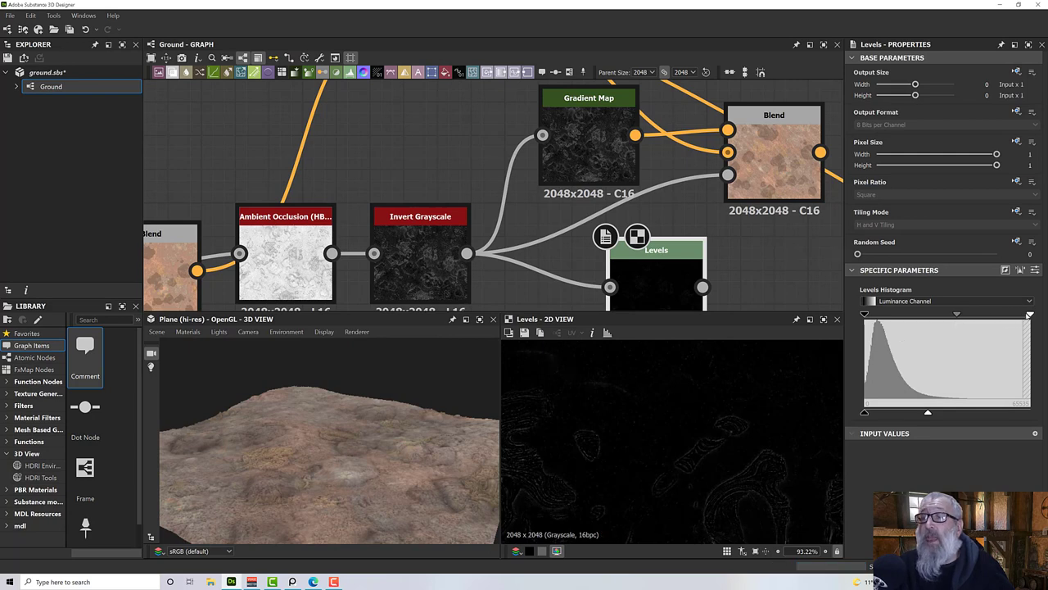
{"action": "mouse_move", "coordinate": [1031, 315]}
{"action": "left_mouse_down"}
{"action": "mouse_move", "coordinate": [957, 325]}
{"action": "mouse_move", "coordinate": [967, 325]}
{"action": "left_mouse_up"}
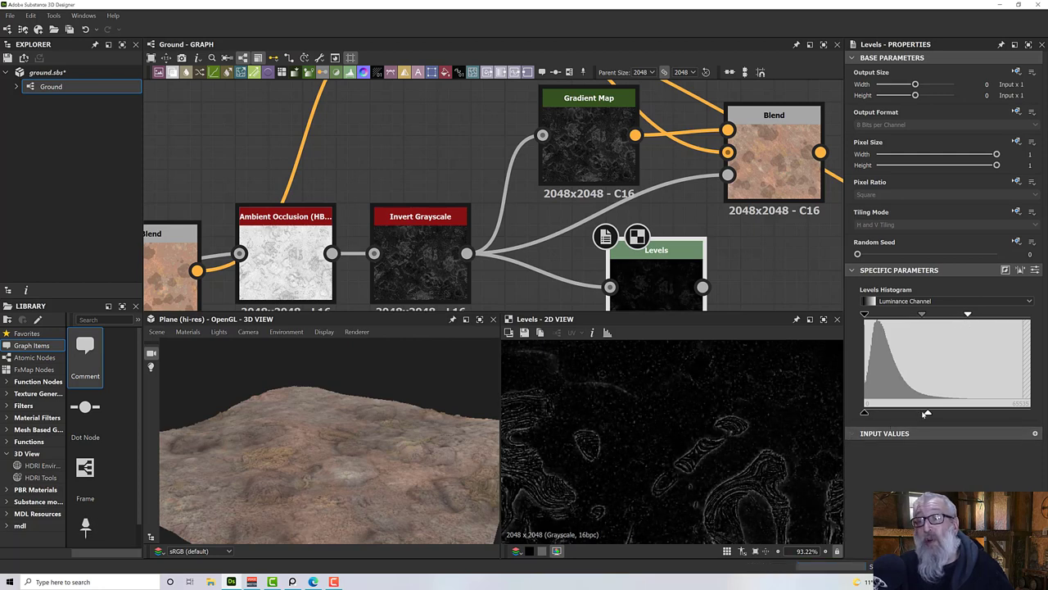
{"action": "left_click_drag", "start_coordinate": [927, 414], "coordinate": [894, 424]}
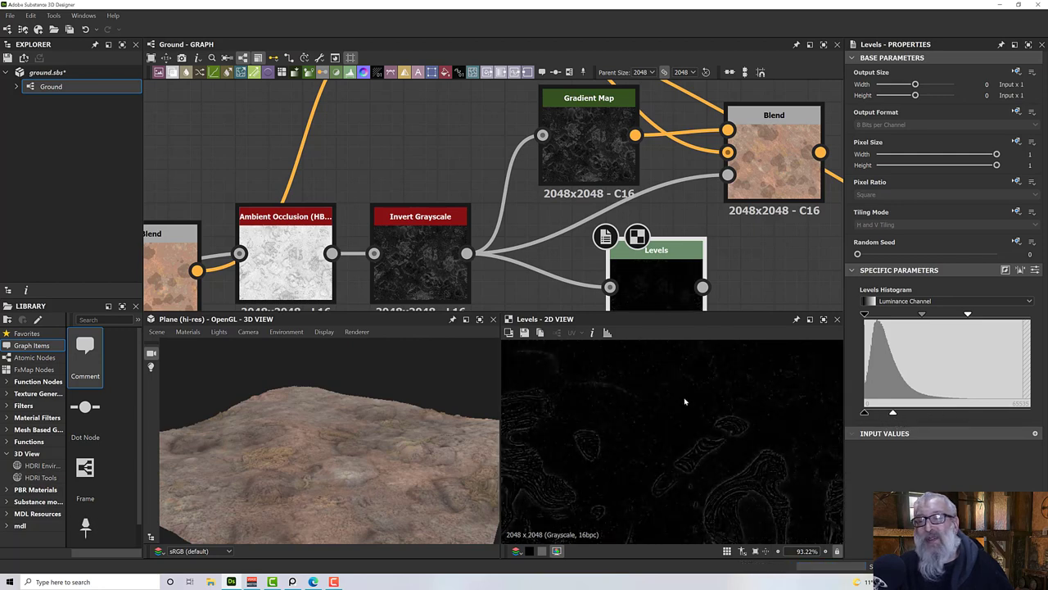
Step: Feed the Levels output into the Gradient Map and the new Blend's opacity, and test the Blend's opacity slider, leaving it at 1
{"action": "scroll", "coordinate": [713, 279], "scroll_direction": "down", "scroll_amount": 3}
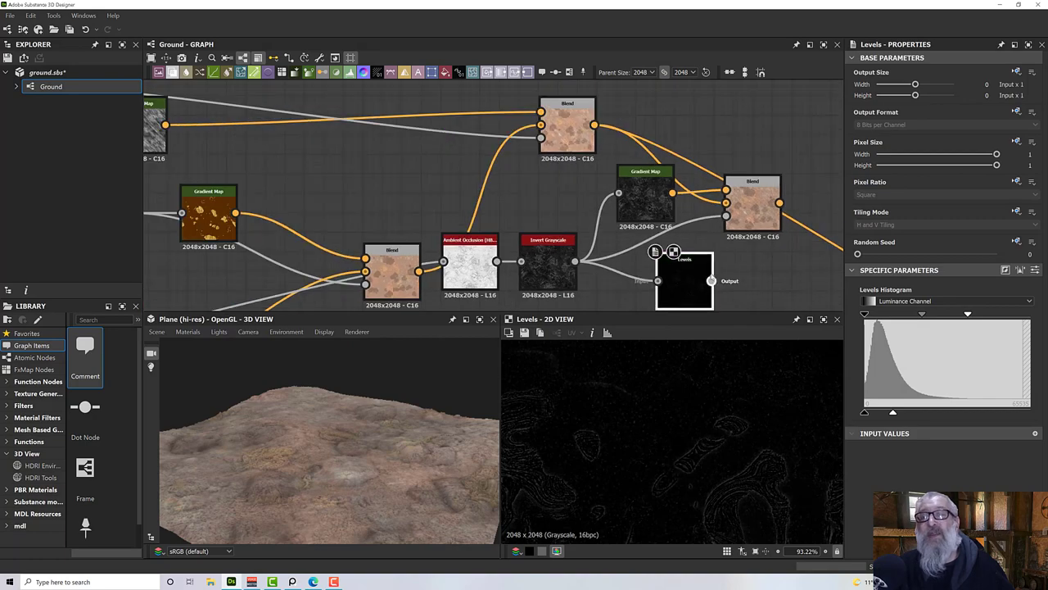
{"action": "left_click_drag", "start_coordinate": [712, 281], "coordinate": [618, 193]}
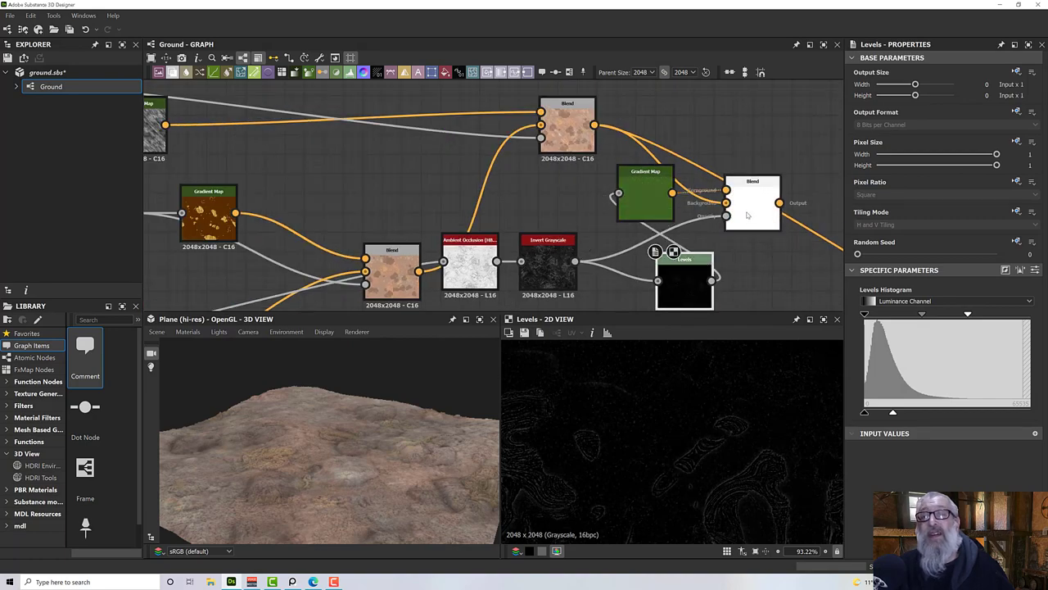
{"action": "left_click_drag", "start_coordinate": [712, 281], "coordinate": [726, 216]}
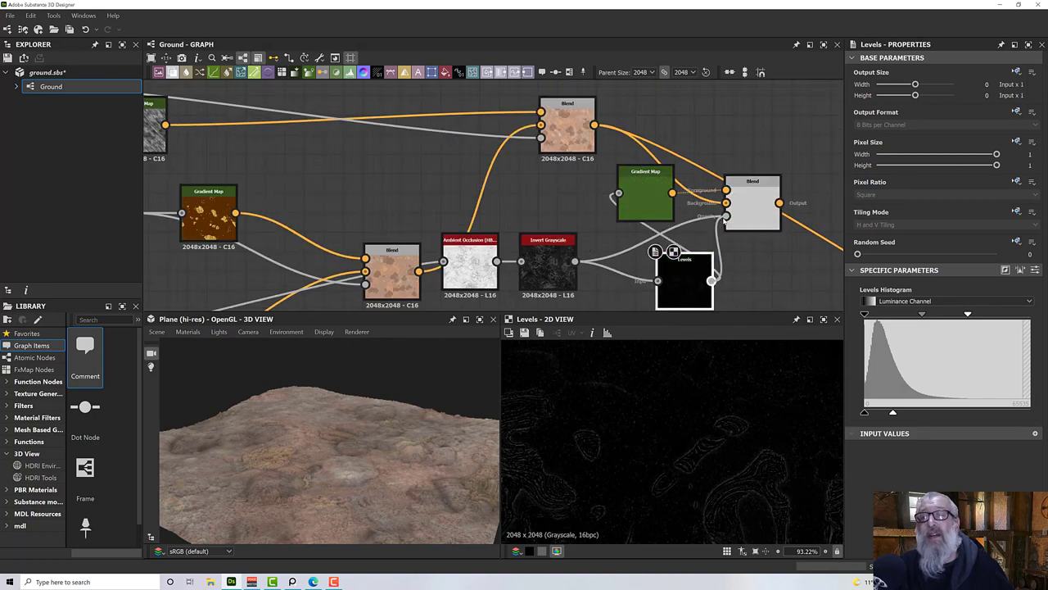
{"action": "left_click", "coordinate": [748, 220]}
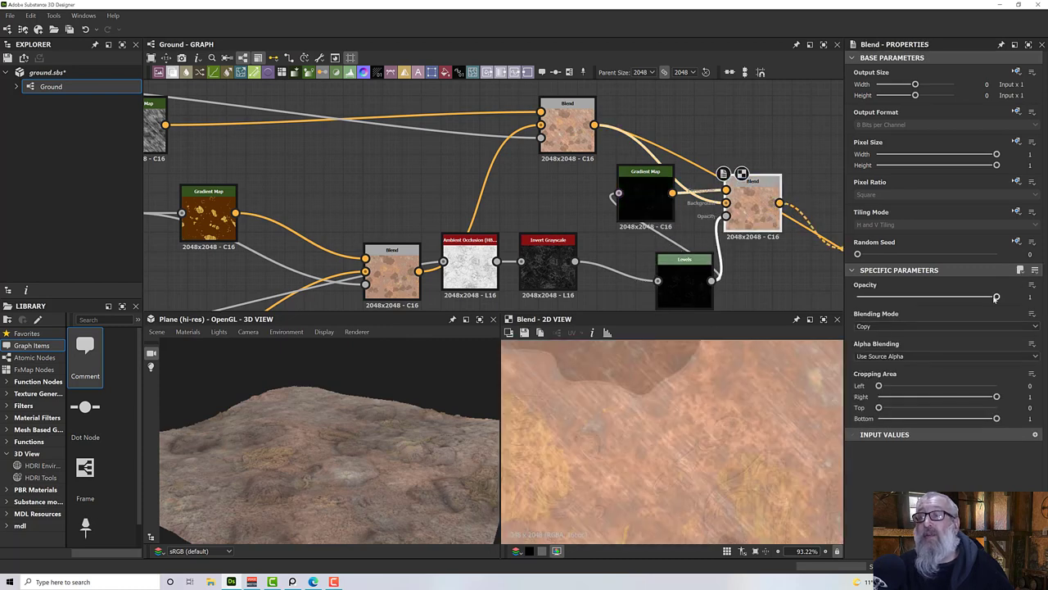
{"action": "mouse_move", "coordinate": [995, 299]}
{"action": "left_mouse_down"}
{"action": "mouse_move", "coordinate": [843, 301]}
{"action": "mouse_move", "coordinate": [974, 308]}
{"action": "mouse_move", "coordinate": [1006, 297]}
{"action": "left_mouse_up"}
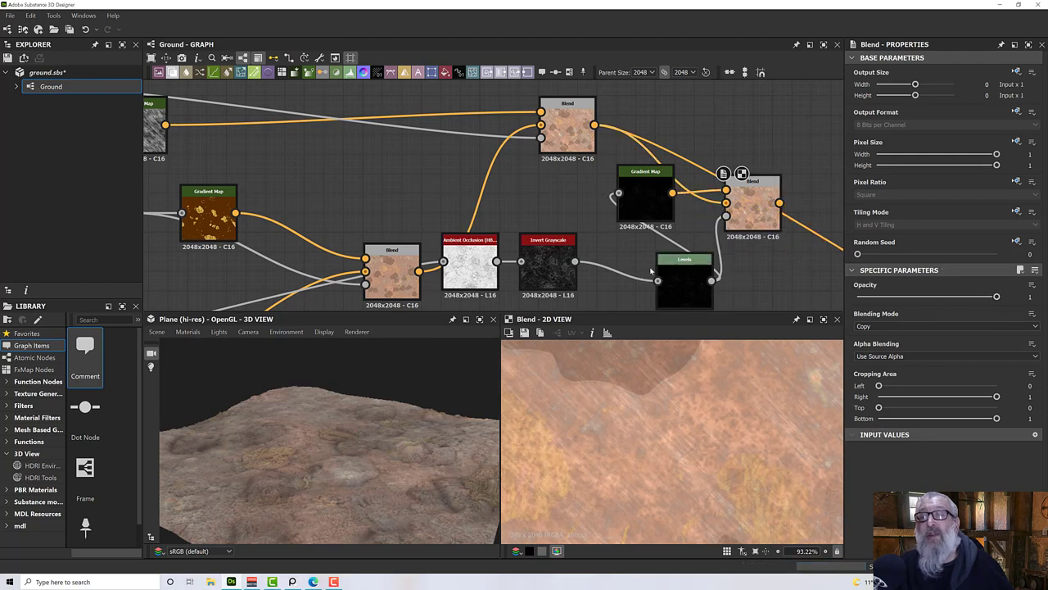
Step: Move the Levels node close beside the Invert Grayscale node and show its result in the 2D view
{"action": "scroll", "coordinate": [656, 275], "scroll_direction": "down", "scroll_amount": 1}
{"action": "left_click_drag", "start_coordinate": [680, 281], "coordinate": [649, 280]}
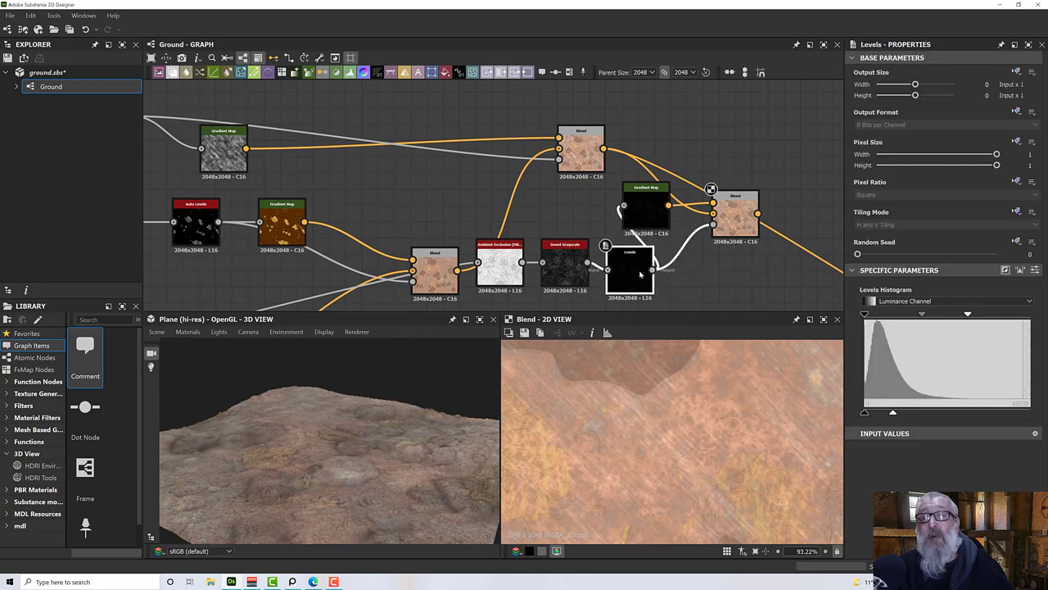
{"action": "scroll", "coordinate": [647, 278], "scroll_direction": "up", "scroll_amount": 4}
{"action": "double_click", "coordinate": [641, 275]}
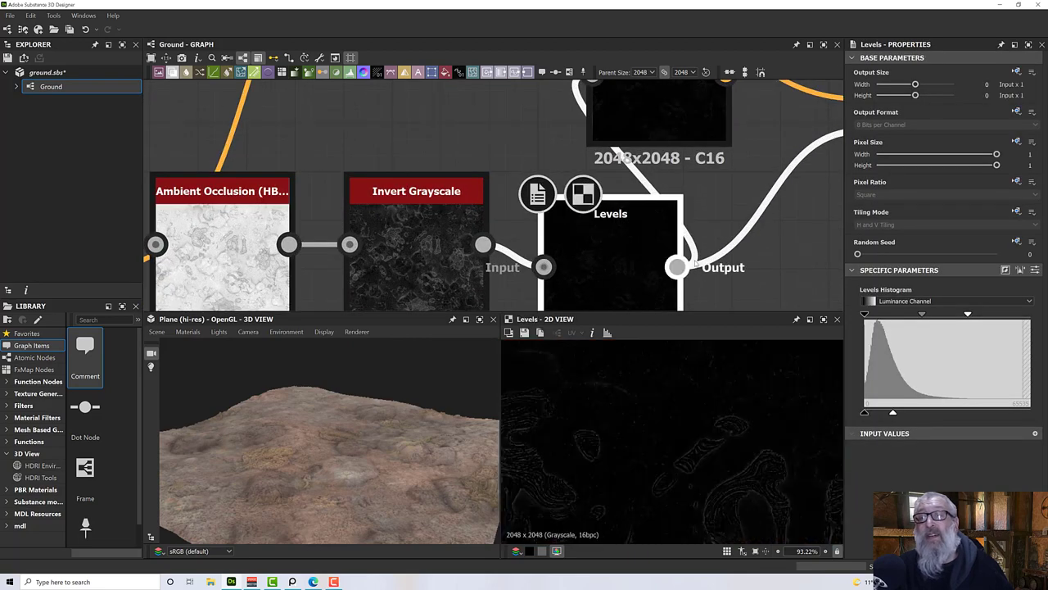
Step: Add an Auto Levels node fed by the Levels output and align it directly beside the Levels node
{"action": "left_click_drag", "start_coordinate": [676, 271], "coordinate": [788, 275]}
{"action": "type", "text": "auto"}
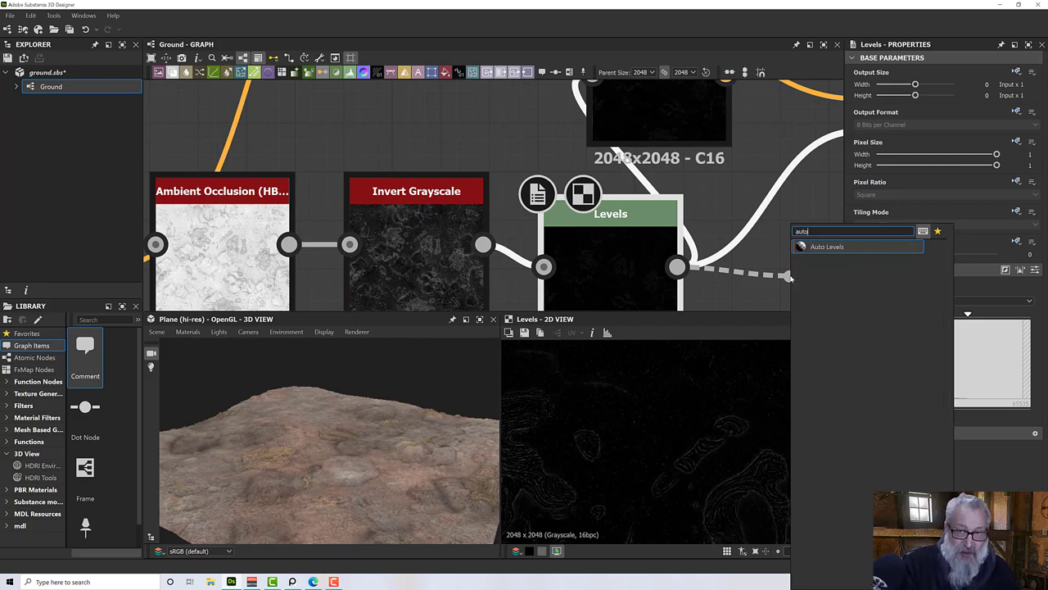
{"action": "key", "text": "Return"}
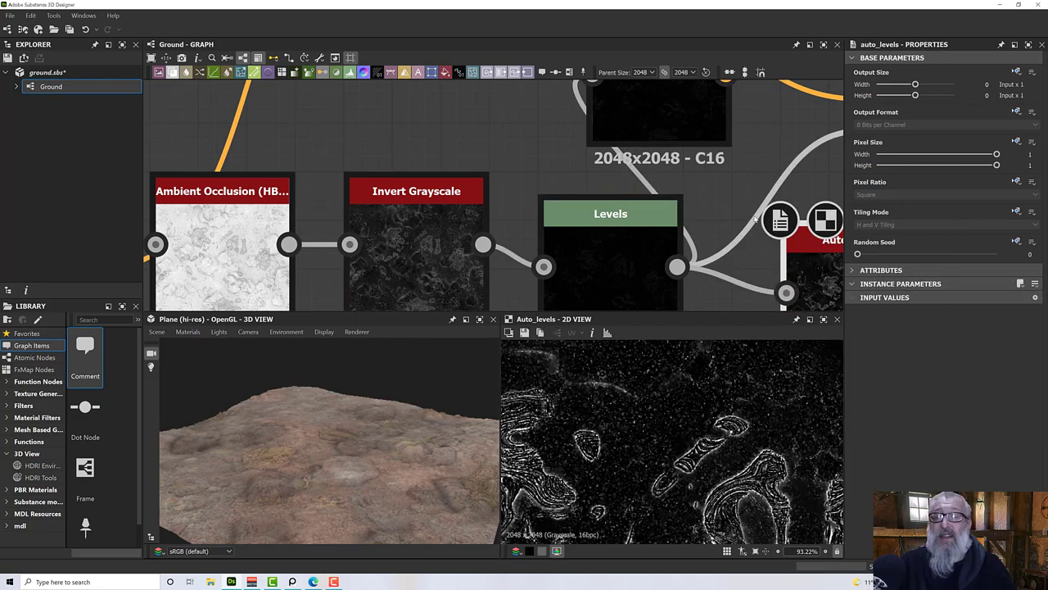
{"action": "scroll", "coordinate": [737, 278], "scroll_direction": "down", "scroll_amount": 2}
{"action": "middle_click_drag", "start_coordinate": [737, 278], "coordinate": [565, 247]}
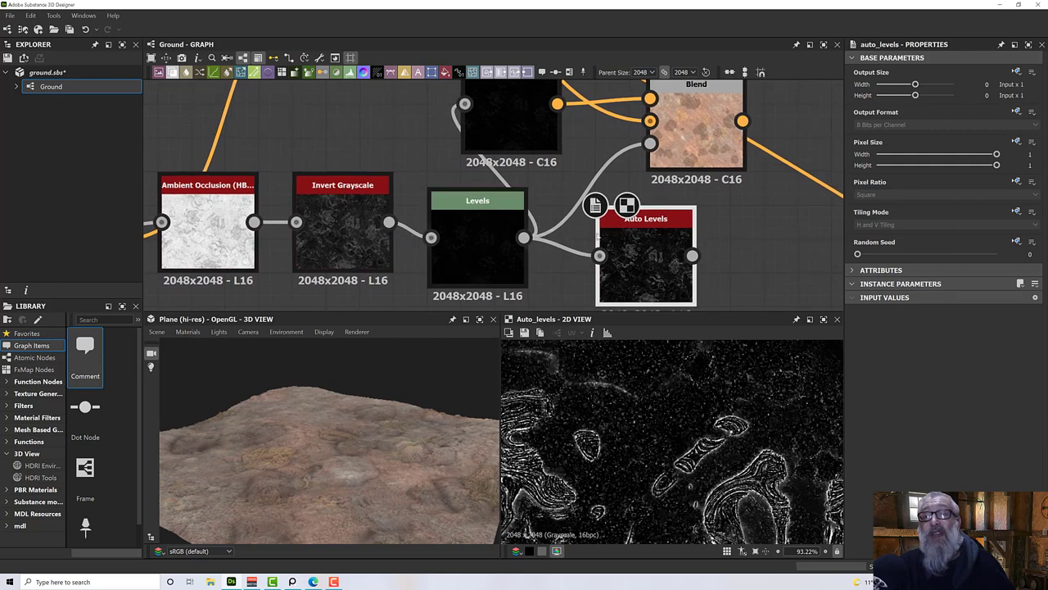
{"action": "left_click_drag", "start_coordinate": [648, 255], "coordinate": [614, 237]}
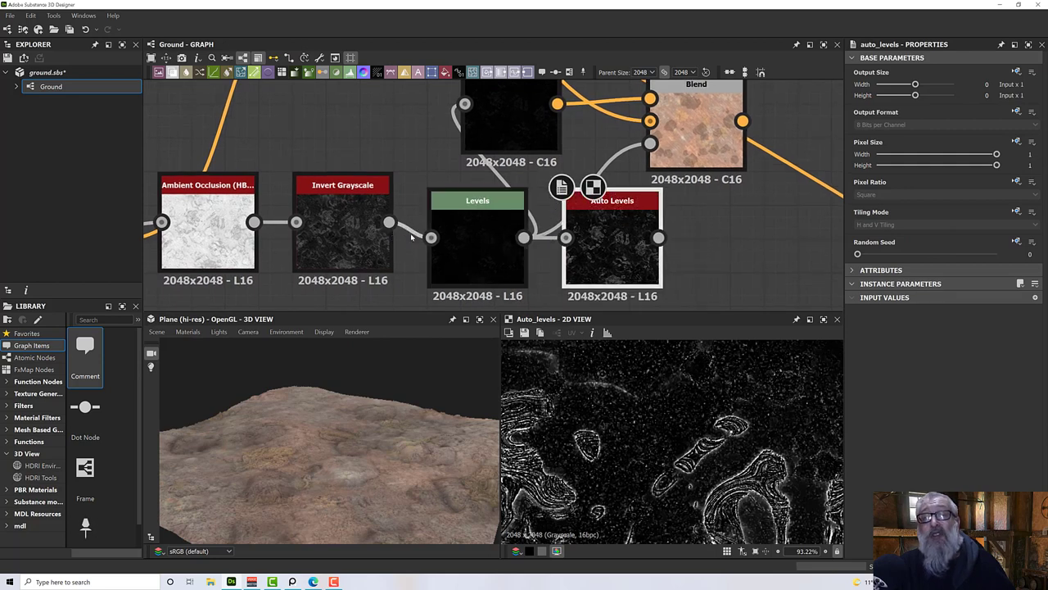
Step: Compare the Invert Grayscale and Auto Levels results in the 2D view
{"action": "double_click", "coordinate": [365, 226]}
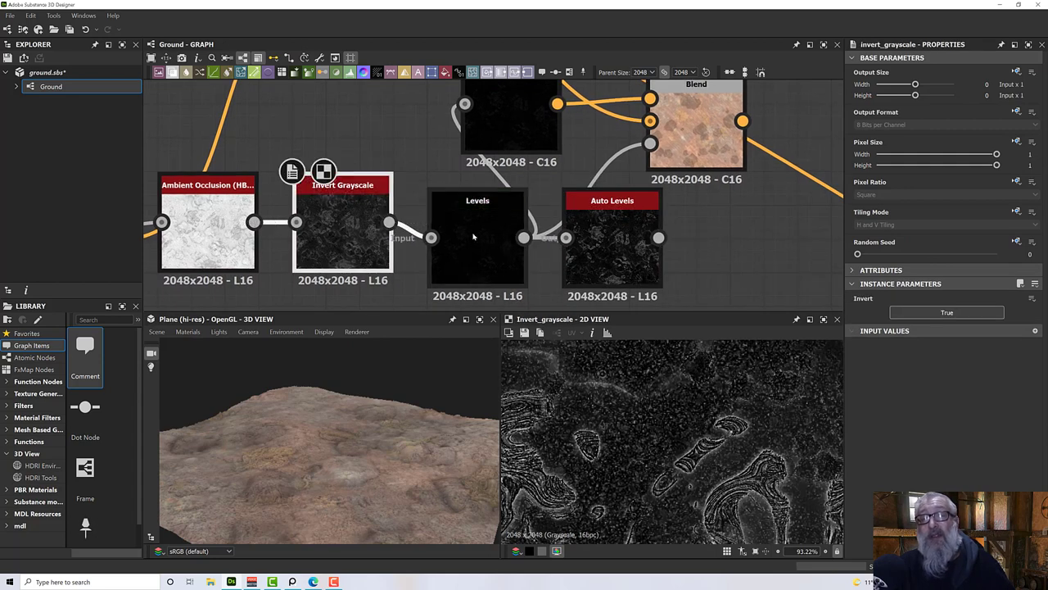
{"action": "left_click", "coordinate": [473, 237]}
{"action": "double_click", "coordinate": [612, 246]}
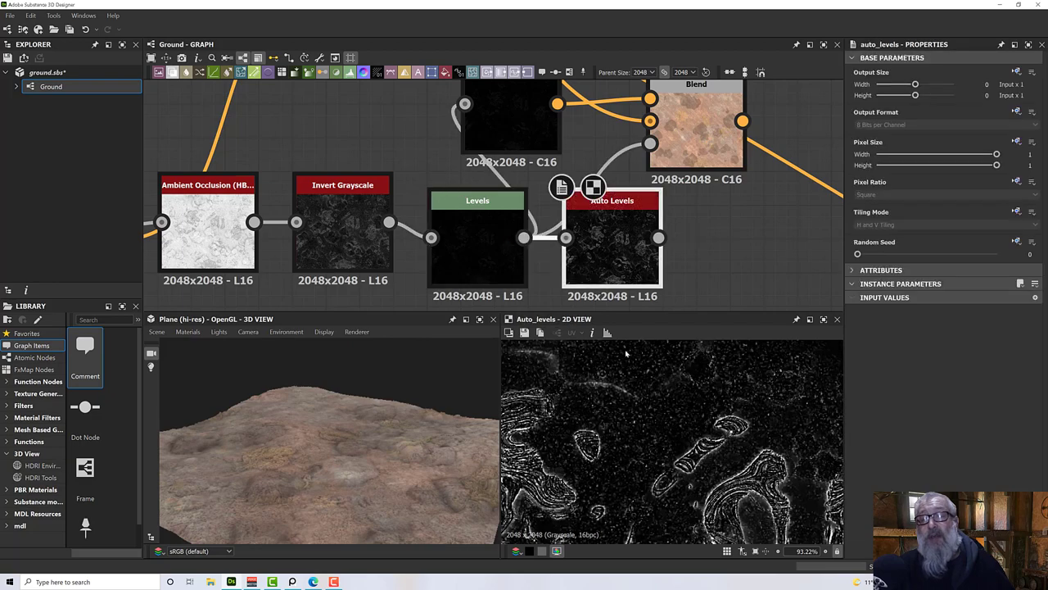
{"action": "double_click", "coordinate": [328, 250]}
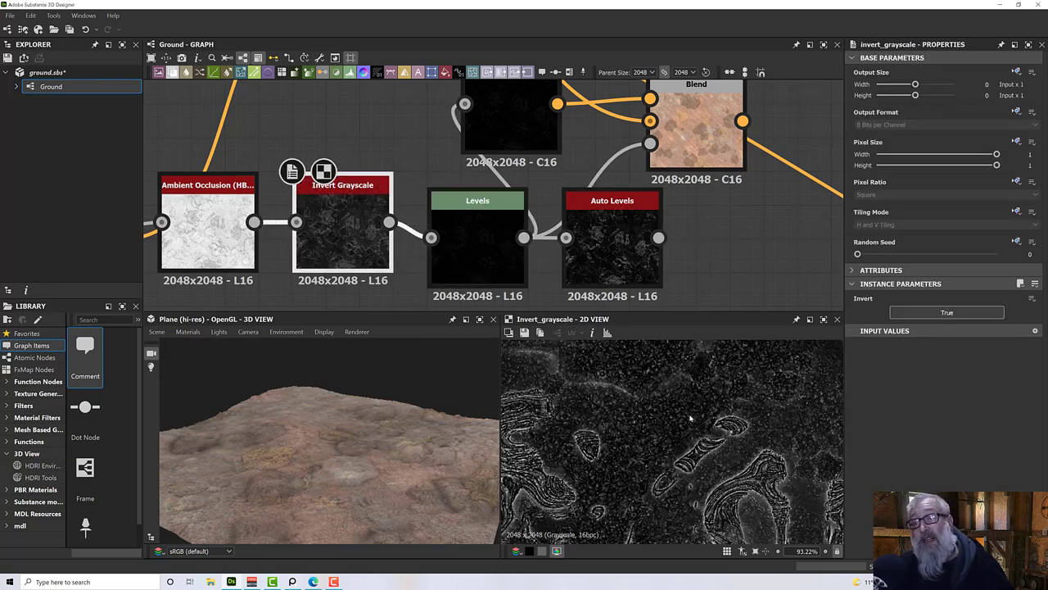
{"action": "double_click", "coordinate": [620, 269]}
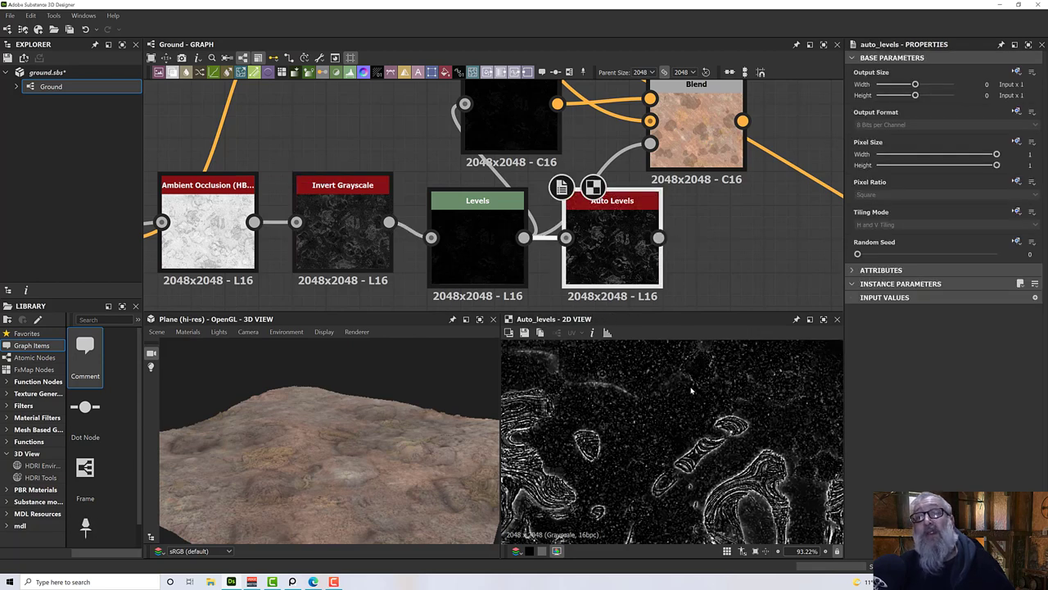
Step: Feed the Gradient Map and the new Blend's opacity from the Auto Levels output, and test the Blend's opacity slider, leaving it at 1
{"action": "left_click_drag", "start_coordinate": [659, 237], "coordinate": [464, 104]}
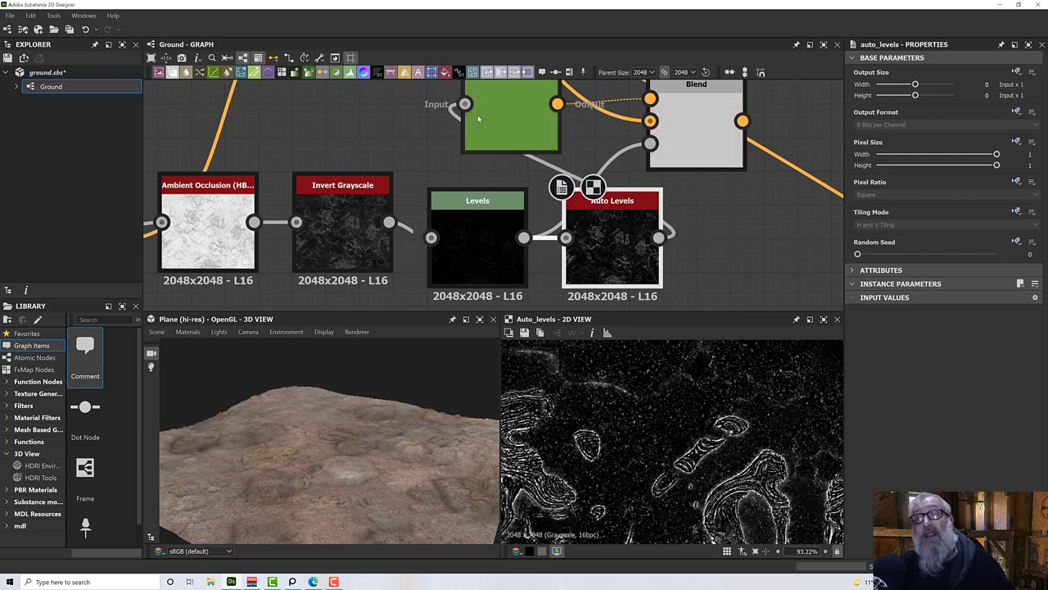
{"action": "double_click", "coordinate": [689, 144]}
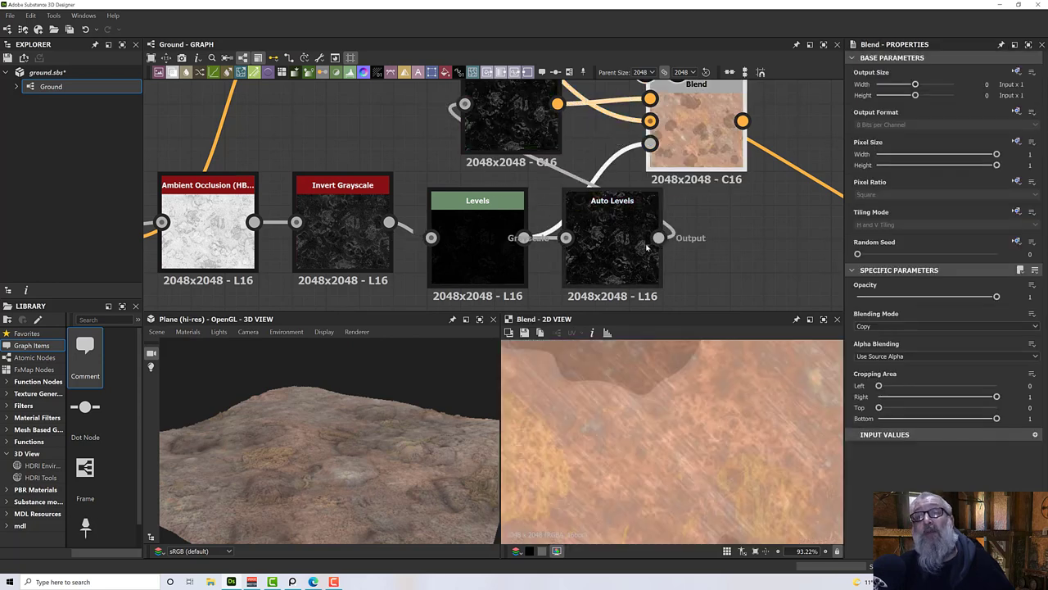
{"action": "left_click_drag", "start_coordinate": [658, 237], "coordinate": [651, 144]}
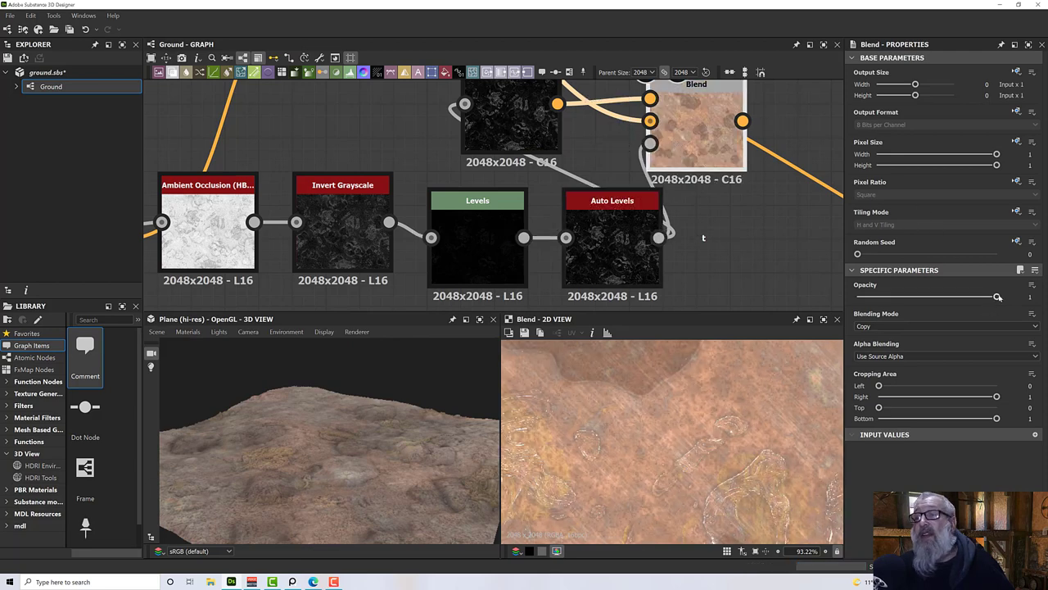
{"action": "left_click_drag", "start_coordinate": [997, 298], "coordinate": [1021, 314]}
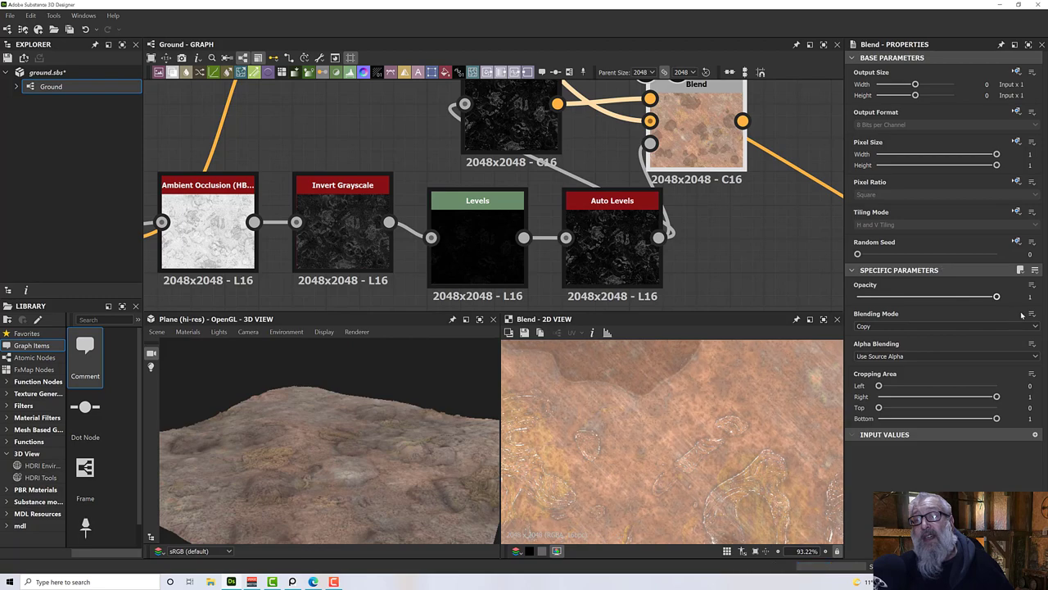
Step: Space the new Blend out from the Auto Levels node and connect its output to the base color output
{"action": "scroll", "coordinate": [683, 285], "scroll_direction": "down", "scroll_amount": 5}
{"action": "middle_click_drag", "start_coordinate": [683, 286], "coordinate": [524, 183]}
{"action": "scroll", "coordinate": [576, 198], "scroll_direction": "down", "scroll_amount": 3}
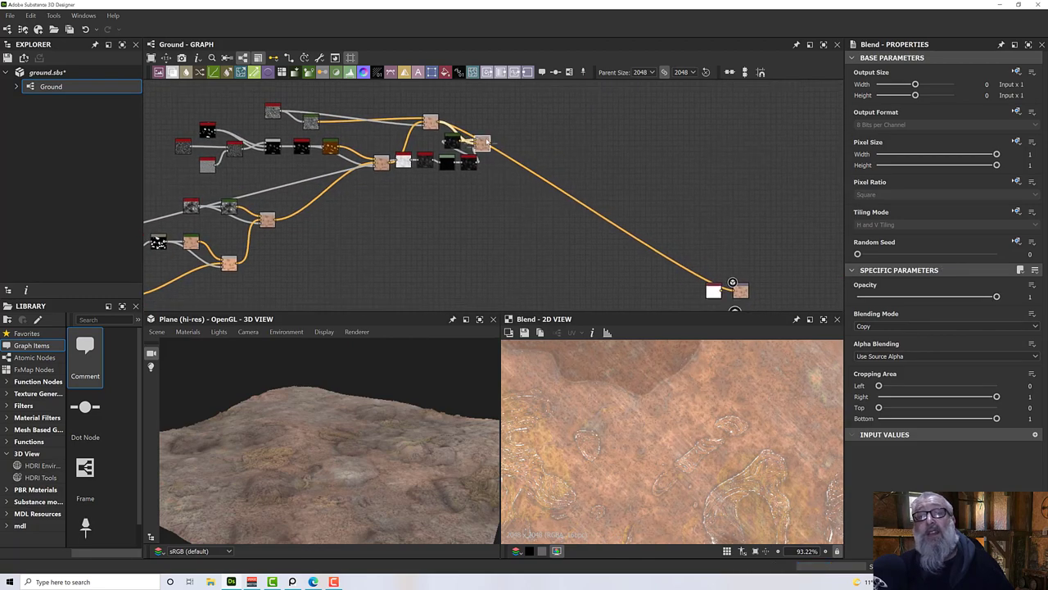
{"action": "mouse_move", "coordinate": [487, 143]}
{"action": "left_mouse_down"}
{"action": "mouse_move", "coordinate": [550, 146]}
{"action": "mouse_move", "coordinate": [735, 294]}
{"action": "left_mouse_up"}
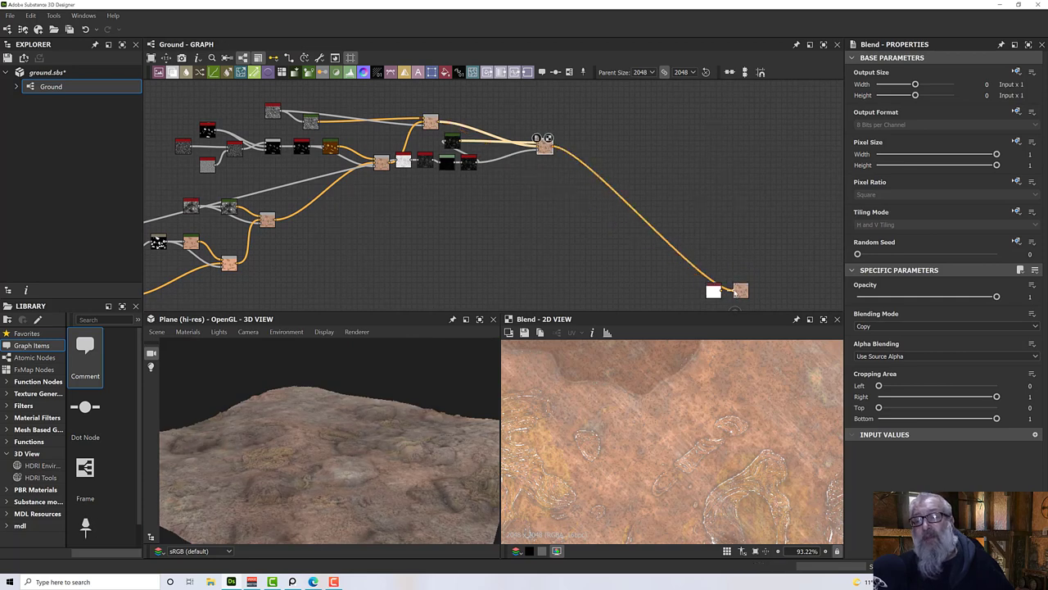
Step: Examine the updated ground surface in the 3D view from several angles and distances, and look over the whole node graph
{"action": "left_click_drag", "start_coordinate": [426, 444], "coordinate": [488, 515]}
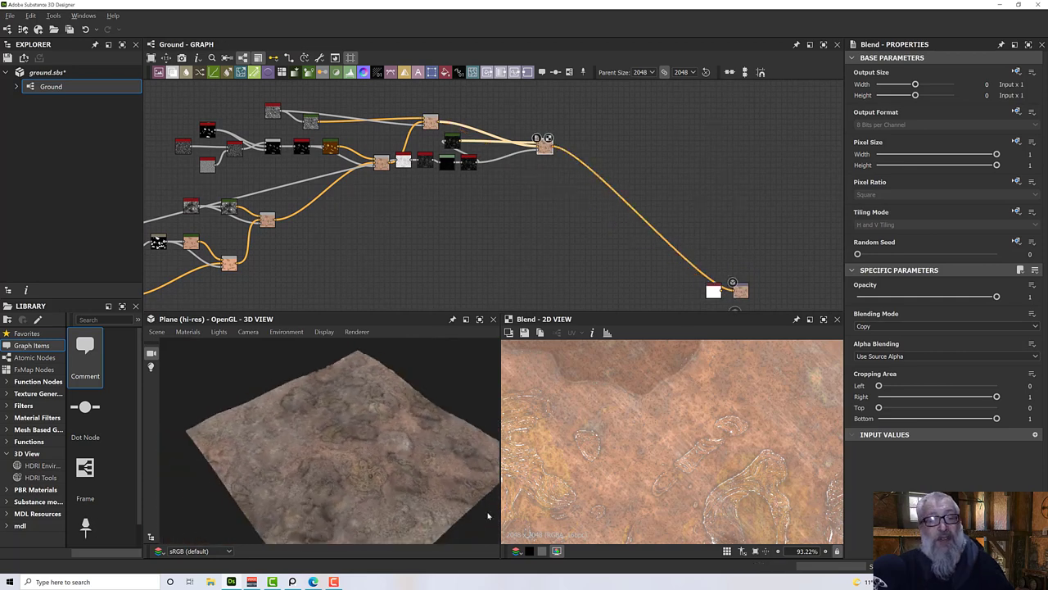
{"action": "left_click_drag", "start_coordinate": [231, 446], "coordinate": [347, 452]}
{"action": "scroll", "coordinate": [345, 453], "scroll_direction": "up", "scroll_amount": 8}
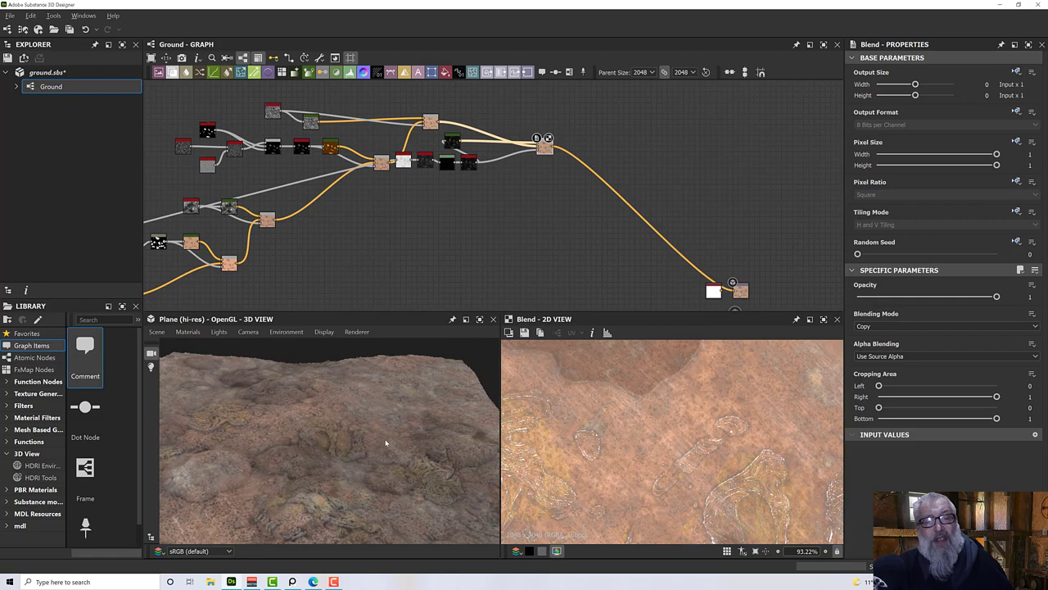
{"action": "mouse_move", "coordinate": [386, 444]}
{"action": "left_mouse_down"}
{"action": "mouse_move", "coordinate": [446, 429]}
{"action": "mouse_move", "coordinate": [386, 449]}
{"action": "mouse_move", "coordinate": [430, 482]}
{"action": "mouse_move", "coordinate": [402, 497]}
{"action": "mouse_move", "coordinate": [387, 447]}
{"action": "left_mouse_up"}
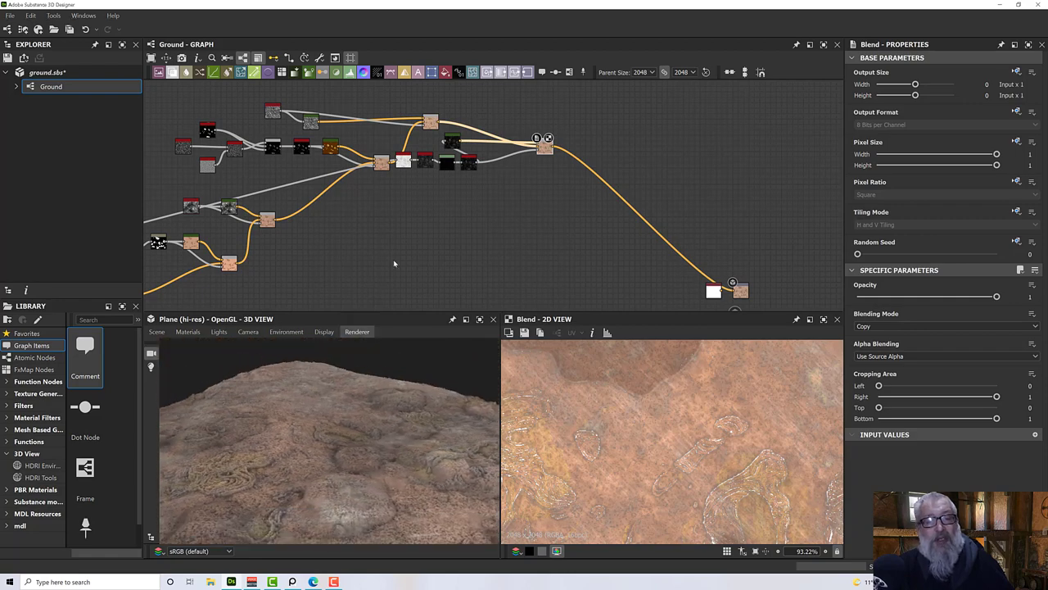
{"action": "scroll", "coordinate": [425, 209], "scroll_direction": "down", "scroll_amount": 5}
{"action": "middle_click_drag", "start_coordinate": [506, 230], "coordinate": [598, 226]}
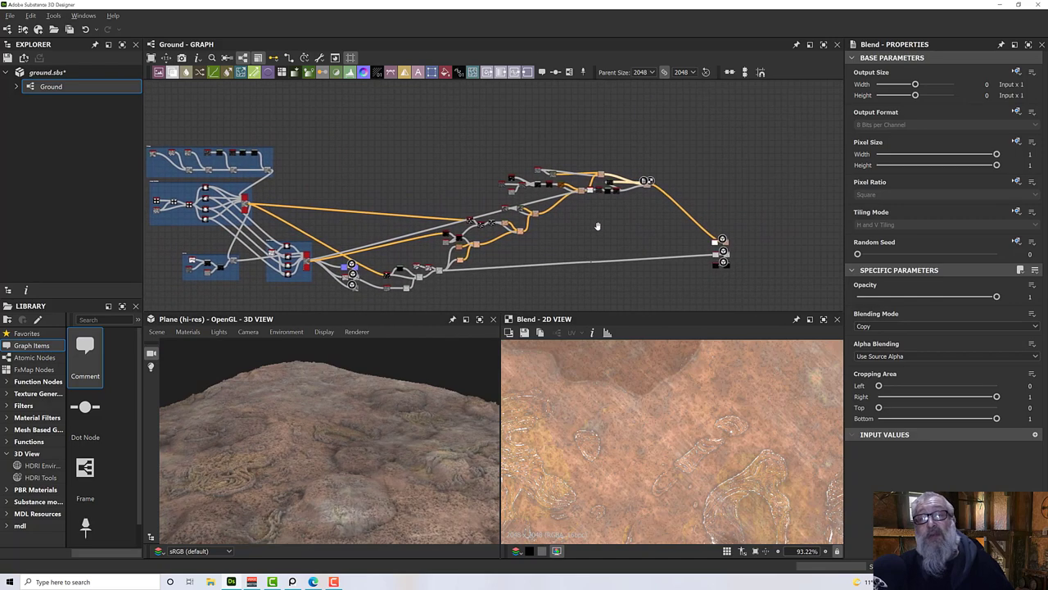
{"action": "left_click_drag", "start_coordinate": [335, 450], "coordinate": [358, 440]}
{"action": "scroll", "coordinate": [359, 440], "scroll_direction": "up", "scroll_amount": 2}
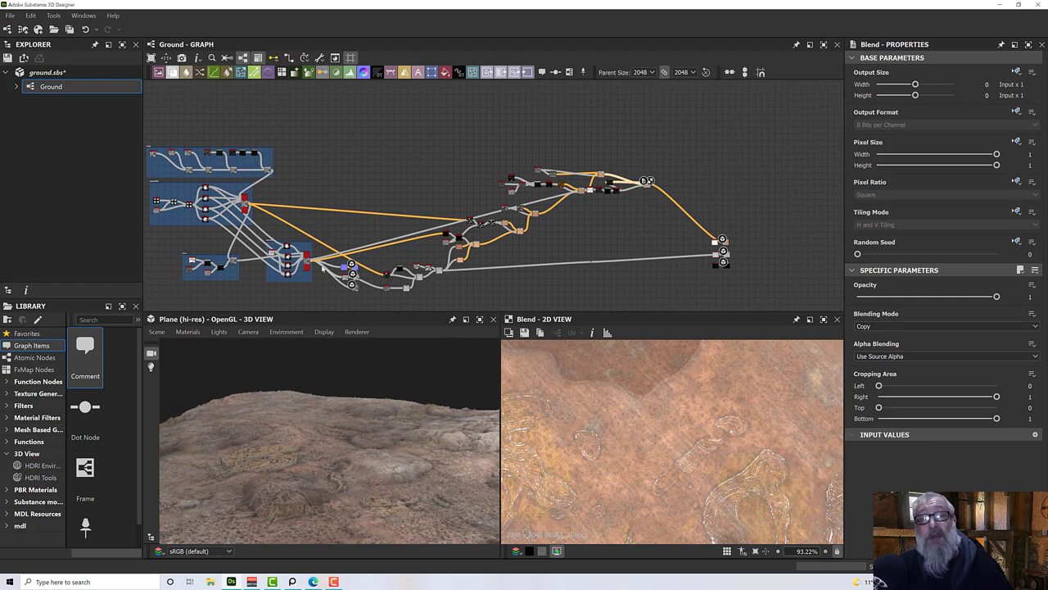
{"action": "scroll", "coordinate": [375, 288], "scroll_direction": "up", "scroll_amount": 2}
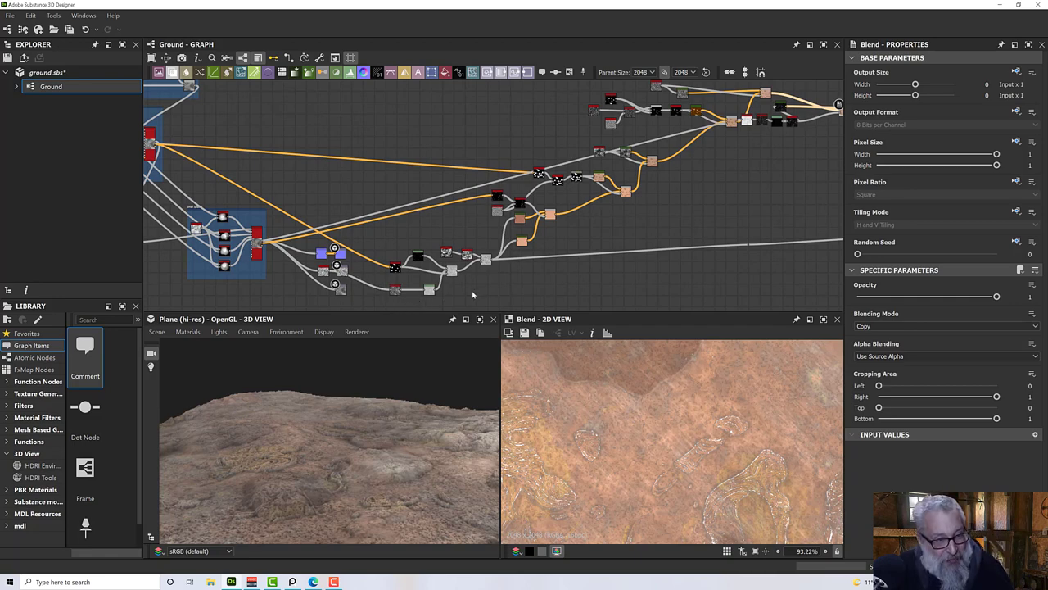
Step: Open the Subtract Blend fed by the shape splatter mask and leveled grayscale, try an opacity of about 0.47, and undo that change
{"action": "scroll", "coordinate": [473, 286], "scroll_direction": "up", "scroll_amount": 4}
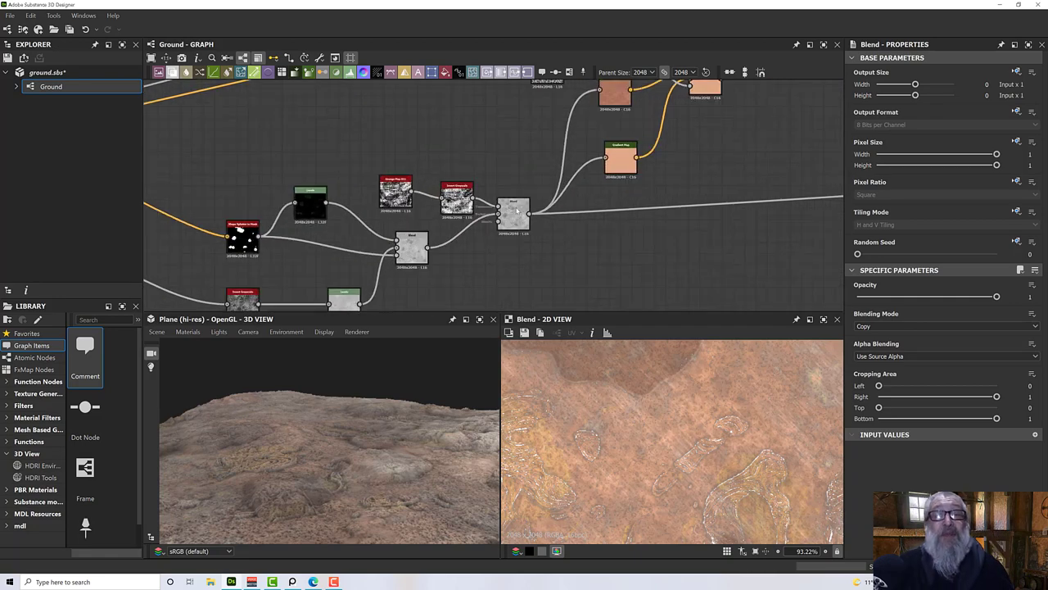
{"action": "left_click", "coordinate": [513, 213]}
{"action": "middle_click_drag", "start_coordinate": [513, 263], "coordinate": [663, 274]}
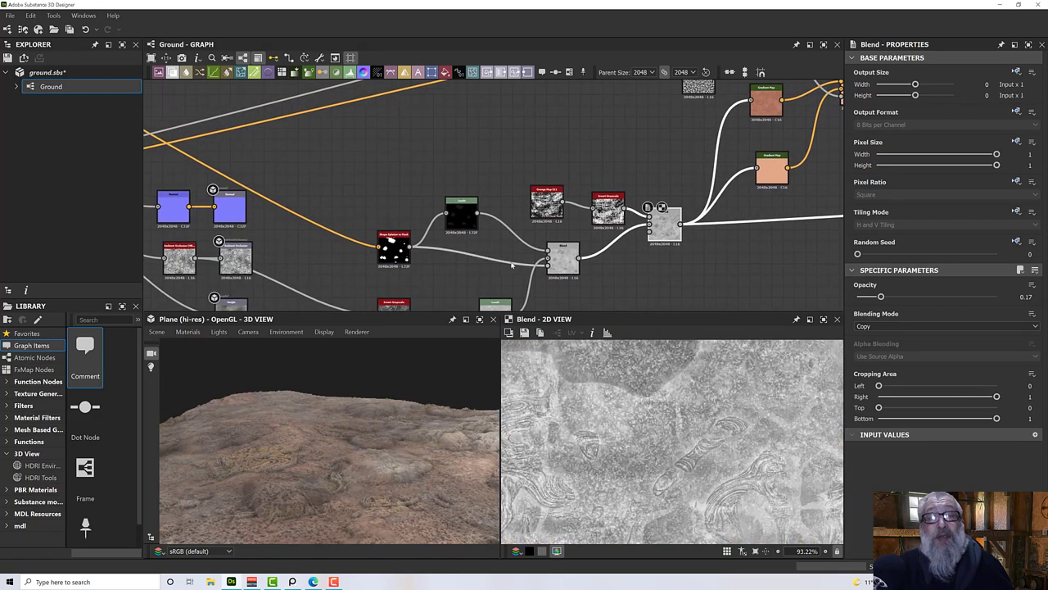
{"action": "left_click", "coordinate": [565, 260]}
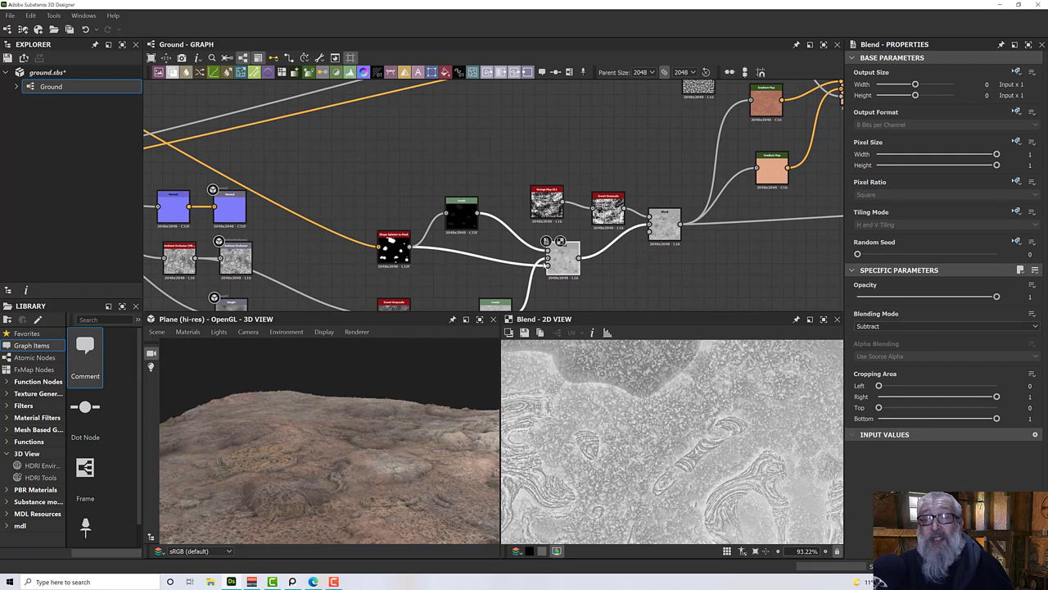
{"action": "scroll", "coordinate": [602, 238], "scroll_direction": "down", "scroll_amount": 2}
{"action": "middle_click_drag", "start_coordinate": [602, 238], "coordinate": [549, 187]}
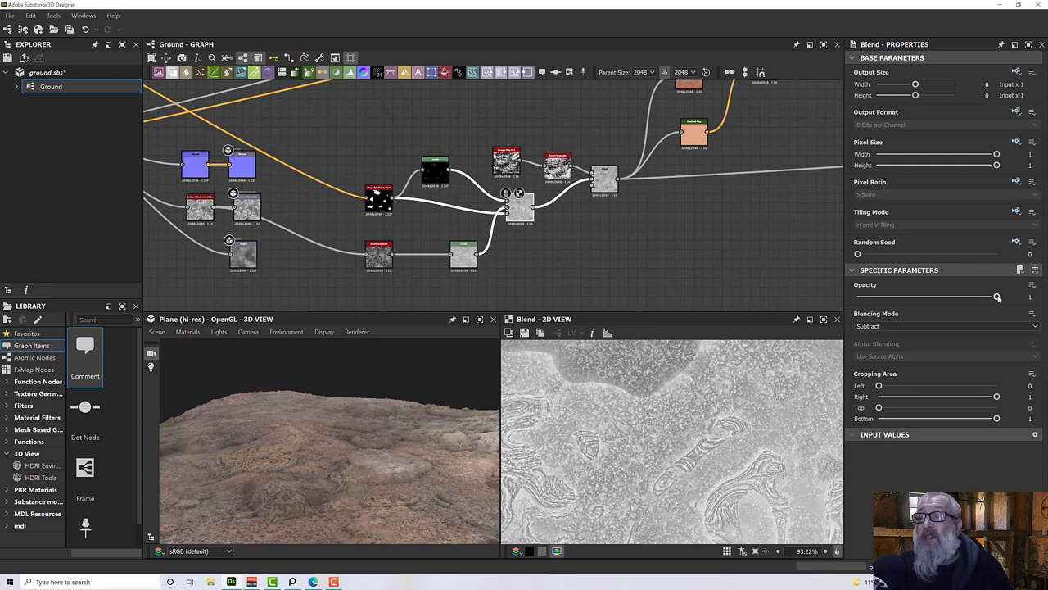
{"action": "left_click_drag", "start_coordinate": [996, 296], "coordinate": [933, 297]}
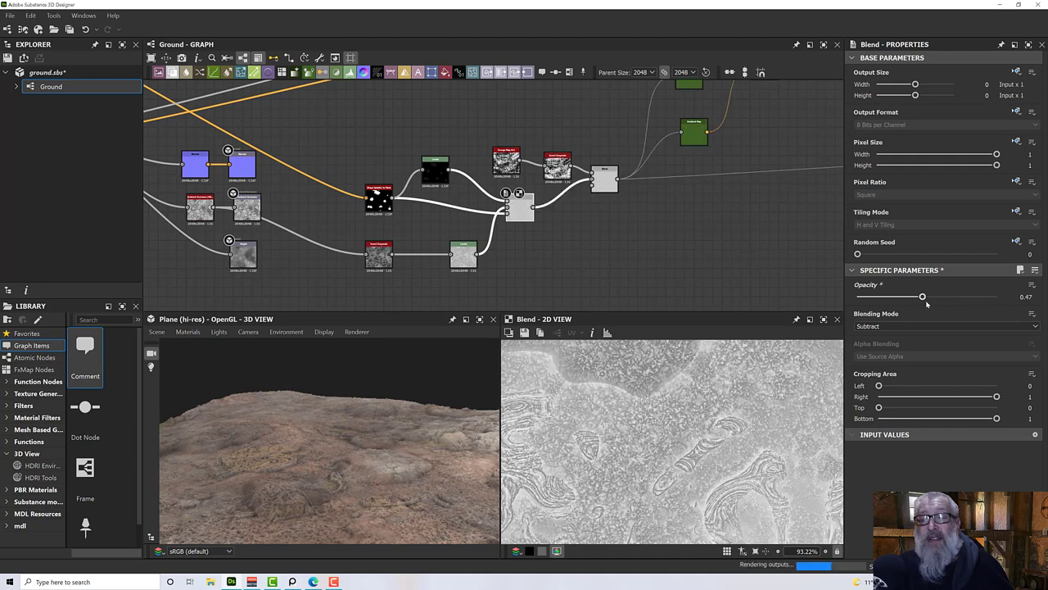
{"action": "key", "text": "ctrl+z"}
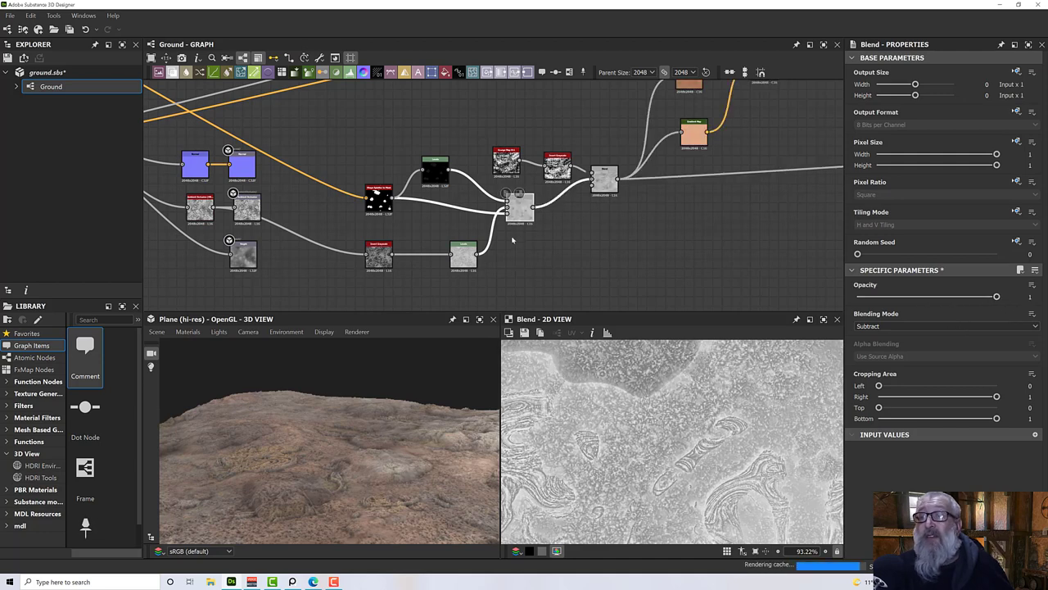
Step: Try the Add (Linear Dodge) and Multiply blending modes on the mask Blend, return it to Subtract, and check the ground in 3D
{"action": "left_click", "coordinate": [889, 327]}
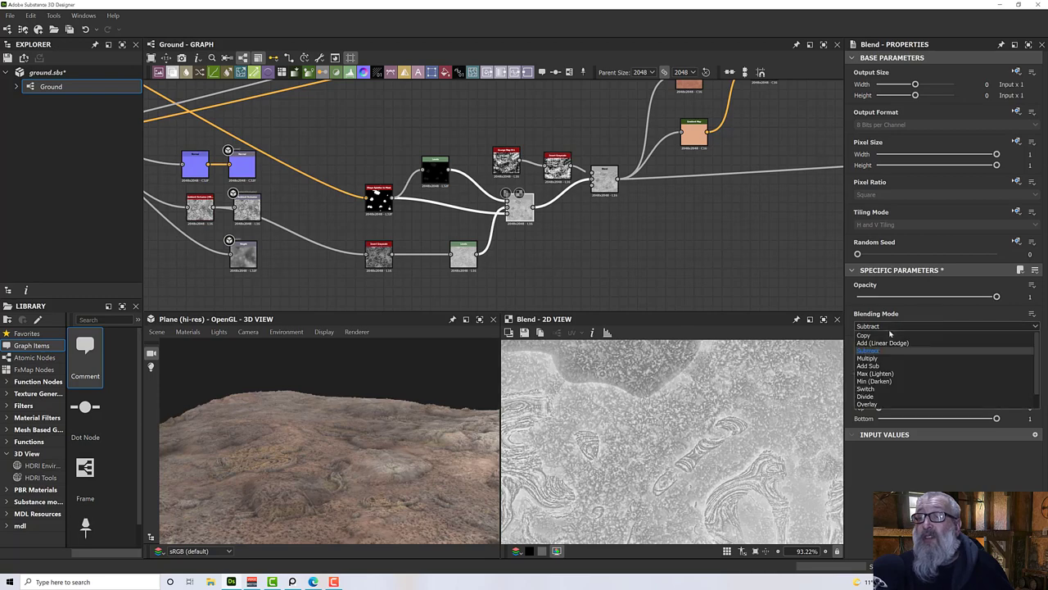
{"action": "left_click", "coordinate": [881, 343]}
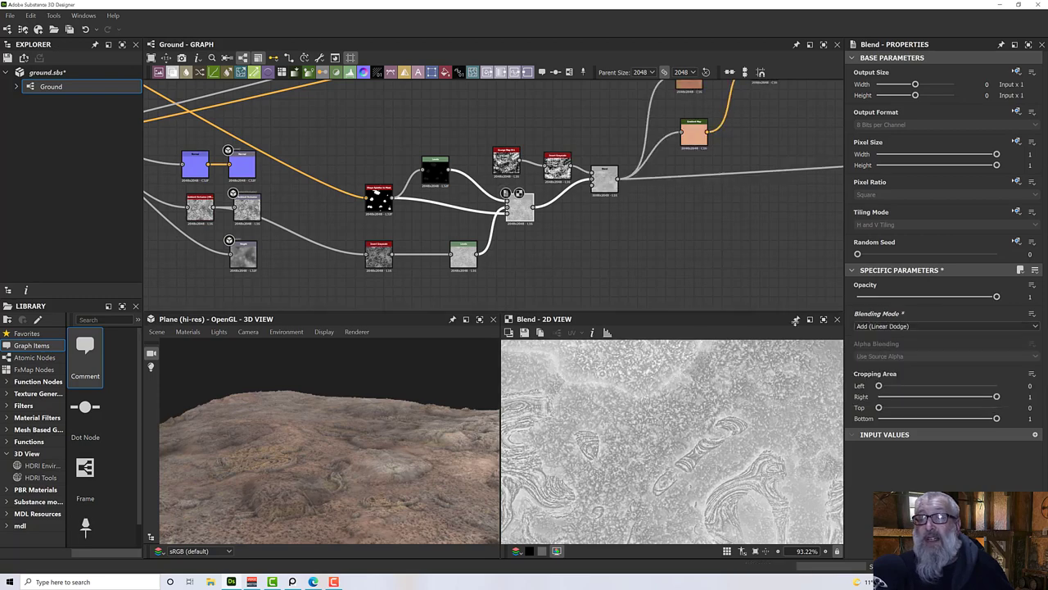
{"action": "scroll", "coordinate": [665, 372], "scroll_direction": "up", "scroll_amount": 1}
{"action": "scroll", "coordinate": [665, 373], "scroll_direction": "down", "scroll_amount": 5}
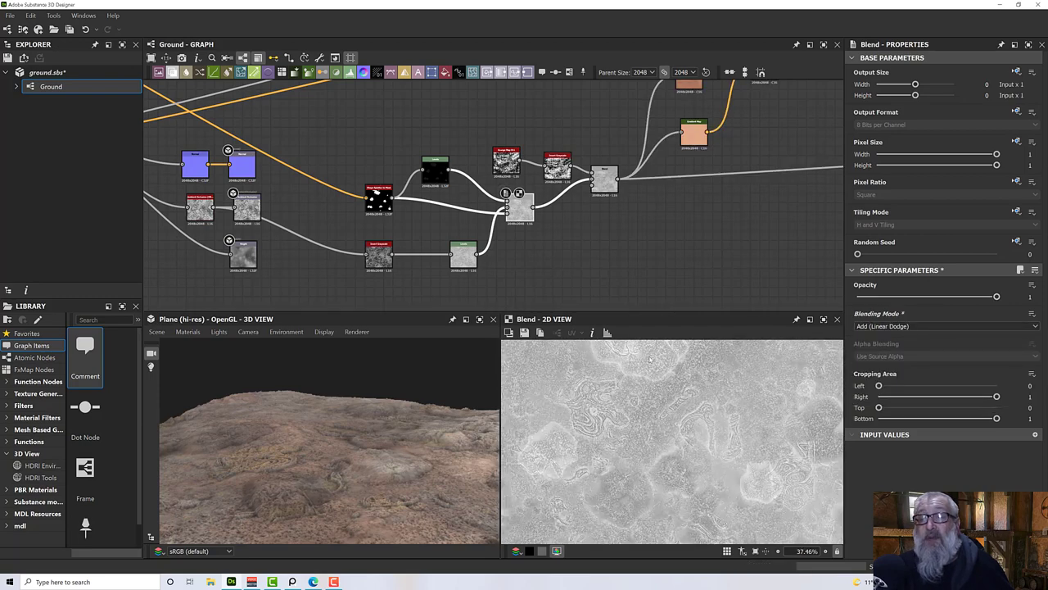
{"action": "left_click", "coordinate": [891, 326]}
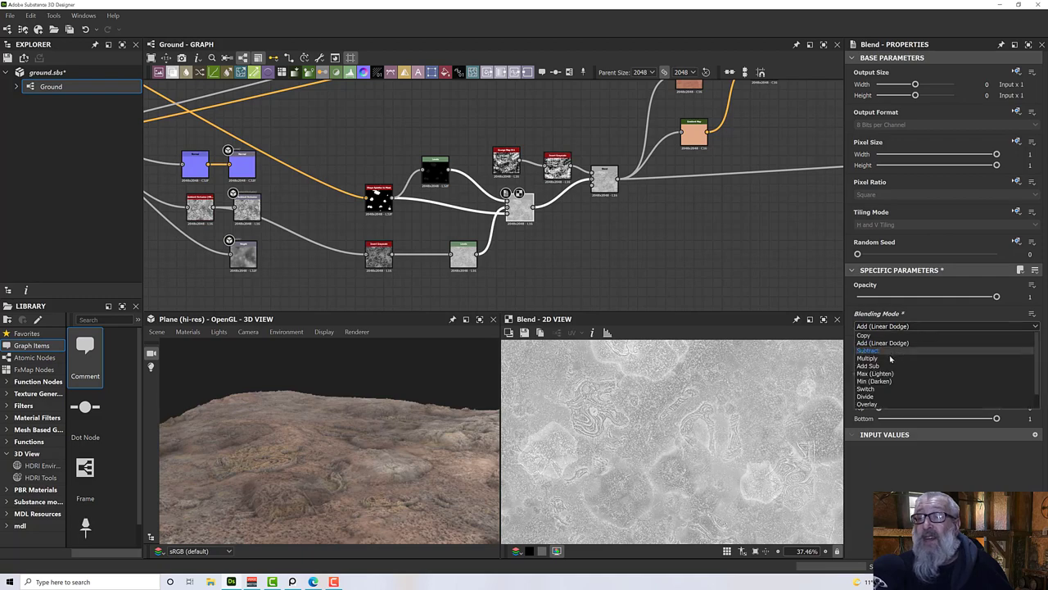
{"action": "left_click", "coordinate": [888, 359]}
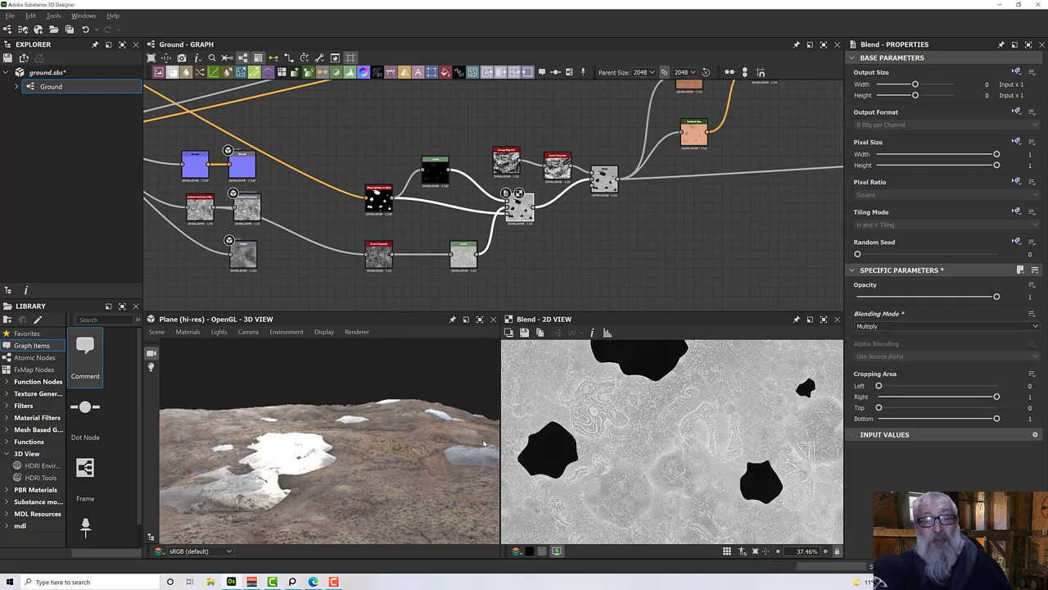
{"action": "left_click", "coordinate": [876, 327]}
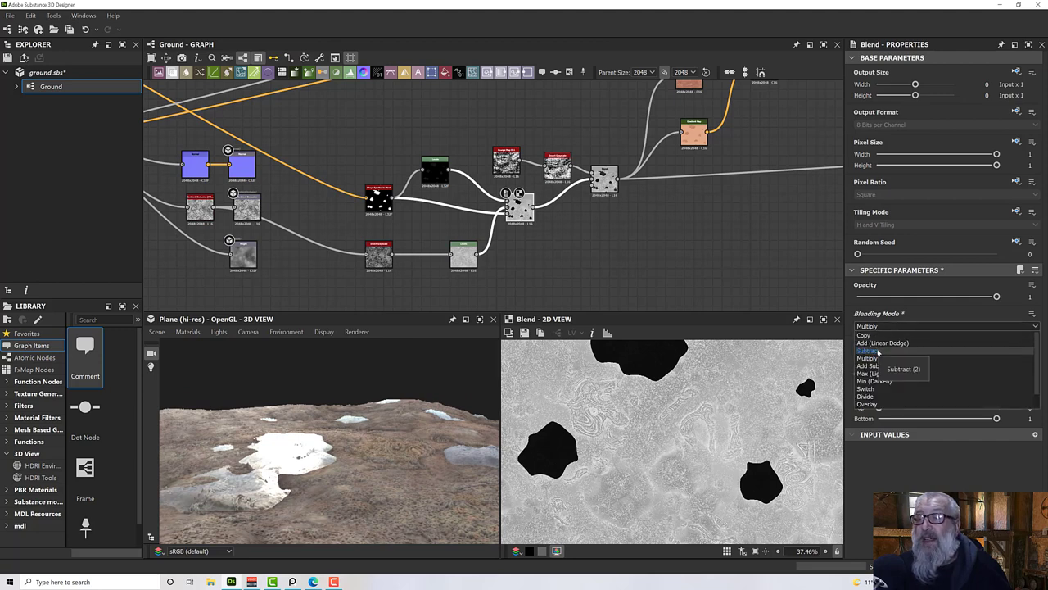
{"action": "left_click", "coordinate": [878, 352]}
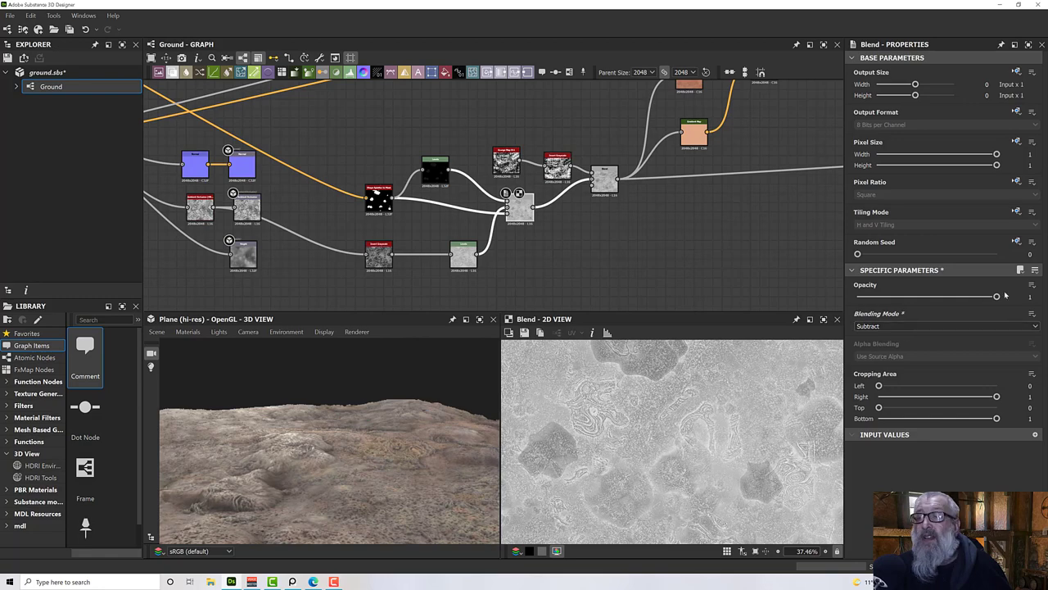
{"action": "left_click_drag", "start_coordinate": [403, 453], "coordinate": [403, 482]}
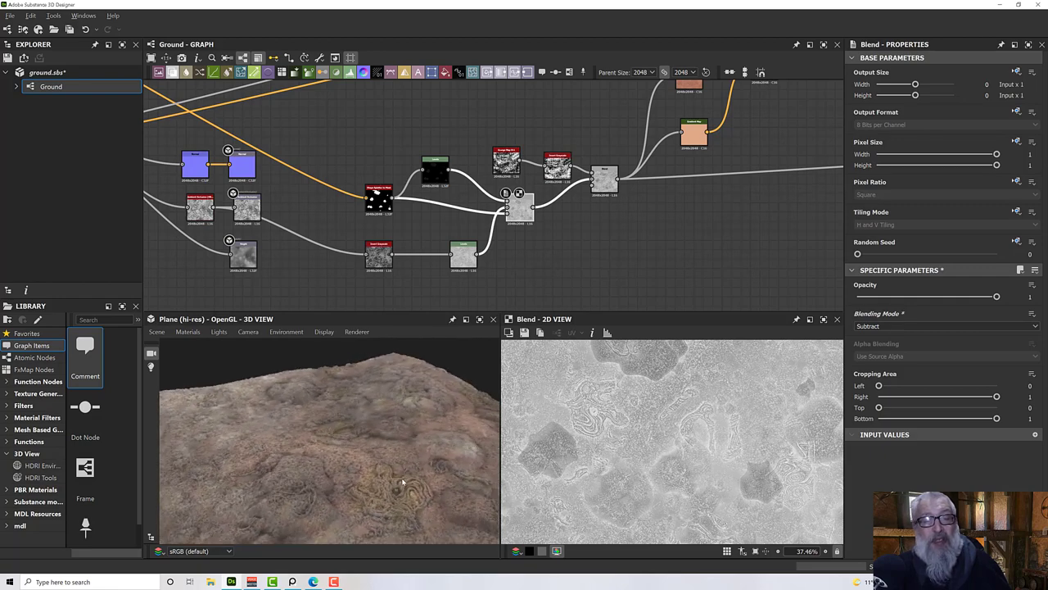
Step: Try the Switch blending mode on the mask Blend, and settle on Overlay
{"action": "left_click", "coordinate": [915, 326]}
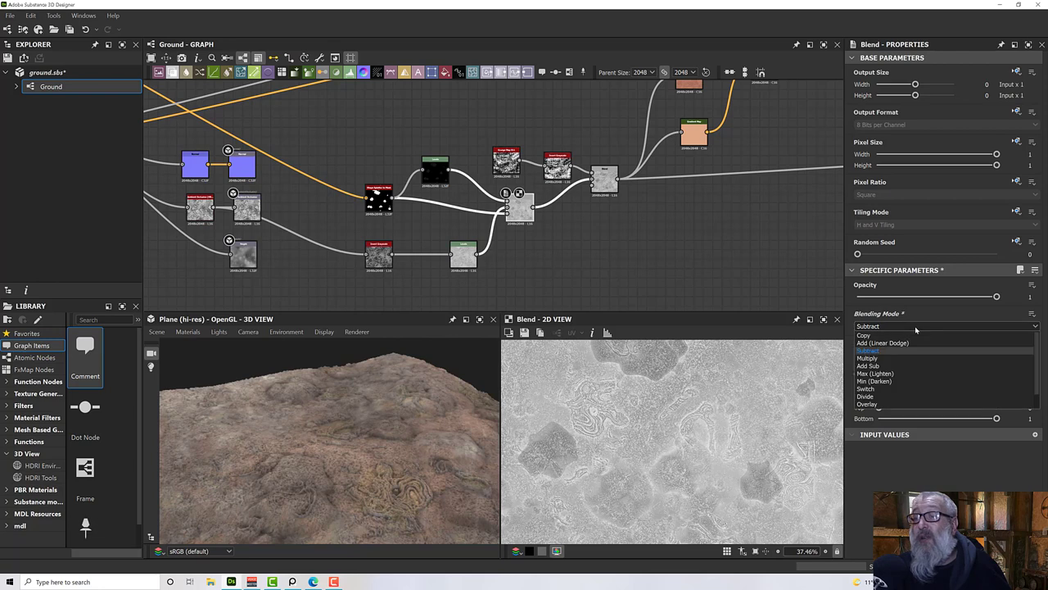
{"action": "left_click", "coordinate": [893, 390]}
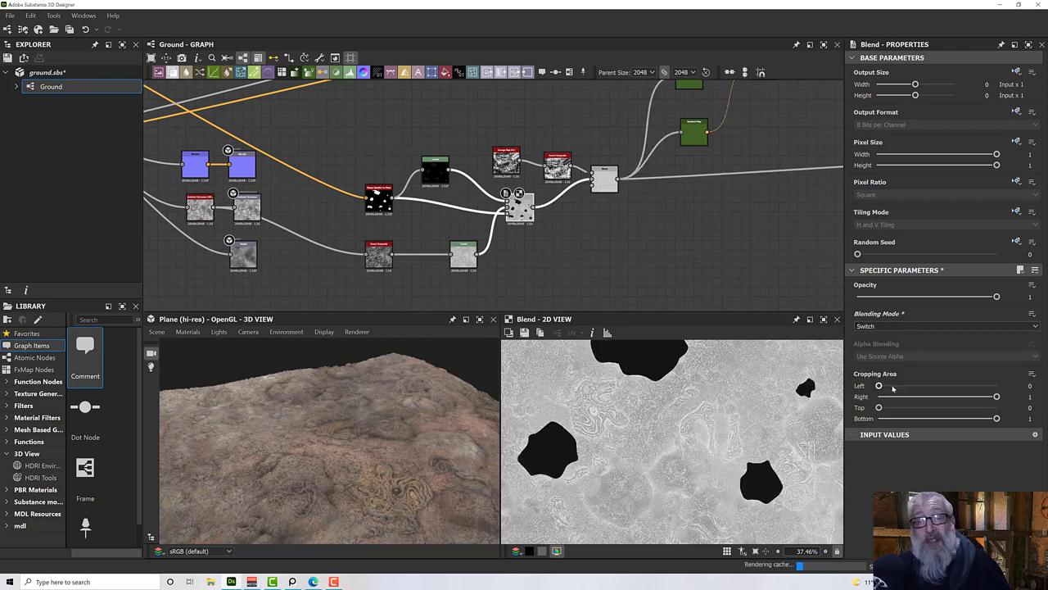
{"action": "left_click", "coordinate": [888, 327]}
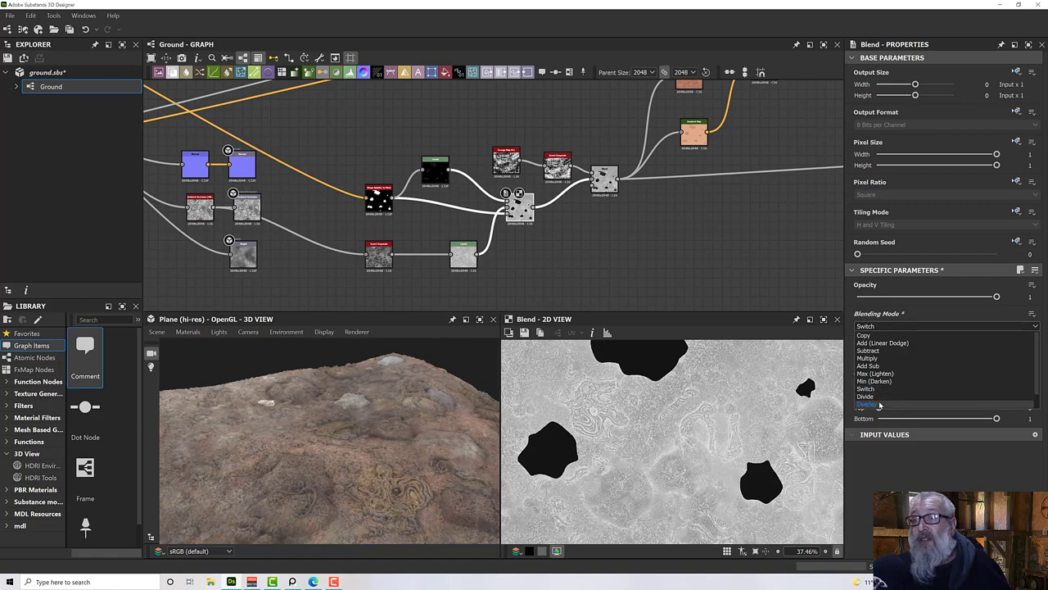
{"action": "left_click", "coordinate": [879, 404]}
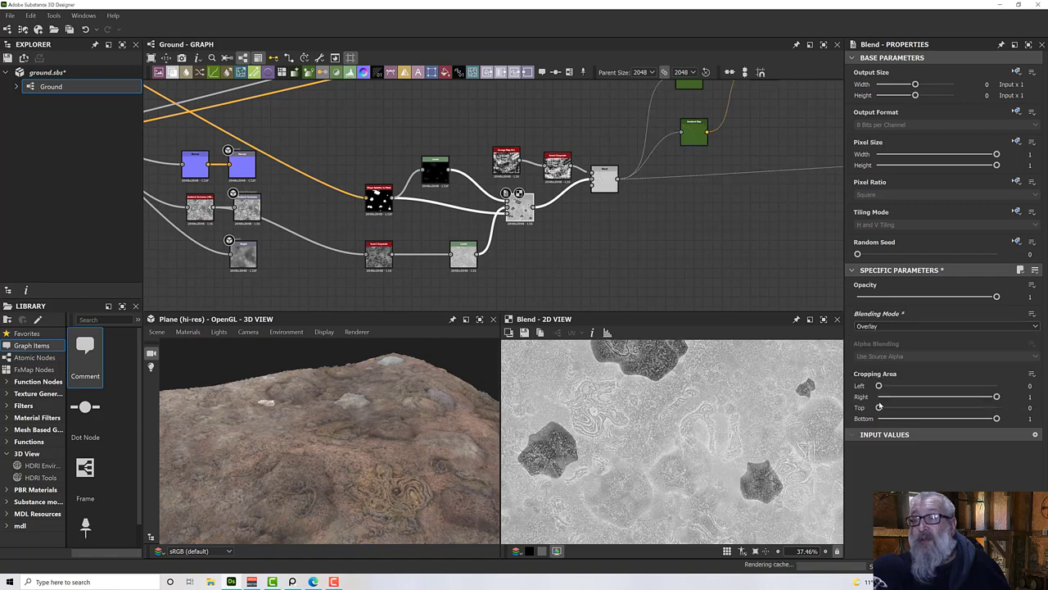
Step: Set the Overlay Blend's opacity to 0.39 and inspect the ground surface in the 3D view
{"action": "left_click_drag", "start_coordinate": [403, 433], "coordinate": [393, 397]}
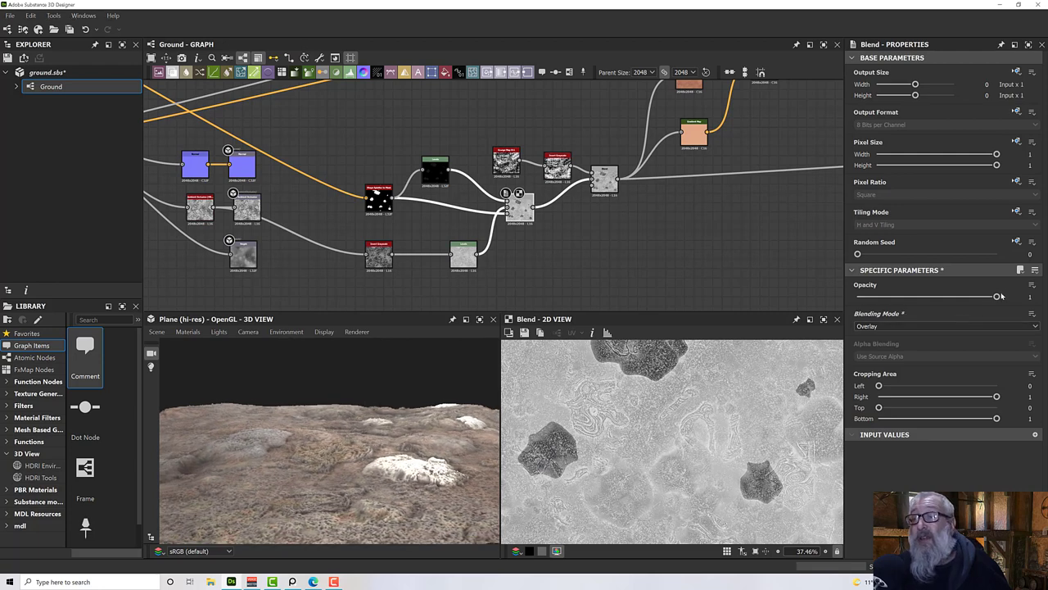
{"action": "left_click_drag", "start_coordinate": [995, 297], "coordinate": [909, 309]}
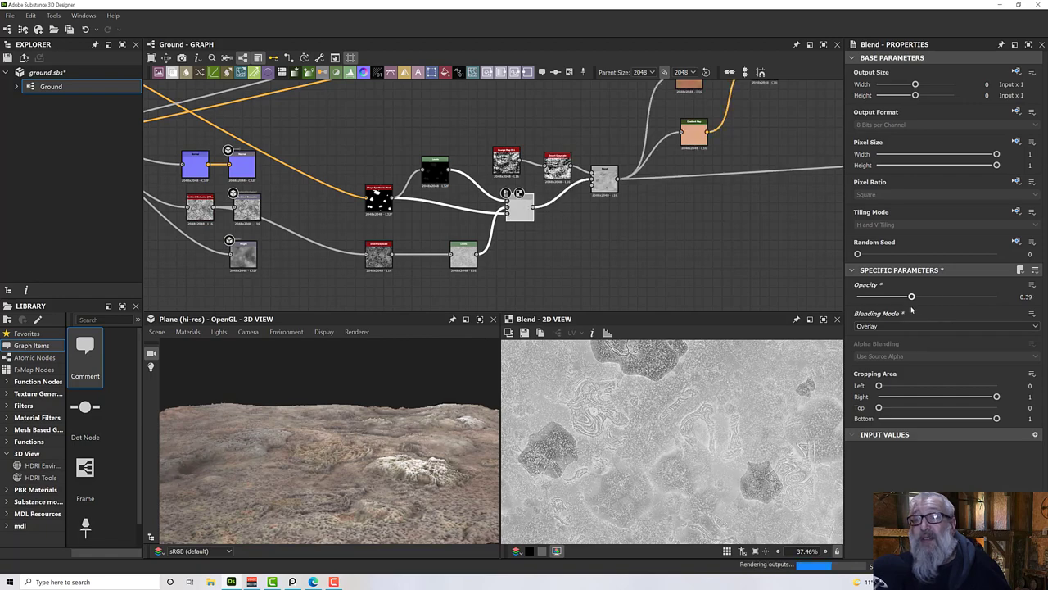
{"action": "left_click_drag", "start_coordinate": [322, 456], "coordinate": [345, 471]}
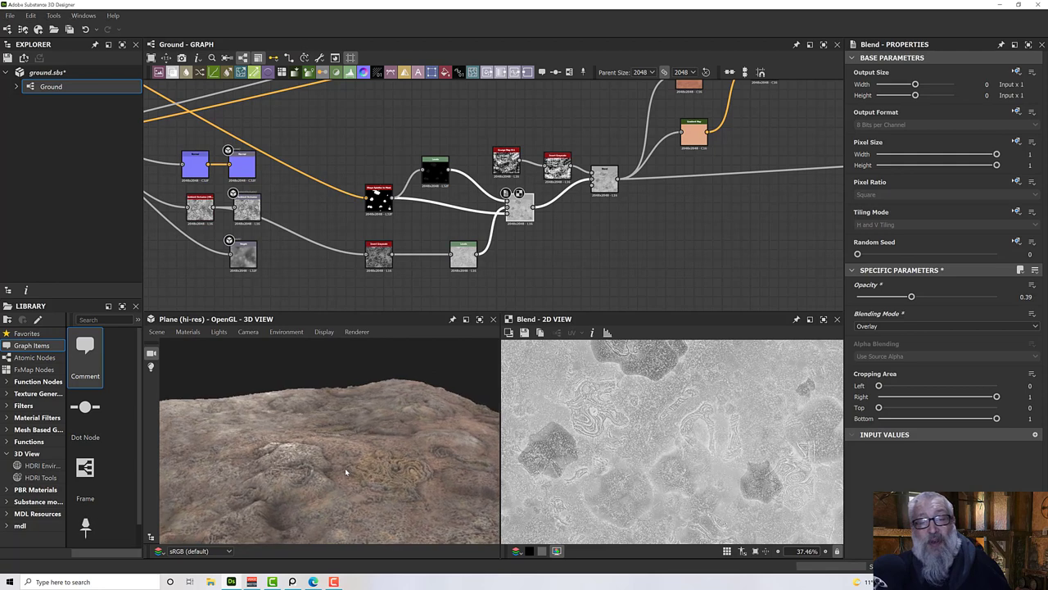